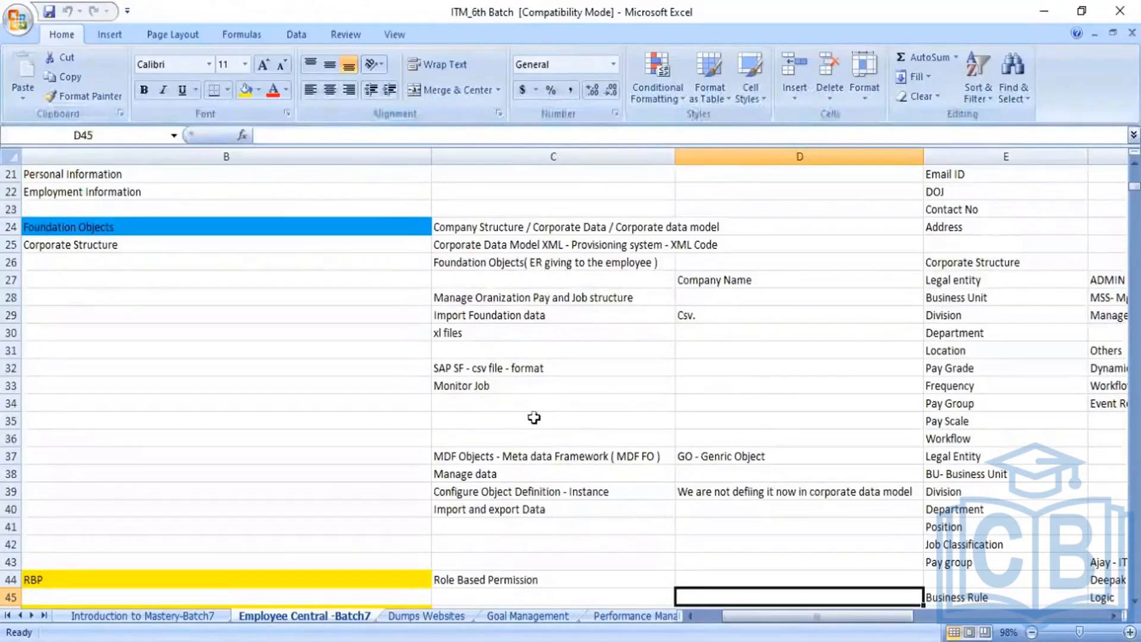
Review the MDF Objects note: Legal Entity, Business Unit, Division, Department, Position, Job Classification
{"action": "left_click", "coordinate": [479, 454]}
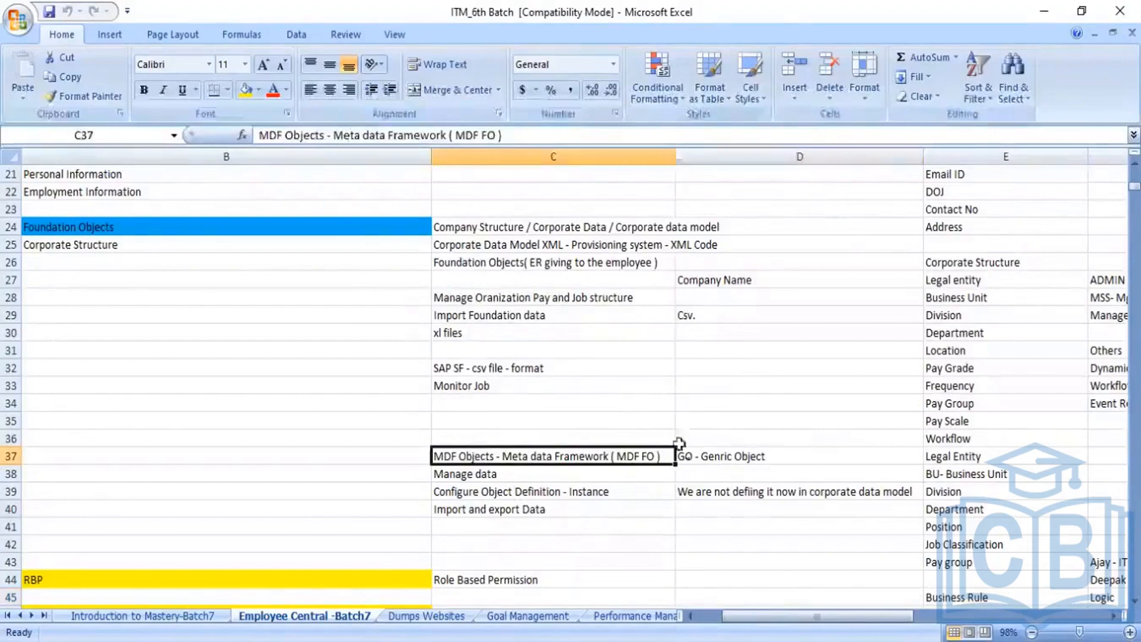
{"action": "left_click", "coordinate": [953, 456]}
{"action": "left_click", "coordinate": [970, 473]}
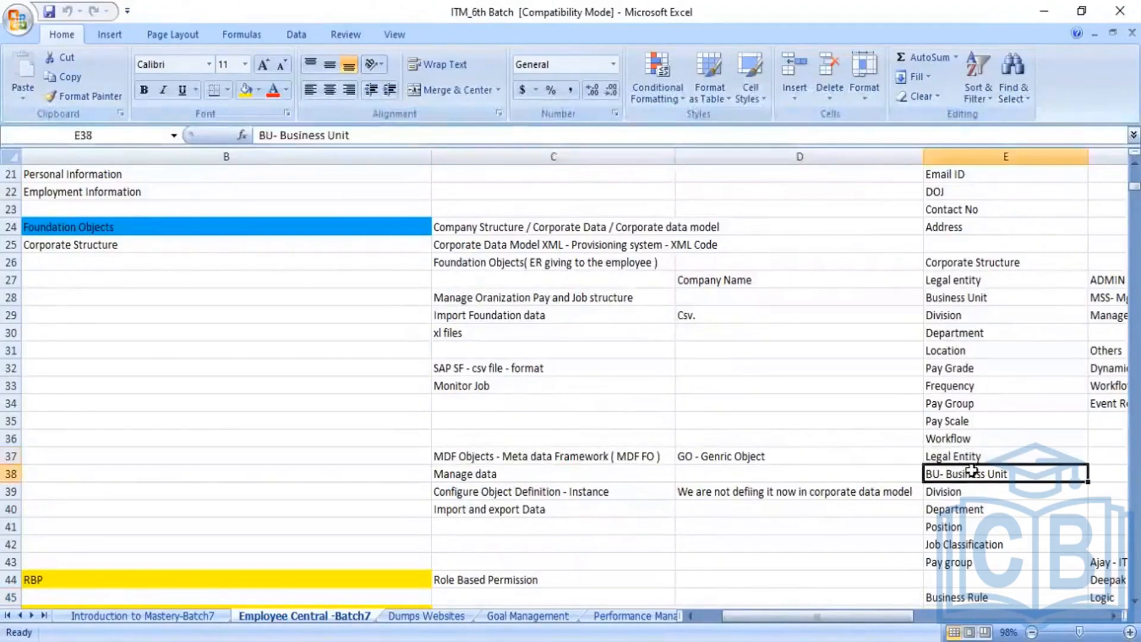
{"action": "left_click", "coordinate": [960, 490]}
{"action": "left_click", "coordinate": [959, 507]}
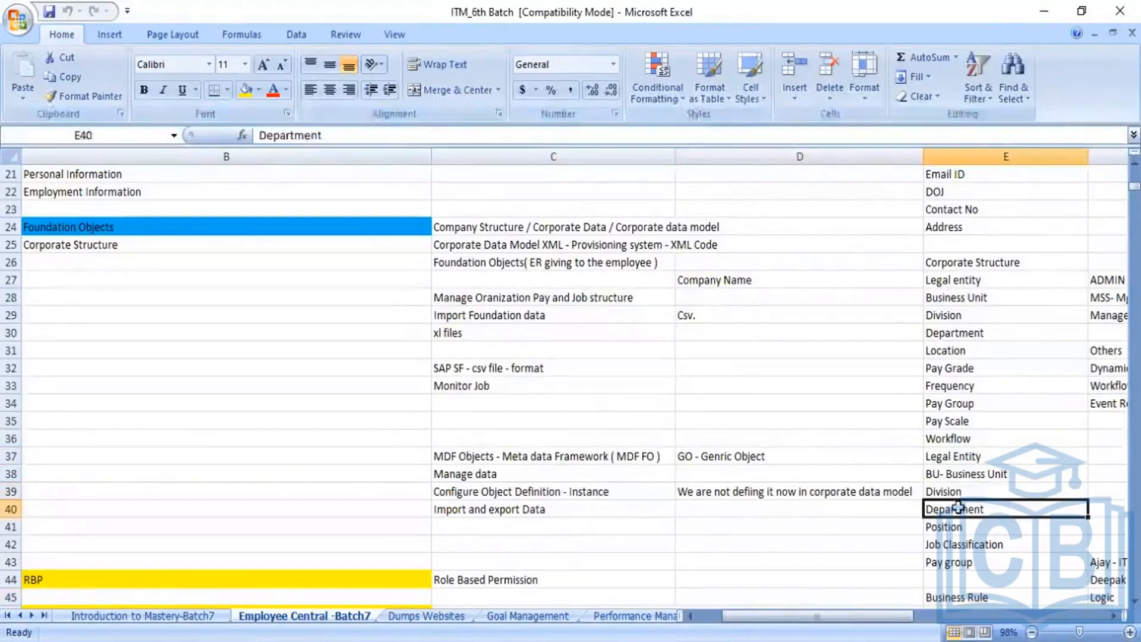
{"action": "left_click", "coordinate": [953, 526]}
{"action": "left_click", "coordinate": [956, 542]}
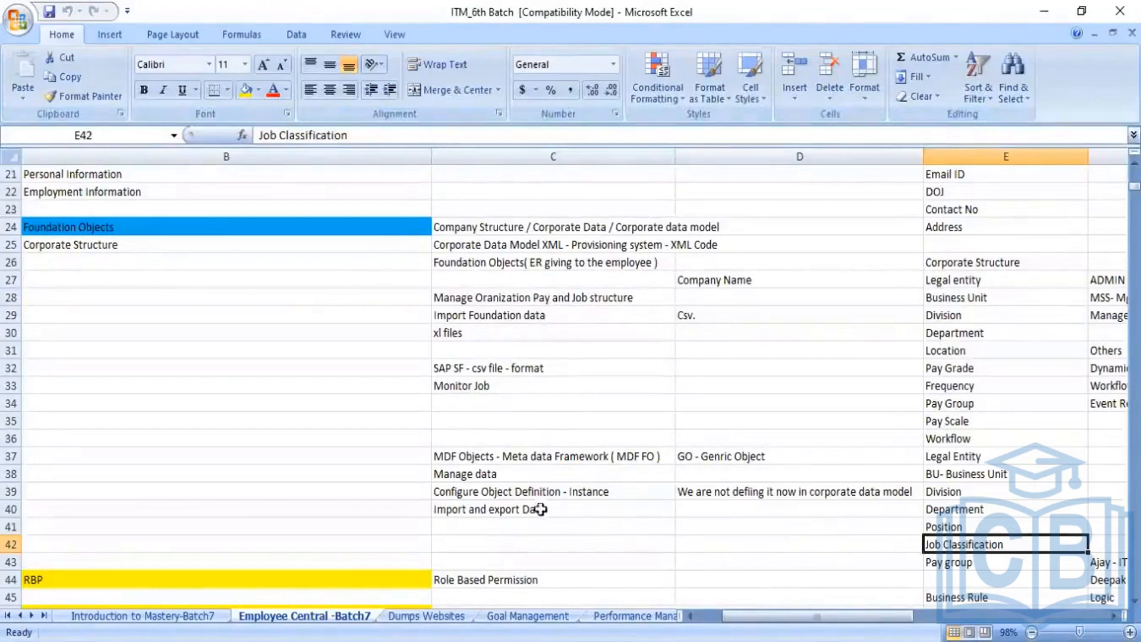
Review the Manage data, Import and export Data, and Configure Object Definition notes
{"action": "left_click", "coordinate": [467, 469]}
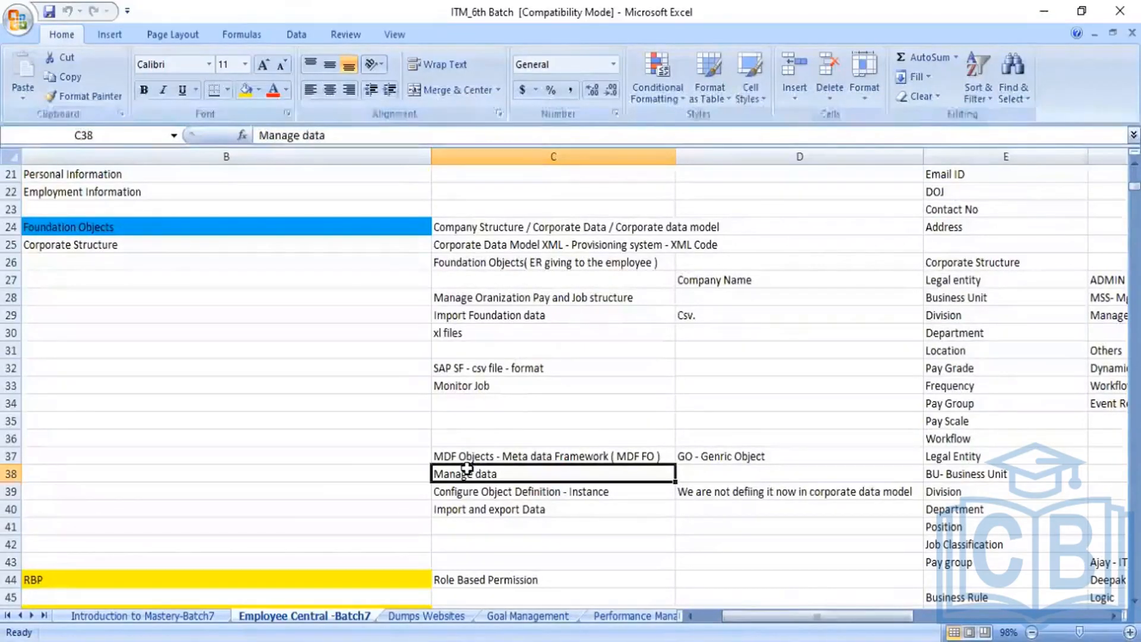
{"action": "left_click", "coordinate": [508, 516]}
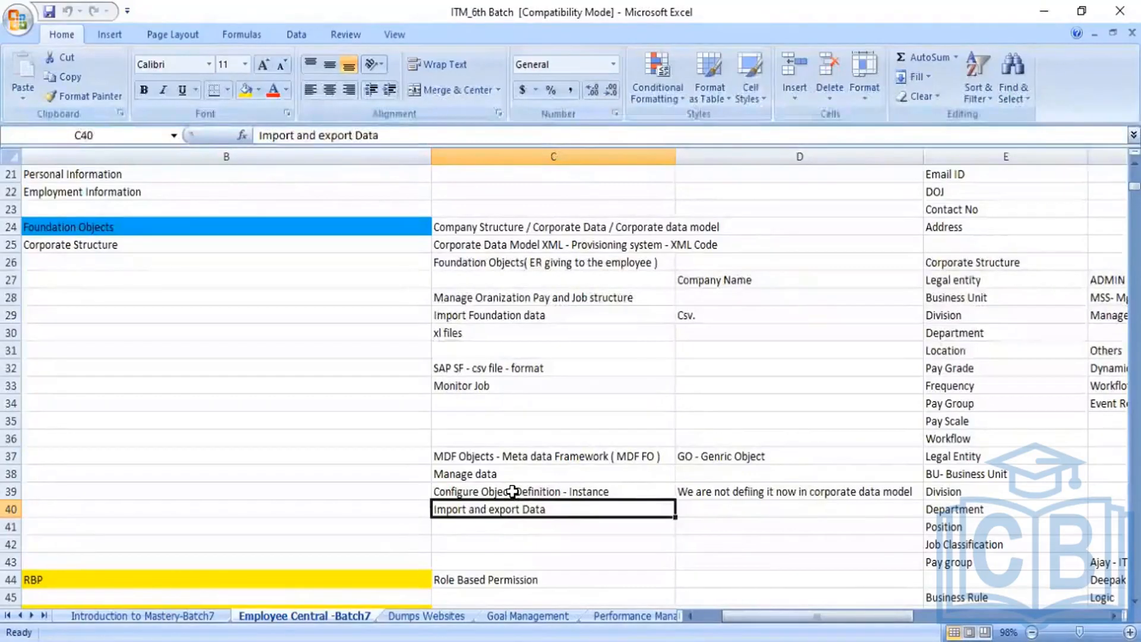
{"action": "left_click", "coordinate": [513, 492]}
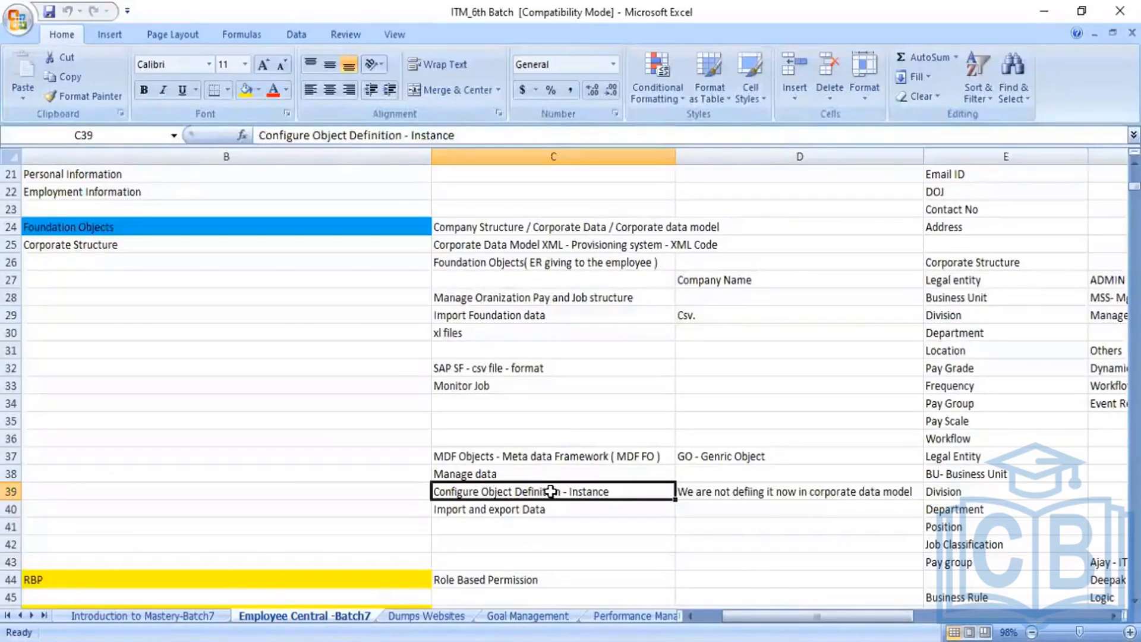
{"action": "left_click", "coordinate": [507, 474]}
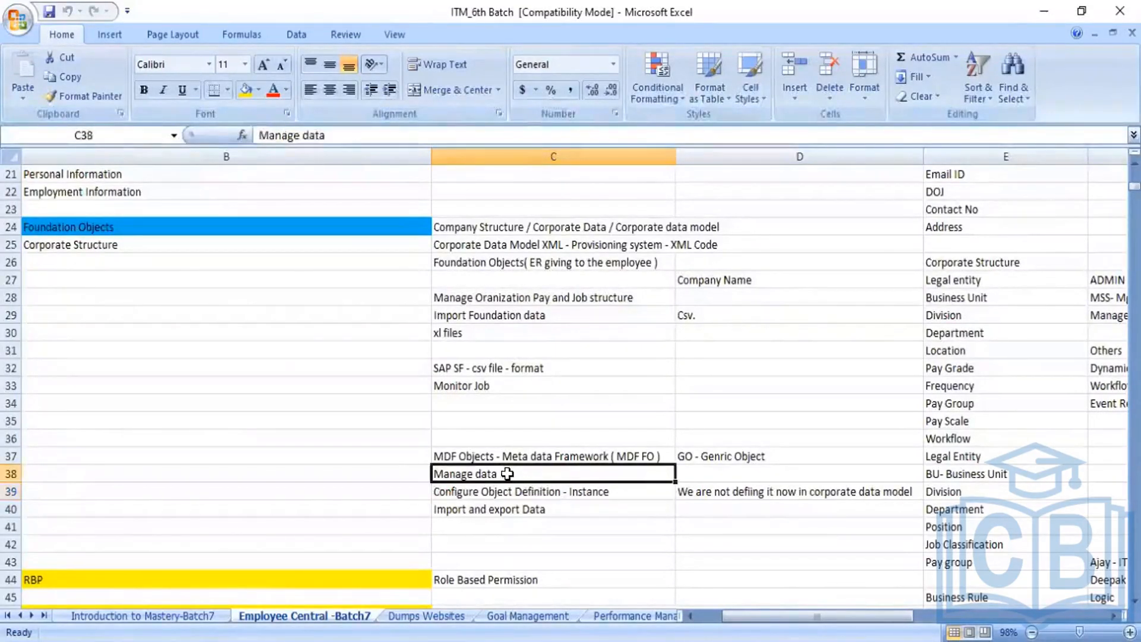
{"action": "left_click", "coordinate": [522, 509]}
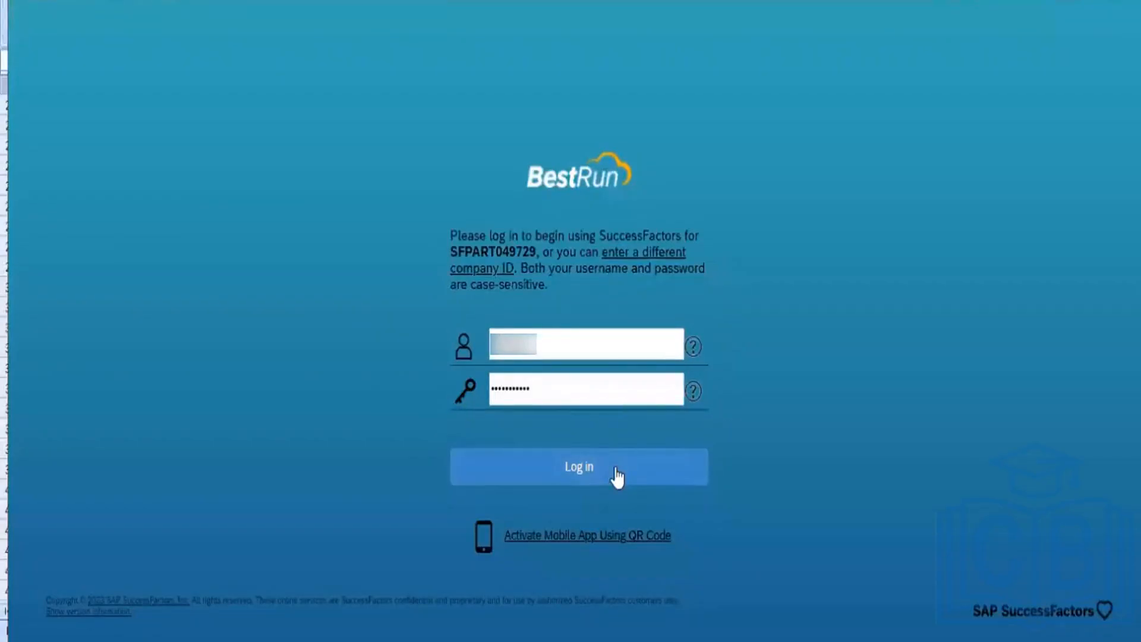
Sign in, then search 'Manage data' in the header to open the Manage Data page
{"action": "left_click", "coordinate": [616, 470]}
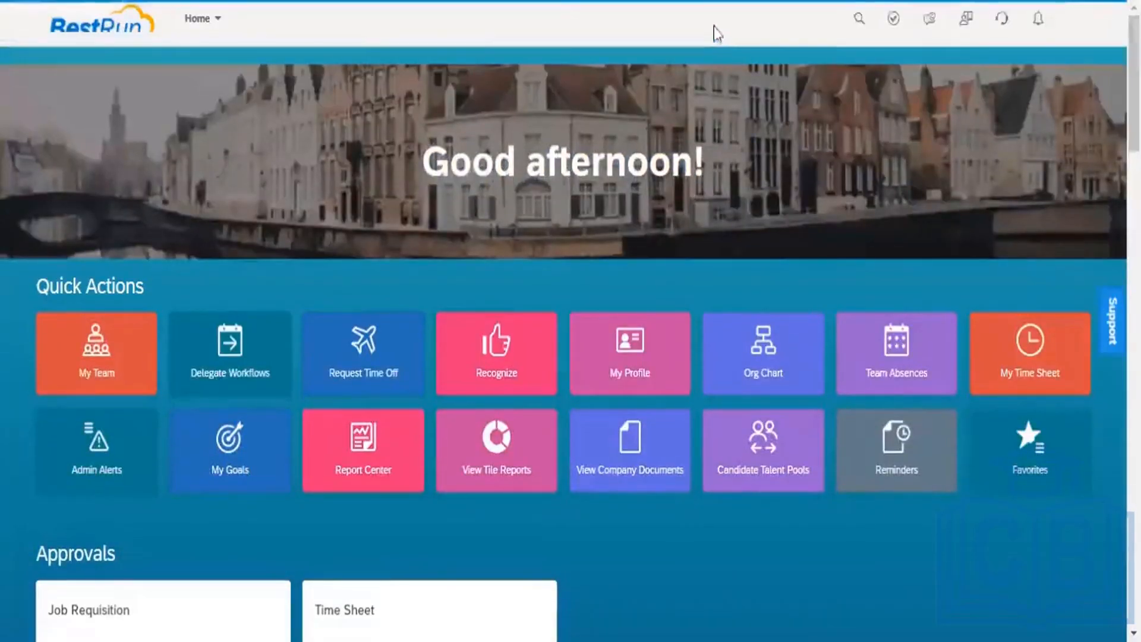
{"action": "left_click", "coordinate": [635, 26]}
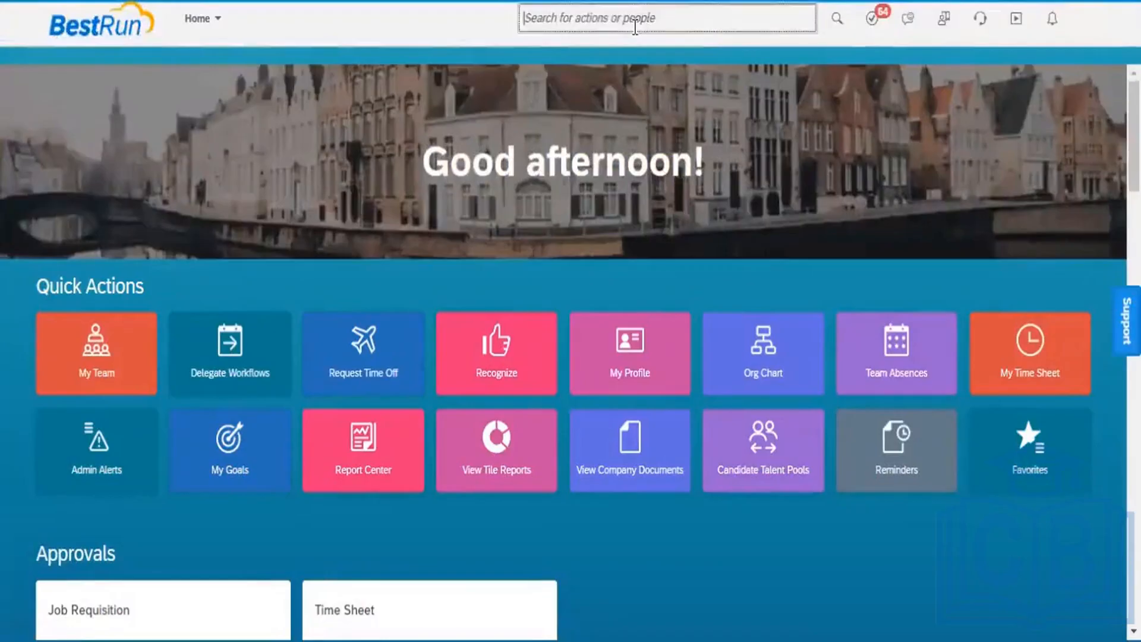
{"action": "type", "text": "Mana"}
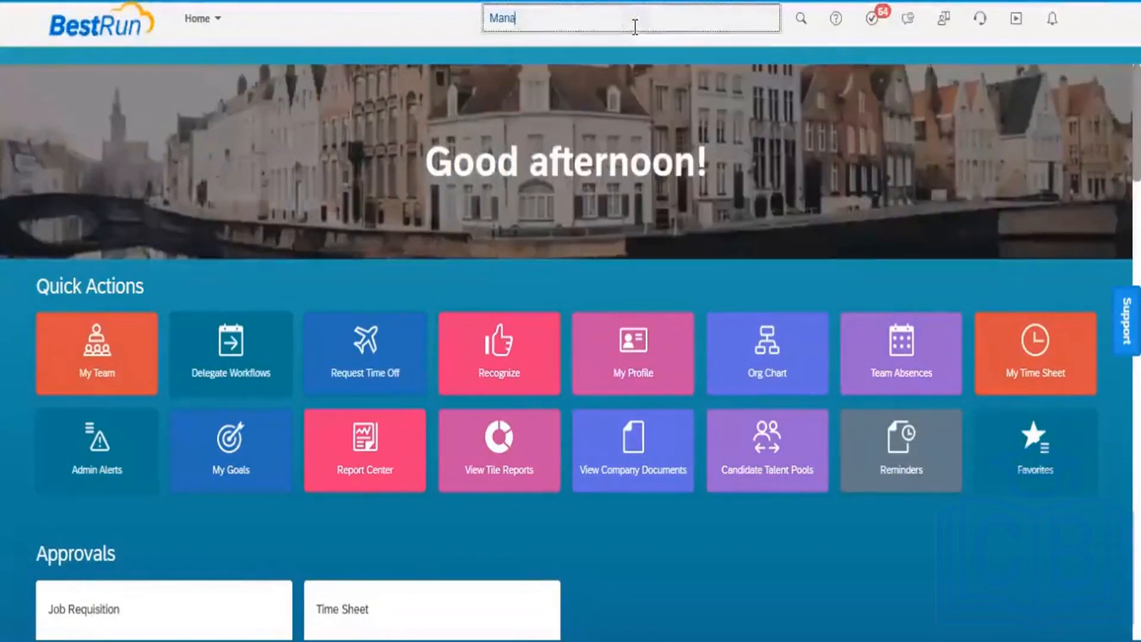
{"action": "type", "text": "ge data"}
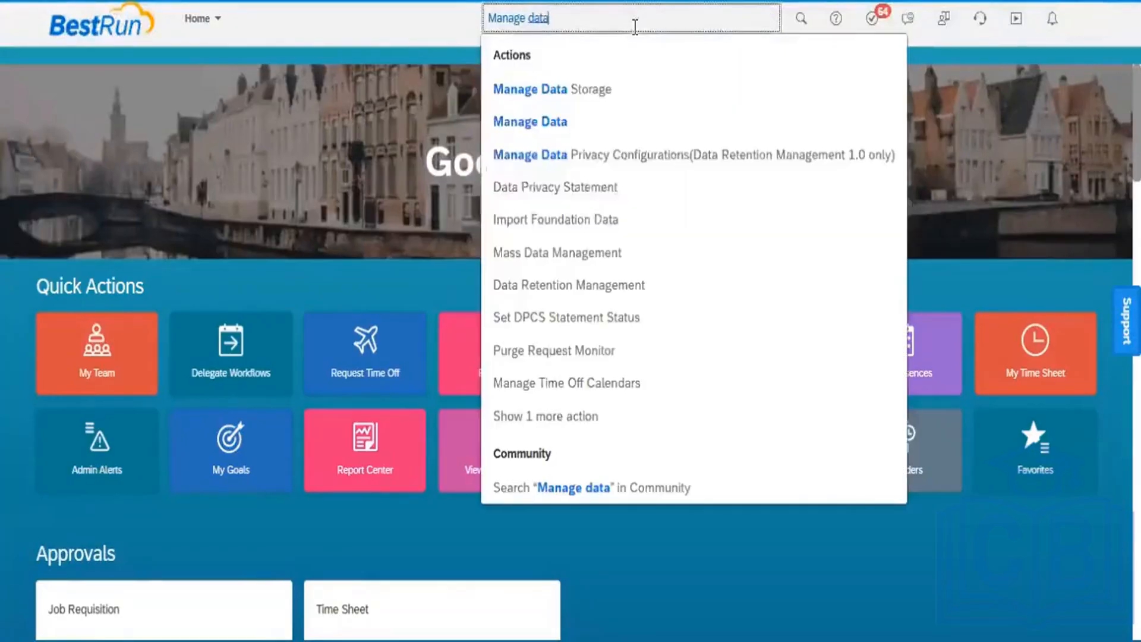
{"action": "left_click", "coordinate": [551, 138]}
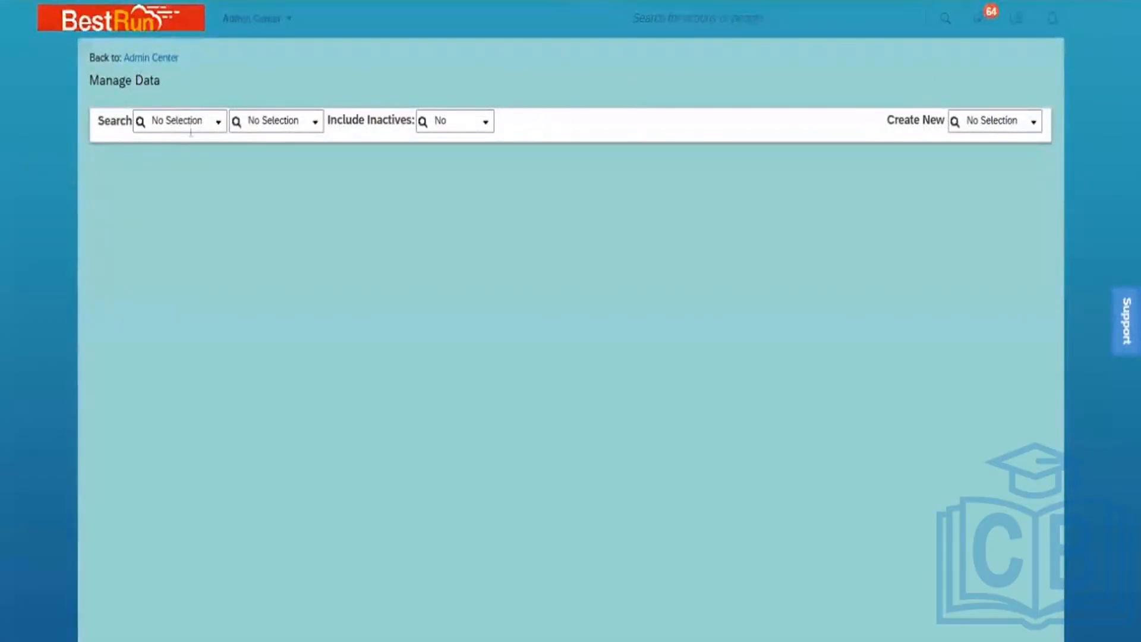
Set the search type to Legal Entity and find the Power Mech Infra Pvt Ltd record by typing 'power'
{"action": "left_click", "coordinate": [218, 123]}
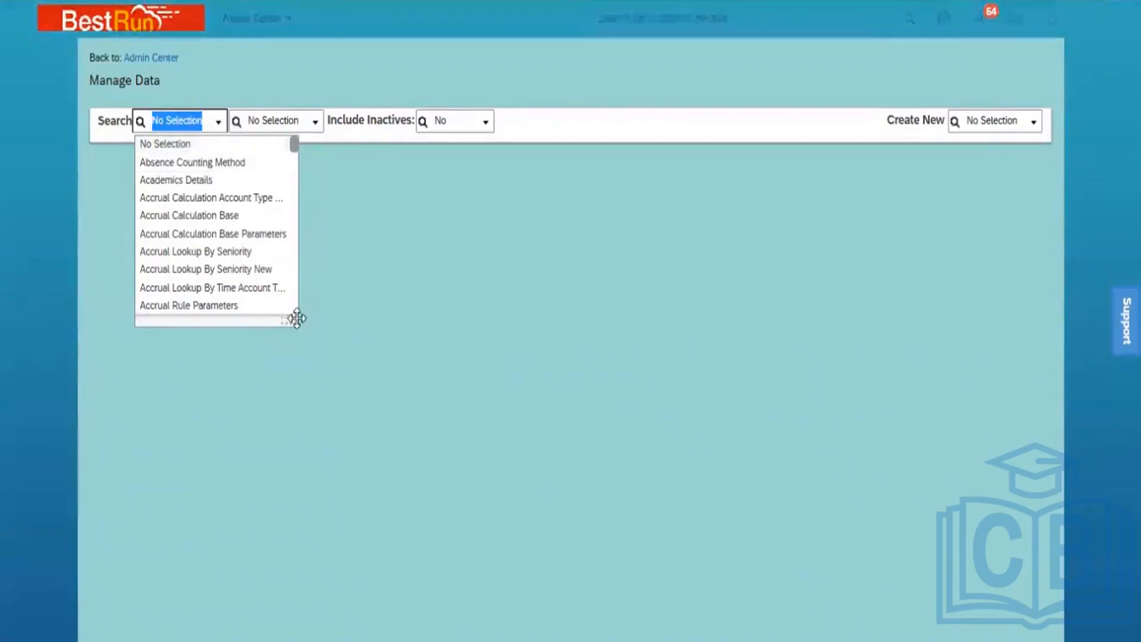
{"action": "left_click_drag", "start_coordinate": [294, 315], "coordinate": [370, 415]}
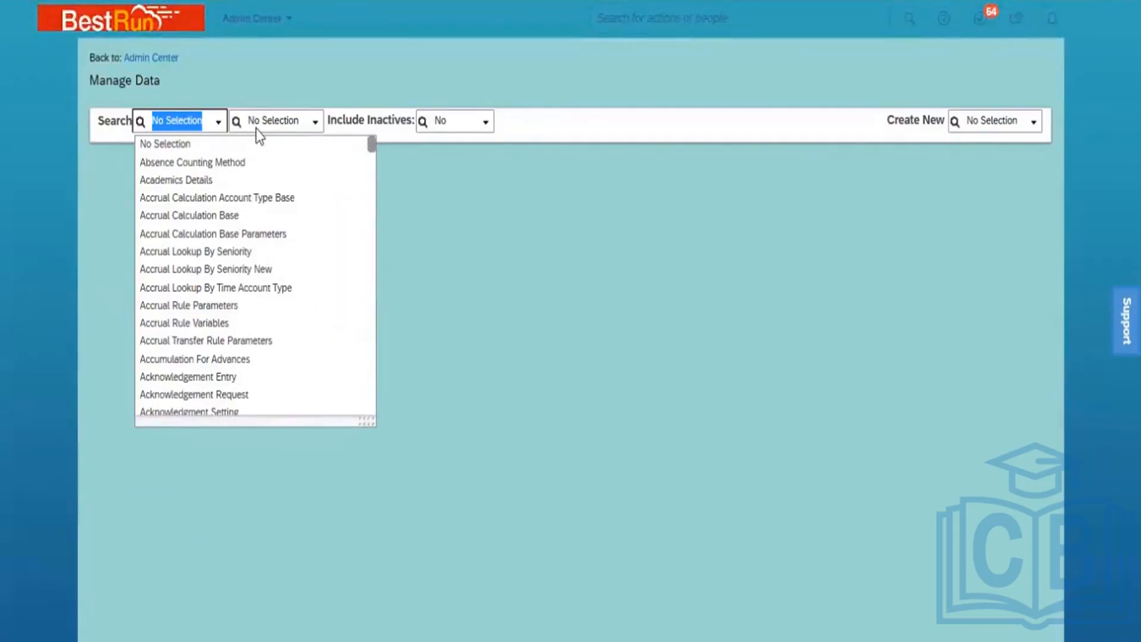
{"action": "type", "text": "Le"}
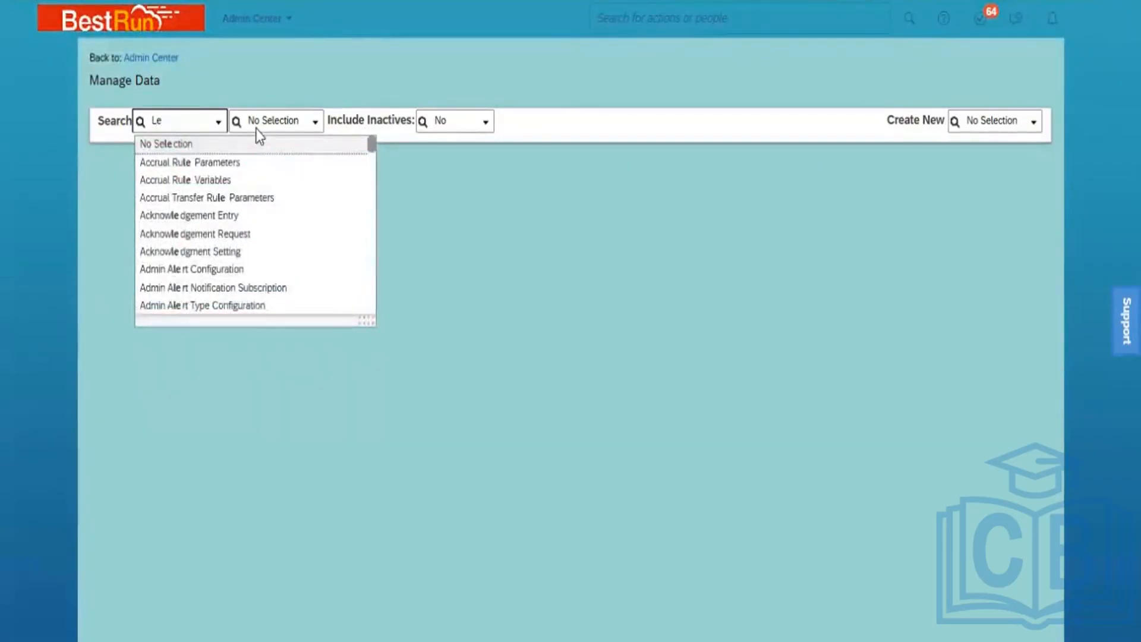
{"action": "type", "text": "gal"}
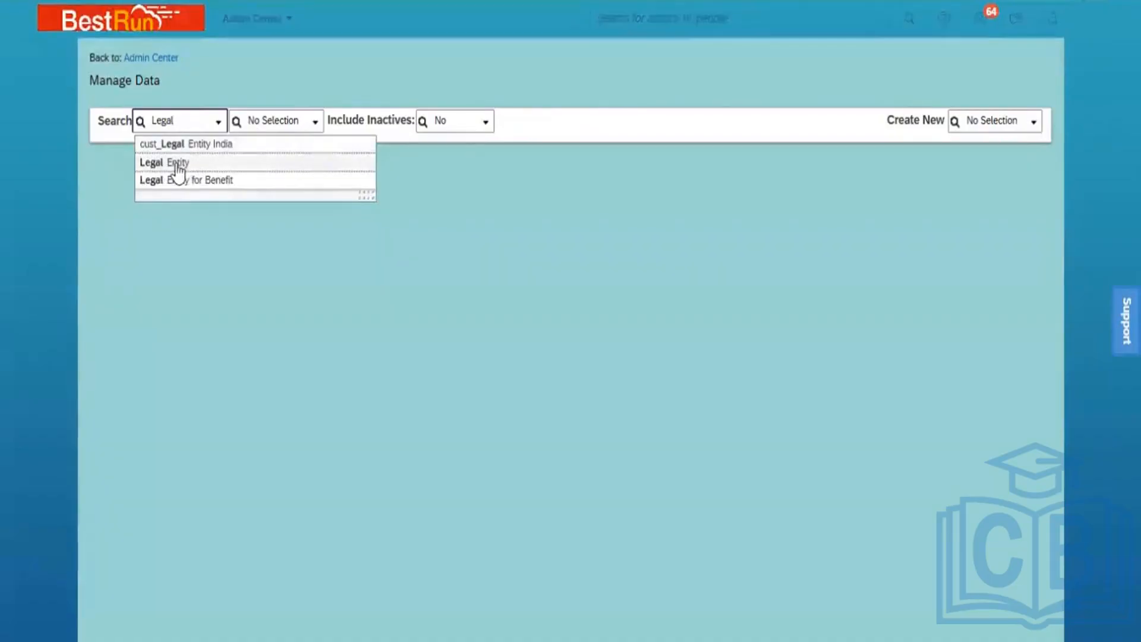
{"action": "left_click", "coordinate": [178, 164]}
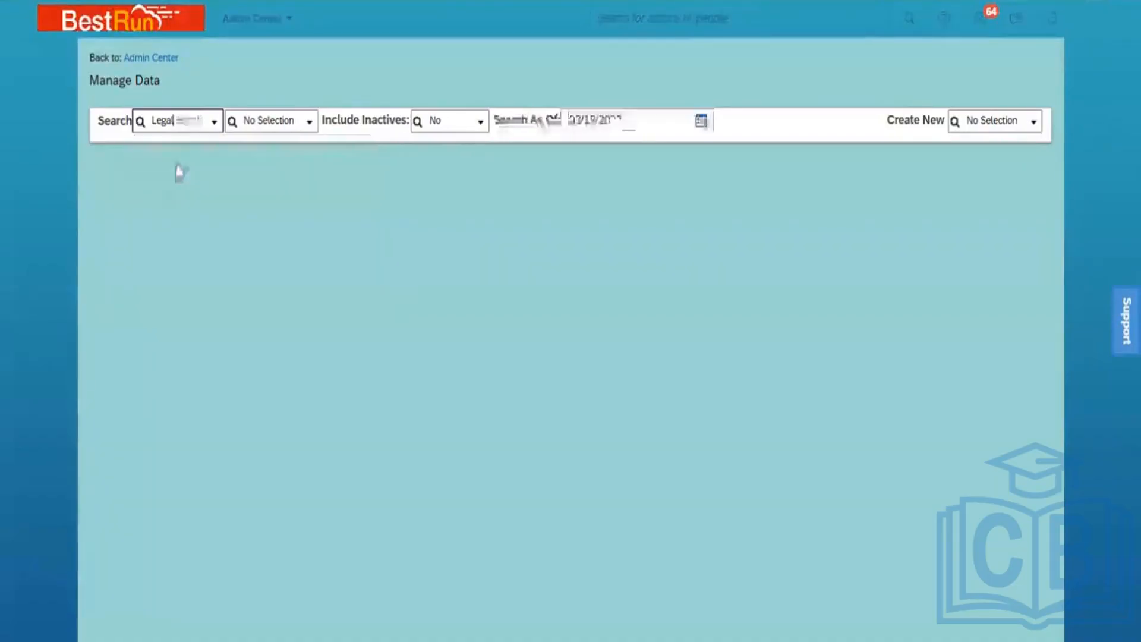
{"action": "left_click", "coordinate": [308, 125]}
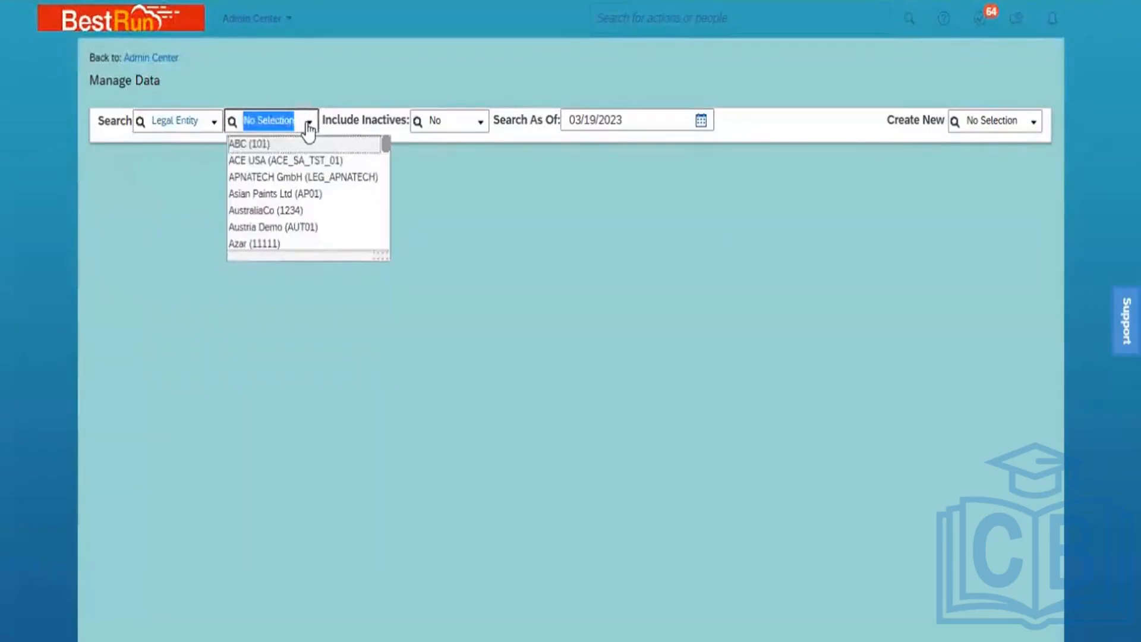
{"action": "type", "text": "power"}
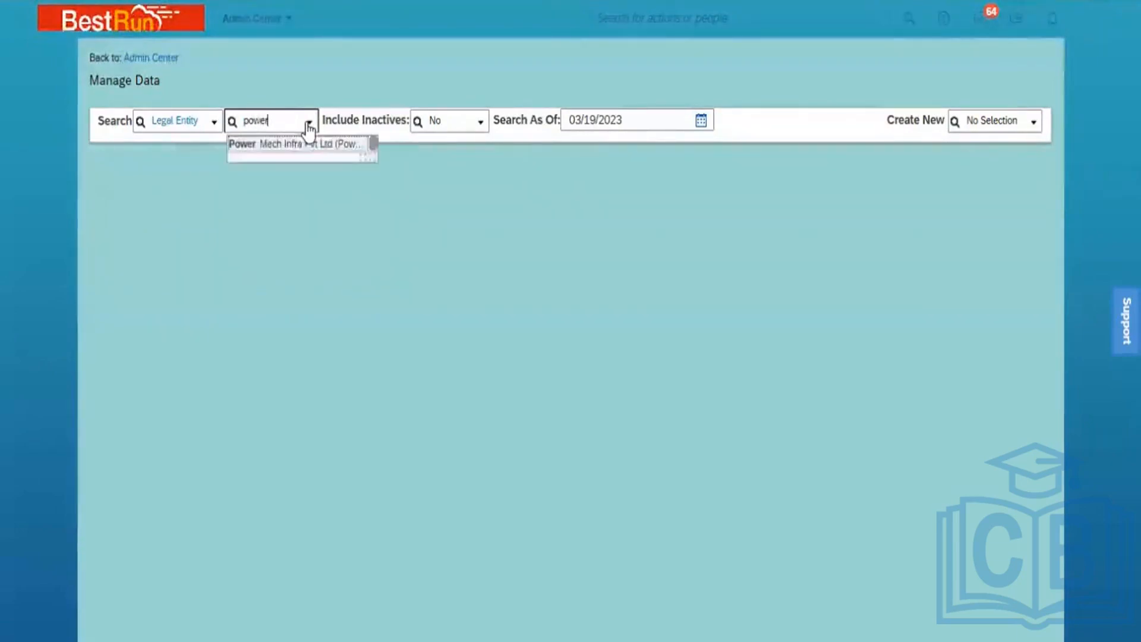
{"action": "left_click", "coordinate": [307, 146]}
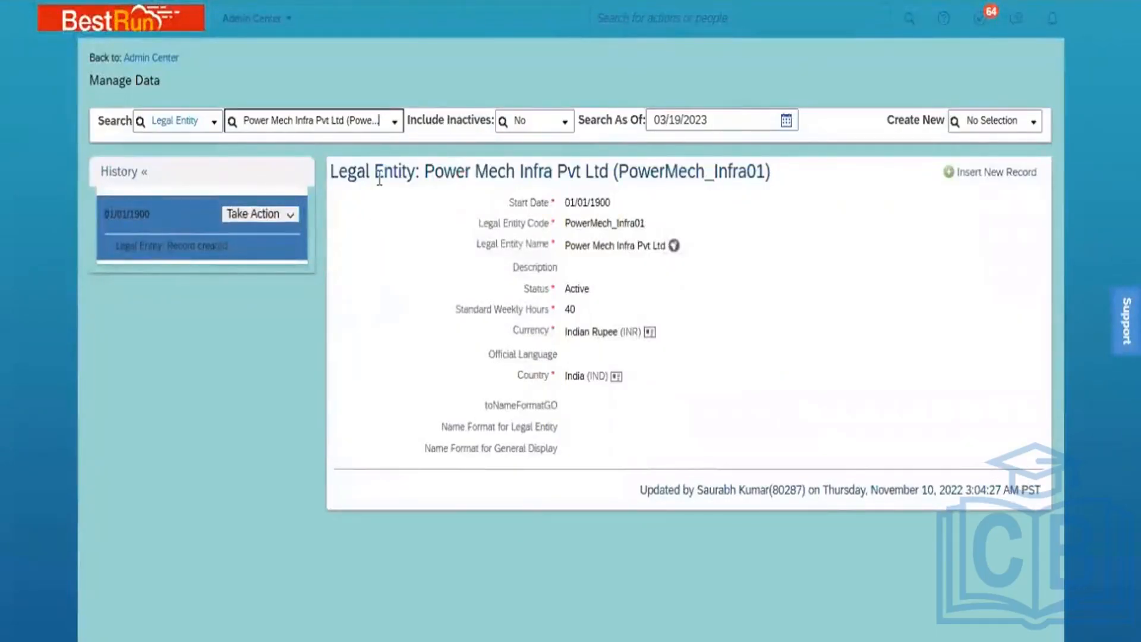
Highlight the record title, then show the Take Action options for the 01/01/1900 history entry
{"action": "left_click_drag", "start_coordinate": [418, 173], "coordinate": [334, 173]}
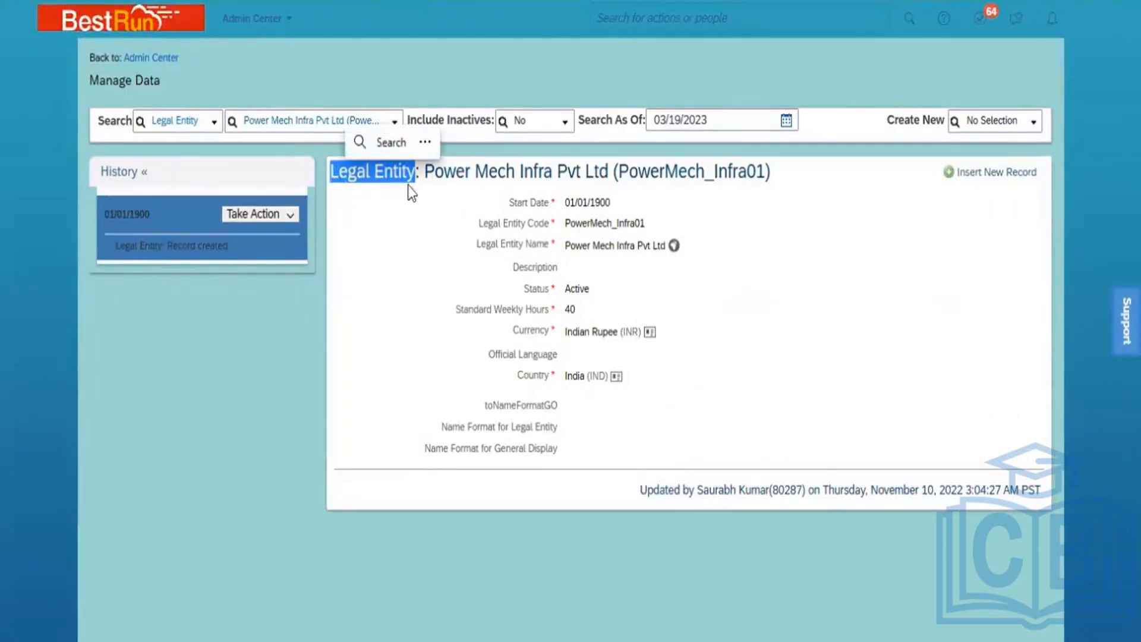
{"action": "left_click_drag", "start_coordinate": [427, 172], "coordinate": [769, 171]}
{"action": "left_click", "coordinate": [776, 206]}
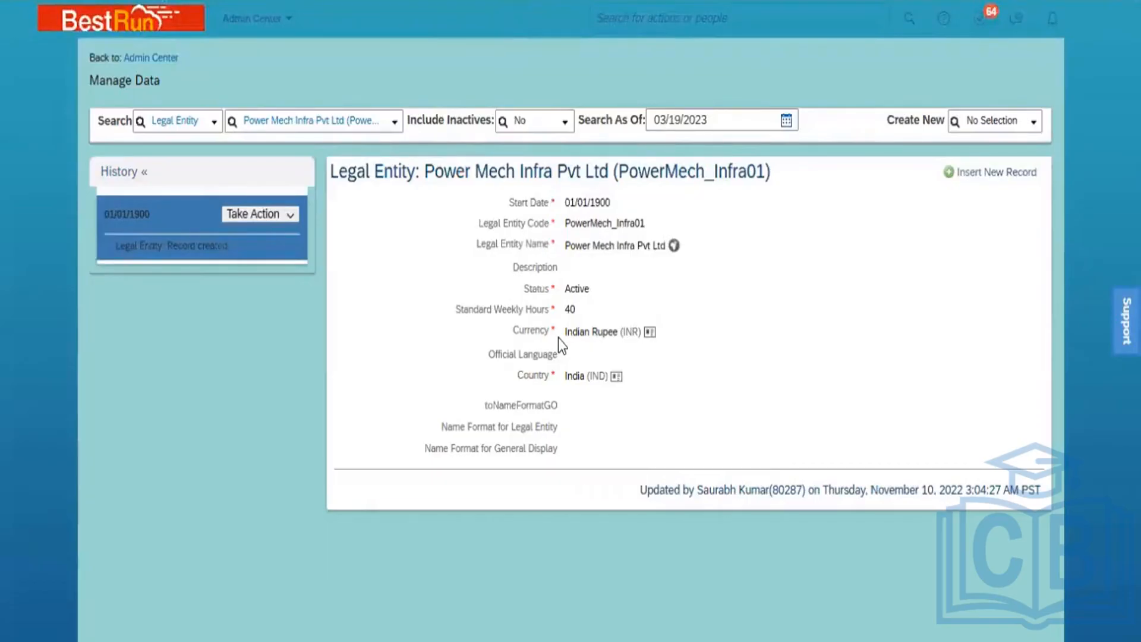
{"action": "left_click", "coordinate": [263, 253]}
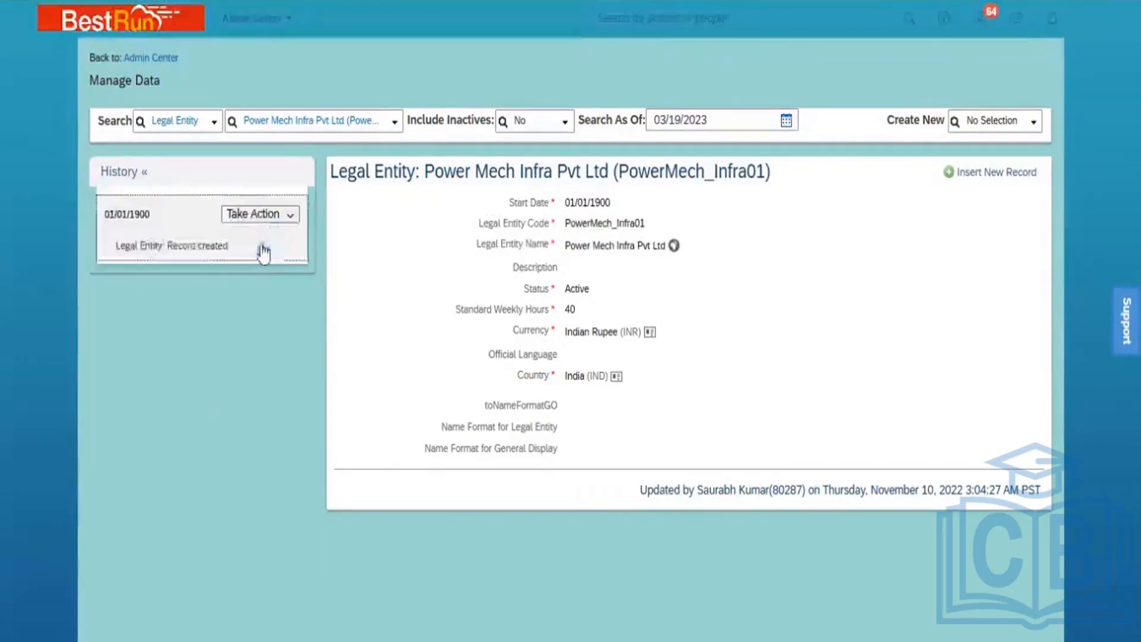
{"action": "left_click", "coordinate": [292, 217]}
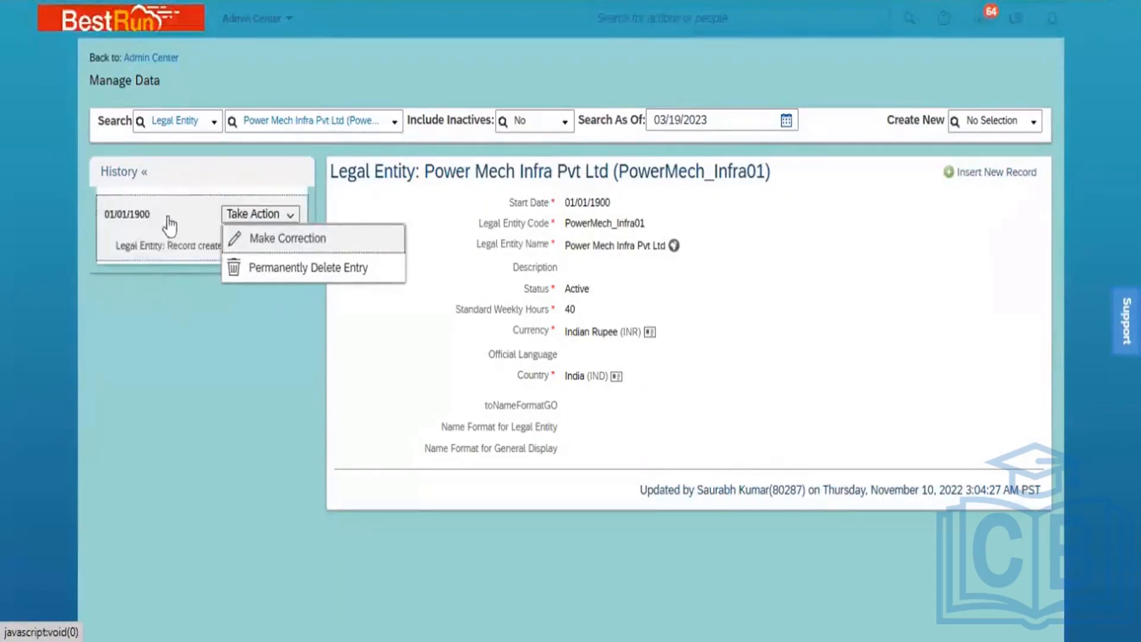
{"action": "left_click", "coordinate": [168, 330]}
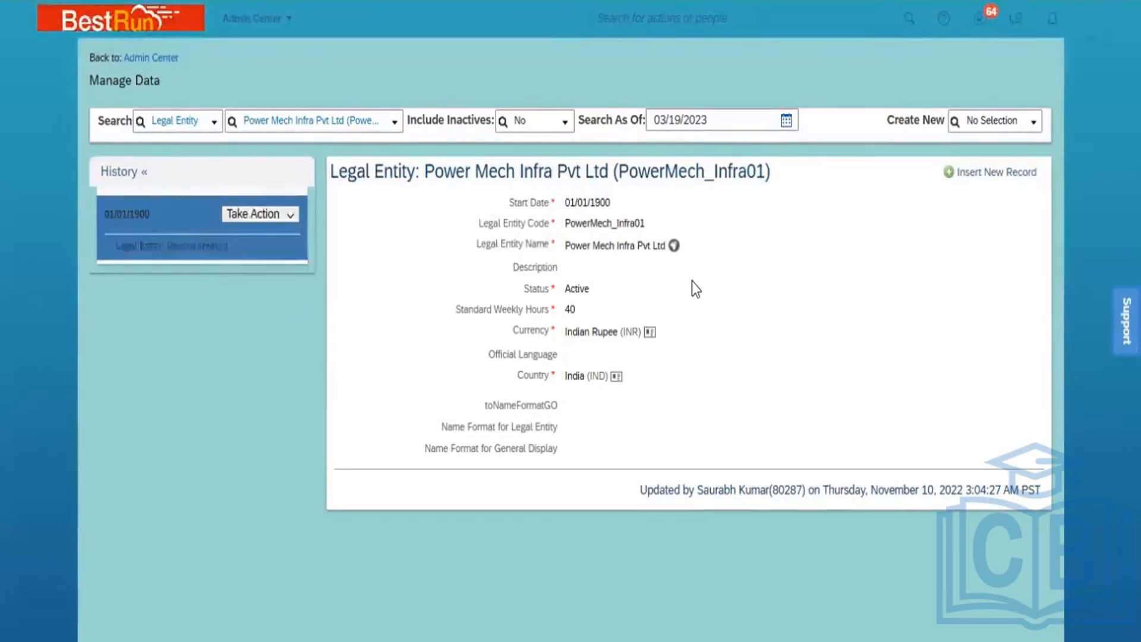
{"action": "left_click", "coordinate": [290, 215]}
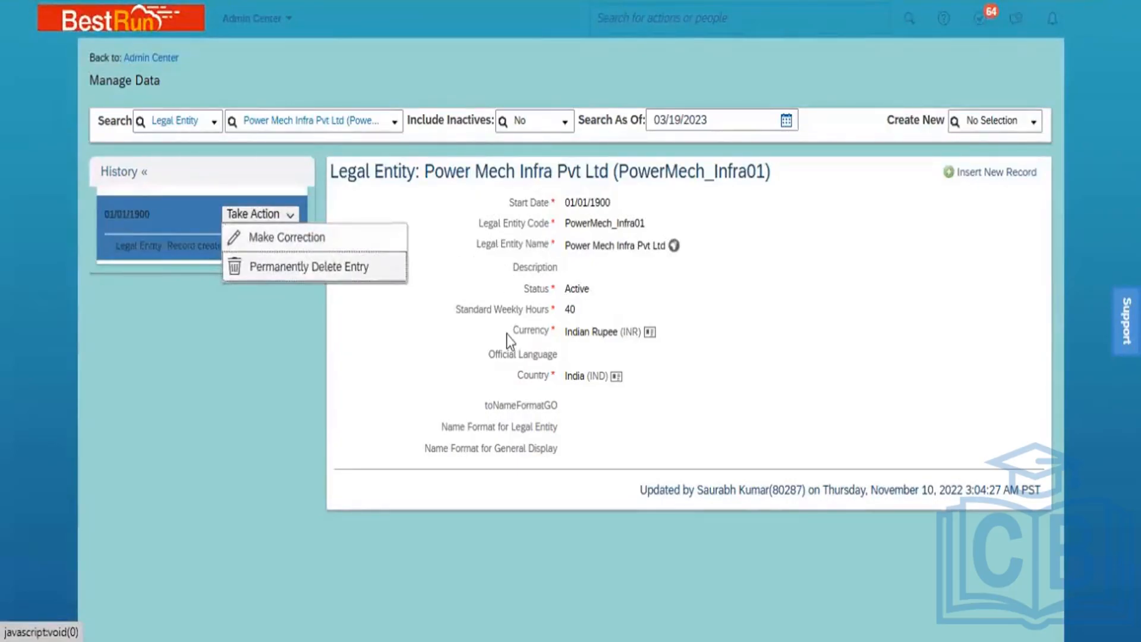
{"action": "left_click", "coordinate": [710, 356]}
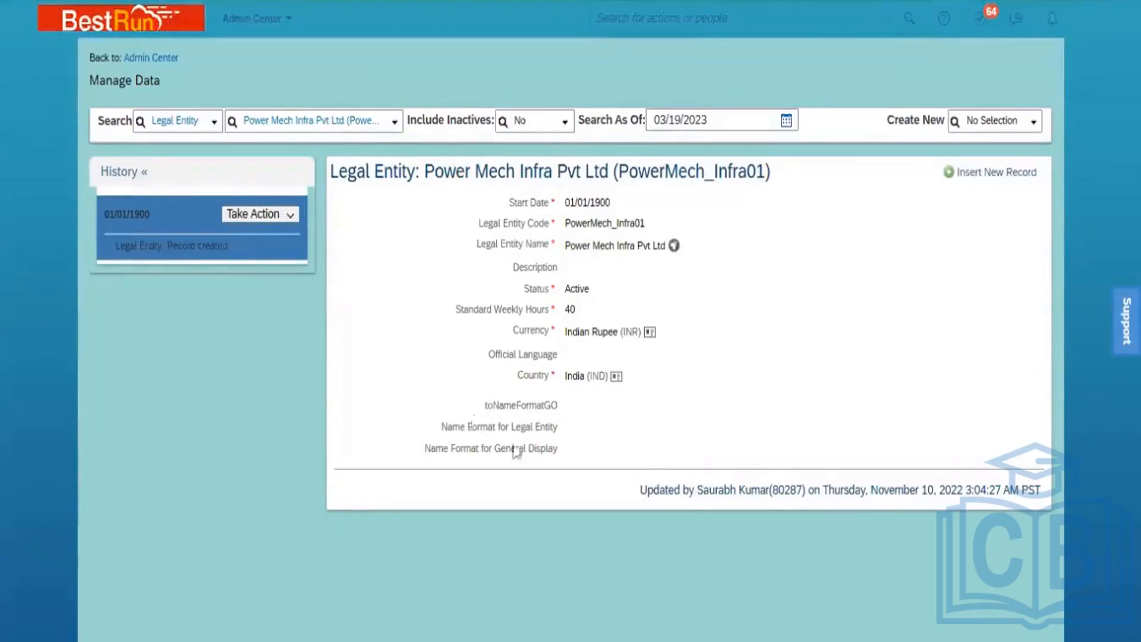
Switch the search type to Business Unit and open BU ONM South by searching 'ONM'
{"action": "left_click", "coordinate": [191, 128]}
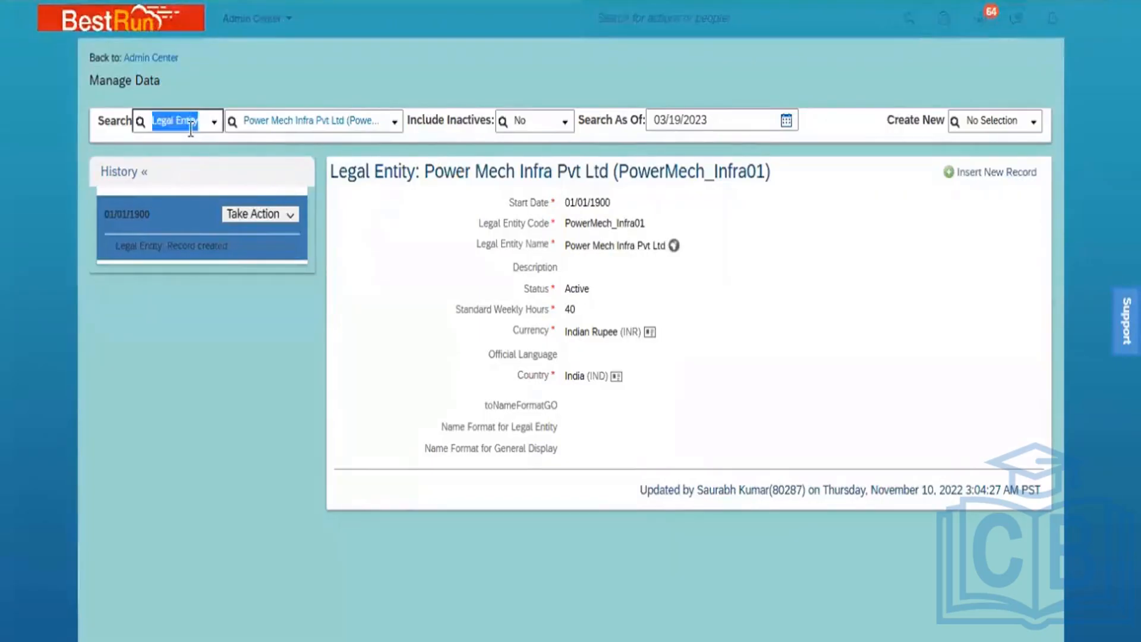
{"action": "type", "text": "busine"}
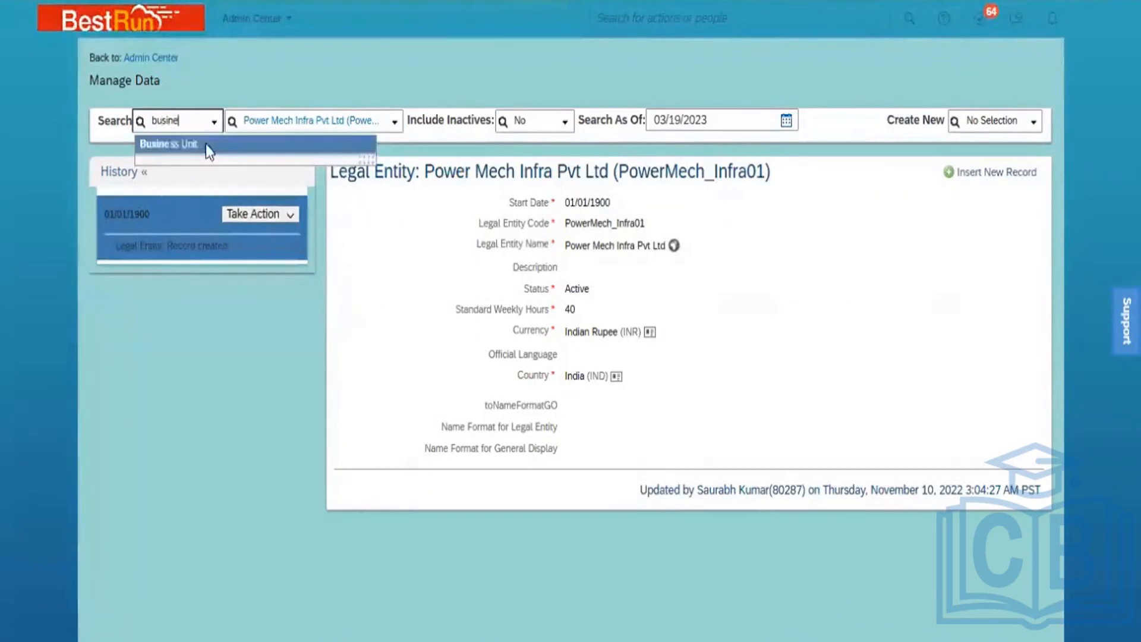
{"action": "left_click", "coordinate": [206, 144]}
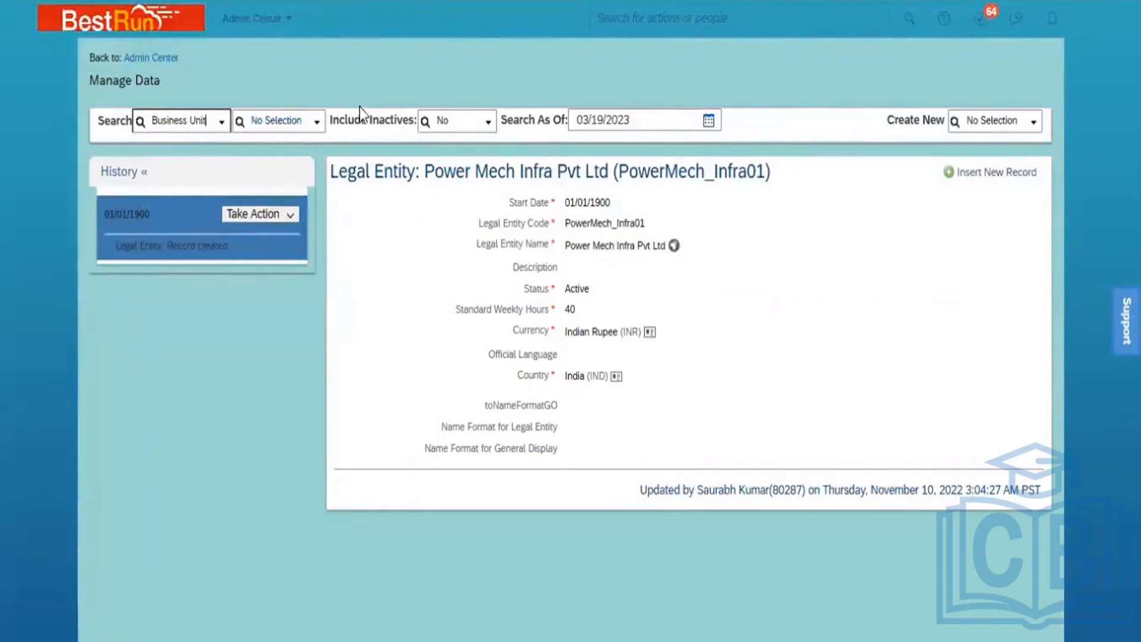
{"action": "left_click", "coordinate": [318, 132]}
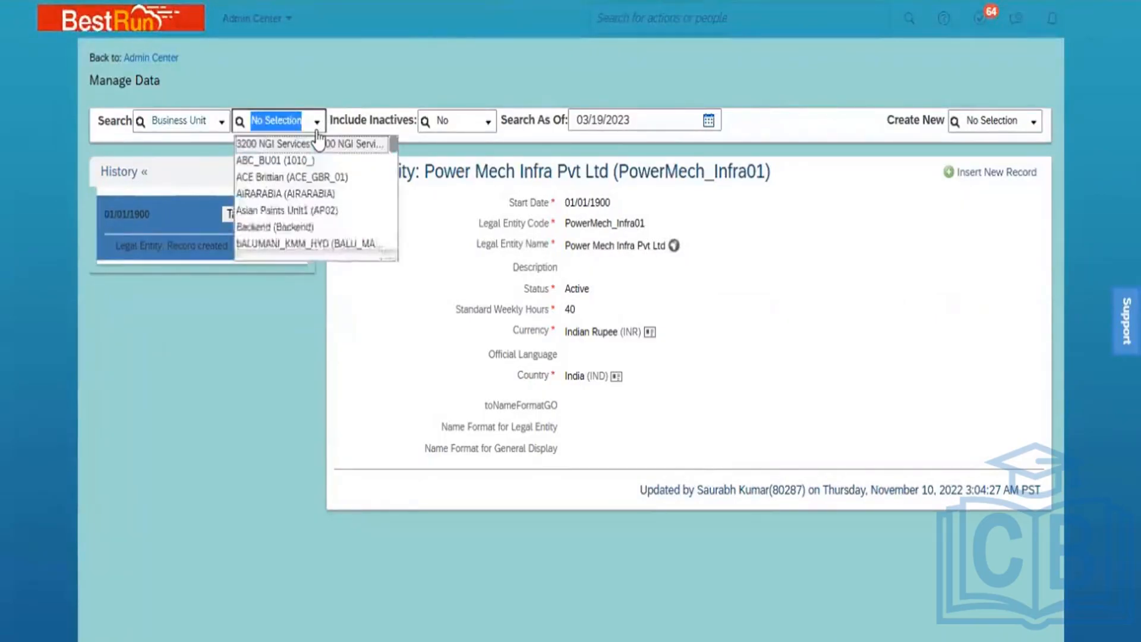
{"action": "type", "text": "ONM"}
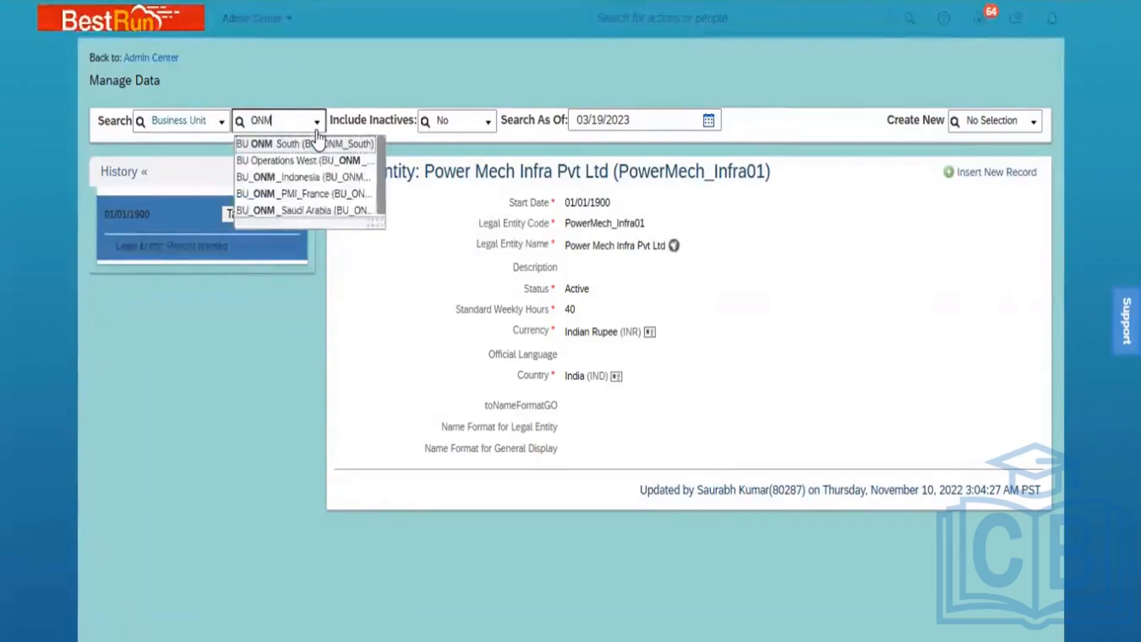
{"action": "key", "text": "Return"}
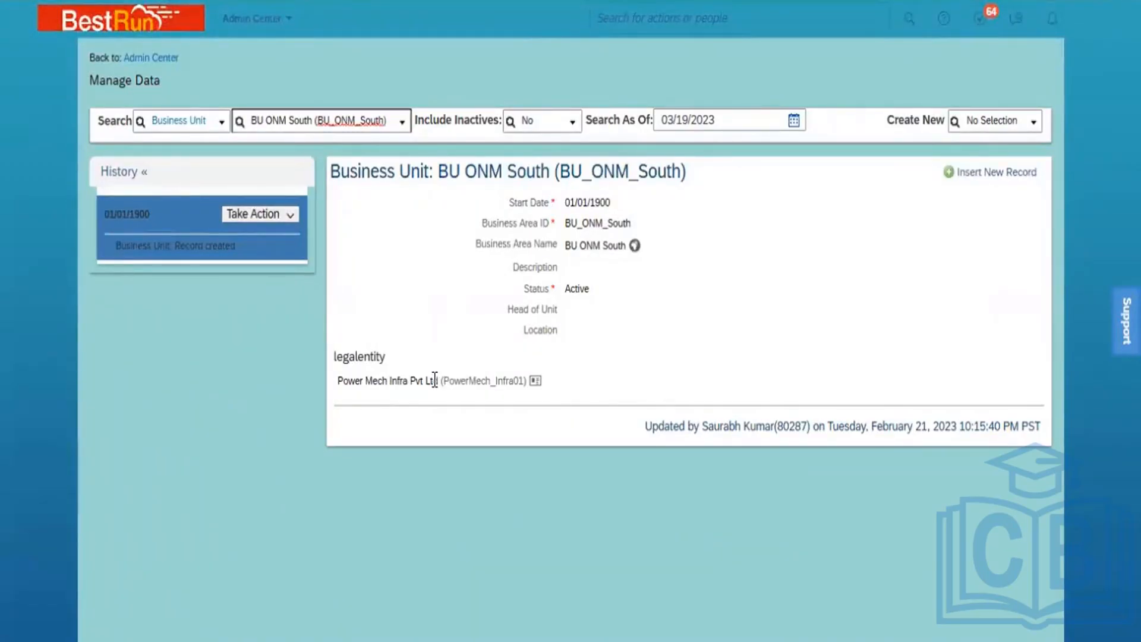
Switch the search type to Division and open Power Mech ONM by searching 'ONM'
{"action": "left_click", "coordinate": [174, 120]}
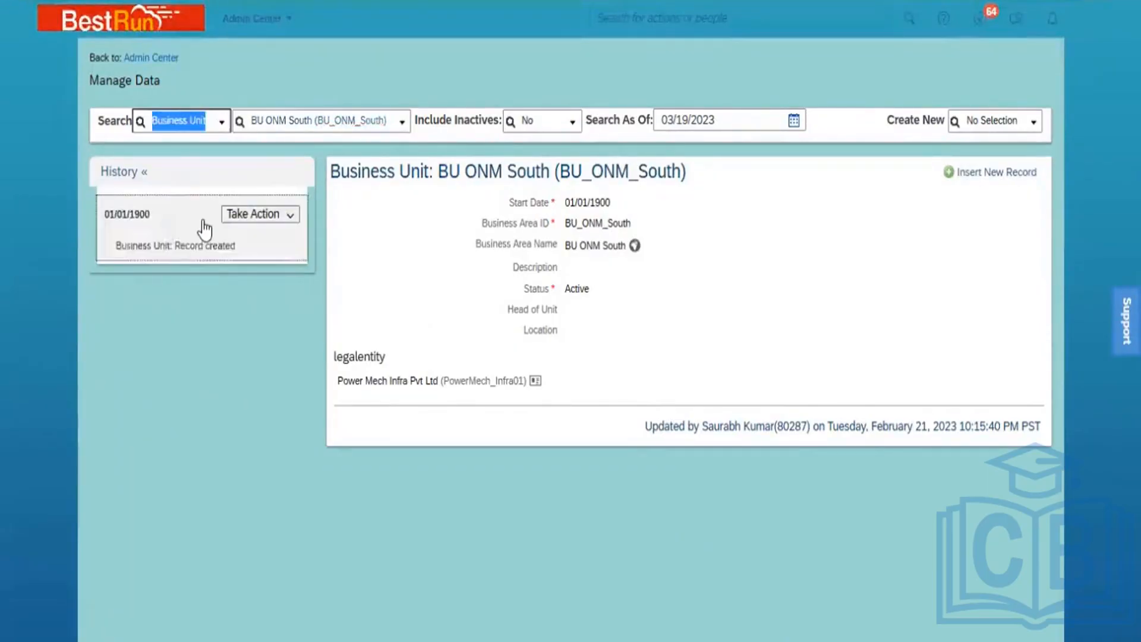
{"action": "type", "text": "dib"}
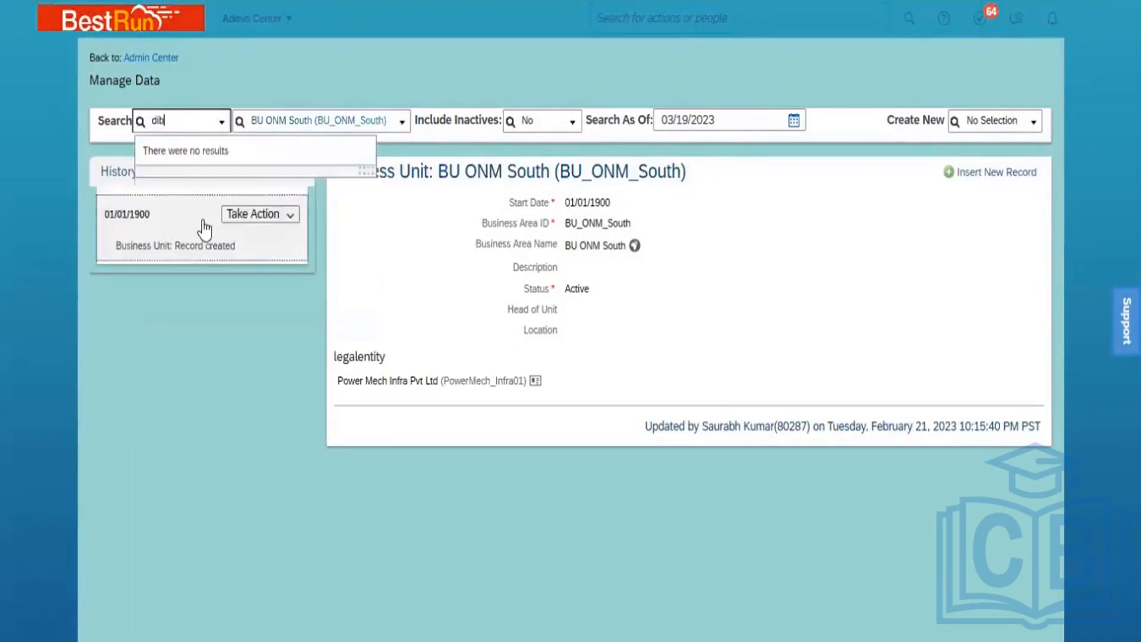
{"action": "type", "text": "//"}
{"action": "key", "text": "BackSpace"}
{"action": "type", "text": "vi"}
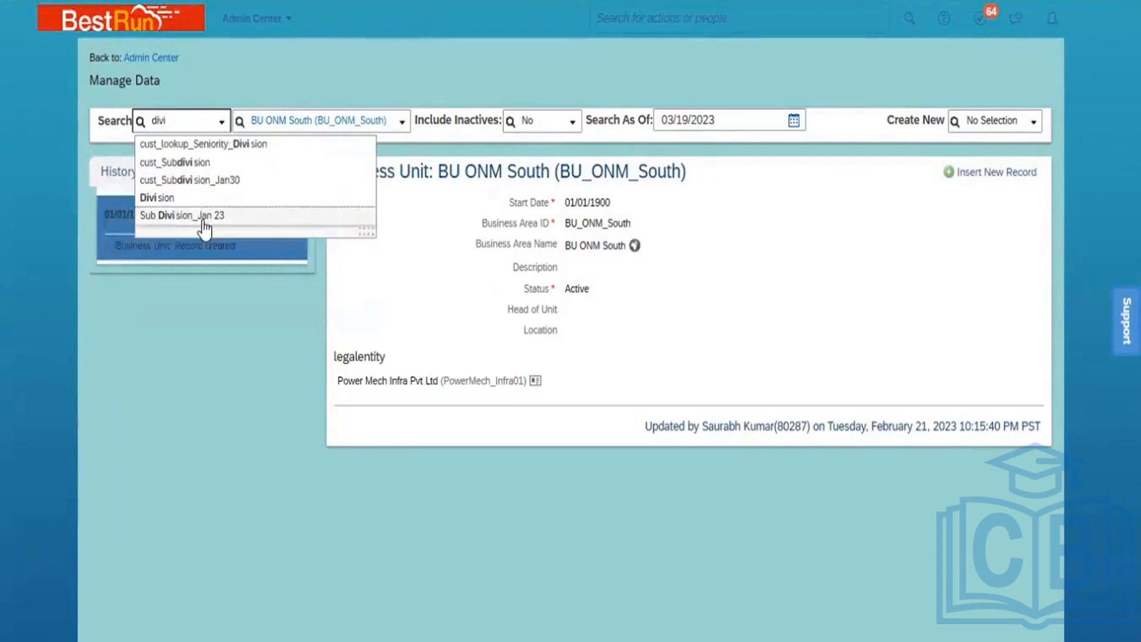
{"action": "left_click", "coordinate": [196, 201]}
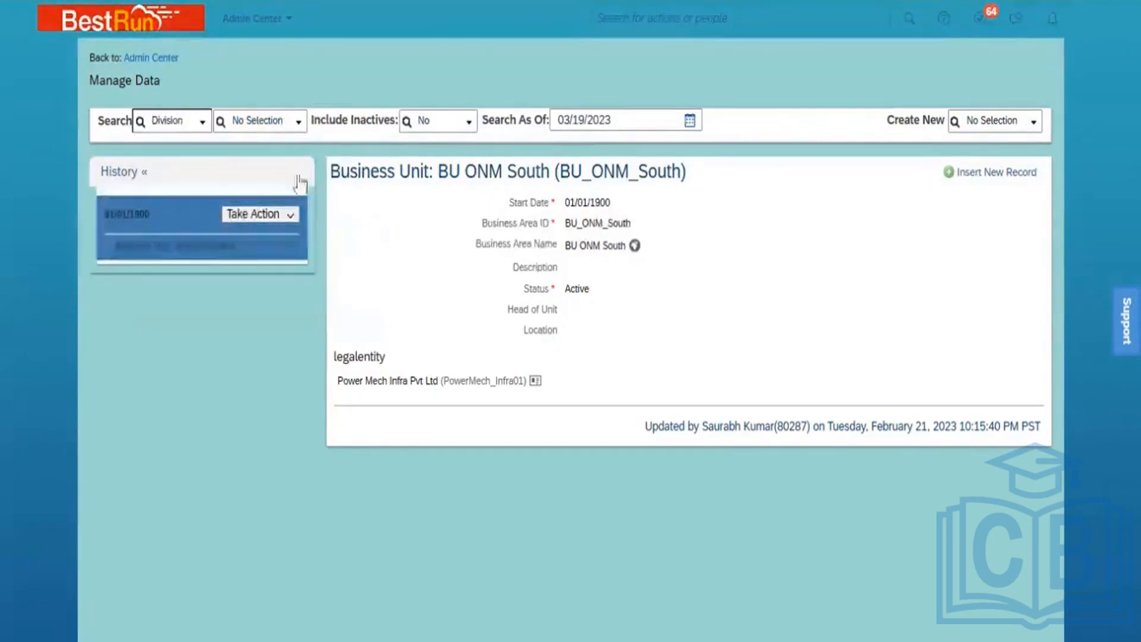
{"action": "left_click", "coordinate": [264, 120]}
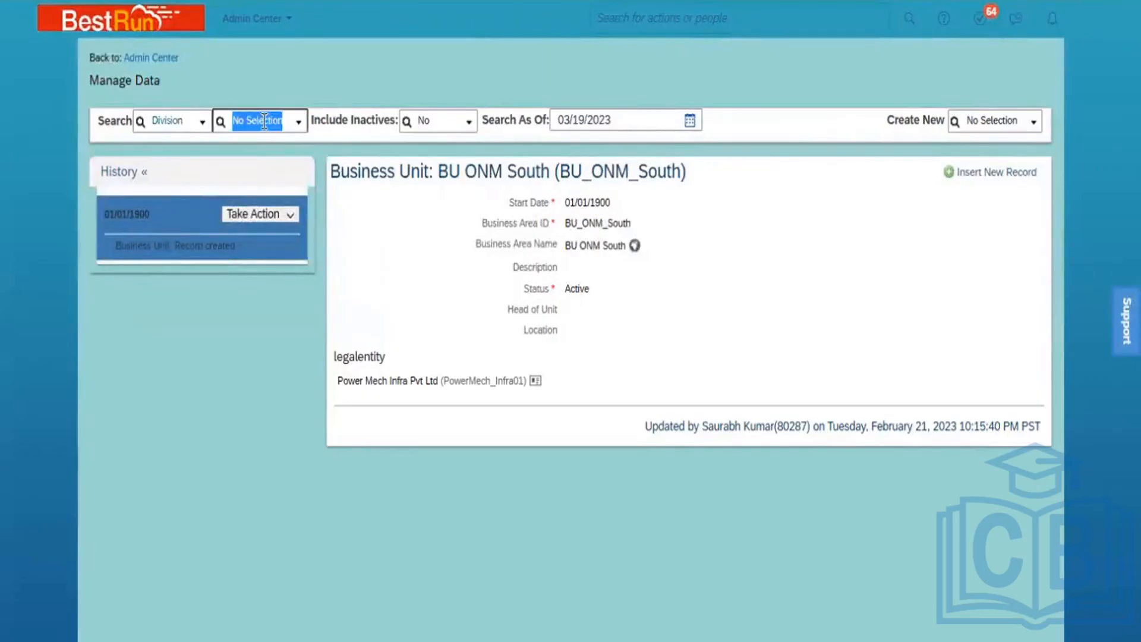
{"action": "type", "text": "ONM"}
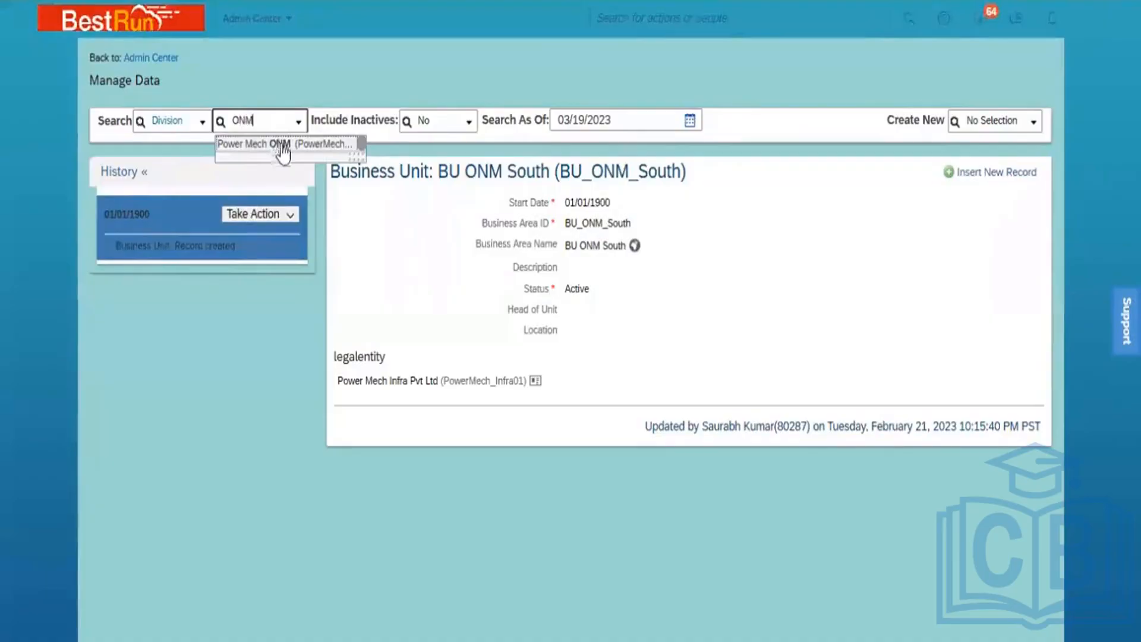
{"action": "left_click", "coordinate": [284, 144]}
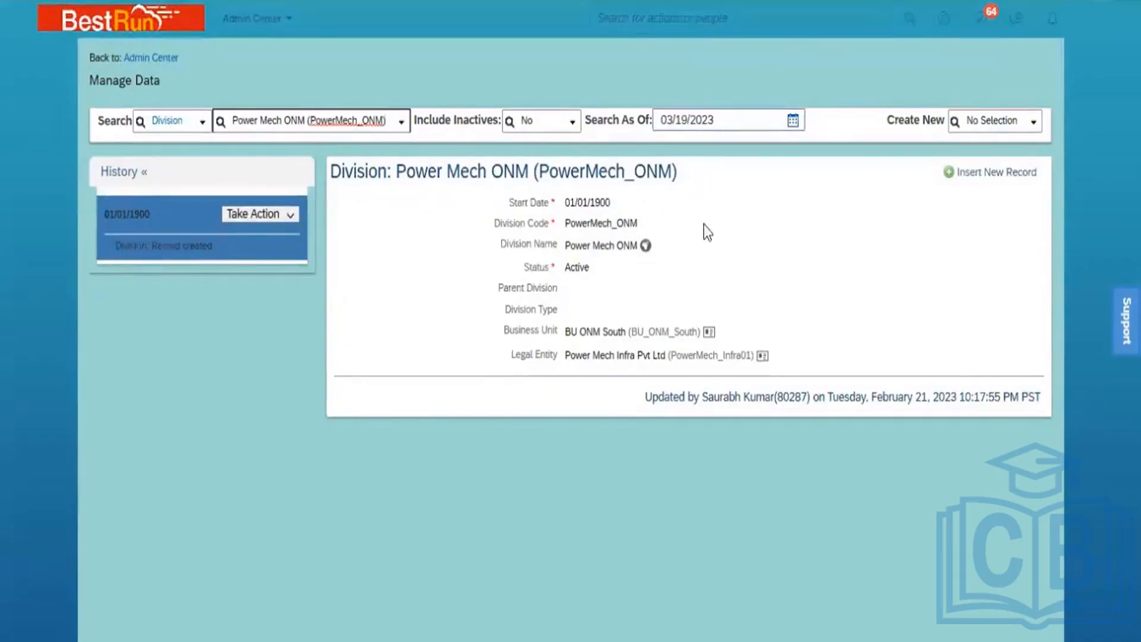
Check the translations of the Power Mech ONM division name, then close them
{"action": "left_click", "coordinate": [648, 246]}
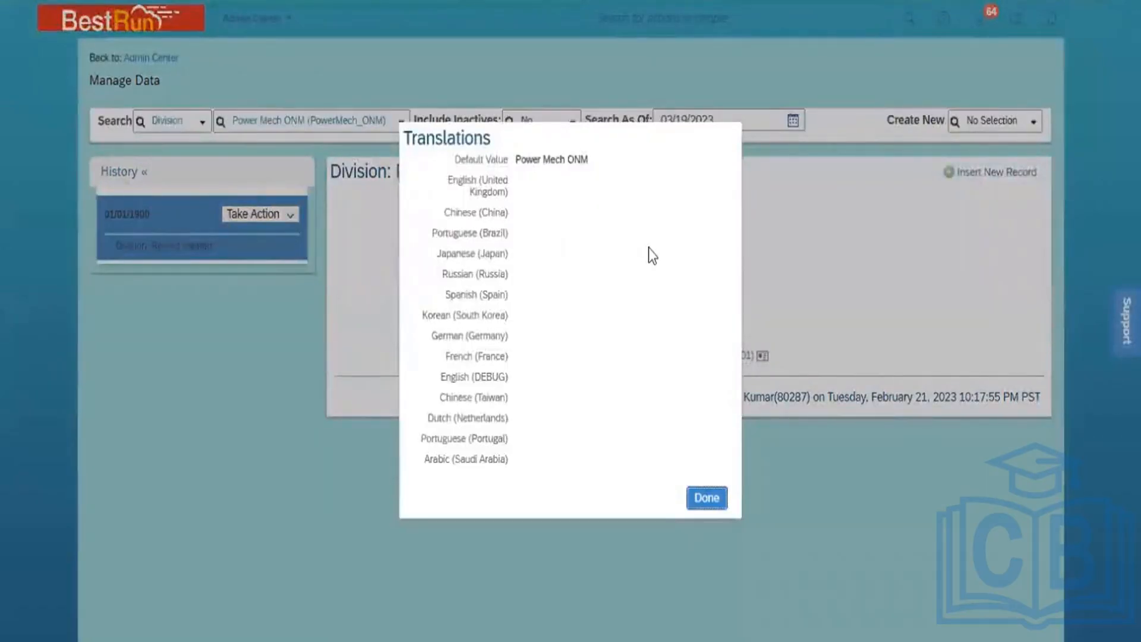
{"action": "left_click", "coordinate": [707, 498]}
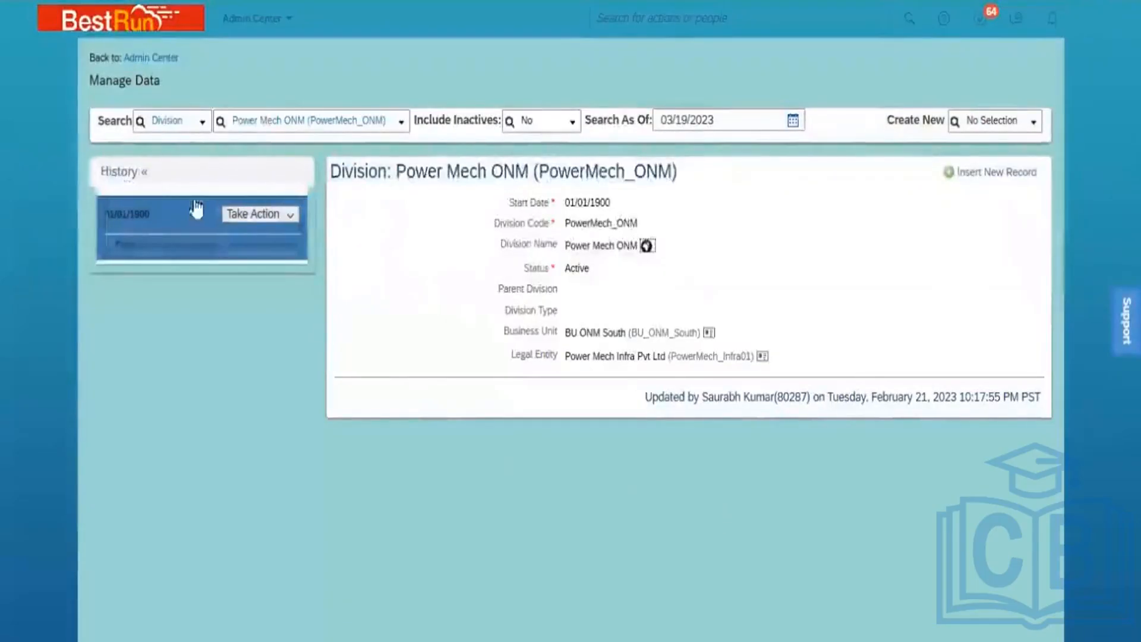
{"action": "double_click", "coordinate": [182, 120]}
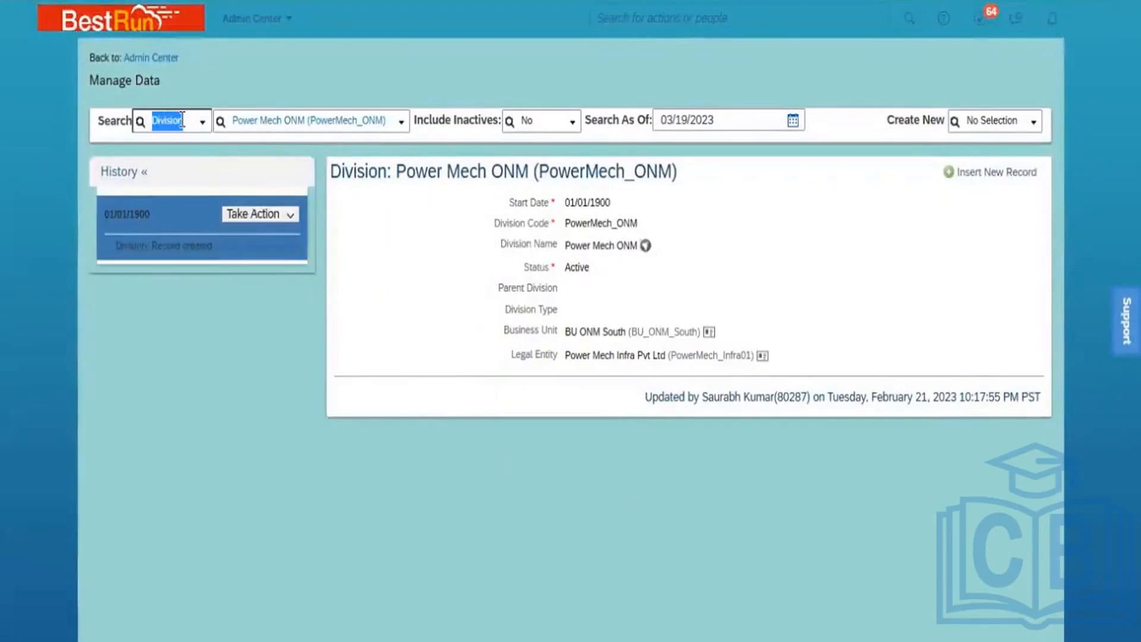
Switch the search type to Department and open C & I Operations_PMI (5000193) by searching 'PMI'
{"action": "type", "text": "depart"}
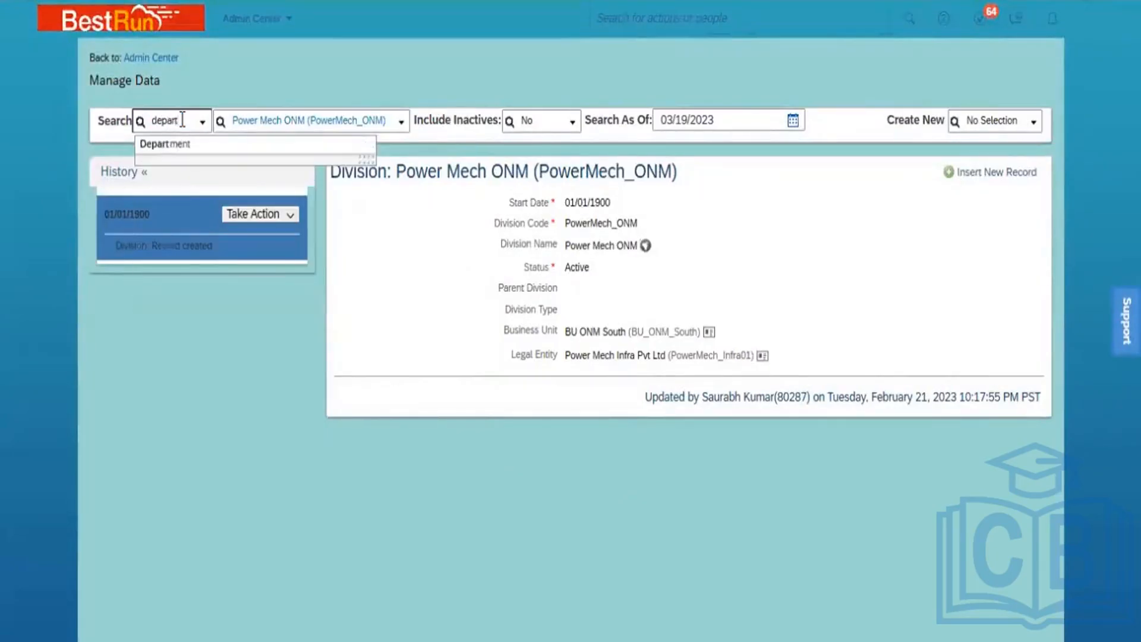
{"action": "left_click", "coordinate": [196, 148]}
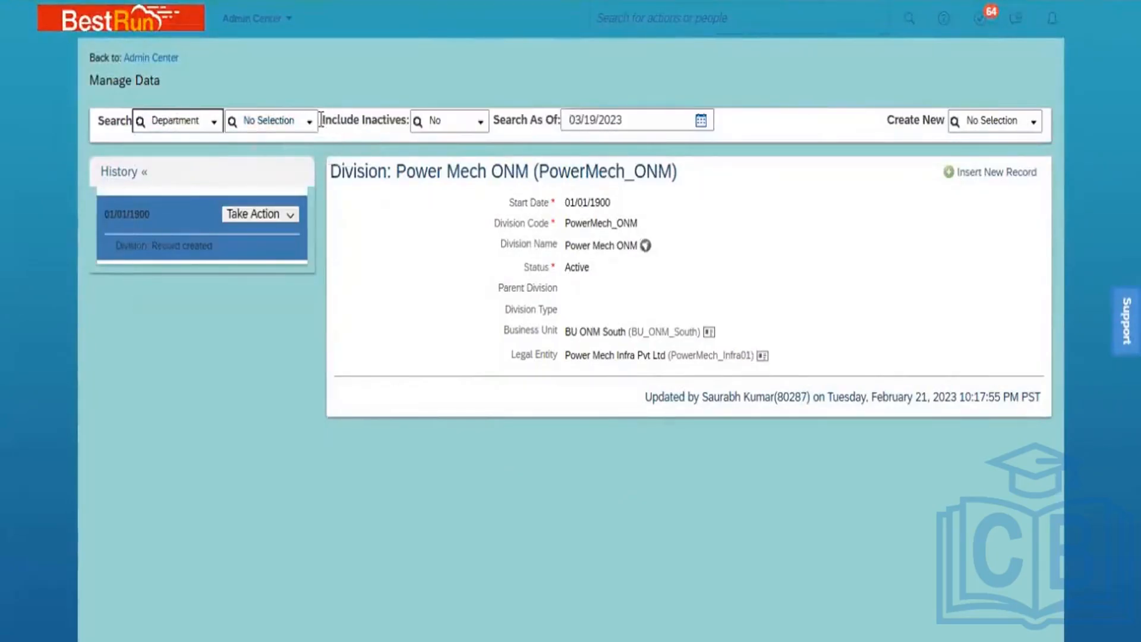
{"action": "left_click", "coordinate": [311, 126]}
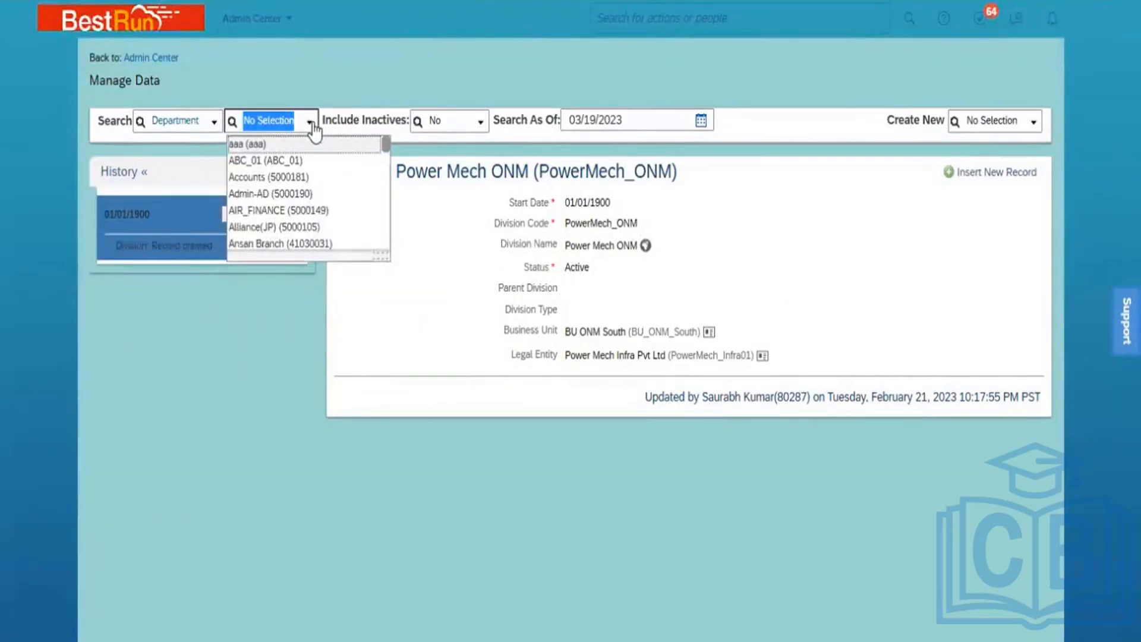
{"action": "type", "text": "PM"}
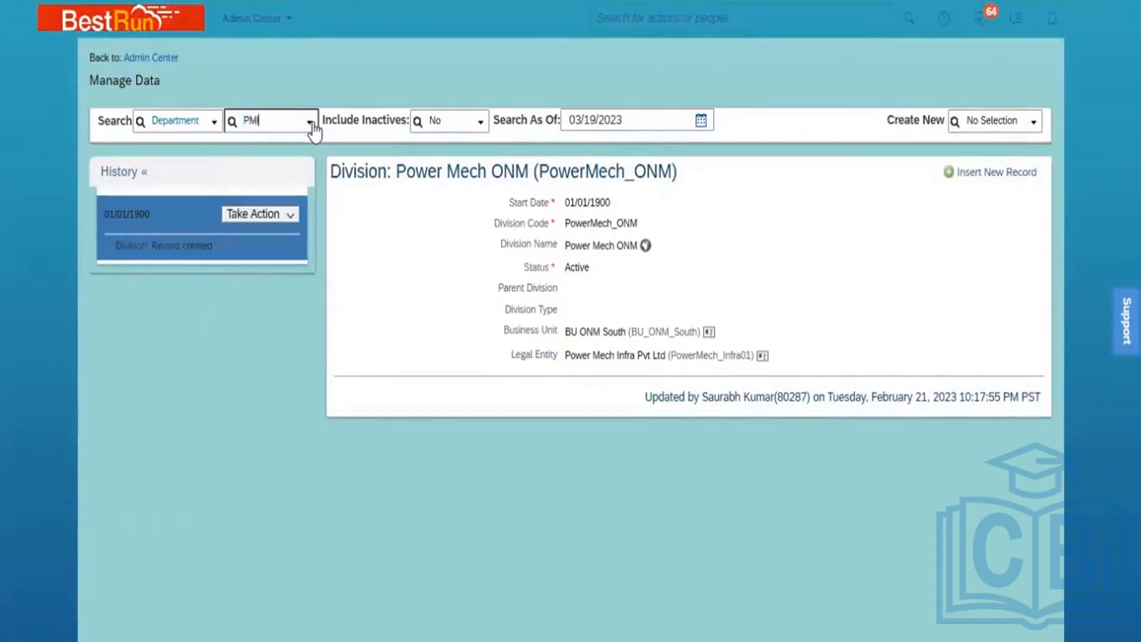
{"action": "type", "text": "I"}
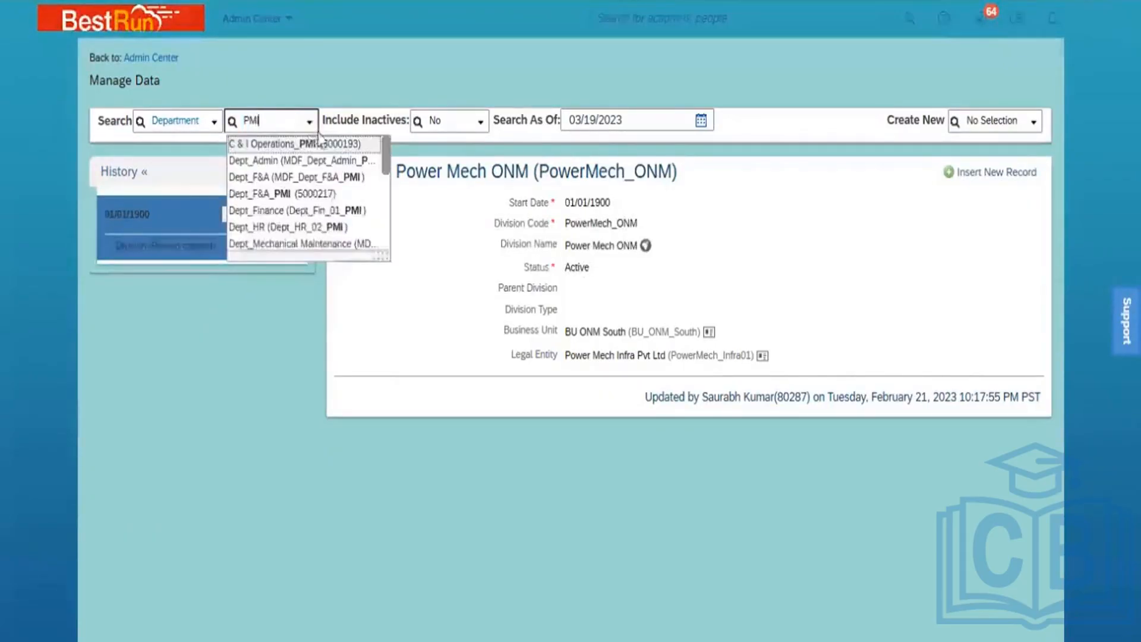
{"action": "left_click", "coordinate": [322, 144]}
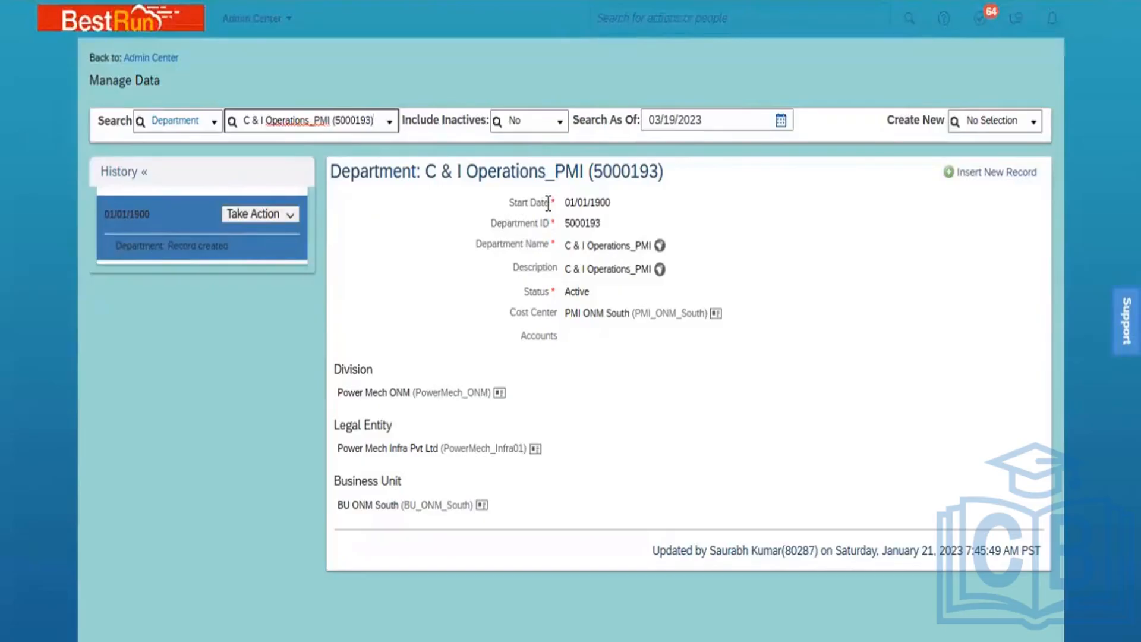
Highlight the department's record-created history entry and type 'coun' as the new search type
{"action": "left_click_drag", "start_coordinate": [548, 203], "coordinate": [508, 203]}
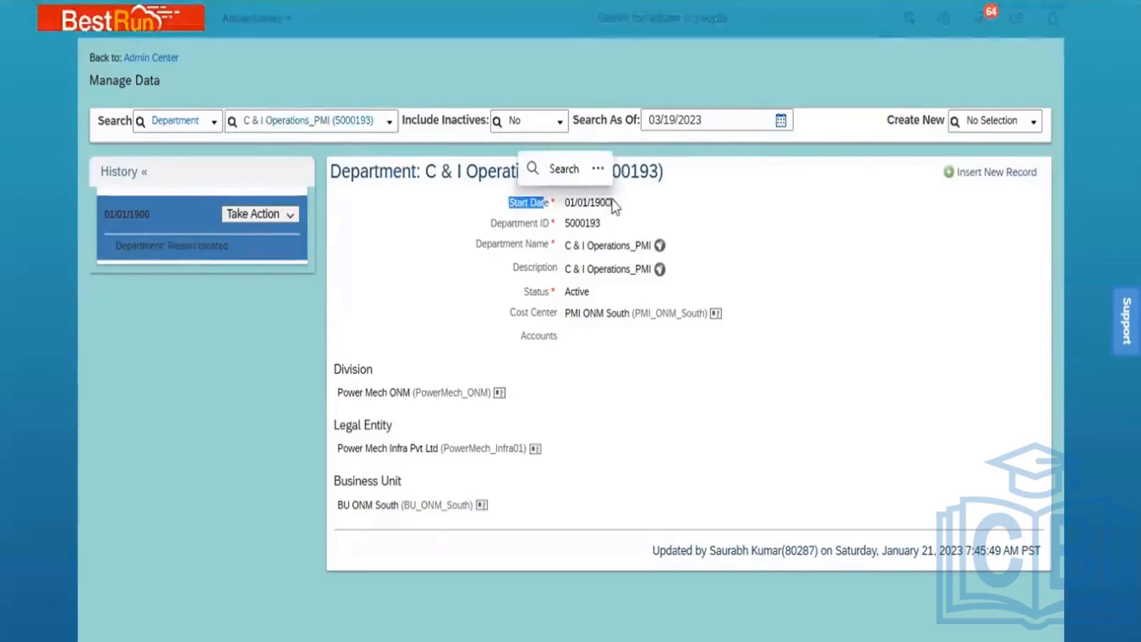
{"action": "left_click", "coordinate": [660, 214]}
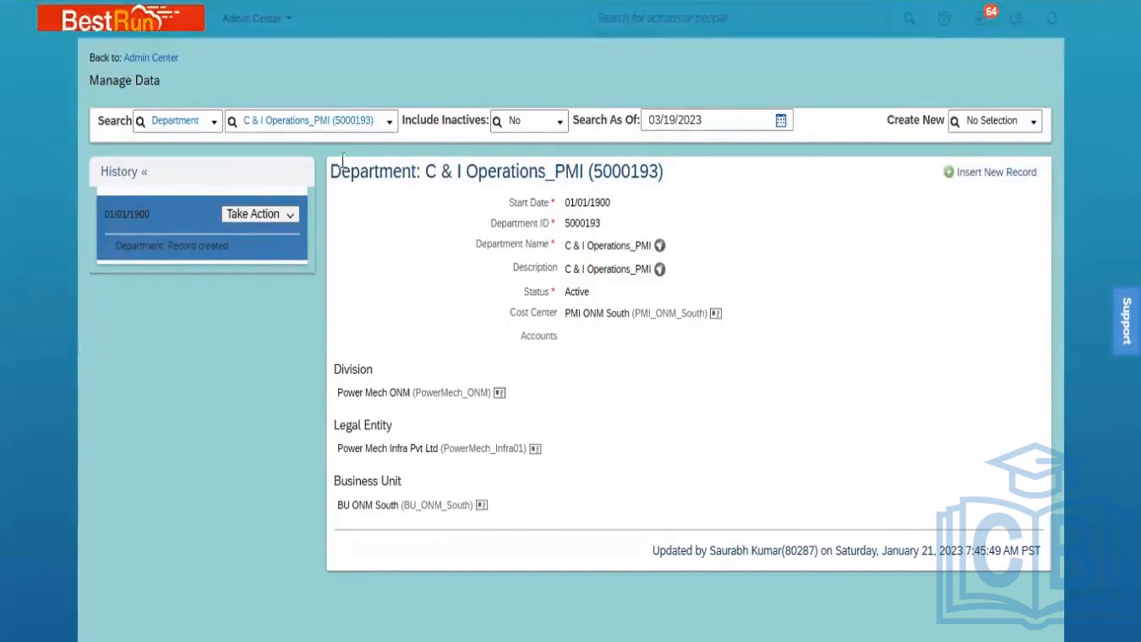
{"action": "left_click", "coordinate": [196, 116]}
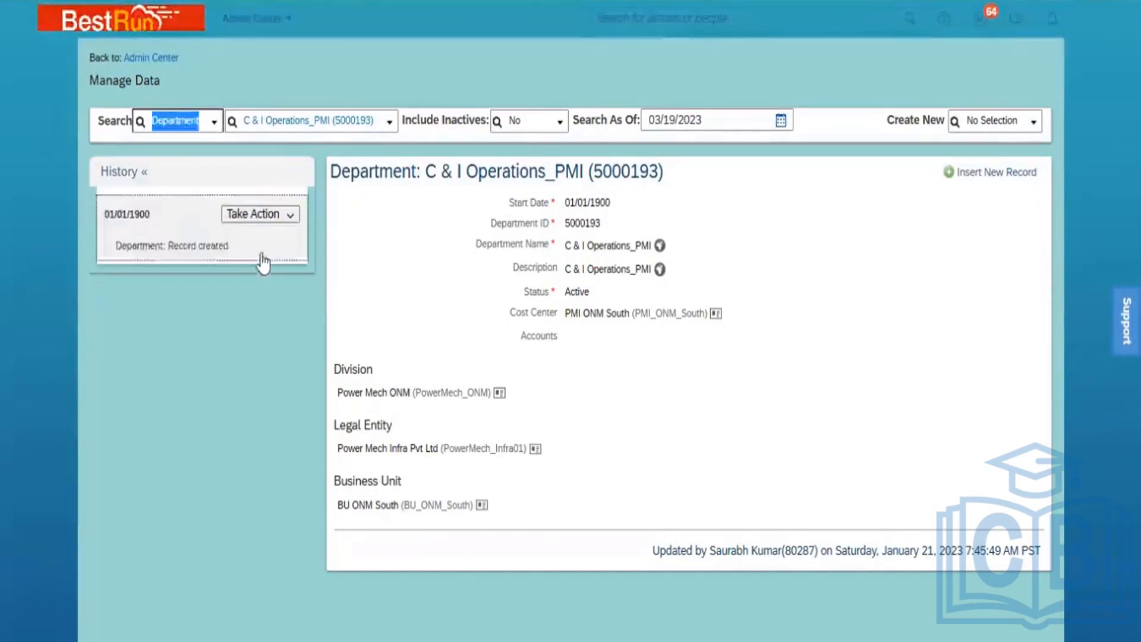
{"action": "left_click", "coordinate": [291, 259]}
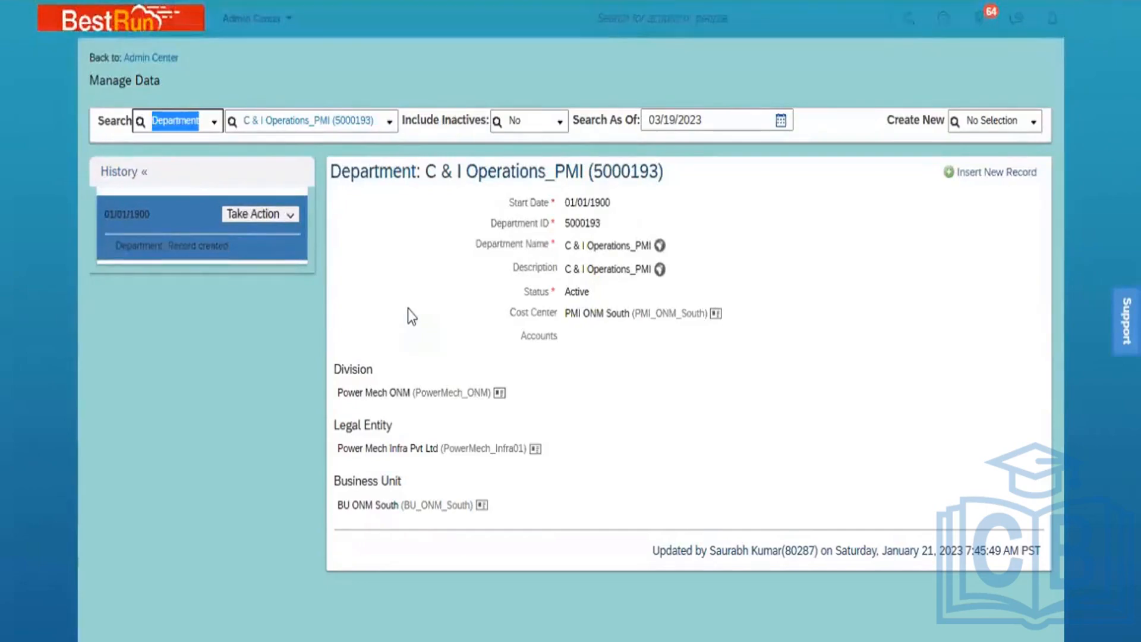
{"action": "type", "text": "coun"}
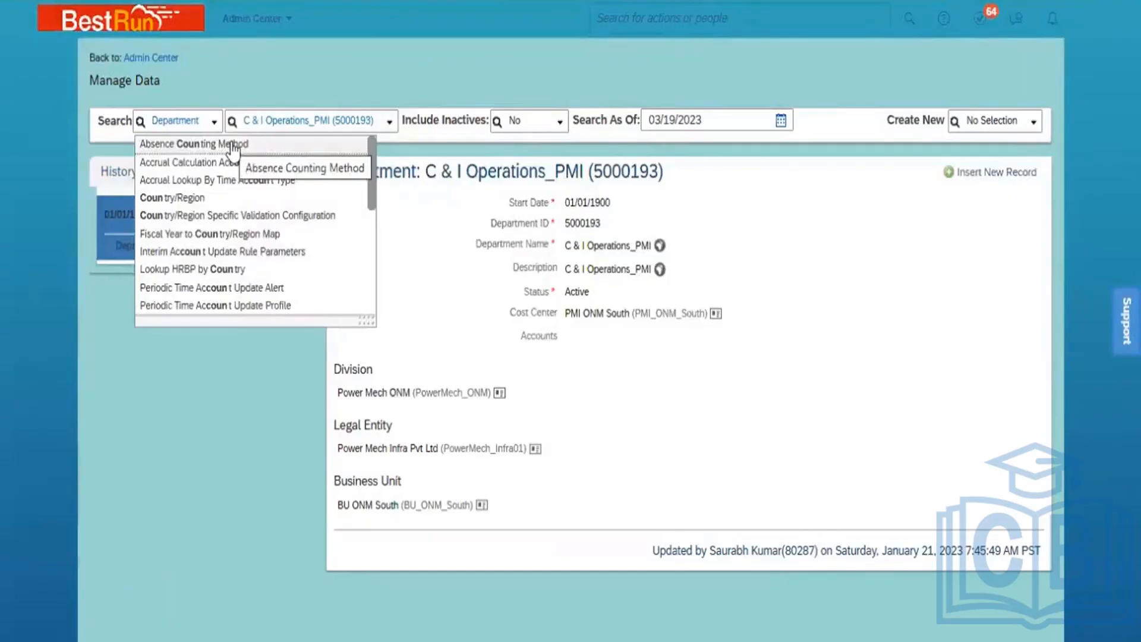
Open the India (IND) Country/Region record and show Take Action for its 01/01/1990 entry
{"action": "left_click", "coordinate": [200, 117]}
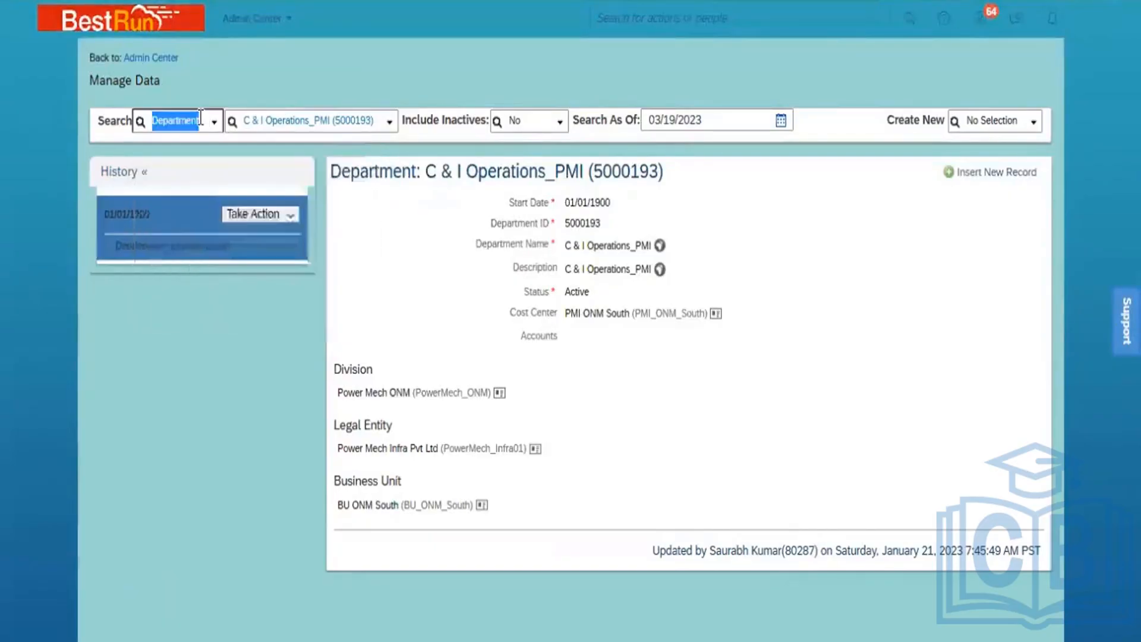
{"action": "type", "text": "country"}
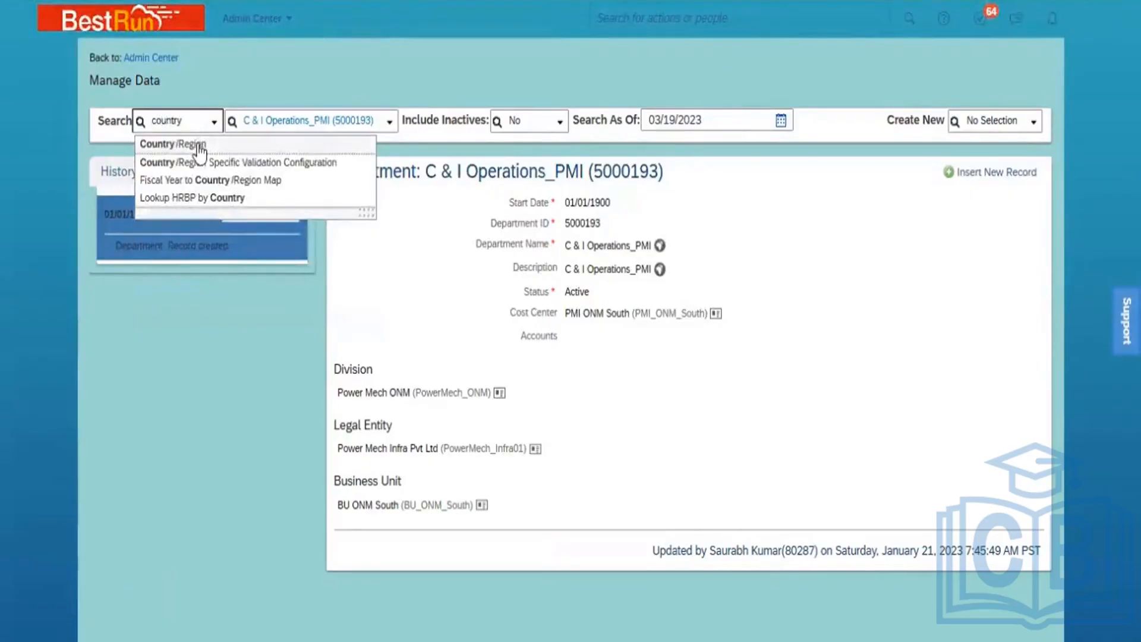
{"action": "left_click", "coordinate": [199, 144]}
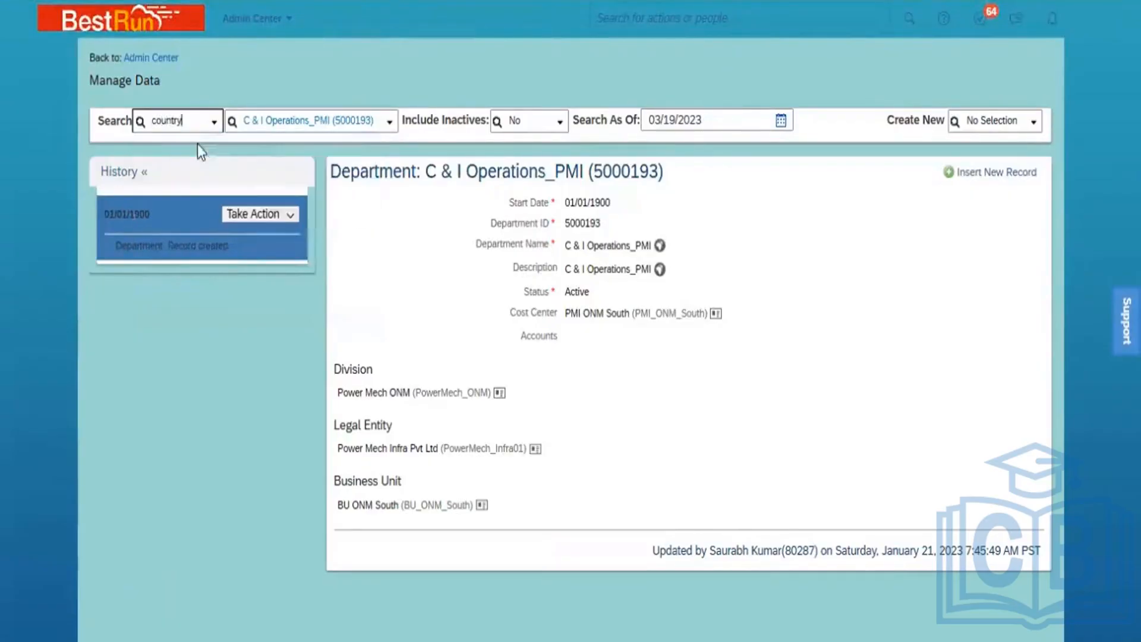
{"action": "left_click", "coordinate": [304, 122]}
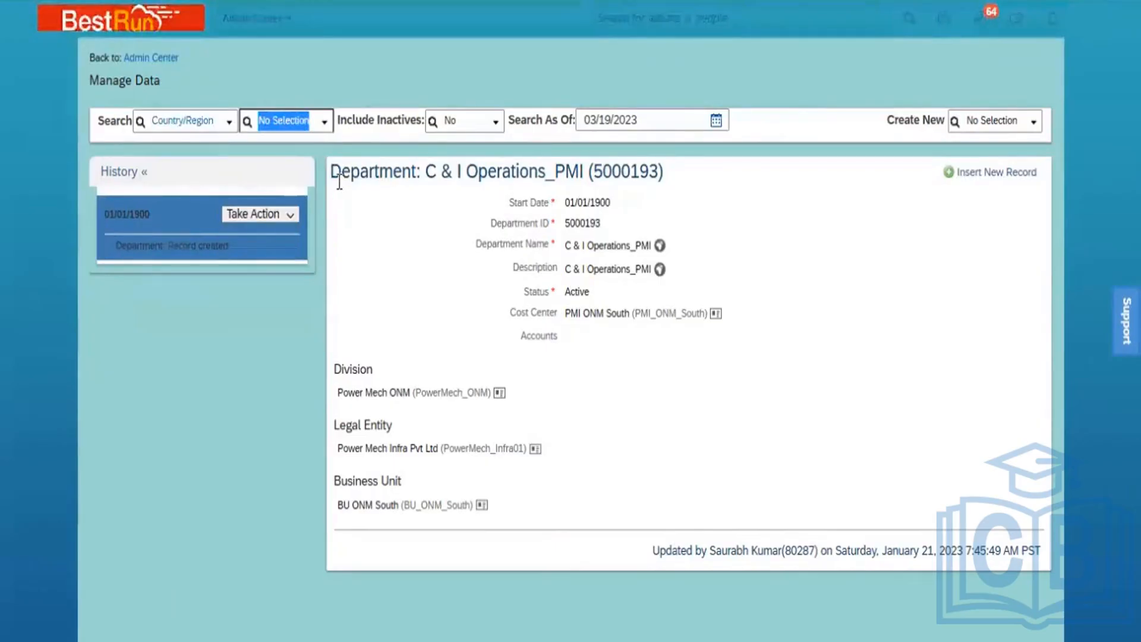
{"action": "type", "text": "Ind"}
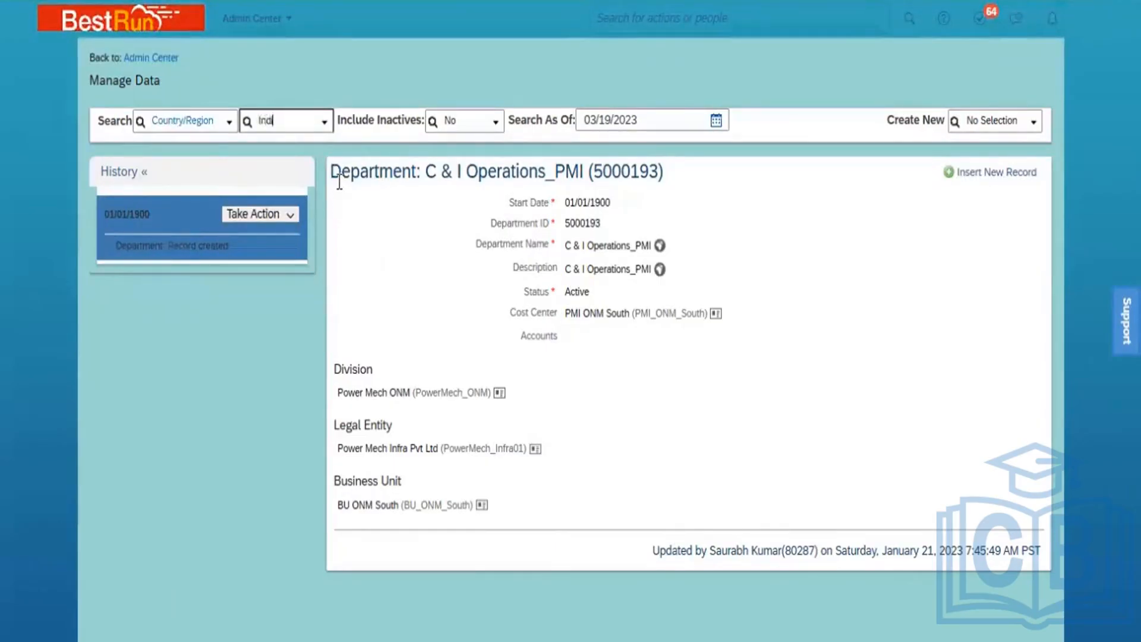
{"action": "type", "text": "i"}
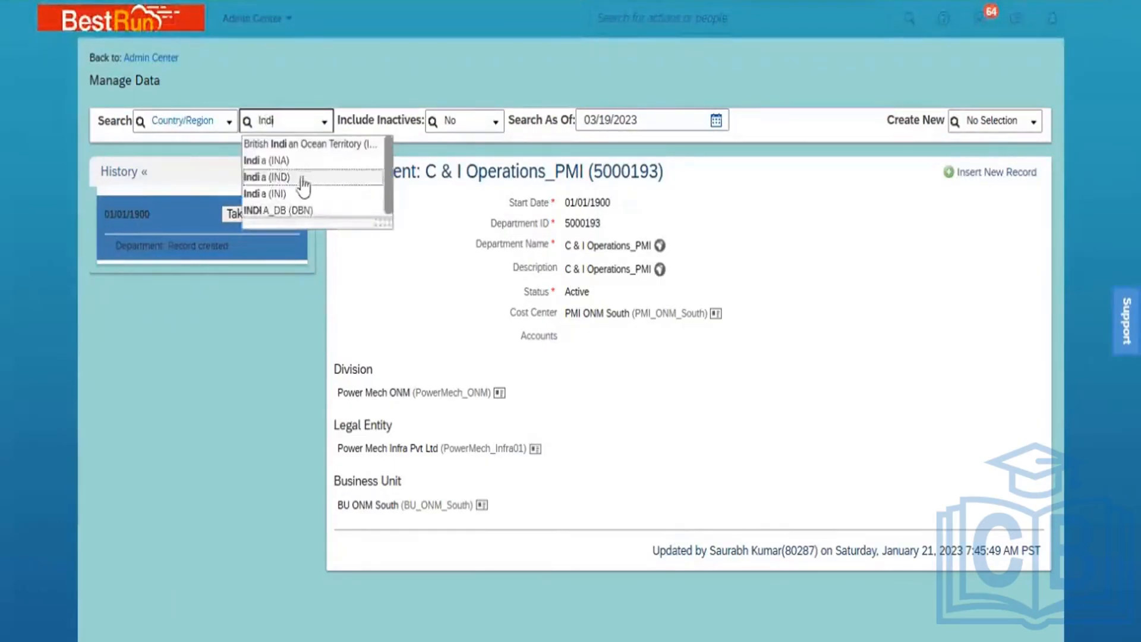
{"action": "left_click", "coordinate": [303, 178]}
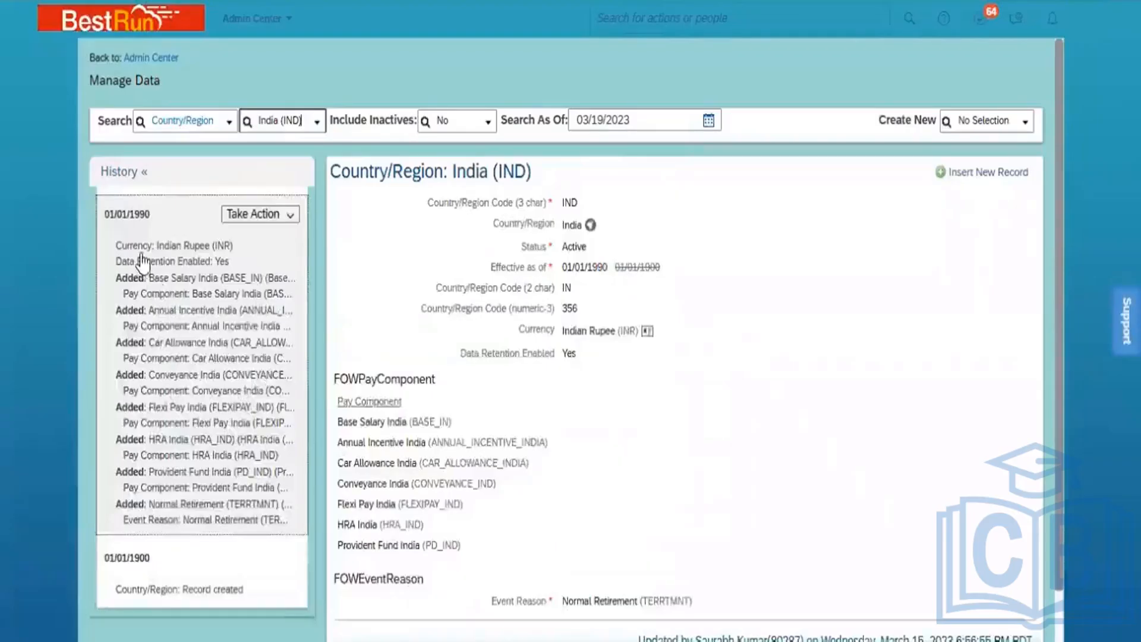
{"action": "left_click", "coordinate": [274, 262]}
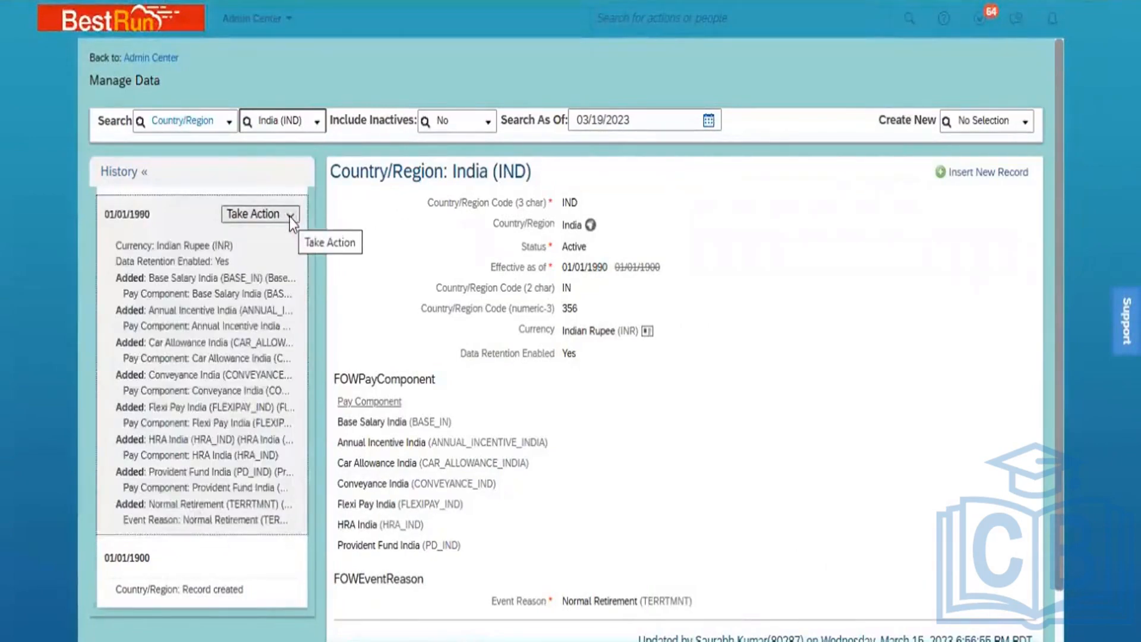
{"action": "left_click", "coordinate": [290, 215]}
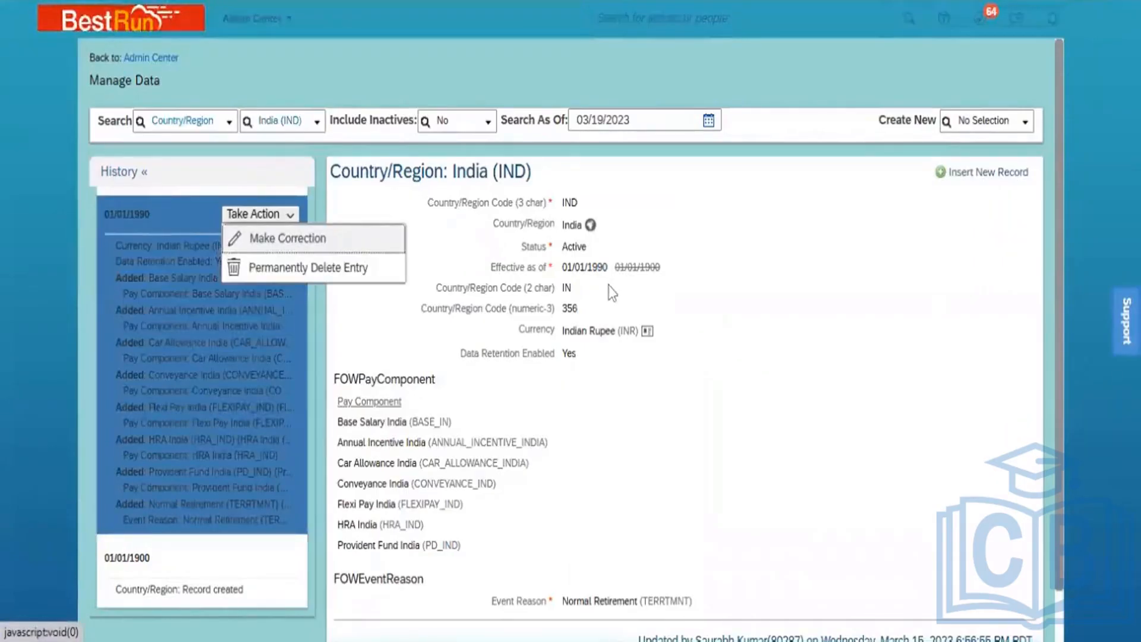
Open the India record with Make Correction and review its editable fields down to FOWEventReason
{"action": "left_click", "coordinate": [296, 241]}
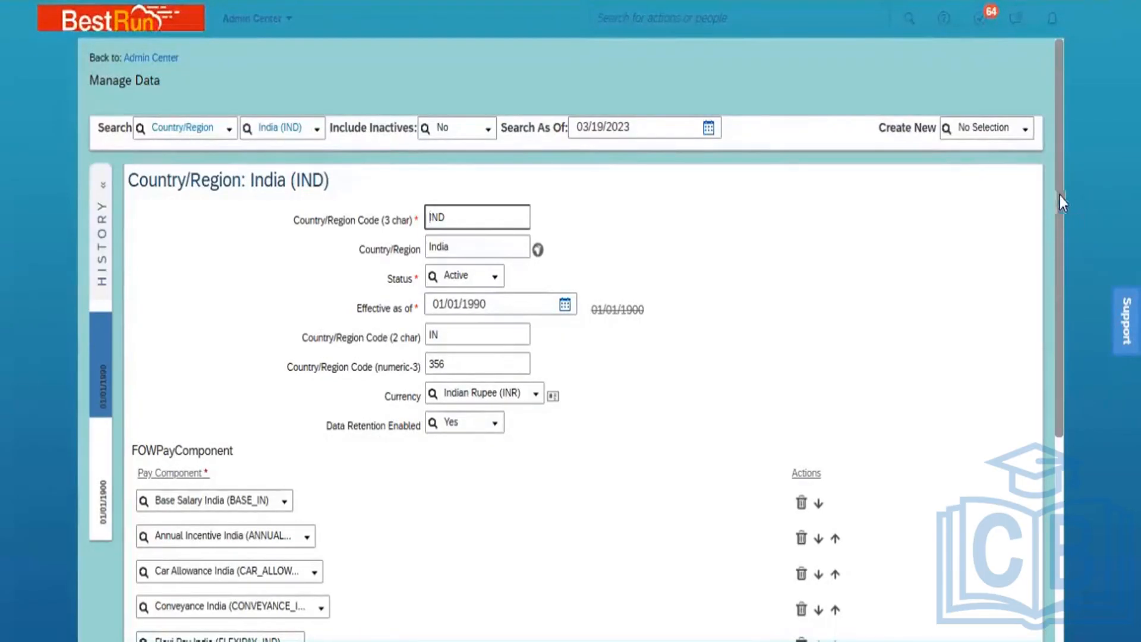
{"action": "left_click_drag", "start_coordinate": [1058, 195], "coordinate": [1083, 476]}
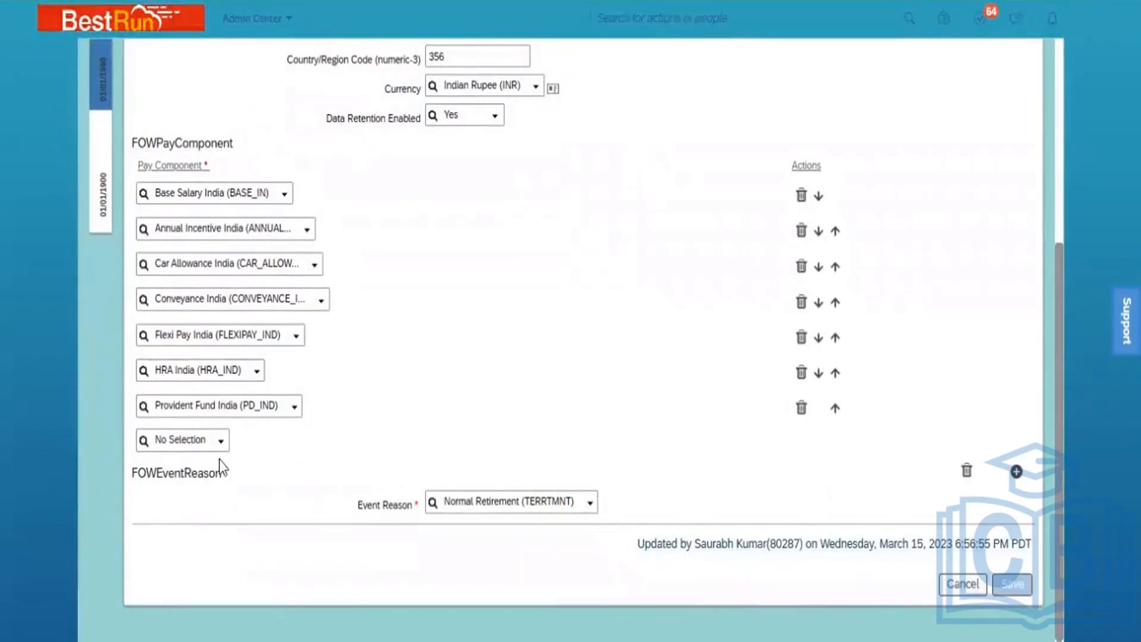
{"action": "left_click_drag", "start_coordinate": [224, 477], "coordinate": [161, 479]}
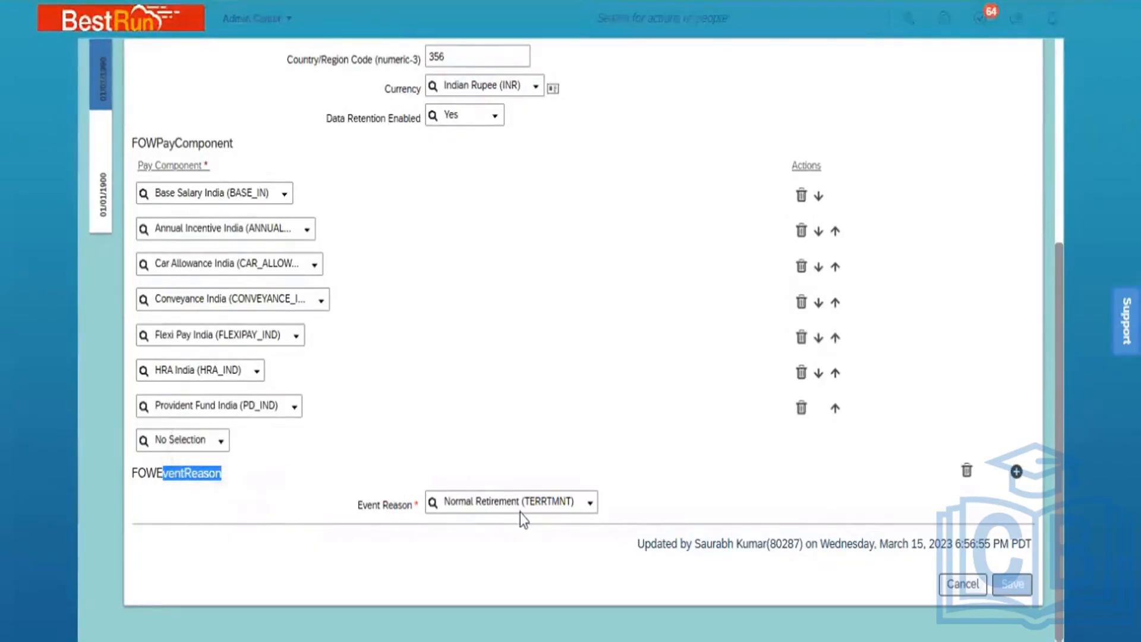
{"action": "left_click", "coordinate": [1062, 196]}
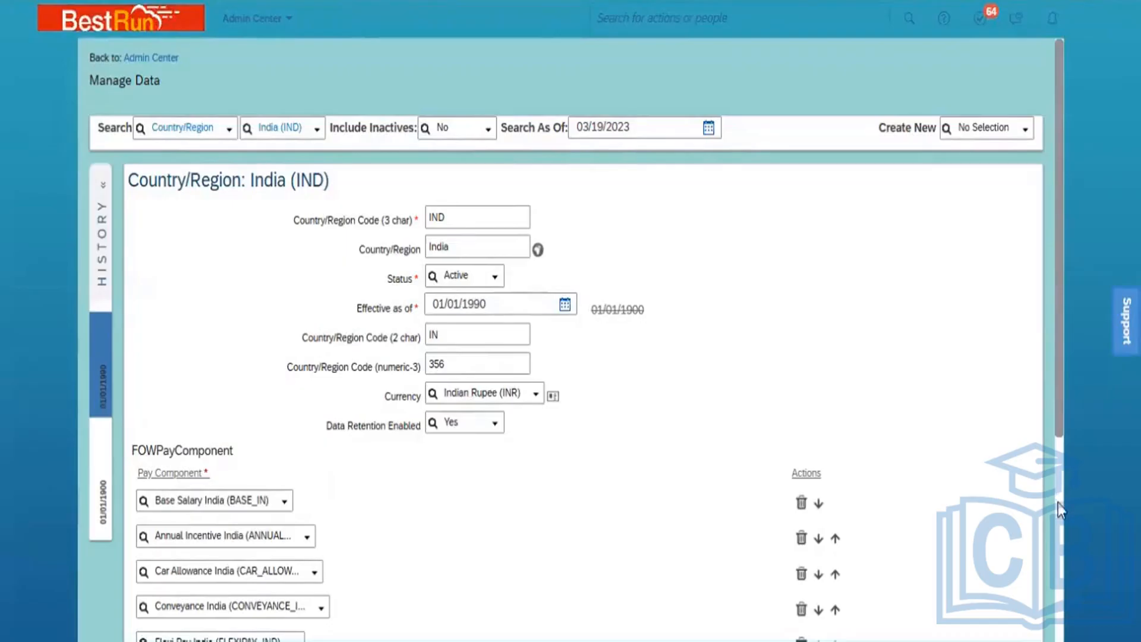
{"action": "scroll", "coordinate": [1058, 503], "scroll_direction": "down", "scroll_amount": 5}
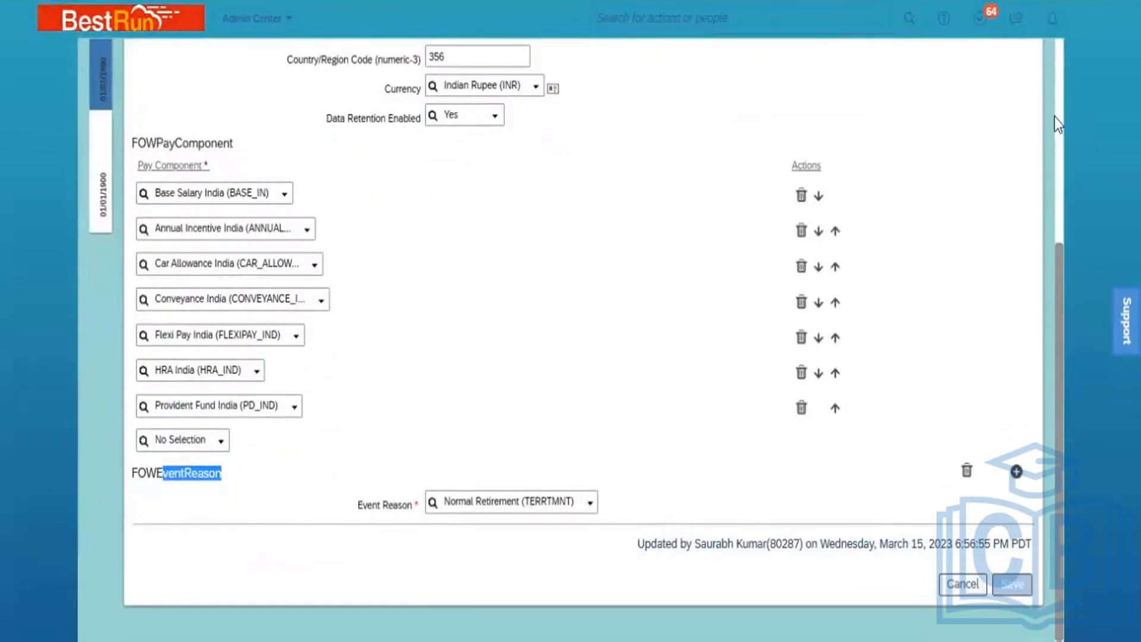
{"action": "scroll", "coordinate": [1058, 120], "scroll_direction": "up", "scroll_amount": 5}
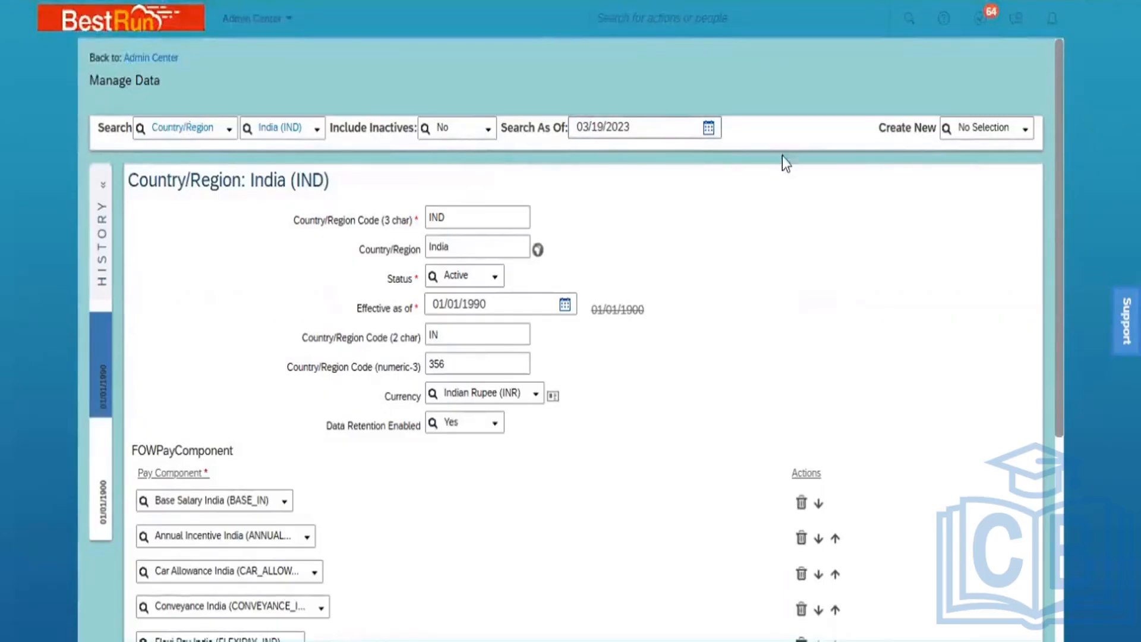
{"action": "left_click", "coordinate": [998, 129]}
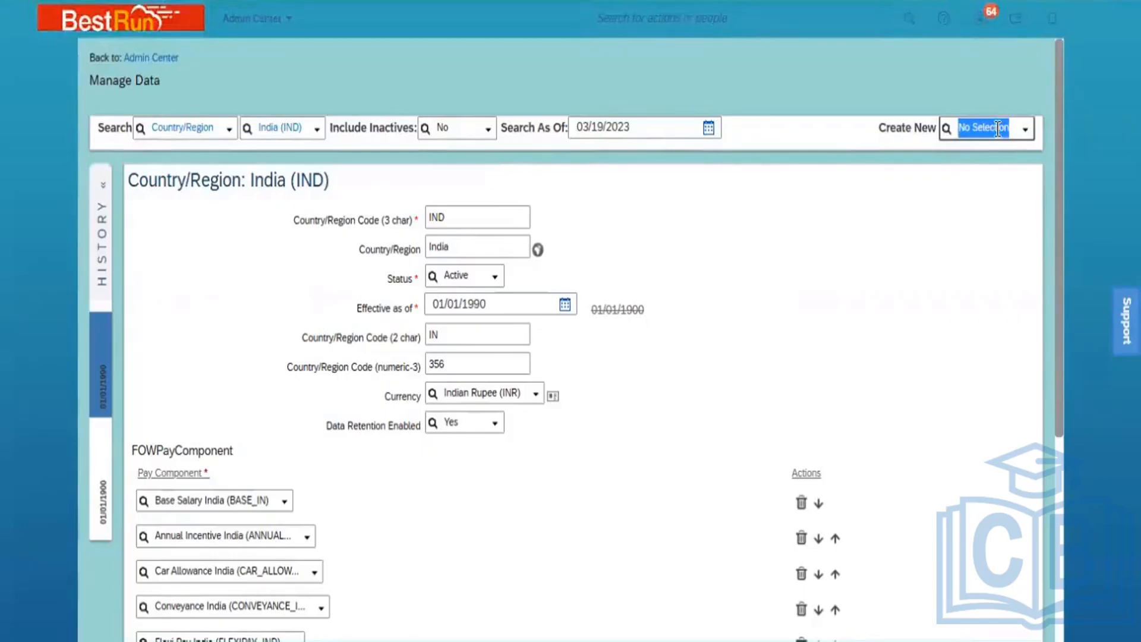
Create a Department record via Create New ('depart') and pick January 1, 1900 as its Start Date
{"action": "type", "text": "depar"}
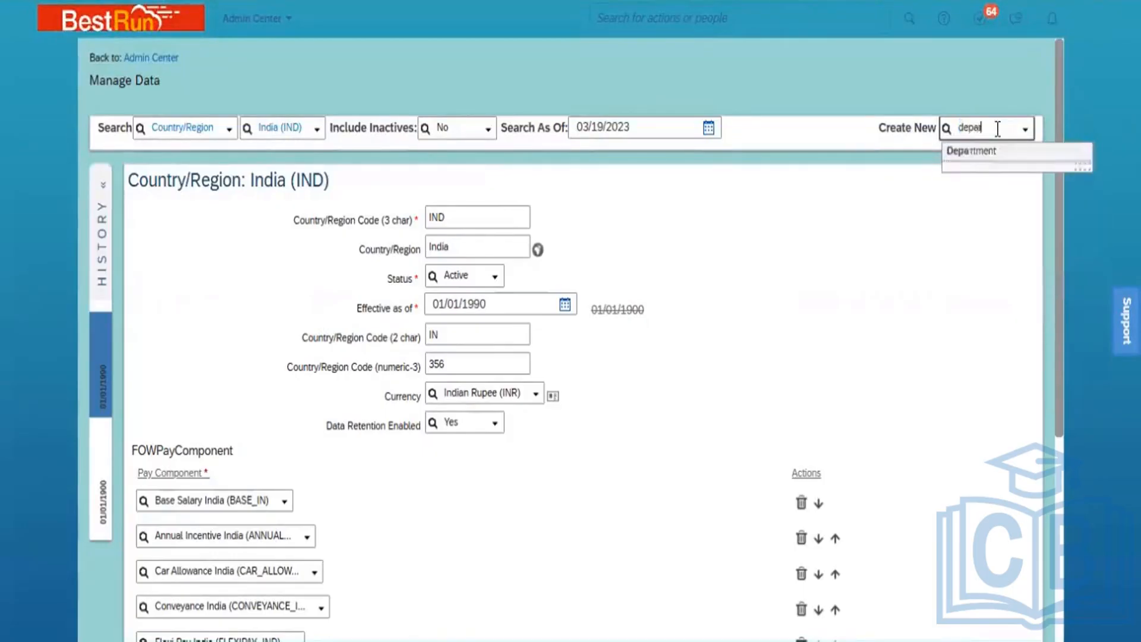
{"action": "type", "text": "t"}
{"action": "left_click", "coordinate": [989, 154]}
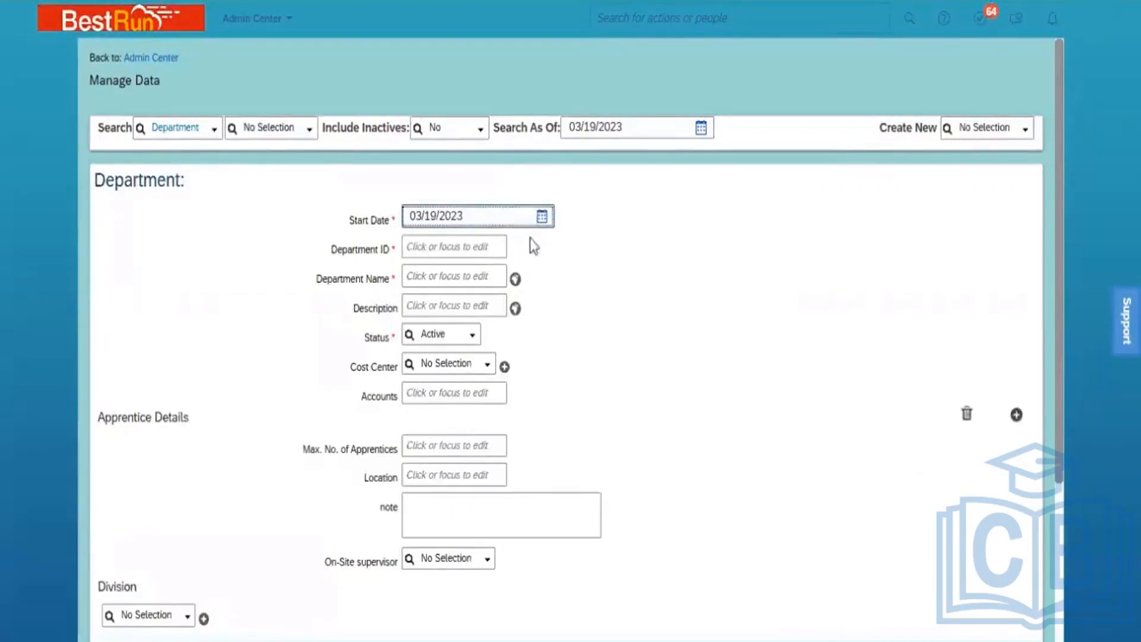
{"action": "left_click", "coordinate": [542, 217]}
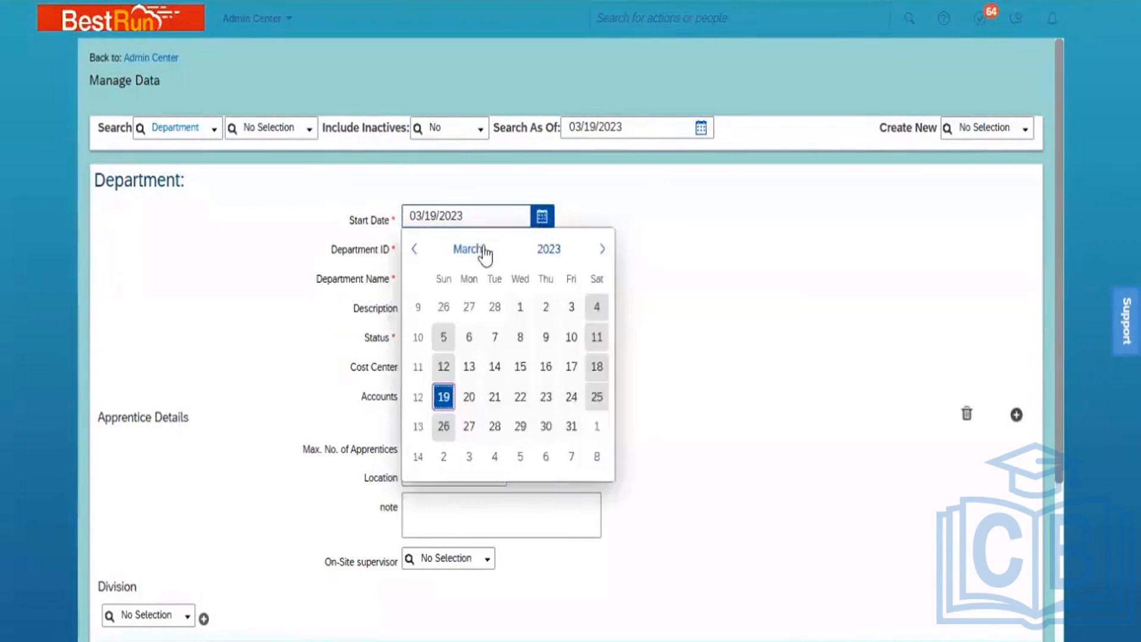
{"action": "left_click", "coordinate": [543, 249]}
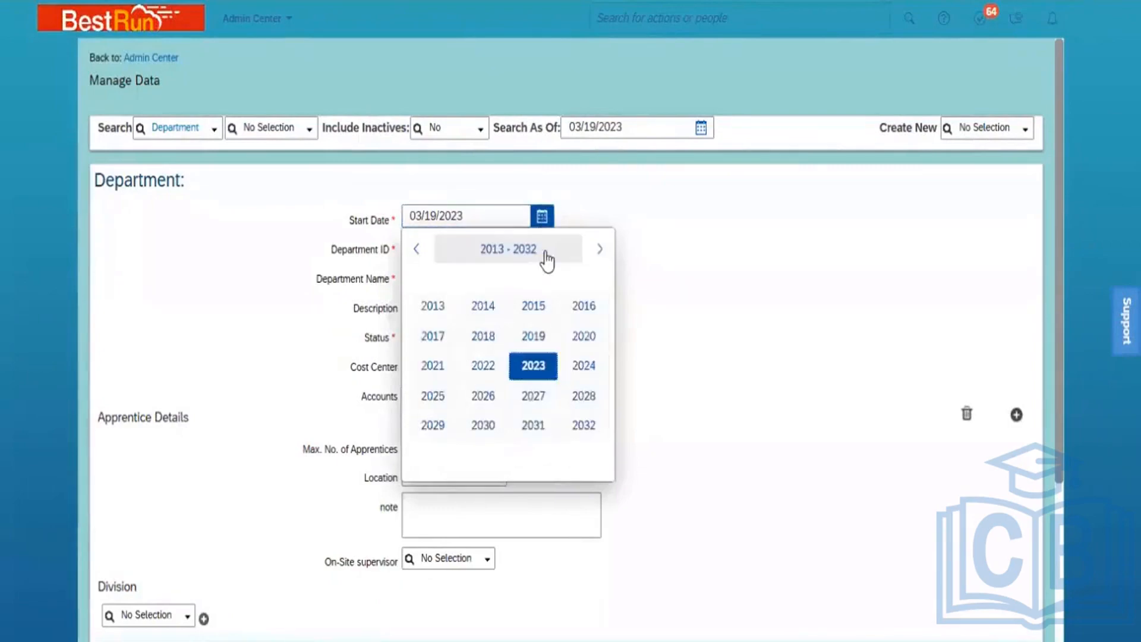
{"action": "left_click", "coordinate": [418, 249]}
{"action": "left_click", "coordinate": [418, 249]}
{"action": "left_click", "coordinate": [418, 249]}
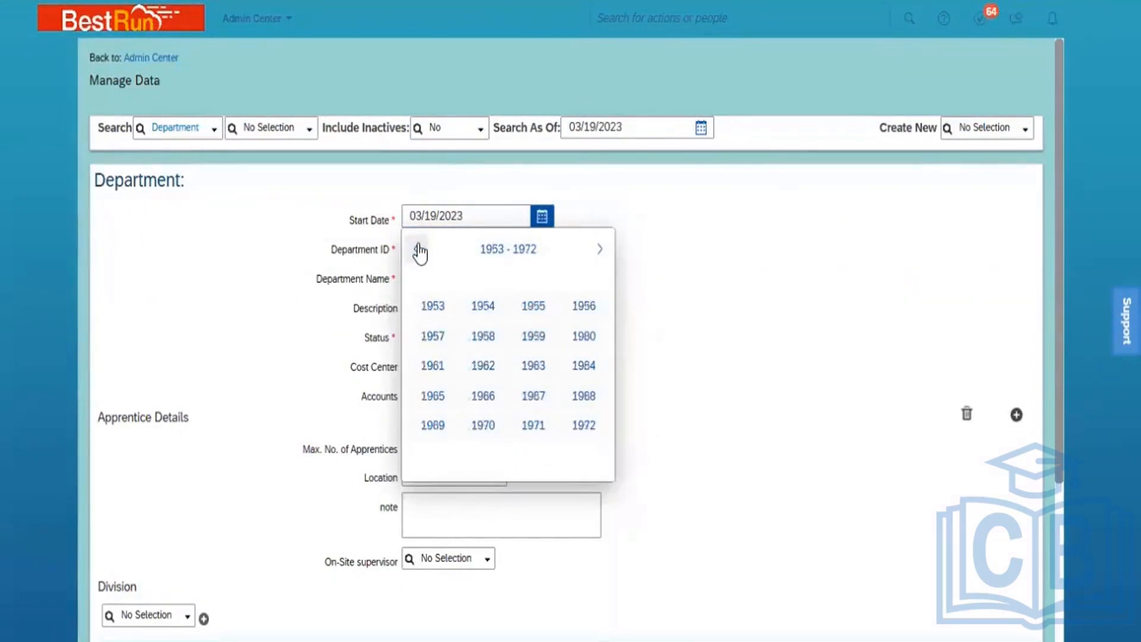
{"action": "left_click", "coordinate": [418, 250]}
{"action": "left_click", "coordinate": [419, 249]}
{"action": "left_click", "coordinate": [418, 250]}
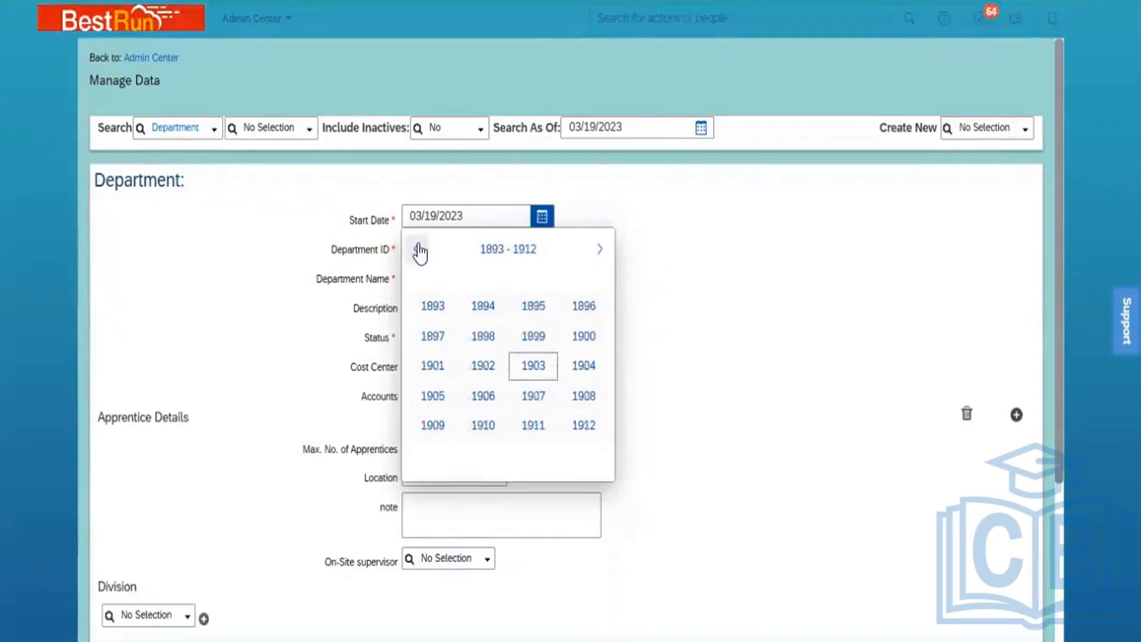
{"action": "left_click", "coordinate": [585, 337]}
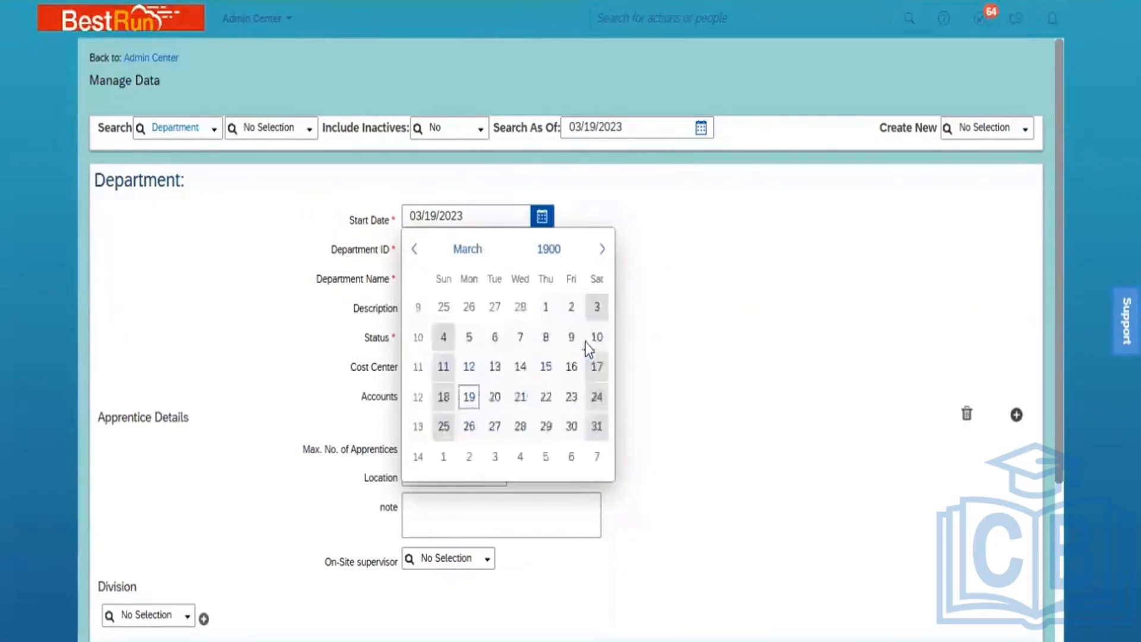
{"action": "left_click", "coordinate": [471, 254]}
{"action": "left_click", "coordinate": [441, 308]}
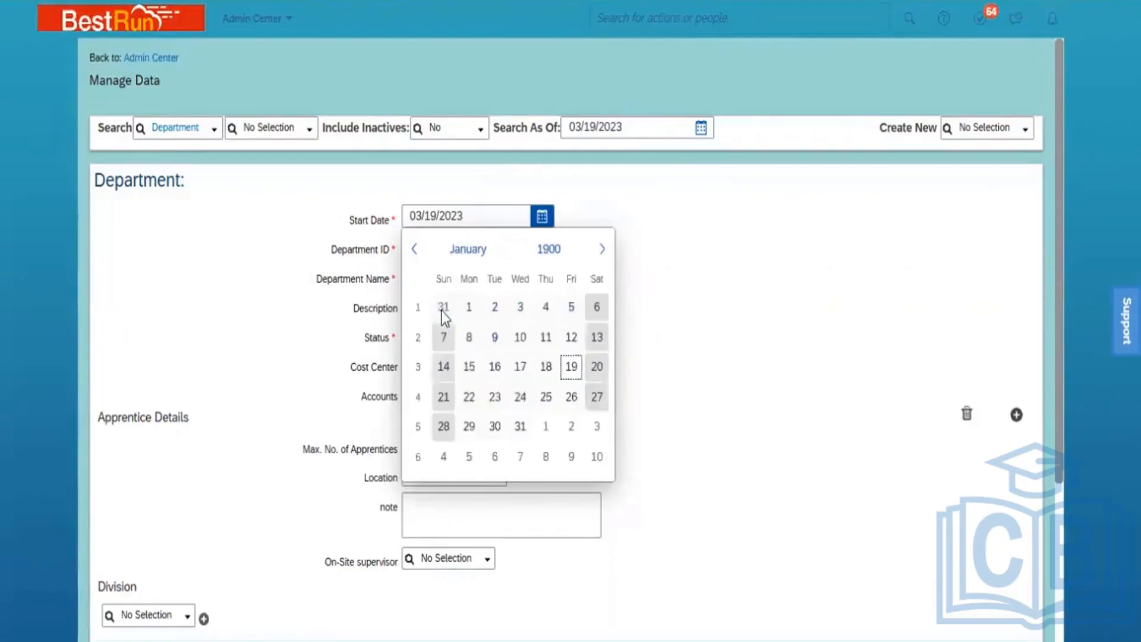
{"action": "left_click", "coordinate": [467, 308]}
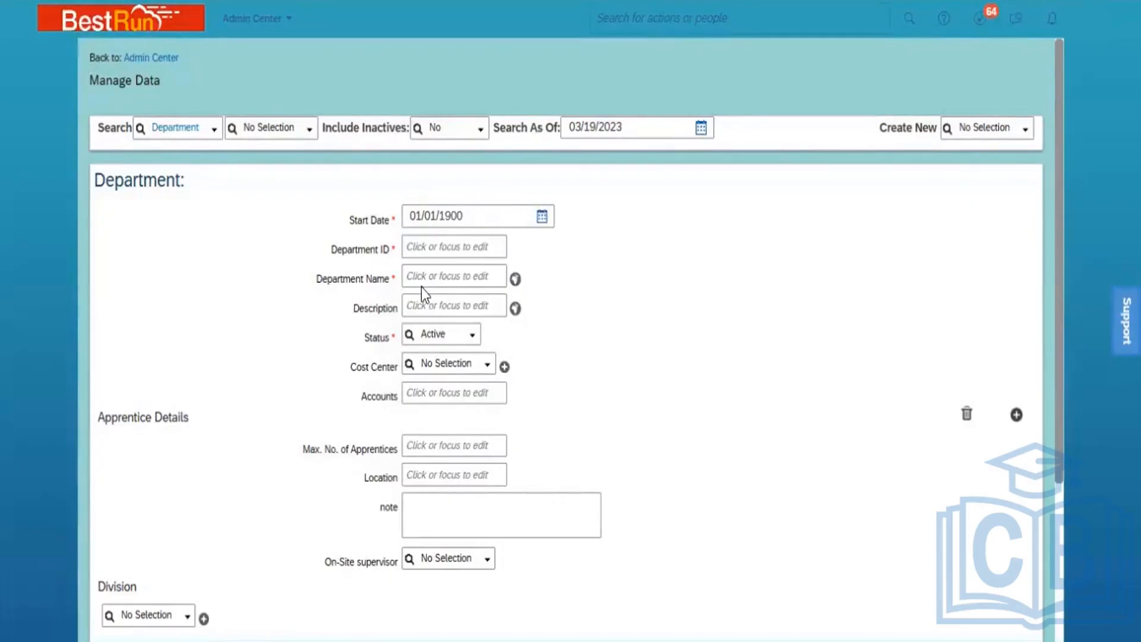
Enter Dept_HR_PMI as the Department ID
{"action": "left_click", "coordinate": [428, 248]}
{"action": "type", "text": "Dept"}
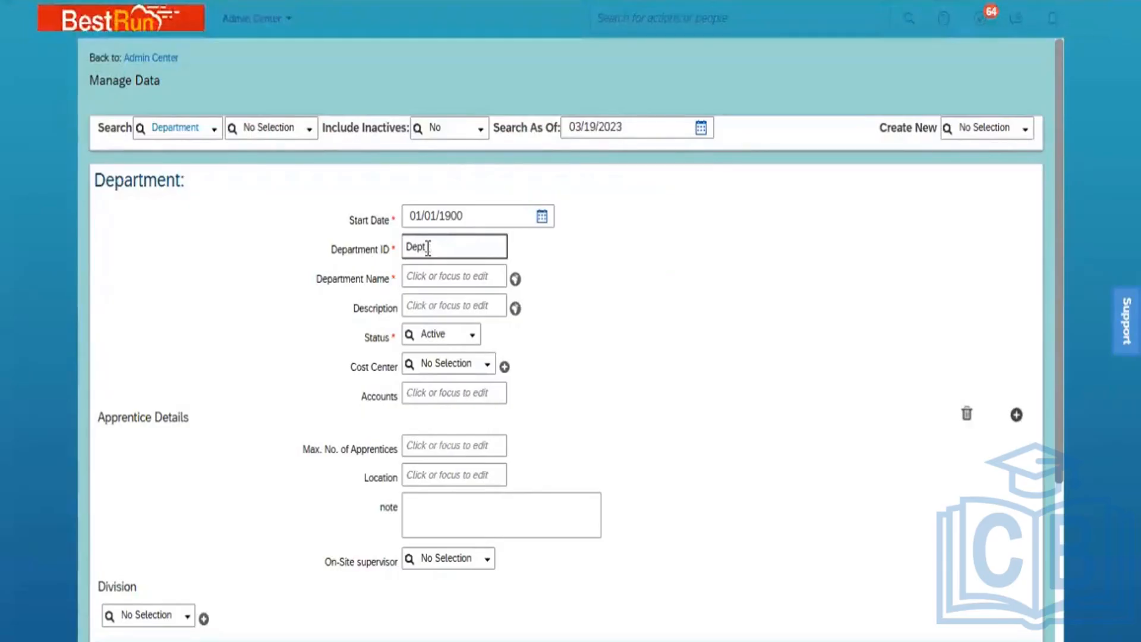
{"action": "type", "text": "_HR_"}
{"action": "type", "text": "PMI"}
Enter Dept_HR as the department name and paste the same text into Description
{"action": "left_click", "coordinate": [445, 269]}
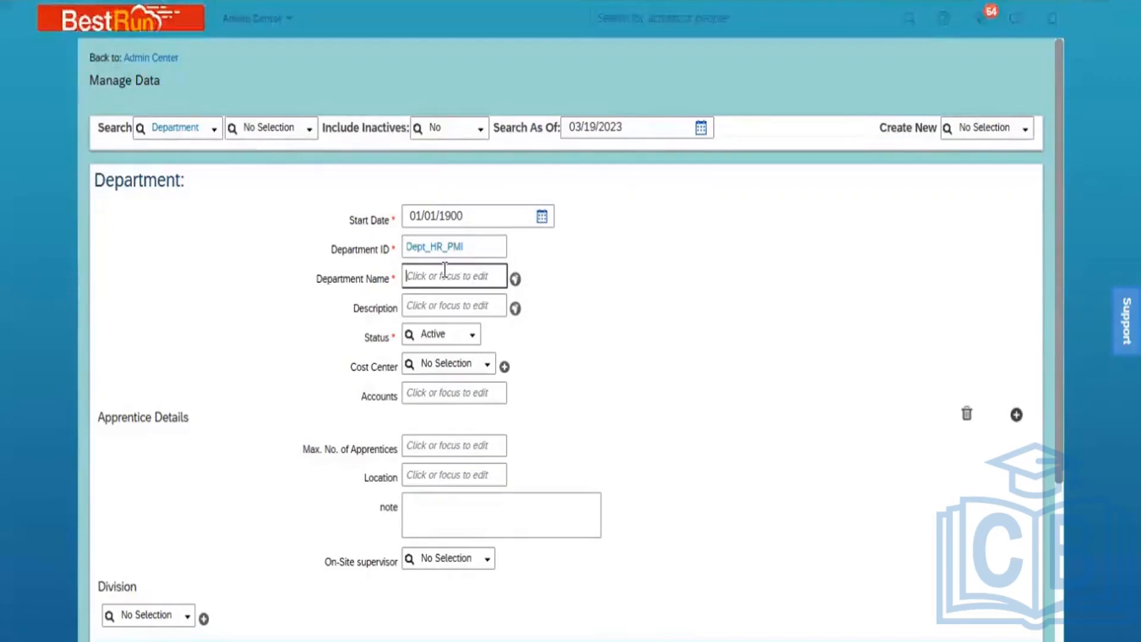
{"action": "type", "text": "De"}
{"action": "type", "text": "pt_HR"}
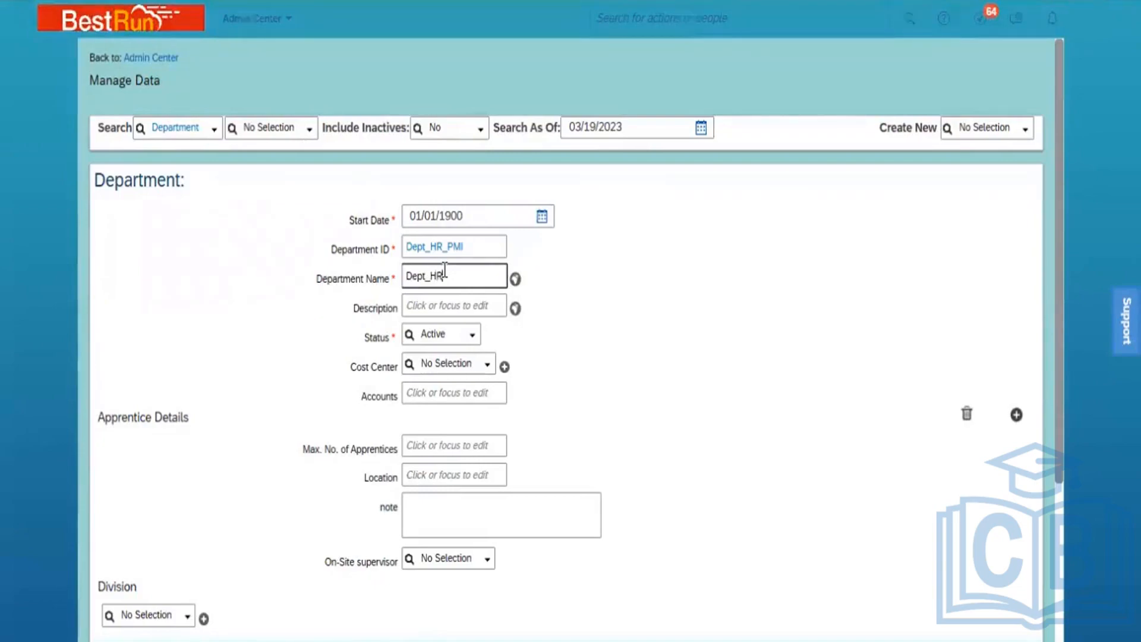
{"action": "left_click", "coordinate": [633, 319]}
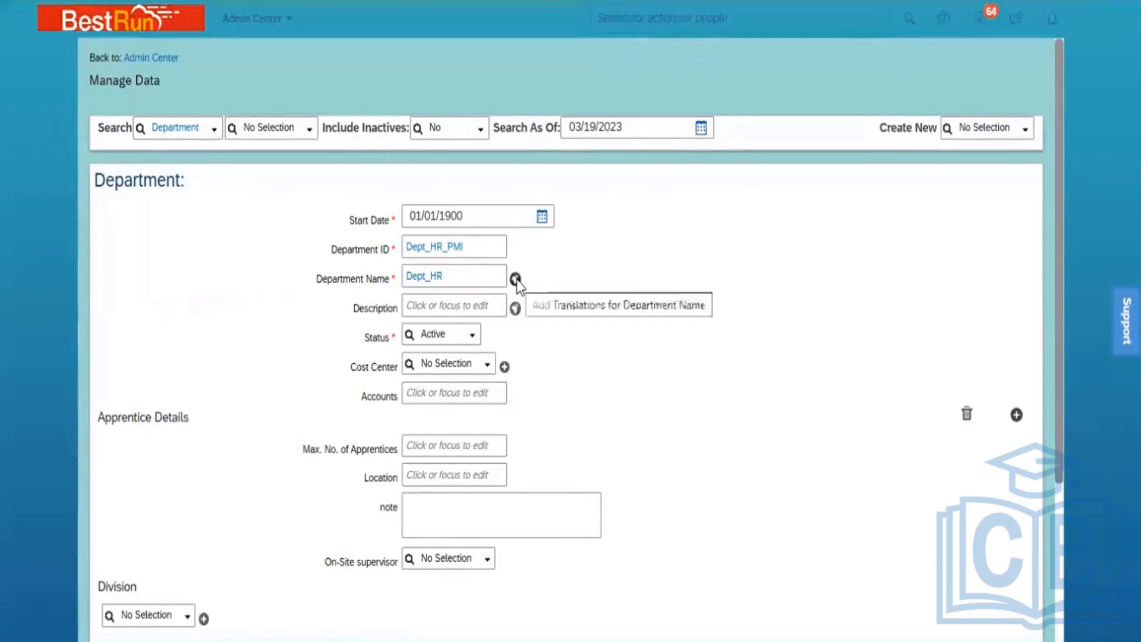
{"action": "left_click", "coordinate": [458, 281]}
{"action": "double_click", "coordinate": [458, 282]}
{"action": "key", "text": "ctrl+c"}
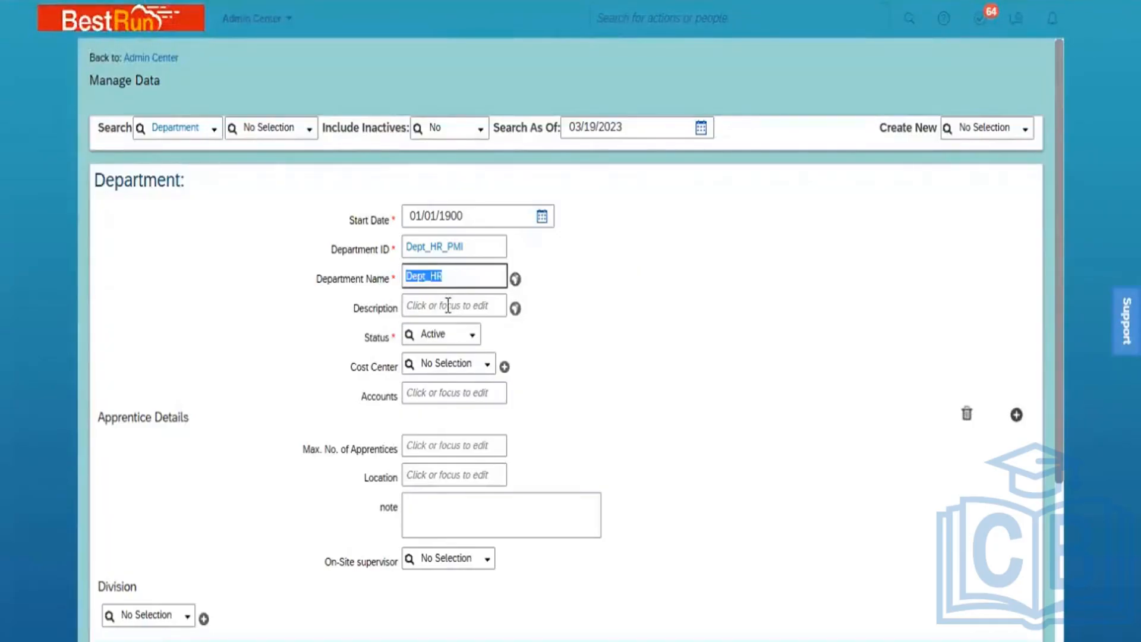
{"action": "left_click", "coordinate": [448, 306]}
{"action": "key", "text": "ctrl+v"}
{"action": "left_click", "coordinate": [621, 336]}
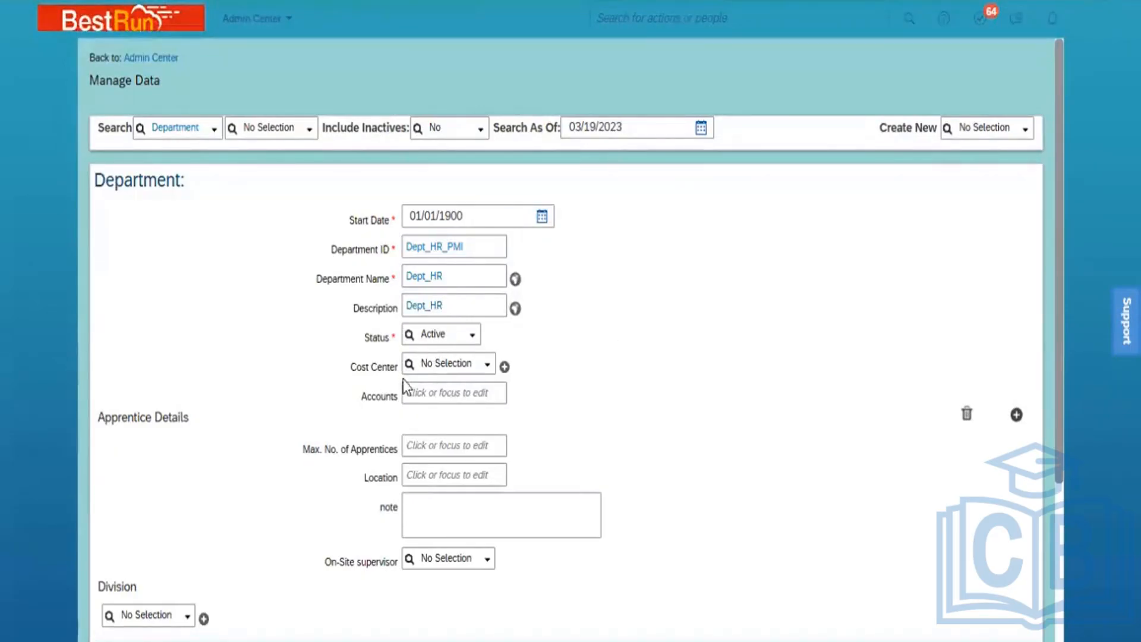
Set the cost center to PMI ONM South and delete the Apprentice Details block
{"action": "left_click", "coordinate": [460, 364]}
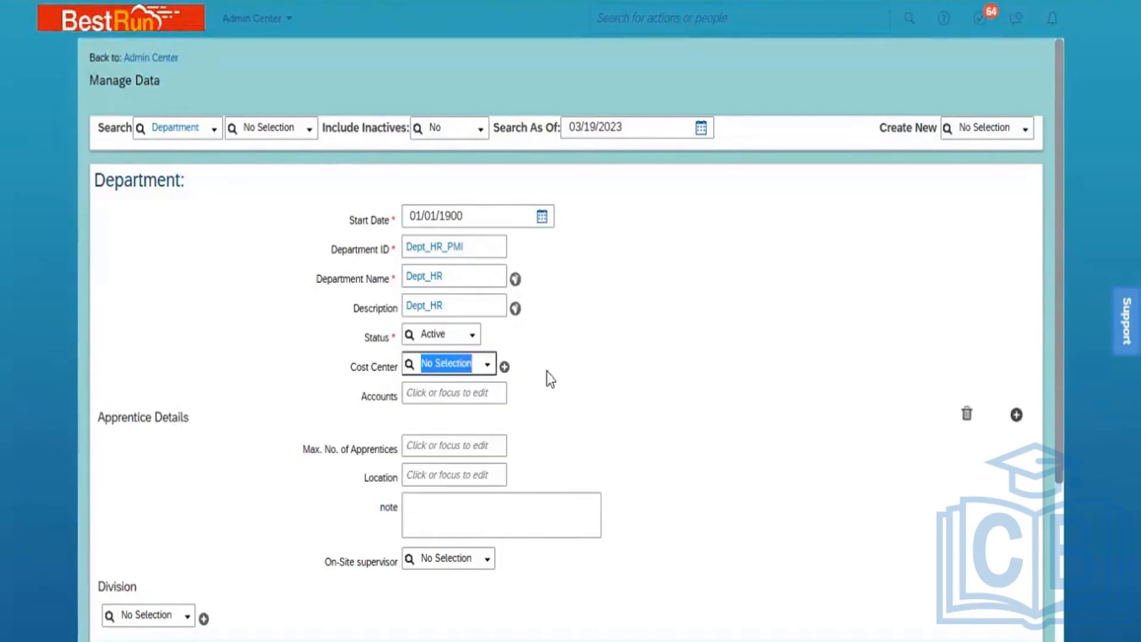
{"action": "type", "text": "ONM"}
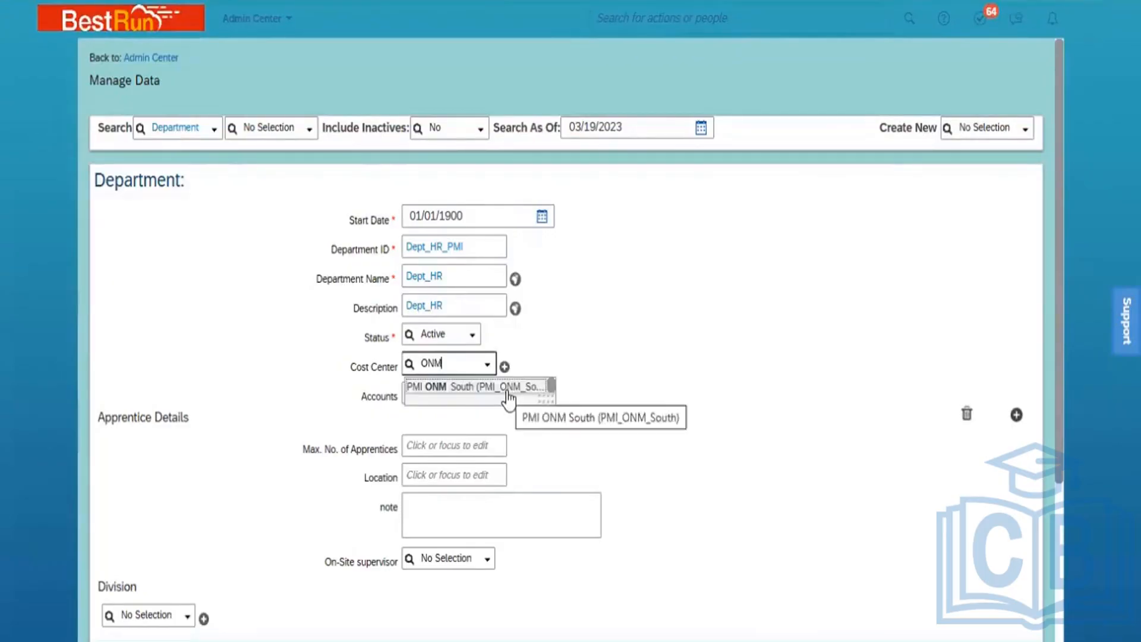
{"action": "left_click", "coordinate": [508, 387]}
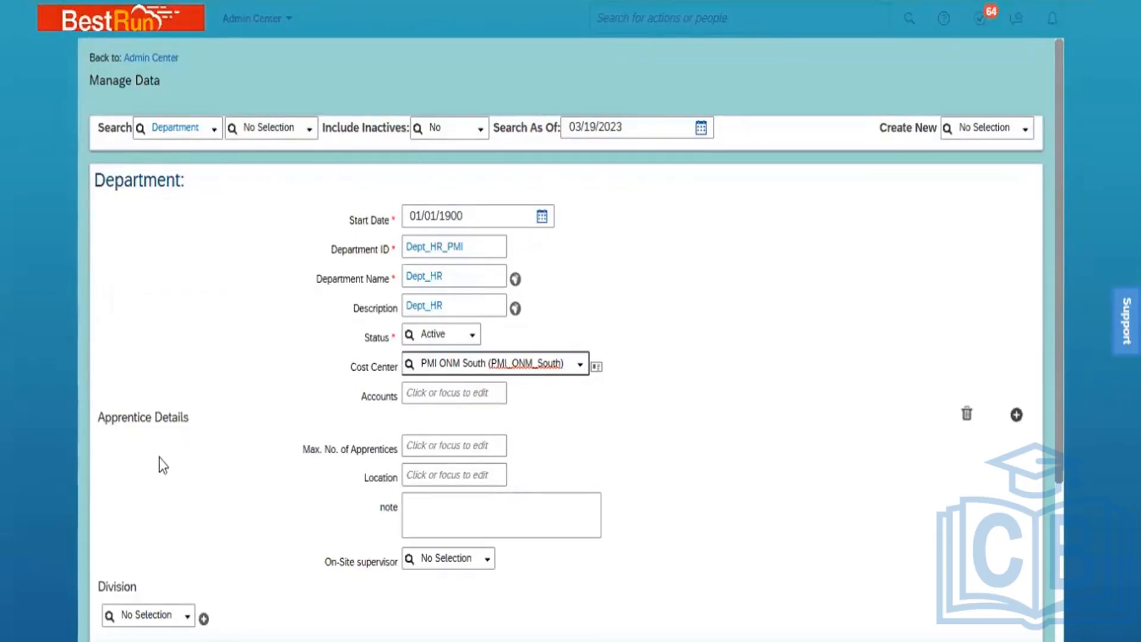
{"action": "left_click", "coordinate": [968, 414]}
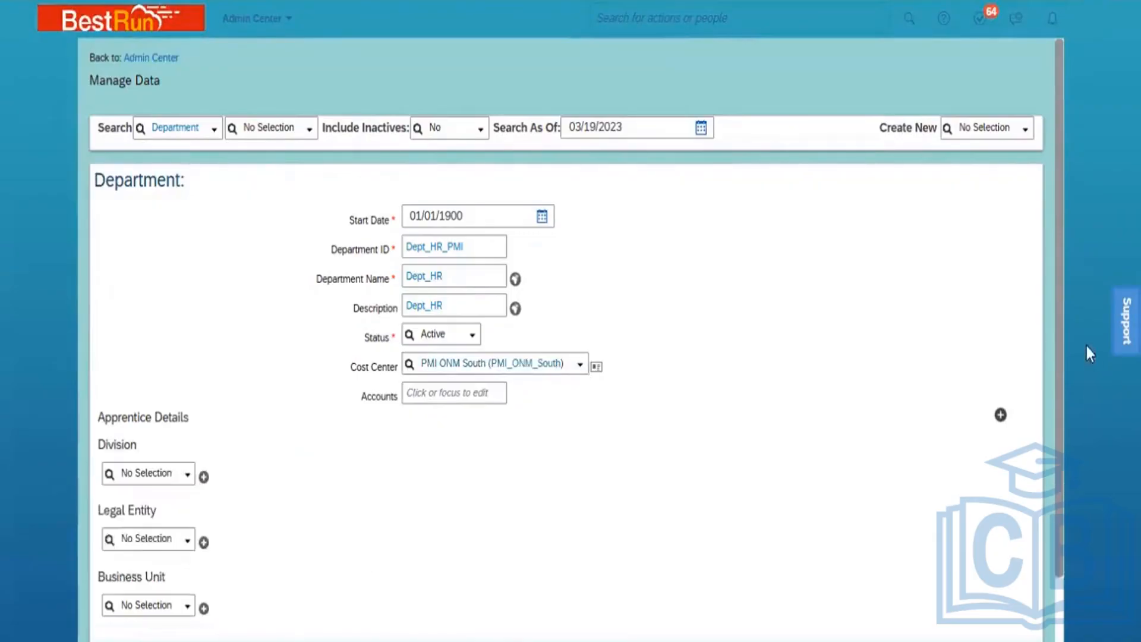
{"action": "scroll", "coordinate": [1058, 355], "scroll_direction": "down", "scroll_amount": 2}
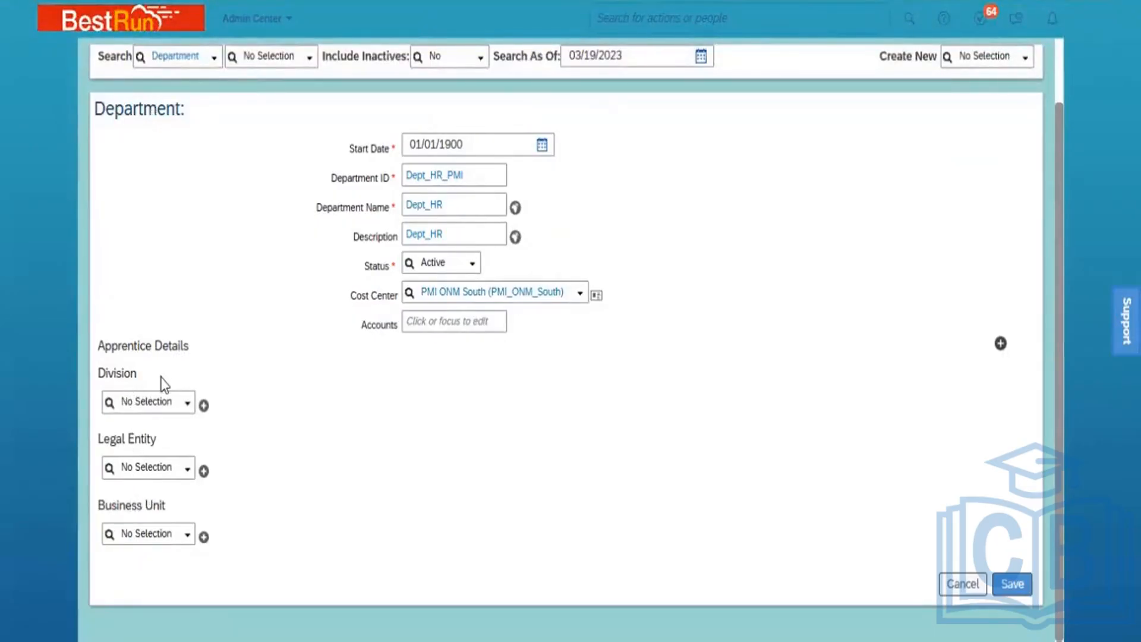
Set the division to Power Mech ONM and the legal entity to Power Mech Infra Pvt Ltd
{"action": "left_click", "coordinate": [152, 397]}
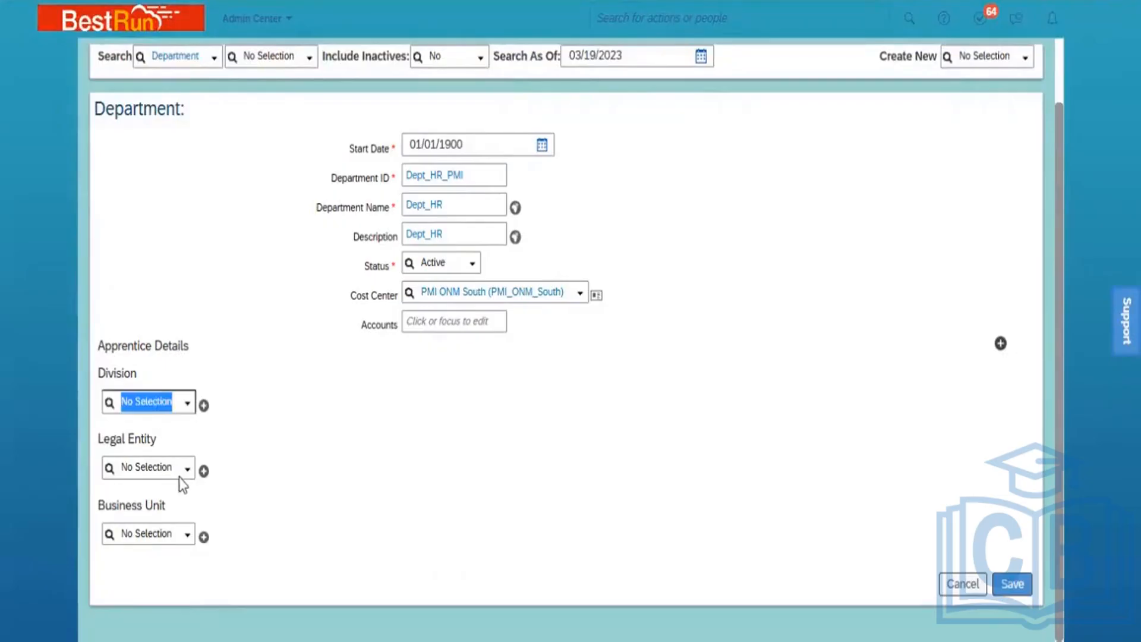
{"action": "type", "text": "ONM"}
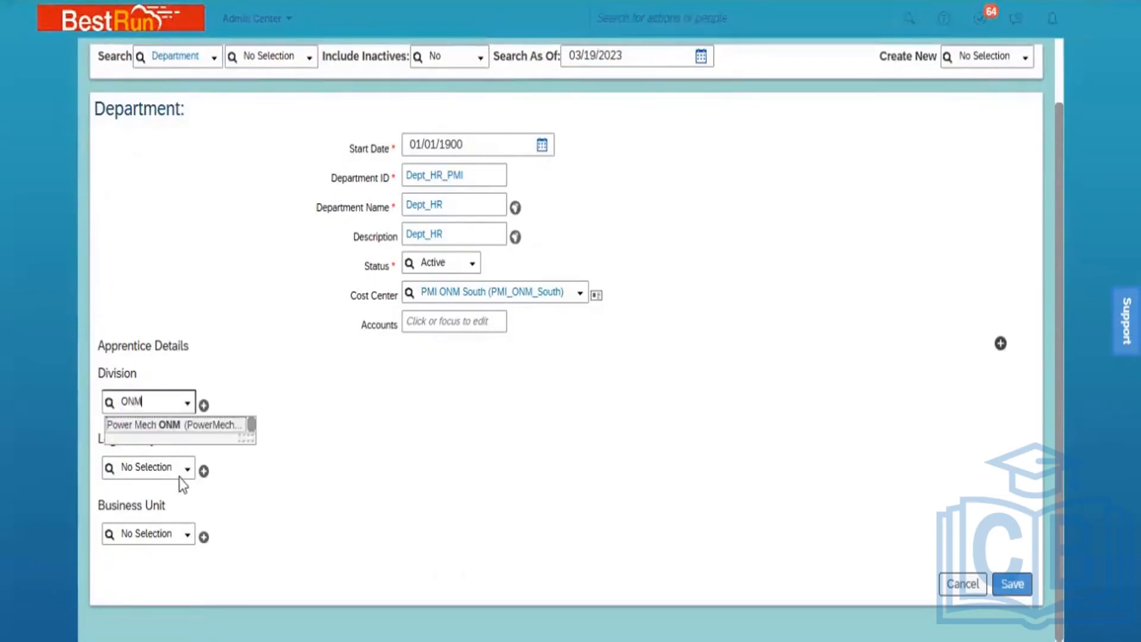
{"action": "left_click", "coordinate": [178, 425]}
{"action": "left_click", "coordinate": [149, 499]}
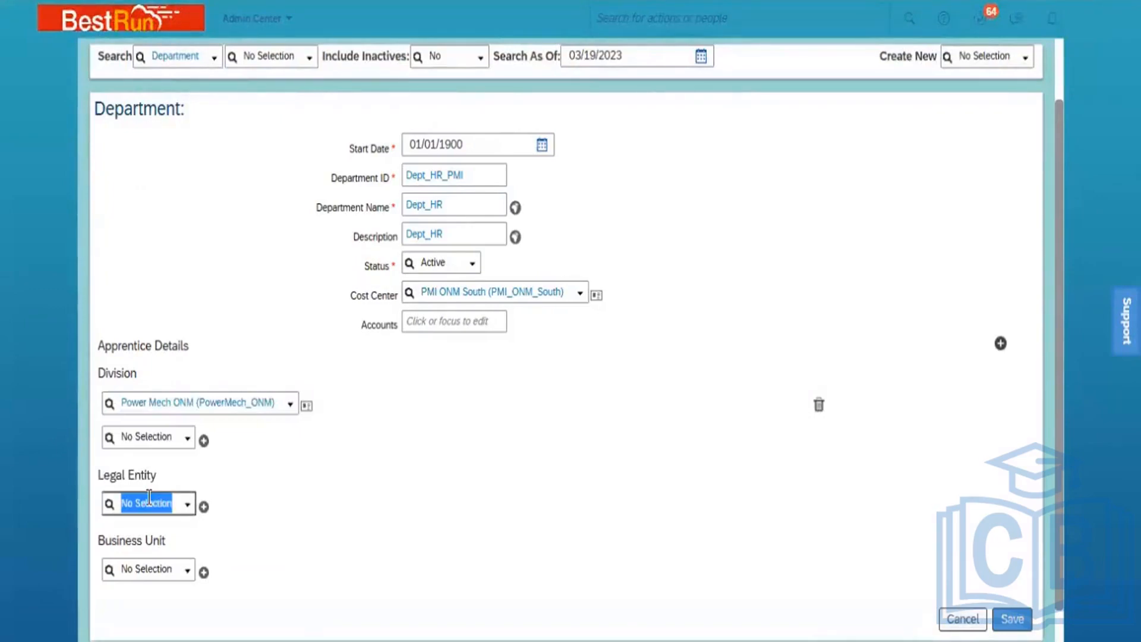
{"action": "type", "text": "Power"}
{"action": "left_click", "coordinate": [166, 528]}
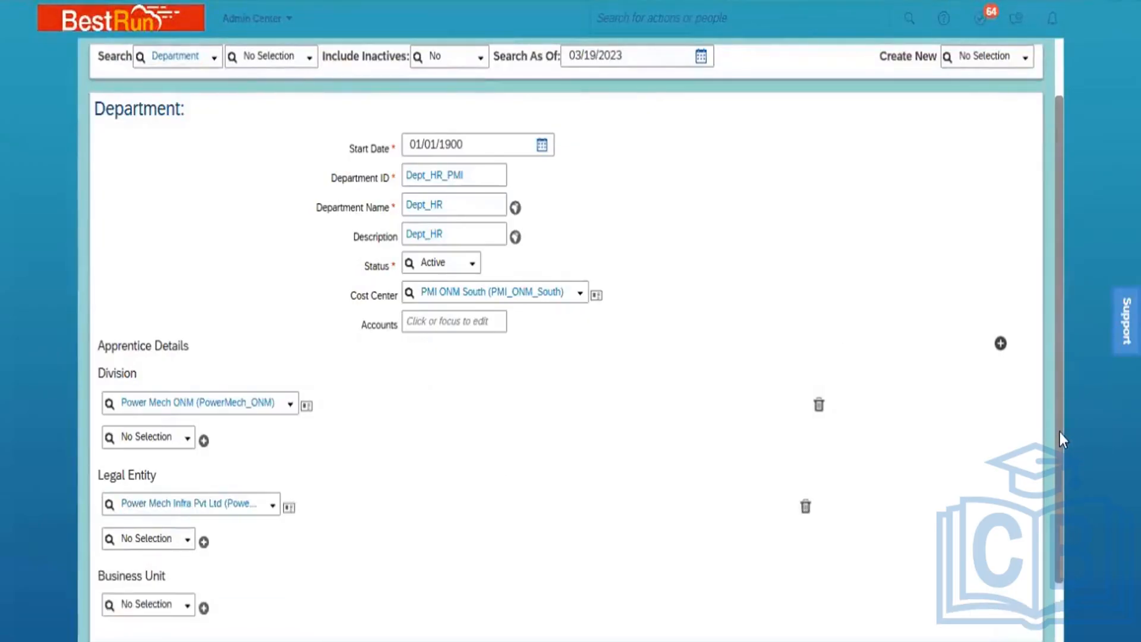
Set the business unit to BU ONM South
{"action": "left_click_drag", "start_coordinate": [1060, 432], "coordinate": [1062, 494]}
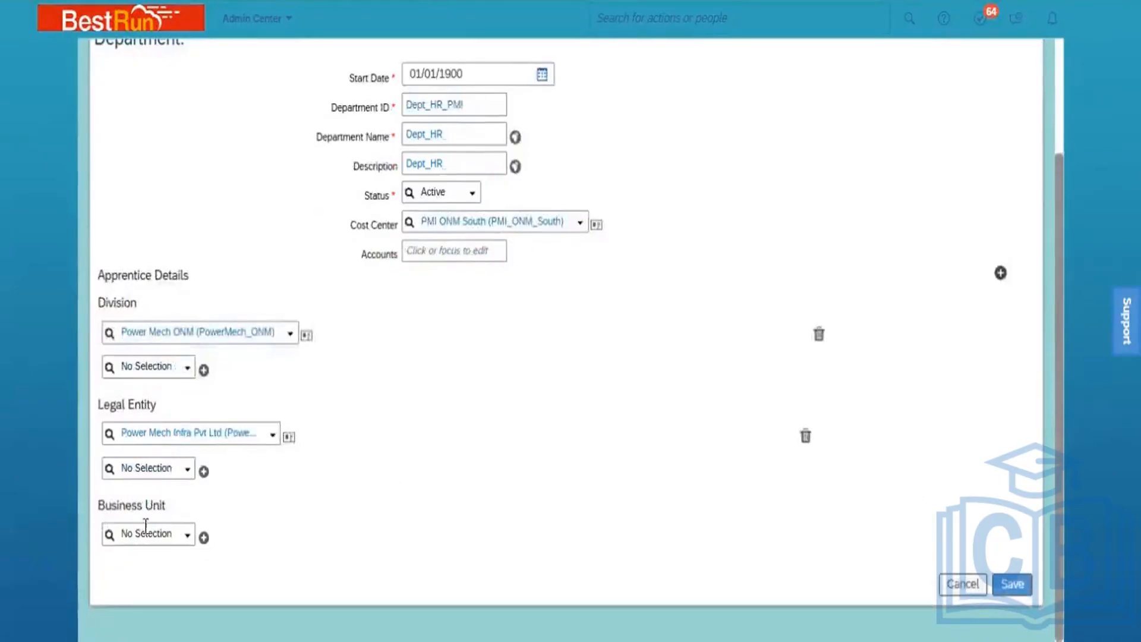
{"action": "left_click", "coordinate": [139, 530]}
{"action": "type", "text": "ONM"}
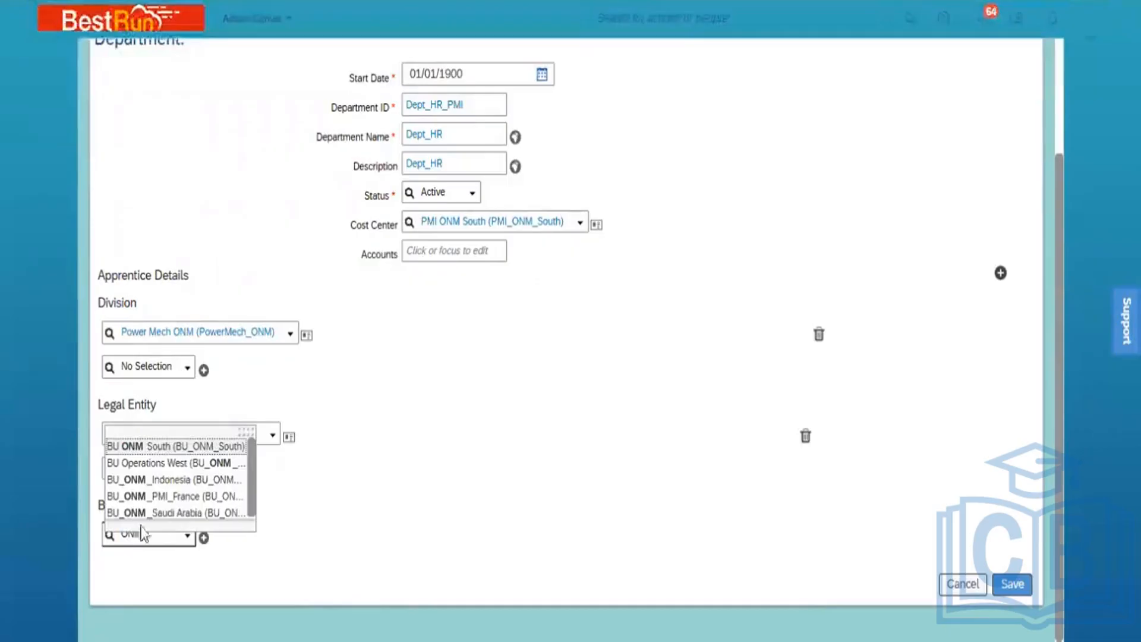
{"action": "left_click", "coordinate": [199, 447]}
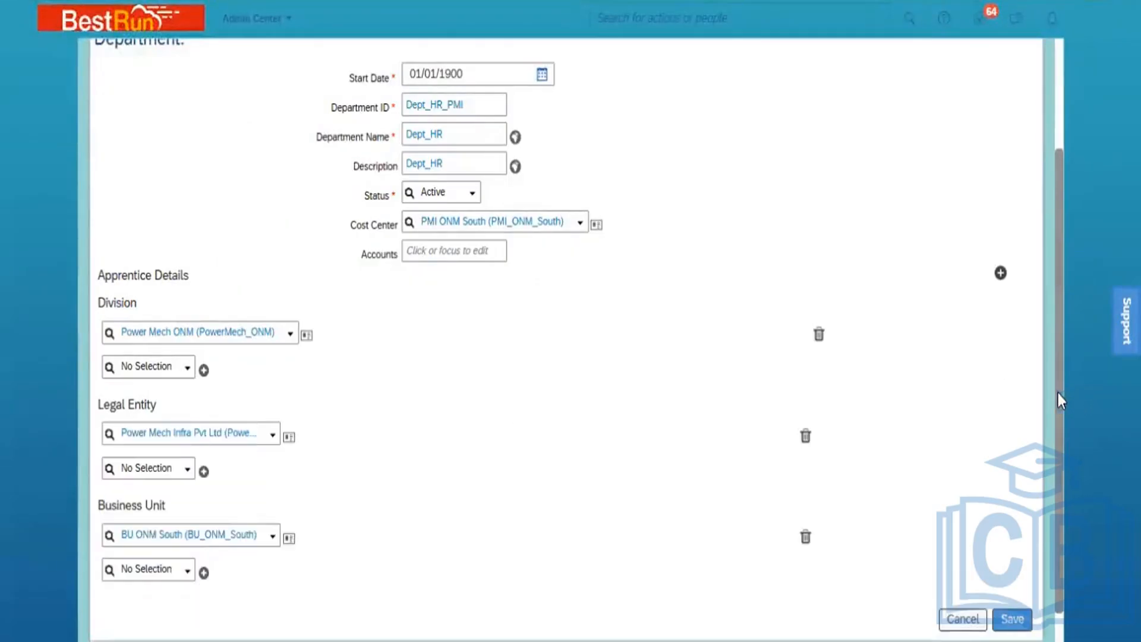
{"action": "left_click_drag", "start_coordinate": [1057, 376], "coordinate": [1053, 319]}
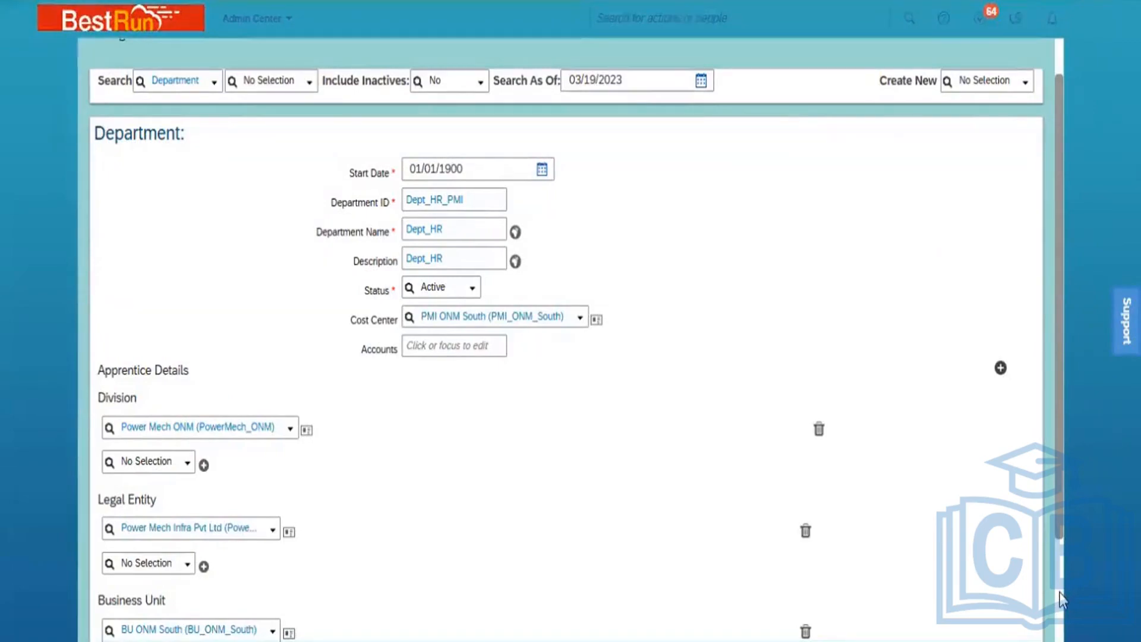
{"action": "scroll", "coordinate": [1060, 594], "scroll_direction": "down", "scroll_amount": 3}
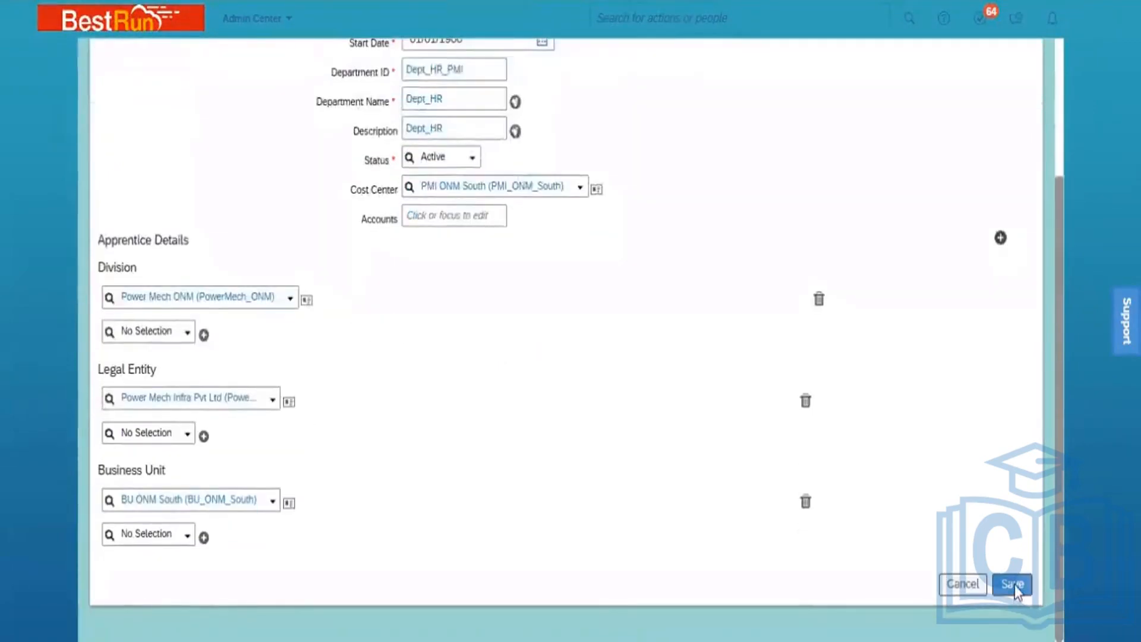
Save the Dept_HR_PMI department record
{"action": "left_click", "coordinate": [1015, 585]}
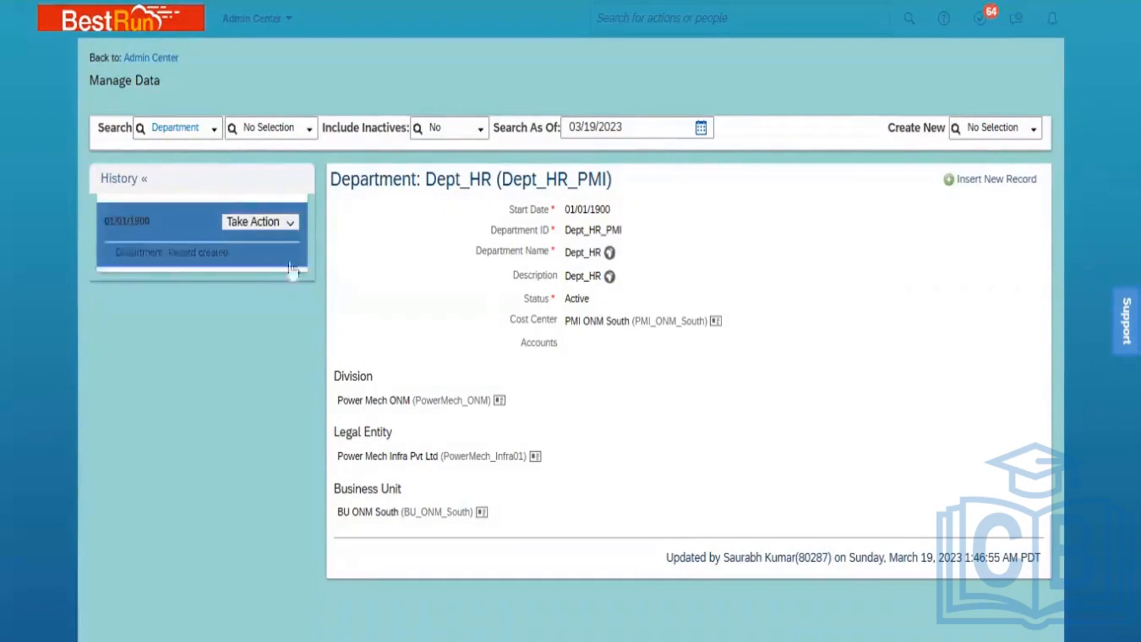
Search Legal Entity records and open Power Mech Infra Pvt Ltd (PowerMech_Infra01)
{"action": "left_click", "coordinate": [195, 127]}
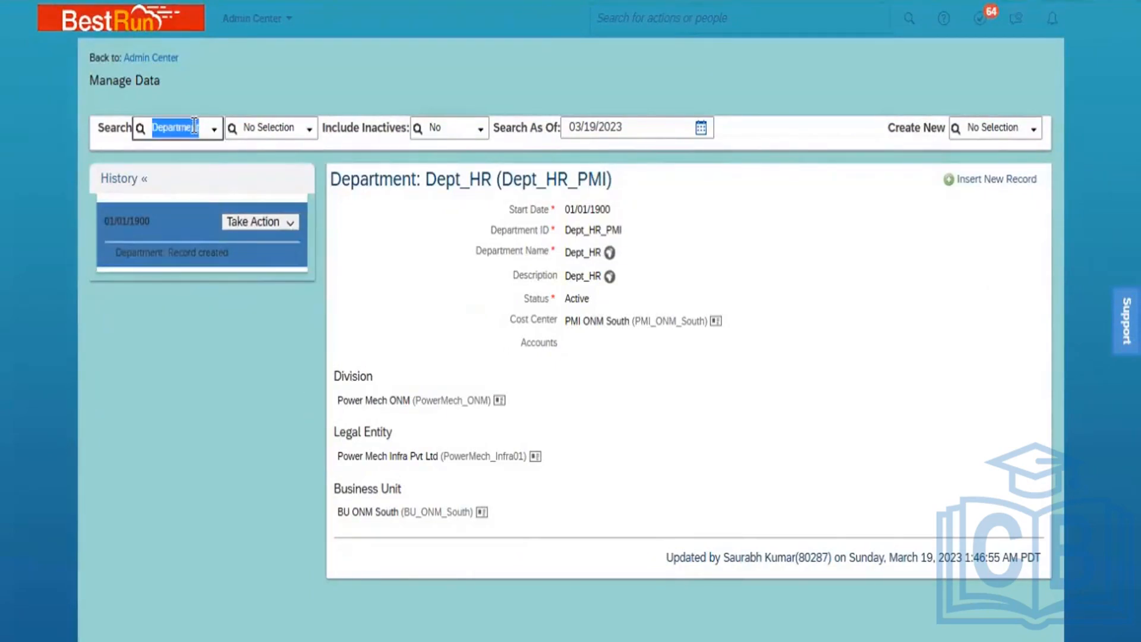
{"action": "type", "text": "leg"}
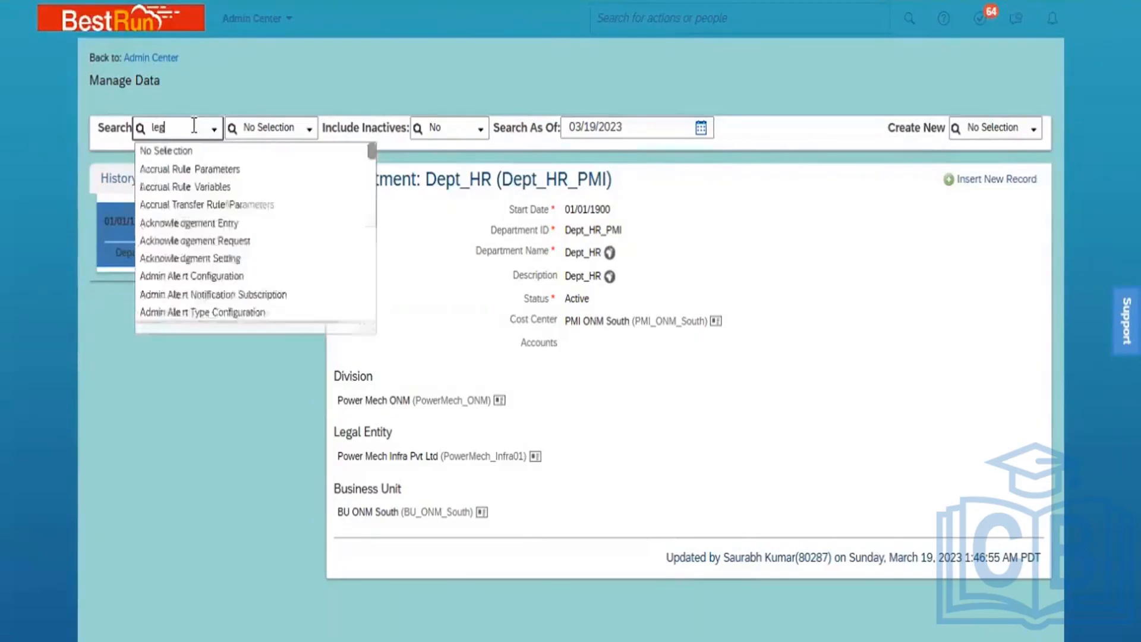
{"action": "type", "text": "al"}
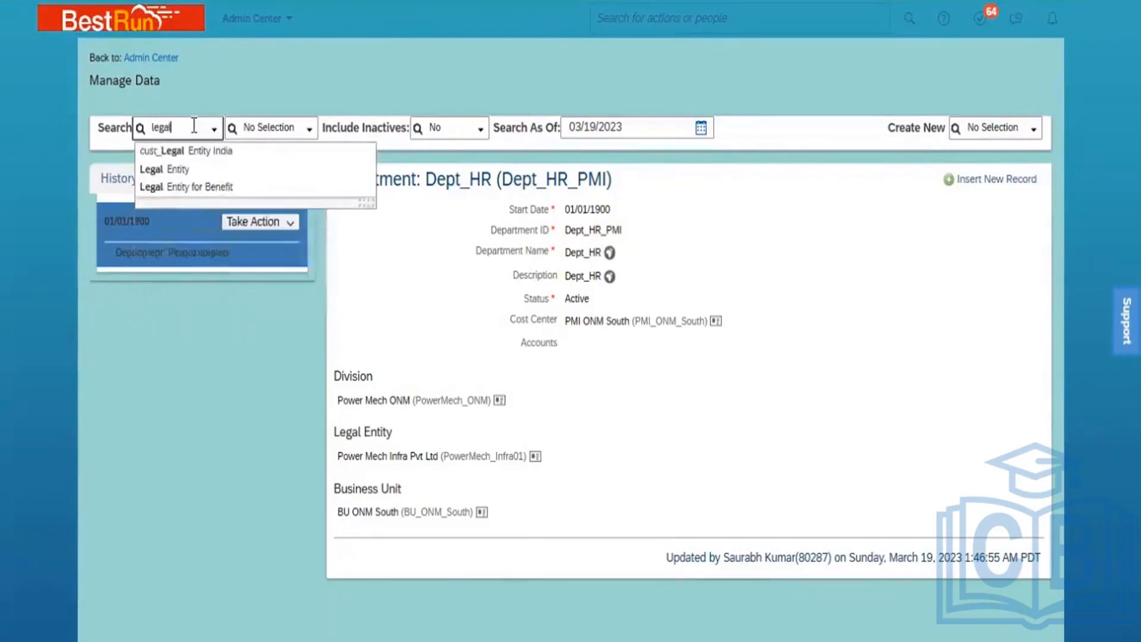
{"action": "left_click", "coordinate": [179, 171]}
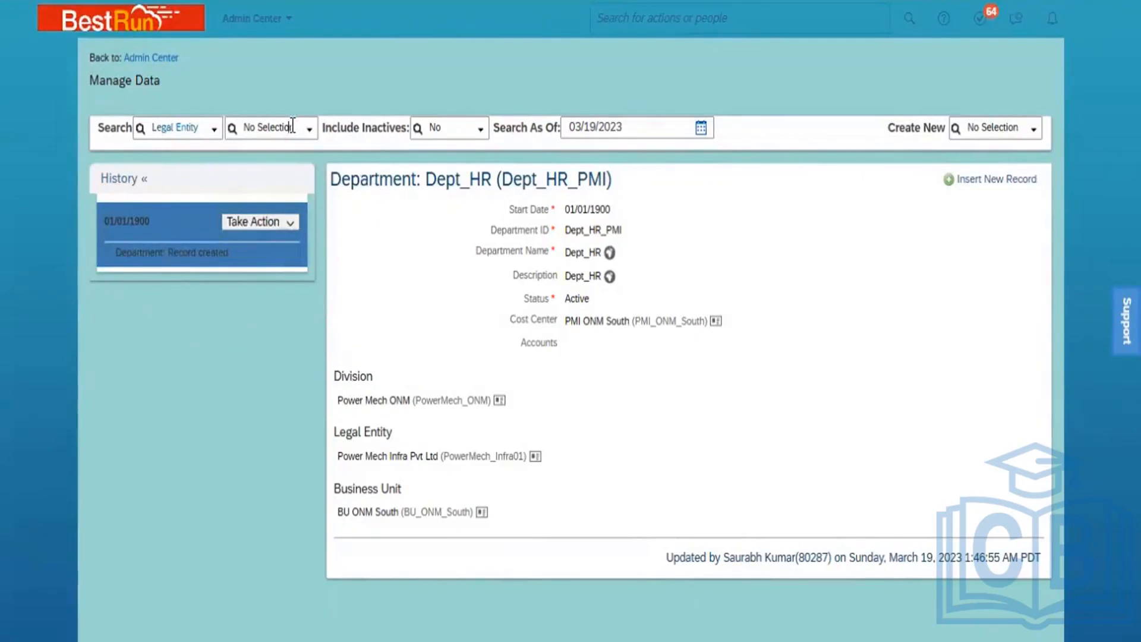
{"action": "left_click", "coordinate": [292, 125]}
{"action": "type", "text": "power"}
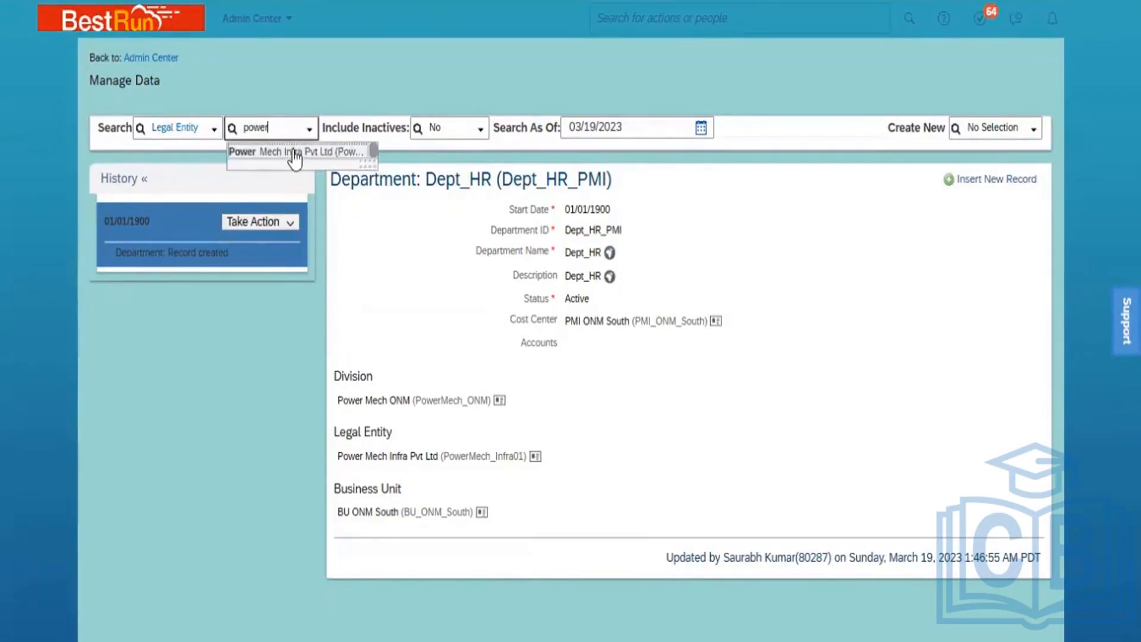
{"action": "left_click", "coordinate": [294, 156]}
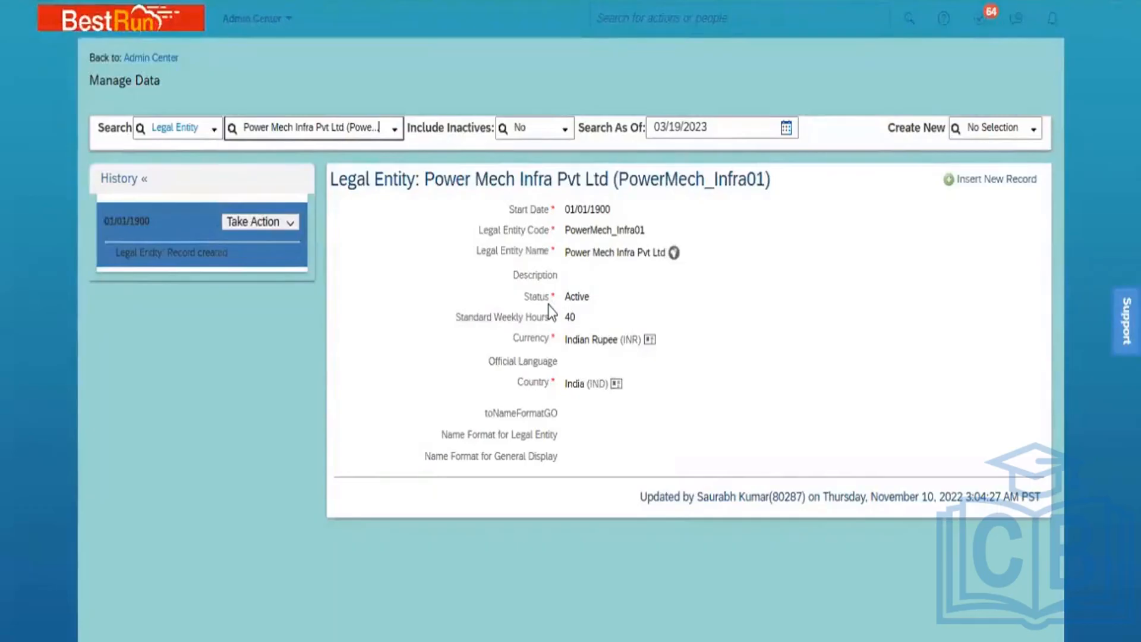
Search Business Unit records and open BU ONM South (BU_ONM_South)
{"action": "left_click", "coordinate": [177, 122]}
{"action": "type", "text": "busine"}
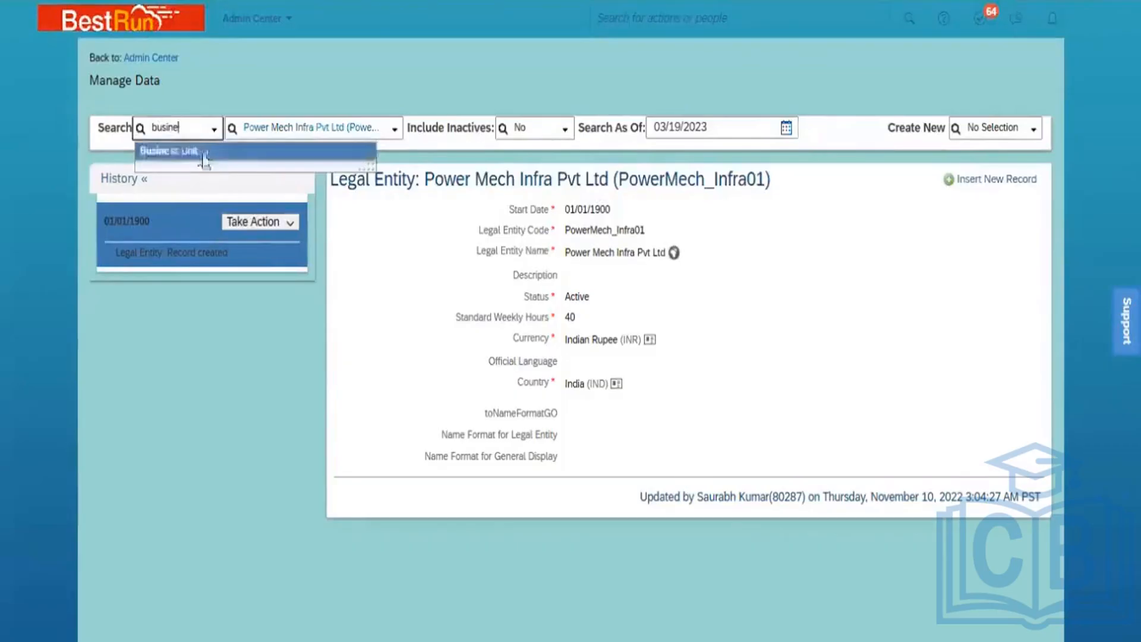
{"action": "left_click", "coordinate": [202, 154]}
{"action": "left_click", "coordinate": [264, 128]}
{"action": "type", "text": "ON"}
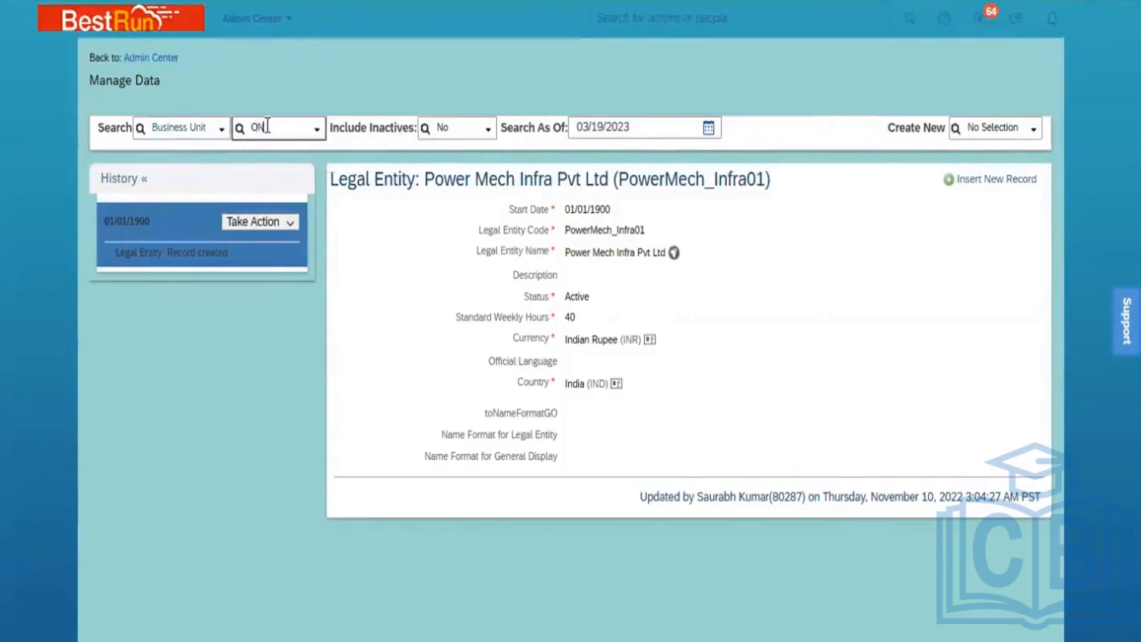
{"action": "type", "text": "I"}
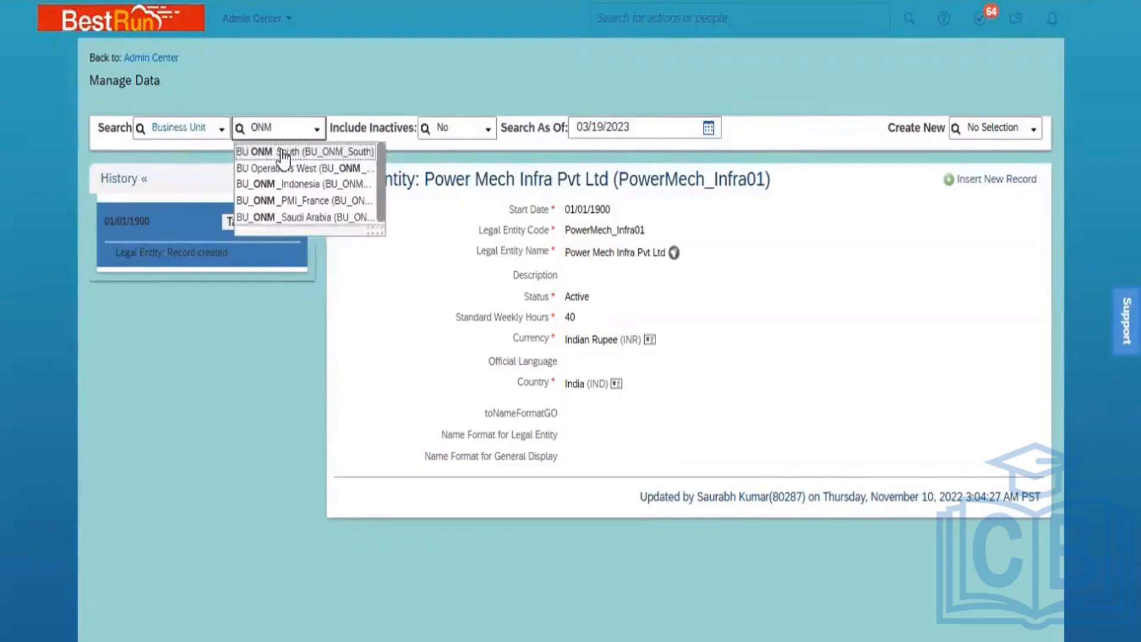
{"action": "left_click", "coordinate": [280, 151]}
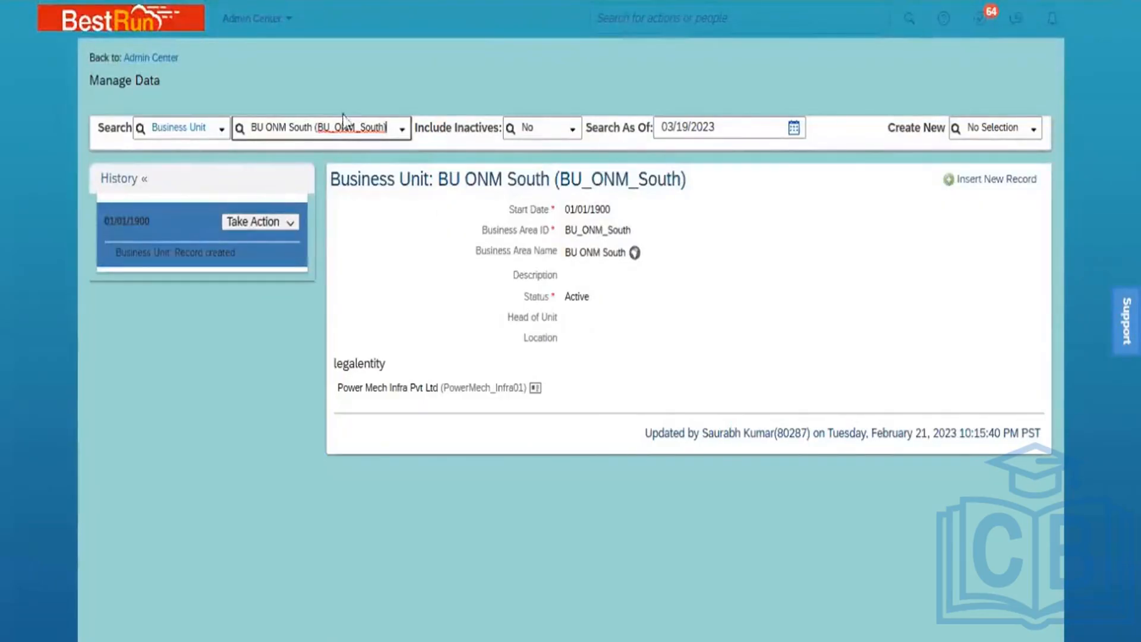
Create a blank Legal Entity record from the Create New list
{"action": "left_click", "coordinate": [985, 126]}
{"action": "type", "text": "gal"}
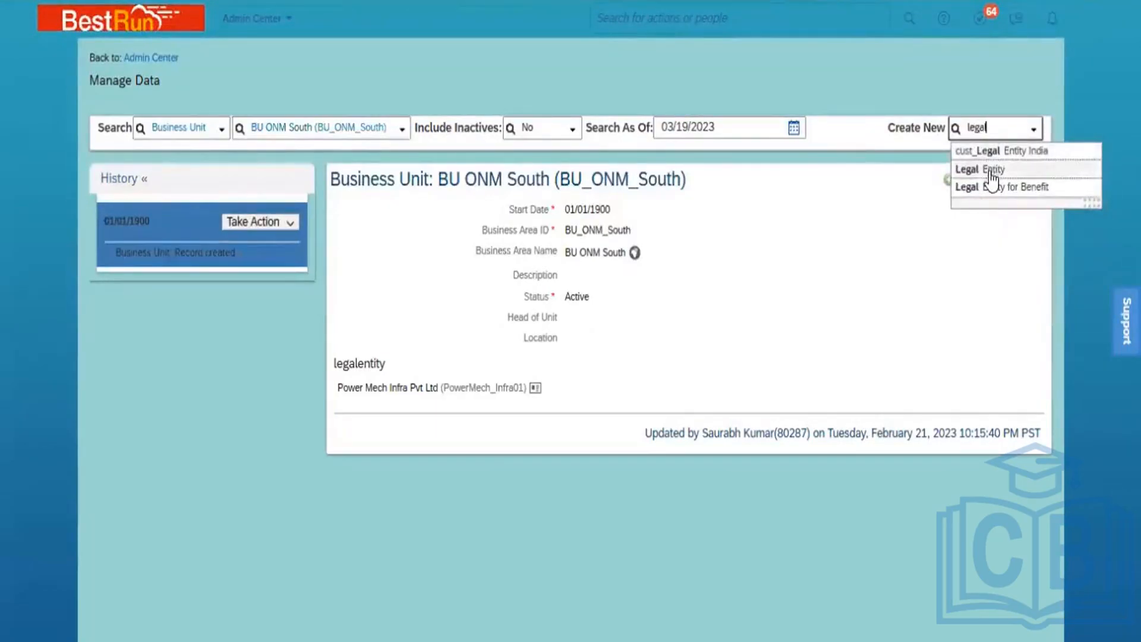
{"action": "left_click", "coordinate": [990, 171]}
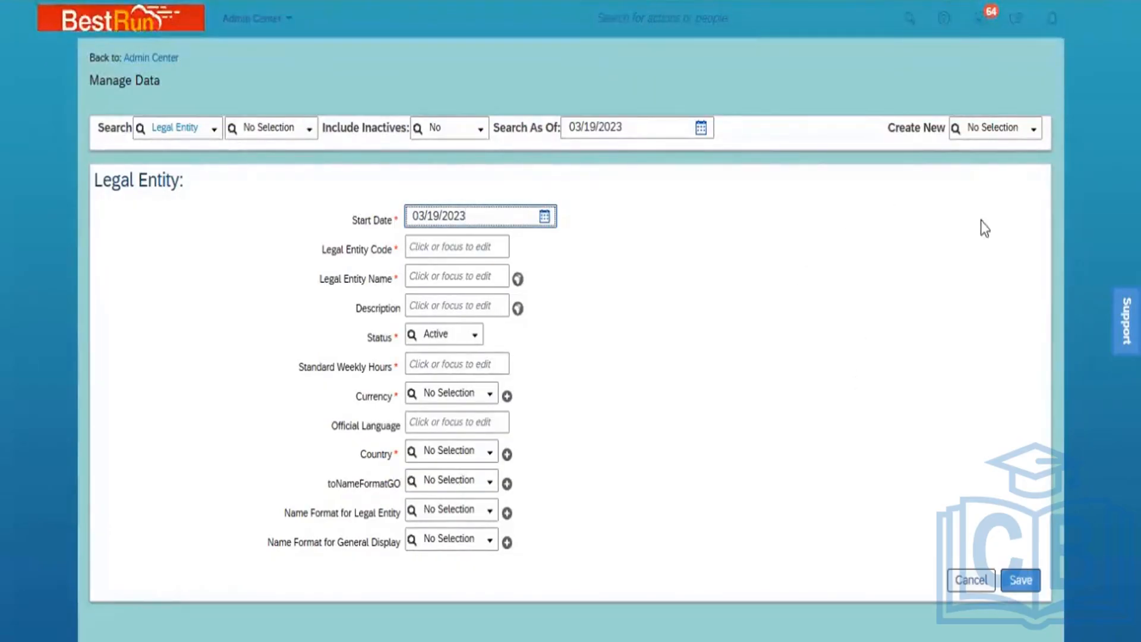
Create a blank Business Unit record, then duplicate the browser tab
{"action": "left_click", "coordinate": [981, 128]}
{"action": "type", "text": "bu"}
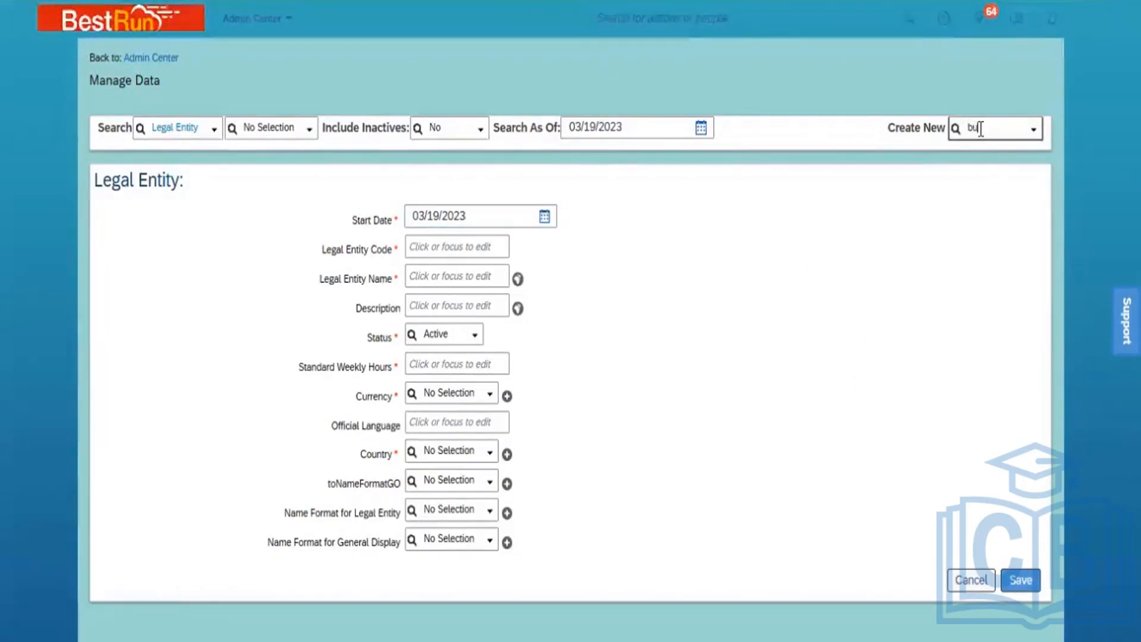
{"action": "type", "text": "sine"}
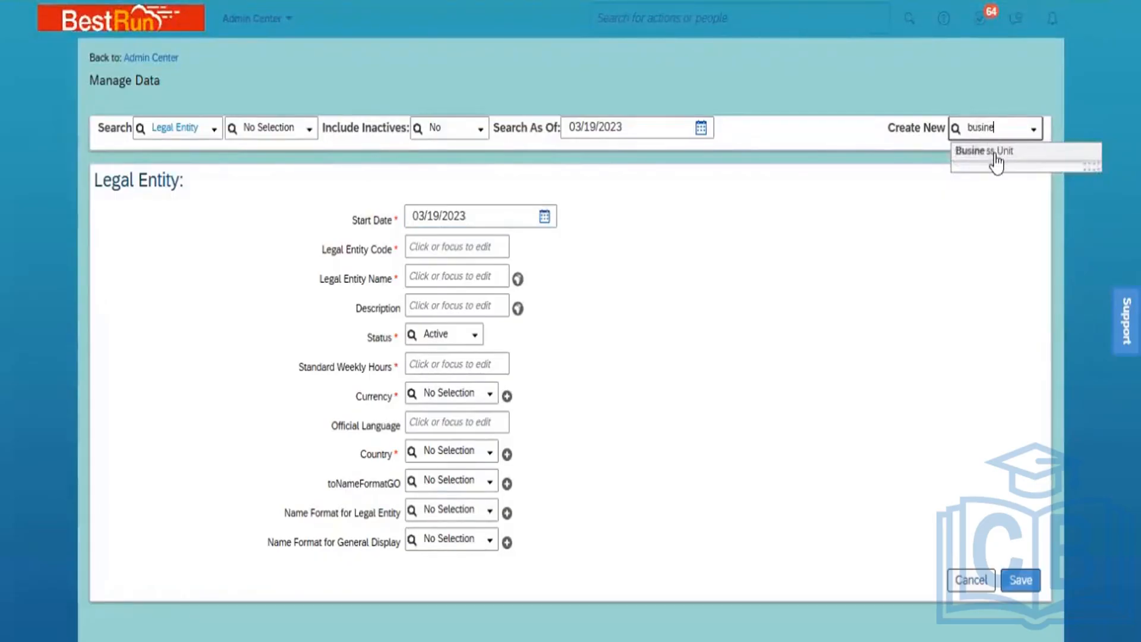
{"action": "left_click", "coordinate": [994, 152]}
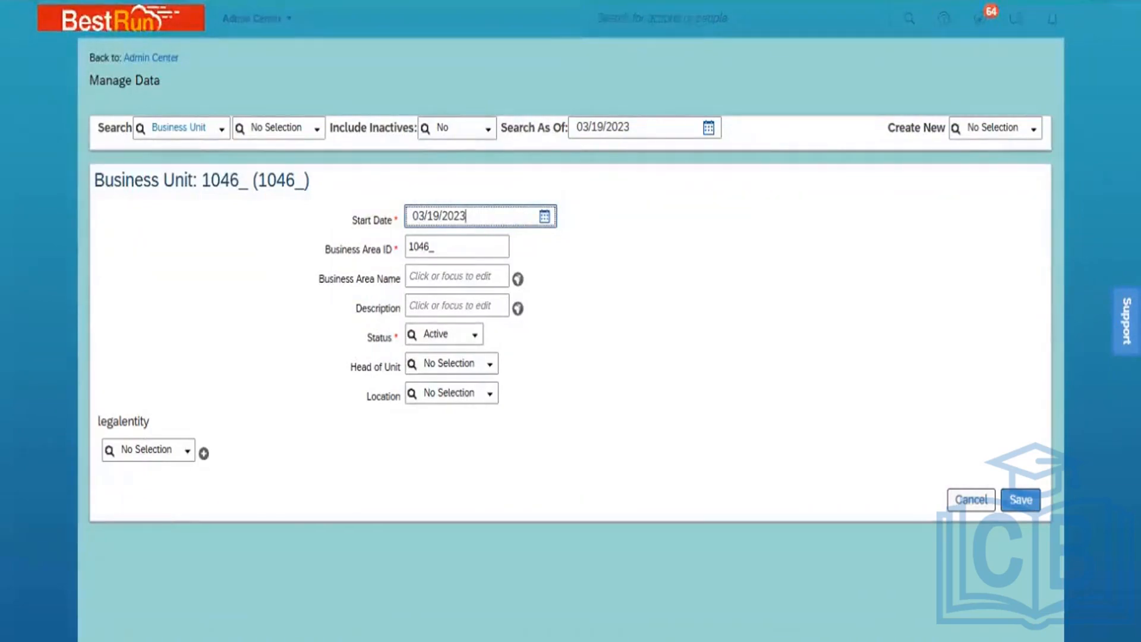
{"action": "right_click", "coordinate": [169, 1]}
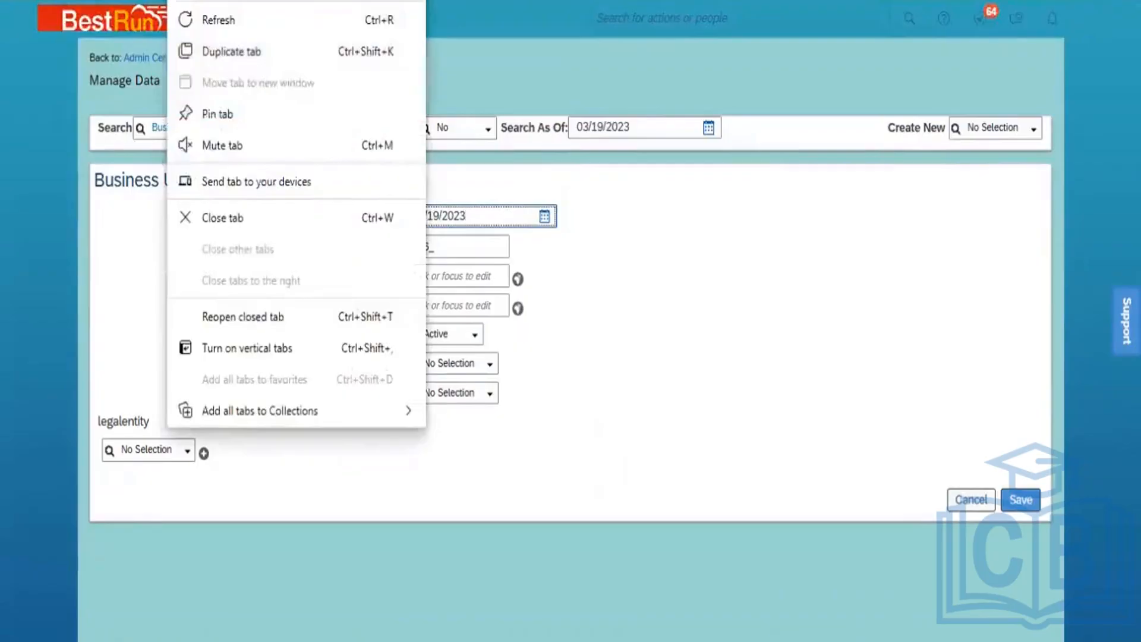
{"action": "left_click", "coordinate": [241, 50]}
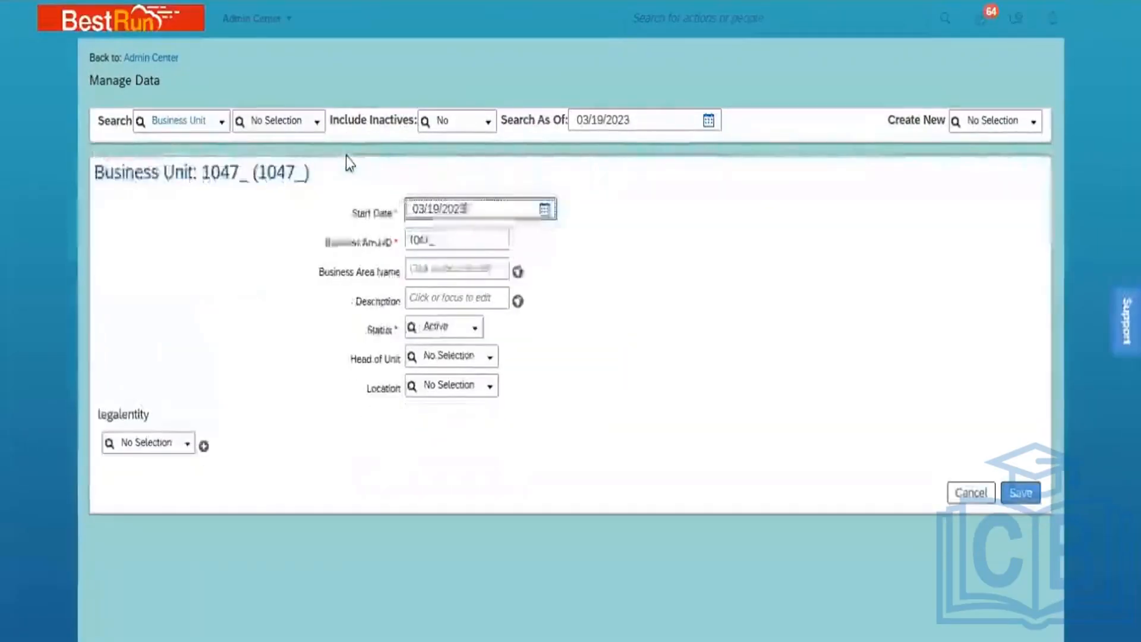
Go to Configure Object Definitions and load the Business Unit object definition
{"action": "left_click", "coordinate": [719, 8]}
{"action": "type", "text": "con"}
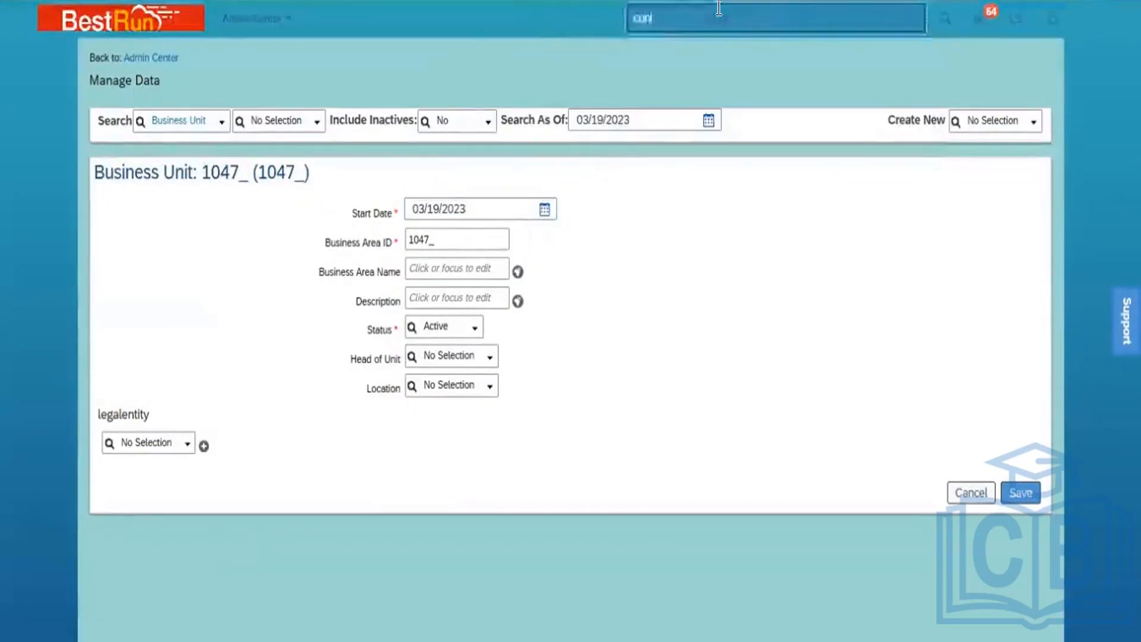
{"action": "type", "text": "figure"}
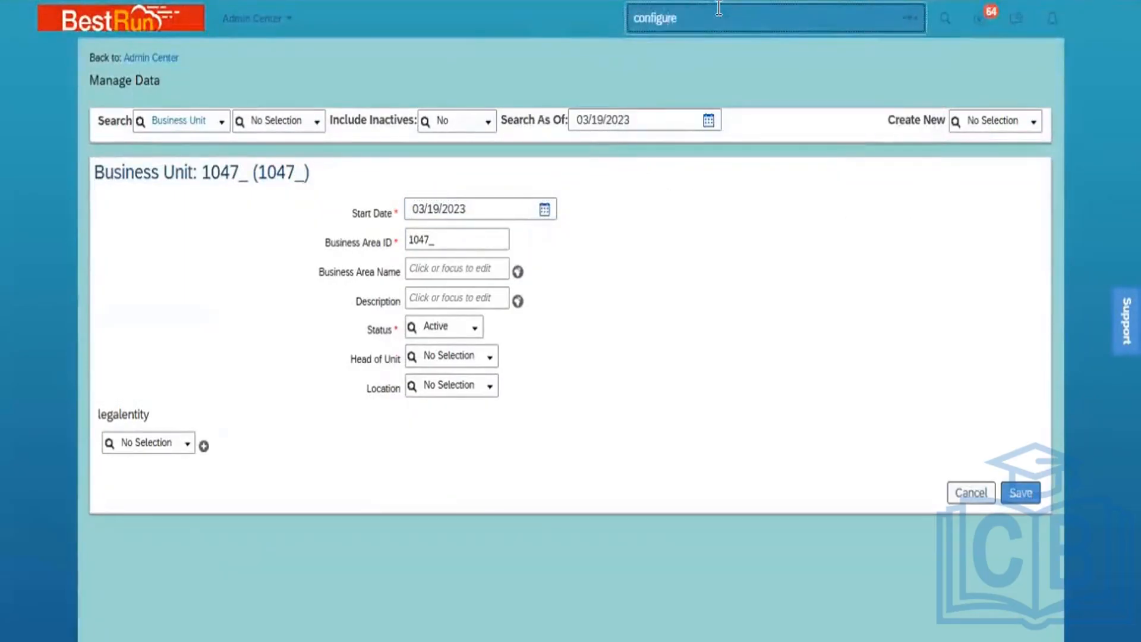
{"action": "type", "text": " u"}
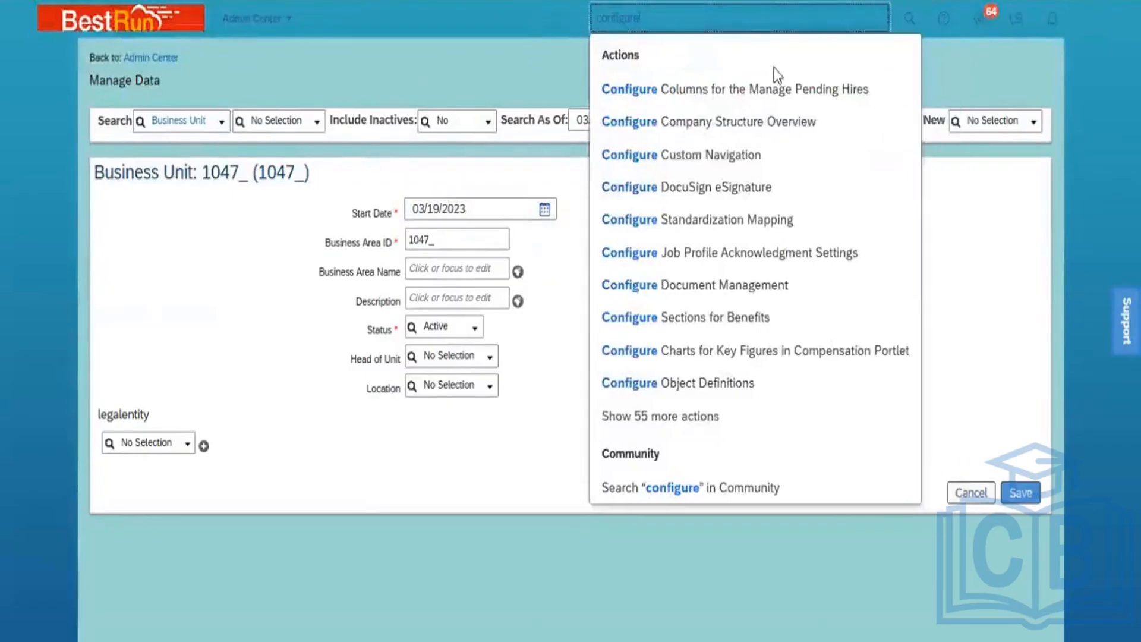
{"action": "type", "text": "bj"}
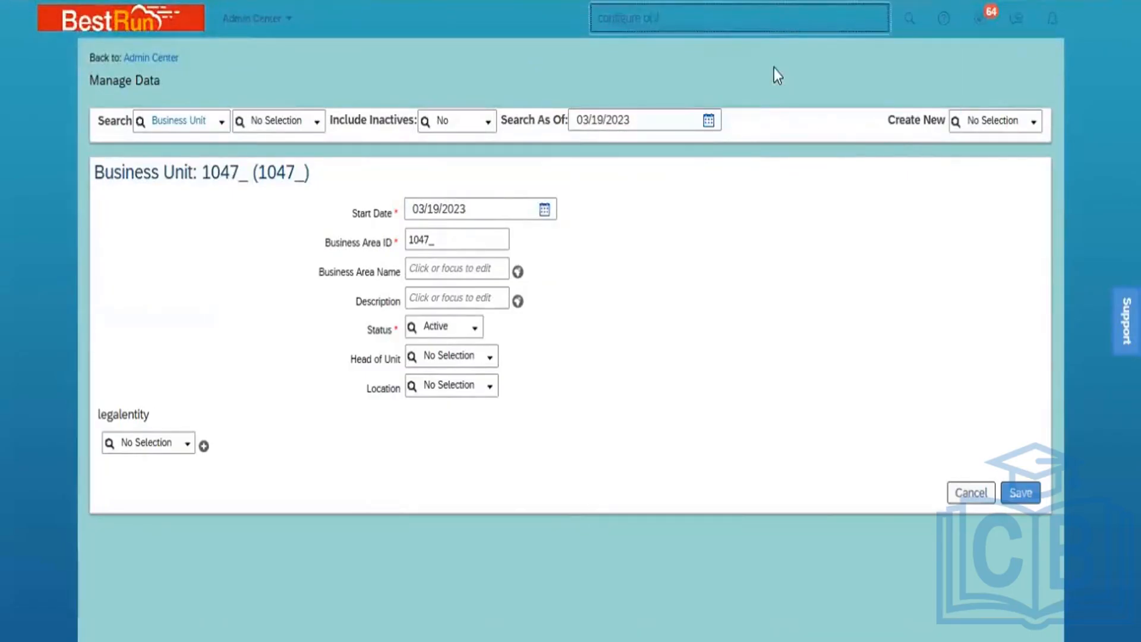
{"action": "type", "text": "ect"}
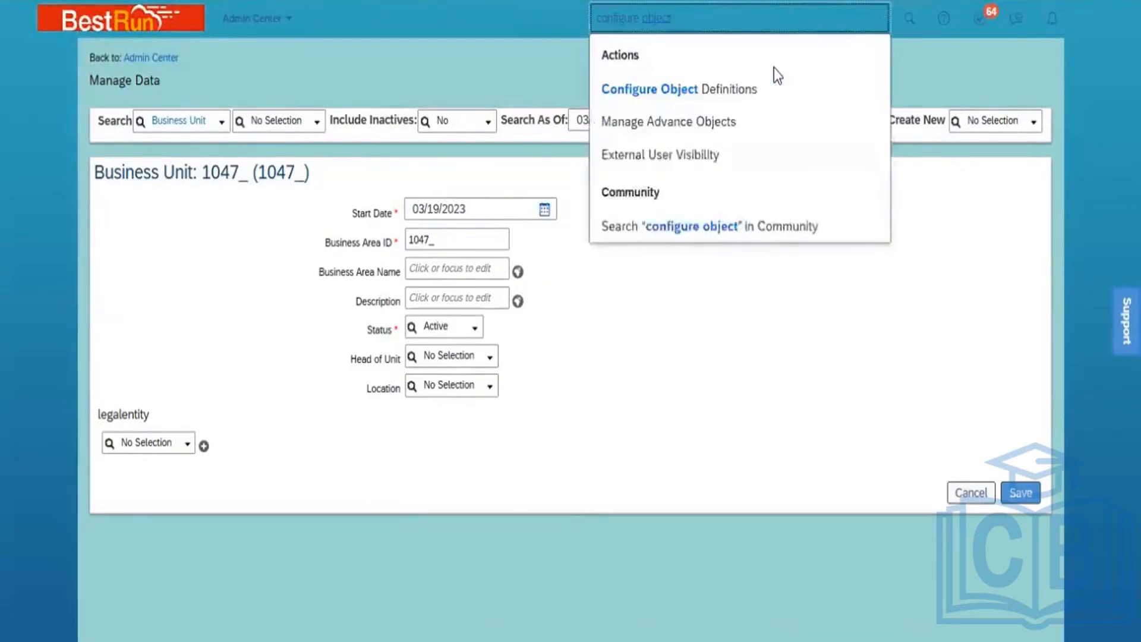
{"action": "left_click", "coordinate": [748, 89]}
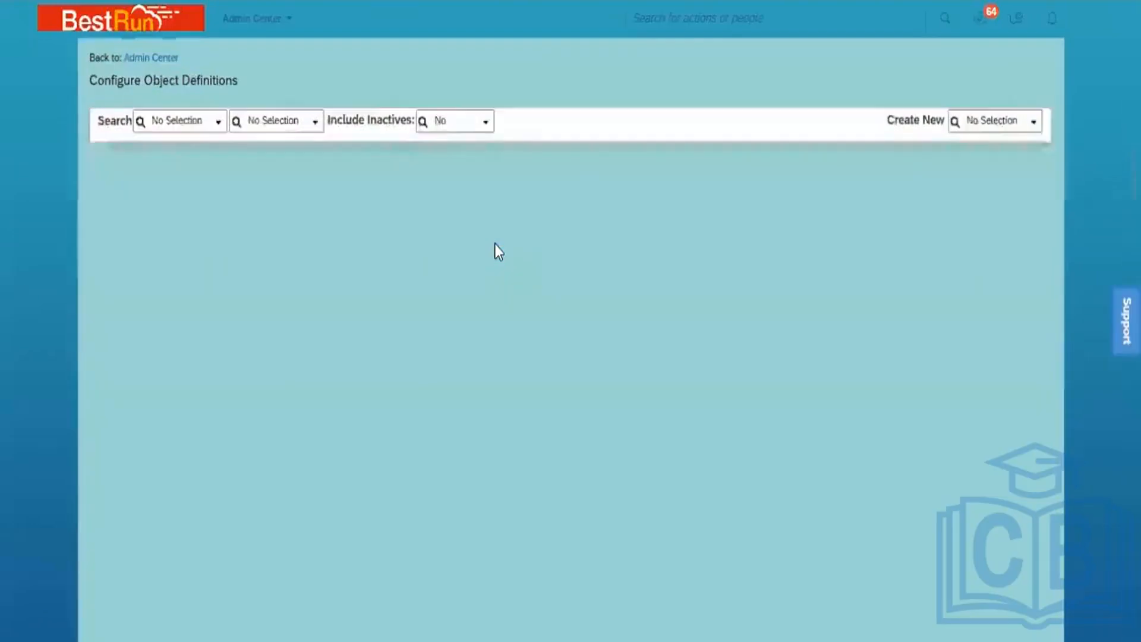
{"action": "left_click", "coordinate": [220, 122]}
{"action": "left_click", "coordinate": [206, 180]}
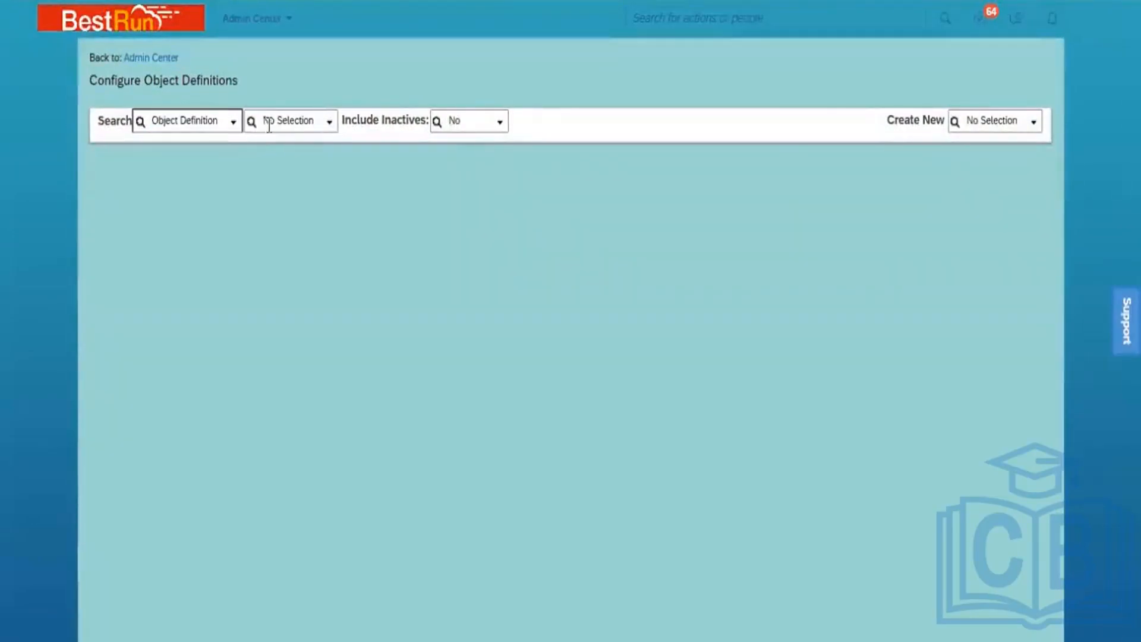
{"action": "left_click", "coordinate": [268, 122]}
{"action": "type", "text": "business"}
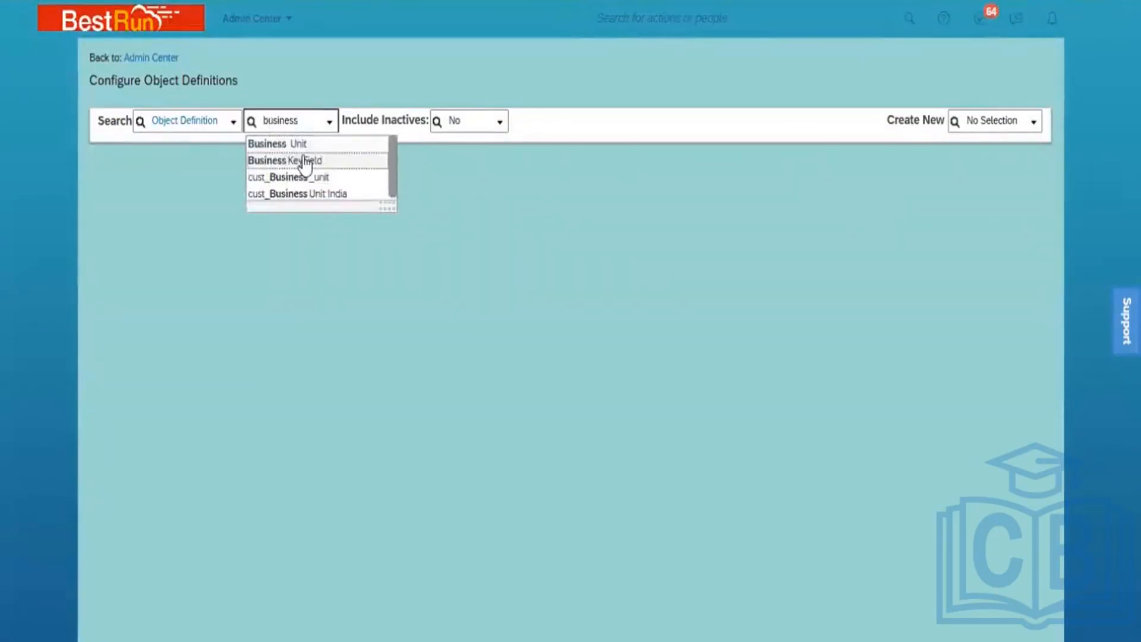
{"action": "left_click", "coordinate": [307, 148]}
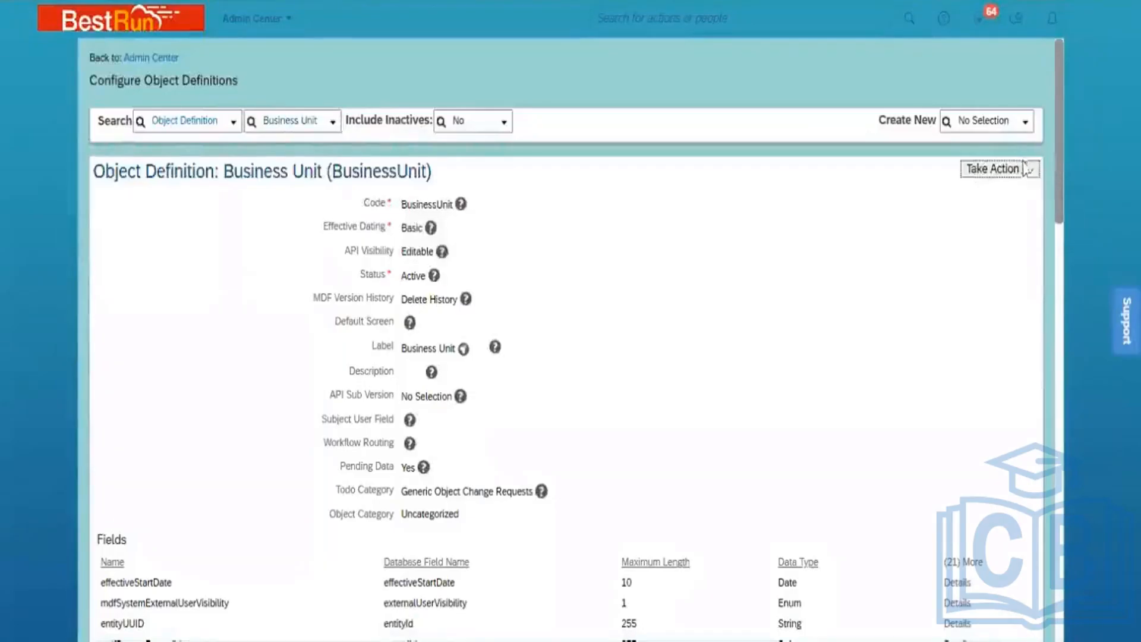
Via Make Correction, delete the SN_BU_Code initialize rule and save the Business Unit definition
{"action": "left_click", "coordinate": [1031, 175]}
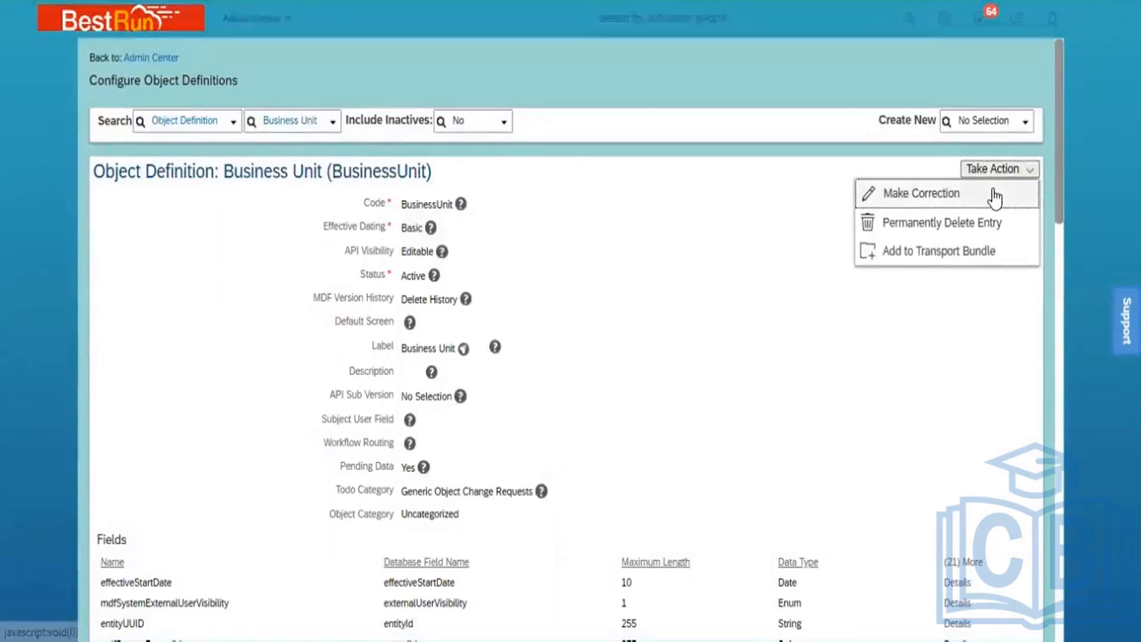
{"action": "left_click_drag", "start_coordinate": [1058, 115], "coordinate": [1107, 545]}
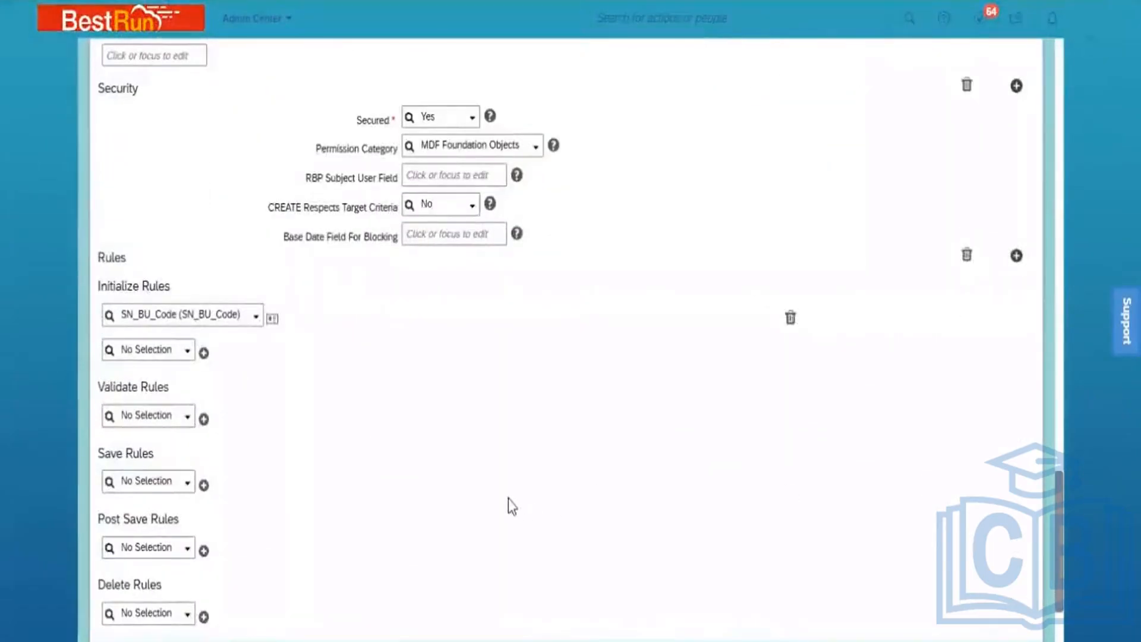
{"action": "left_click", "coordinate": [791, 319]}
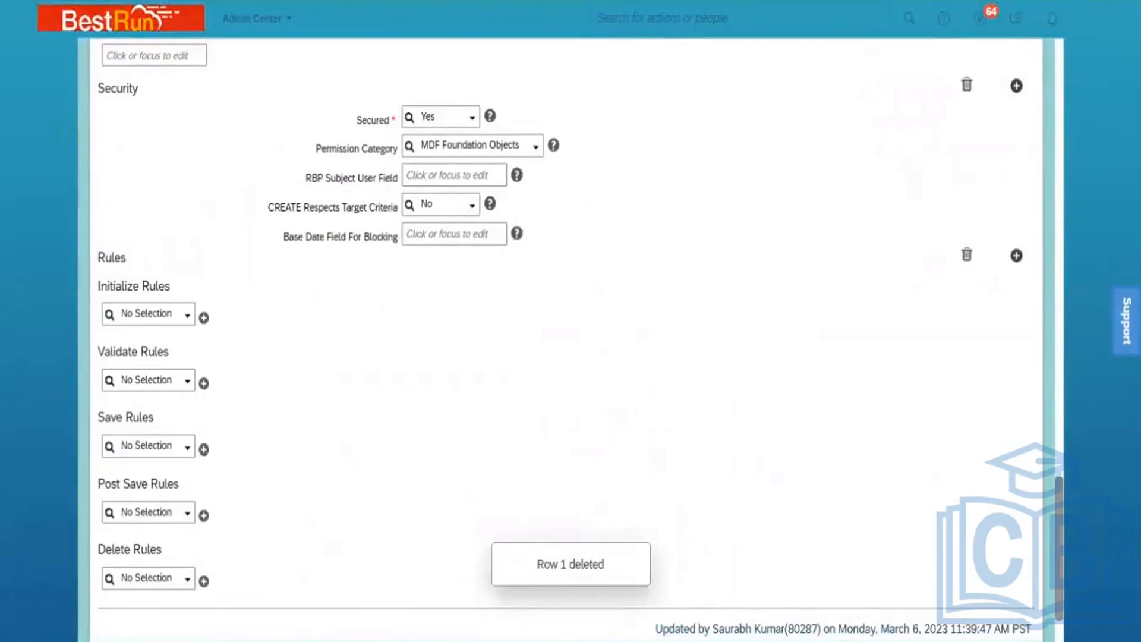
{"action": "scroll", "coordinate": [571, 321], "scroll_direction": "down", "scroll_amount": 2}
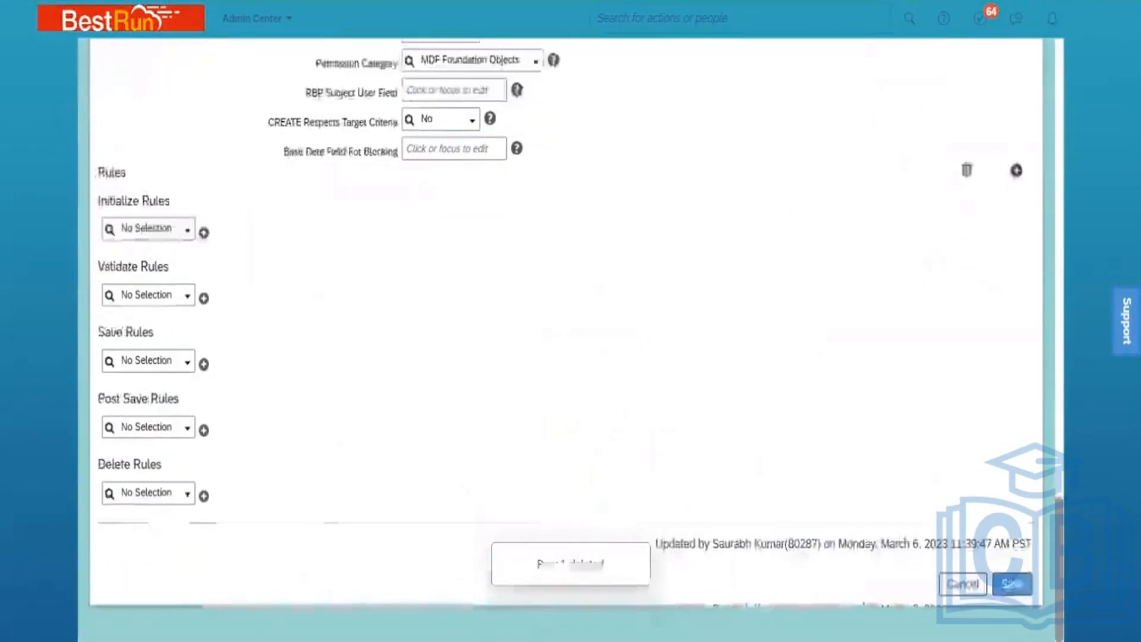
{"action": "left_click", "coordinate": [1014, 584]}
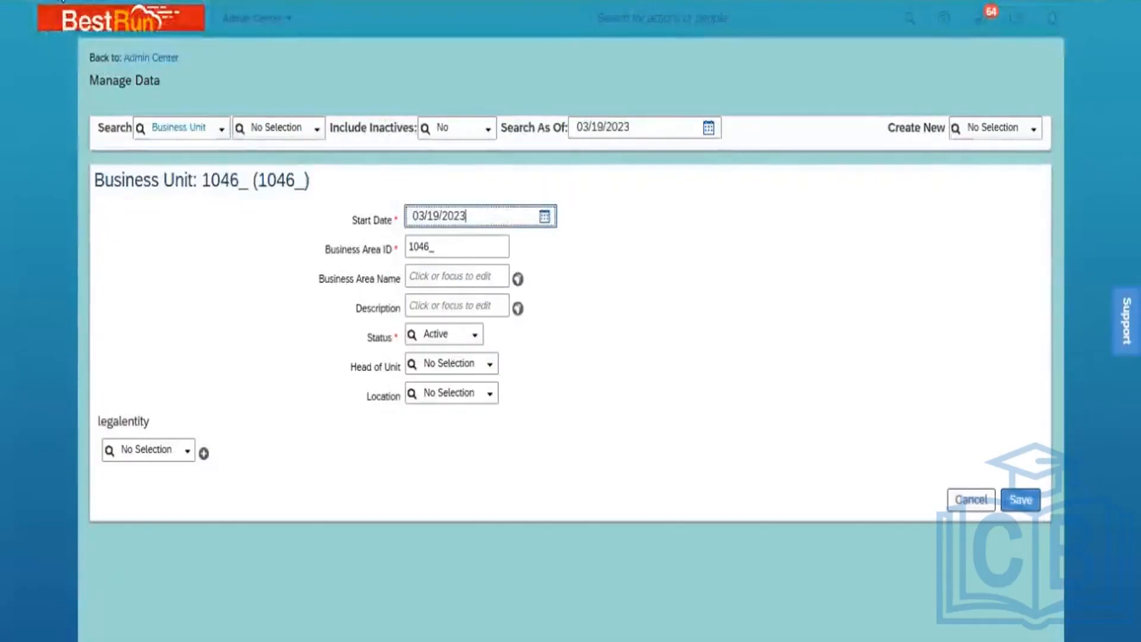
Reload the Business Unit Manage Data form and review the existing units in the Search dropdown
{"action": "left_click", "coordinate": [60, 0]}
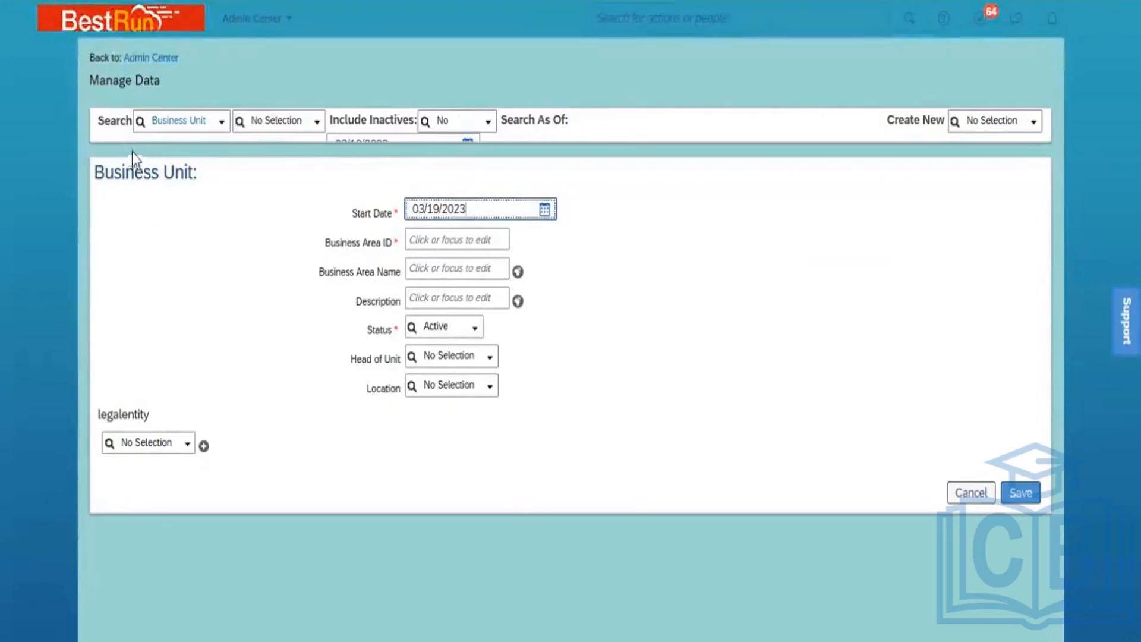
{"action": "left_click", "coordinate": [317, 127]}
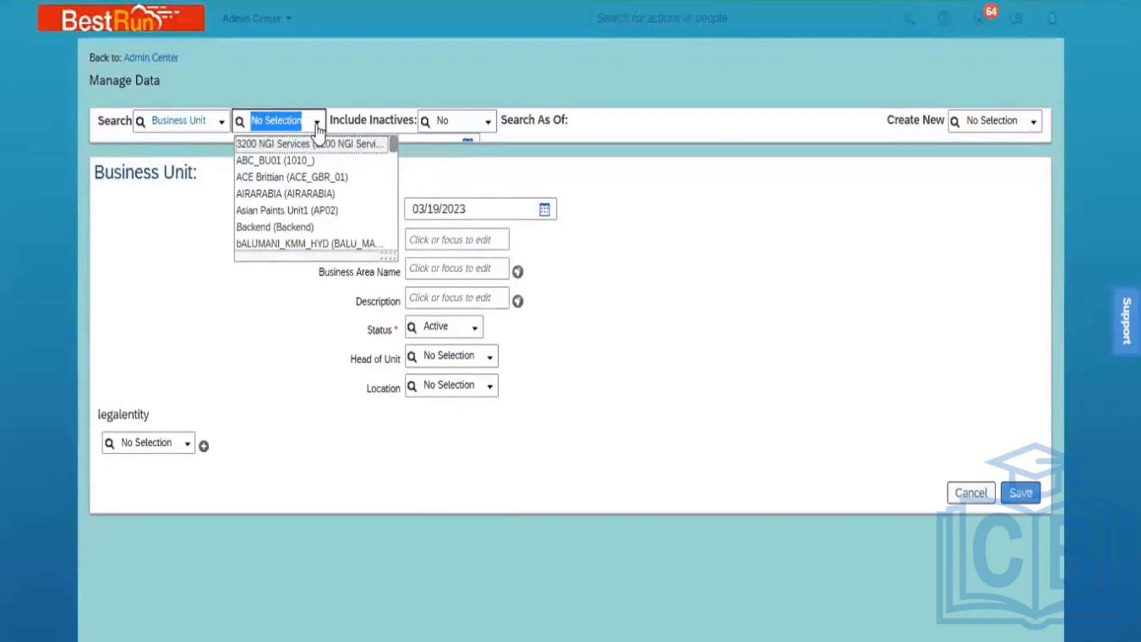
{"action": "left_click", "coordinate": [654, 336]}
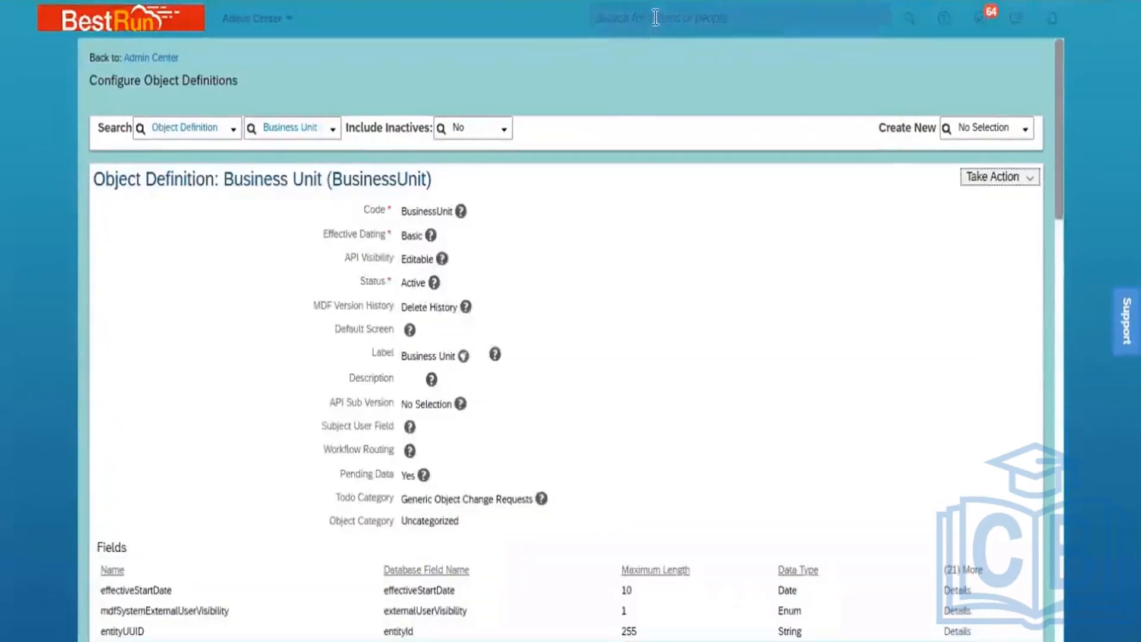
Search 'import and export' in the header box and open Import and Export Data
{"action": "left_click", "coordinate": [655, 18]}
{"action": "type", "text": "im"}
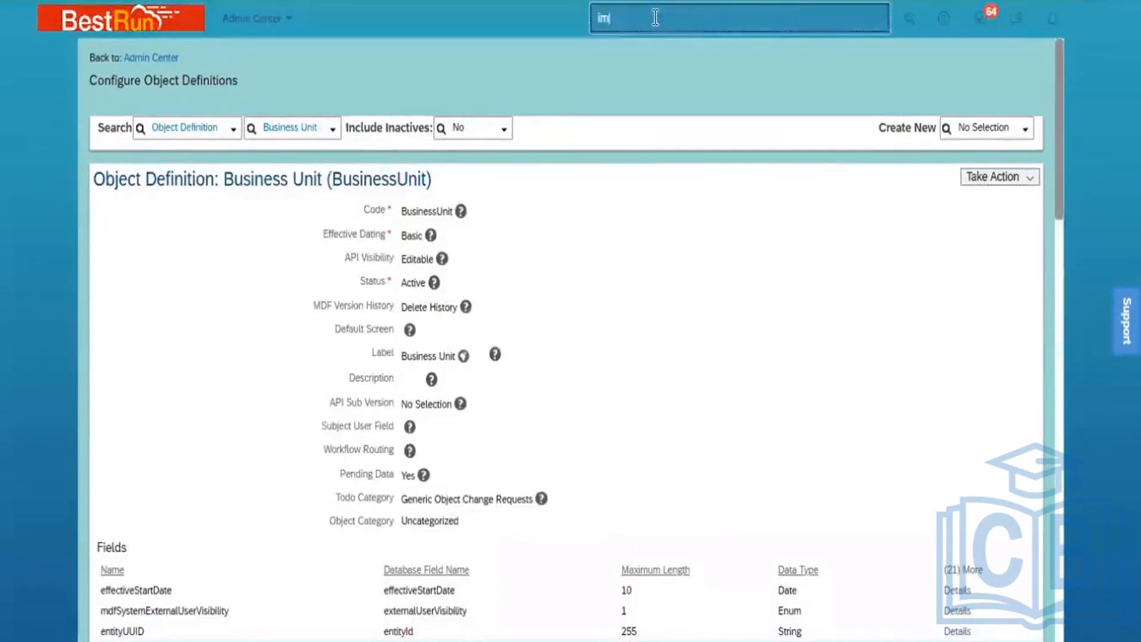
{"action": "type", "text": "ppr"}
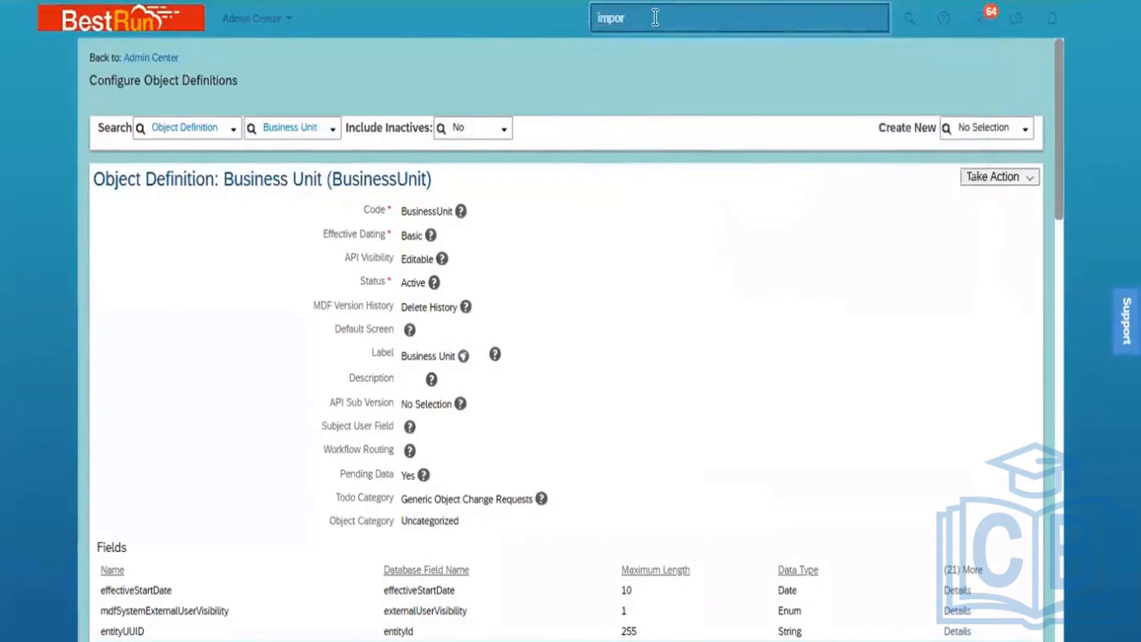
{"action": "type", "text": "t and "}
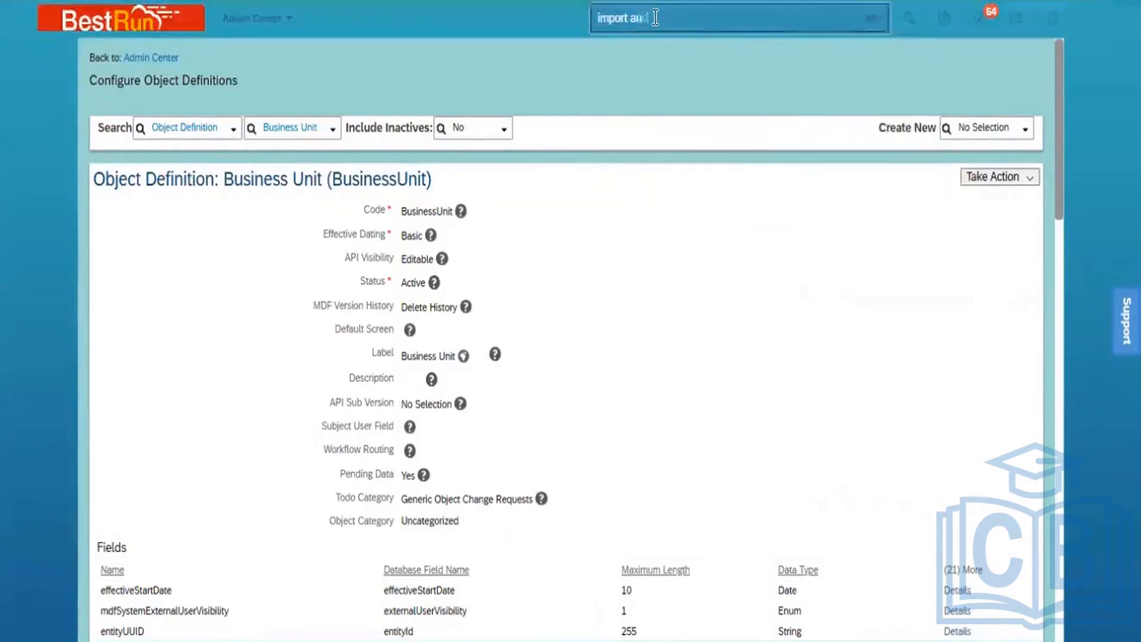
{"action": "type", "text": "export"}
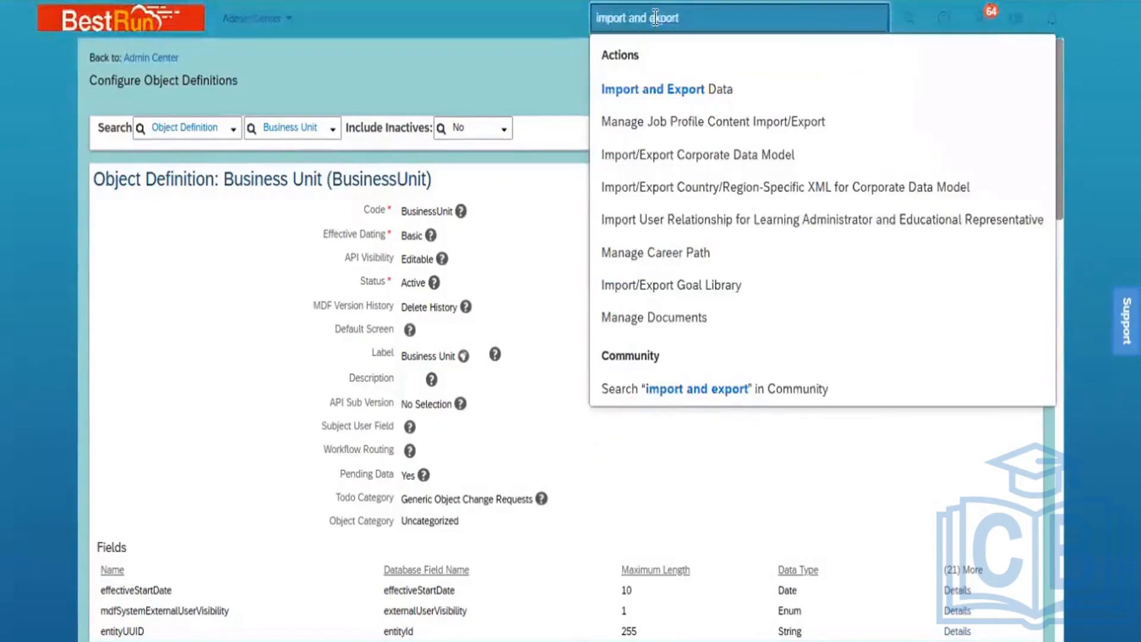
{"action": "left_click", "coordinate": [627, 89]}
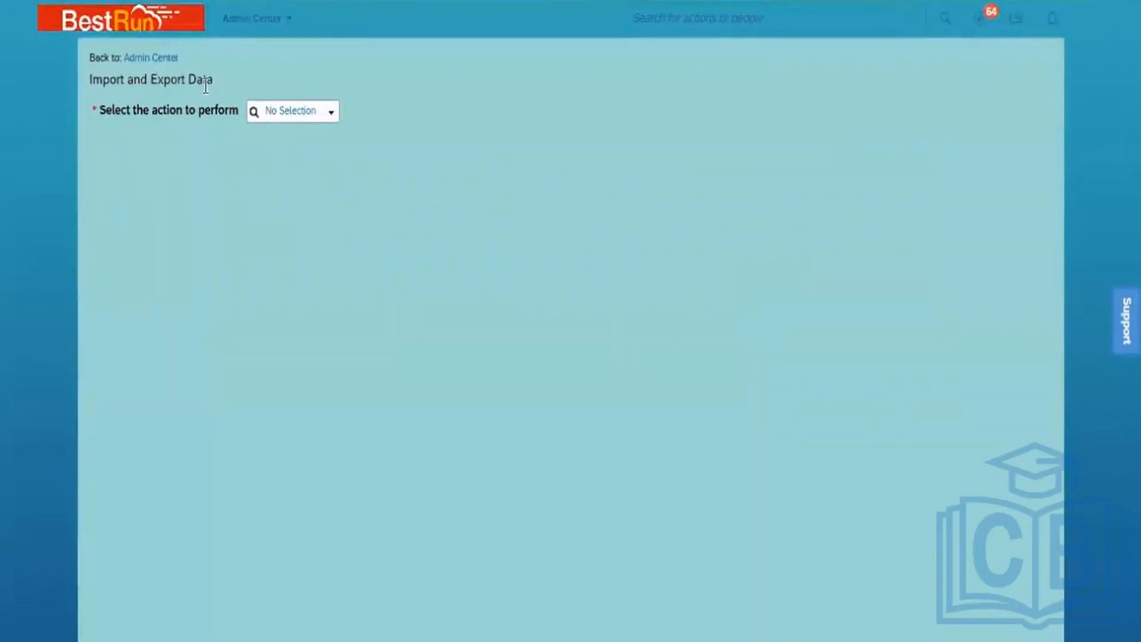
Download Template for generic object Department with Include dependencies set to No
{"action": "left_click", "coordinate": [329, 114]}
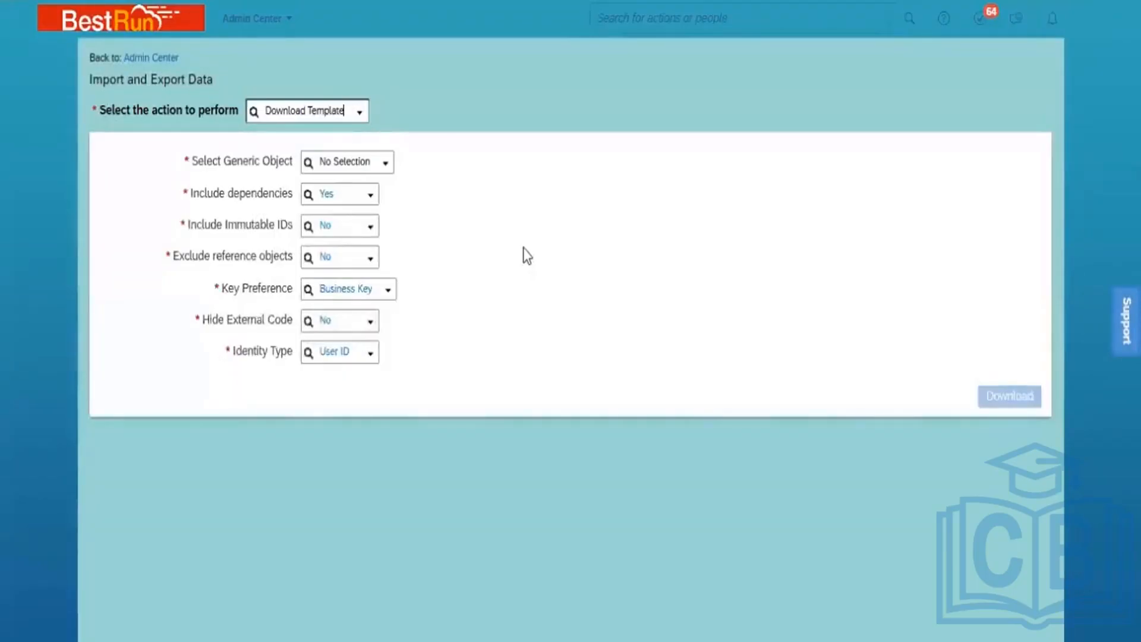
{"action": "left_click", "coordinate": [339, 161]}
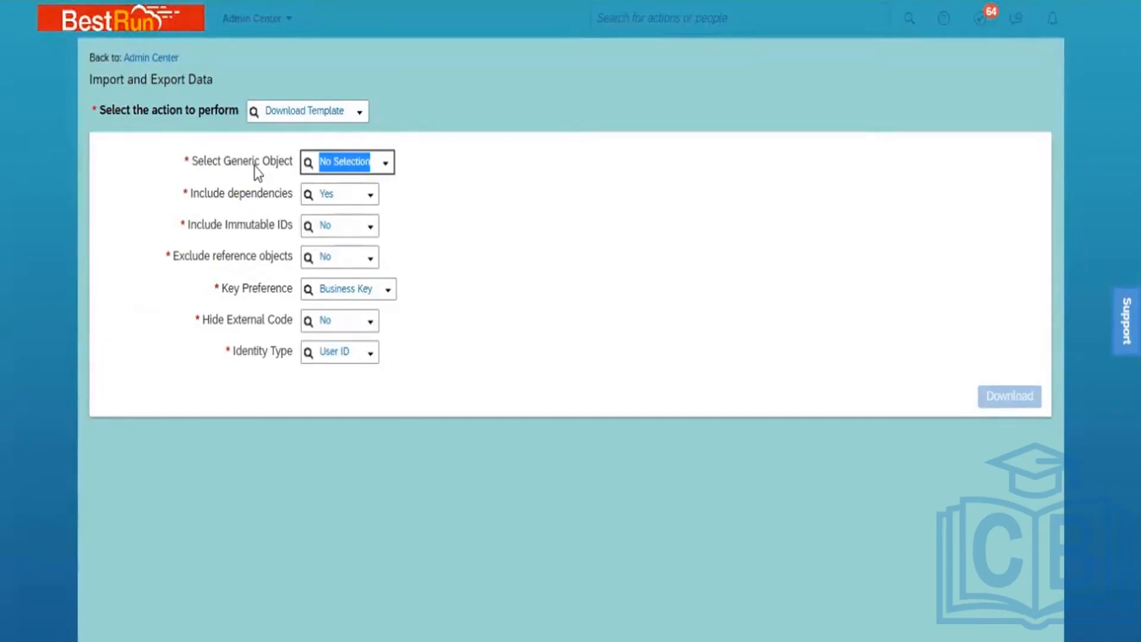
{"action": "type", "text": "depart"}
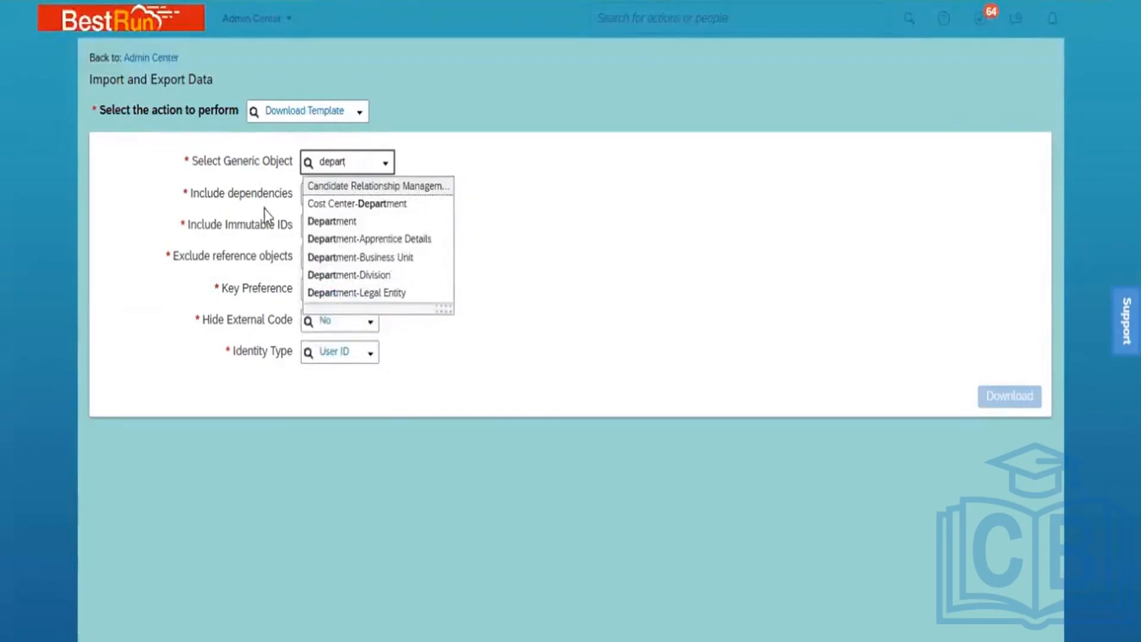
{"action": "left_click", "coordinate": [331, 223]}
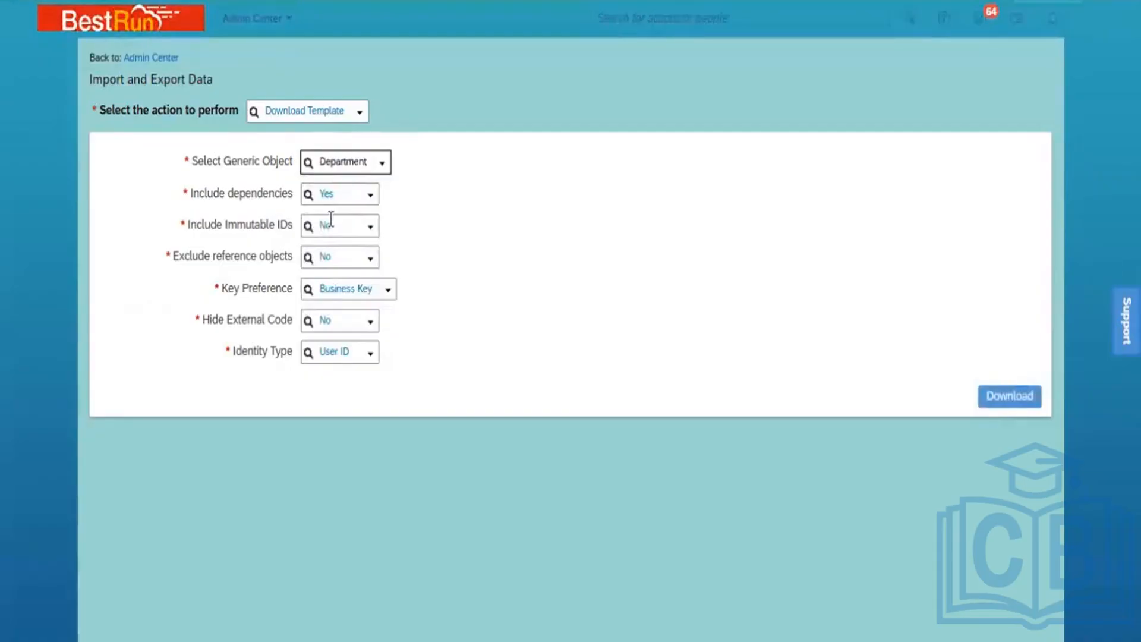
{"action": "left_click", "coordinate": [371, 198]}
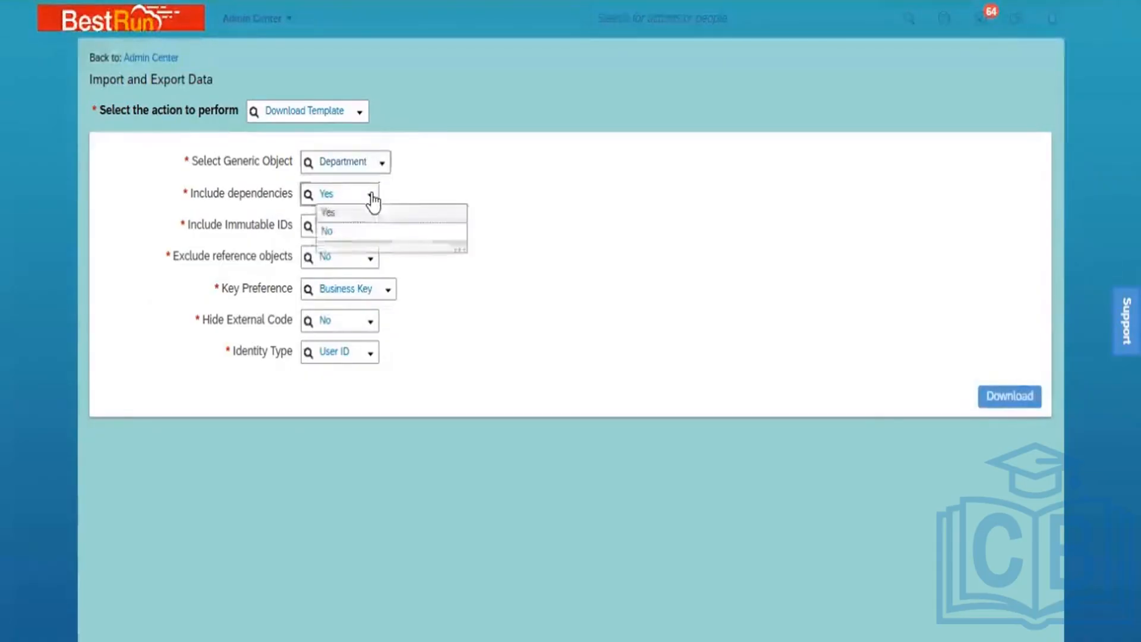
{"action": "left_click", "coordinate": [367, 238]}
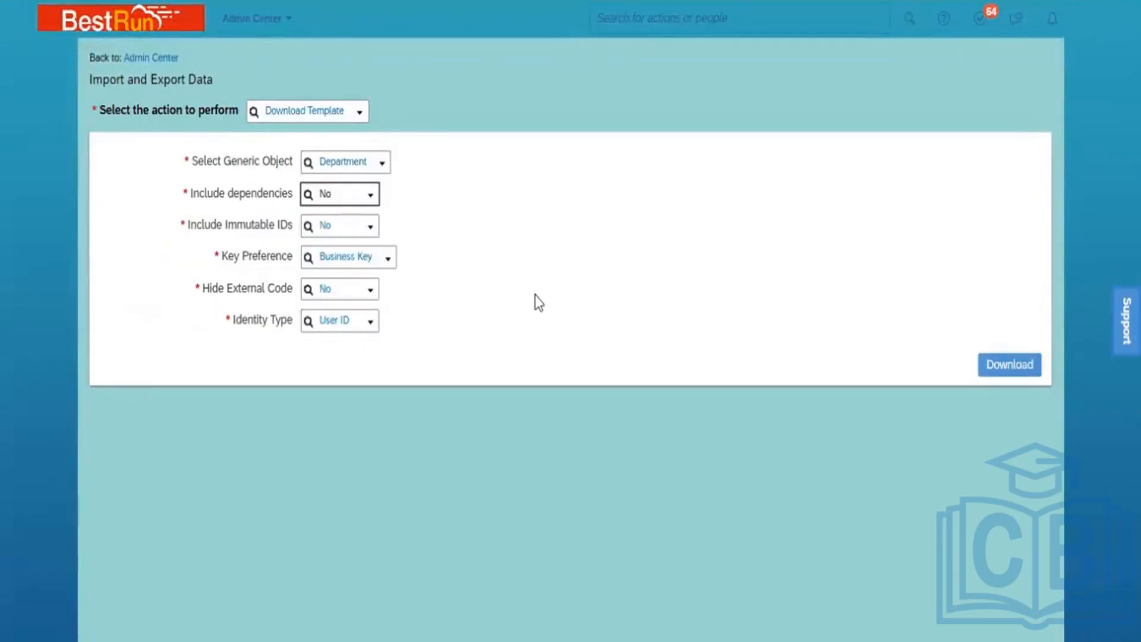
{"action": "left_click", "coordinate": [994, 372]}
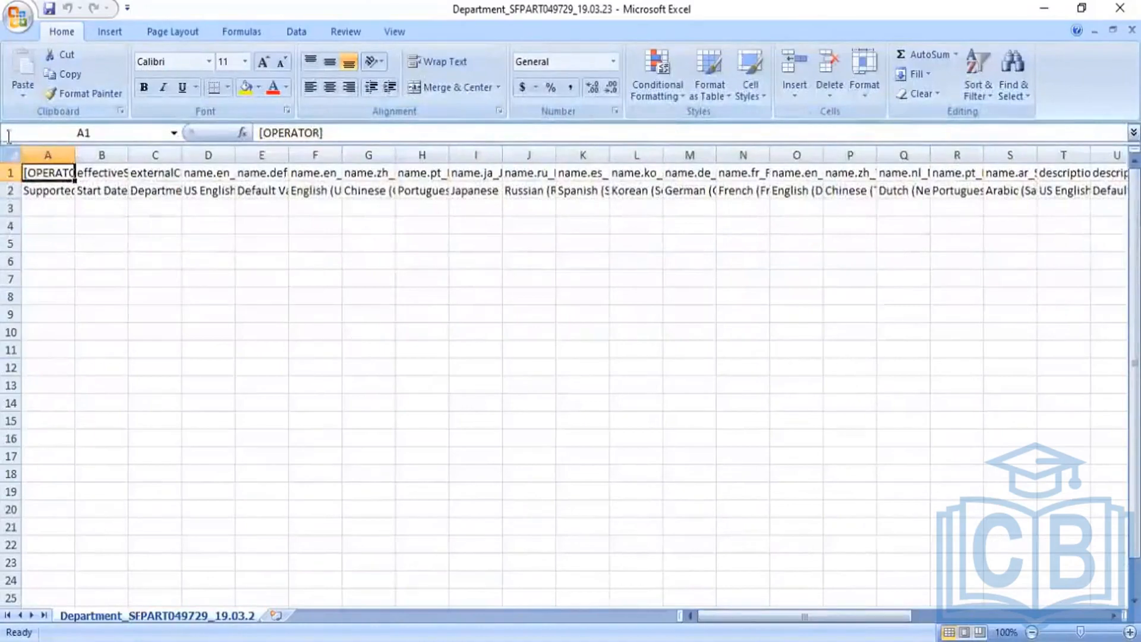
AutoFit all template columns and inspect field-name row 1 and description row 2
{"action": "left_click", "coordinate": [18, 156]}
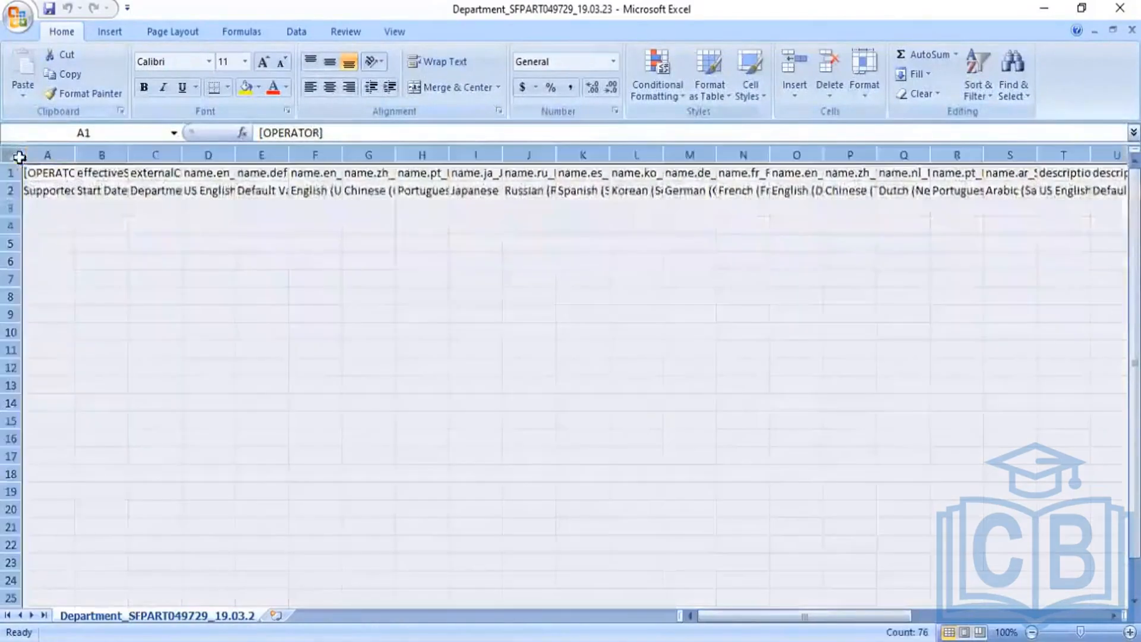
{"action": "double_click", "coordinate": [75, 154]}
{"action": "left_click", "coordinate": [132, 244]}
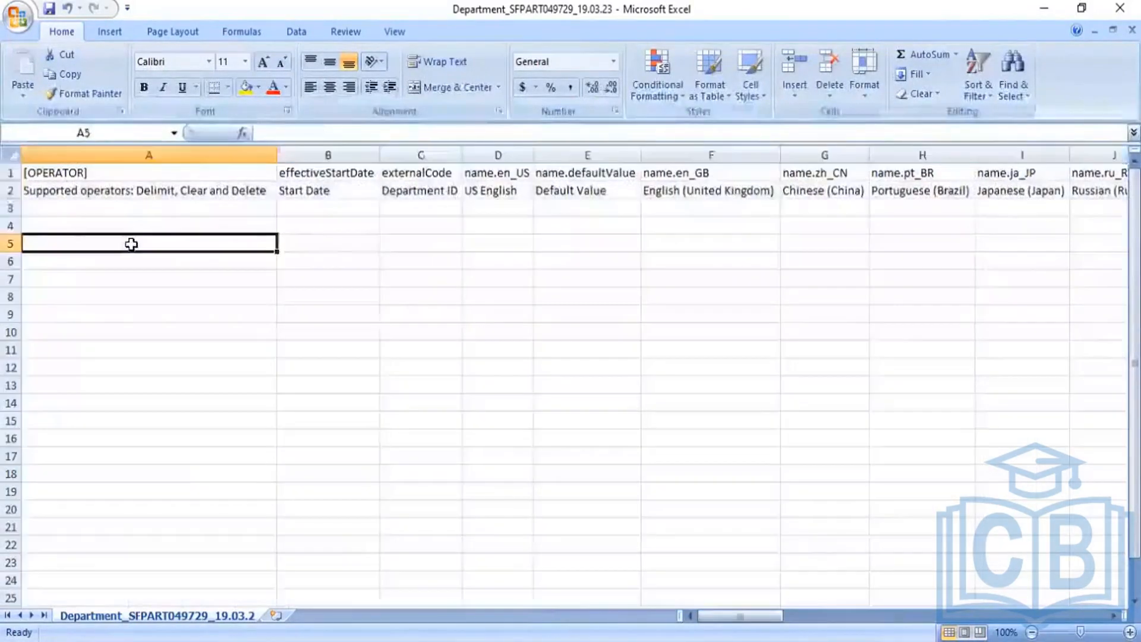
{"action": "left_click", "coordinate": [12, 172]}
{"action": "left_click", "coordinate": [11, 191]}
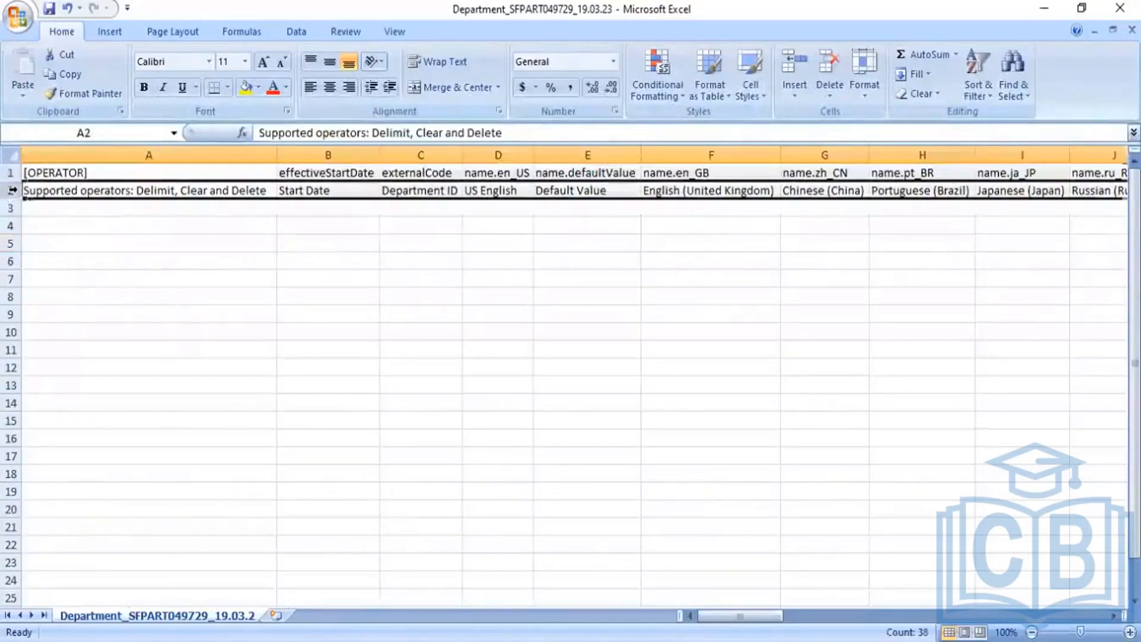
{"action": "left_click", "coordinate": [12, 173]}
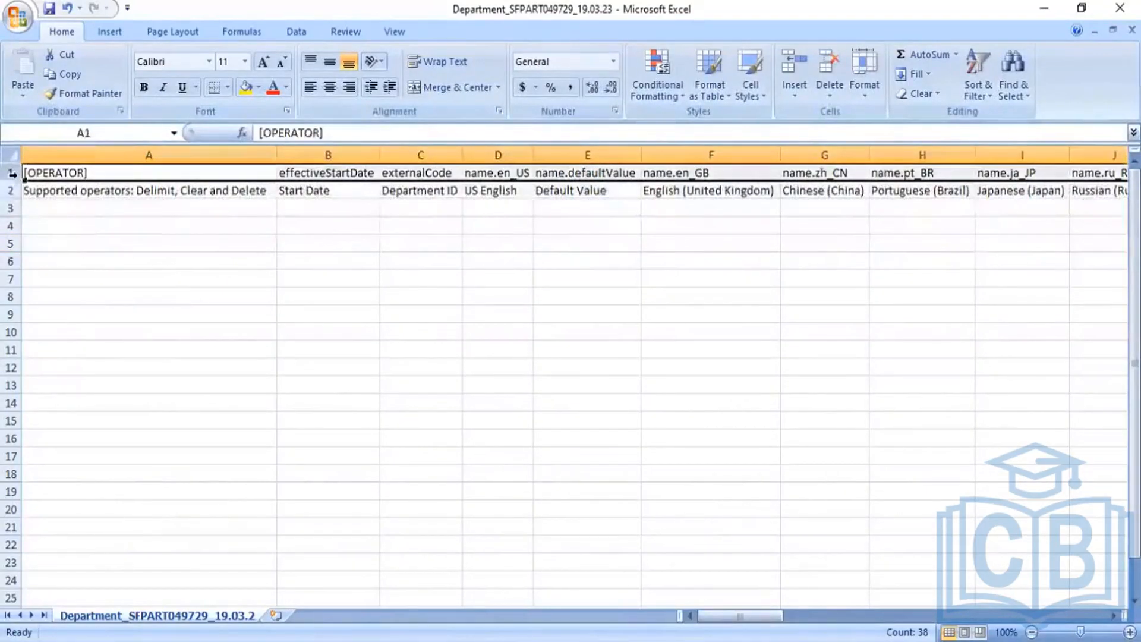
{"action": "left_click", "coordinate": [12, 189]}
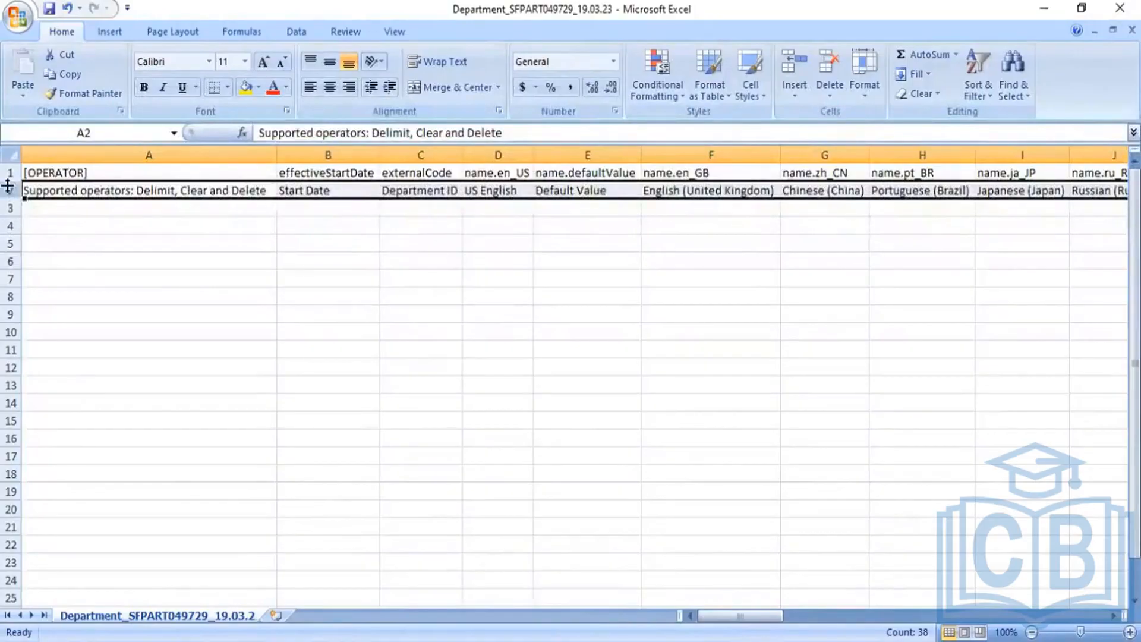
{"action": "left_click", "coordinate": [12, 172]}
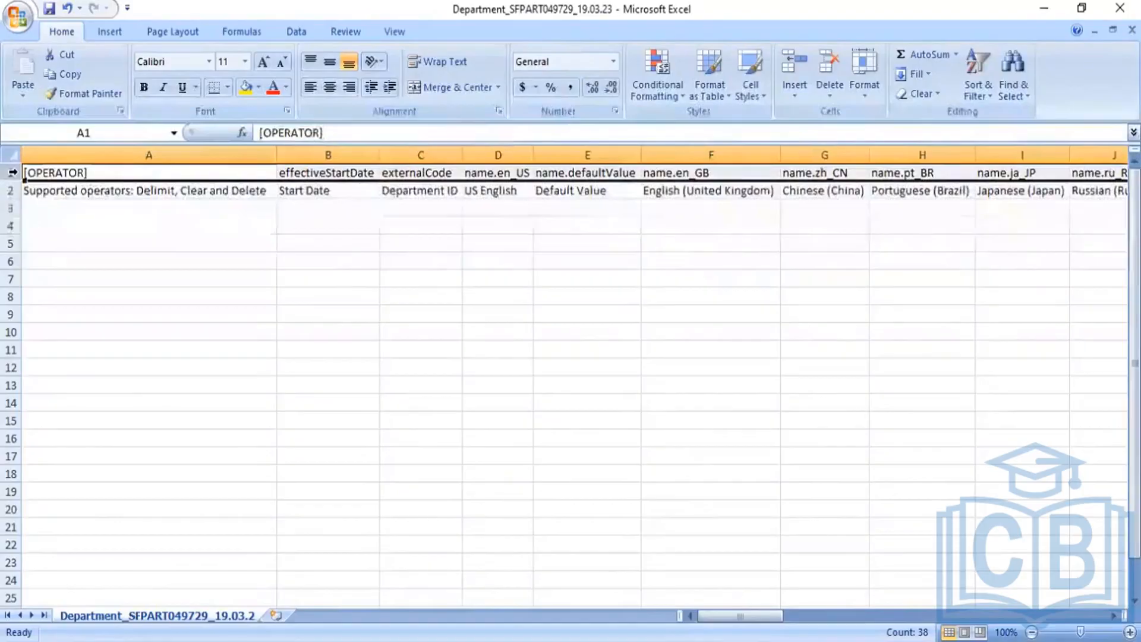
{"action": "left_click_drag", "start_coordinate": [9, 198], "coordinate": [10, 194]}
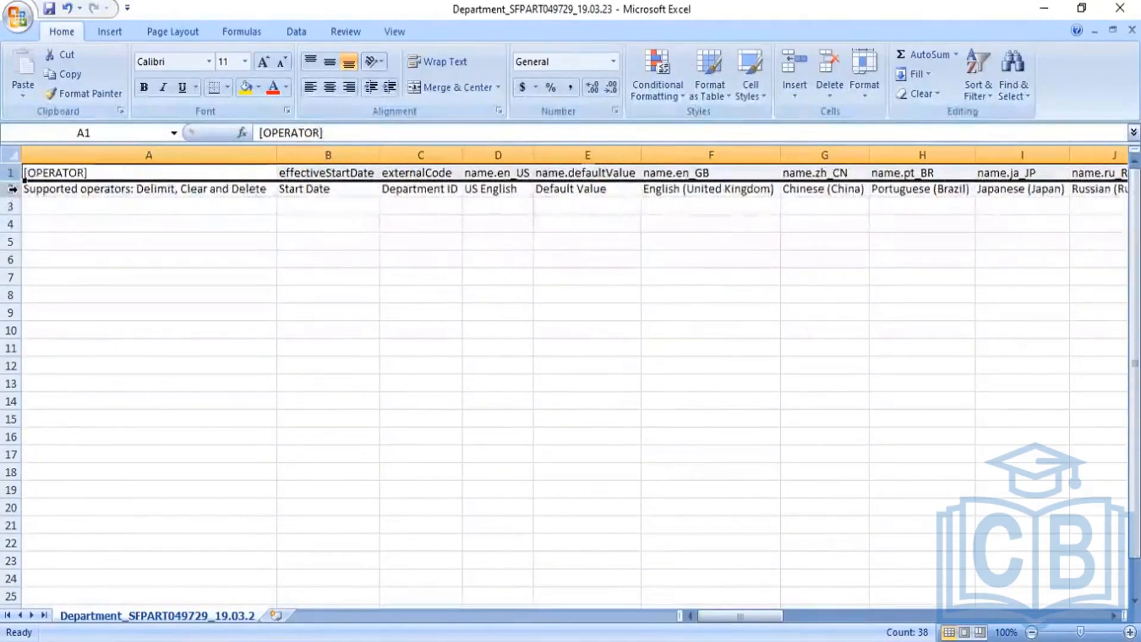
{"action": "left_click", "coordinate": [12, 189]}
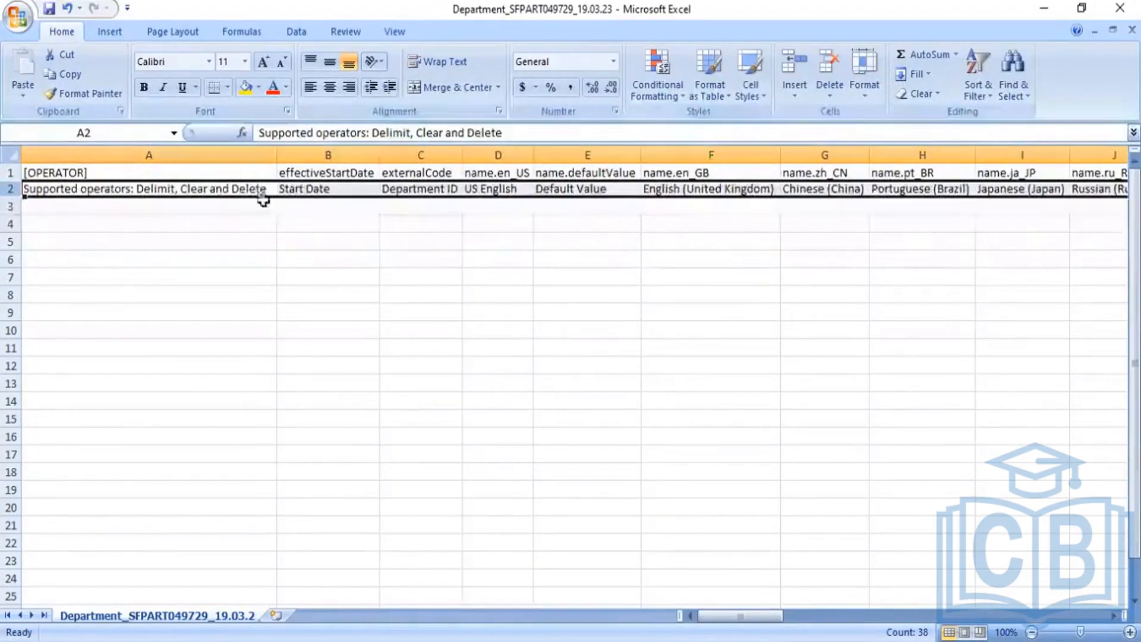
{"action": "left_click", "coordinate": [321, 187]}
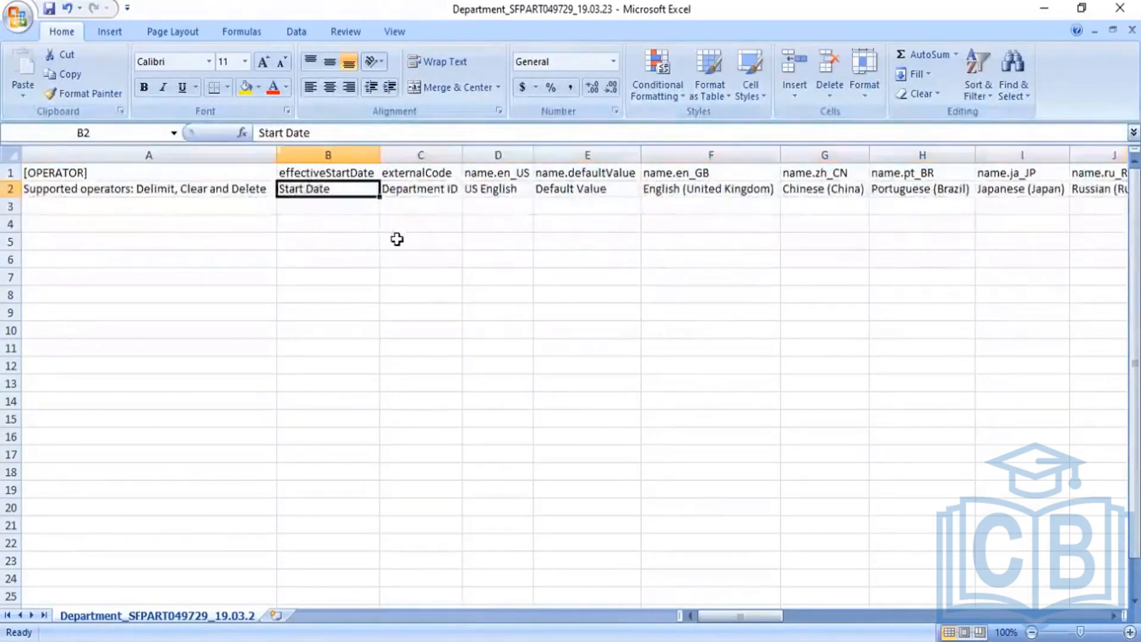
{"action": "key", "text": "Right"}
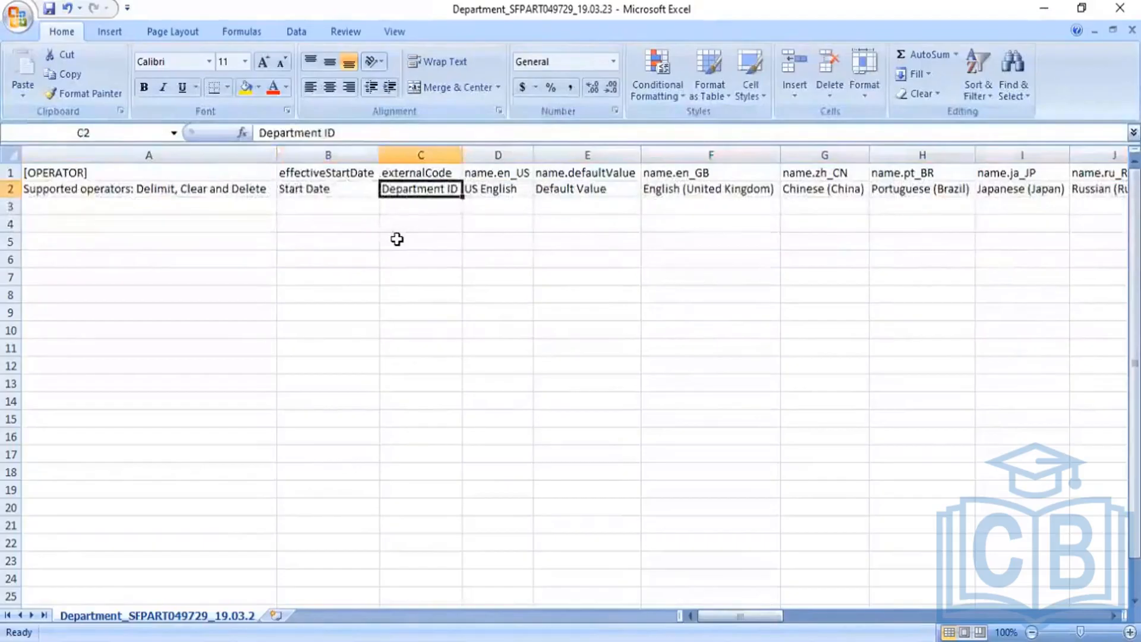
{"action": "key", "text": "Right"}
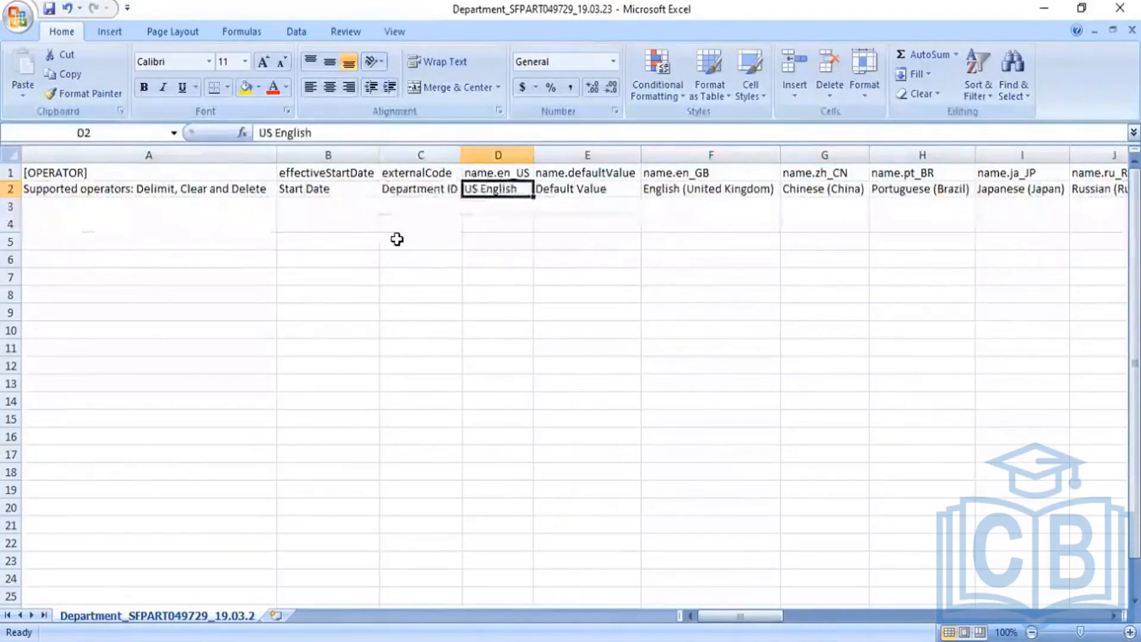
{"action": "key", "text": "Right"}
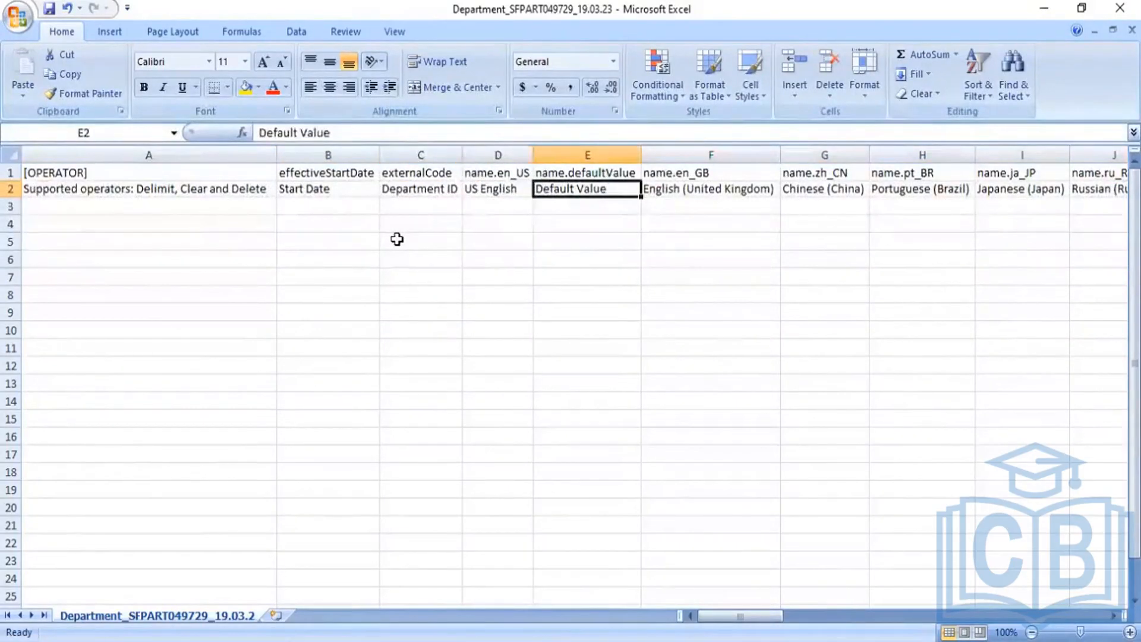
{"action": "key", "text": "Right"}
{"action": "key", "text": "Right"}
{"action": "key", "text": "Right"}
{"action": "key", "text": "Right"}
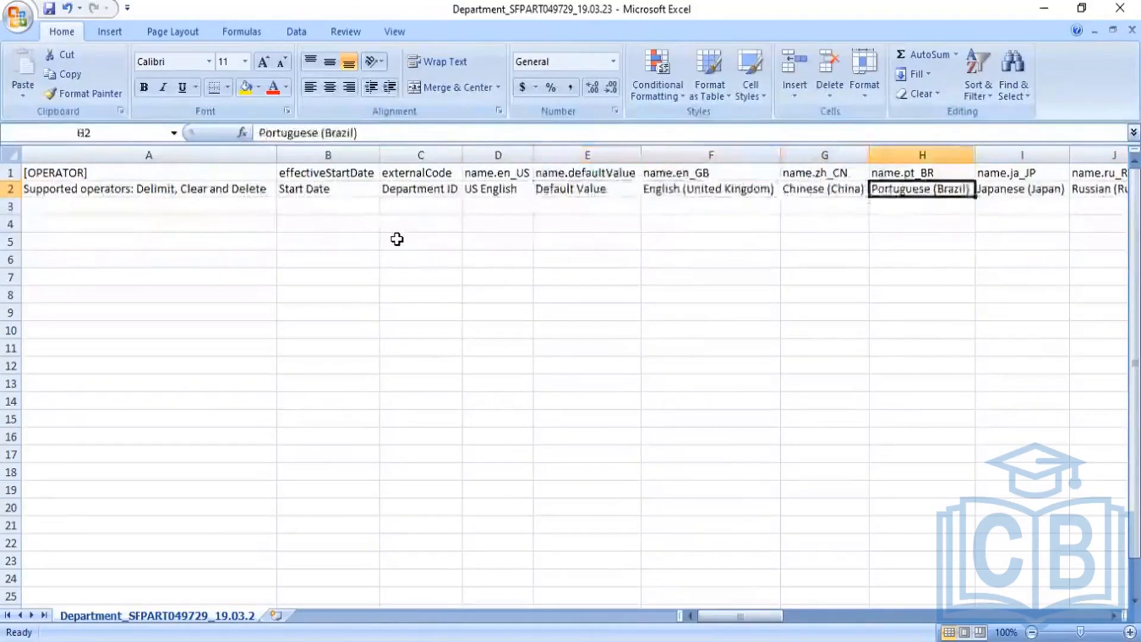
{"action": "key", "text": "Right"}
{"action": "key", "text": "Right"}
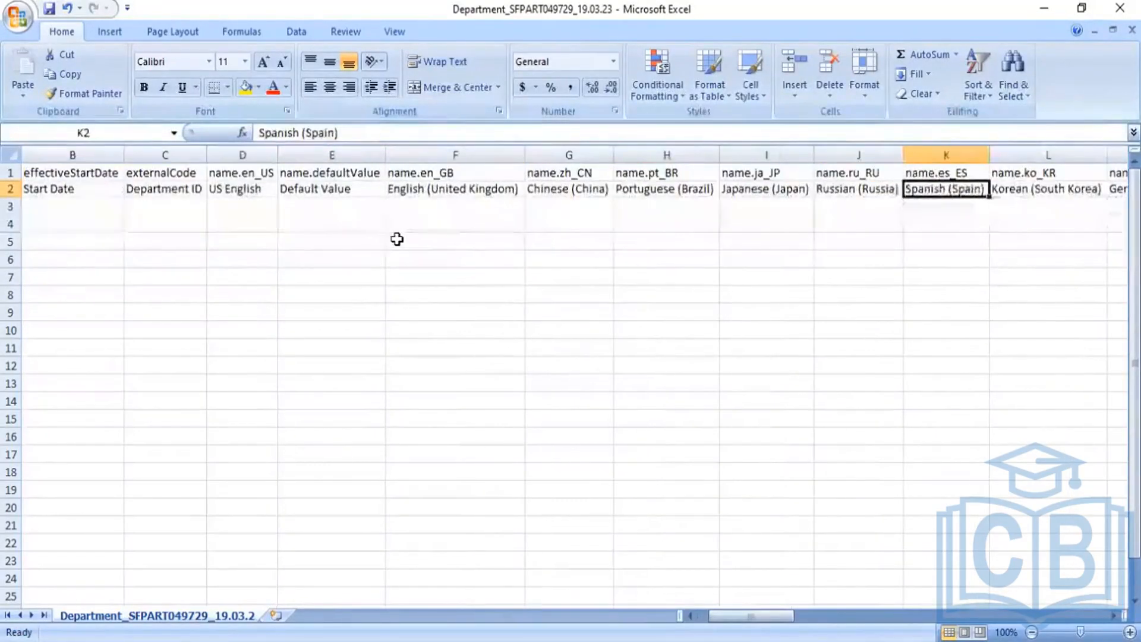
{"action": "key", "text": "Right"}
{"action": "key", "text": "Right"}
{"action": "key", "text": "Right"}
{"action": "key", "text": "Right"}
{"action": "key", "text": "Right"}
{"action": "key", "text": "Right"}
{"action": "key", "text": "Right"}
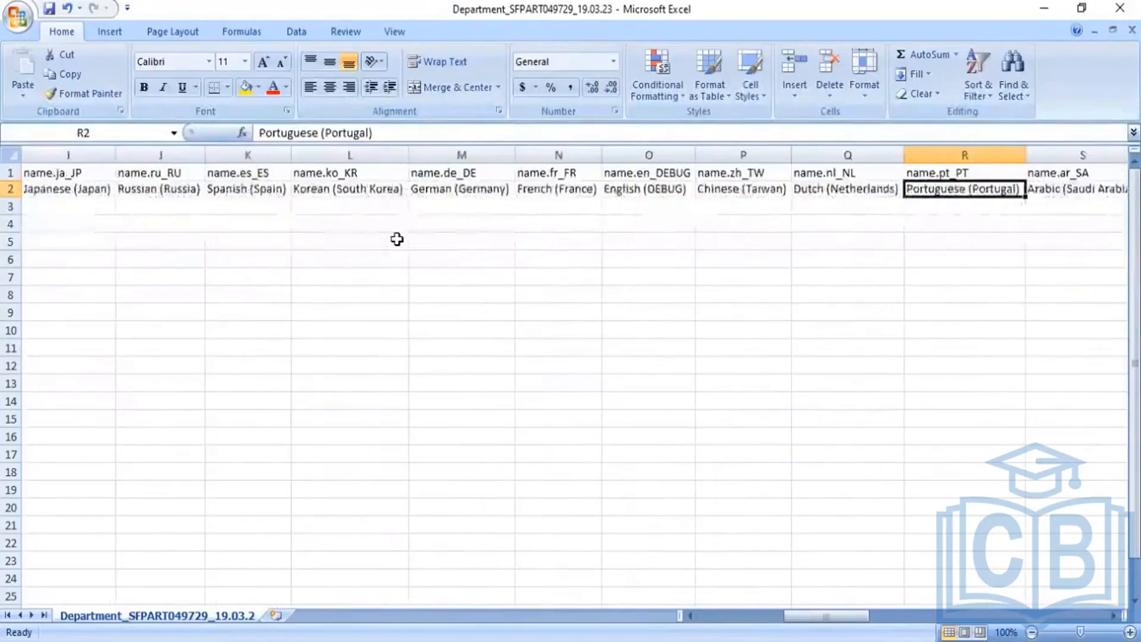
{"action": "key", "text": "Right"}
{"action": "key", "text": "Right"}
{"action": "key", "text": "Right"}
{"action": "key", "text": "Right"}
{"action": "key", "text": "Right"}
{"action": "key", "text": "Right"}
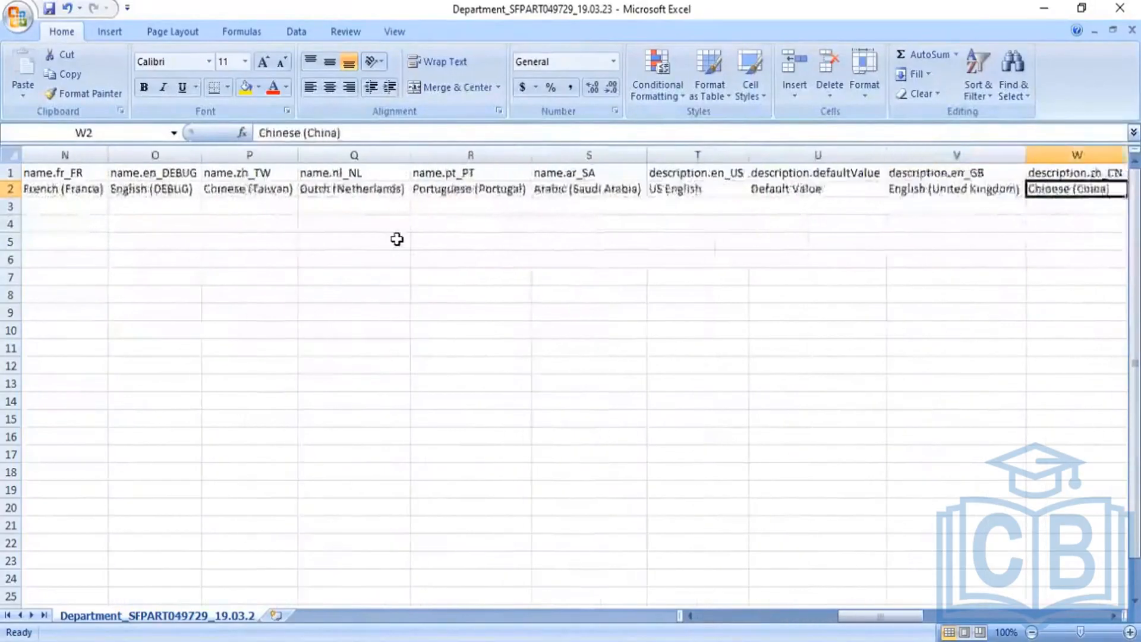
{"action": "key", "text": "Right"}
{"action": "key", "text": "Right"}
{"action": "key", "text": "Right"}
{"action": "key", "text": "Right"}
{"action": "key", "text": "Right"}
{"action": "key", "text": "Right"}
{"action": "key", "text": "Right"}
{"action": "key", "text": "Right"}
{"action": "key", "text": "Right"}
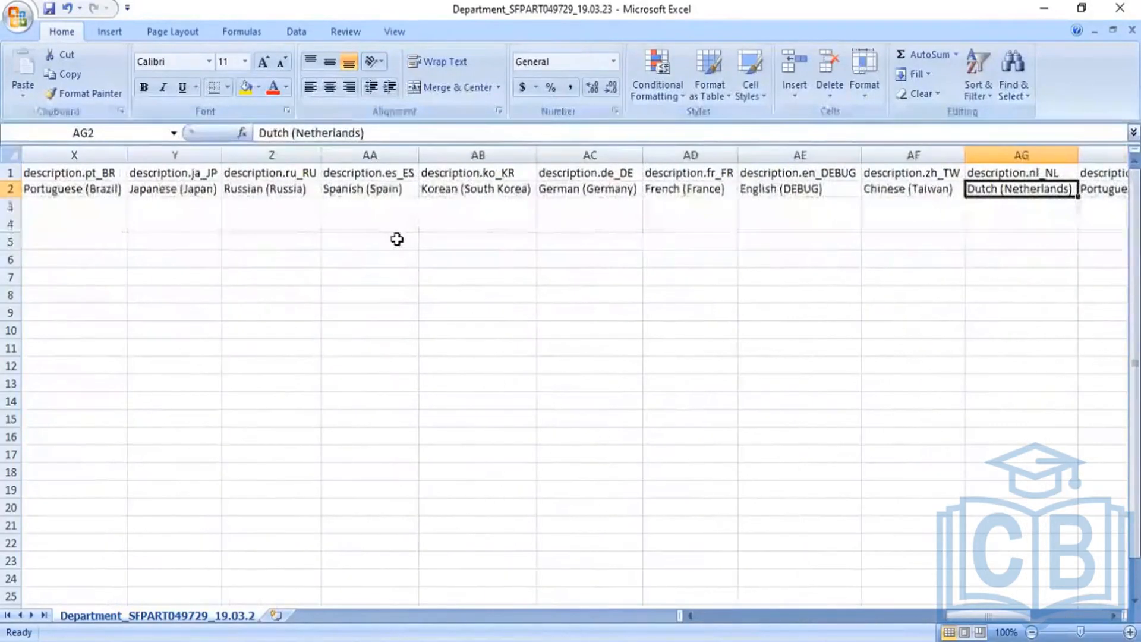
{"action": "key", "text": "Right"}
{"action": "key", "text": "Right"}
{"action": "key", "text": "Right"}
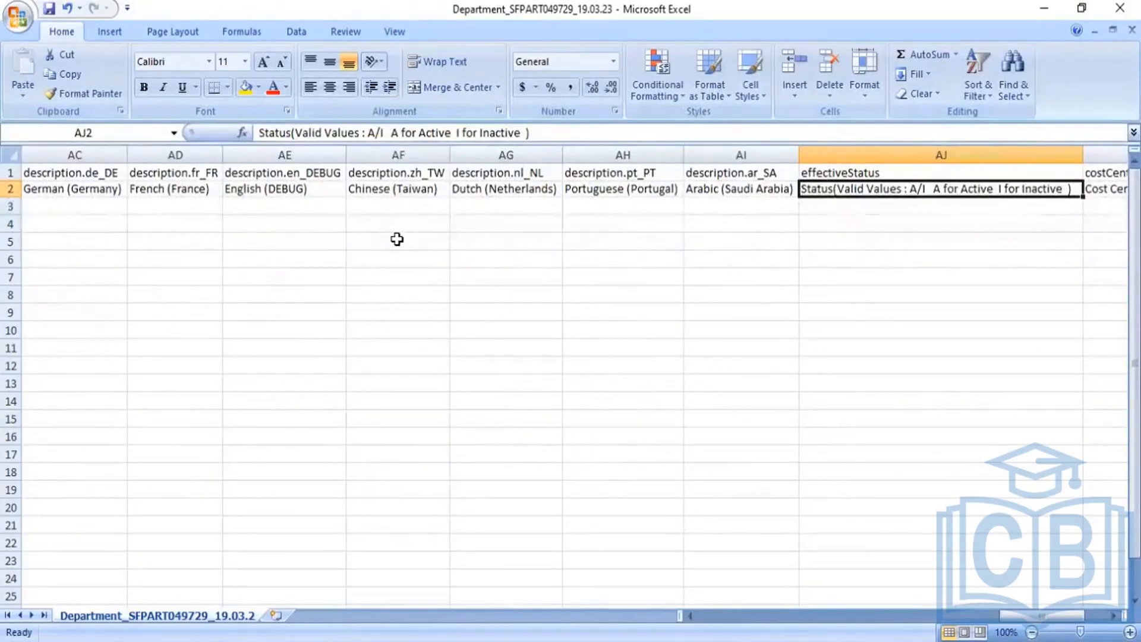
{"action": "key", "text": "Right"}
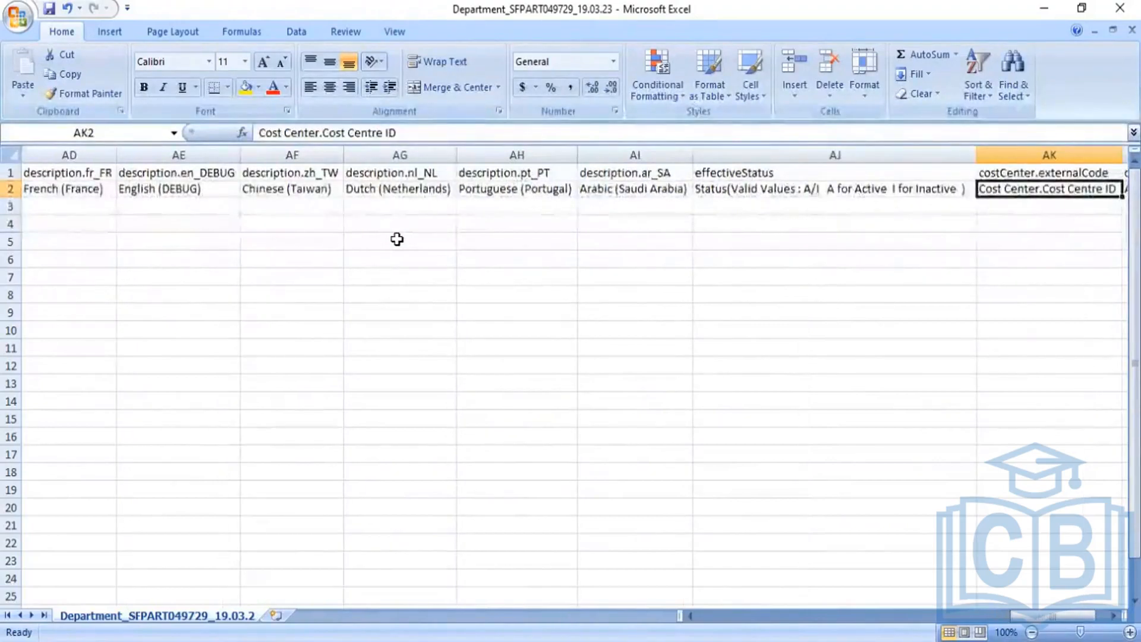
{"action": "key", "text": "Right"}
{"action": "key", "text": "Right"}
{"action": "key", "text": "Left"}
{"action": "key", "text": "Left"}
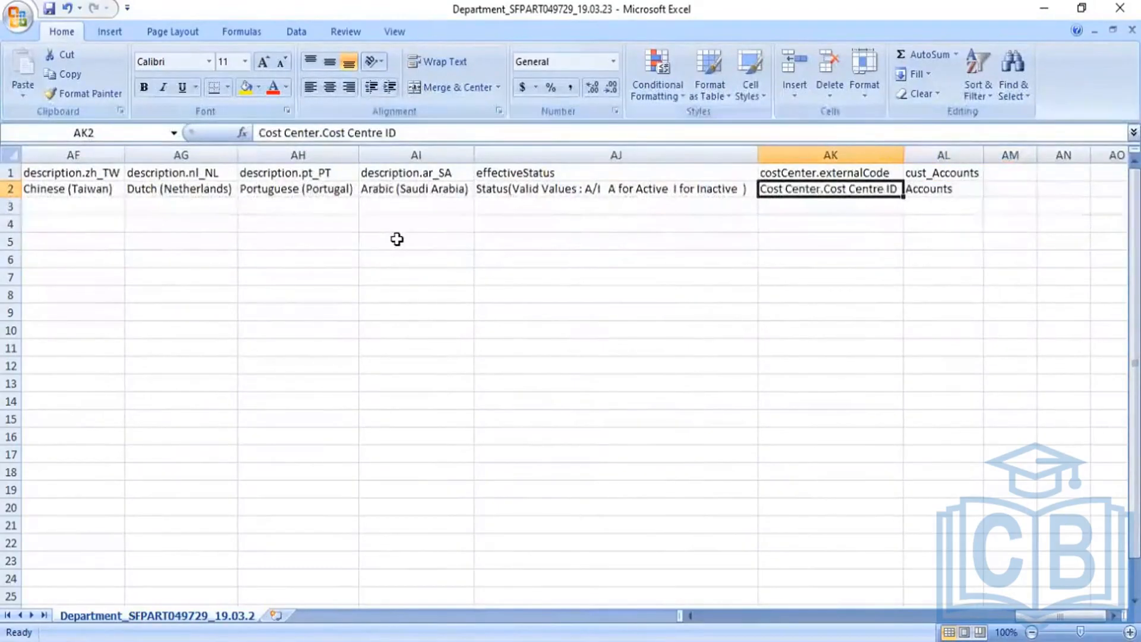
{"action": "key", "text": "Down"}
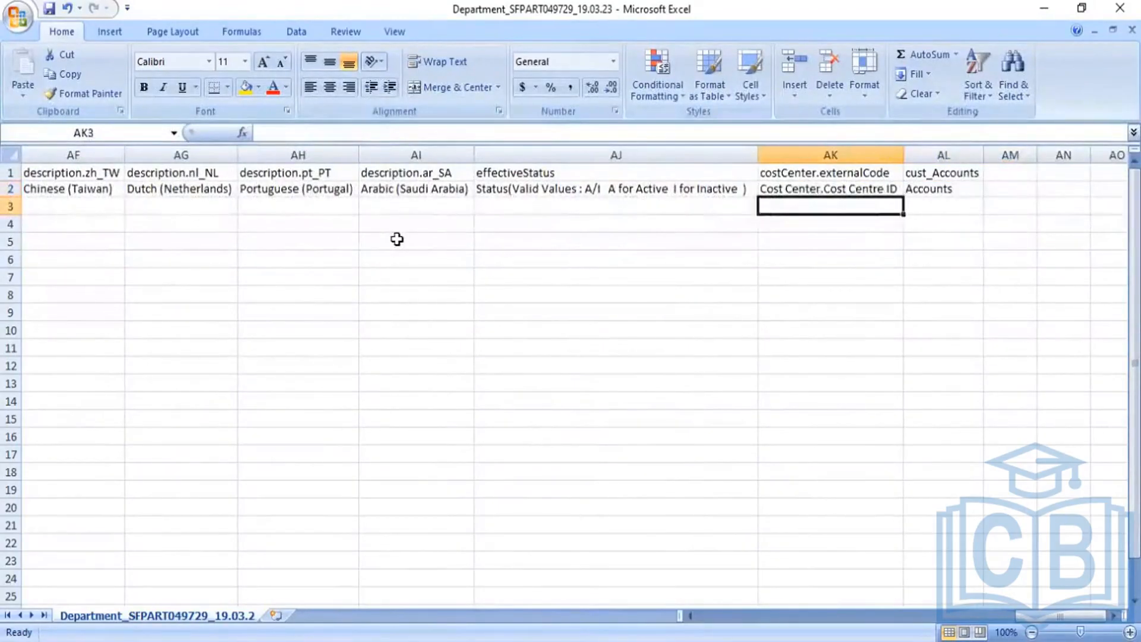
{"action": "key", "text": "Left"}
{"action": "key", "text": "Left"}
{"action": "key", "text": "Left"}
{"action": "key", "text": "Left"}
{"action": "key", "text": "Left"}
{"action": "key", "text": "Left"}
{"action": "key", "text": "Left"}
{"action": "key", "text": "Left"}
{"action": "key", "text": "Left"}
{"action": "key", "text": "Left"}
{"action": "key", "text": "Left"}
{"action": "key", "text": "Left"}
{"action": "key", "text": "Left"}
{"action": "key", "text": "Left"}
{"action": "key", "text": "Left"}
{"action": "key", "text": "Left"}
{"action": "key", "text": "Left"}
{"action": "key", "text": "Left"}
{"action": "key", "text": "Left"}
{"action": "key", "text": "Left"}
{"action": "key", "text": "Left"}
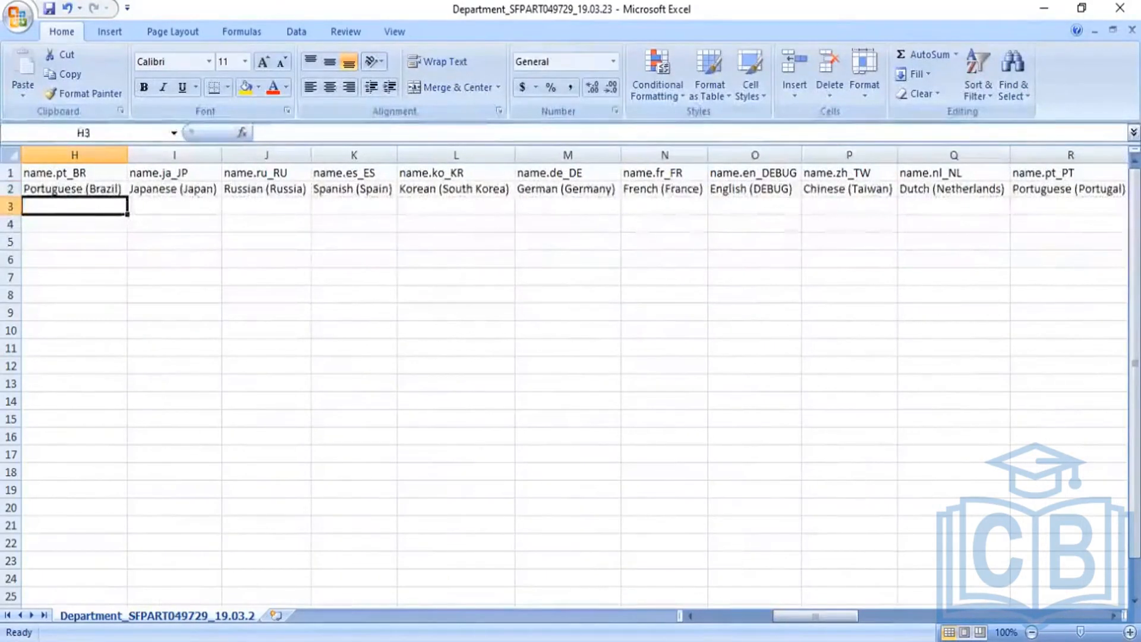
{"action": "key", "text": "alt+Tab"}
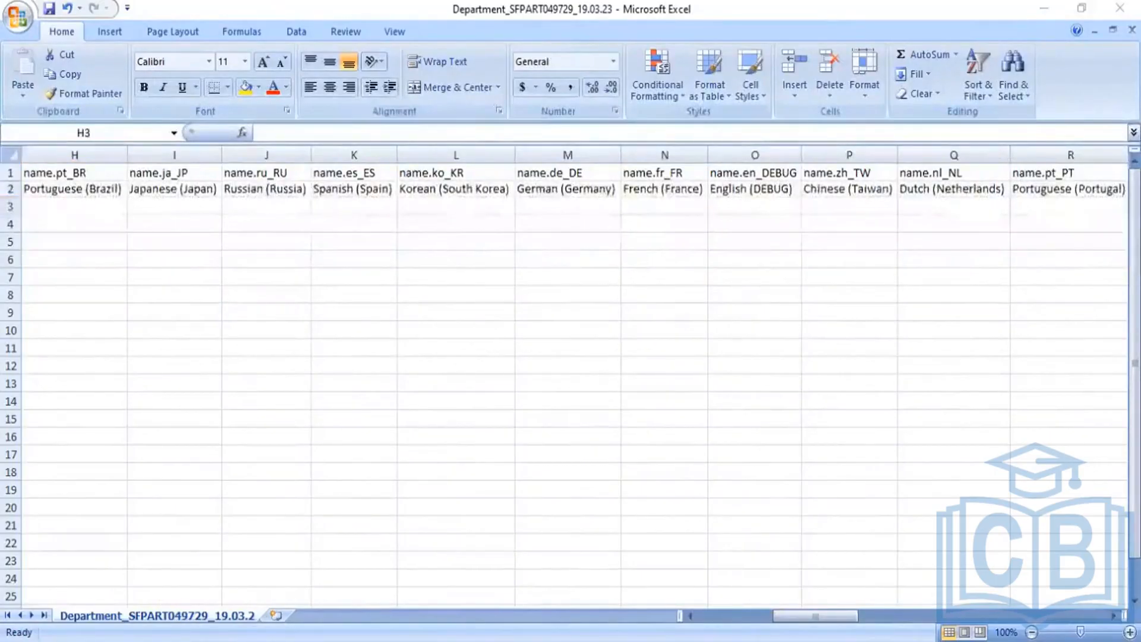
Bring up the 17.01.23 Department workbook and AutoFit all its columns
{"action": "left_click", "coordinate": [651, 364]}
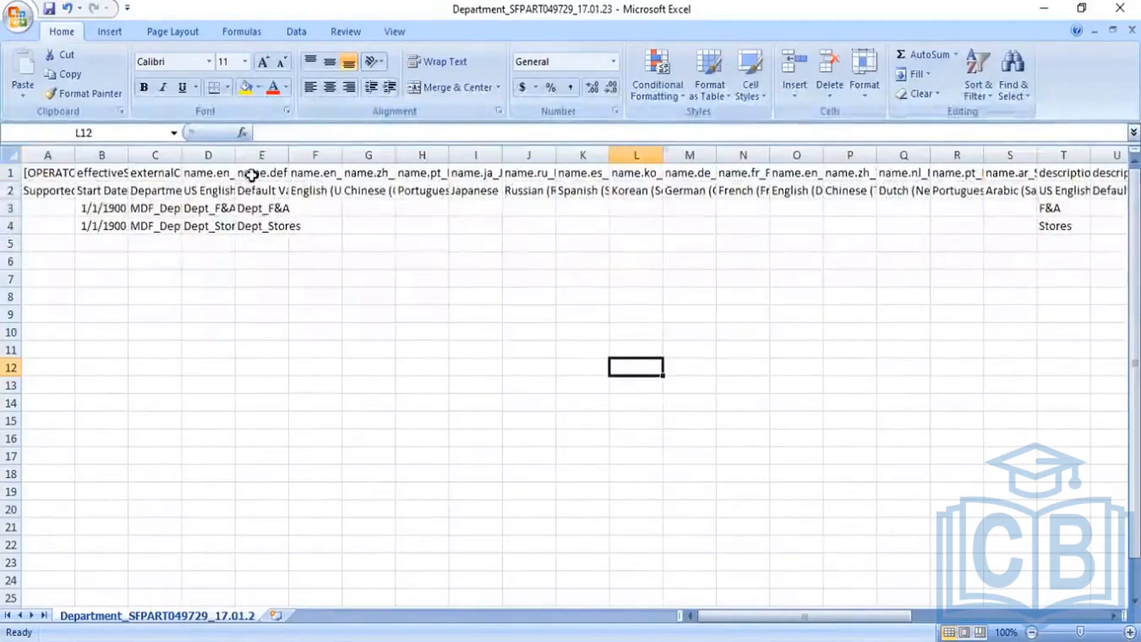
{"action": "left_click", "coordinate": [9, 155]}
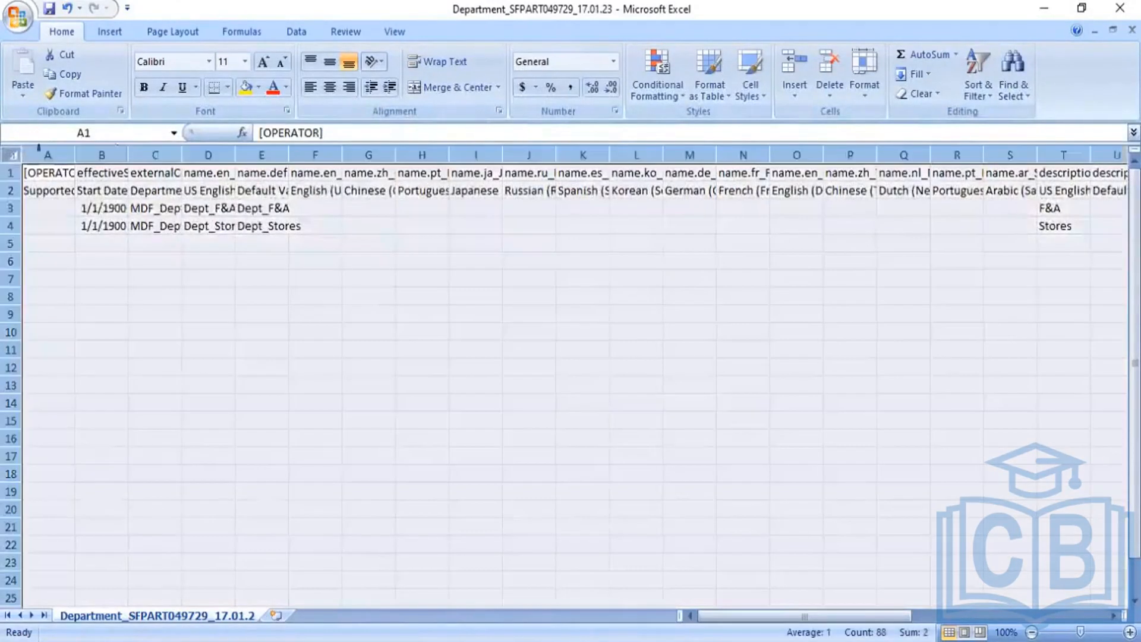
{"action": "double_click", "coordinate": [179, 155]}
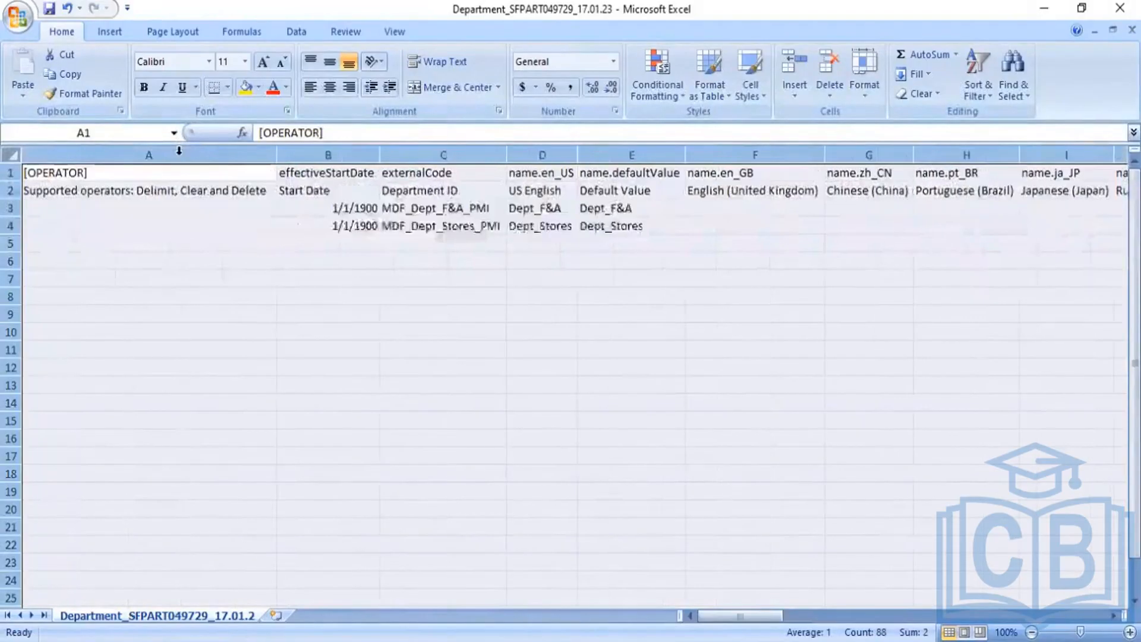
{"action": "left_click", "coordinate": [479, 310]}
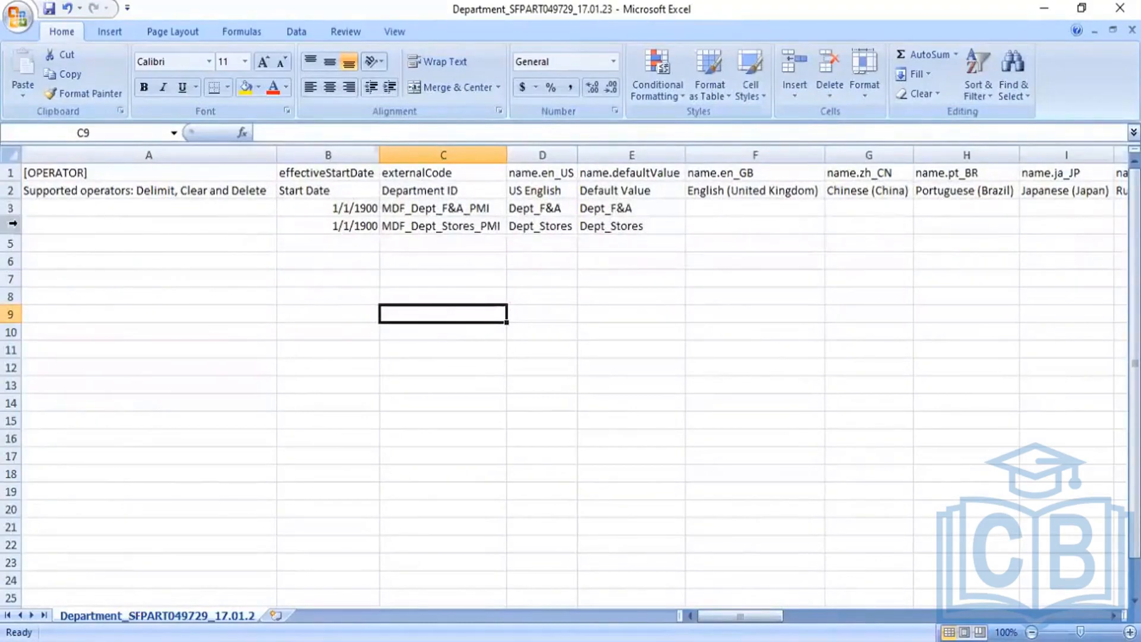
Copy rows 3–4 (Dept_F&A, Dept_Stores) and switch back to the 19.03.23 template
{"action": "left_click", "coordinate": [12, 209]}
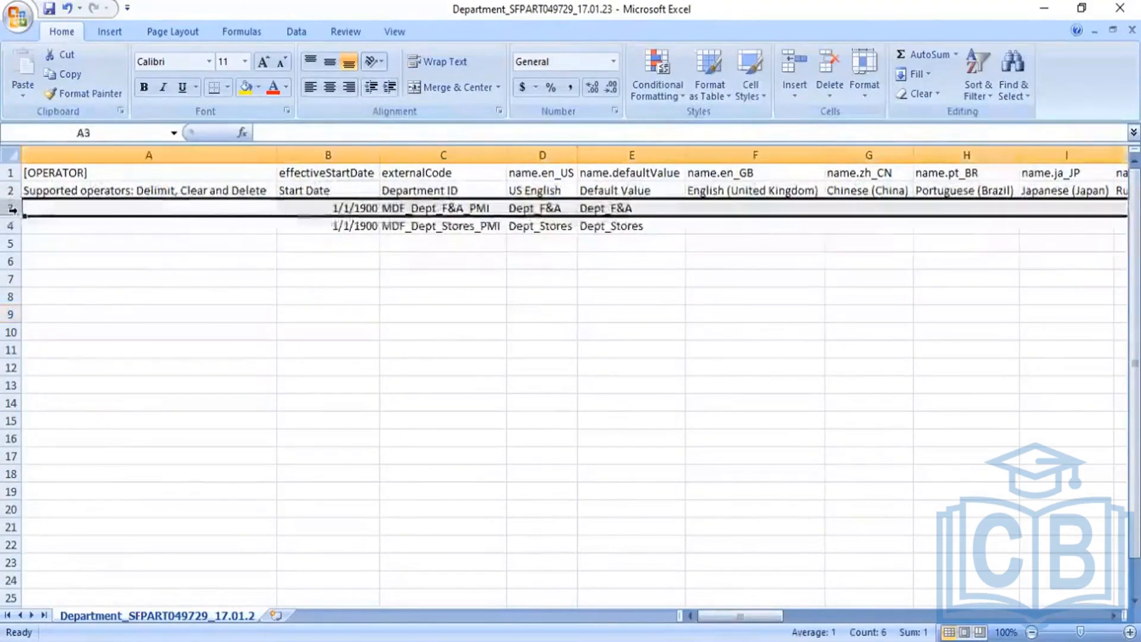
{"action": "key", "text": "shift+Down"}
{"action": "key", "text": "ctrl+c"}
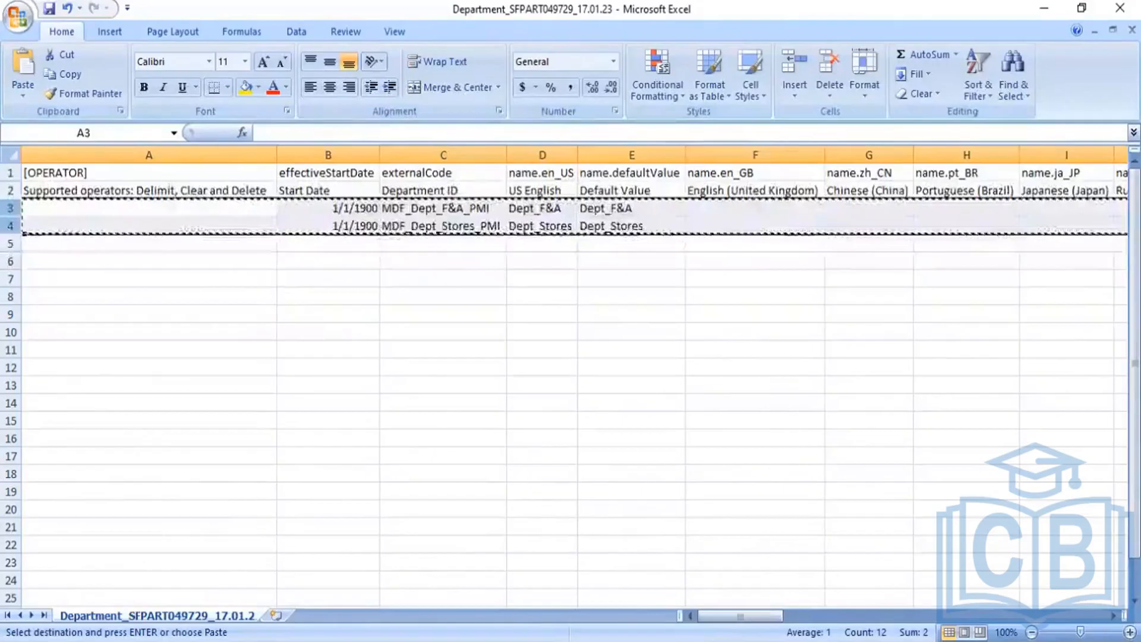
{"action": "key", "text": "alt+Tab"}
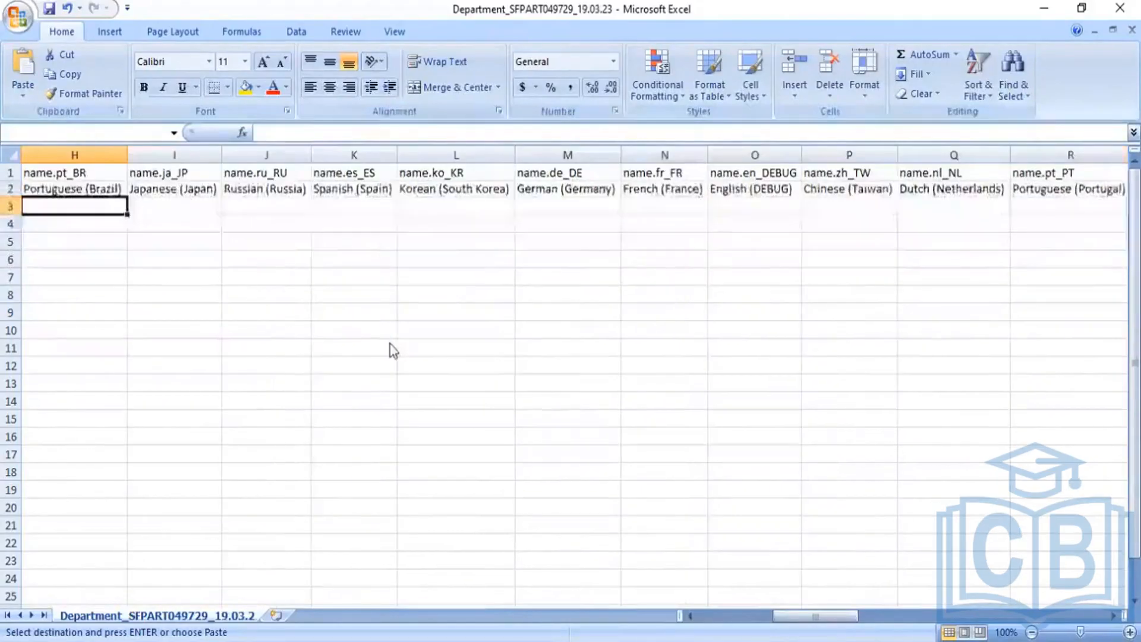
Paste the Dept_F&A and Dept_Stores rows into rows 3–4, retrying after a paste error
{"action": "key", "text": "ctrl+v"}
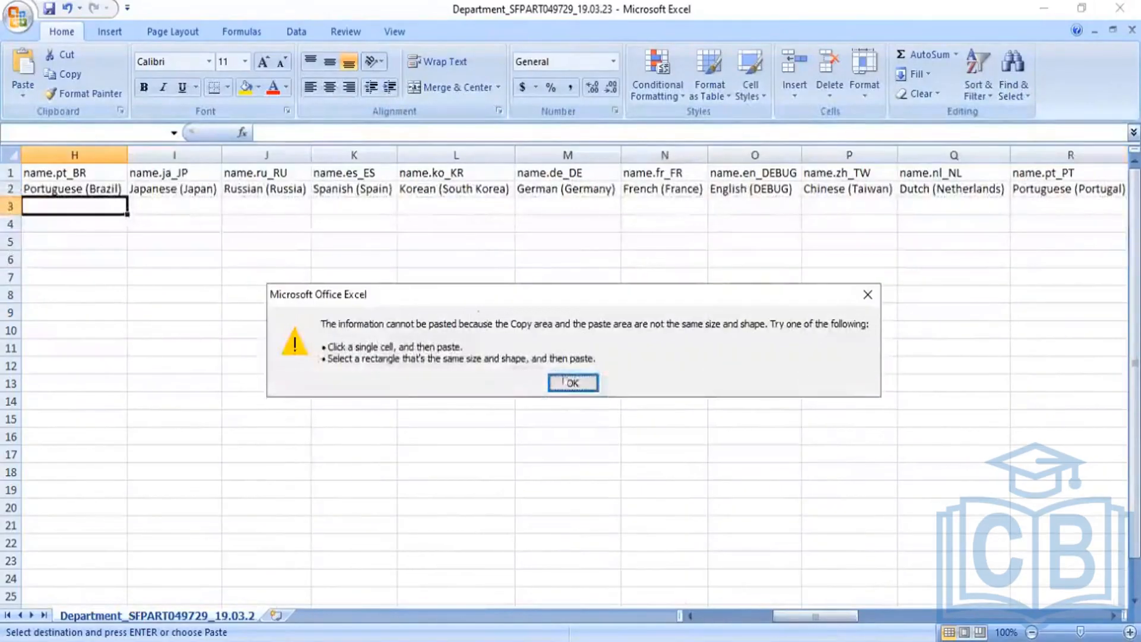
{"action": "left_click", "coordinate": [574, 385]}
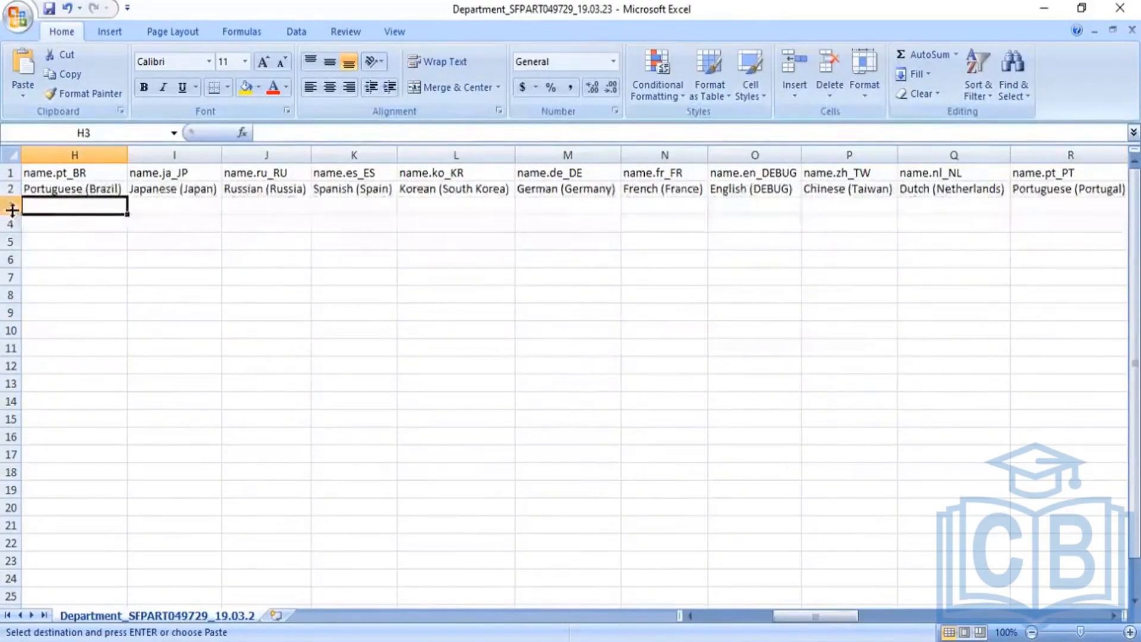
{"action": "key", "text": "Left"}
{"action": "key", "text": "Left"}
{"action": "key", "text": "Left"}
{"action": "key", "text": "Left"}
{"action": "key", "text": "Left"}
{"action": "key", "text": "Left"}
{"action": "key", "text": "Left"}
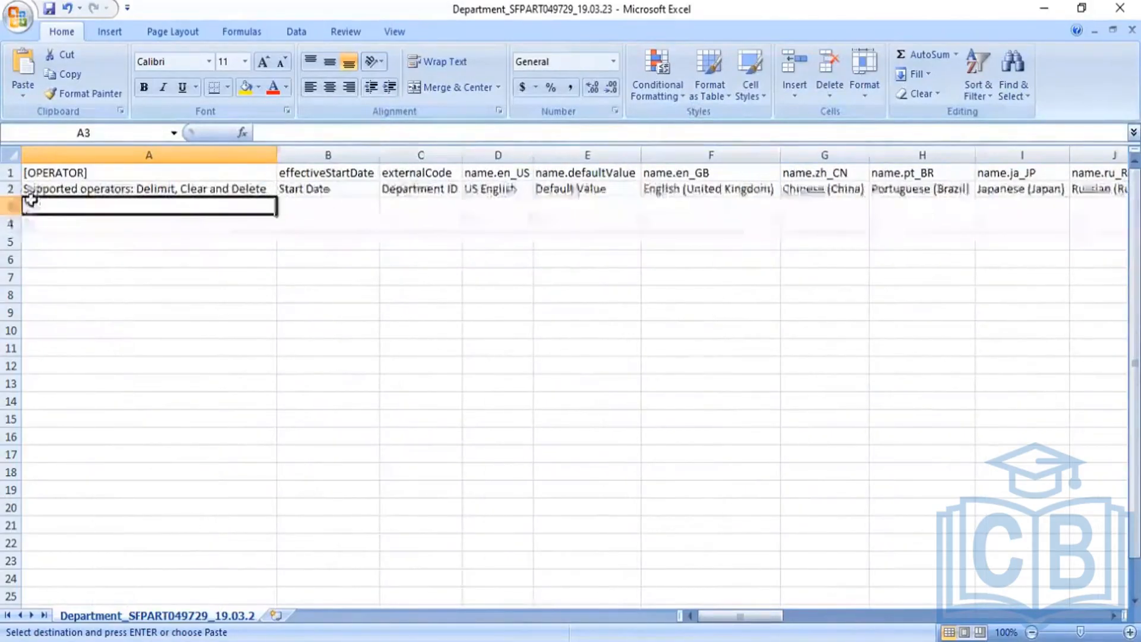
{"action": "key", "text": "ctrl+v"}
{"action": "left_click", "coordinate": [317, 293]}
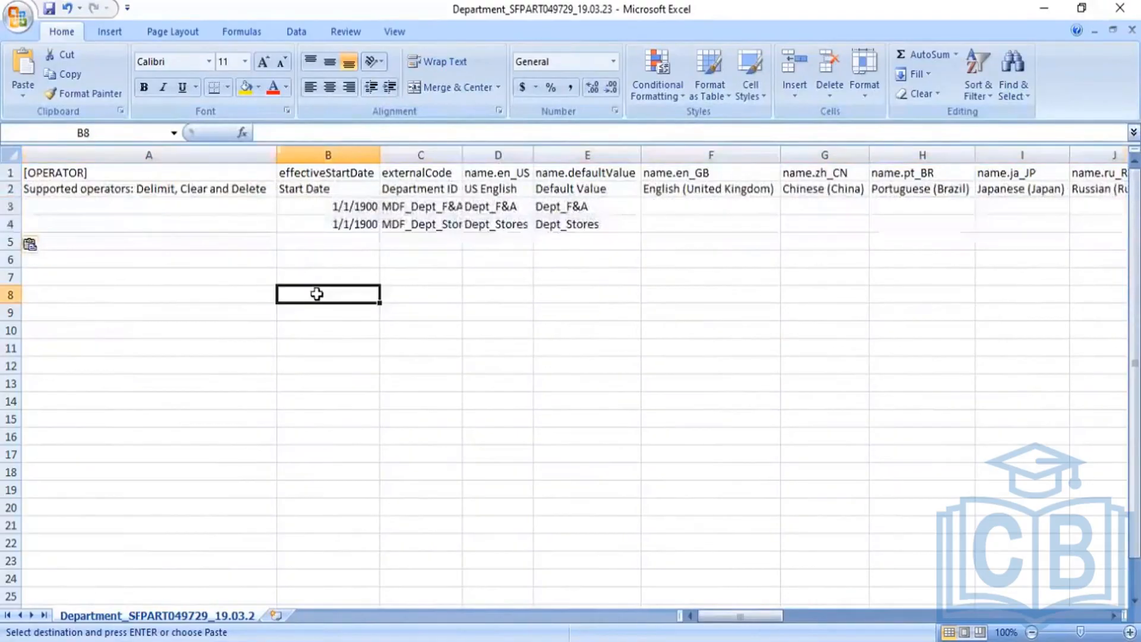
{"action": "left_click", "coordinate": [351, 207]}
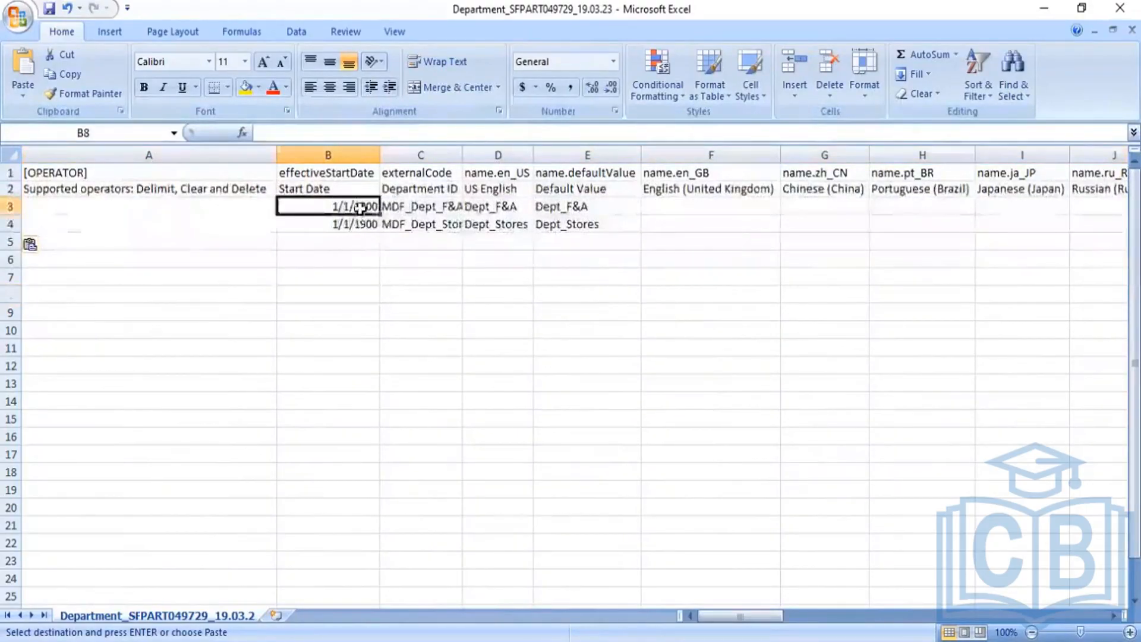
Keep the 1/1/1900 start date, widen column C, and enter Dept_Admin_PMI as the first ID
{"action": "left_click", "coordinate": [265, 133]}
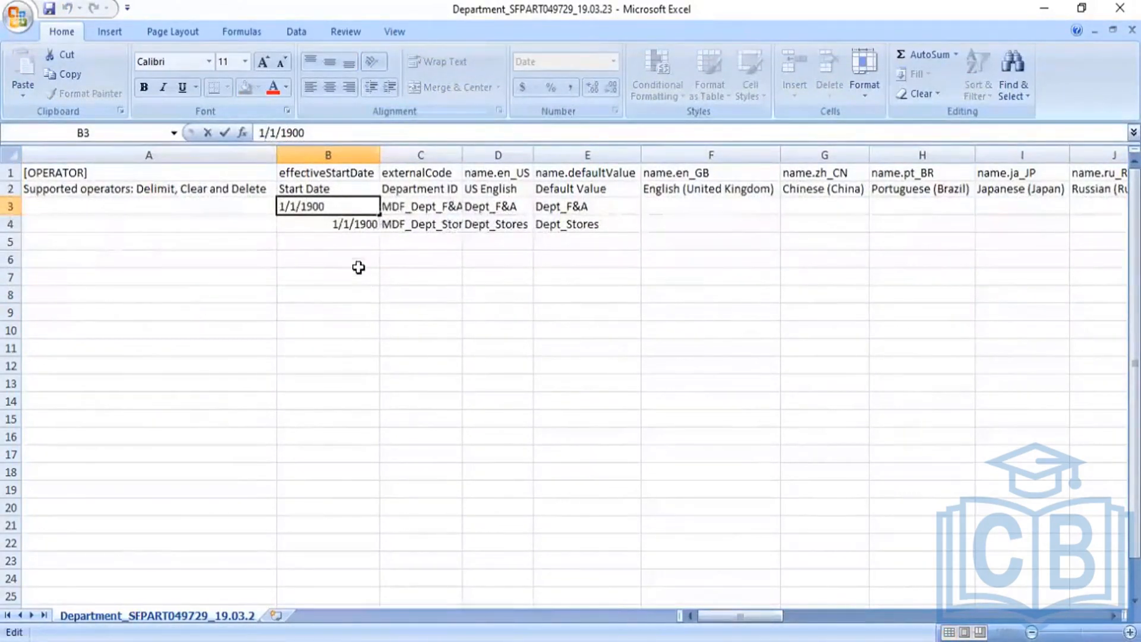
{"action": "left_click", "coordinate": [358, 224]}
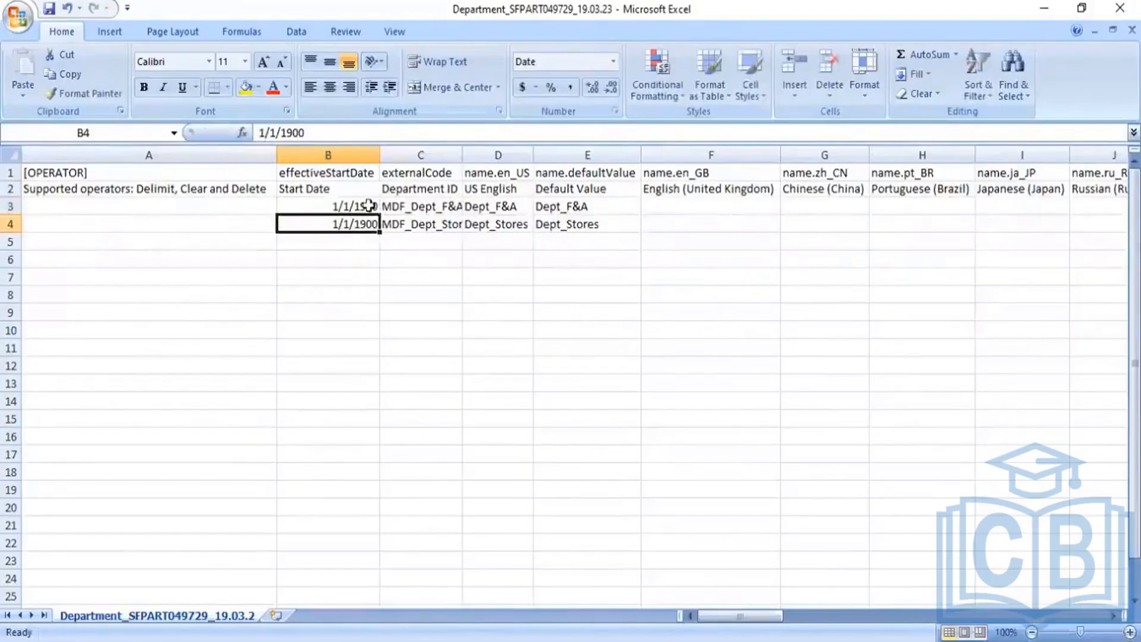
{"action": "left_click", "coordinate": [429, 208]}
{"action": "double_click", "coordinate": [463, 153]}
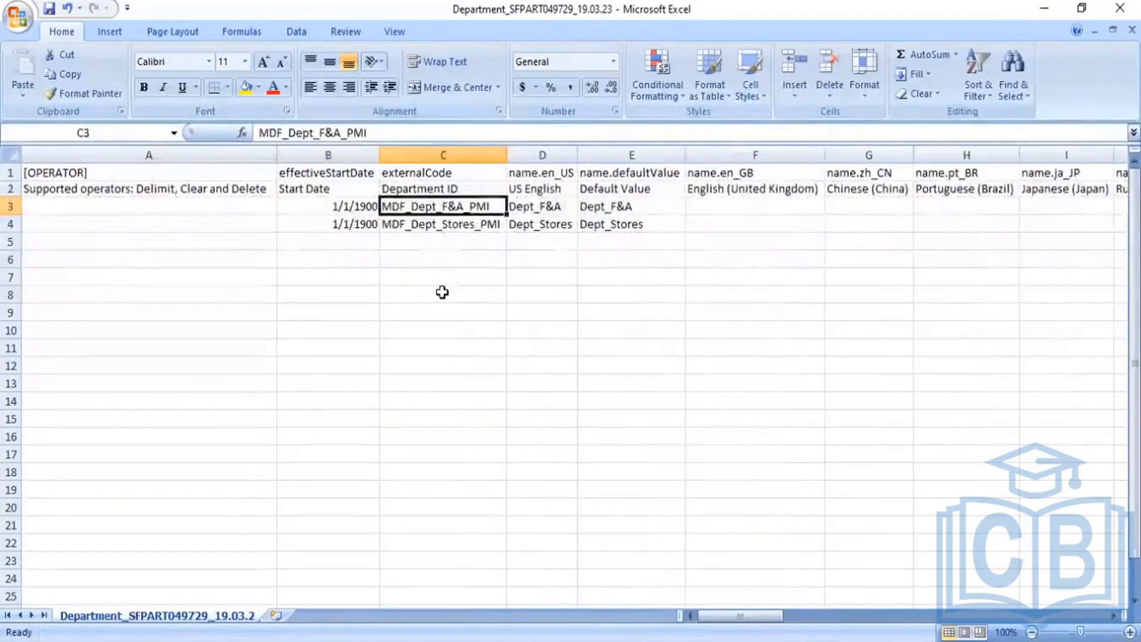
{"action": "type", "text": "DPE"}
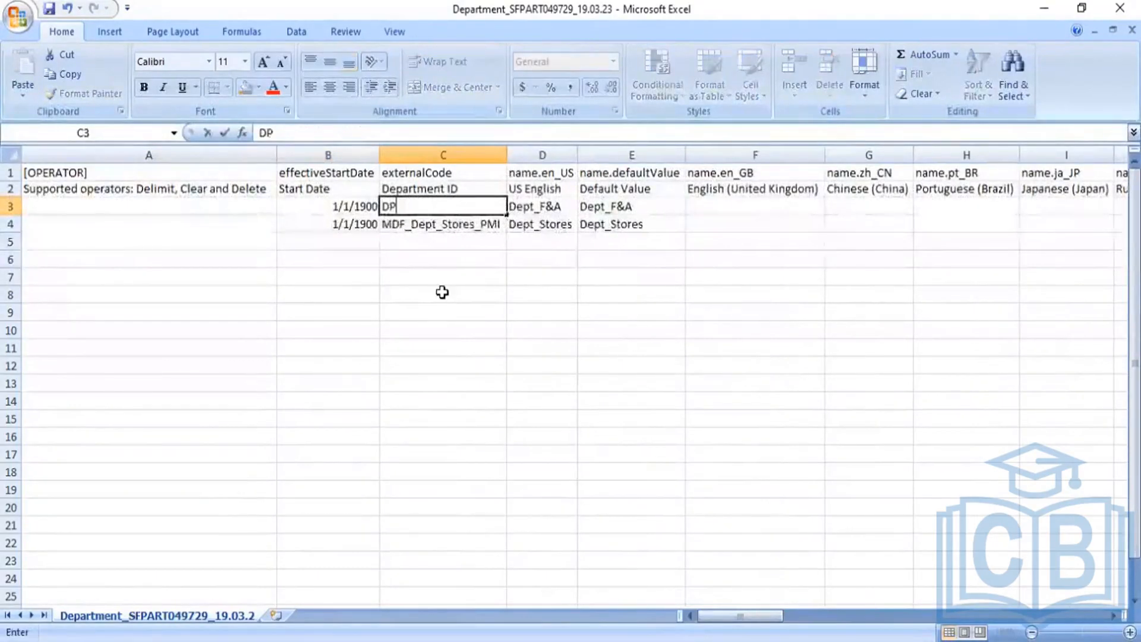
{"action": "key", "text": "BackSpace"}
{"action": "key", "text": "BackSpace"}
{"action": "key", "text": "BackSpace"}
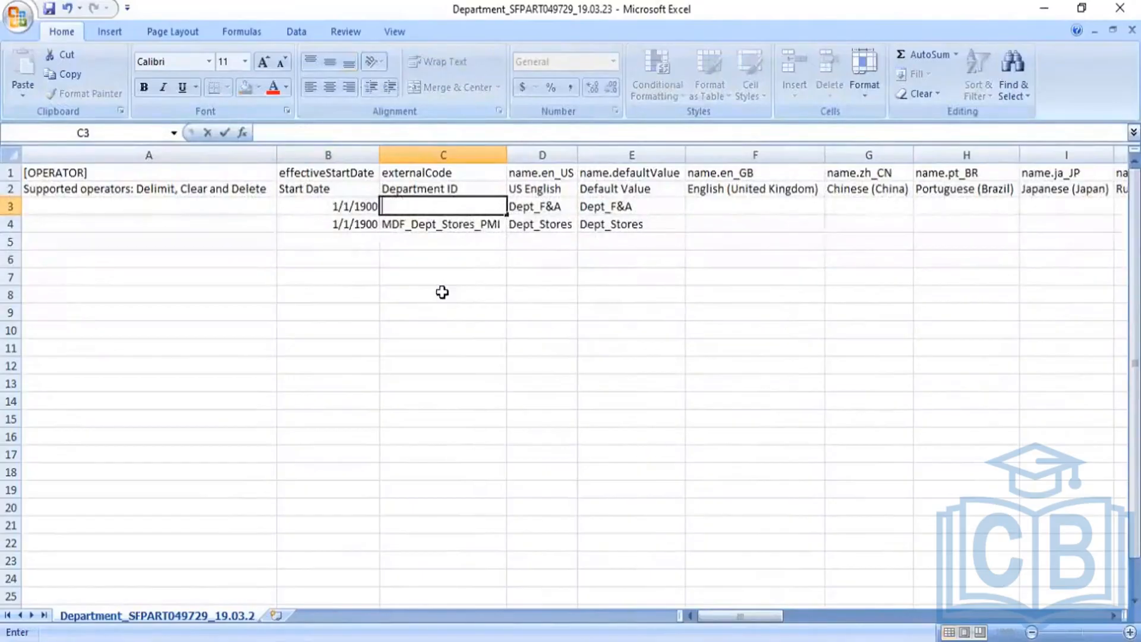
{"action": "type", "text": "Dept_"}
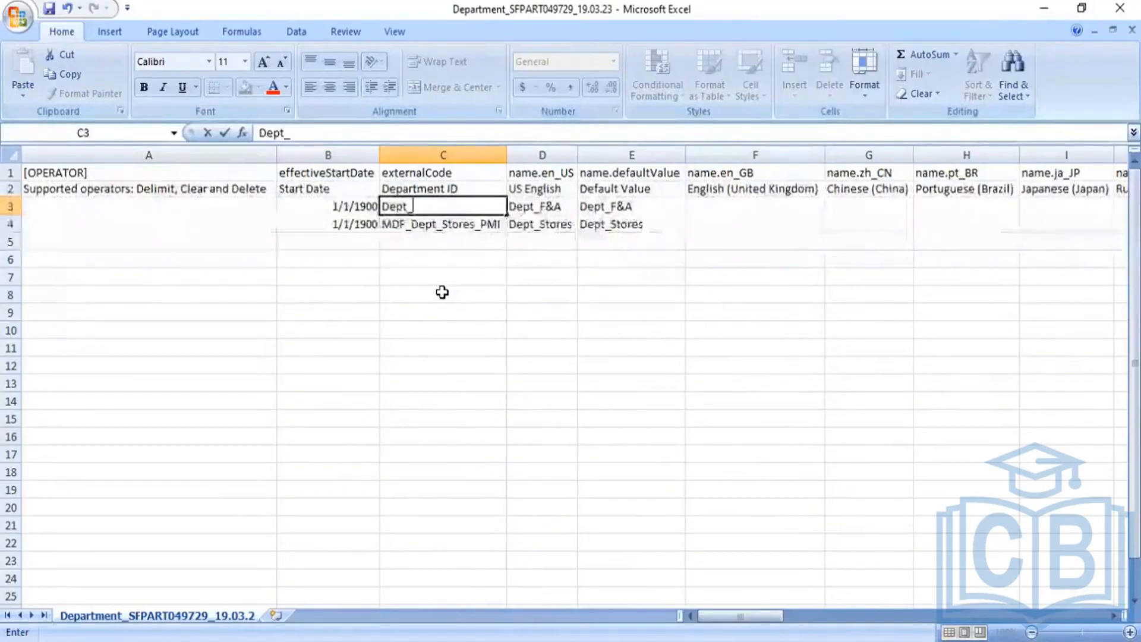
{"action": "type", "text": "Ad"}
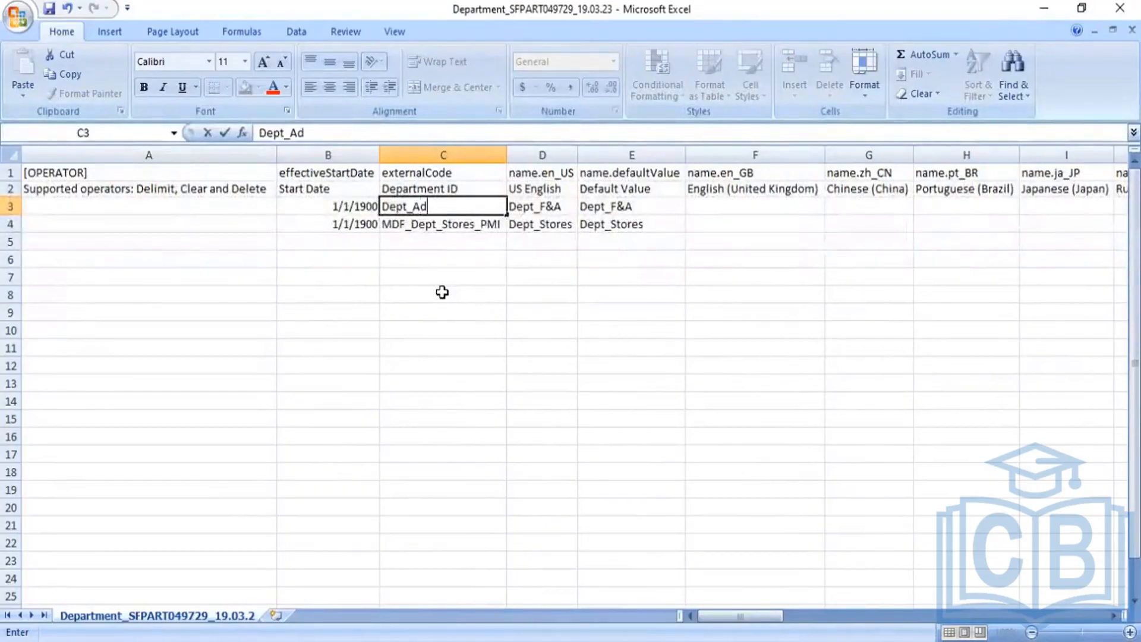
{"action": "type", "text": "mi"}
{"action": "key", "text": "BackSpace"}
{"action": "type", "text": "min"}
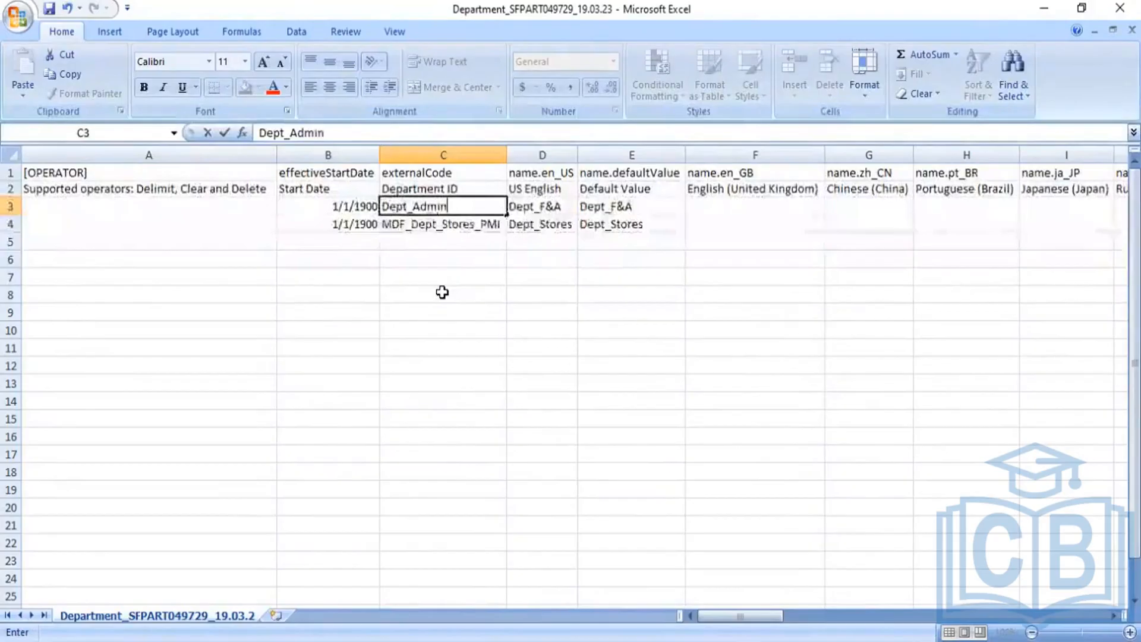
{"action": "type", "text": "_PMI"}
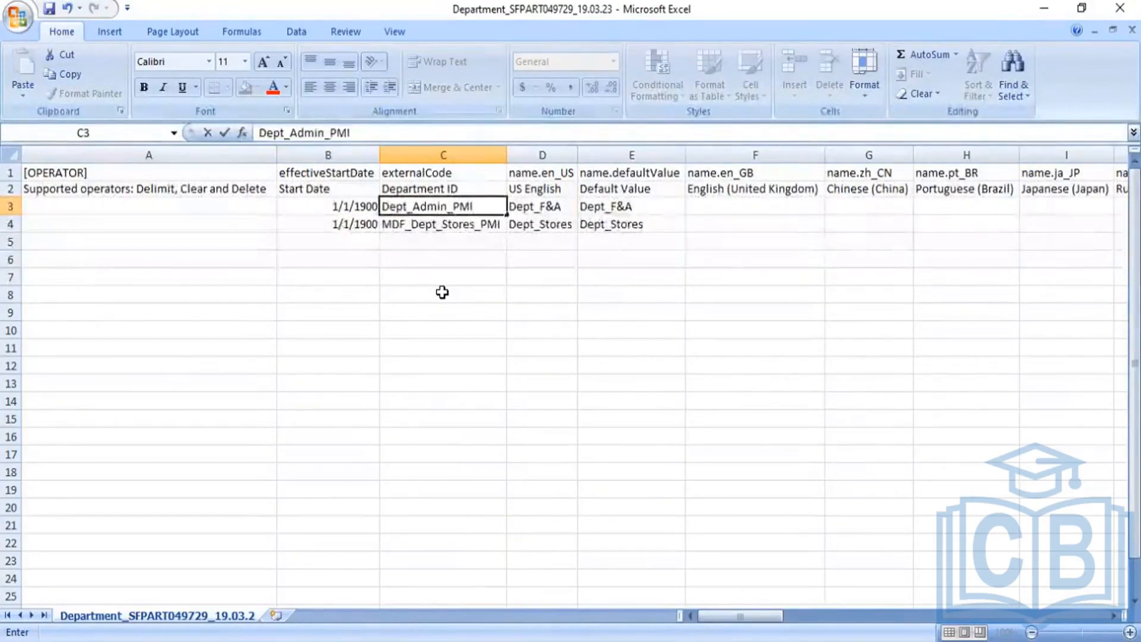
Set Dept_Admin as row 3's US English name and copy it into name.defaultValue
{"action": "left_click", "coordinate": [547, 208]}
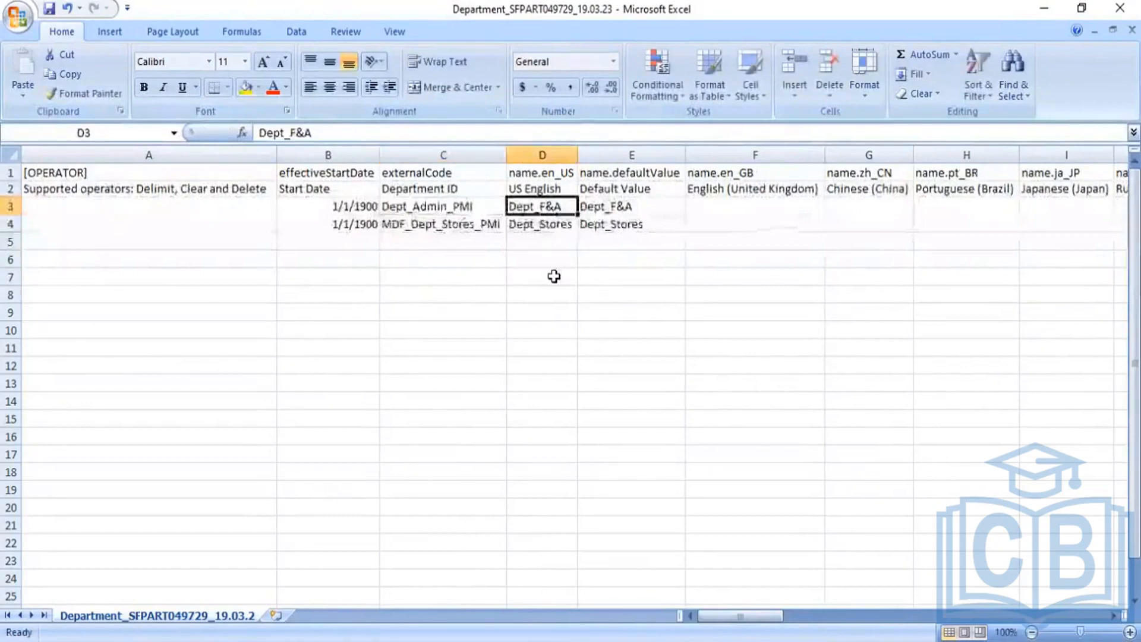
{"action": "type", "text": "Dept_"}
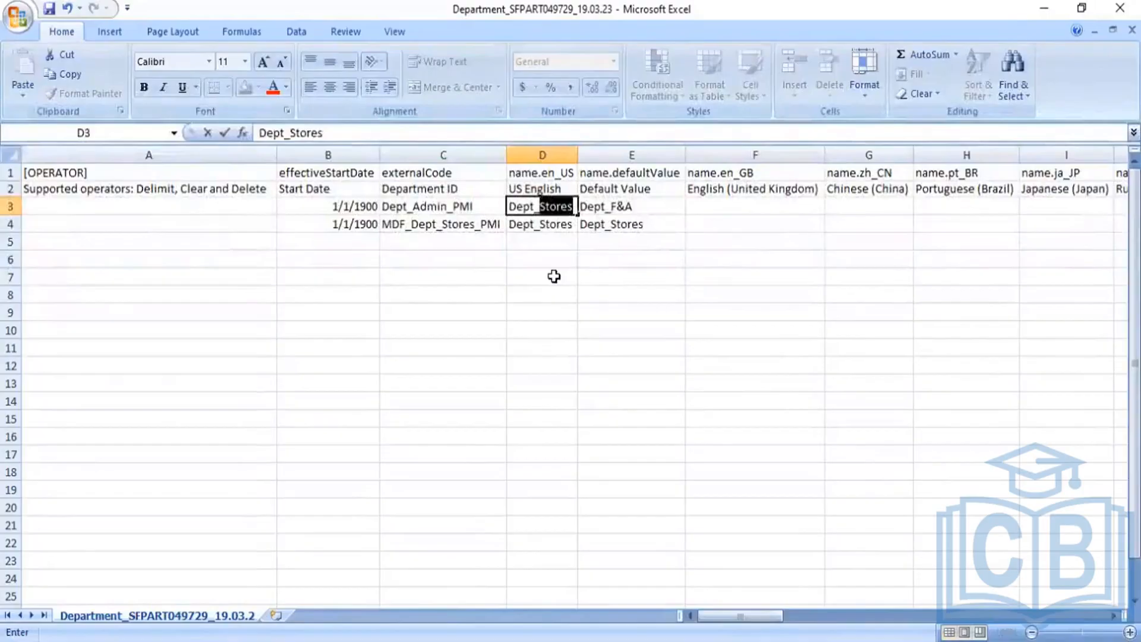
{"action": "type", "text": "Admin"}
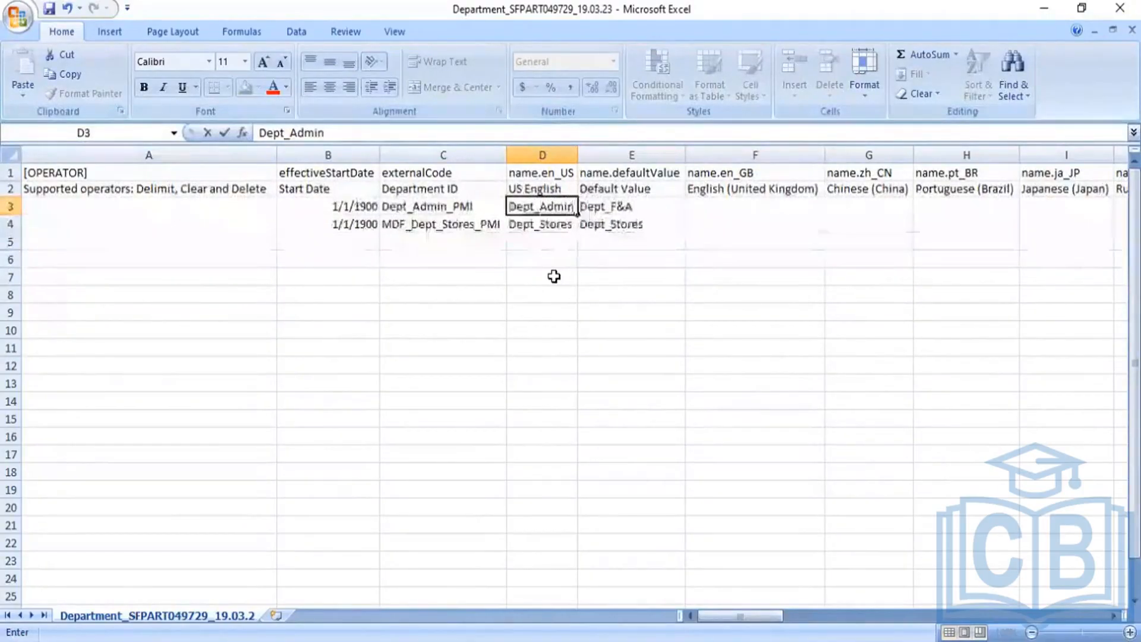
{"action": "key", "text": "Tab"}
{"action": "key", "text": "Left"}
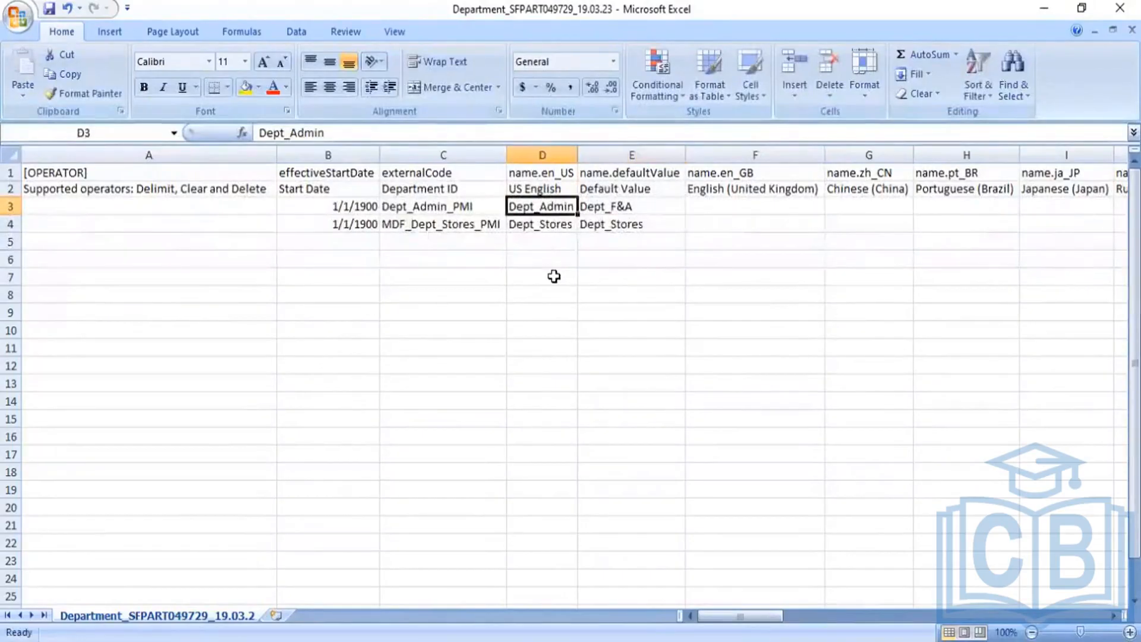
{"action": "key", "text": "ctrl+c"}
{"action": "key", "text": "Right"}
{"action": "key", "text": "ctrl+v"}
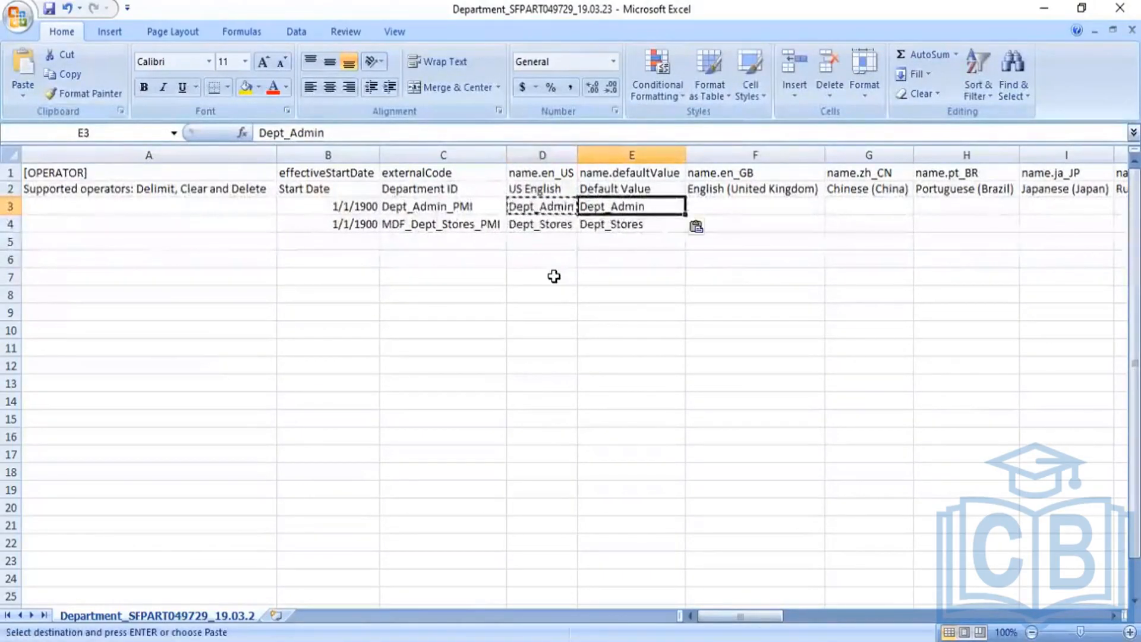
Enter Dept_Sales_PMI as the second department ID in row 4
{"action": "key", "text": "Left"}
{"action": "key", "text": "Left"}
{"action": "key", "text": "Down"}
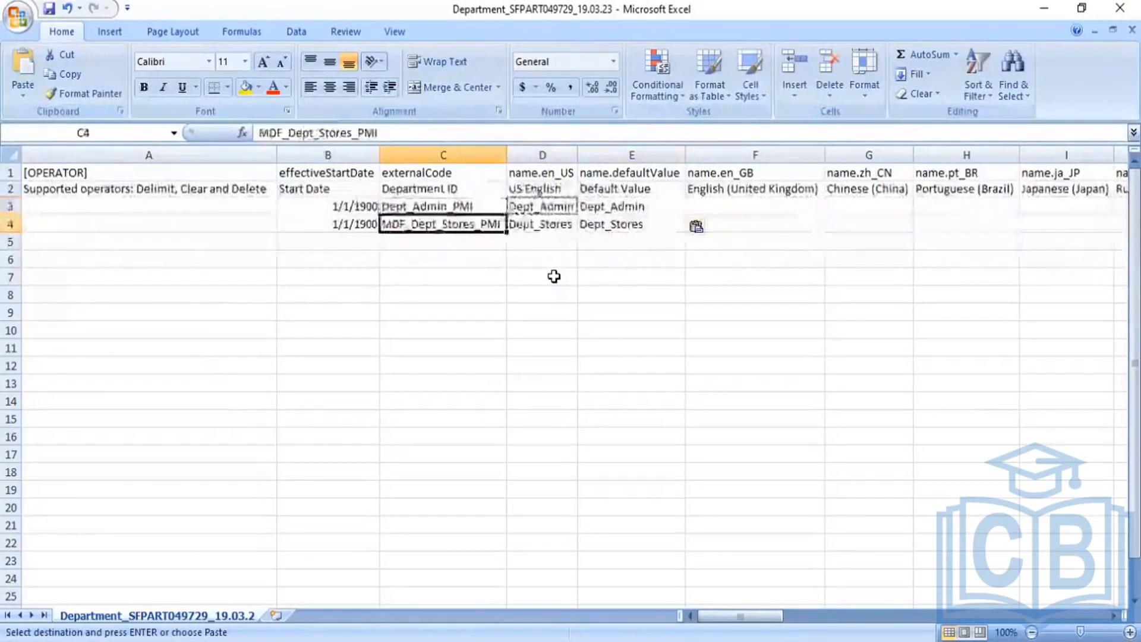
{"action": "type", "text": "Dept"}
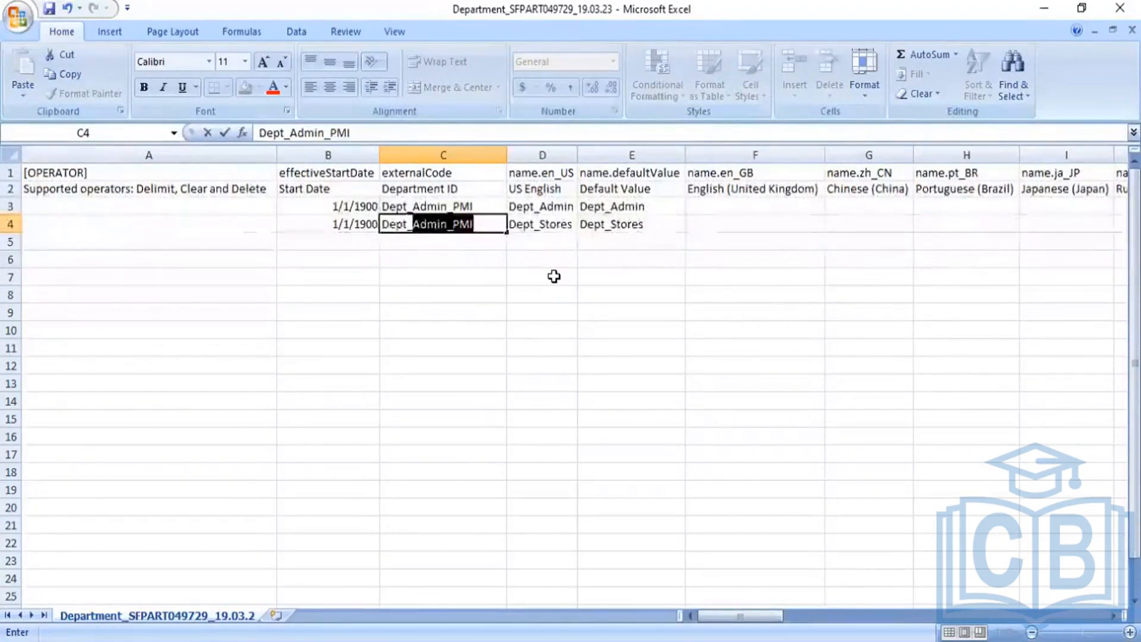
{"action": "type", "text": "_Sale"}
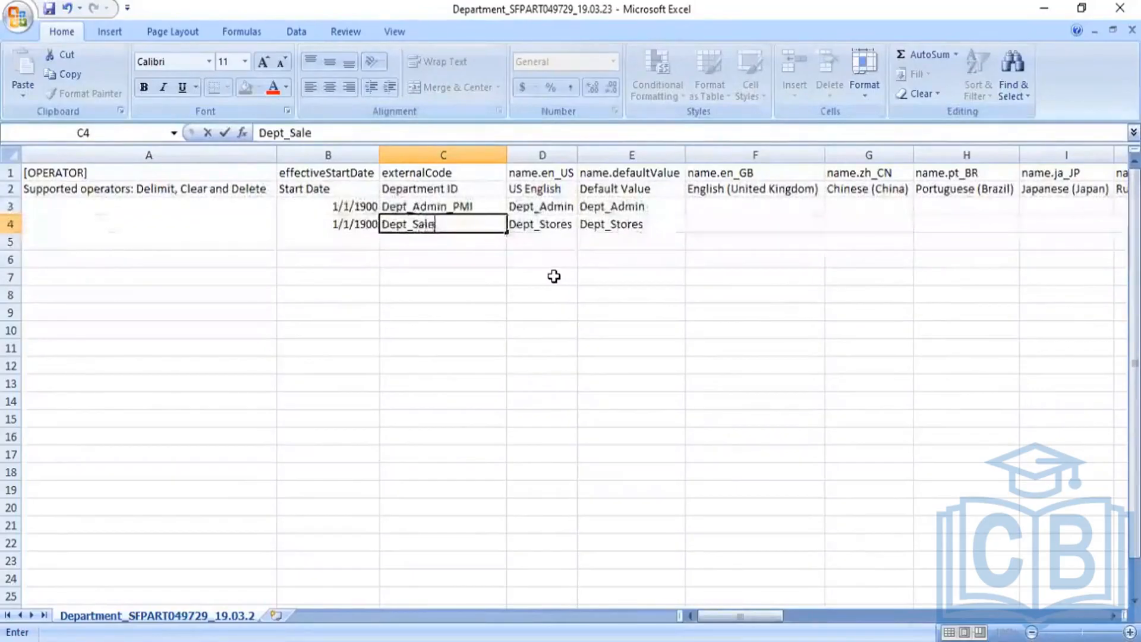
{"action": "type", "text": "s_PMI"}
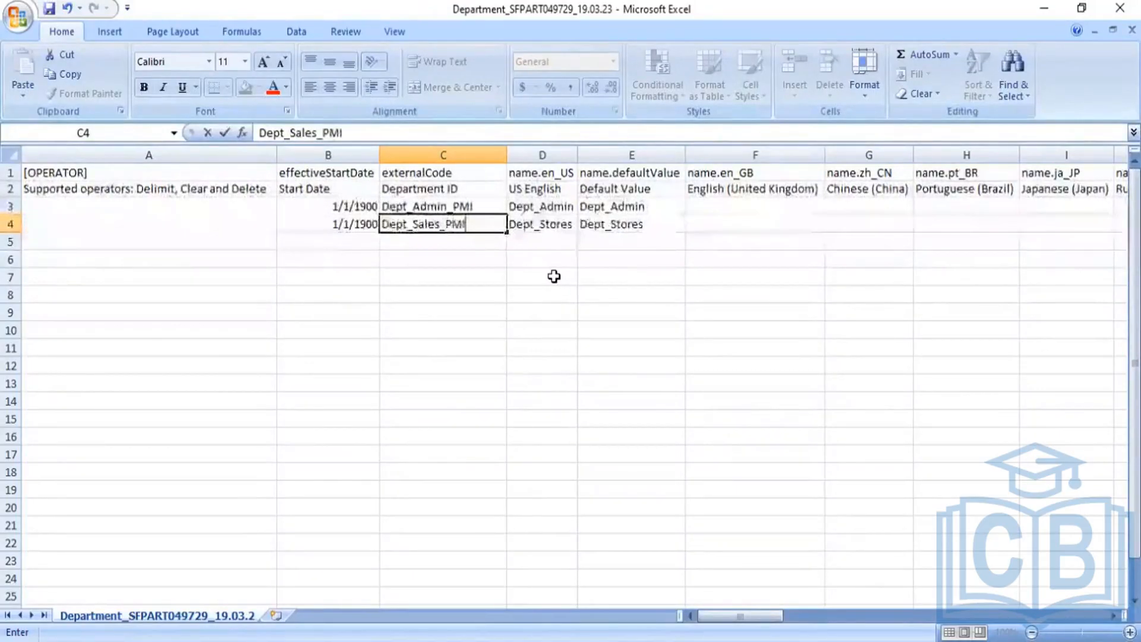
{"action": "key", "text": "Tab"}
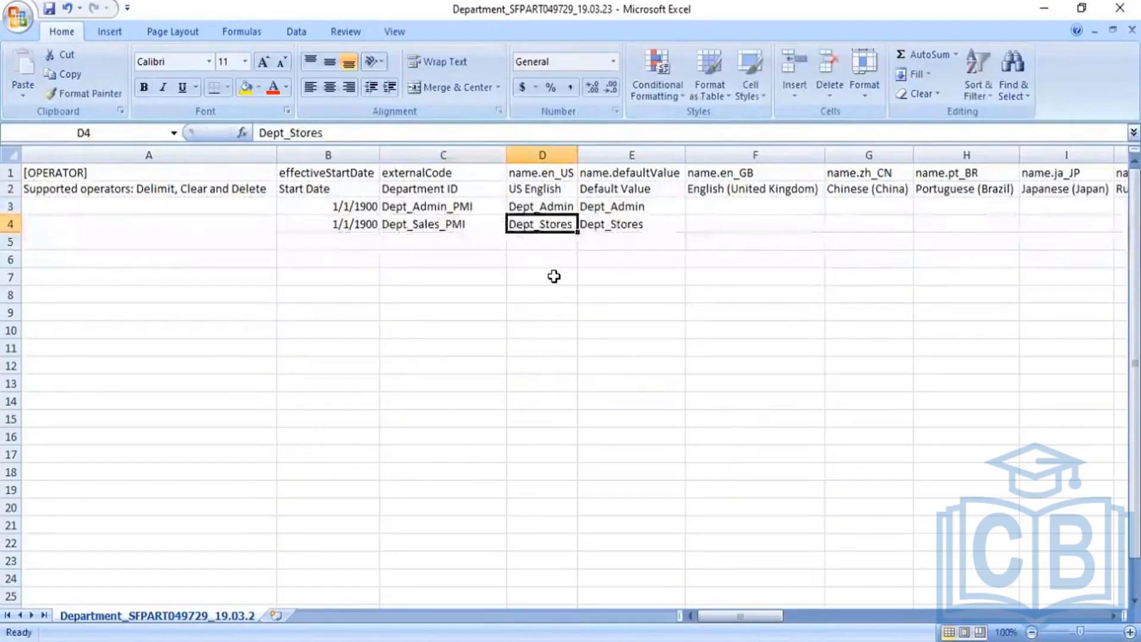
Set Dept_Sales as row 4's US English name and default value
{"action": "type", "text": "Dep"}
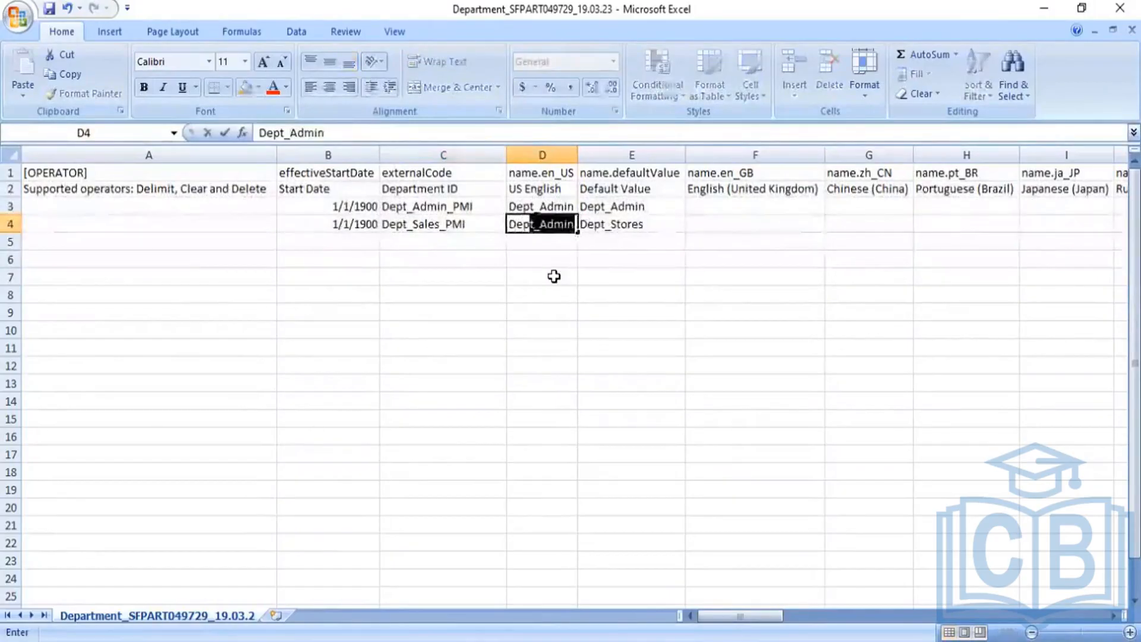
{"action": "type", "text": "t_Sales"}
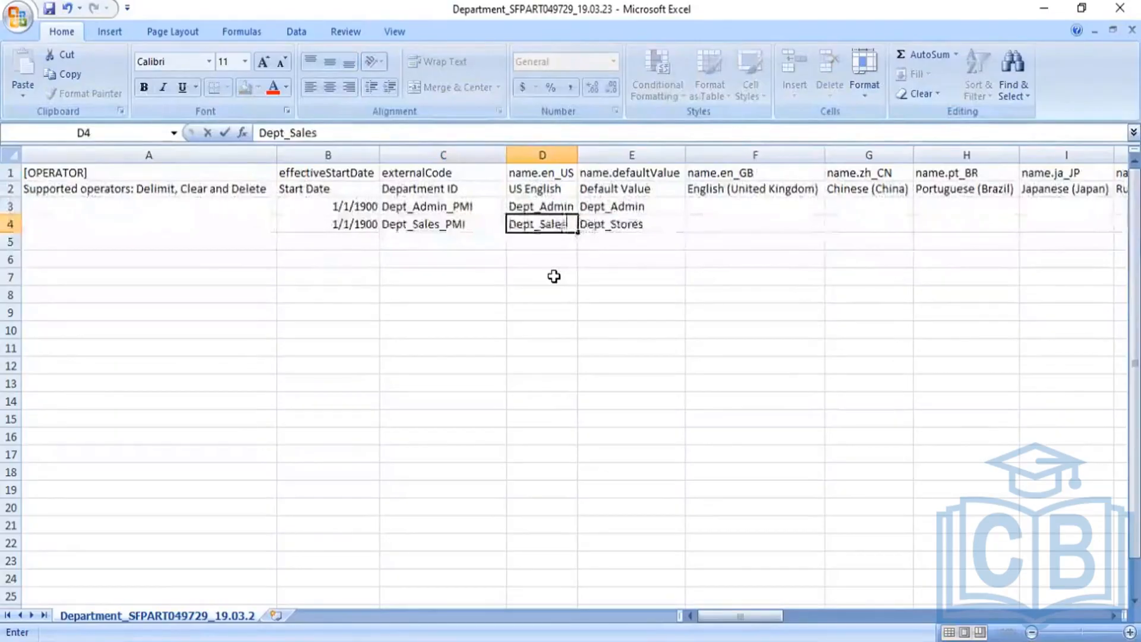
{"action": "key", "text": "Tab"}
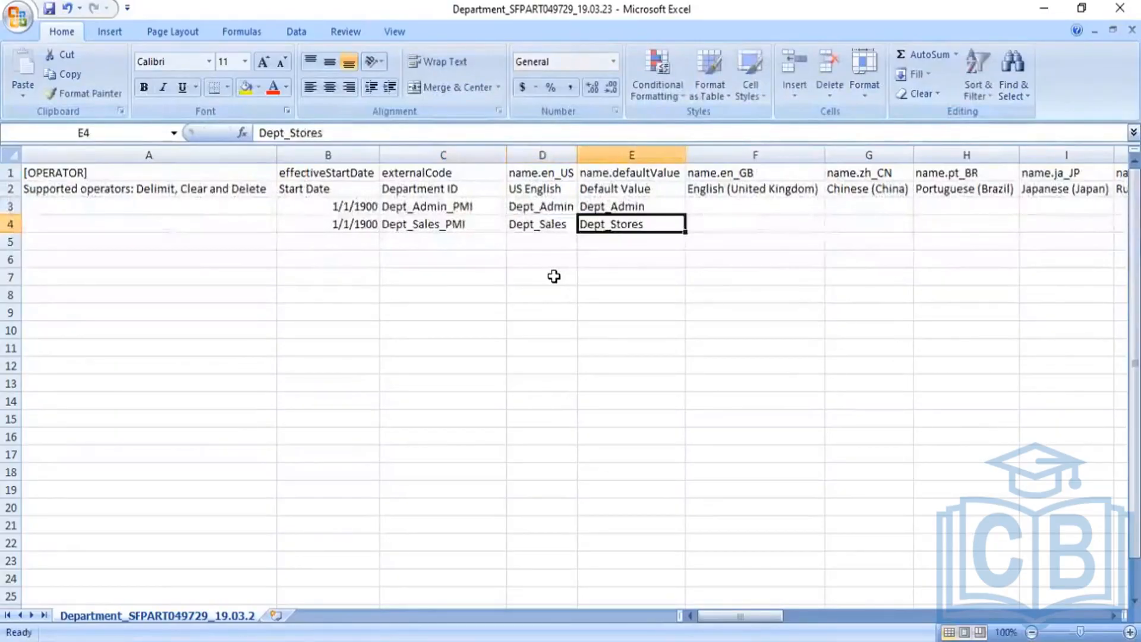
{"action": "key", "text": "Left"}
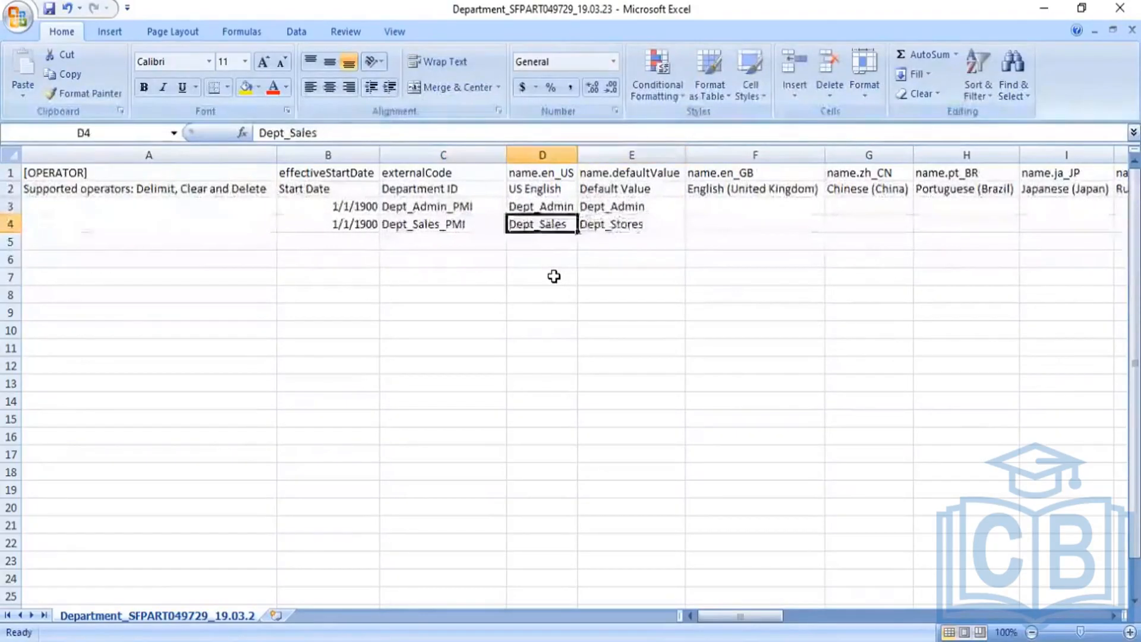
{"action": "key", "text": "ctrl+c"}
{"action": "key", "text": "Right"}
{"action": "key", "text": "ctrl+v"}
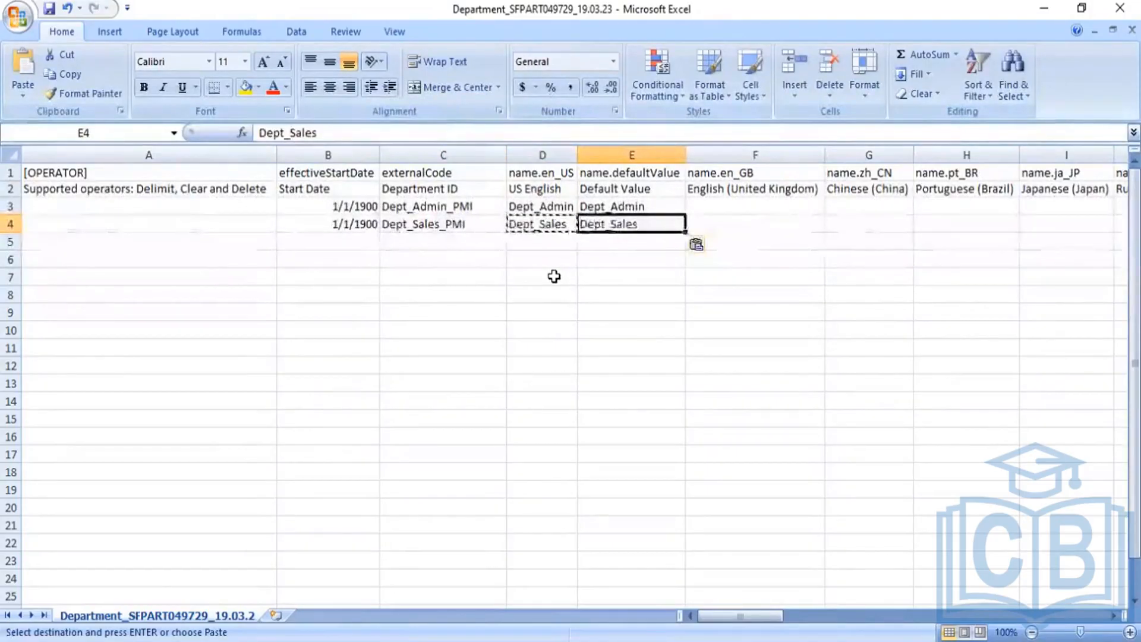
{"action": "key", "text": "Right"}
{"action": "key", "text": "Right"}
{"action": "key", "text": "Right"}
{"action": "key", "text": "Right"}
{"action": "key", "text": "Right"}
{"action": "key", "text": "Right"}
{"action": "key", "text": "Right"}
{"action": "key", "text": "Right"}
{"action": "key", "text": "Right"}
{"action": "key", "text": "Right"}
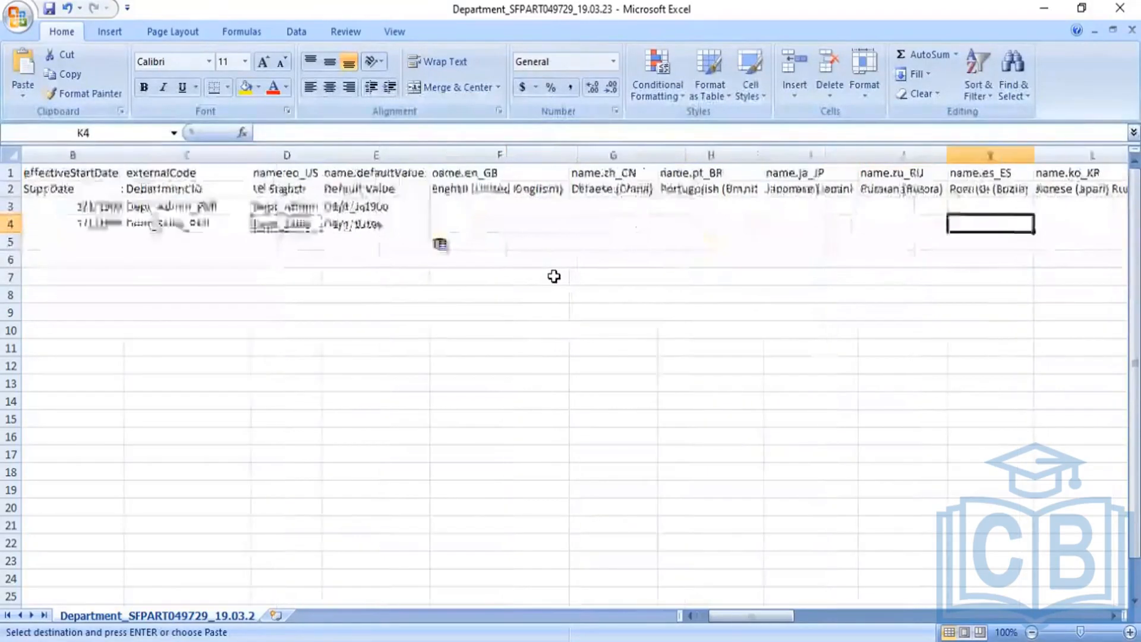
{"action": "key", "text": "Right"}
{"action": "key", "text": "Right"}
{"action": "key", "text": "Right"}
{"action": "key", "text": "Right"}
{"action": "key", "text": "Right"}
{"action": "key", "text": "Right"}
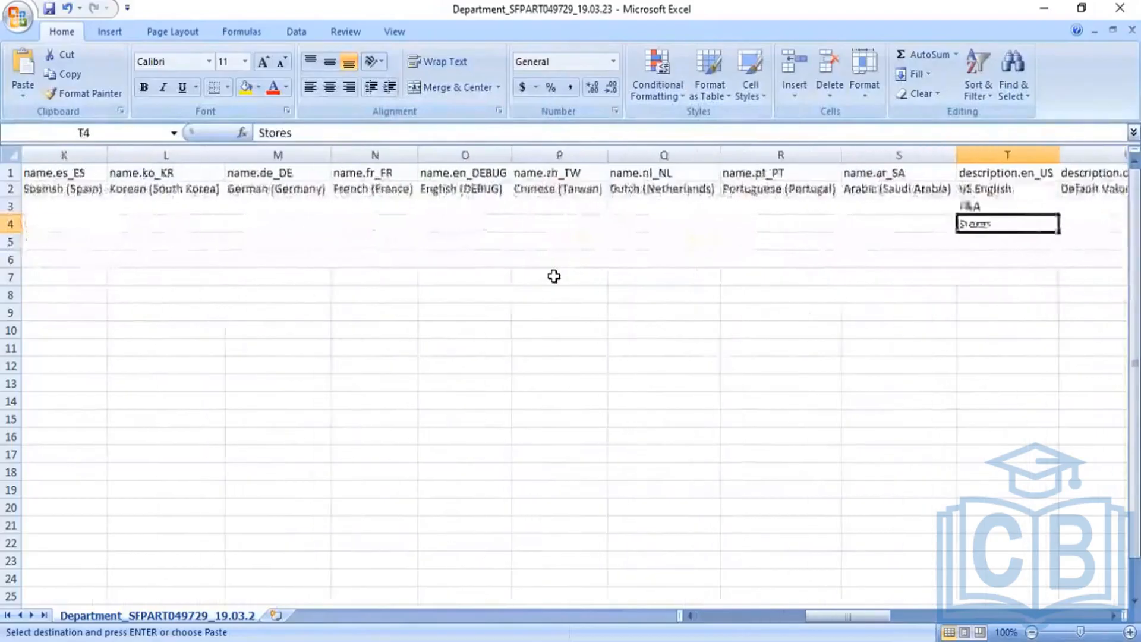
Change the US English descriptions to Admin in T3 and Sales in T4
{"action": "key", "text": "Up"}
{"action": "key", "text": "Left"}
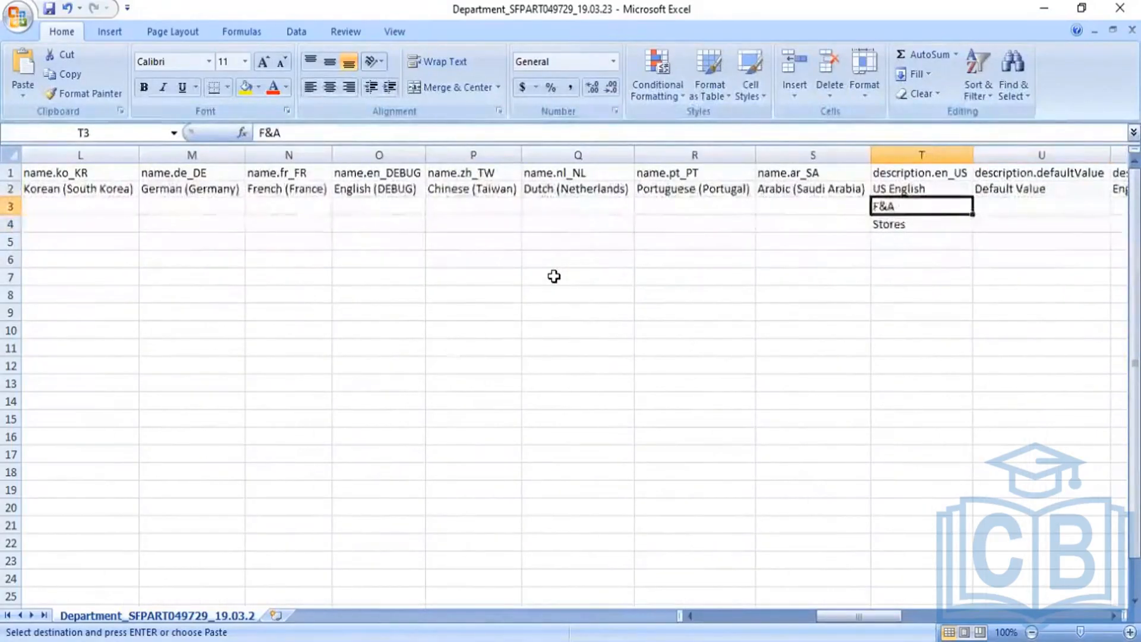
{"action": "type", "text": "Admin"}
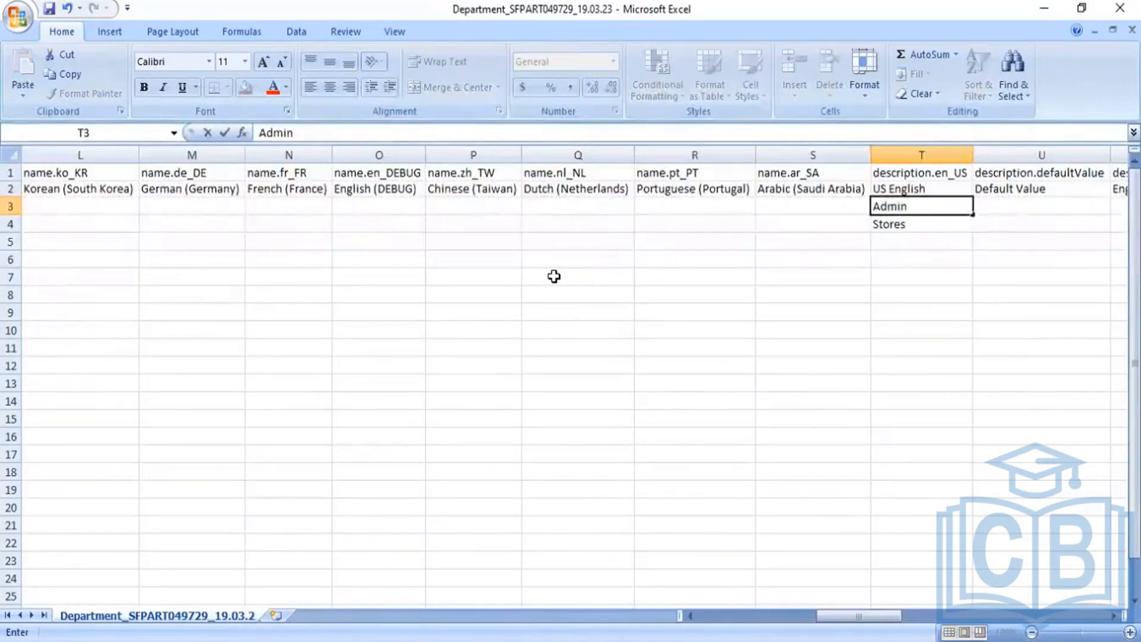
{"action": "key", "text": "Return"}
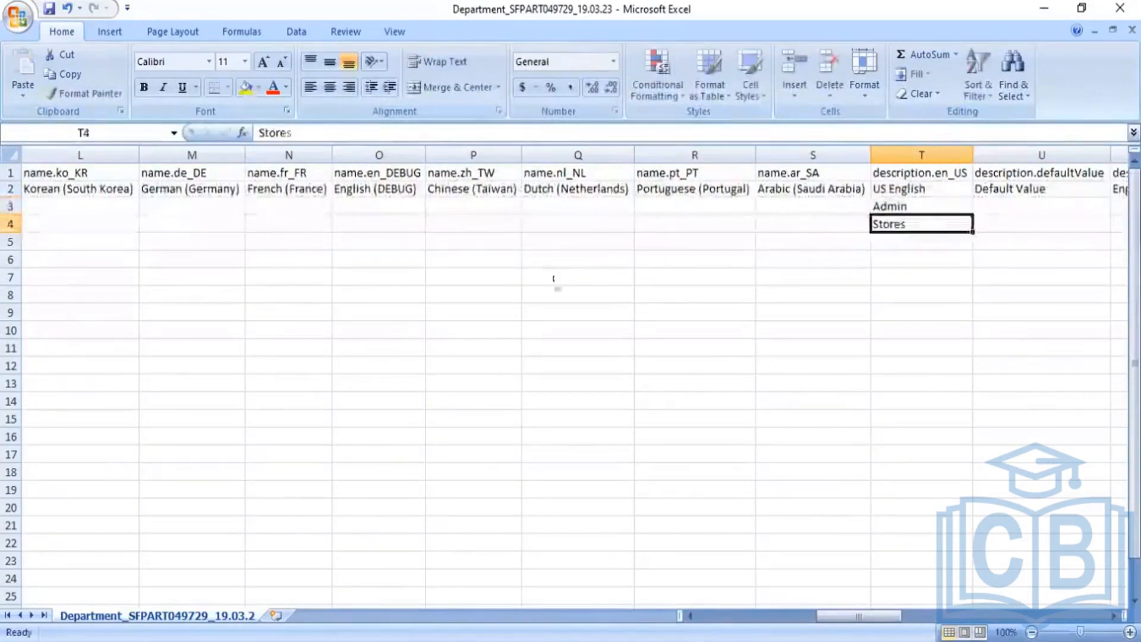
{"action": "type", "text": "Sales"}
{"action": "key", "text": "Tab"}
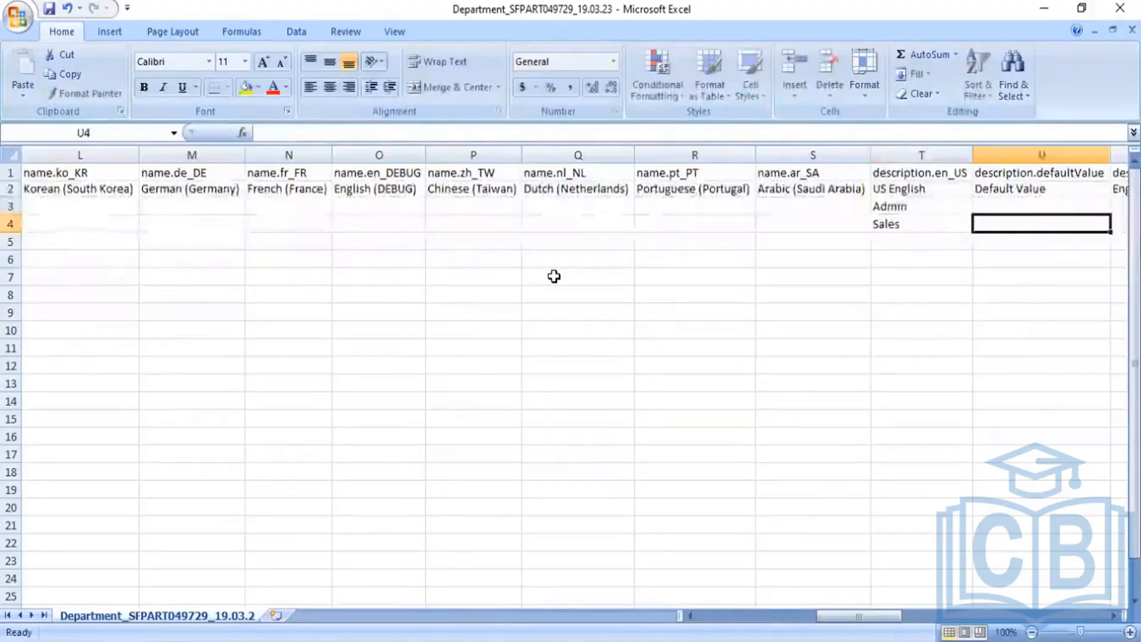
Check effectiveStatus A in both rows and the later columns, returning to A3
{"action": "key", "text": "Right"}
{"action": "key", "text": "Right"}
{"action": "key", "text": "Right"}
{"action": "key", "text": "Right"}
{"action": "key", "text": "Right"}
{"action": "key", "text": "Right"}
{"action": "key", "text": "Right"}
{"action": "key", "text": "Right"}
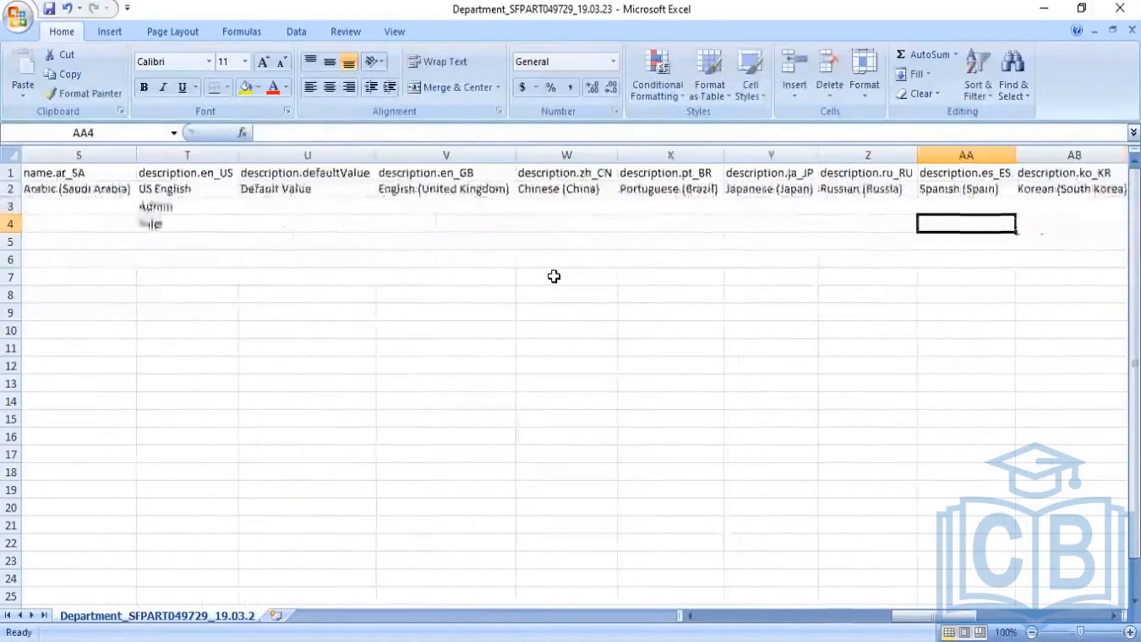
{"action": "key", "text": "Up"}
{"action": "key", "text": "Right"}
{"action": "key", "text": "Right"}
{"action": "key", "text": "Right"}
{"action": "key", "text": "Right"}
{"action": "key", "text": "Right"}
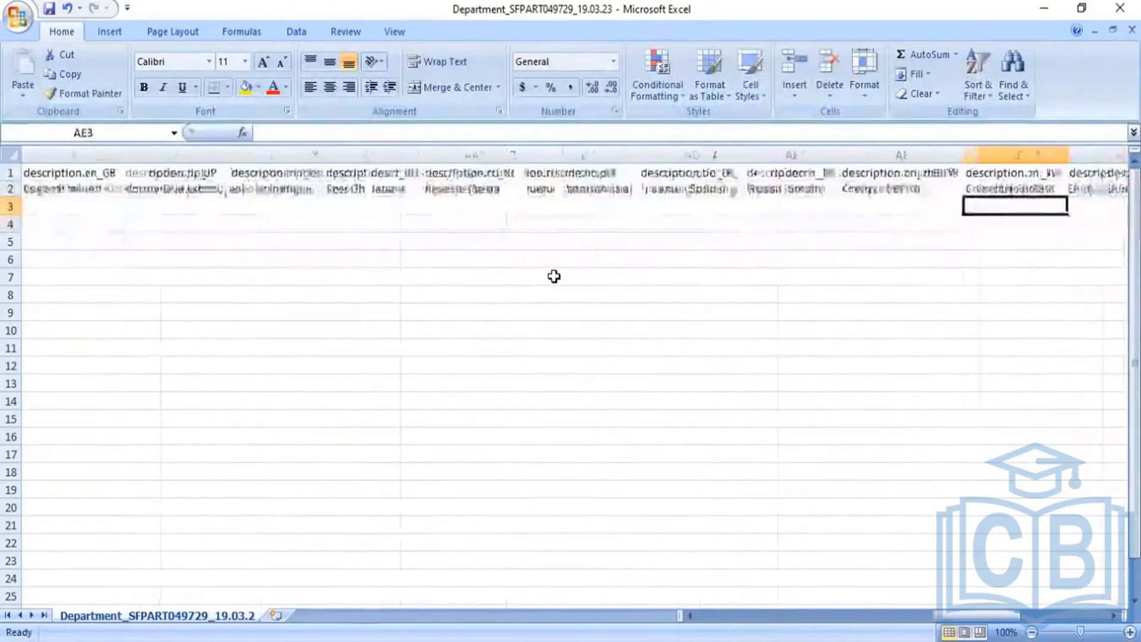
{"action": "key", "text": "Right"}
{"action": "key", "text": "Right"}
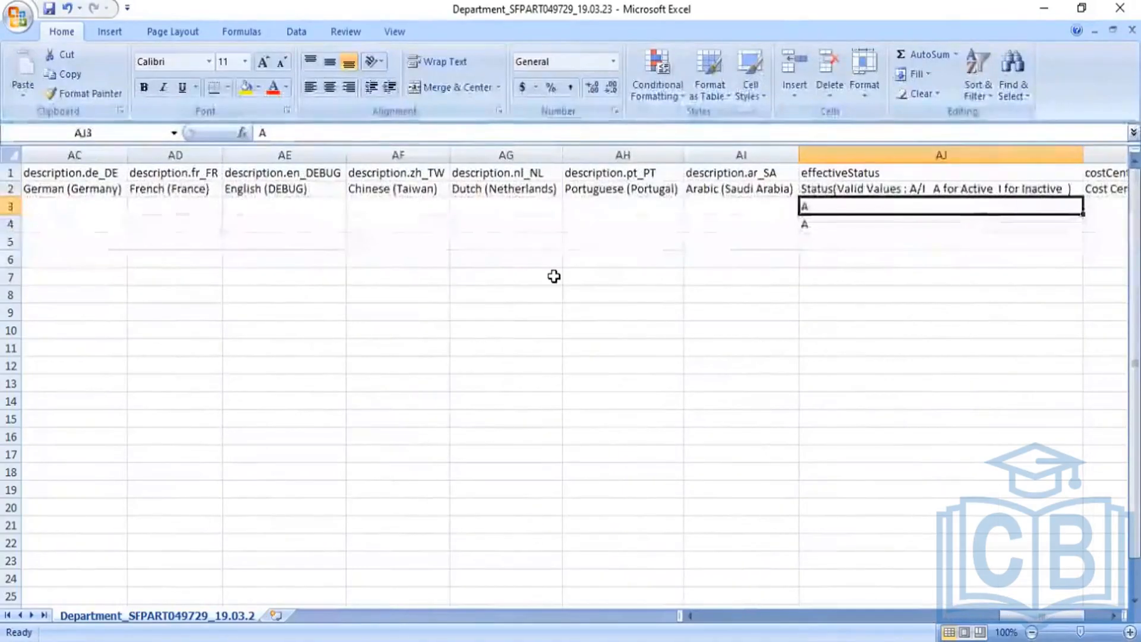
{"action": "key", "text": "Down"}
{"action": "key", "text": "Right"}
{"action": "key", "text": "Right"}
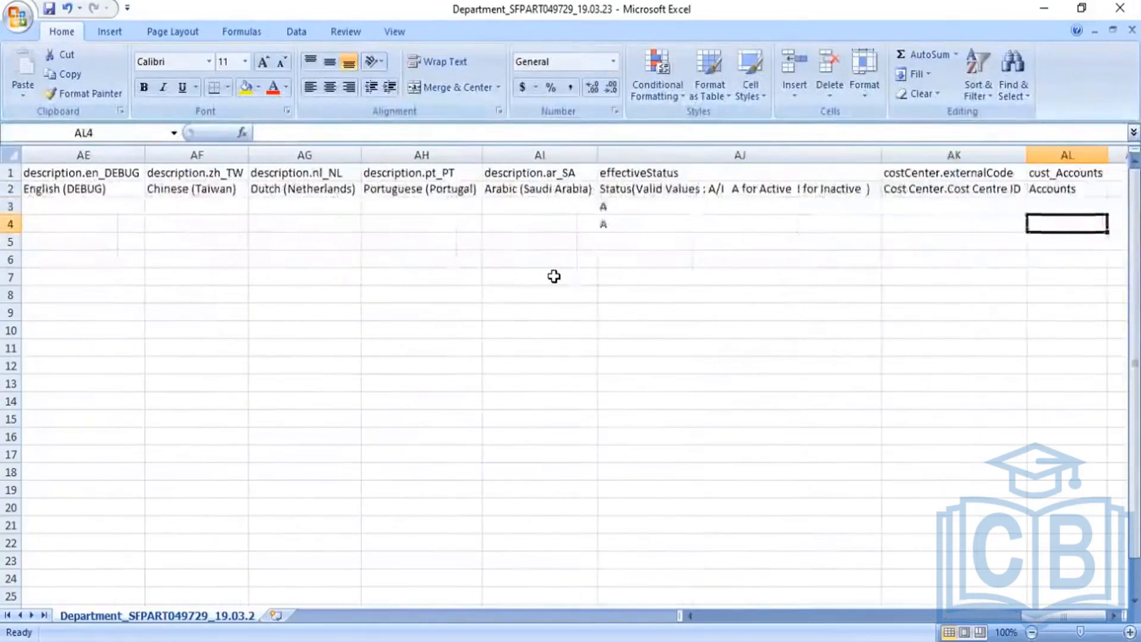
{"action": "key", "text": "Up"}
{"action": "key", "text": "Left"}
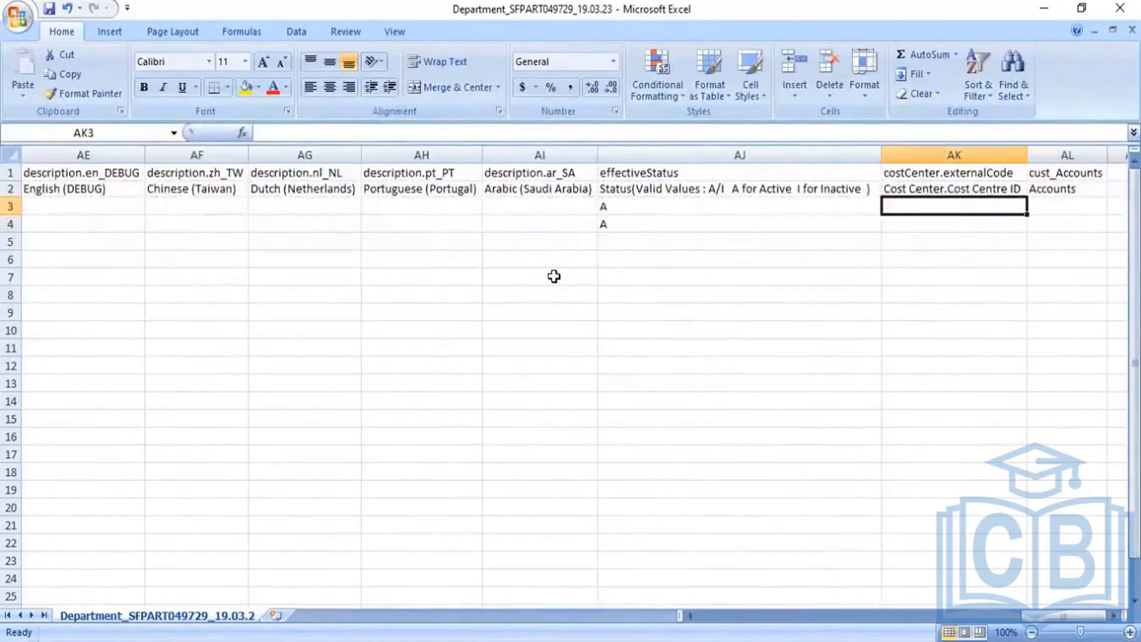
{"action": "key", "text": "Left"}
{"action": "key", "text": "Left"}
{"action": "key", "text": "Left"}
{"action": "key", "text": "Left"}
{"action": "key", "text": "Left"}
{"action": "key", "text": "Left"}
{"action": "key", "text": "Left"}
{"action": "key", "text": "Left"}
{"action": "key", "text": "Left"}
{"action": "key", "text": "Left"}
{"action": "key", "text": "Left"}
{"action": "key", "text": "Left"}
{"action": "key", "text": "Left"}
{"action": "key", "text": "Left"}
{"action": "key", "text": "Left"}
{"action": "key", "text": "Left"}
{"action": "key", "text": "Left"}
{"action": "key", "text": "Left"}
{"action": "key", "text": "Left"}
{"action": "key", "text": "Left"}
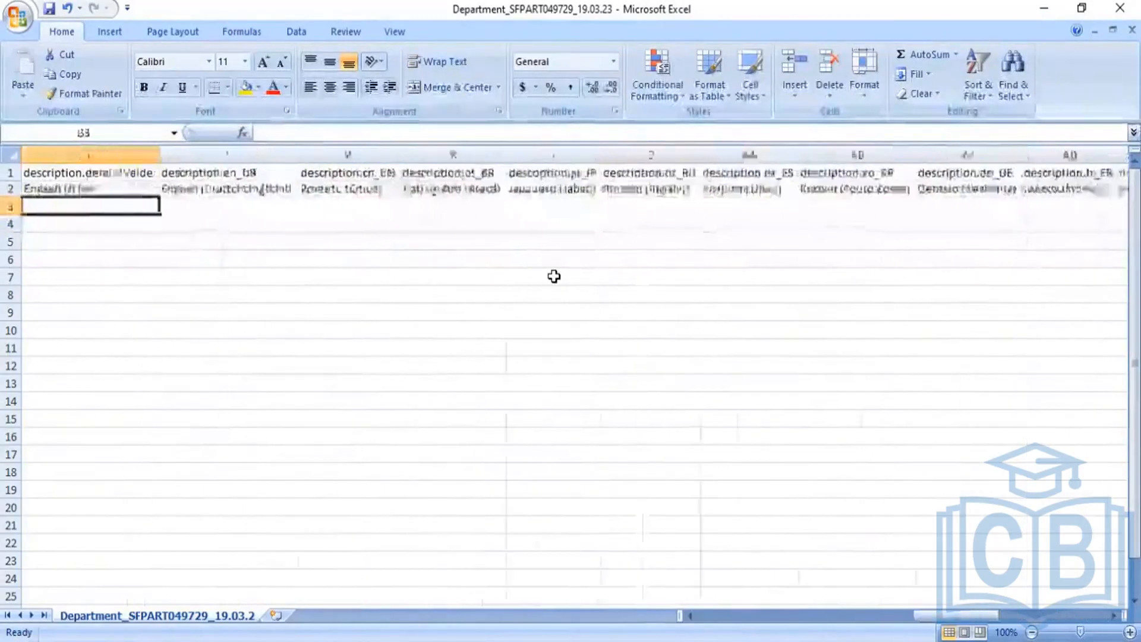
{"action": "key", "text": "Left"}
{"action": "key", "text": "Left"}
{"action": "key", "text": "Left"}
{"action": "key", "text": "Left"}
{"action": "key", "text": "Left"}
{"action": "key", "text": "Left"}
{"action": "key", "text": "Left"}
{"action": "key", "text": "Left"}
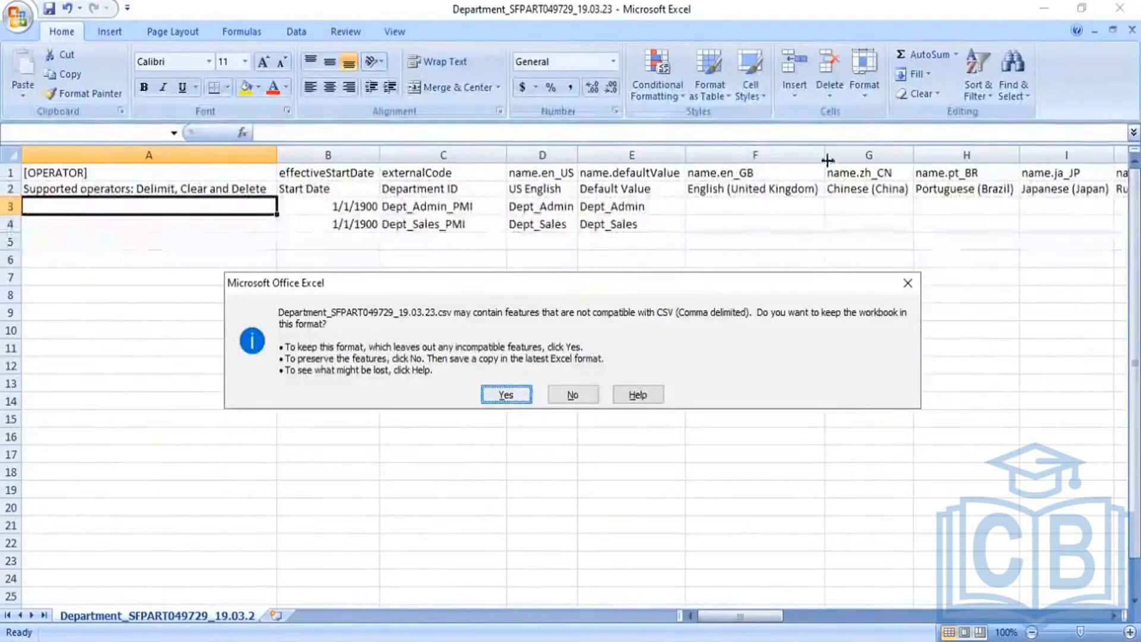
Save Department_SFPART049729_19.03.23.csv as CSV (Comma delimited), close it, and minimize Excel
{"action": "key", "text": "Return"}
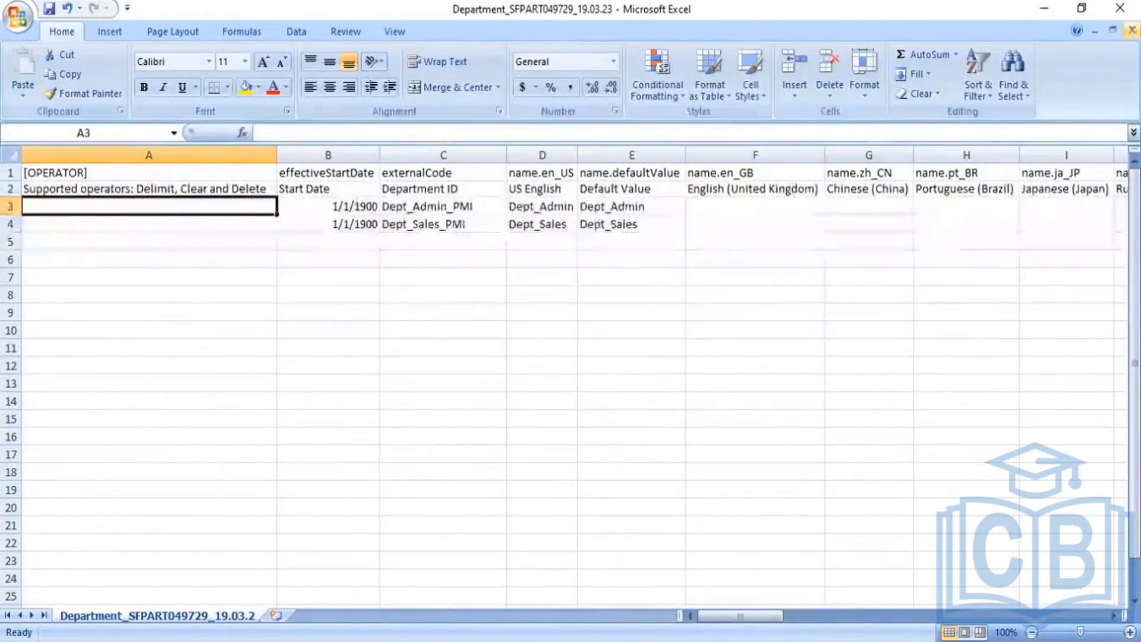
{"action": "left_click", "coordinate": [1132, 30]}
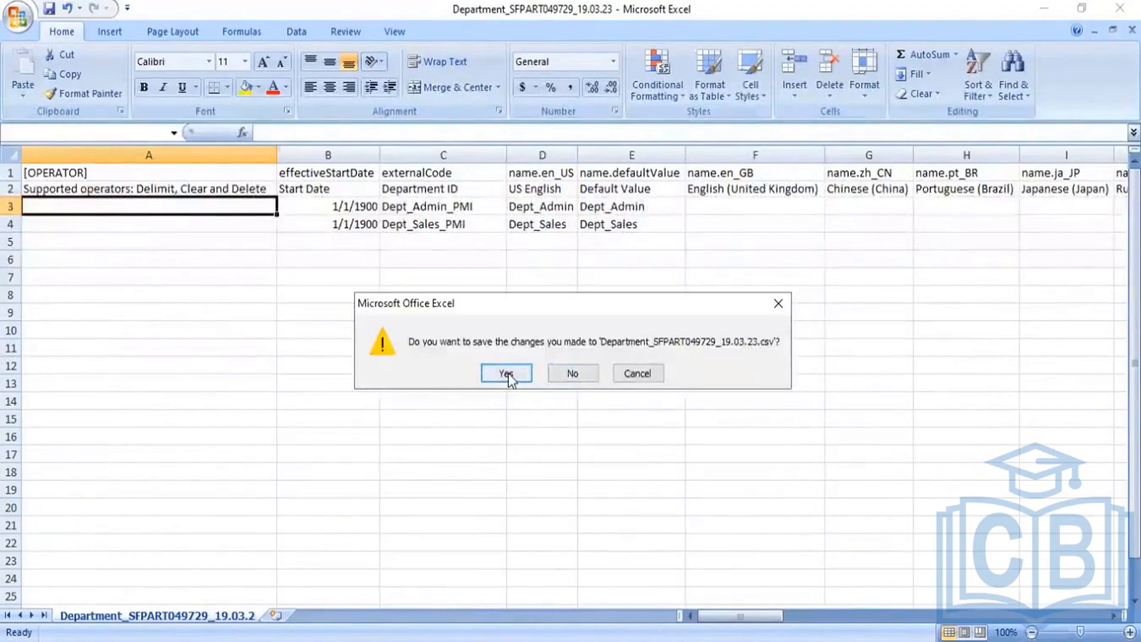
{"action": "left_click", "coordinate": [506, 375]}
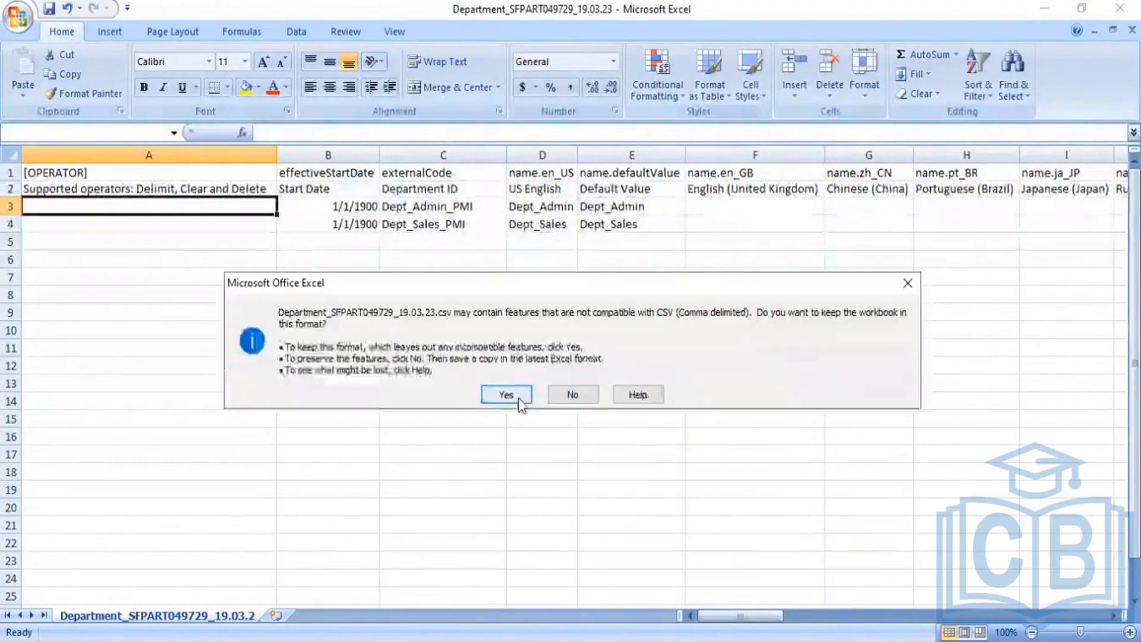
{"action": "left_click", "coordinate": [520, 399]}
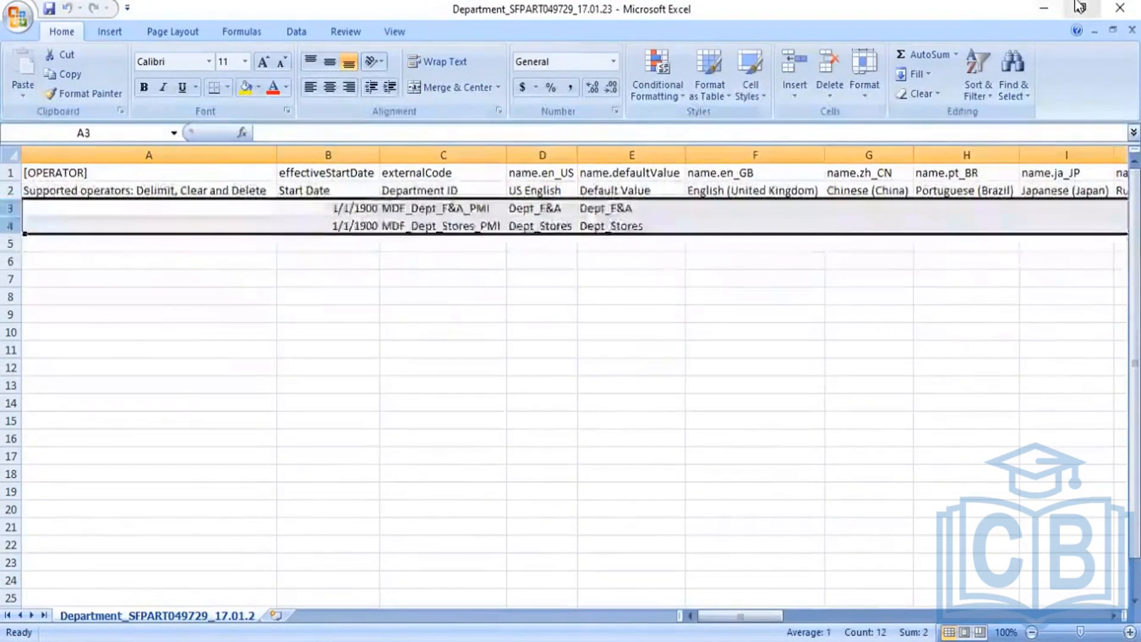
{"action": "left_click", "coordinate": [1051, 4]}
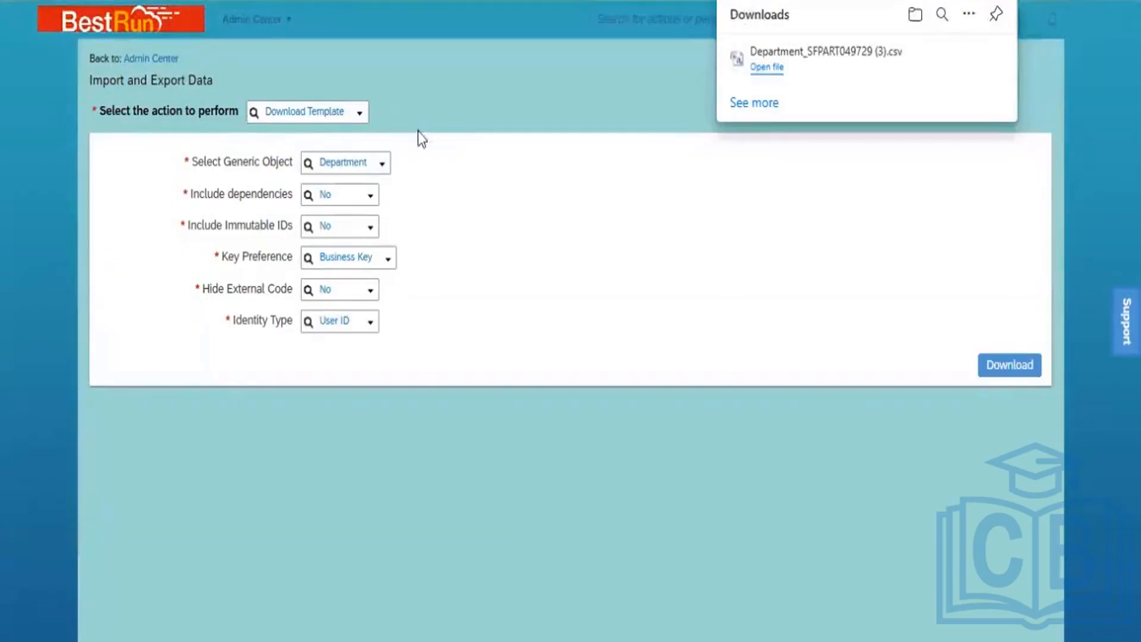
Switch the action to Import Data and search 'depart' to select Department as the generic object
{"action": "left_click", "coordinate": [359, 119]}
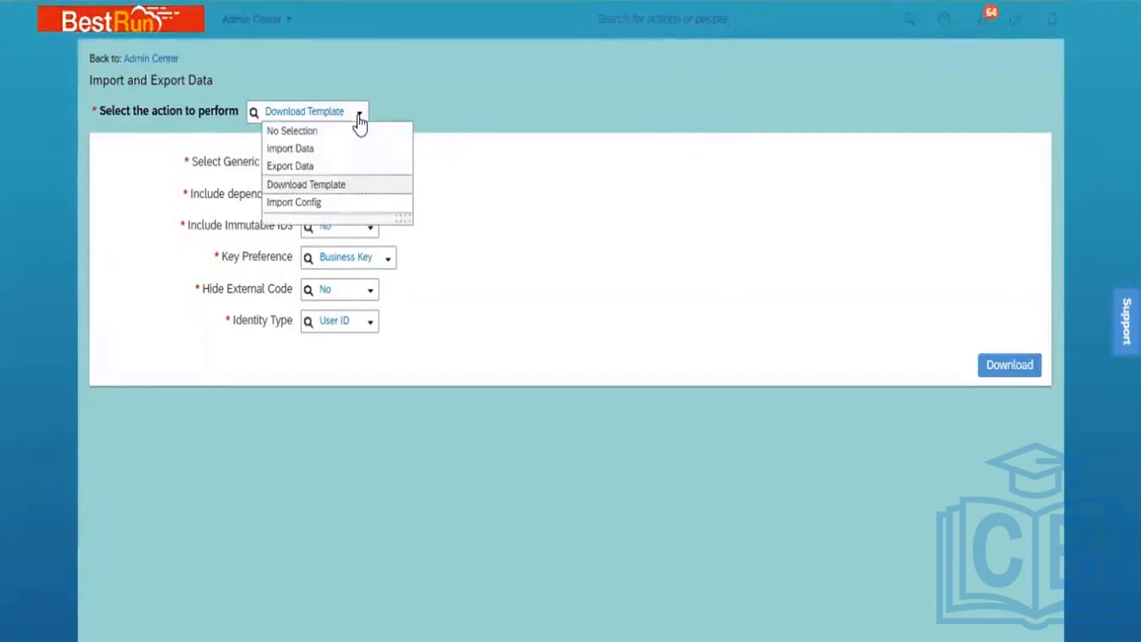
{"action": "left_click", "coordinate": [325, 148]}
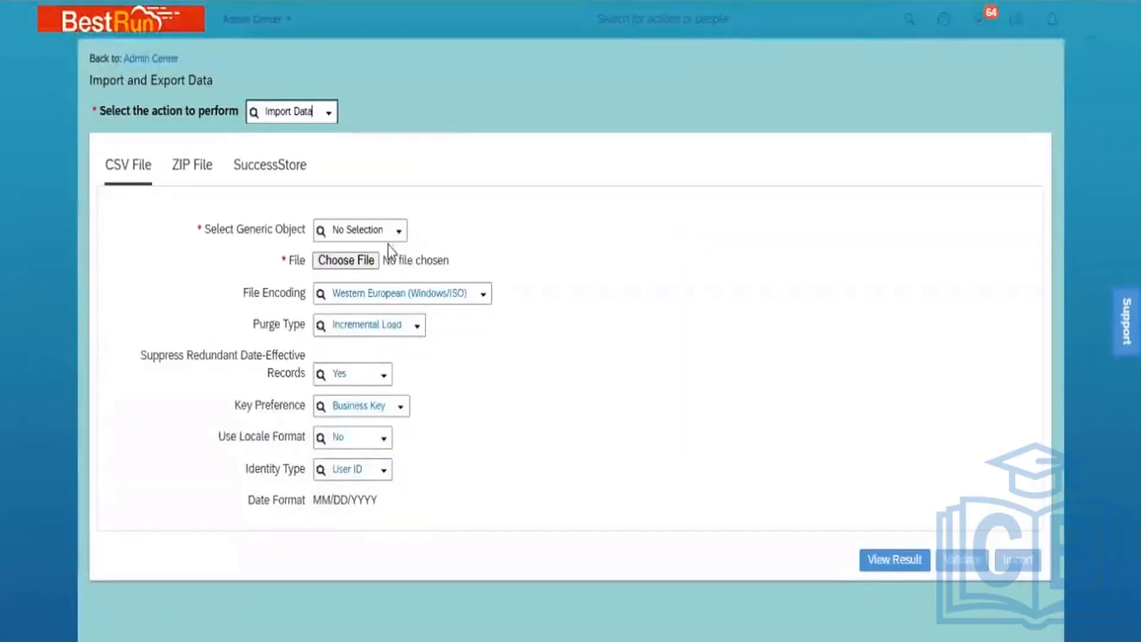
{"action": "left_click", "coordinate": [379, 229]}
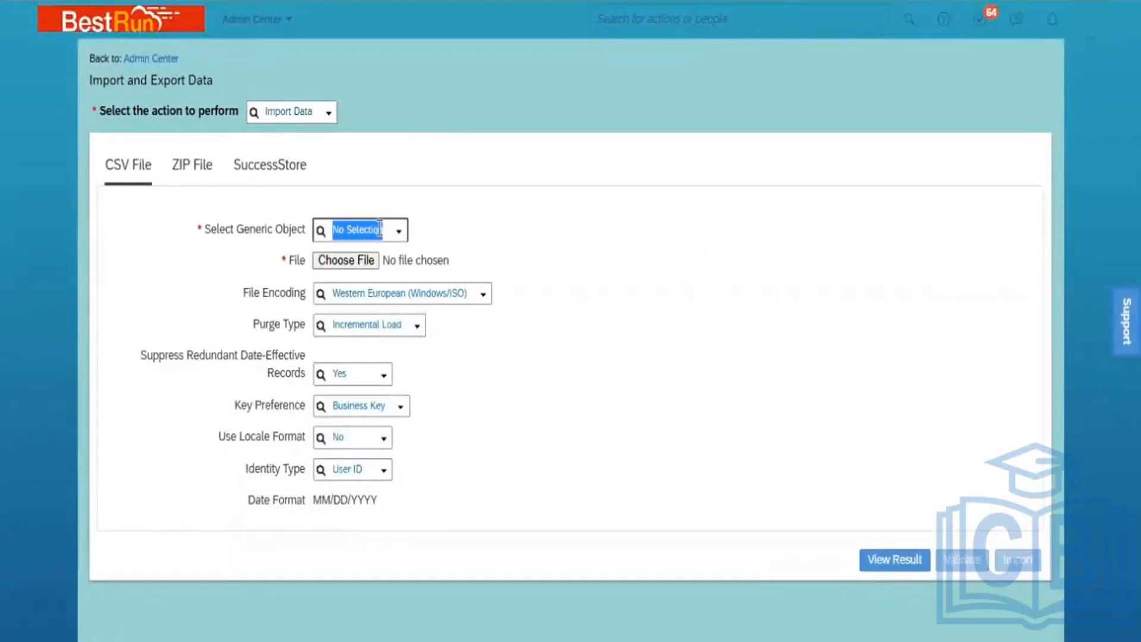
{"action": "type", "text": "depart"}
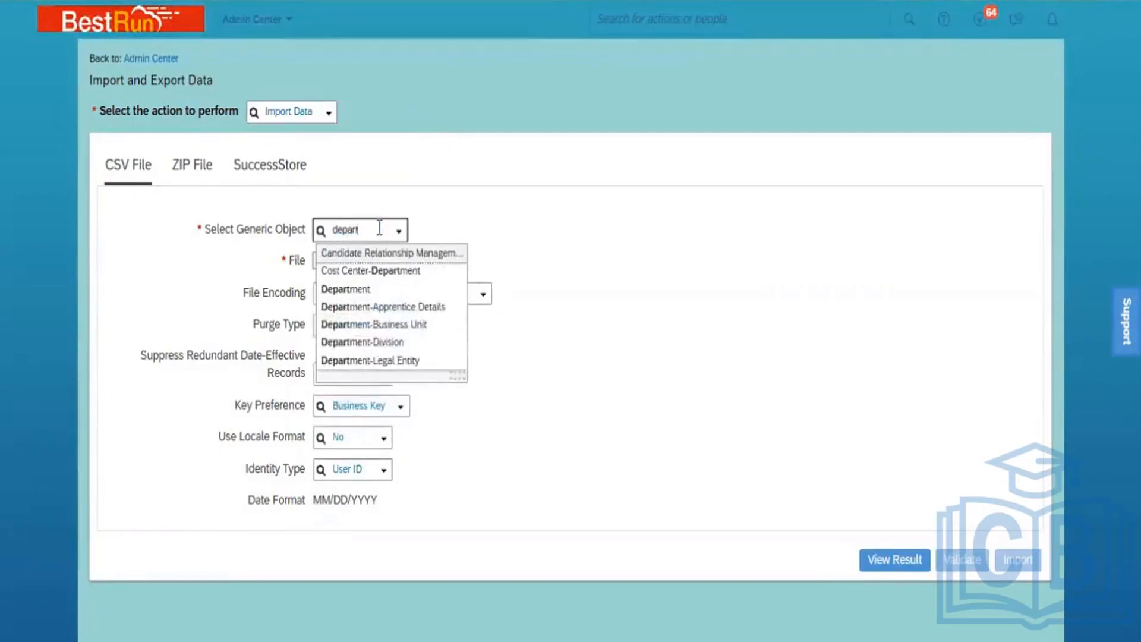
{"action": "left_click", "coordinate": [393, 289]}
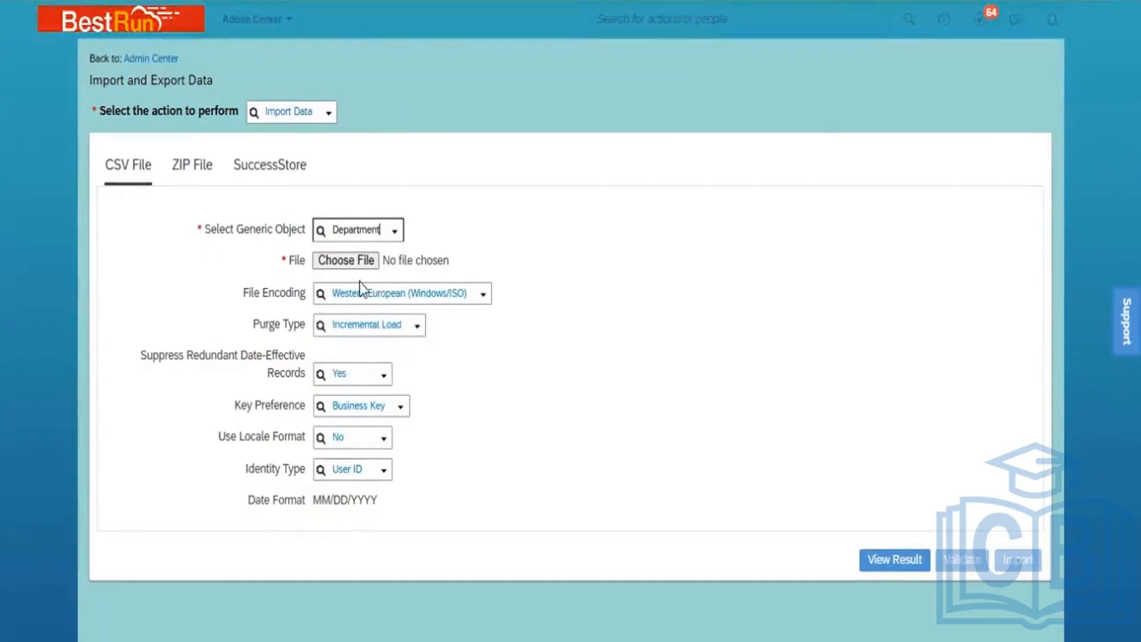
Set File Encoding to Unicode (UTF-8) and bring up the Purge Type choices
{"action": "left_click", "coordinate": [482, 297]}
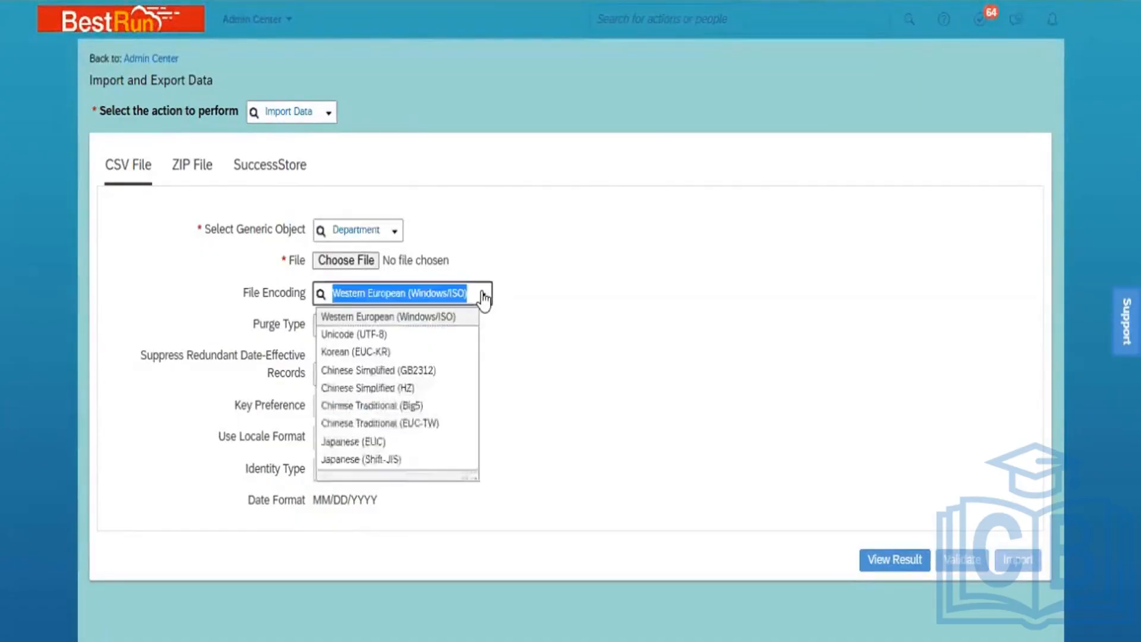
{"action": "left_click", "coordinate": [422, 339]}
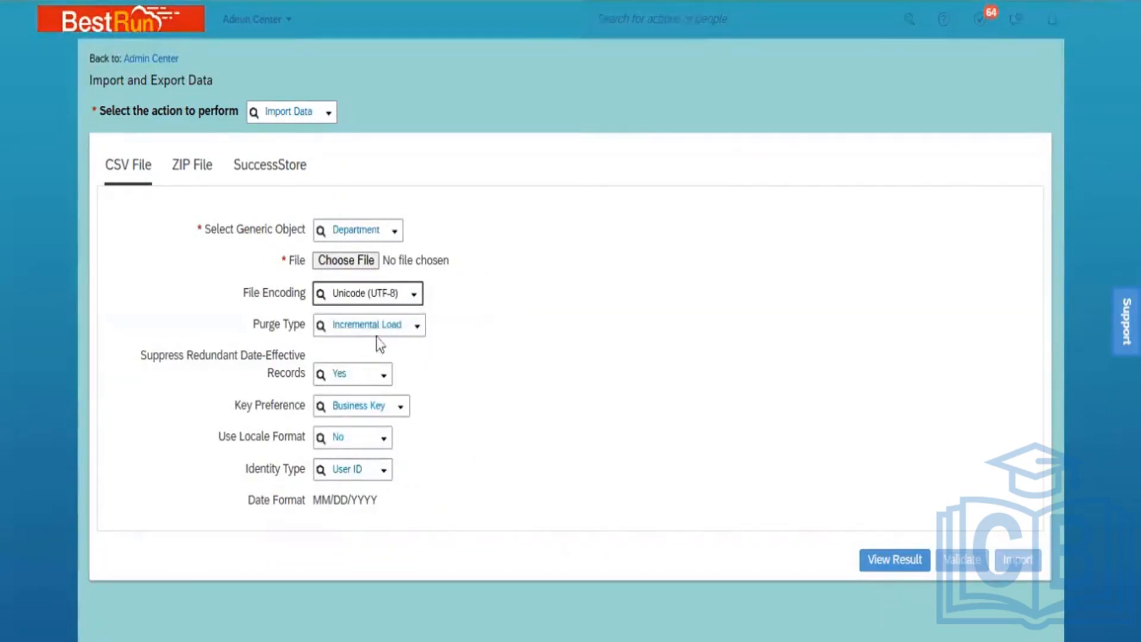
{"action": "left_click", "coordinate": [418, 329]}
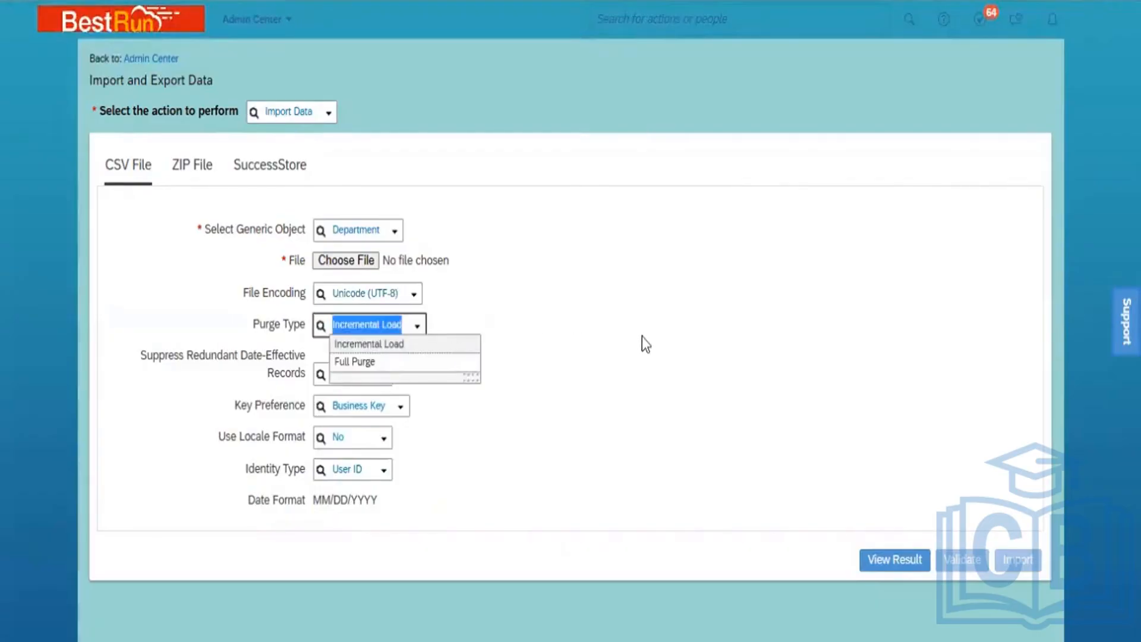
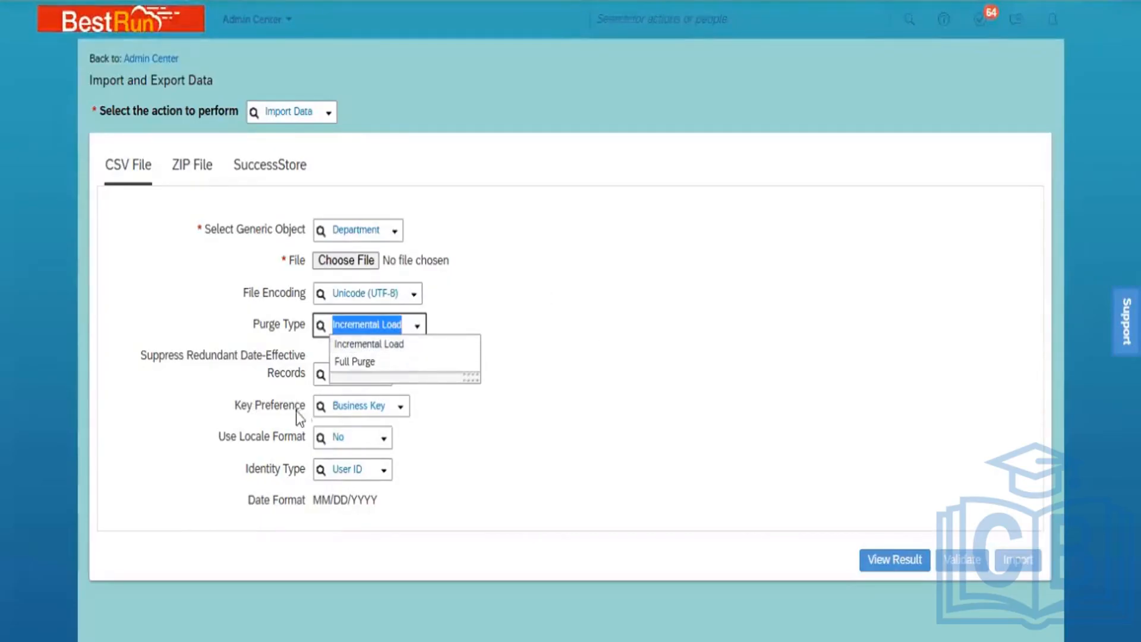
Set Purge Type to Full Purge and attach the file Department_SFPART049729_19.03.23.csv
{"action": "left_click", "coordinate": [352, 362]}
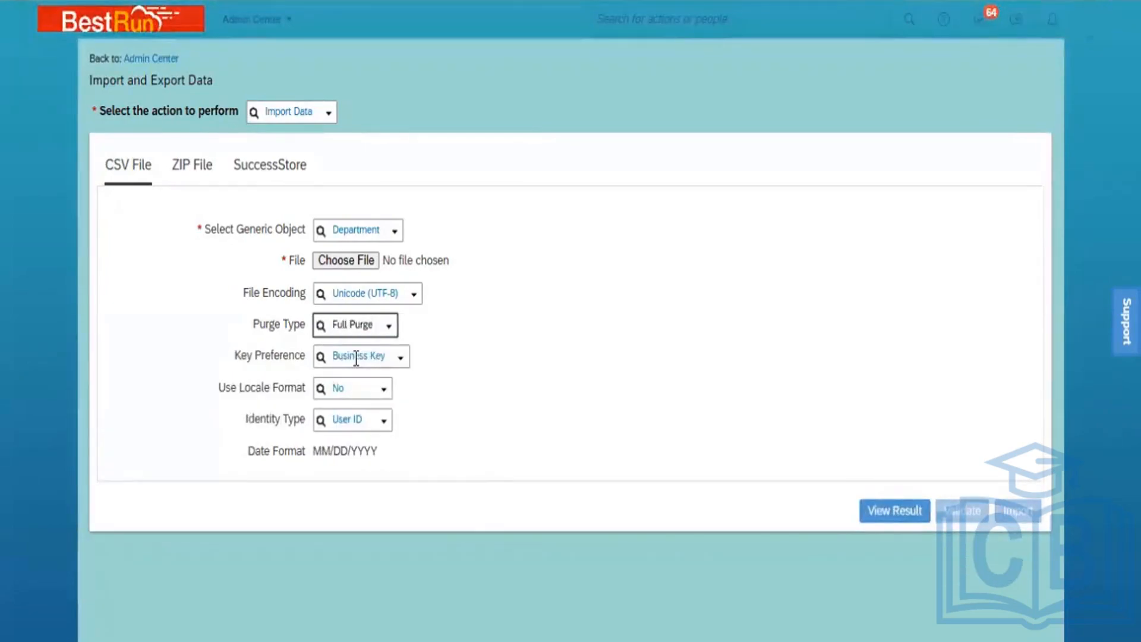
{"action": "left_click", "coordinate": [354, 261]}
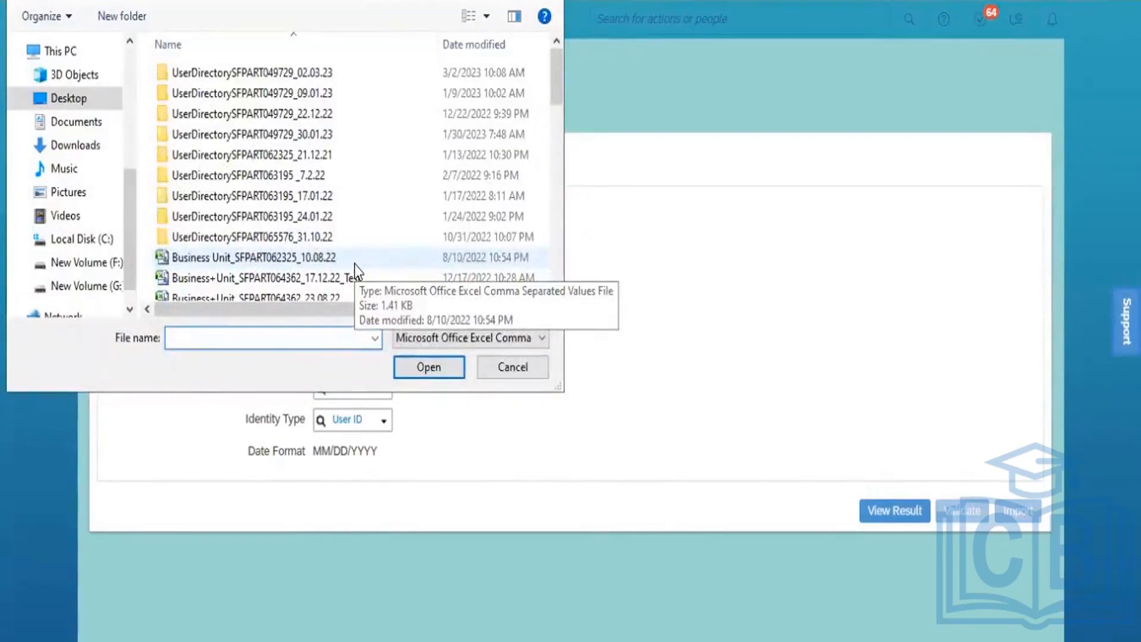
{"action": "left_click", "coordinate": [557, 209]}
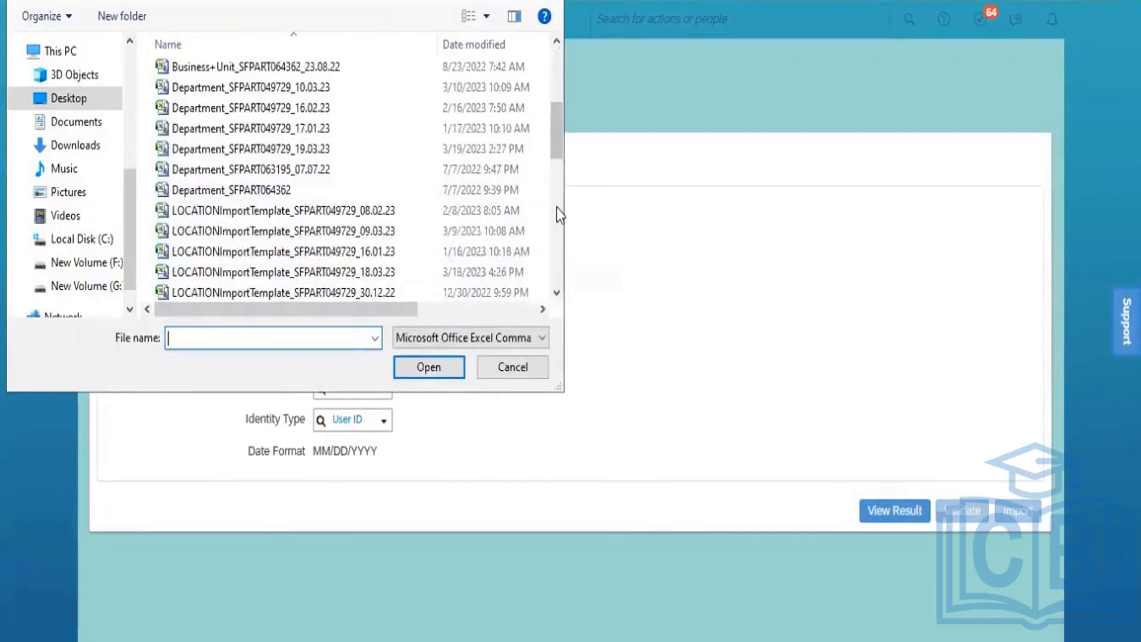
{"action": "left_click", "coordinate": [308, 152]}
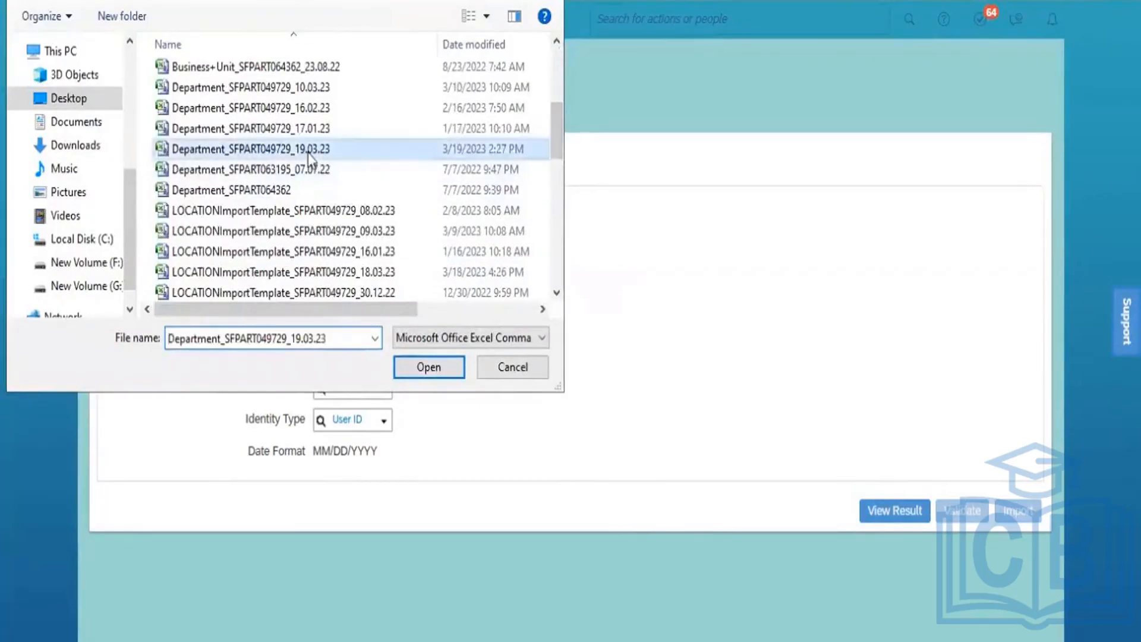
{"action": "left_click", "coordinate": [434, 371]}
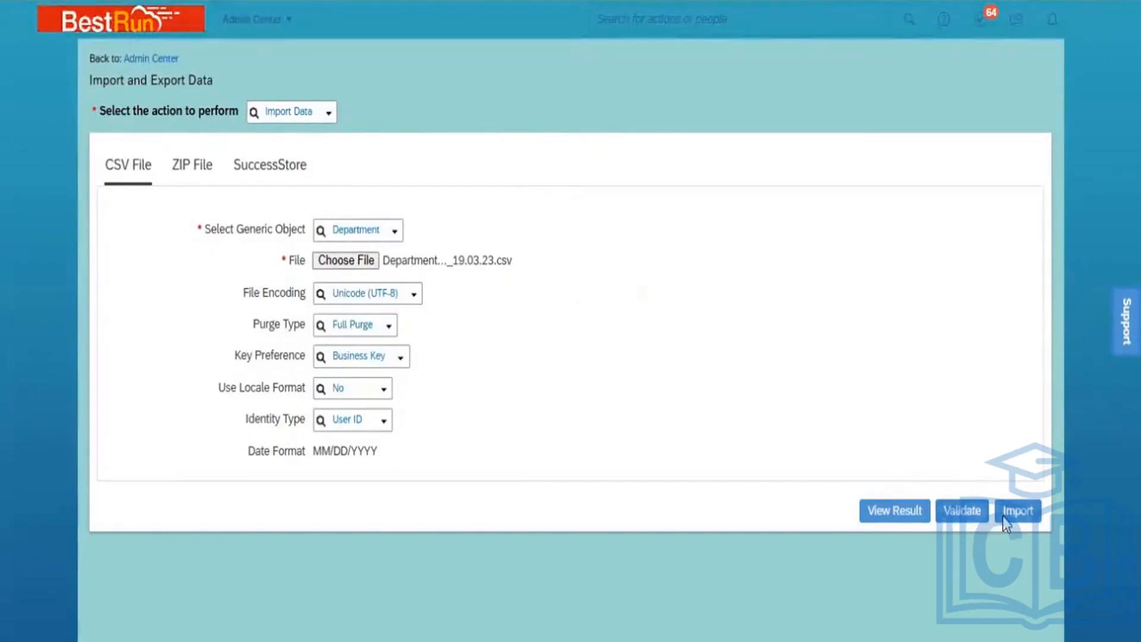
Validate the Department file, then open a duplicate Import and Export Data tab
{"action": "left_click", "coordinate": [960, 510]}
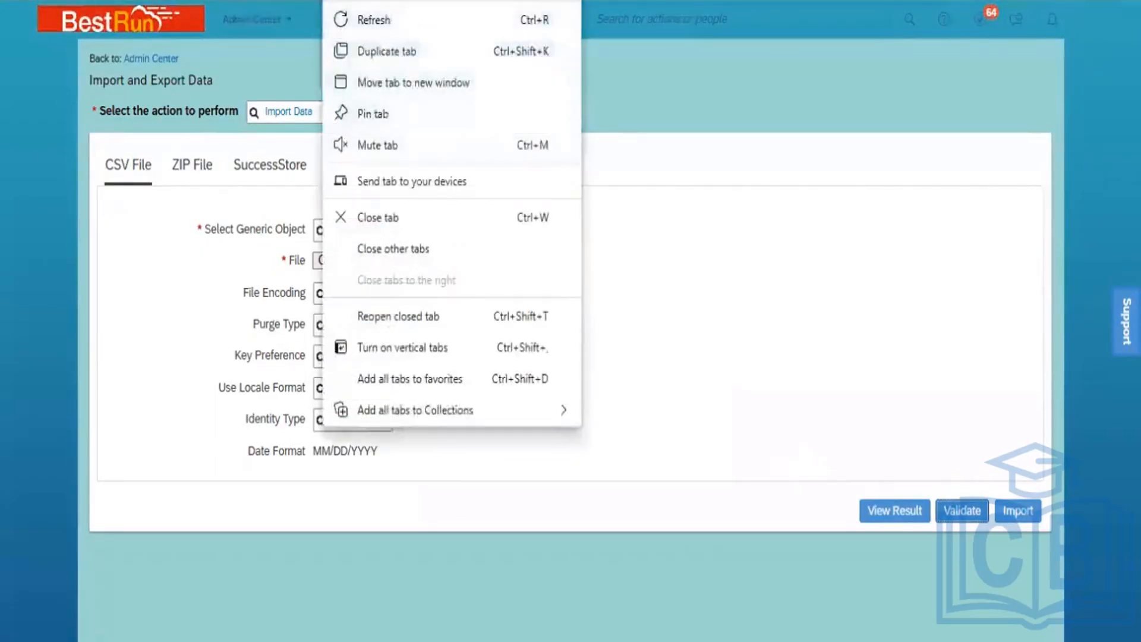
{"action": "left_click", "coordinate": [399, 51]}
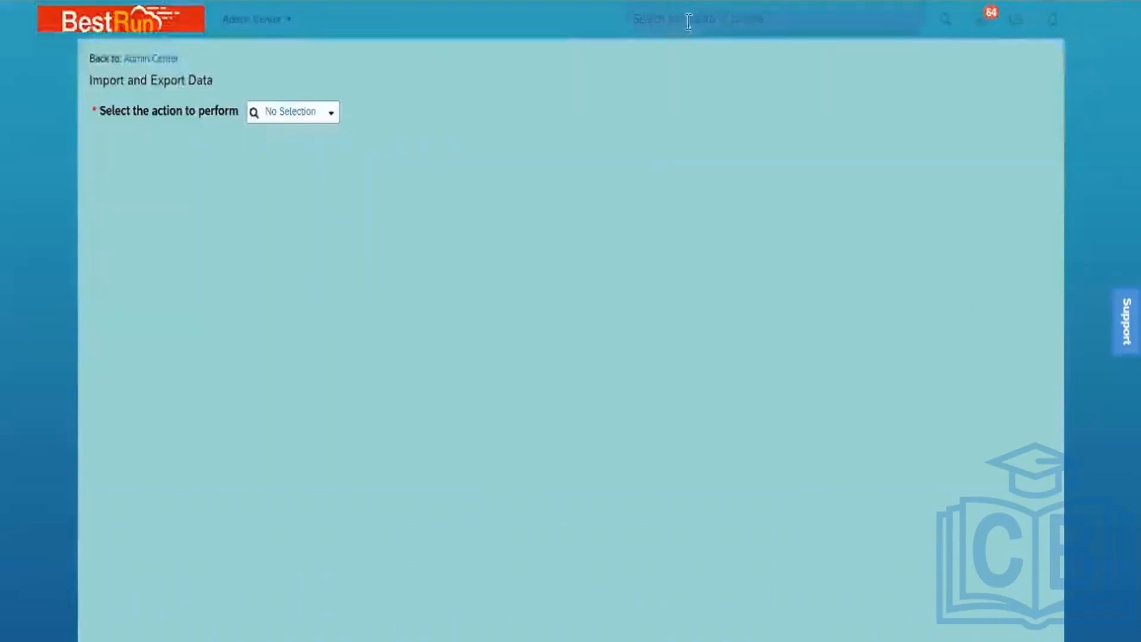
{"action": "left_click", "coordinate": [708, 28]}
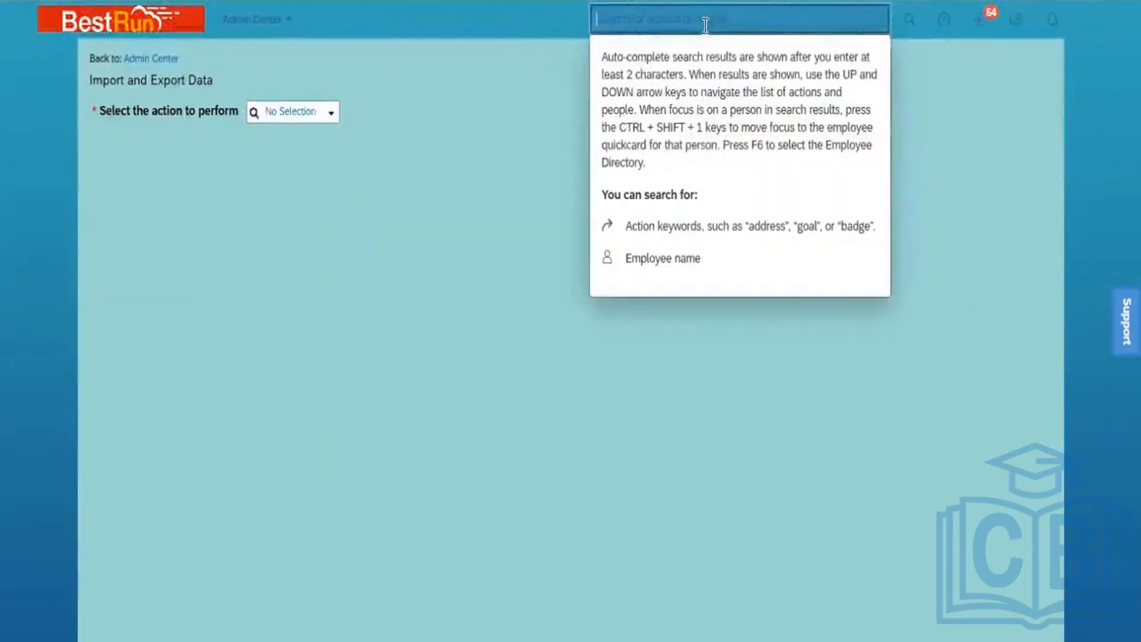
Search 'Monitor' in the header and open the Monitor Job page
{"action": "type", "text": "M"}
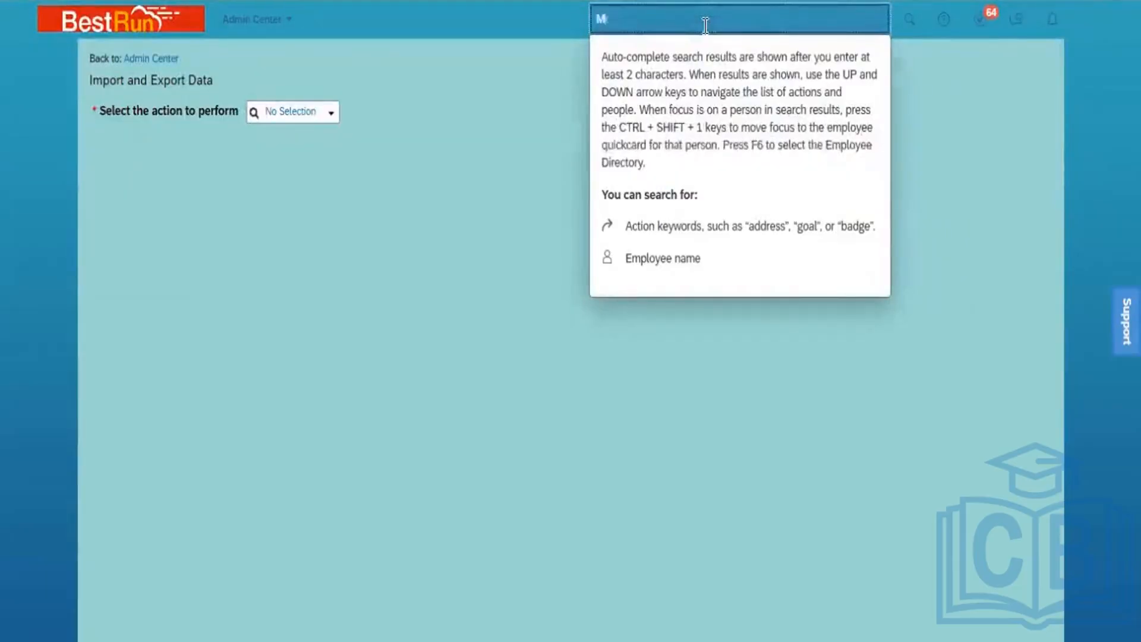
{"action": "type", "text": "onito"}
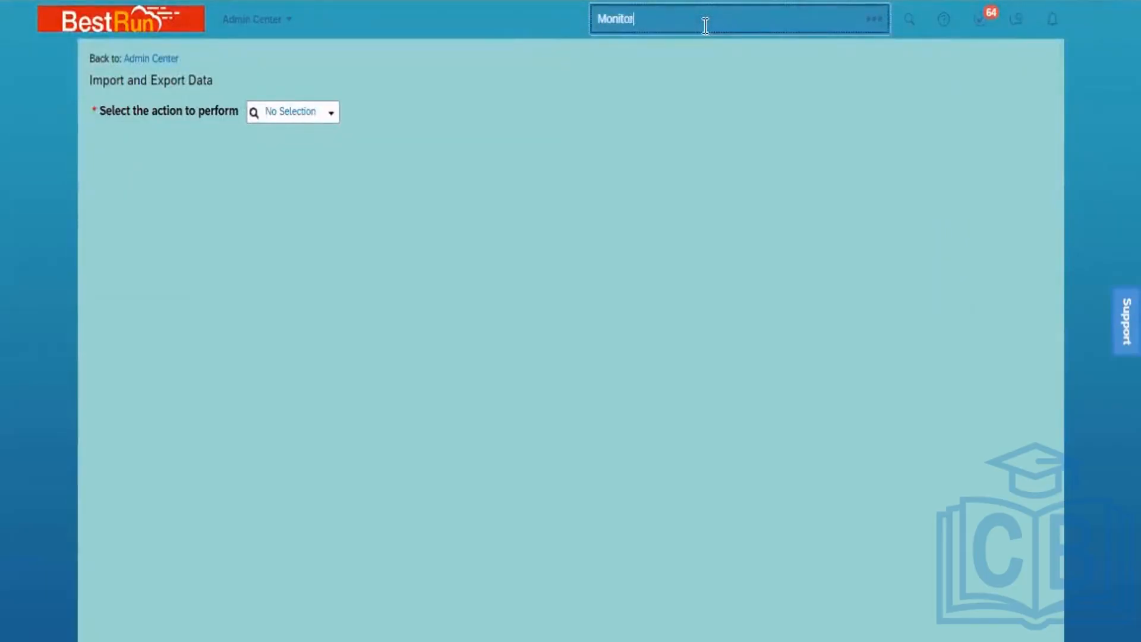
{"action": "type", "text": "r"}
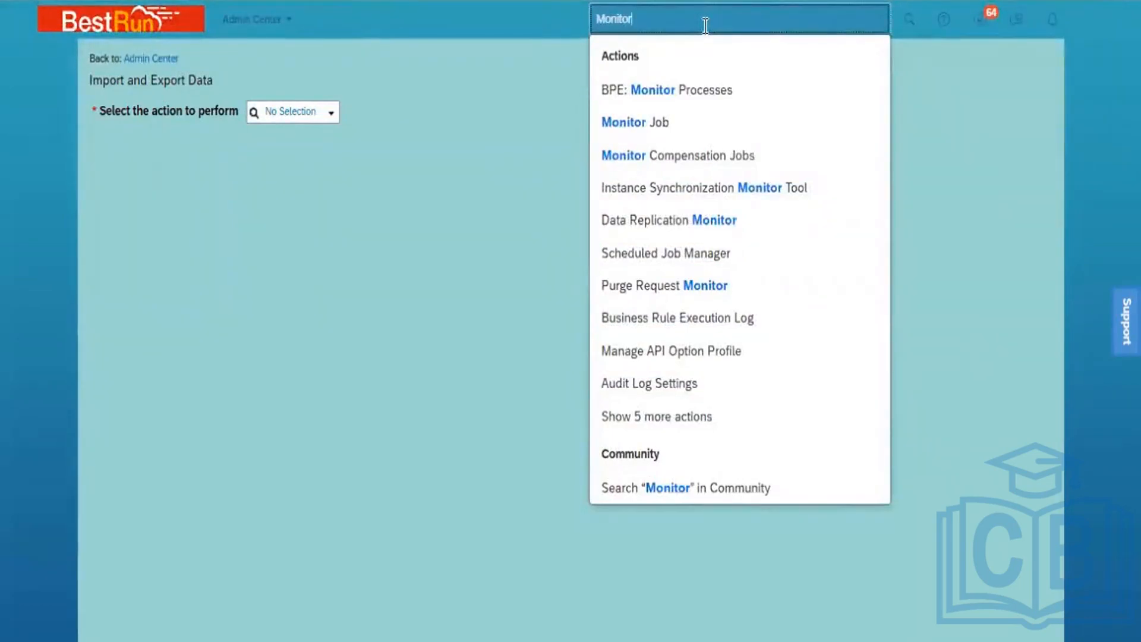
{"action": "left_click", "coordinate": [674, 122]}
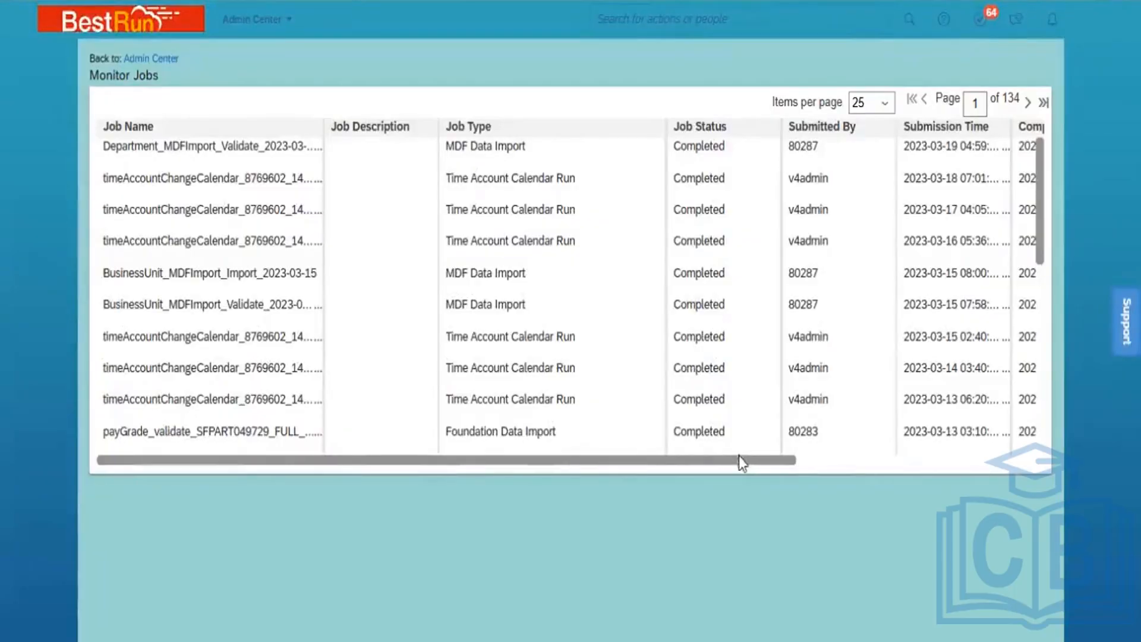
Download the validation job's status report, confirm 2 records with no errors, then close Excel
{"action": "left_click_drag", "start_coordinate": [742, 459], "coordinate": [1022, 461]}
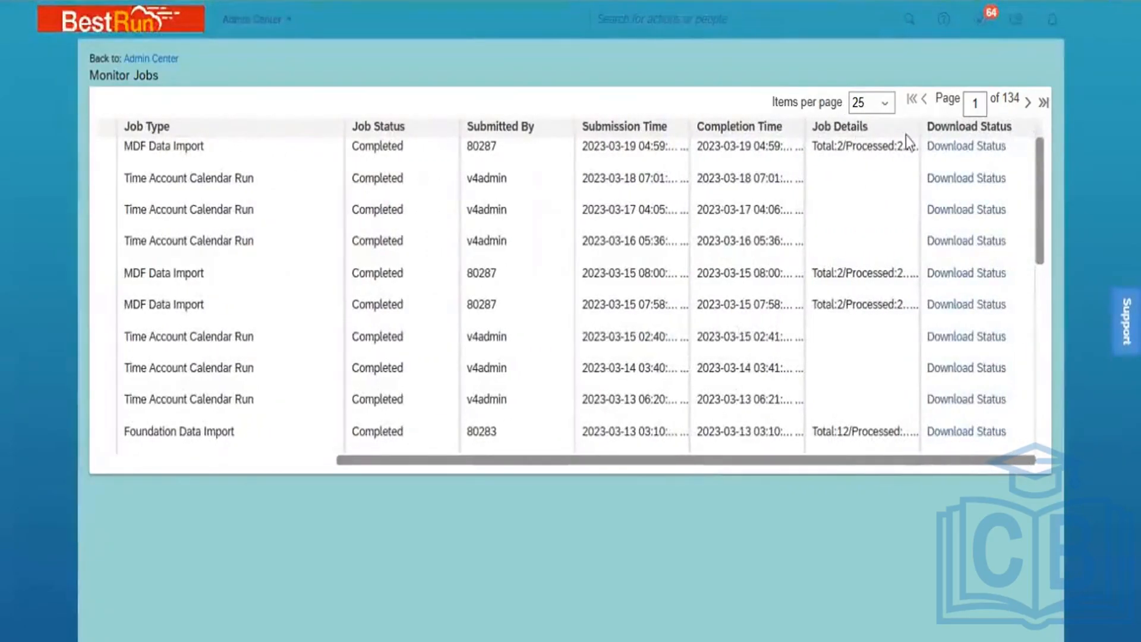
{"action": "left_click_drag", "start_coordinate": [919, 127], "coordinate": [997, 149]}
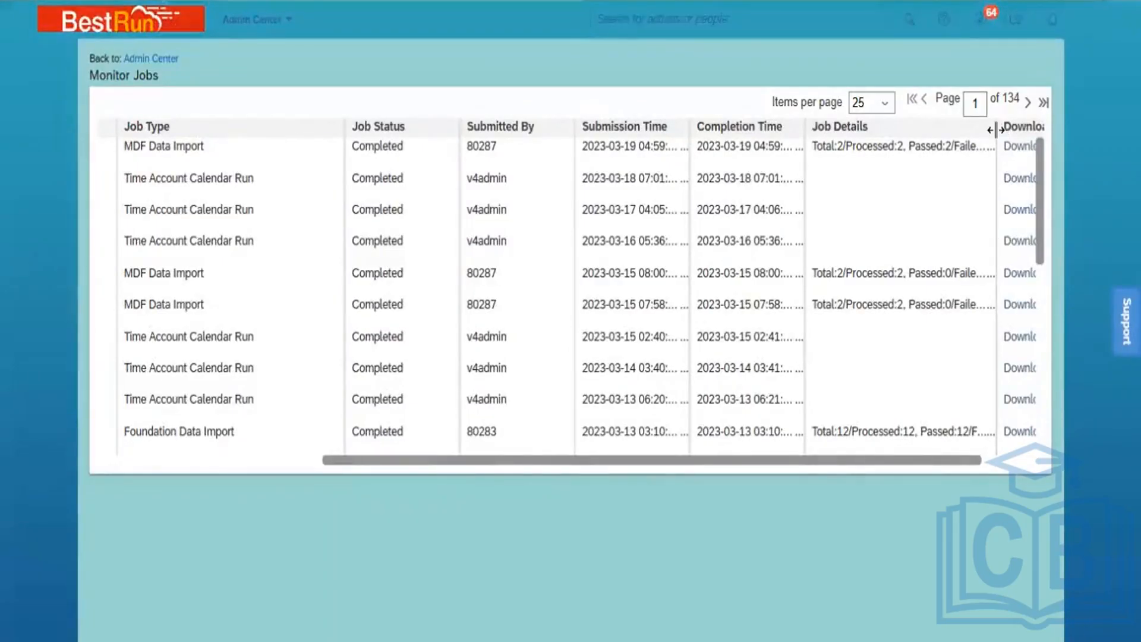
{"action": "left_click_drag", "start_coordinate": [997, 129], "coordinate": [1027, 141]}
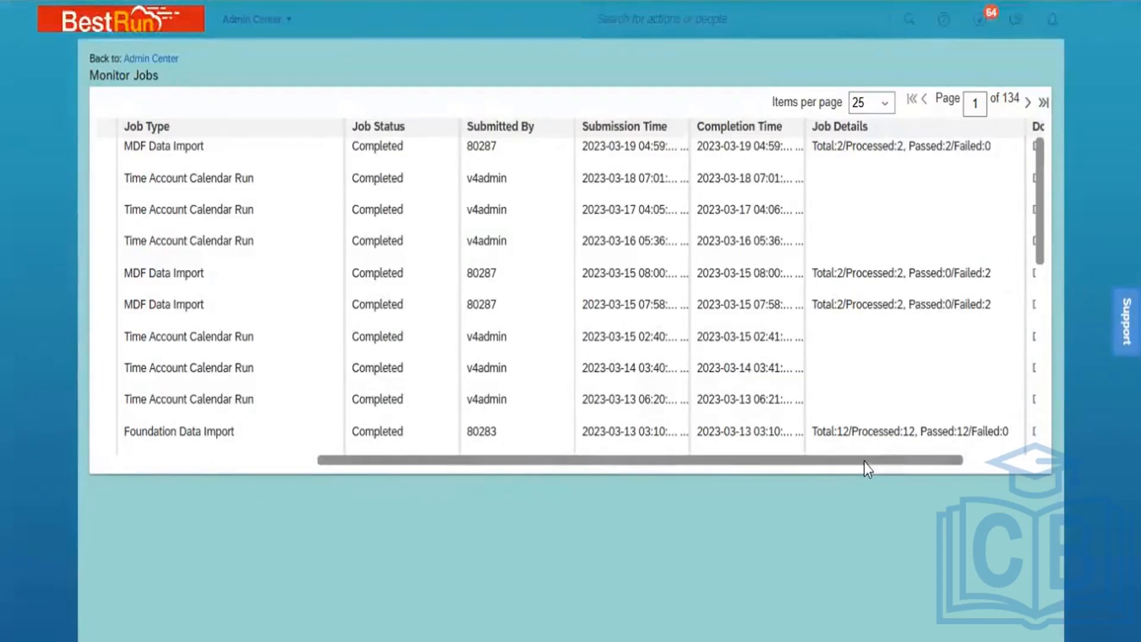
{"action": "left_click_drag", "start_coordinate": [865, 462], "coordinate": [960, 479]}
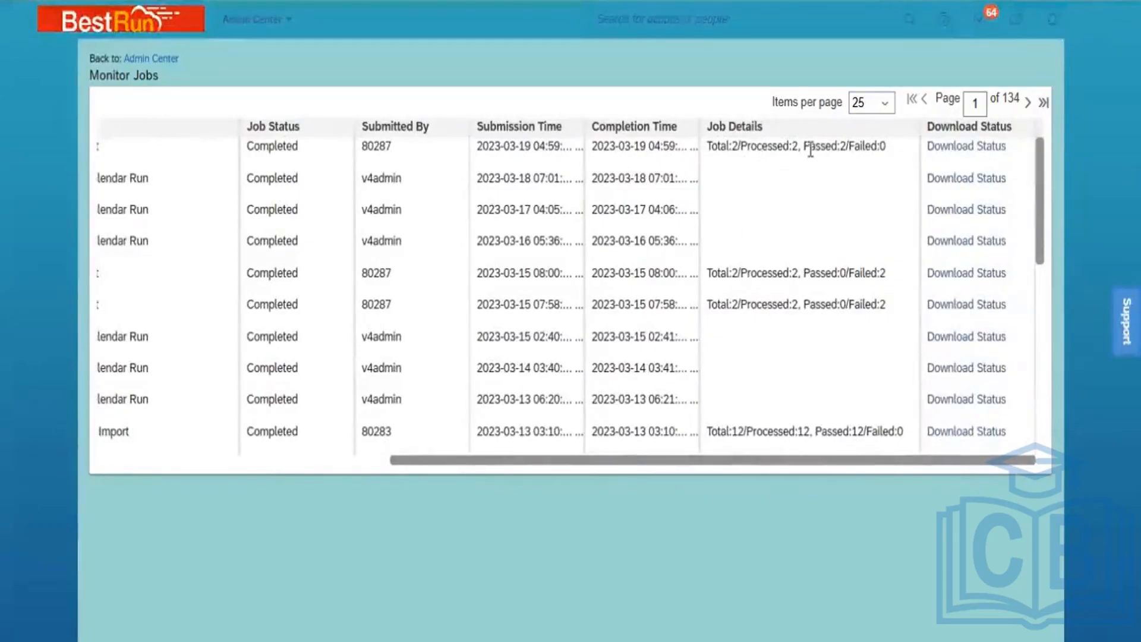
{"action": "left_click", "coordinate": [956, 148]}
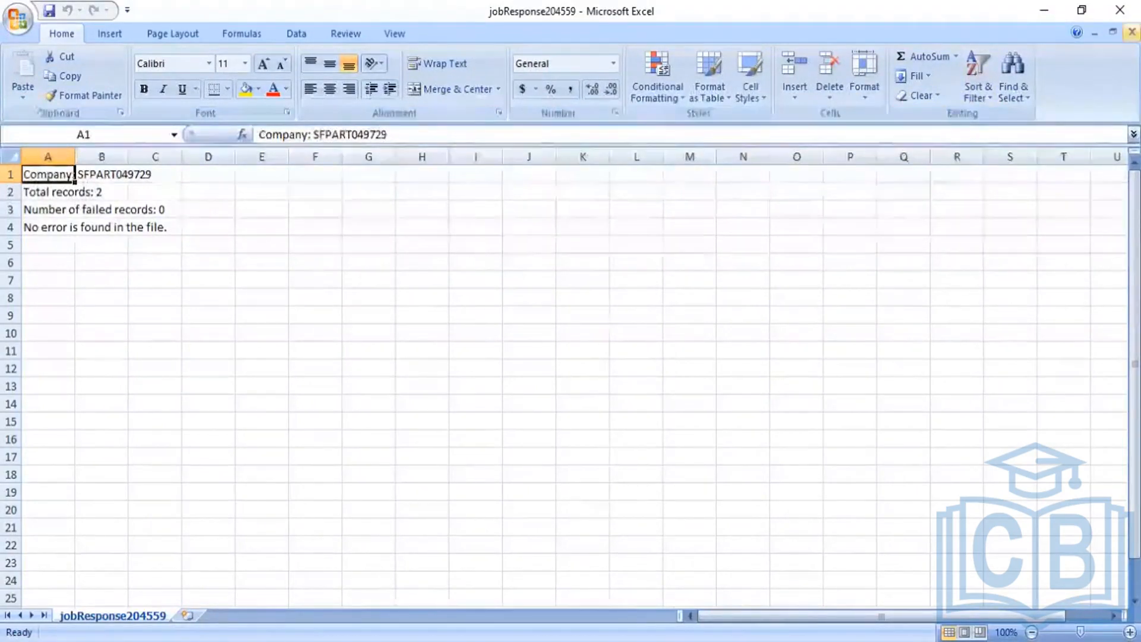
{"action": "left_click", "coordinate": [1131, 31]}
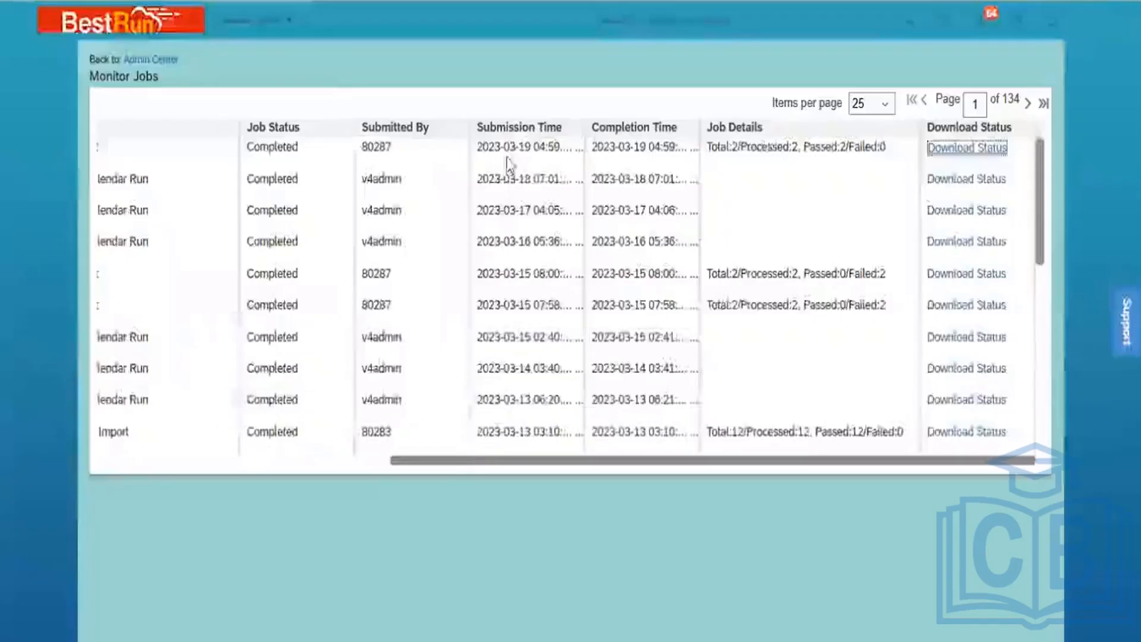
{"action": "left_click", "coordinate": [1042, 17]}
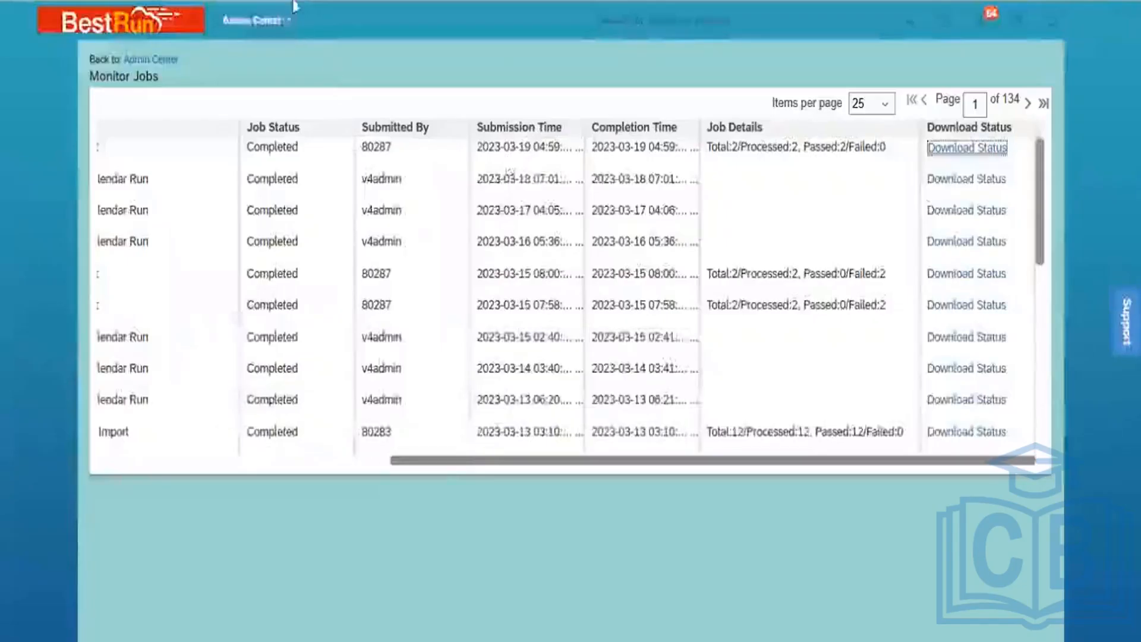
{"action": "key", "text": "ctrl+Tab"}
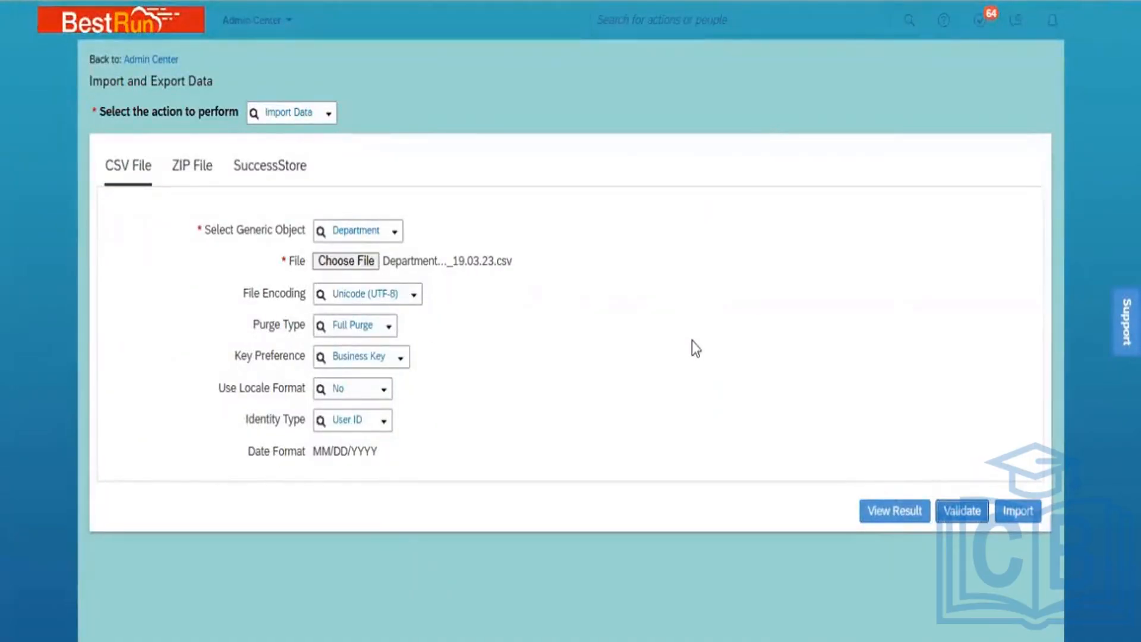
Submit the validated Department file for import
{"action": "left_click", "coordinate": [1023, 515]}
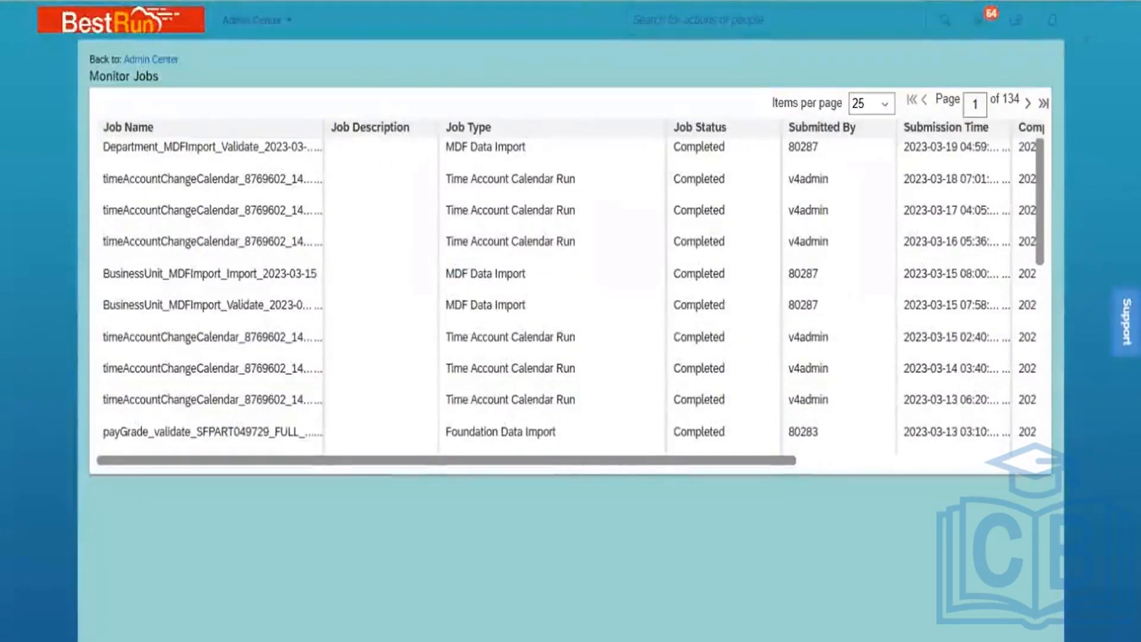
Refresh the job list and open the import job's report jobResponse204560 in Excel
{"action": "key", "text": "F5"}
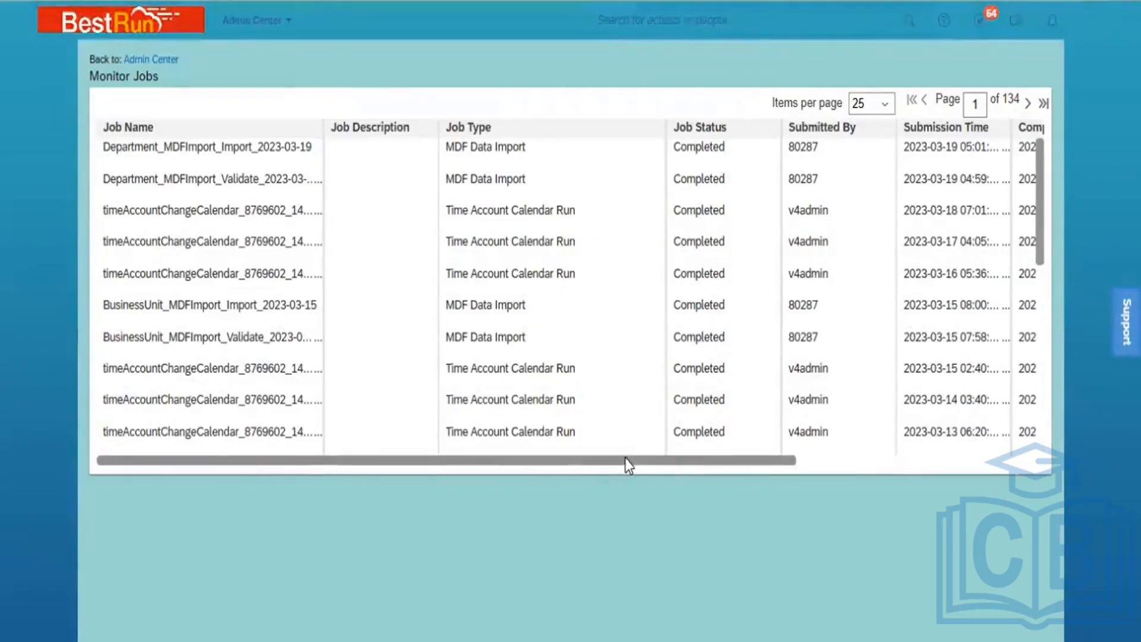
{"action": "left_click_drag", "start_coordinate": [626, 458], "coordinate": [927, 503]}
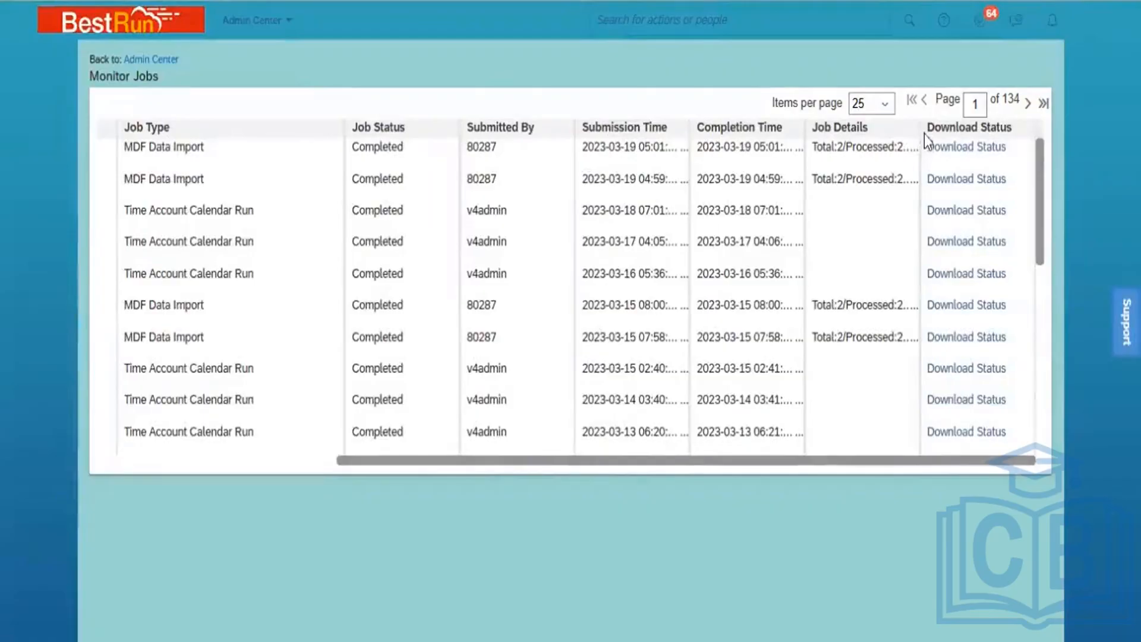
{"action": "left_click_drag", "start_coordinate": [919, 129], "coordinate": [996, 169]}
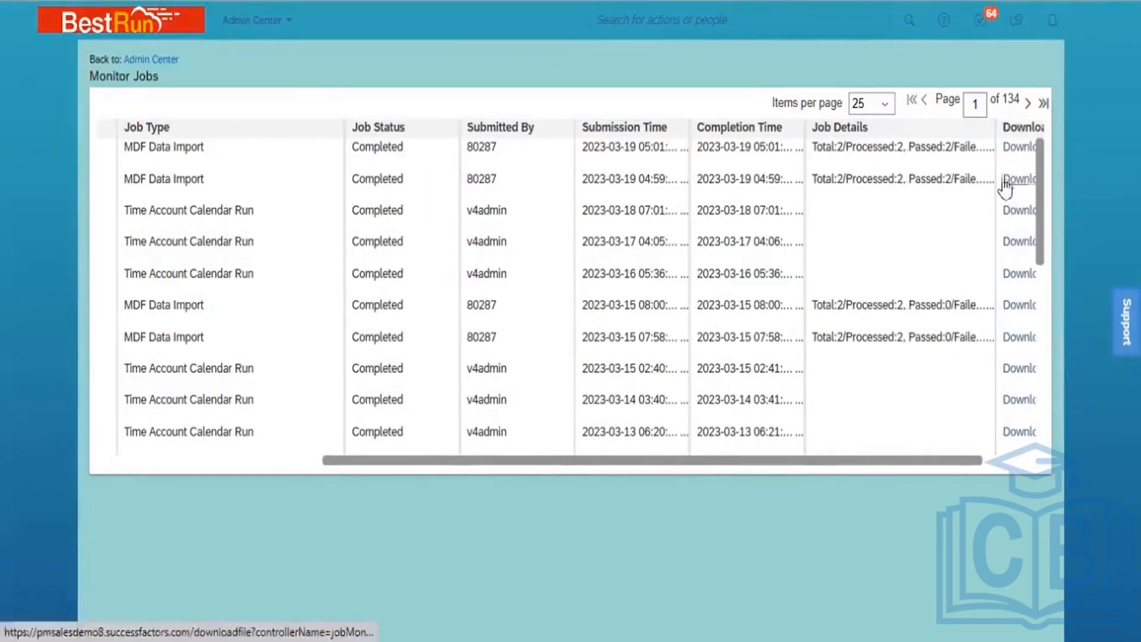
{"action": "left_click", "coordinate": [1018, 147]}
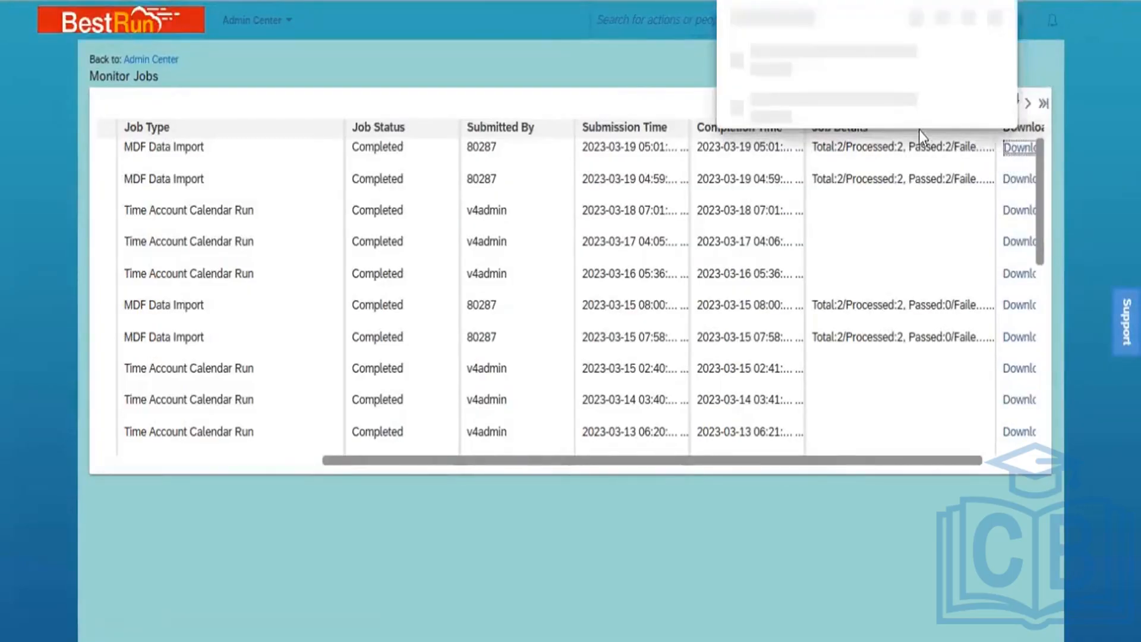
{"action": "left_click", "coordinate": [817, 64]}
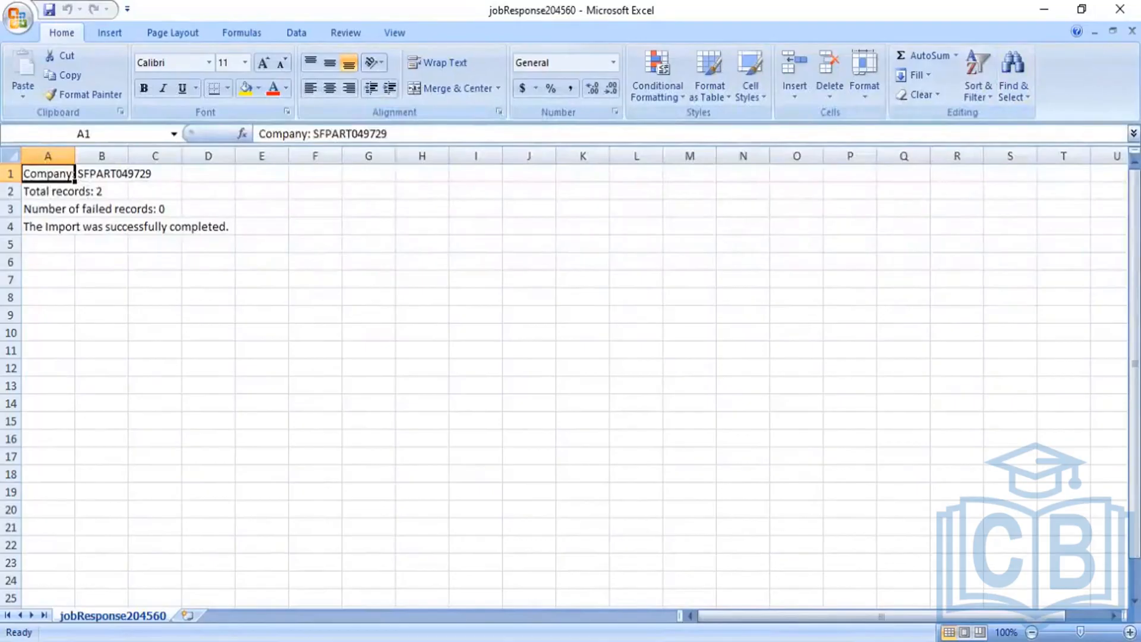
Close the jobResponse204560 workbook and minimize Excel
{"action": "left_click", "coordinate": [1131, 31]}
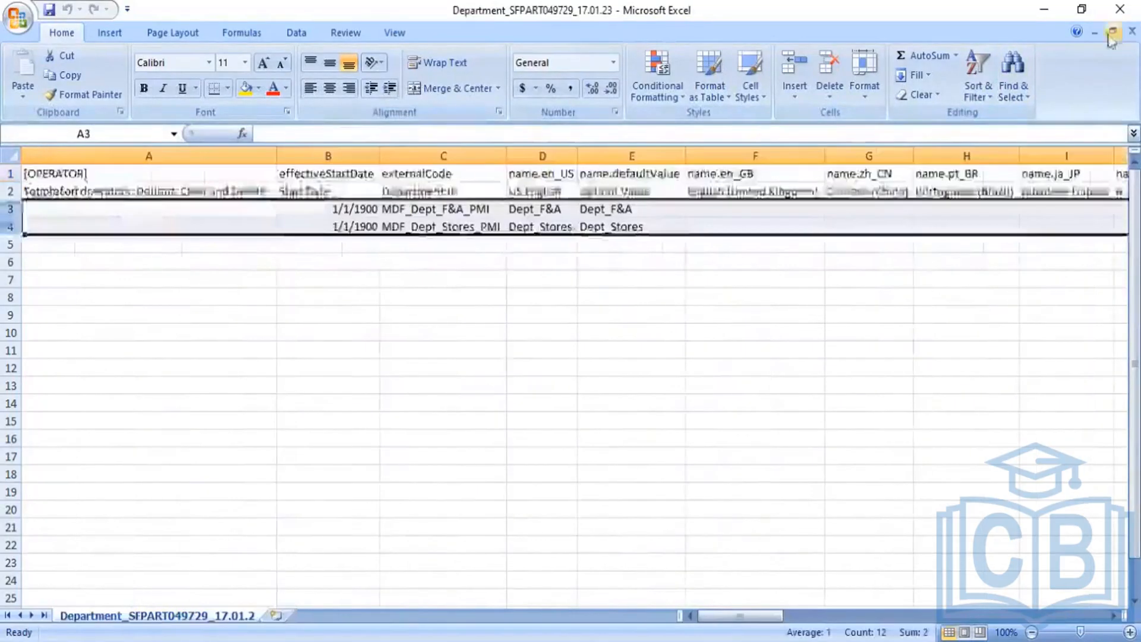
{"action": "left_click", "coordinate": [1047, 12]}
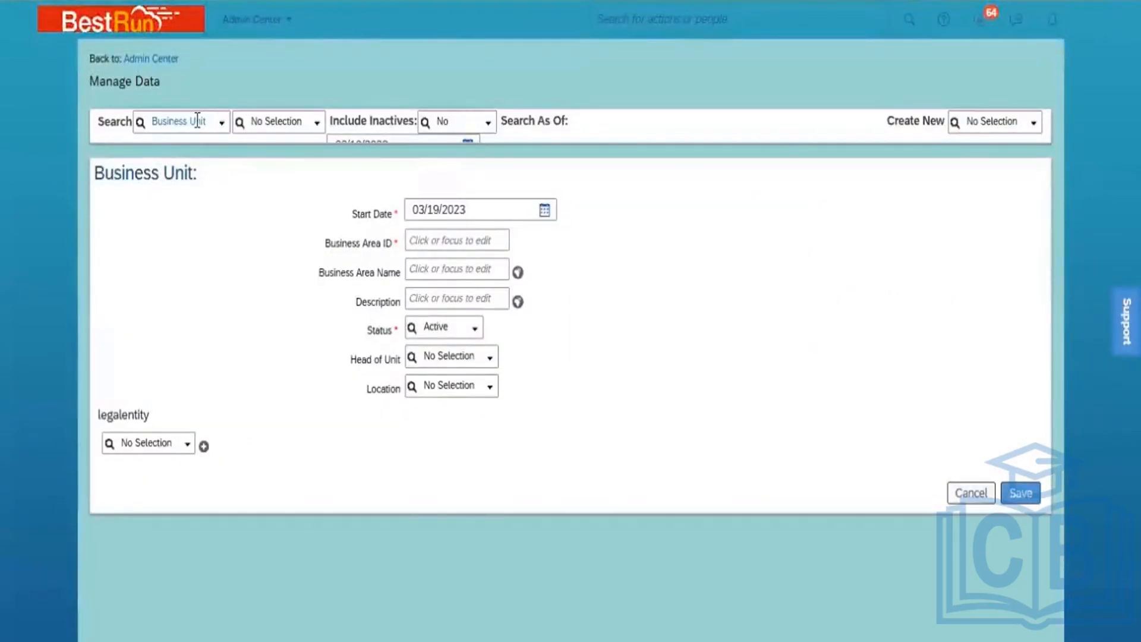
Set the Manage Data search to Department and open the Dept_HR record
{"action": "left_click", "coordinate": [197, 120]}
{"action": "type", "text": "de"}
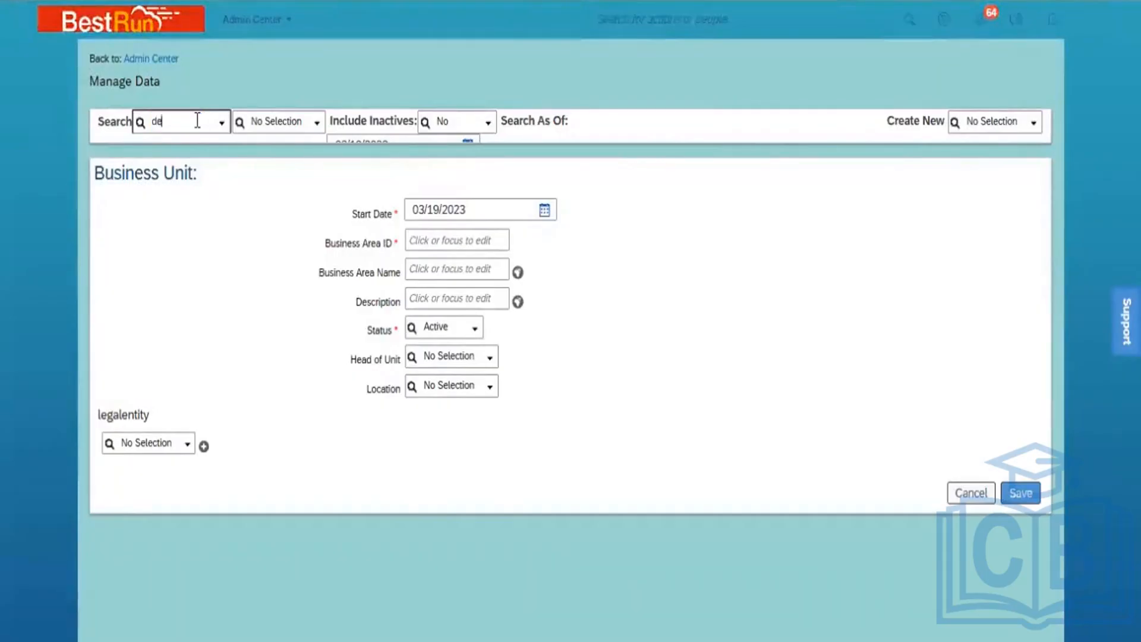
{"action": "type", "text": "psrt"}
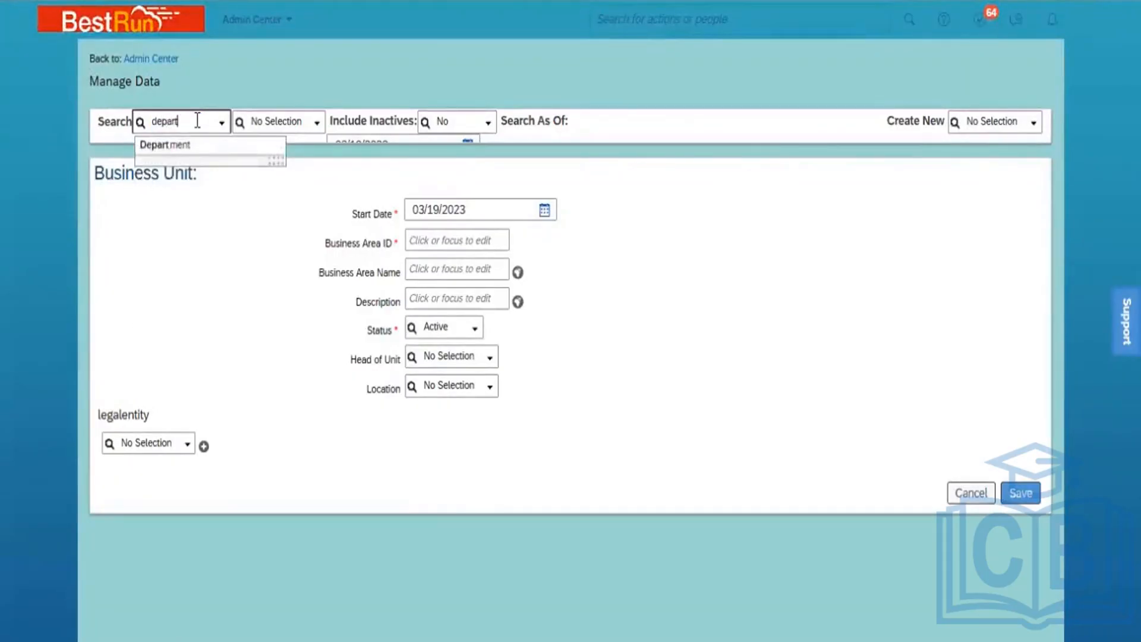
{"action": "left_click", "coordinate": [197, 145]}
{"action": "left_click", "coordinate": [280, 121]}
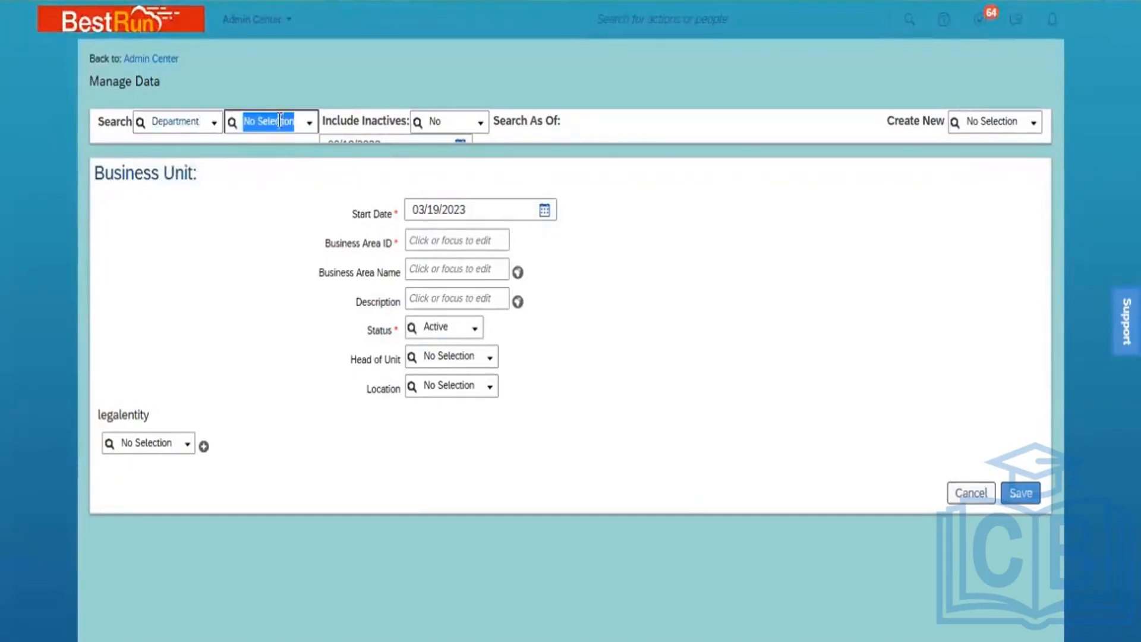
{"action": "type", "text": "Dep"}
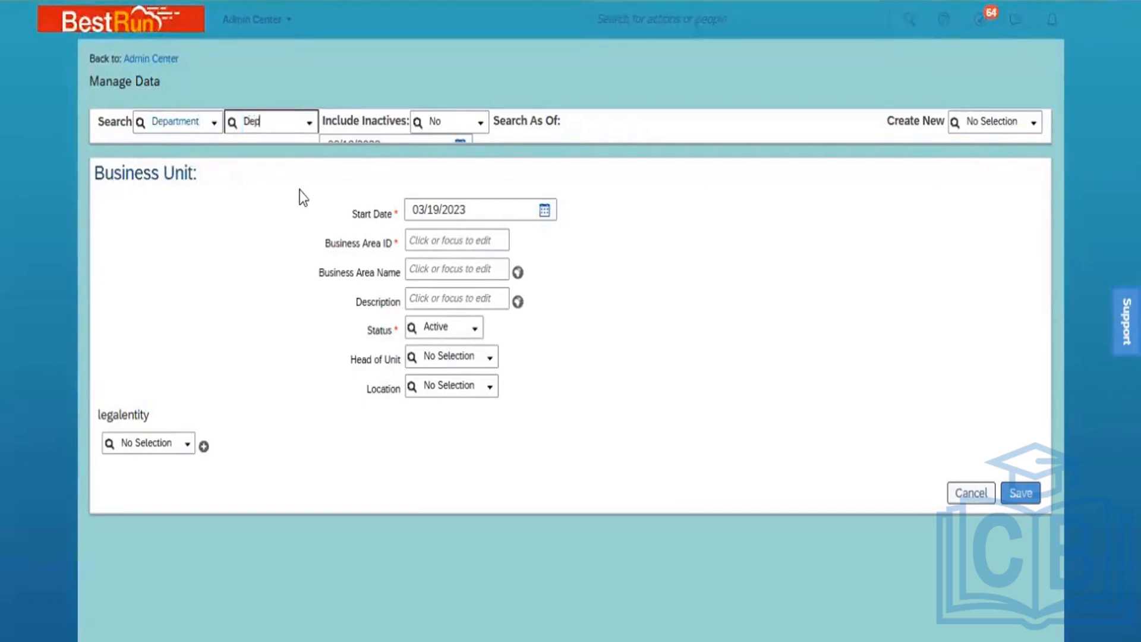
{"action": "type", "text": "t_"}
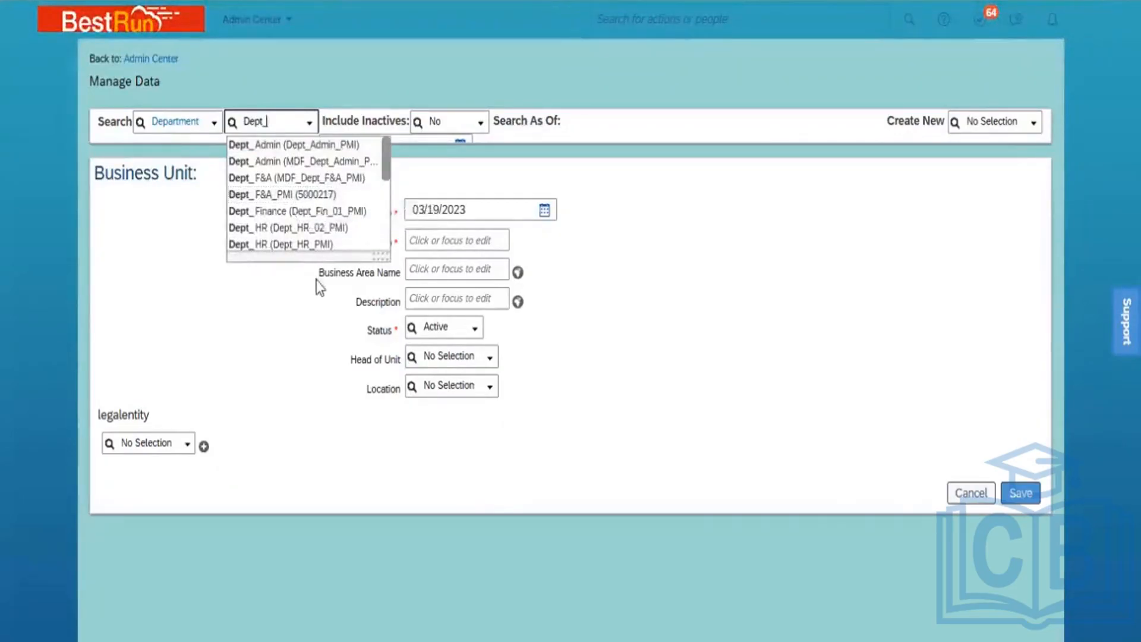
{"action": "left_click", "coordinate": [304, 244]}
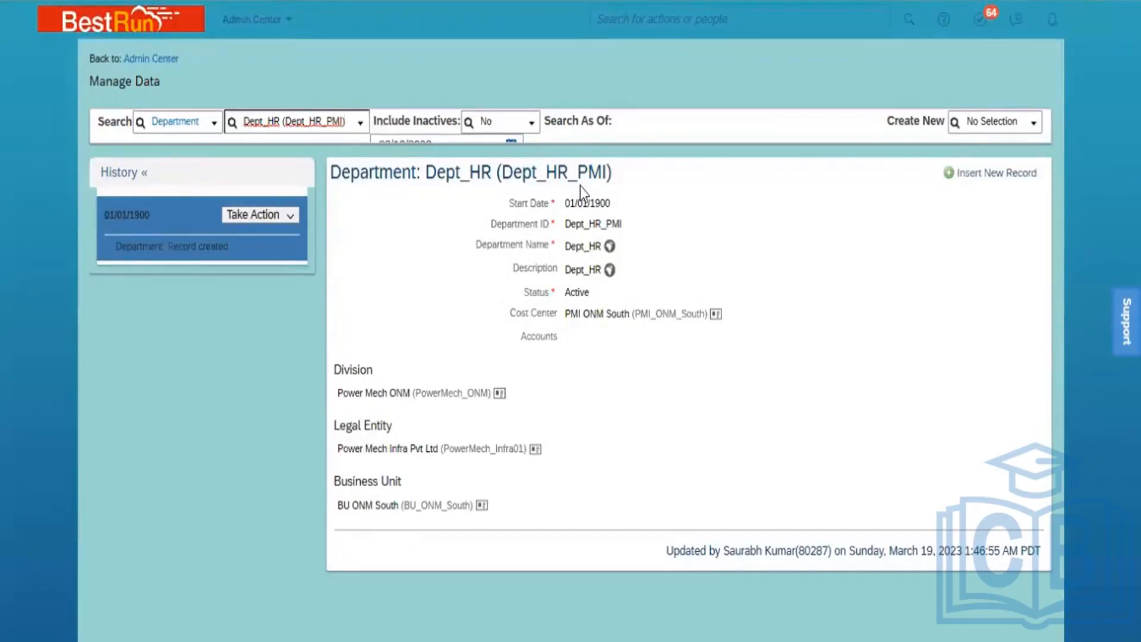
Look up the Dept_Admin department record
{"action": "left_click", "coordinate": [309, 127]}
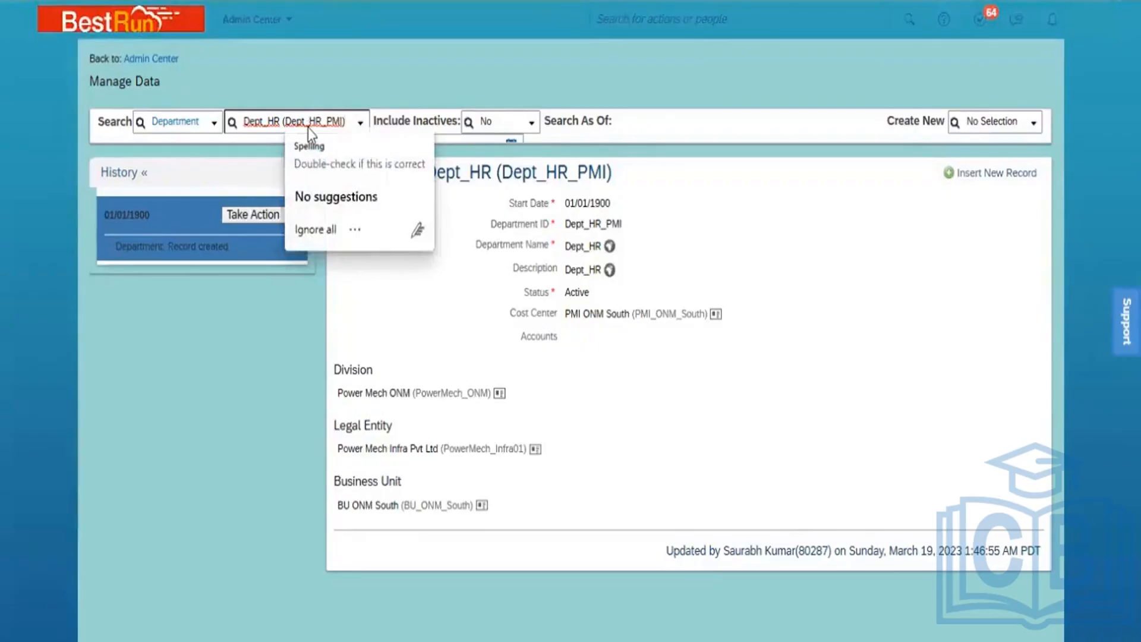
{"action": "key", "text": "ctrl+a"}
{"action": "type", "text": "Dept"}
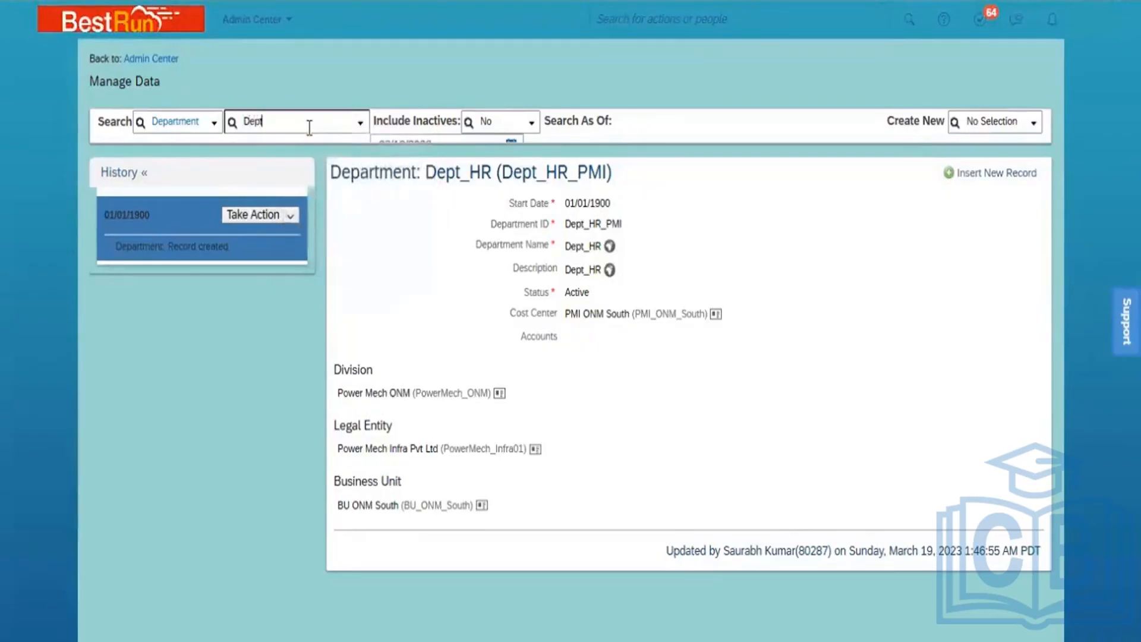
{"action": "type", "text": "_Armin"}
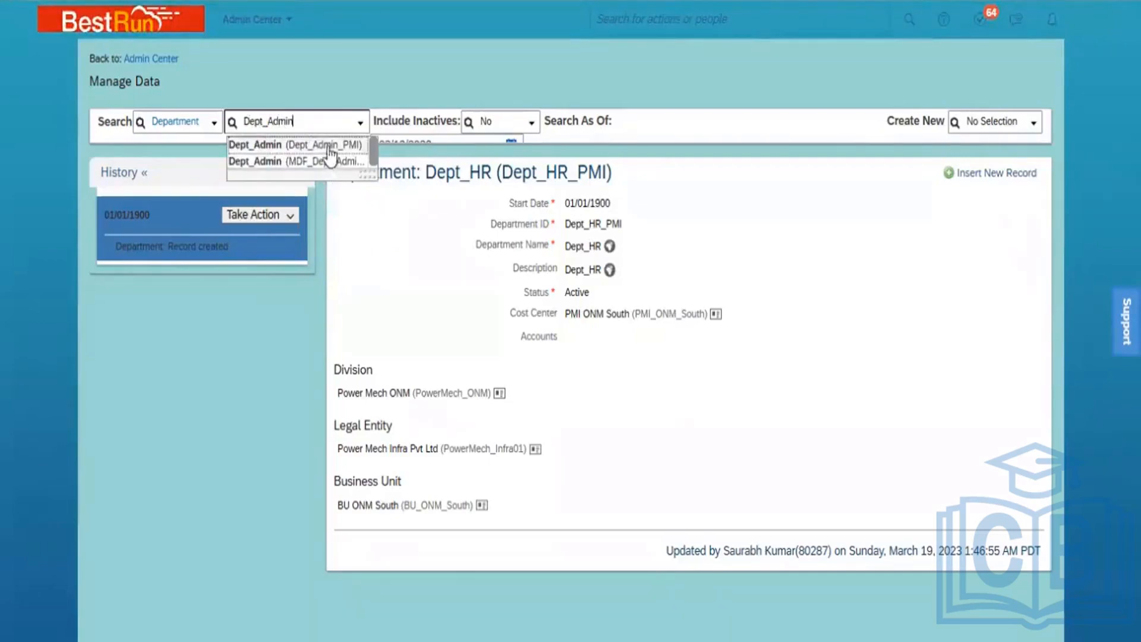
{"action": "left_click", "coordinate": [328, 147]}
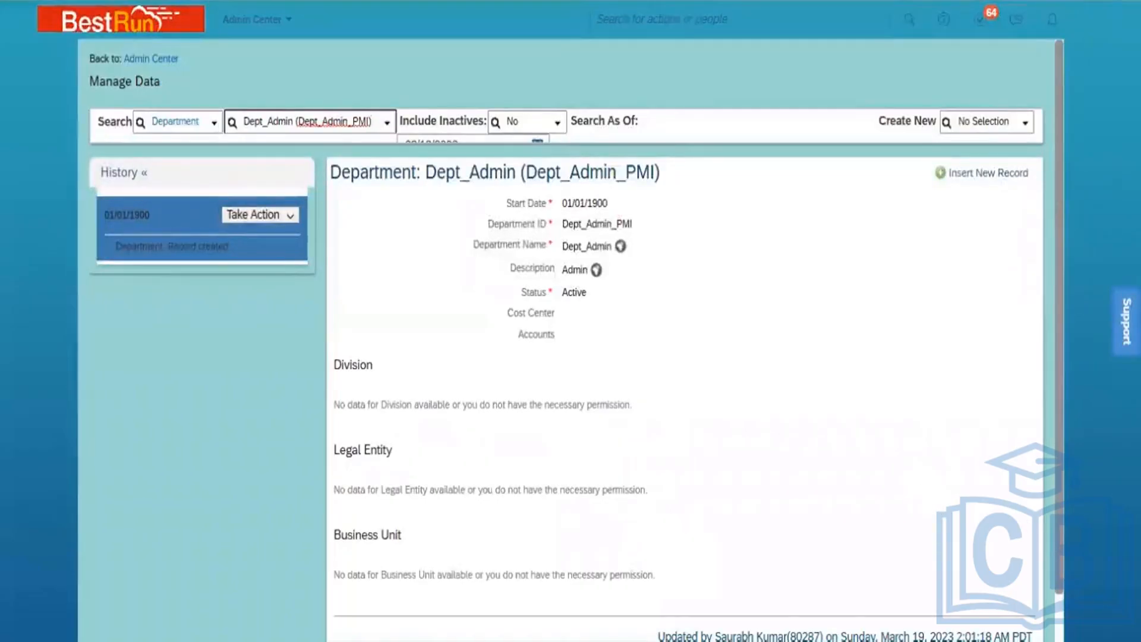
{"action": "scroll", "coordinate": [684, 357], "scroll_direction": "down", "scroll_amount": 1}
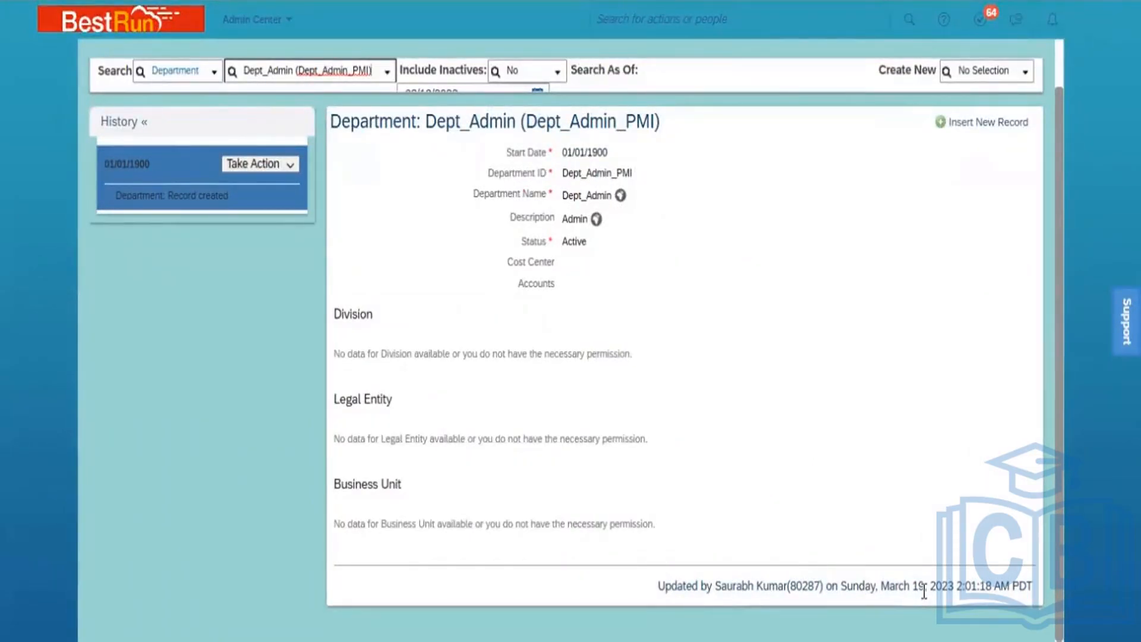
Look up the Dept_Sales (Dept_Sales_PMI) department record
{"action": "left_click", "coordinate": [340, 70]}
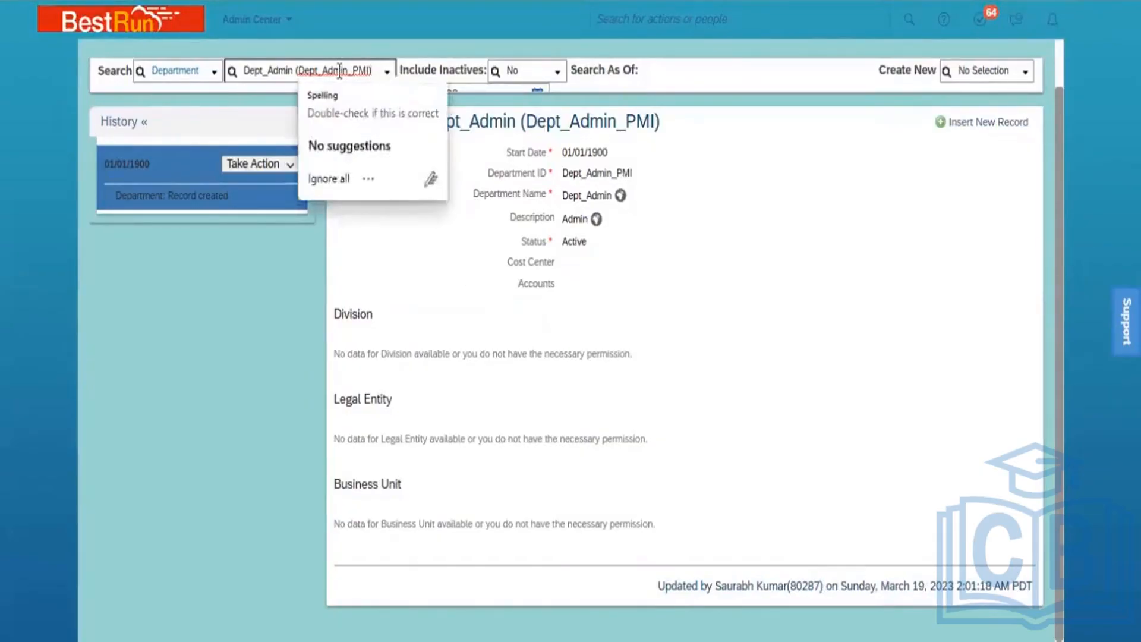
{"action": "type", "text": "a"}
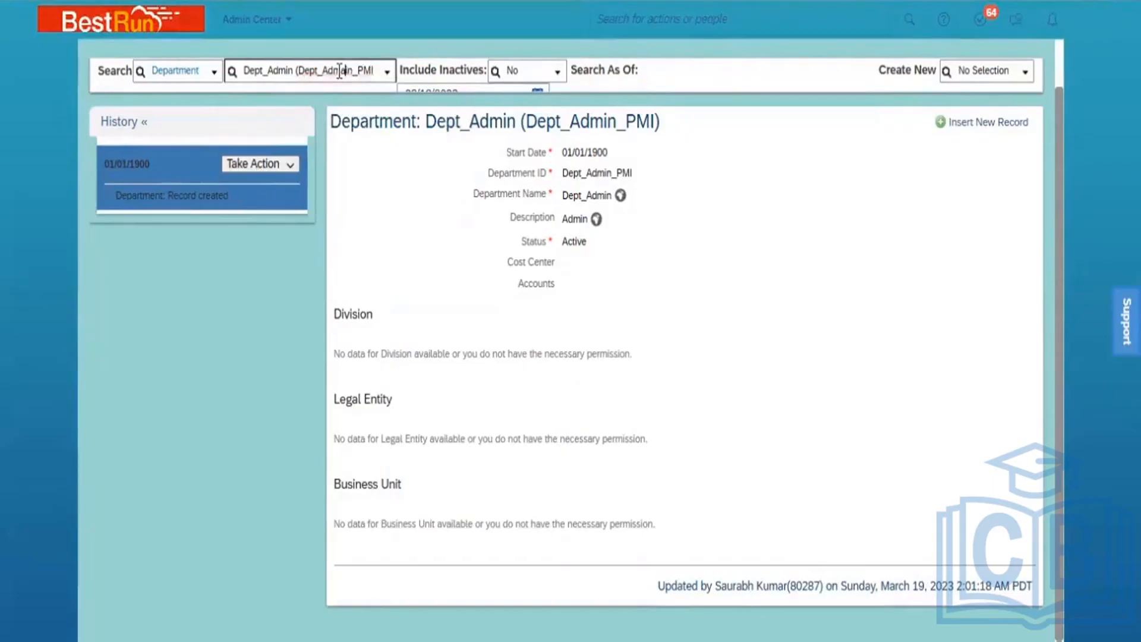
{"action": "key", "text": "ctrl+a"}
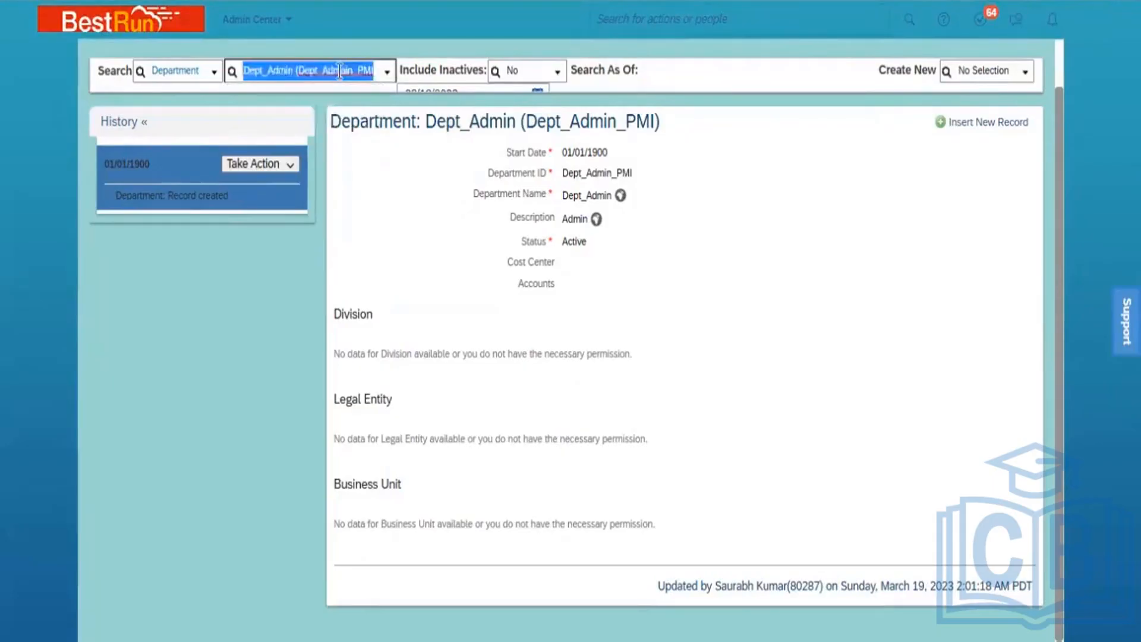
{"action": "type", "text": "Dept"}
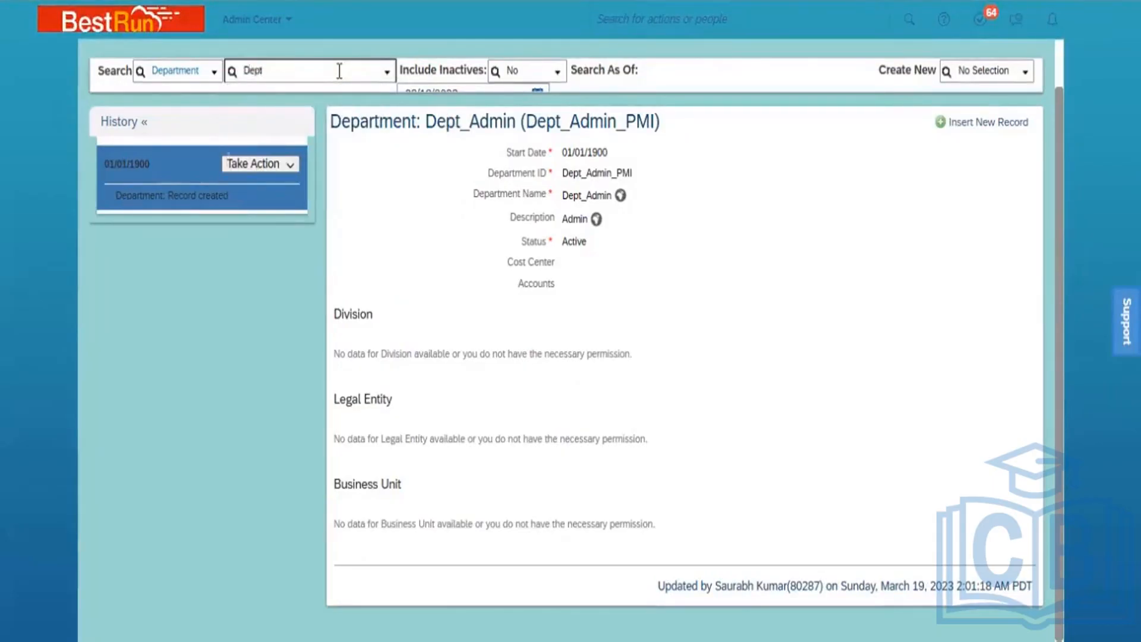
{"action": "type", "text": "_Sales"}
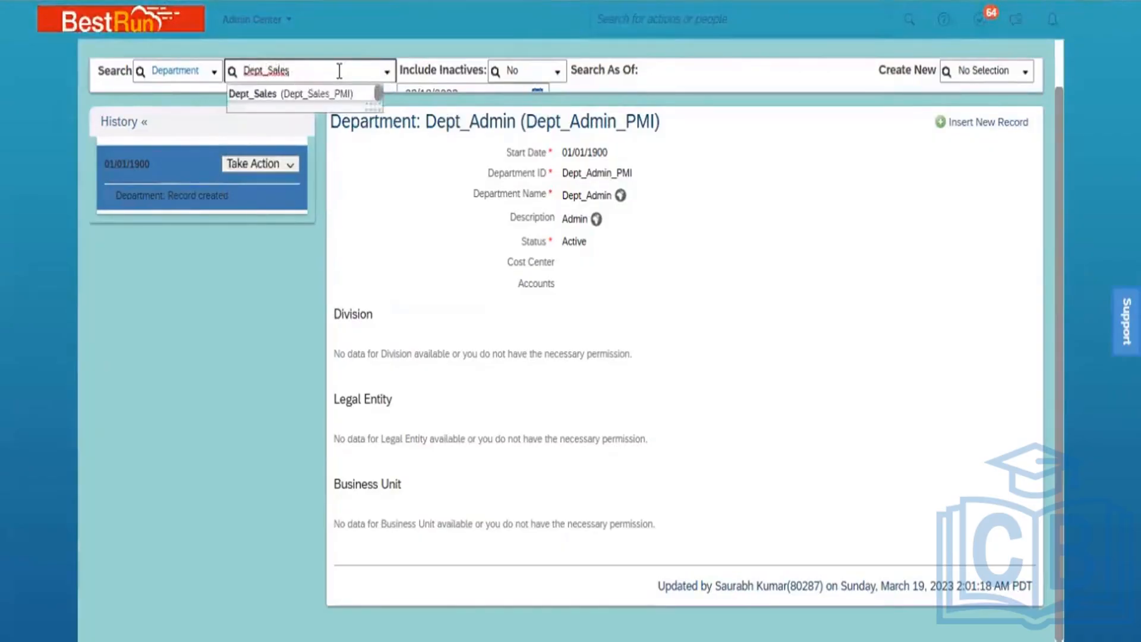
{"action": "left_click", "coordinate": [311, 95]}
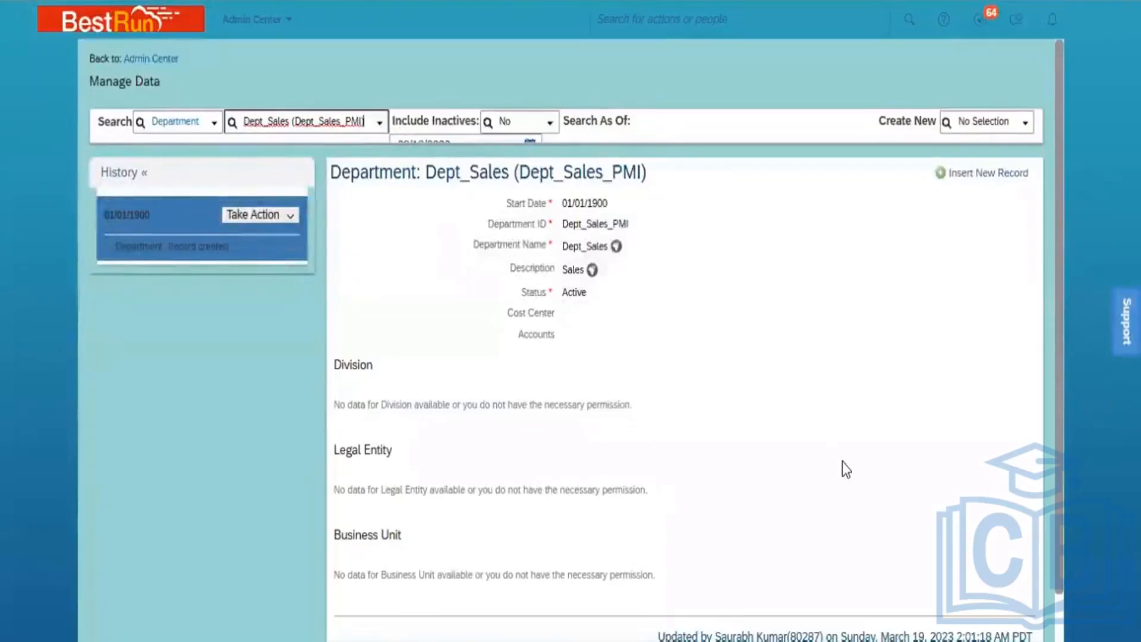
{"action": "scroll", "coordinate": [570, 341], "scroll_direction": "down", "scroll_amount": 1}
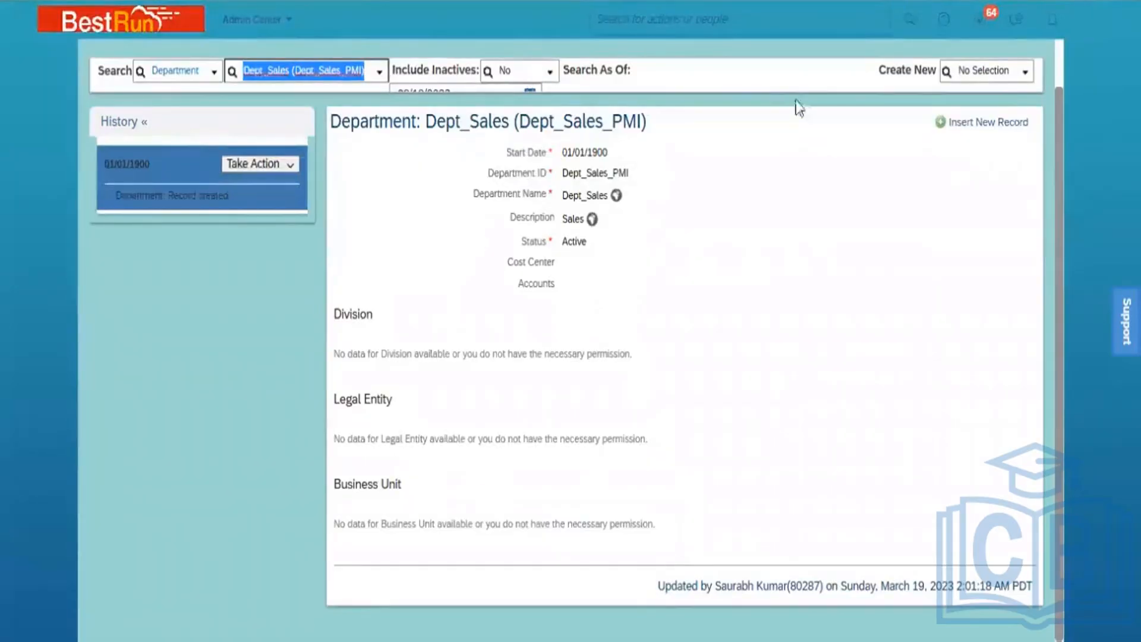
Bring up Job Classification C & I Ops_PMI and select its job ID 7000056
{"action": "left_click", "coordinate": [987, 72]}
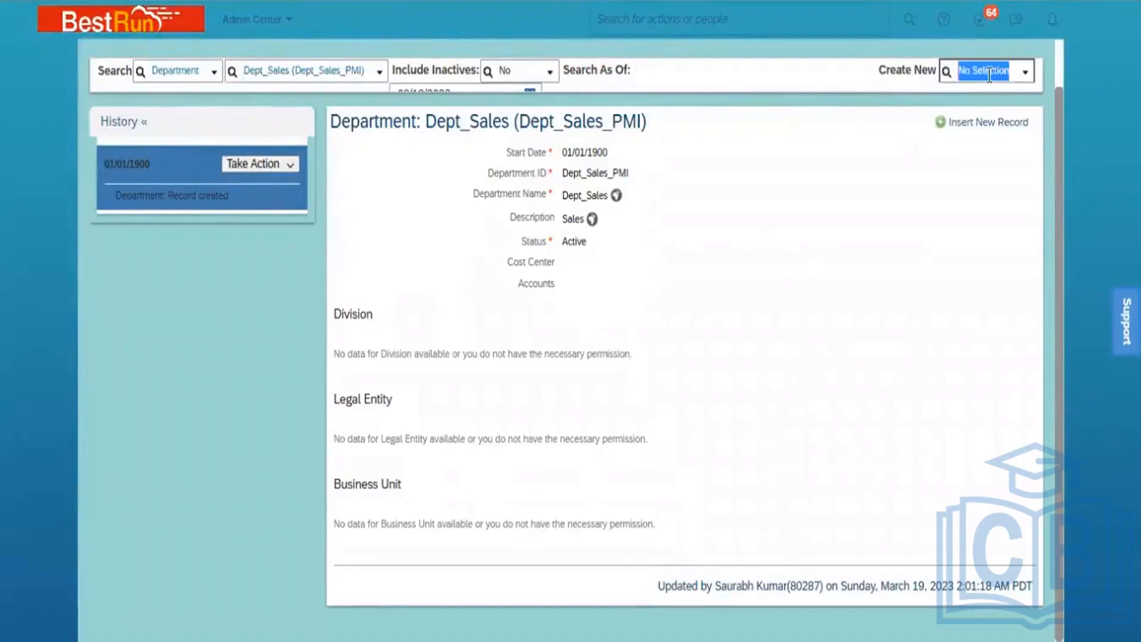
{"action": "type", "text": "Job Cl"}
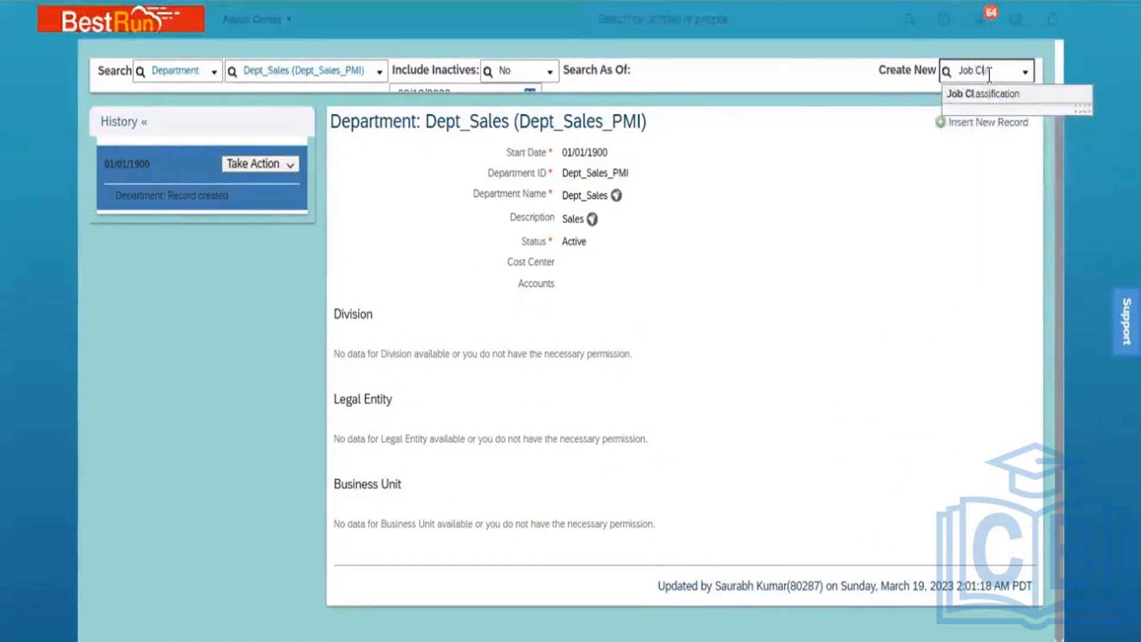
{"action": "type", "text": "ass"}
{"action": "left_click", "coordinate": [993, 95]}
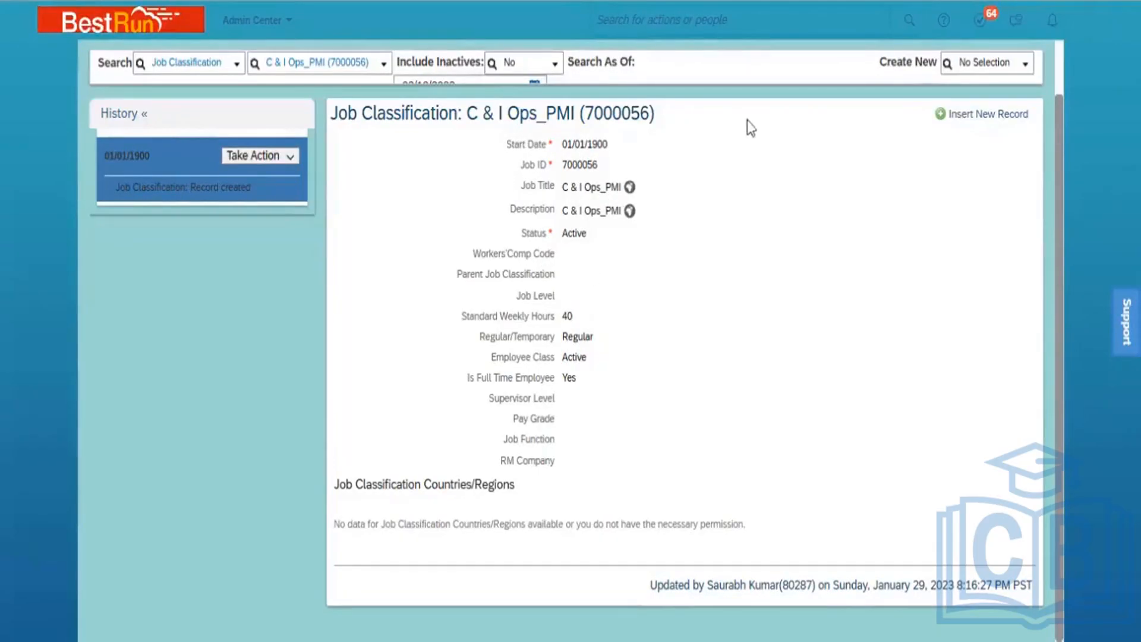
{"action": "left_click", "coordinate": [982, 63]}
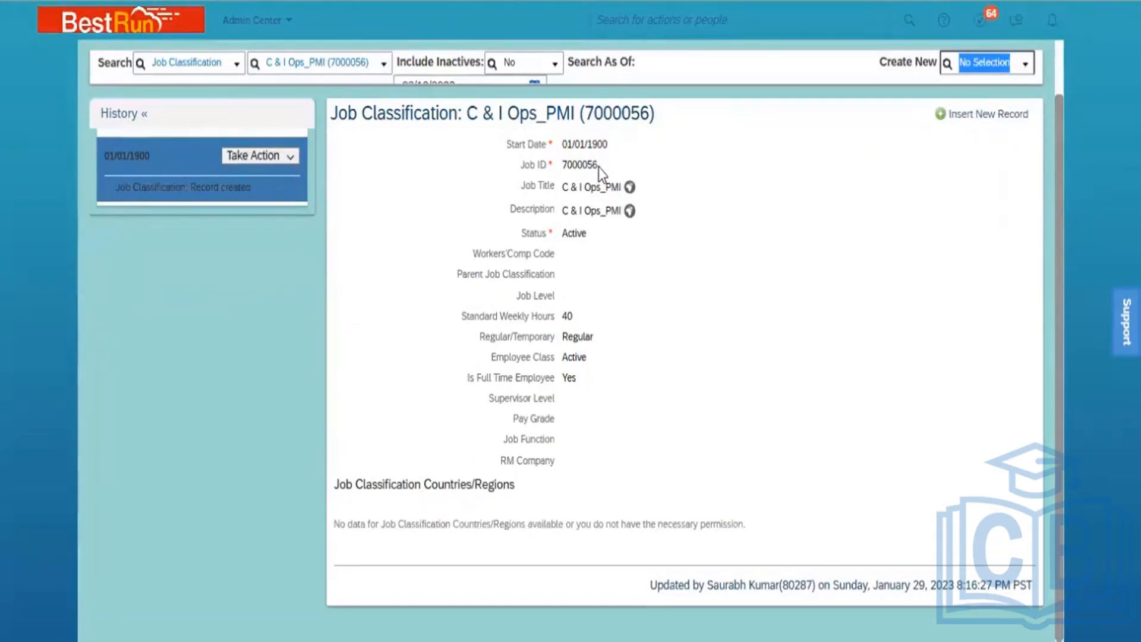
{"action": "left_click_drag", "start_coordinate": [598, 166], "coordinate": [564, 167]}
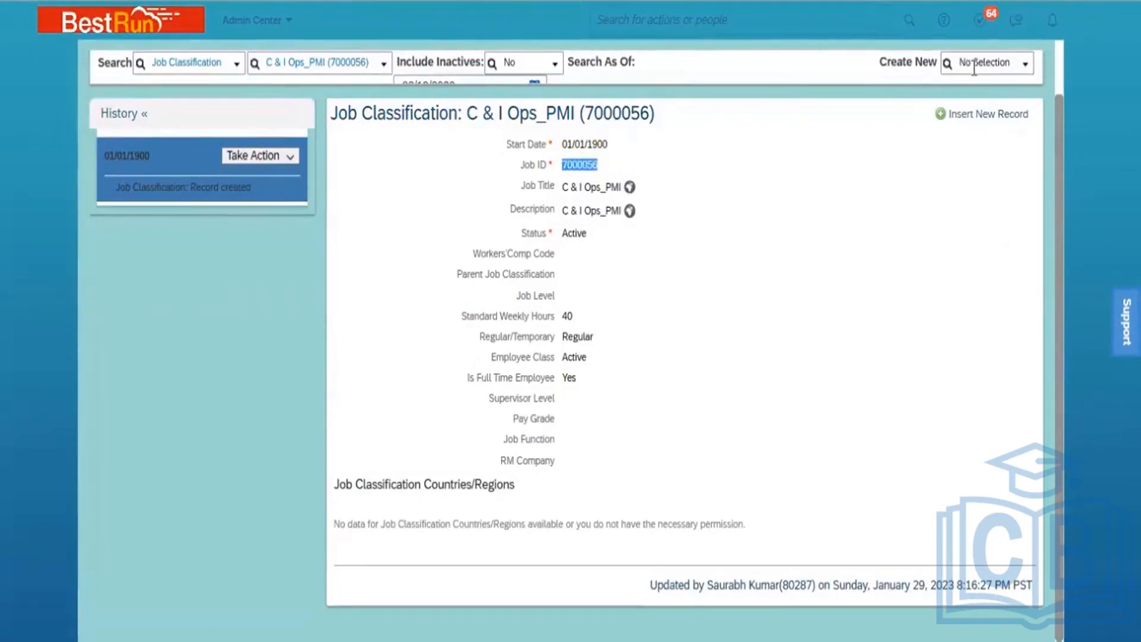
Start a new Position record from Create New
{"action": "left_click", "coordinate": [946, 64]}
{"action": "type", "text": "posi"}
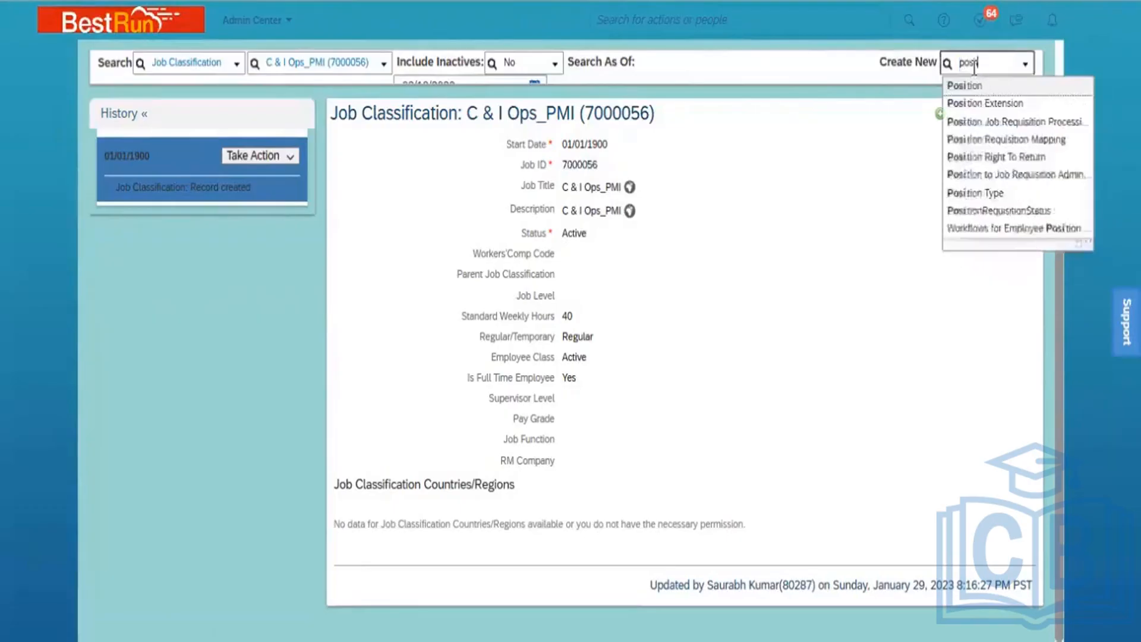
{"action": "type", "text": "tion"}
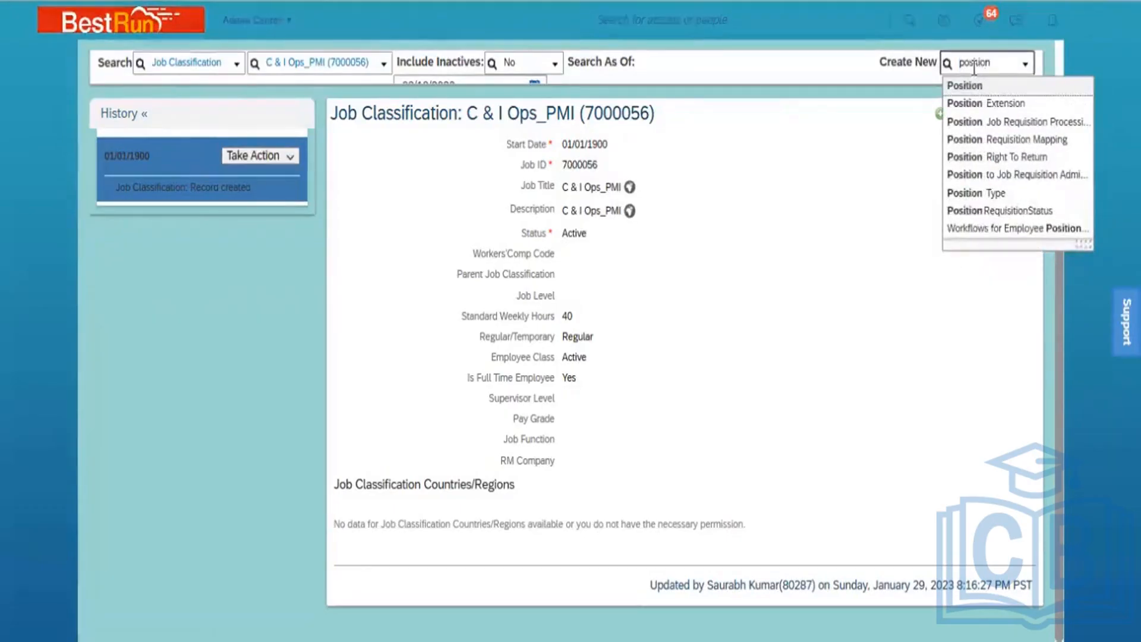
{"action": "left_click", "coordinate": [994, 86]}
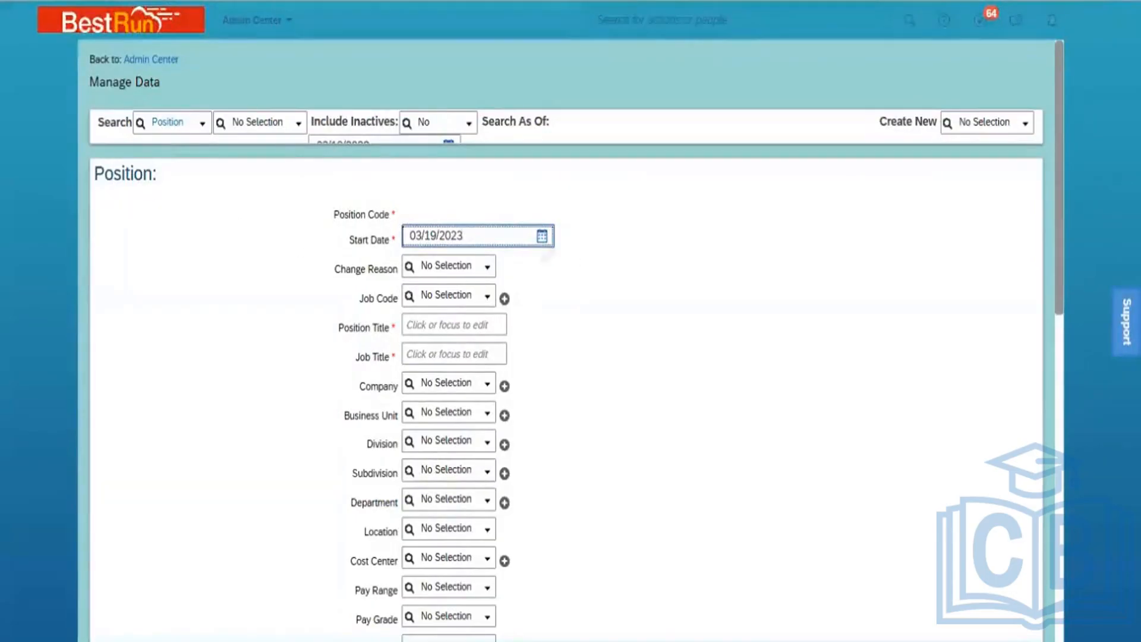
Set the position Start Date to 01/01/1900 using the calendar
{"action": "left_click", "coordinate": [544, 240]}
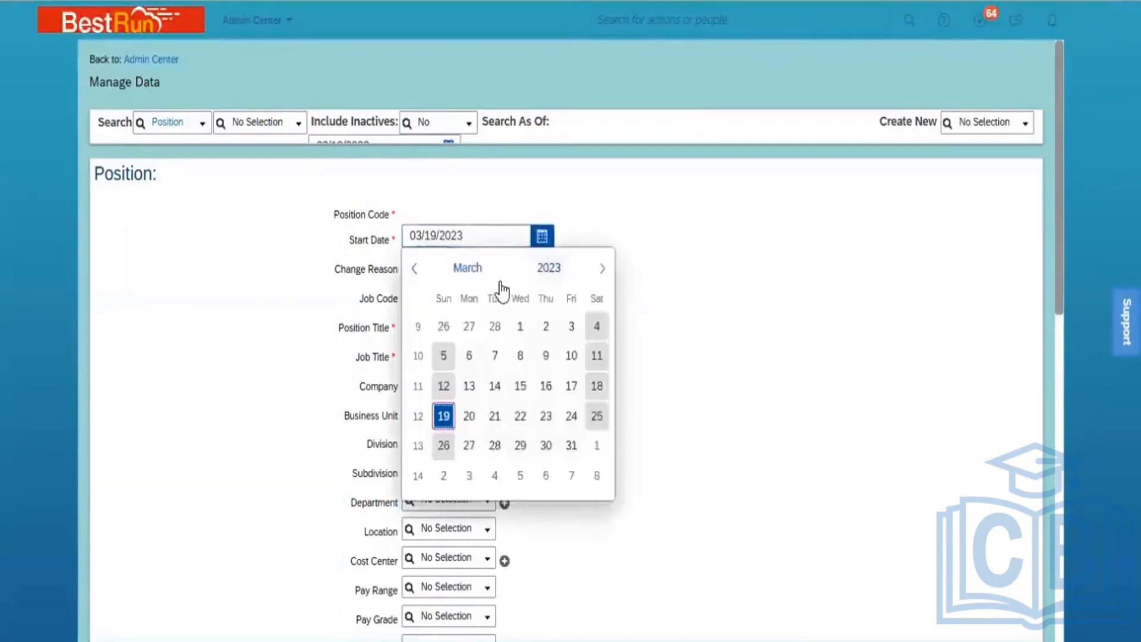
{"action": "left_click", "coordinate": [554, 279]}
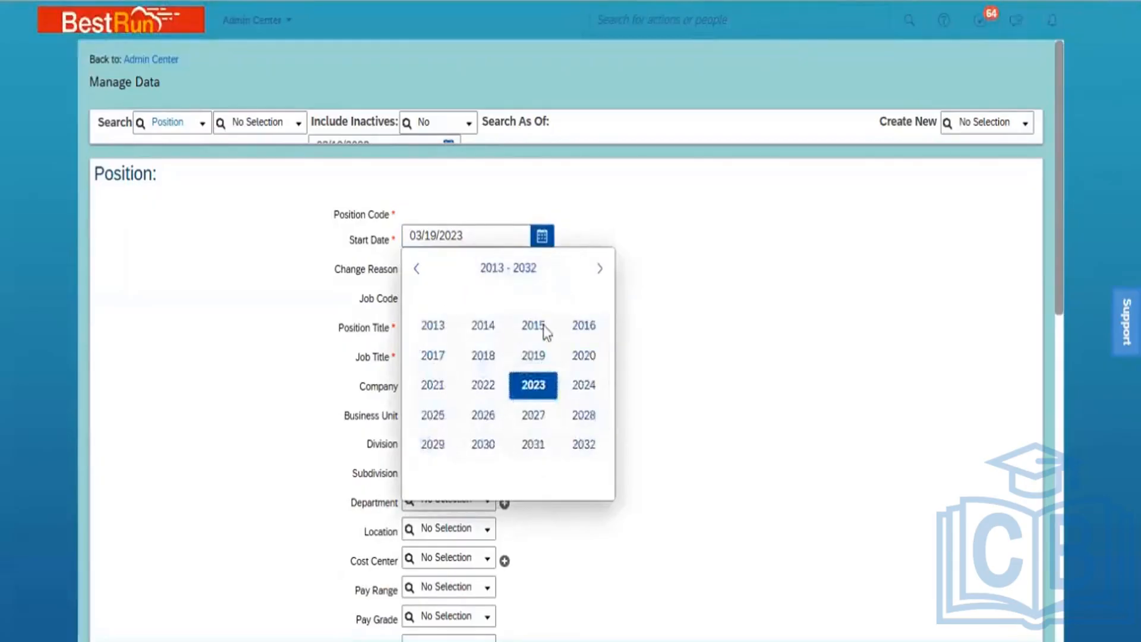
{"action": "left_click", "coordinate": [418, 269]}
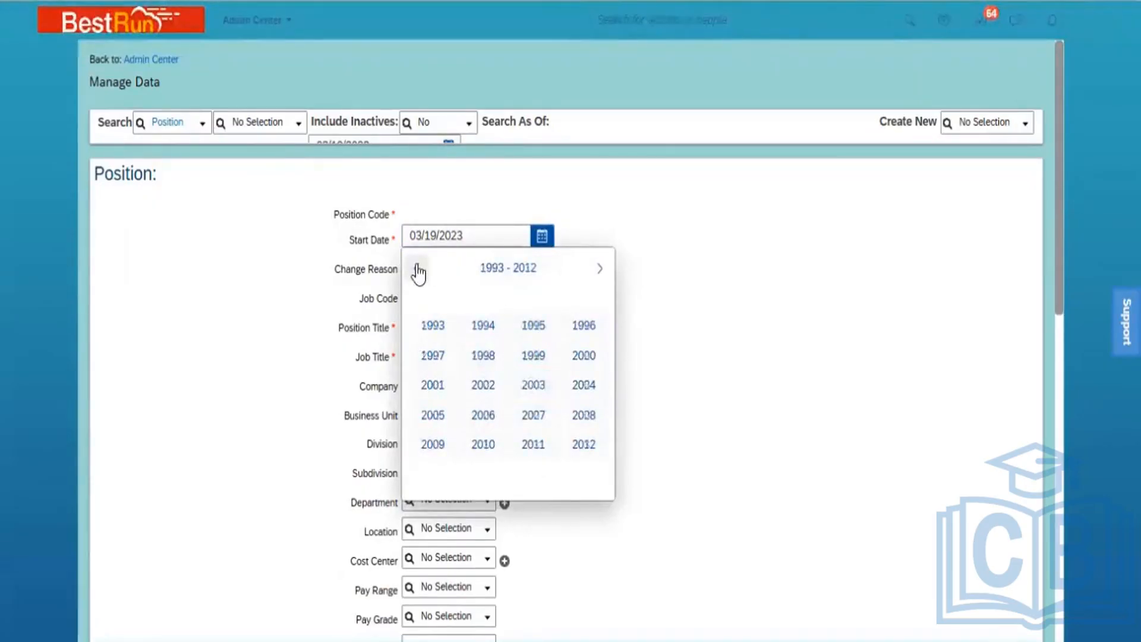
{"action": "left_click", "coordinate": [417, 269]}
{"action": "left_click", "coordinate": [418, 270]}
{"action": "left_click", "coordinate": [418, 271]}
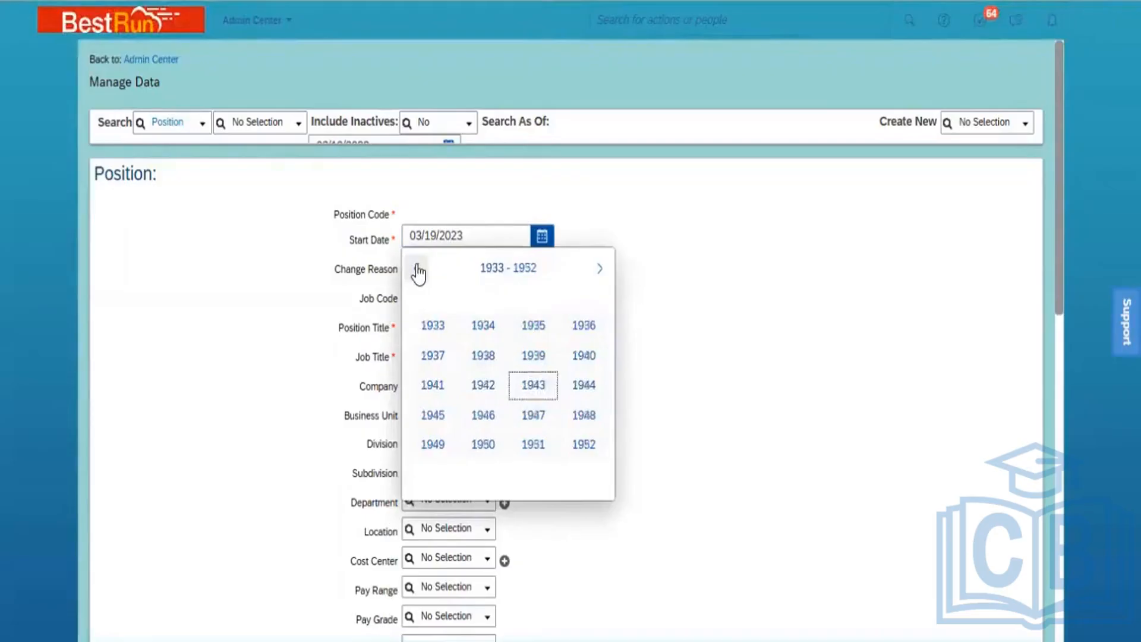
{"action": "left_click", "coordinate": [418, 270]}
{"action": "left_click", "coordinate": [418, 271]}
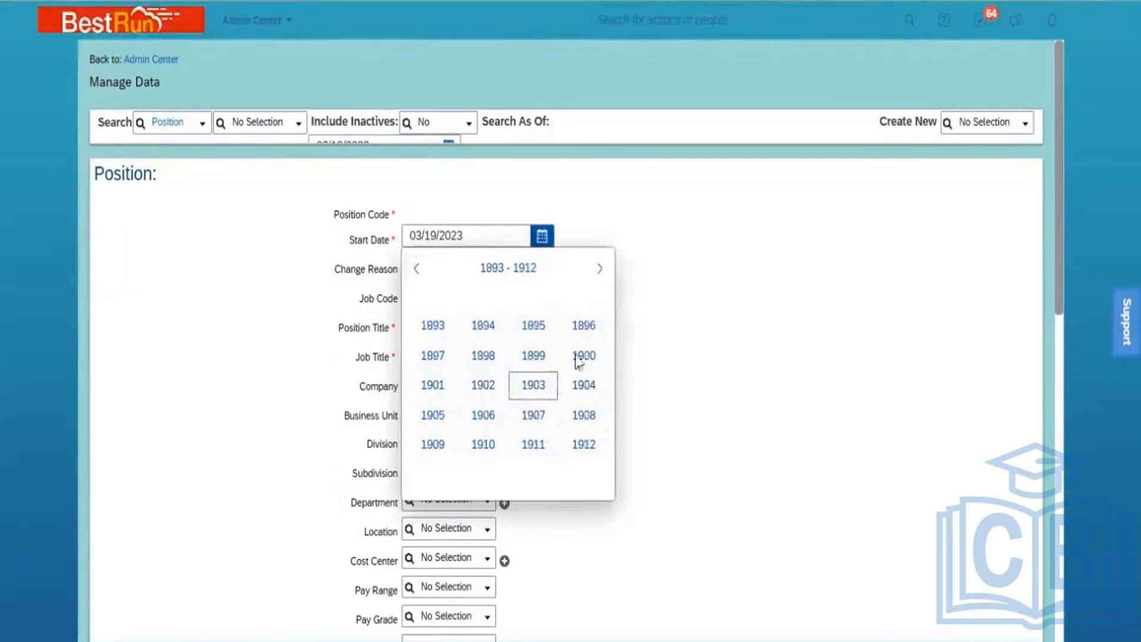
{"action": "left_click", "coordinate": [585, 357]}
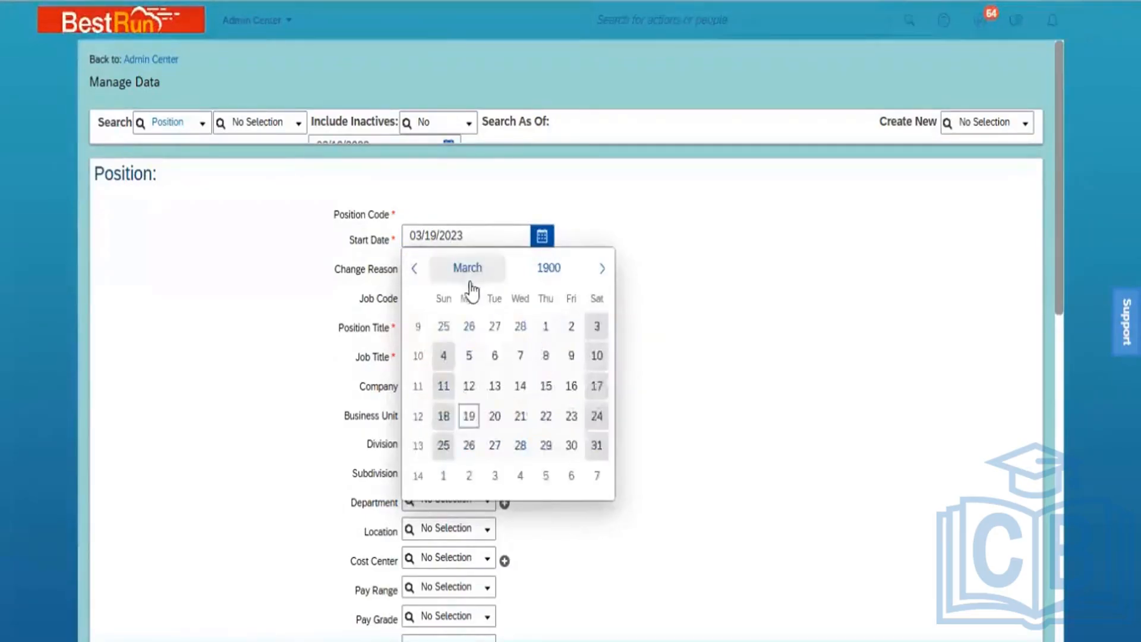
{"action": "left_click", "coordinate": [455, 269]}
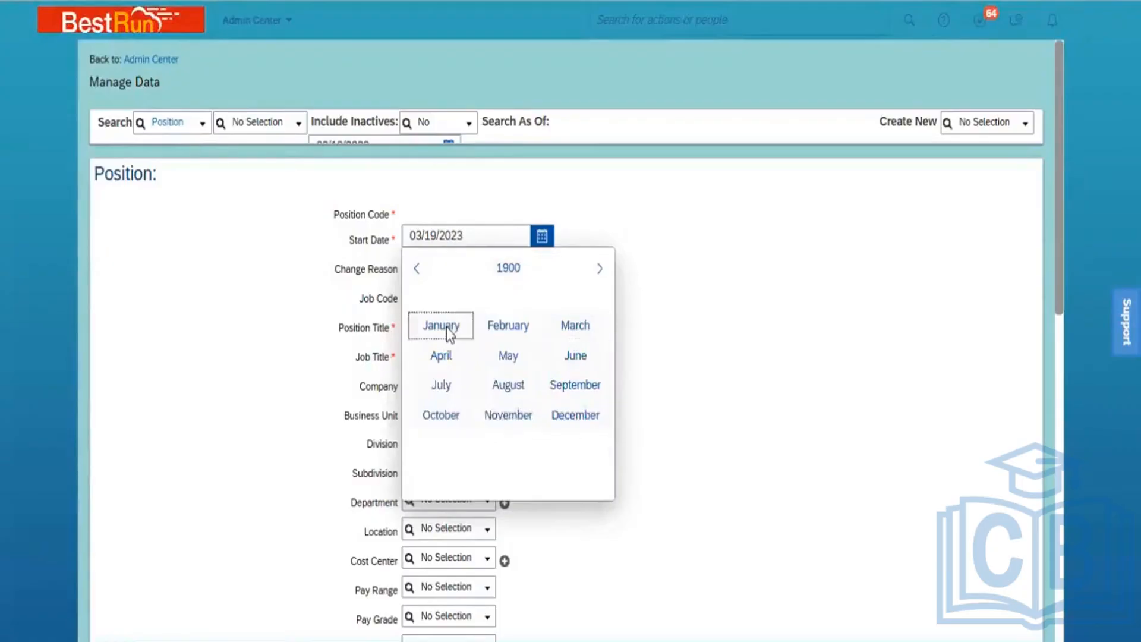
{"action": "left_click", "coordinate": [447, 327]}
{"action": "left_click", "coordinate": [469, 326]}
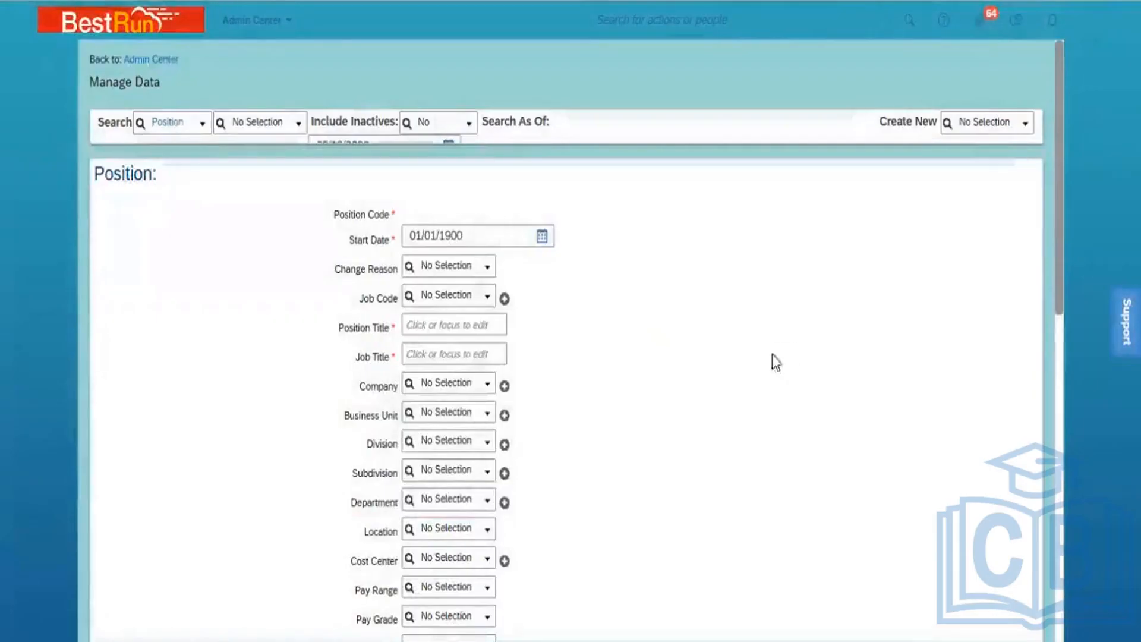
{"action": "left_click", "coordinate": [447, 295]}
Set Job Code C & I Ops_PMI (7000056) and use 'Senior Engineer C & I_PMI' as Position and Job Title
{"action": "type", "text": "7000056"}
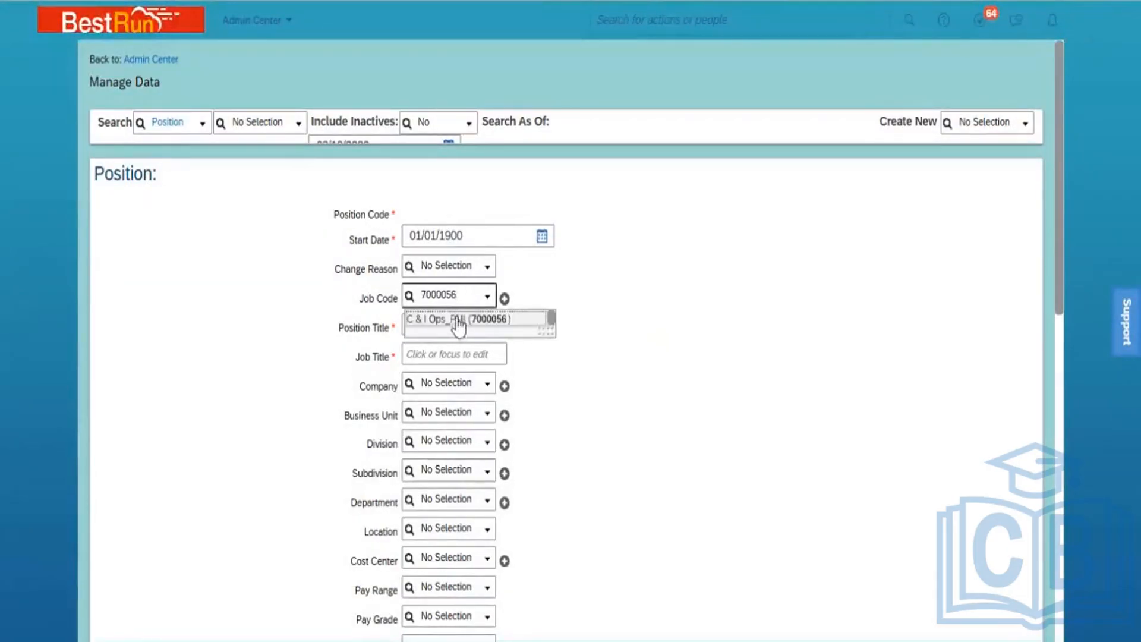
{"action": "left_click", "coordinate": [443, 326]}
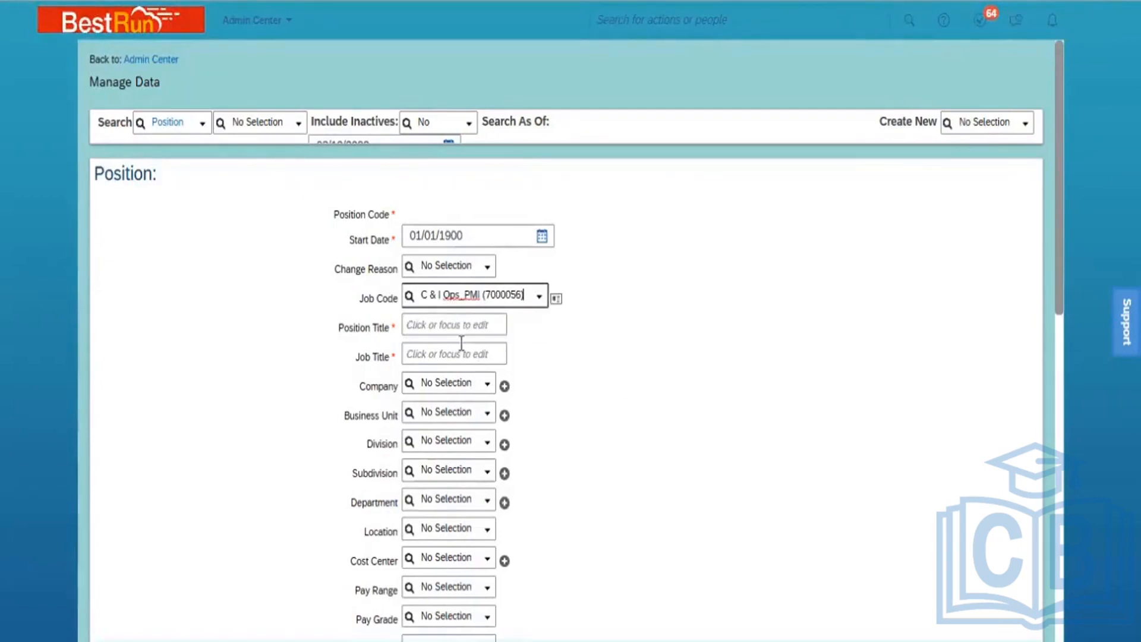
{"action": "left_click", "coordinate": [433, 326]}
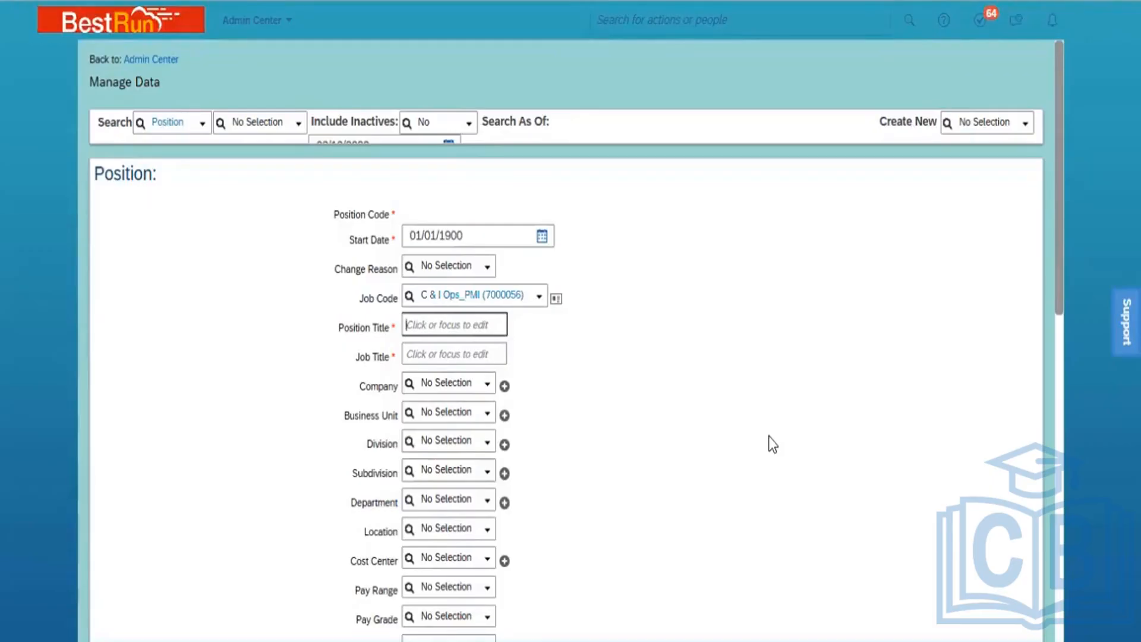
{"action": "type", "text": "Senior Engineer C"}
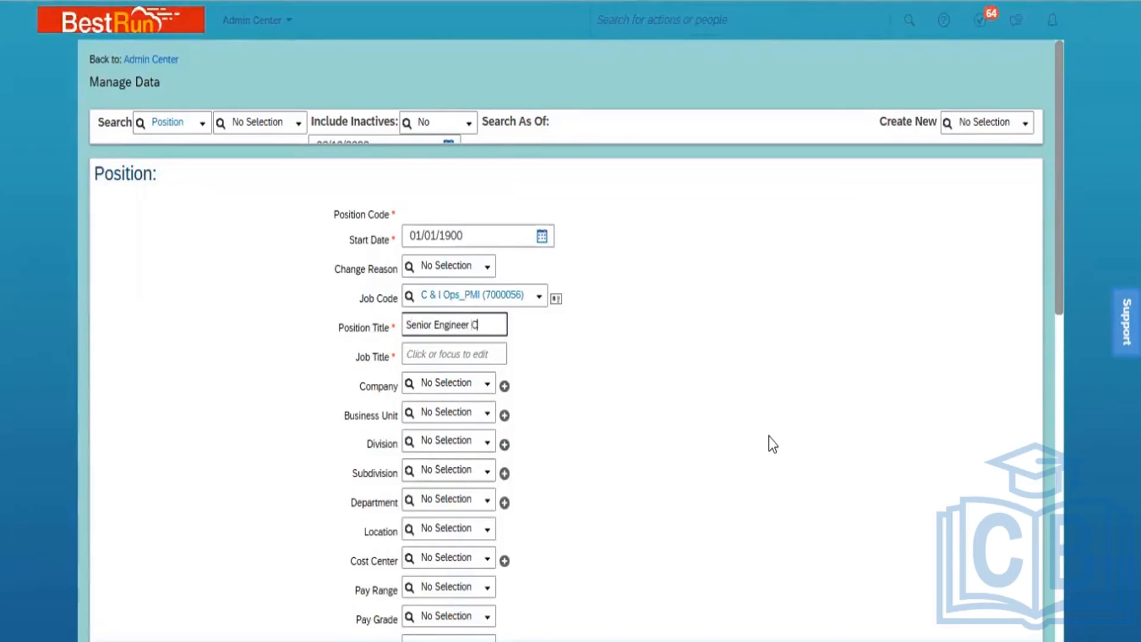
{"action": "type", "text": " & I_PMI"}
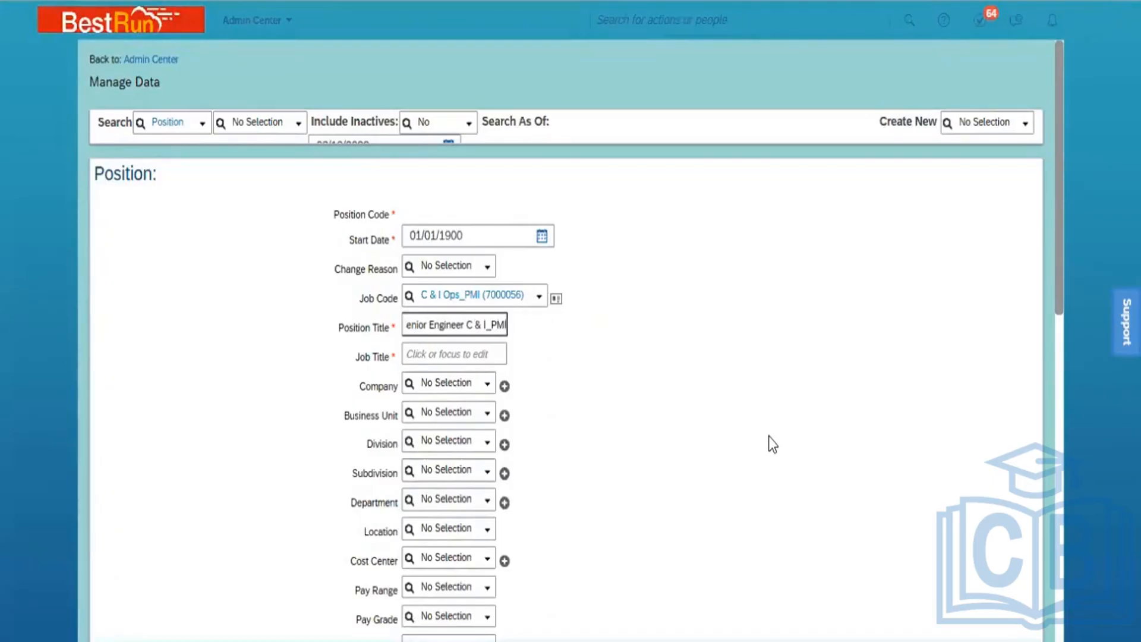
{"action": "key", "text": "ctrl+a"}
{"action": "key", "text": "ctrl+c"}
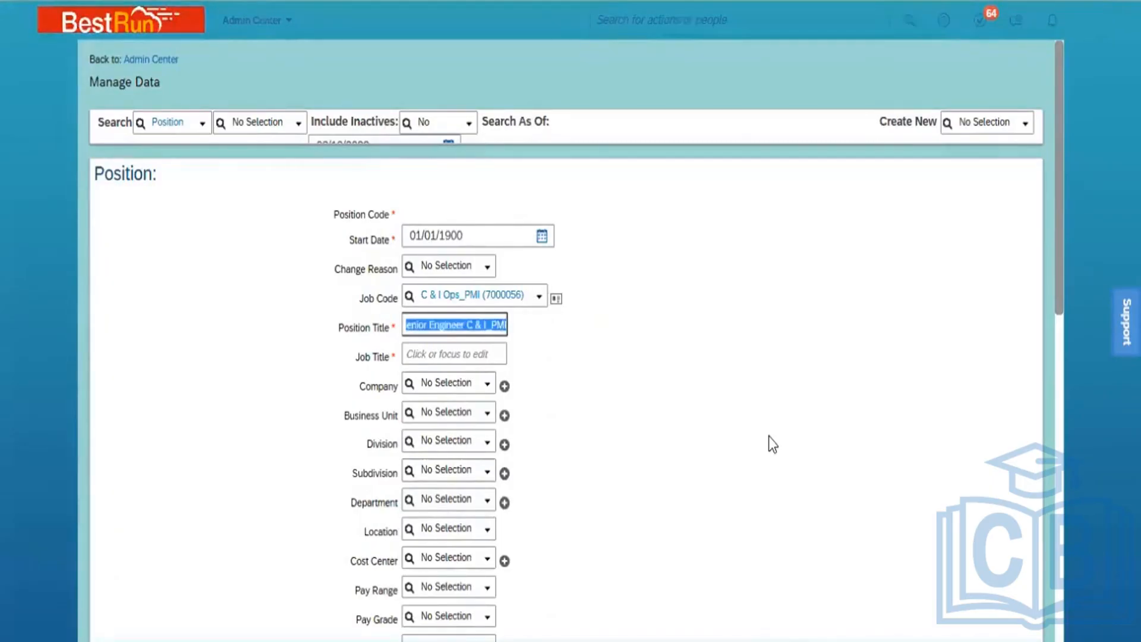
{"action": "left_click", "coordinate": [470, 350]}
{"action": "key", "text": "ctrl+v"}
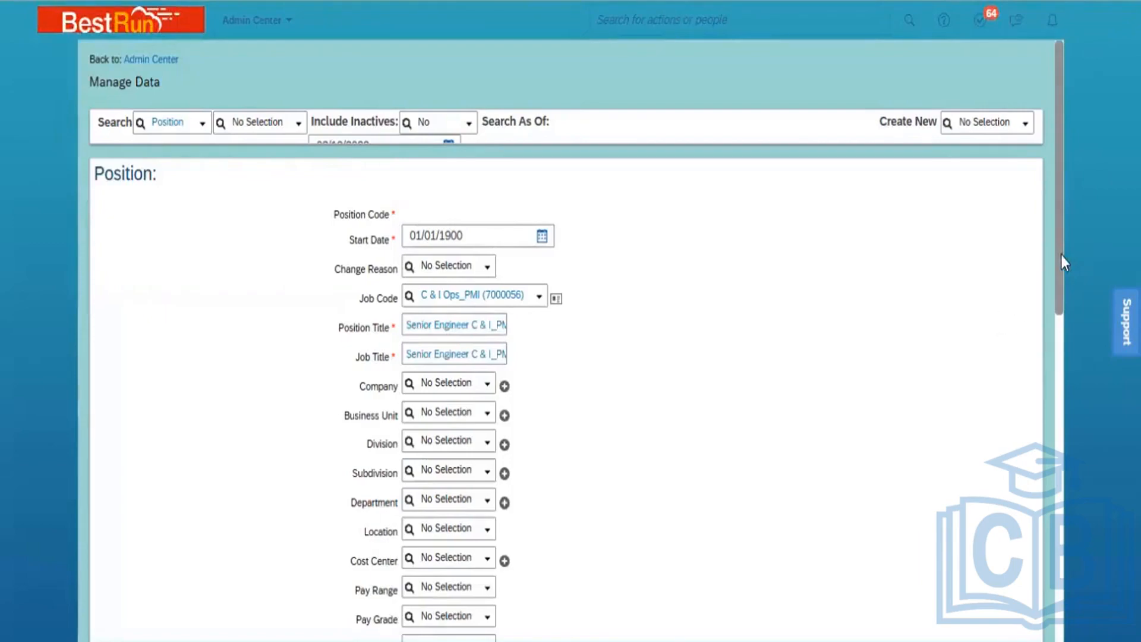
{"action": "left_click_drag", "start_coordinate": [1062, 255], "coordinate": [1058, 362]}
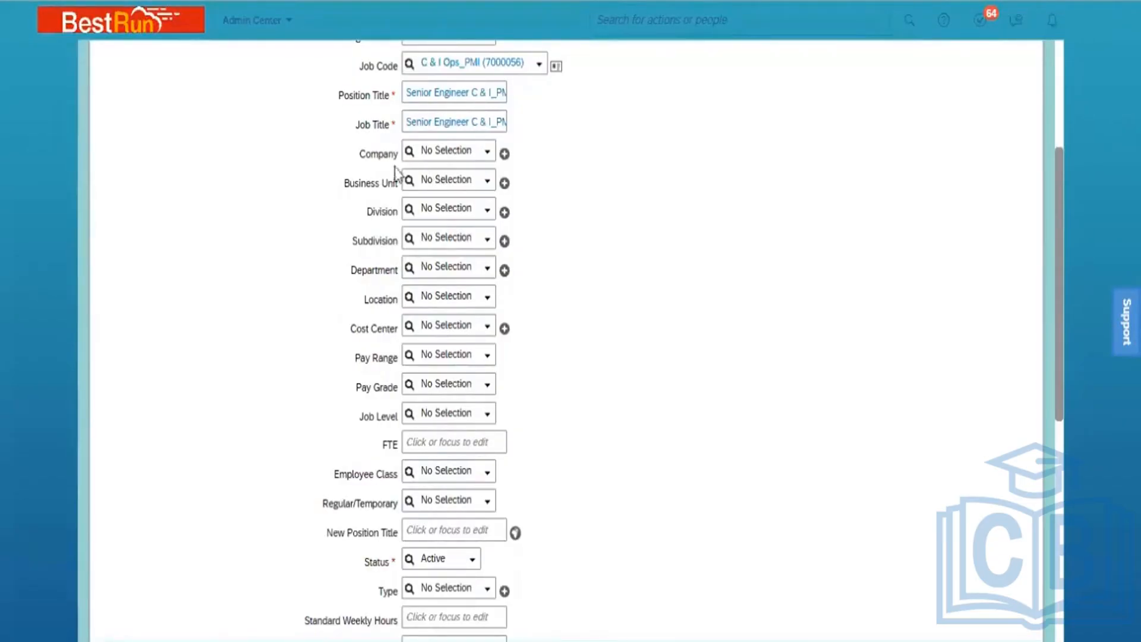
Set Company Power Mech Infra Pvt Ltd, Business Unit BU ONM South and Division Power Mech ONM
{"action": "left_click", "coordinate": [447, 151]}
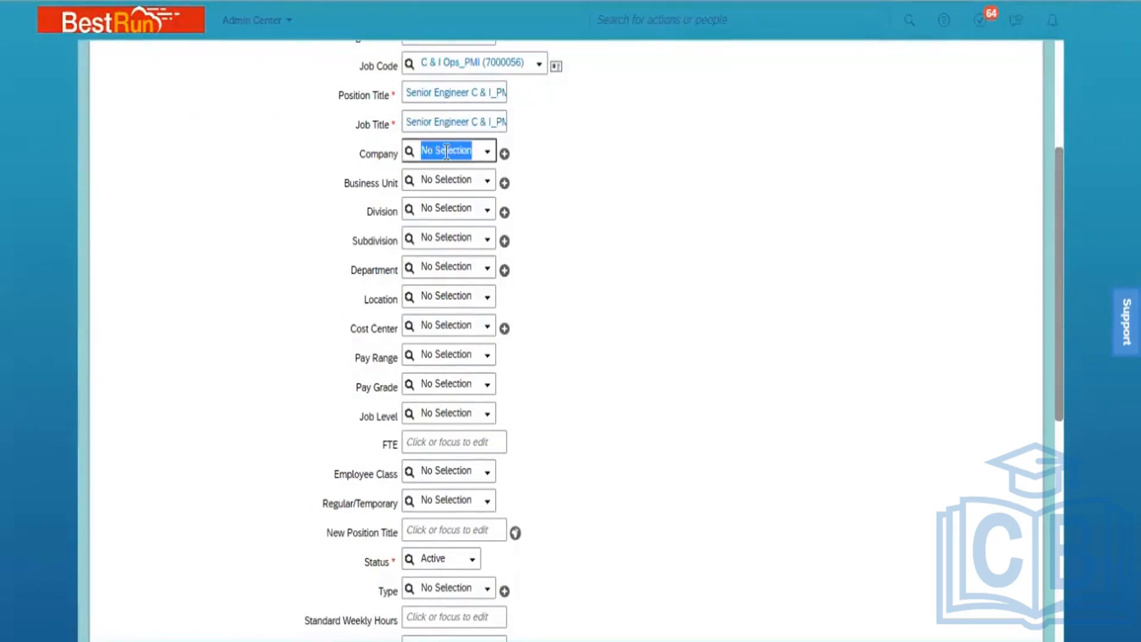
{"action": "type", "text": "Power"}
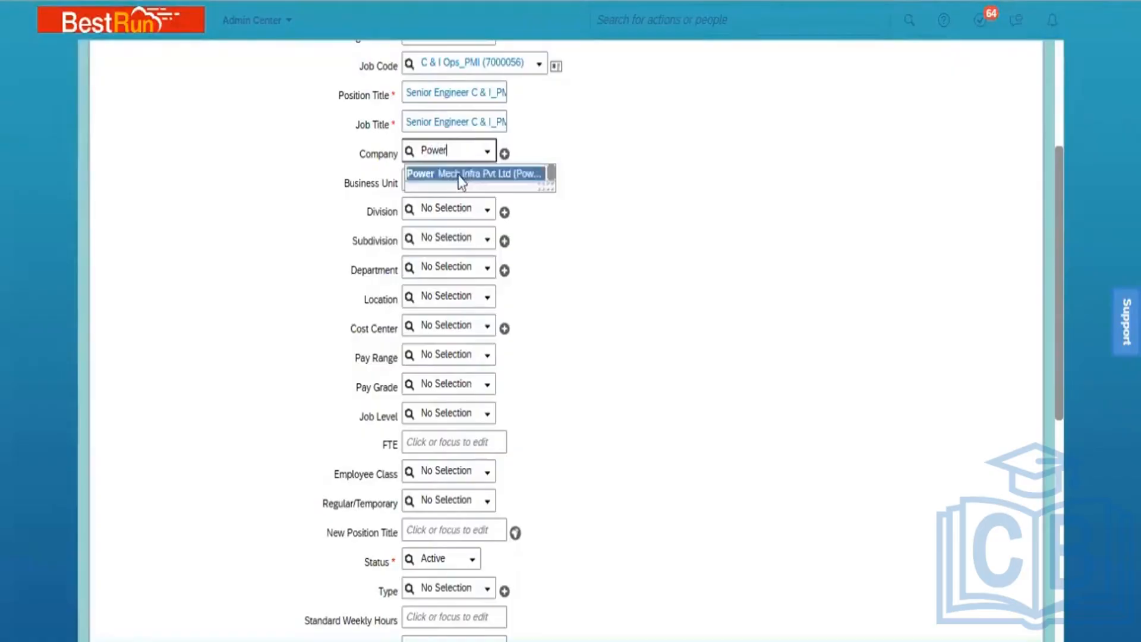
{"action": "left_click", "coordinate": [459, 173]}
{"action": "key", "text": "Tab"}
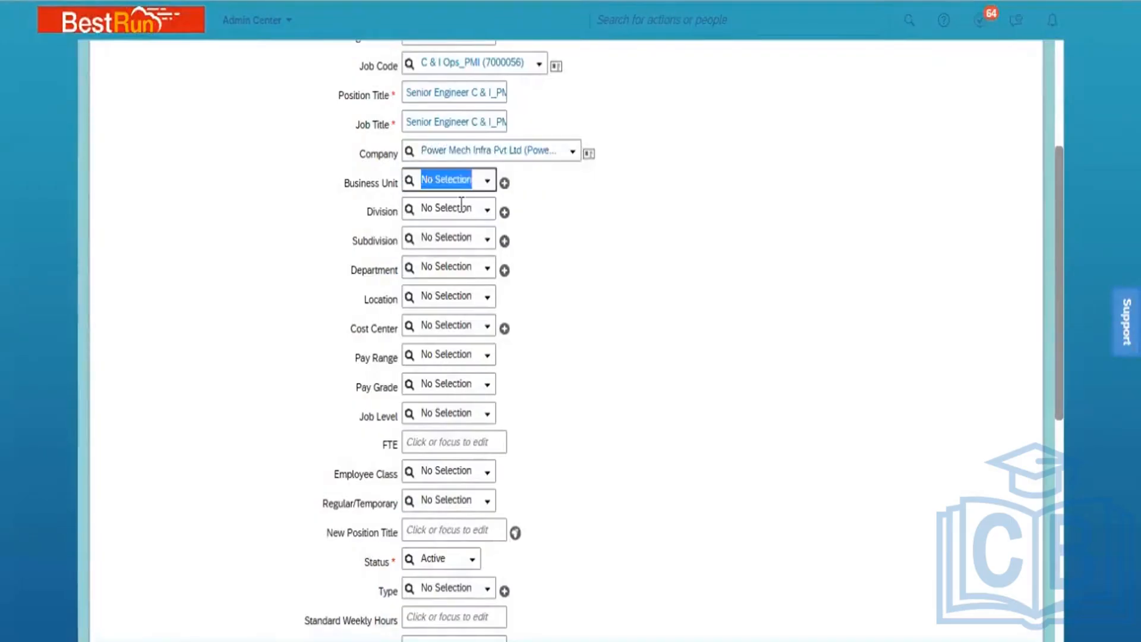
{"action": "type", "text": "ONM"}
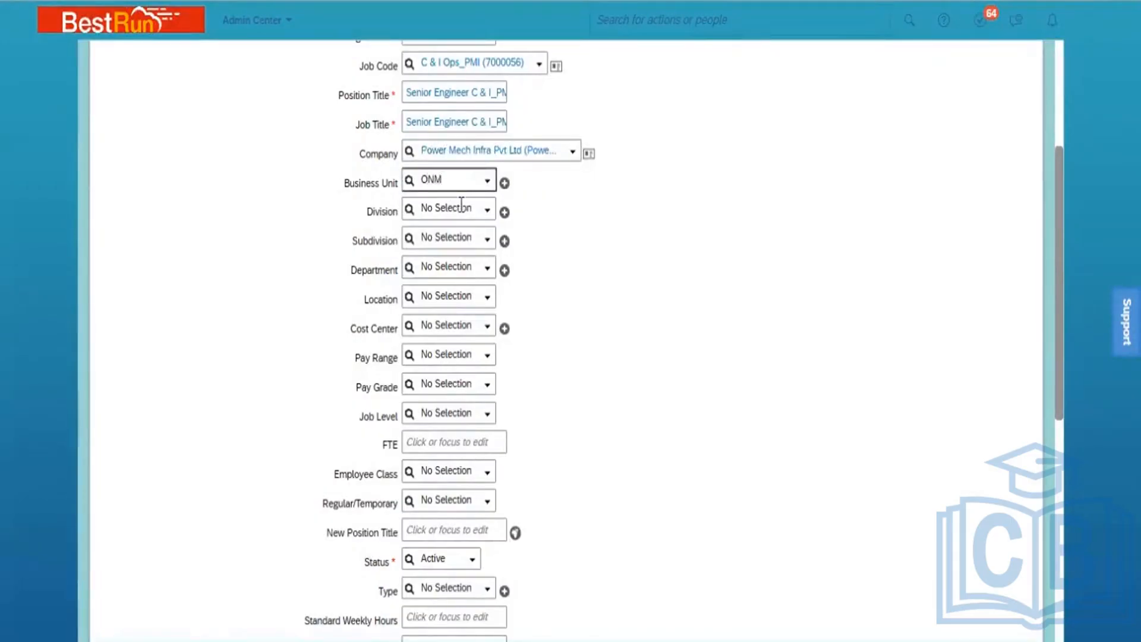
{"action": "left_click", "coordinate": [464, 204]}
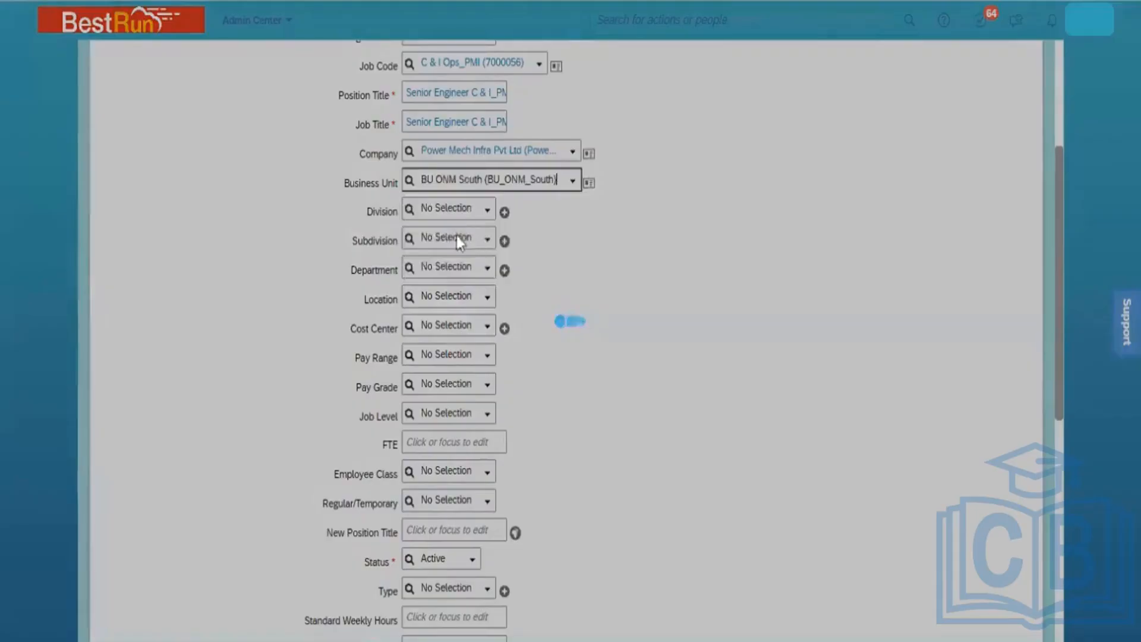
{"action": "left_click", "coordinate": [432, 212]}
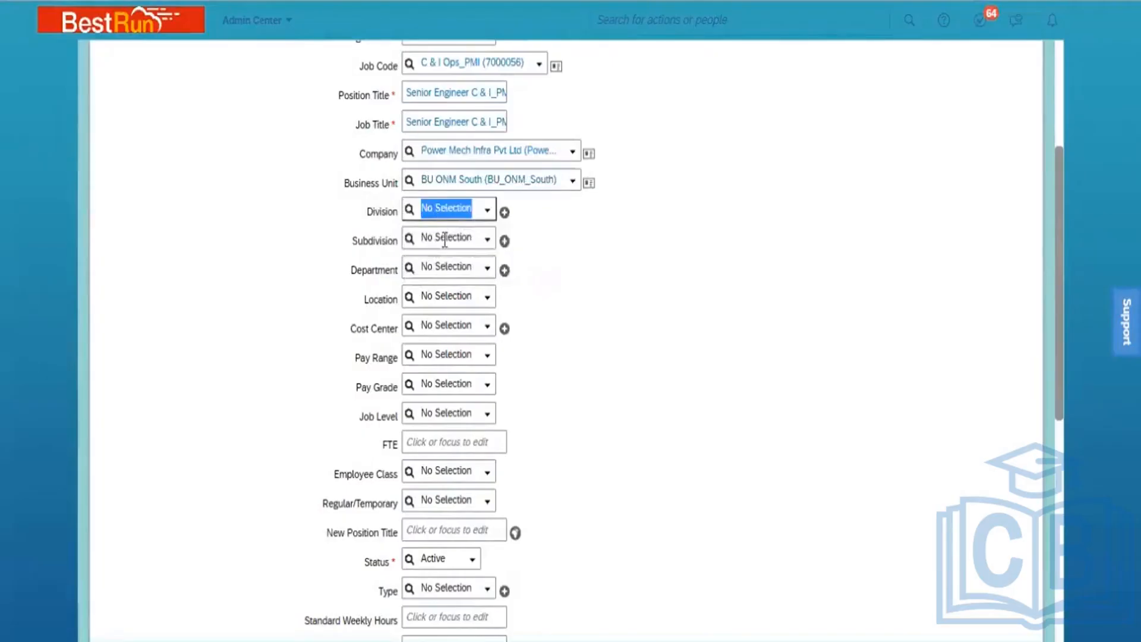
{"action": "type", "text": "ONM"}
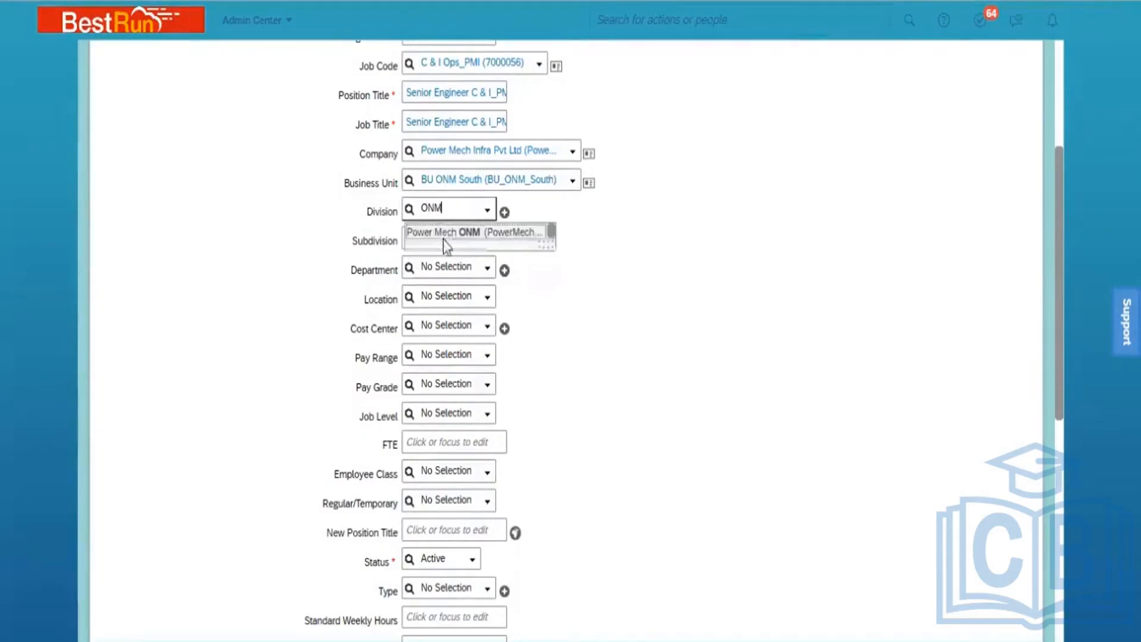
{"action": "left_click", "coordinate": [467, 237]}
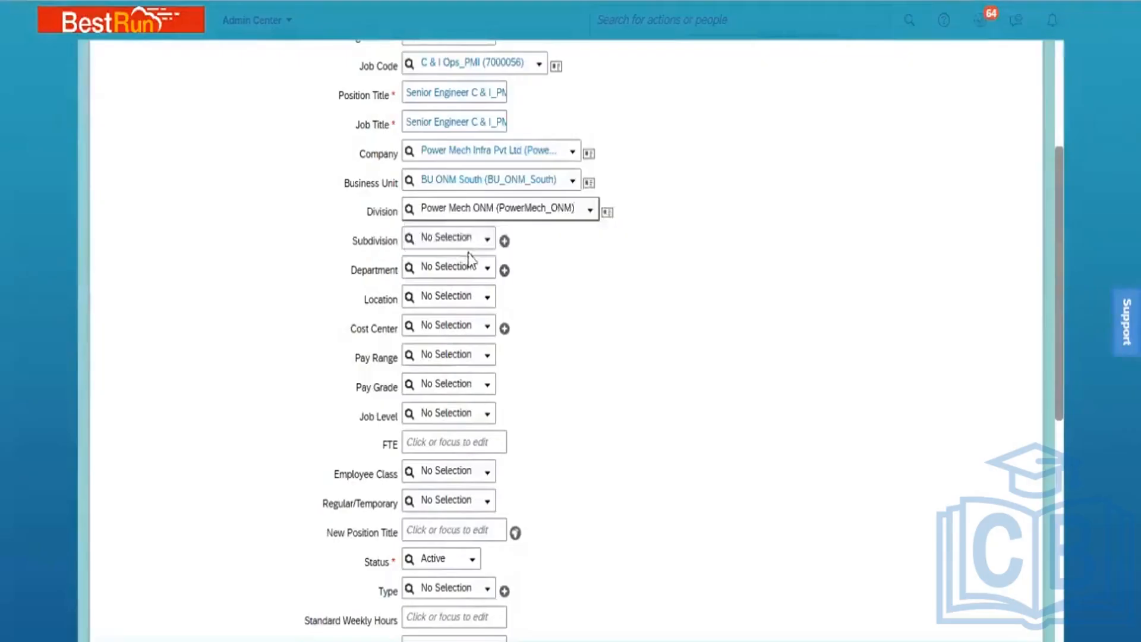
Set Department C & I Operations_PMI and Location Location_Hyd_PMI
{"action": "left_click", "coordinate": [427, 267]}
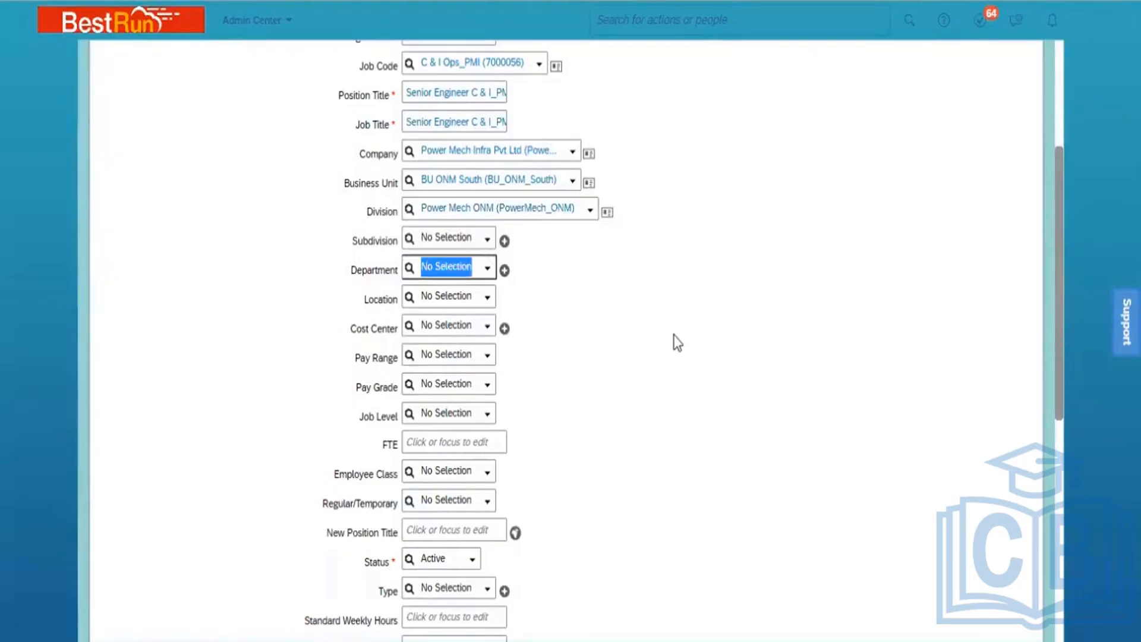
{"action": "type", "text": "PM"}
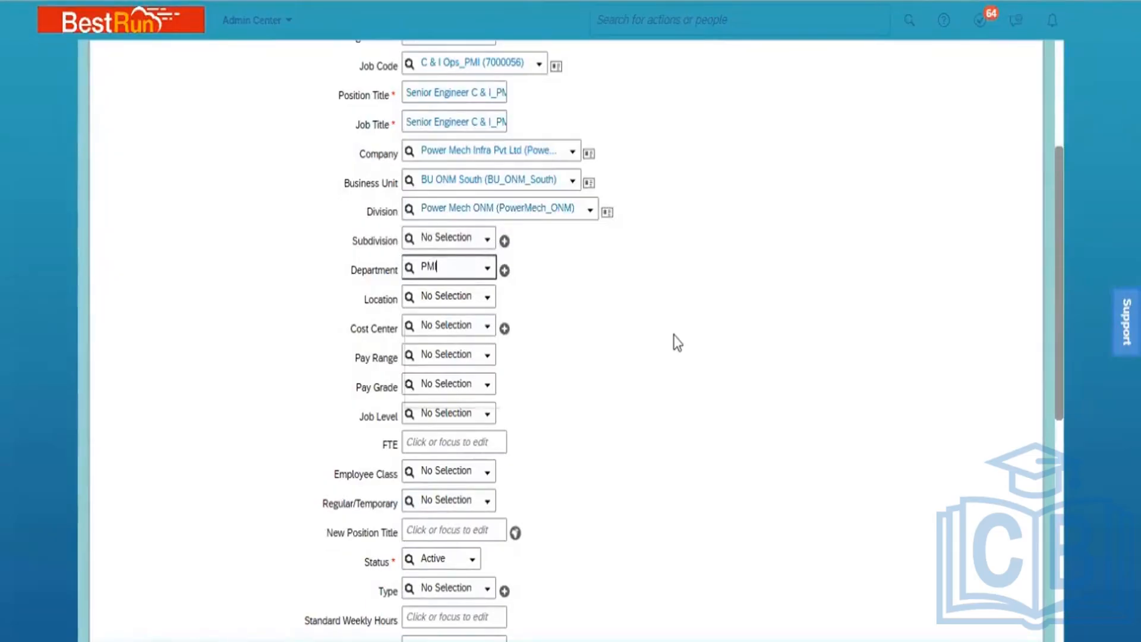
{"action": "type", "text": "I"}
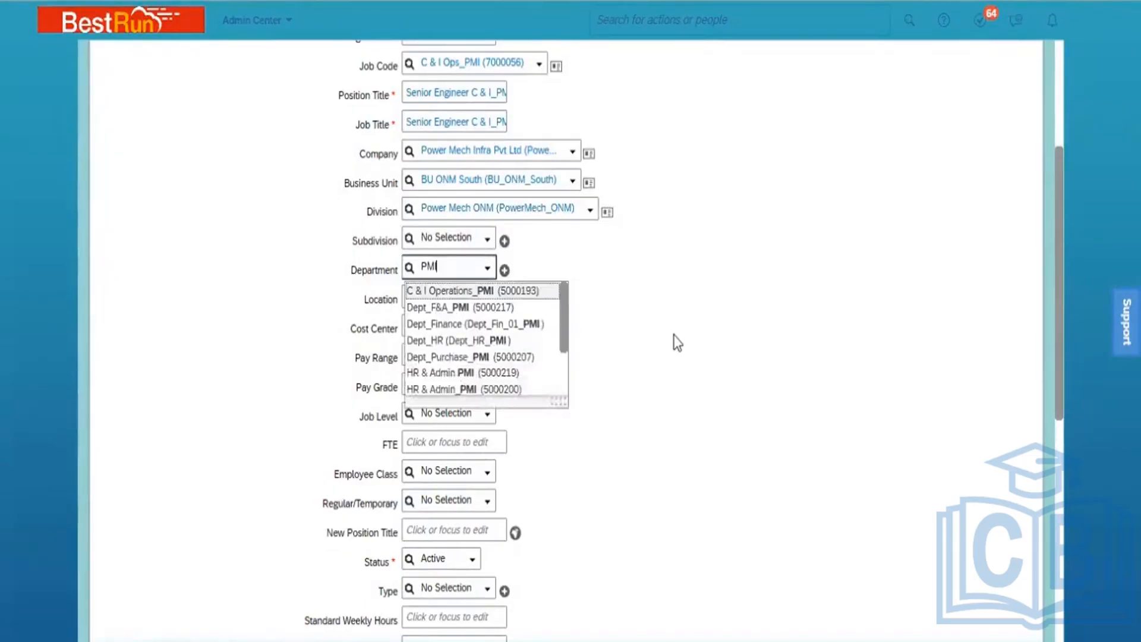
{"action": "left_click", "coordinate": [497, 291]}
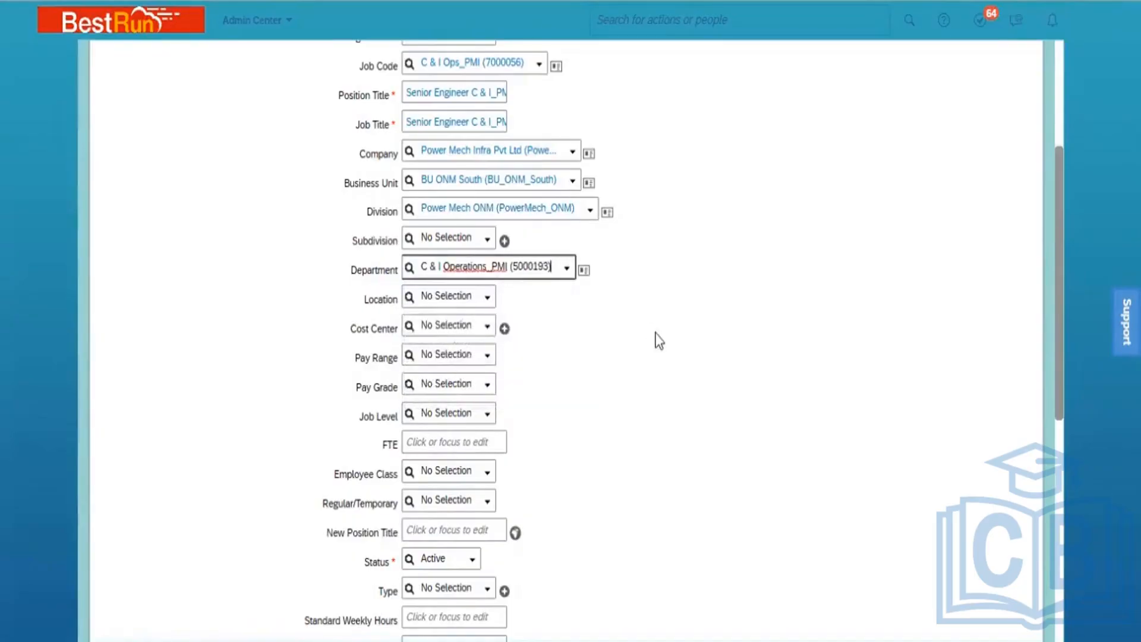
{"action": "left_click", "coordinate": [449, 296]}
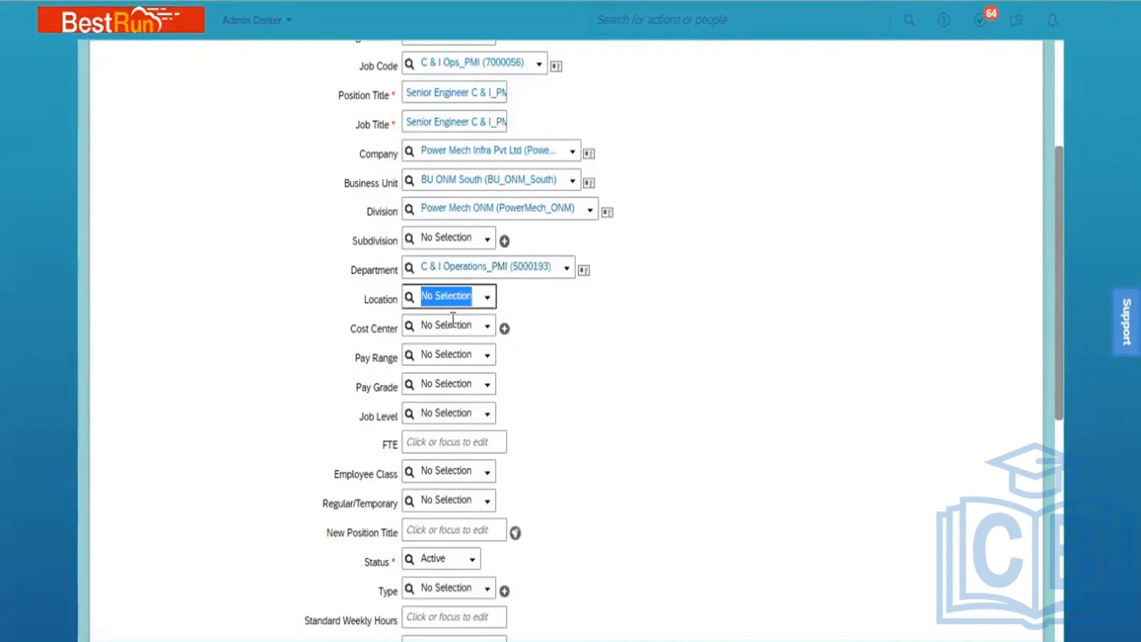
{"action": "type", "text": "PMI"}
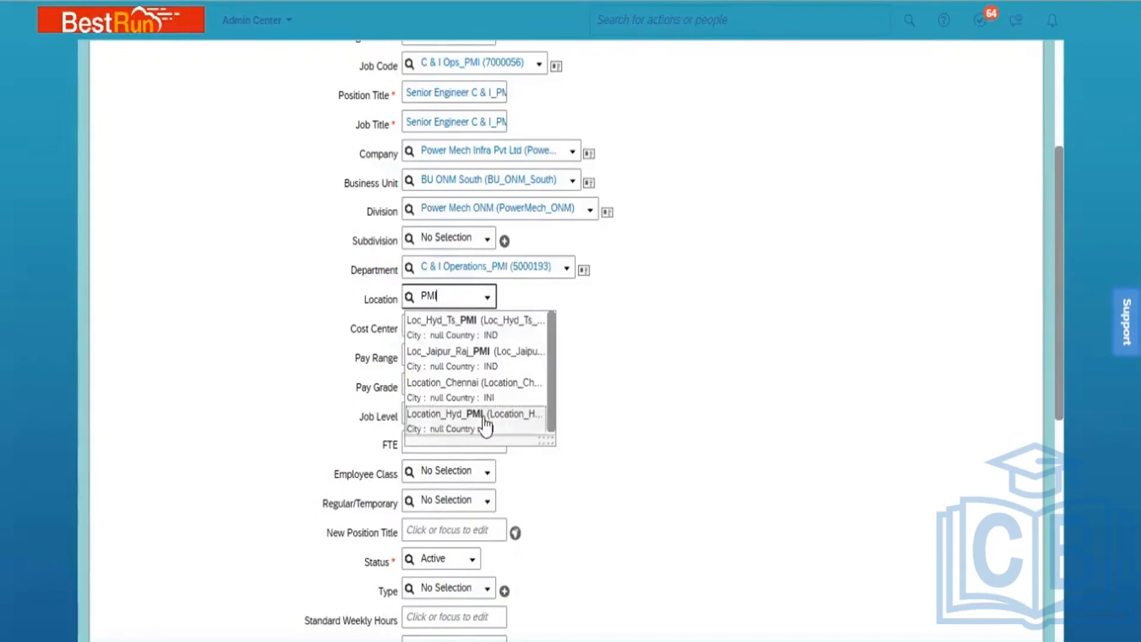
{"action": "left_click", "coordinate": [486, 422]}
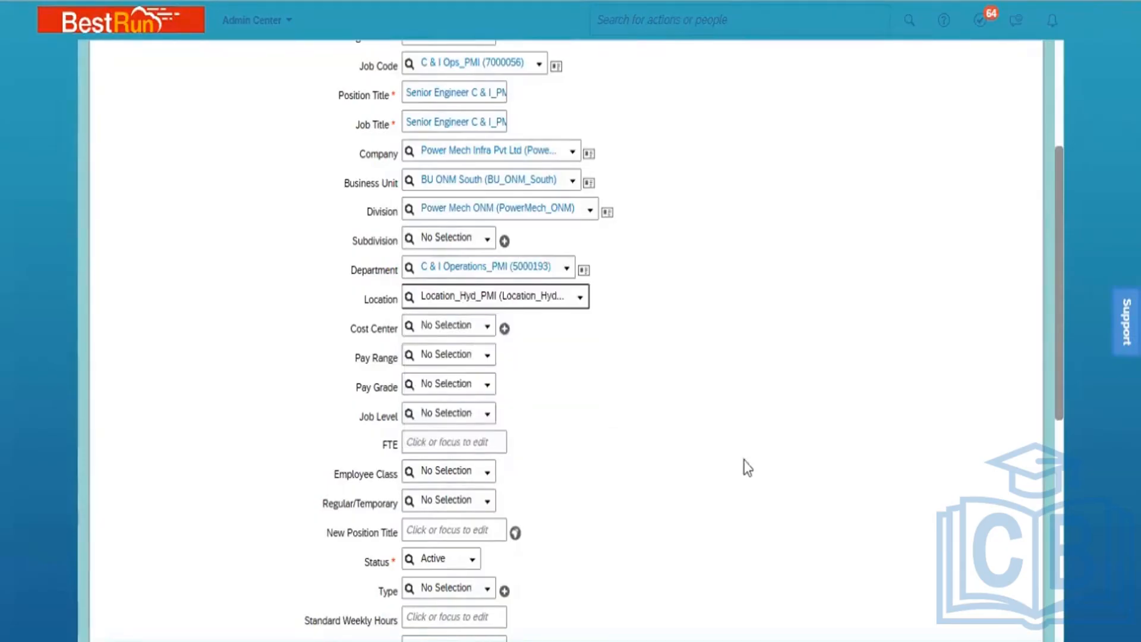
Set Cost Center PMI ONM South and Pay Grade Salary Grade 01 (GR-01)
{"action": "left_click", "coordinate": [453, 324]}
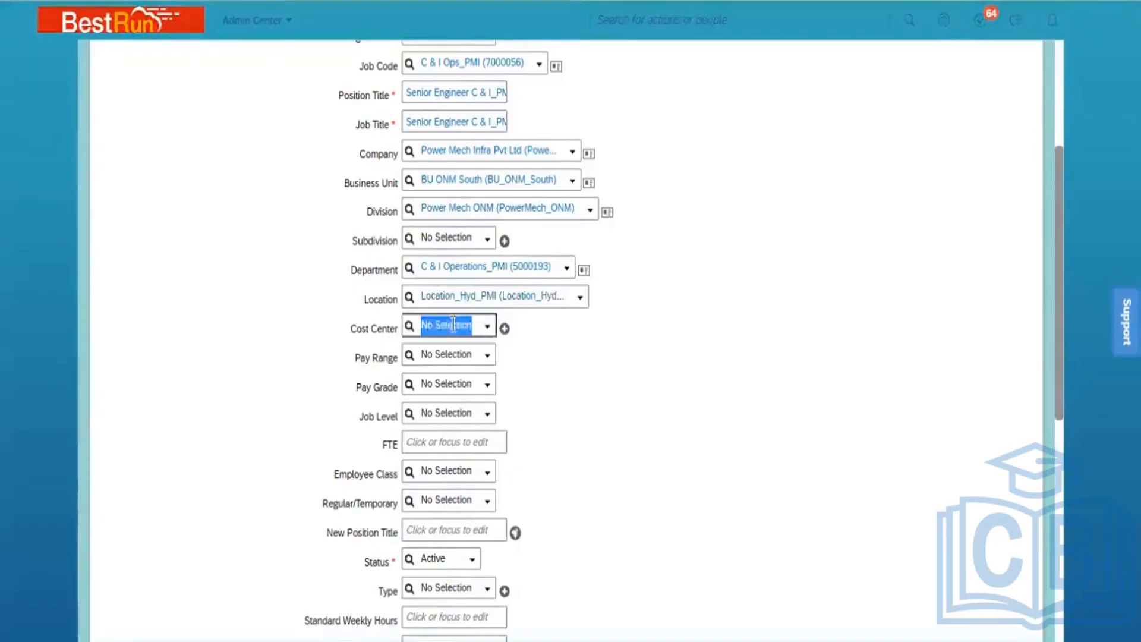
{"action": "type", "text": "ONM"}
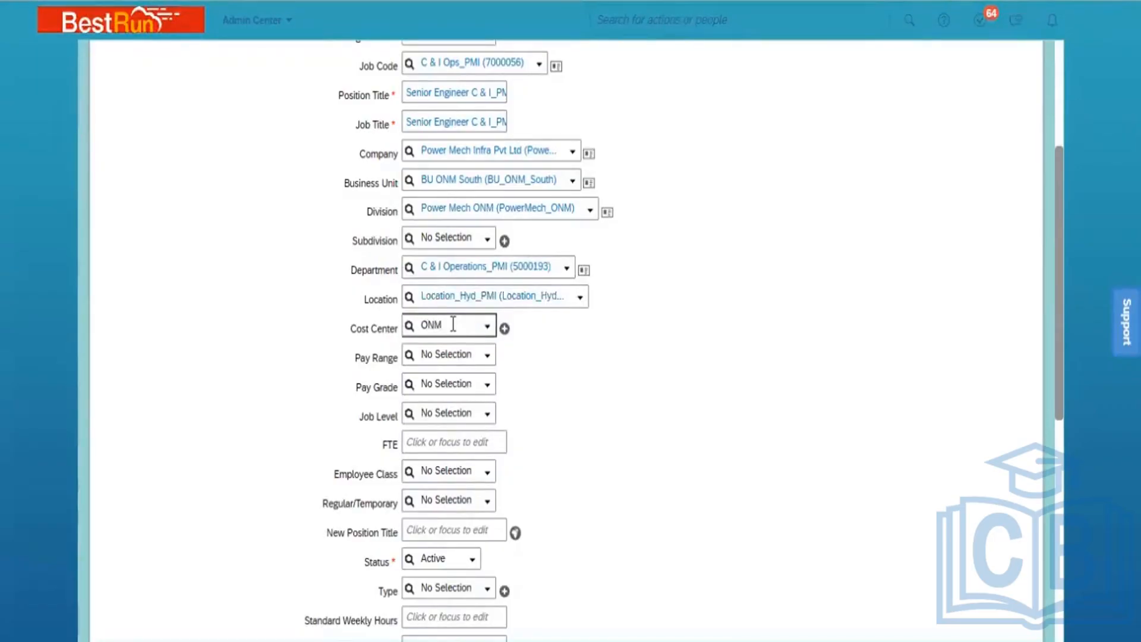
{"action": "left_click", "coordinate": [458, 351]}
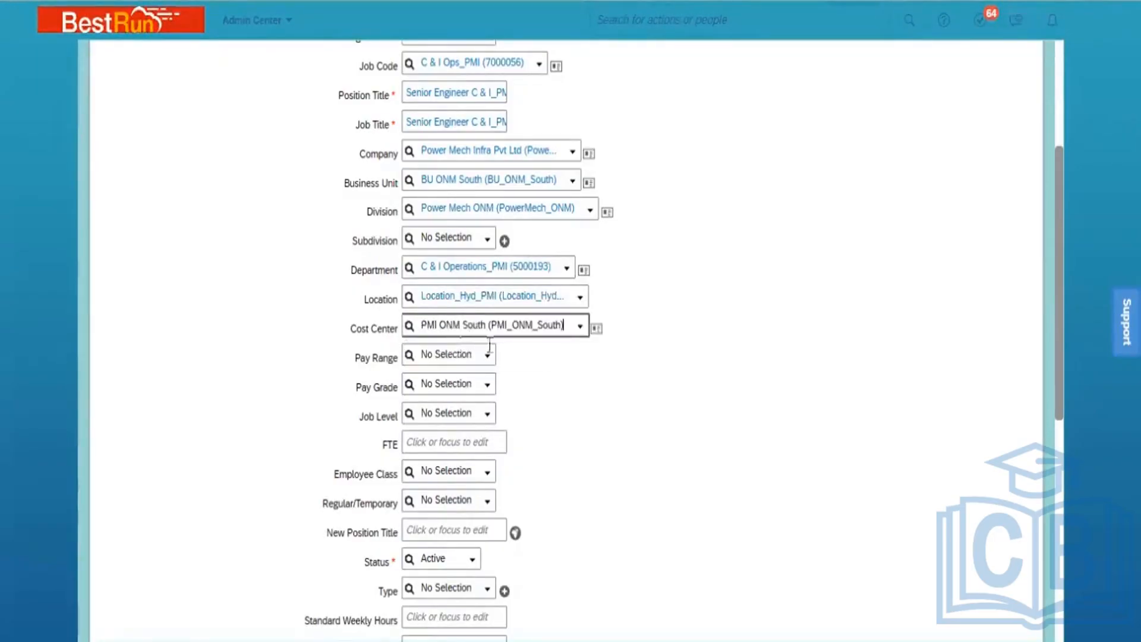
{"action": "left_click", "coordinate": [489, 385]}
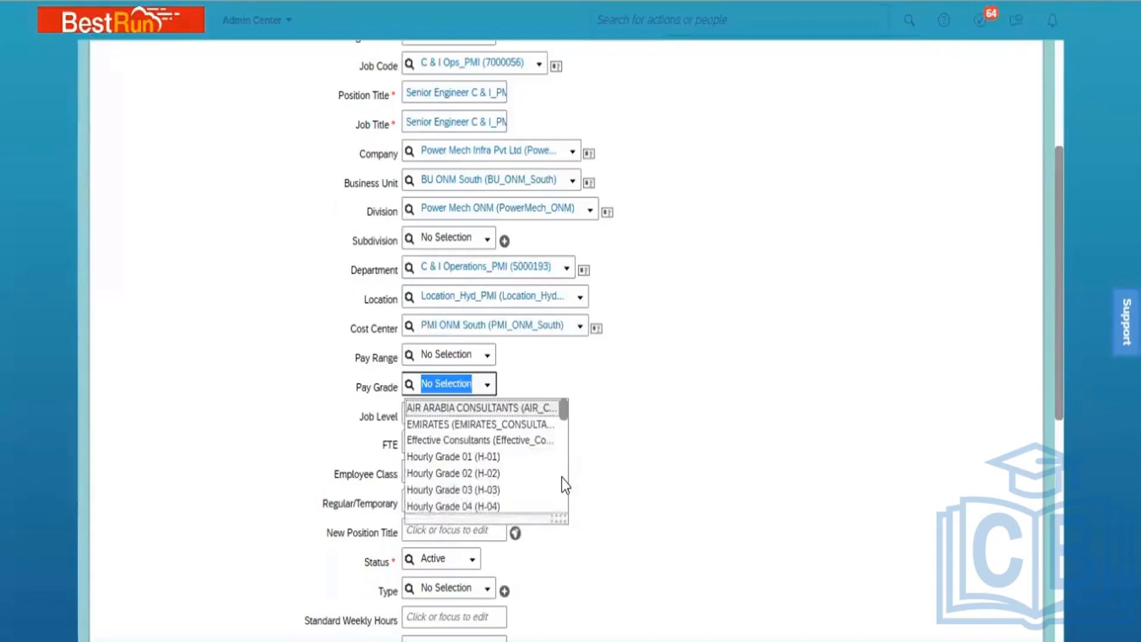
{"action": "scroll", "coordinate": [562, 478], "scroll_direction": "down", "scroll_amount": 10}
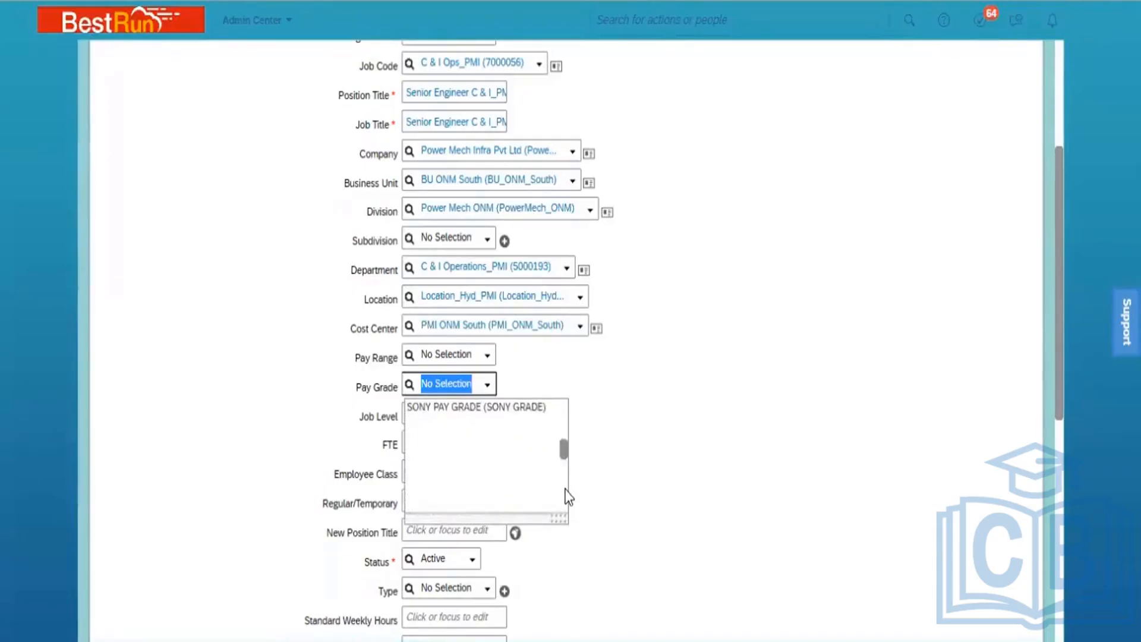
{"action": "scroll", "coordinate": [565, 497], "scroll_direction": "down", "scroll_amount": 3}
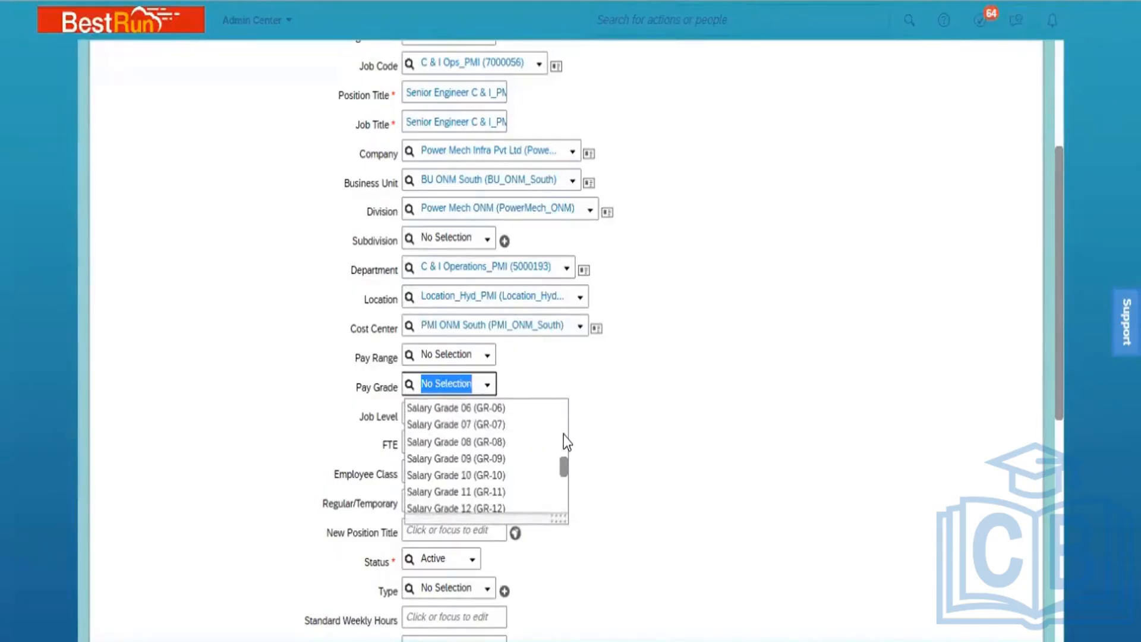
{"action": "scroll", "coordinate": [563, 444], "scroll_direction": "up", "scroll_amount": 2}
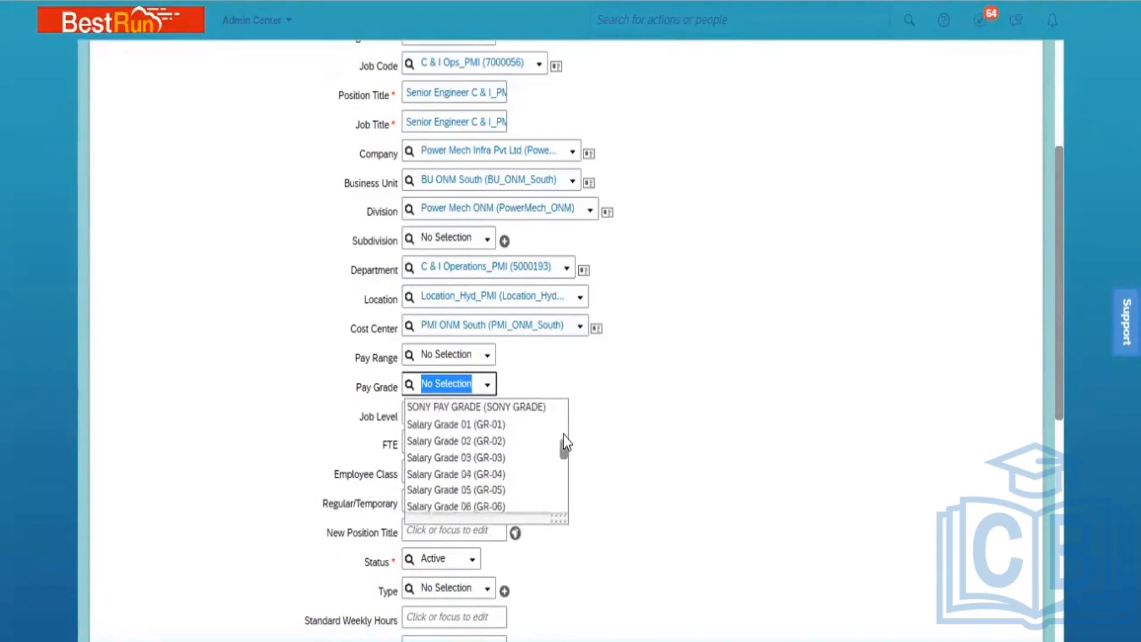
{"action": "left_click", "coordinate": [470, 425]}
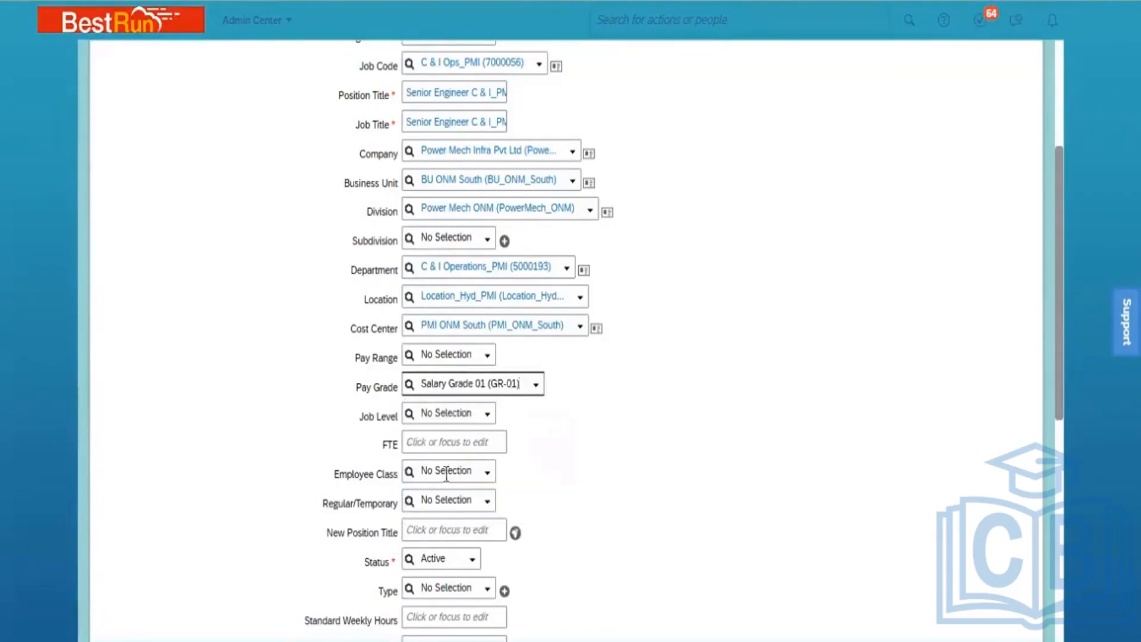
Enter 1 as the position's FTE
{"action": "left_click", "coordinate": [428, 445]}
{"action": "type", "text": "1"}
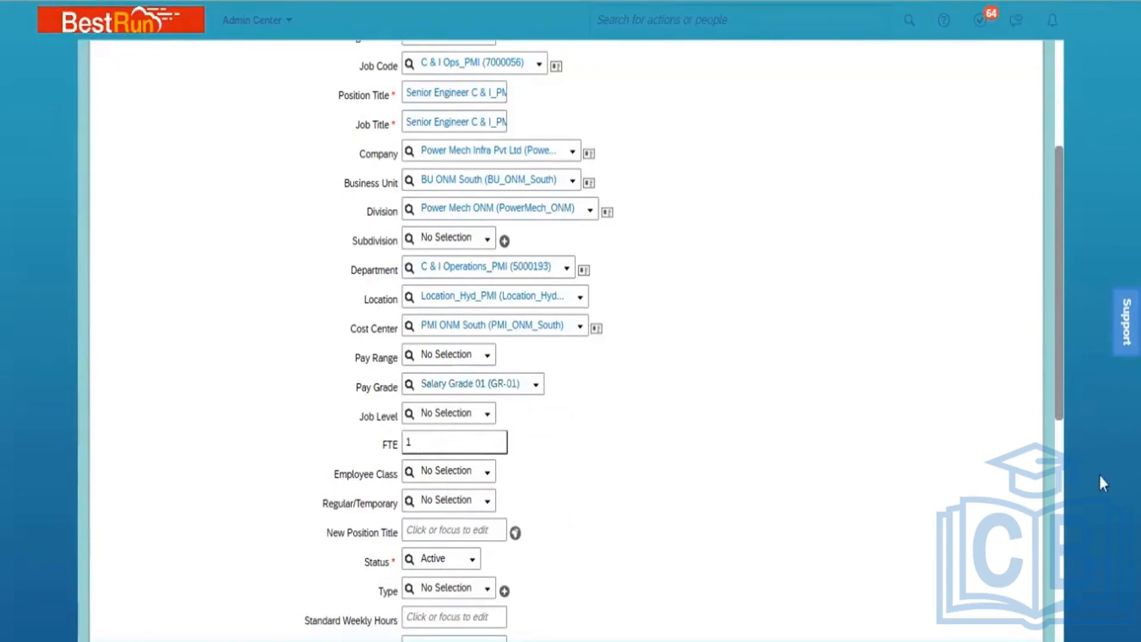
{"action": "left_click", "coordinate": [1062, 394]}
{"action": "left_click_drag", "start_coordinate": [1060, 386], "coordinate": [1077, 574]}
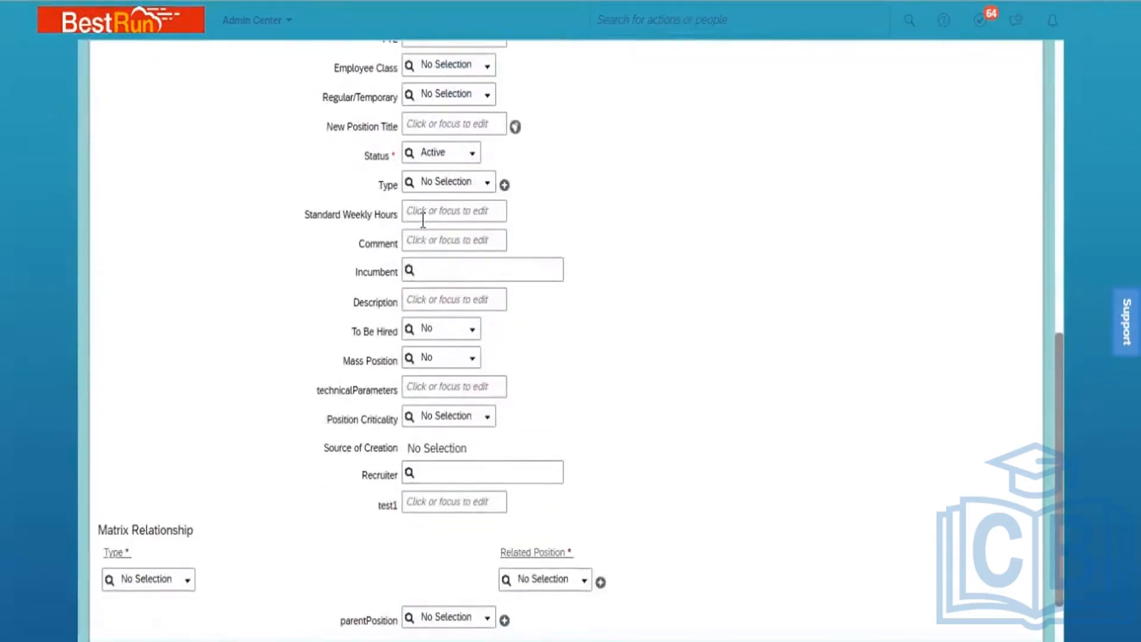
Set Employee Class Active (1), Regular/Temporary Regular (R) and Standard Weekly Hours 40
{"action": "left_click", "coordinate": [489, 78]}
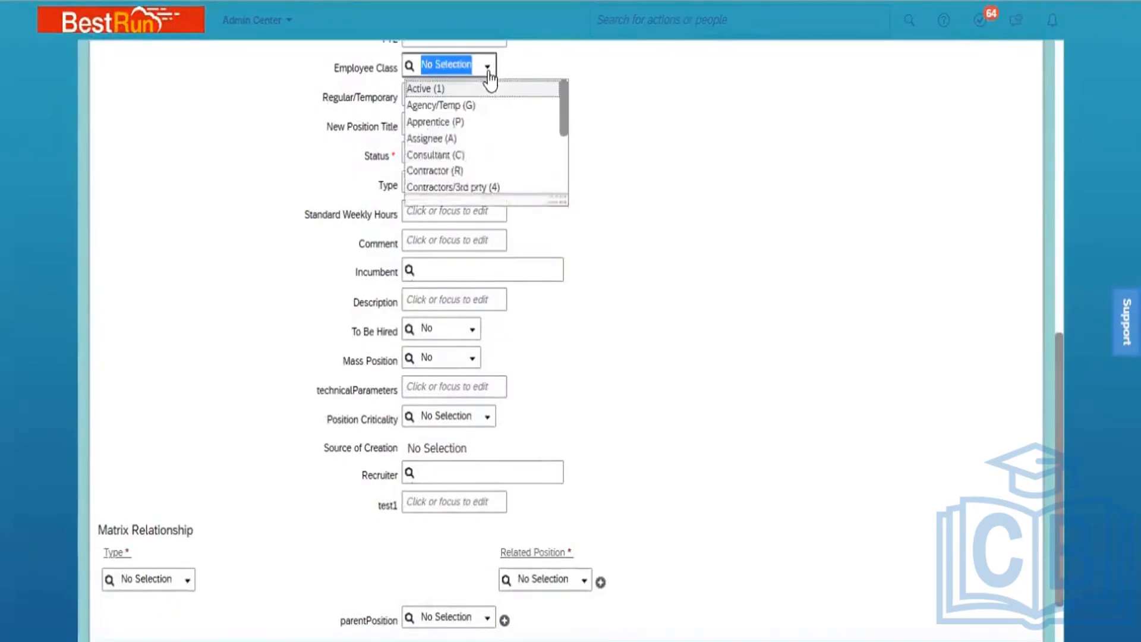
{"action": "left_click", "coordinate": [469, 89]}
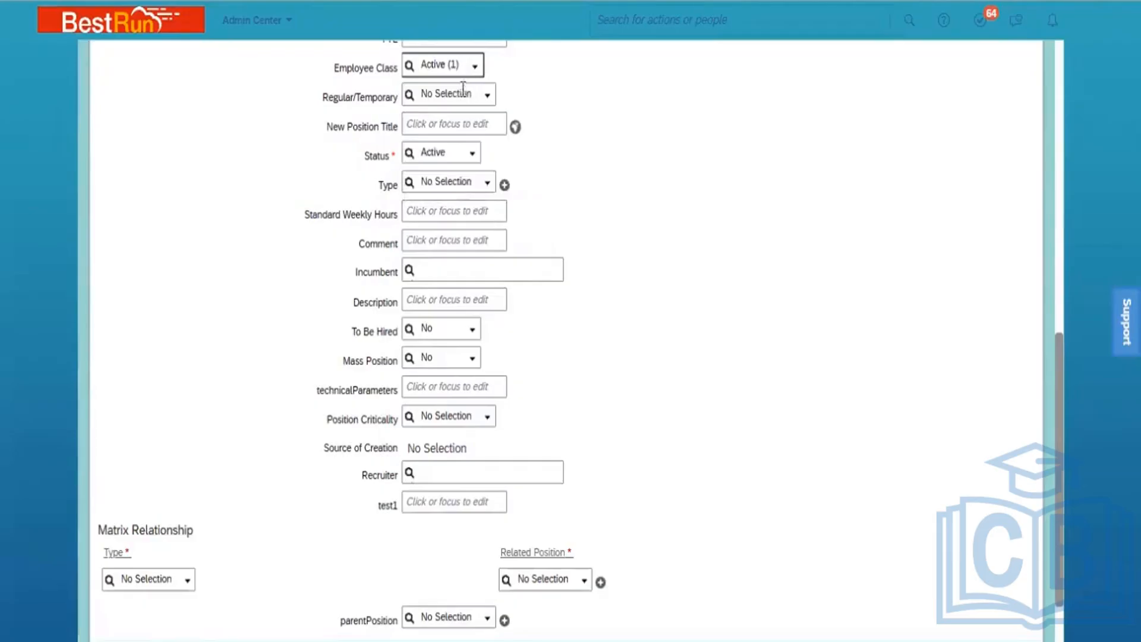
{"action": "left_click", "coordinate": [487, 101]}
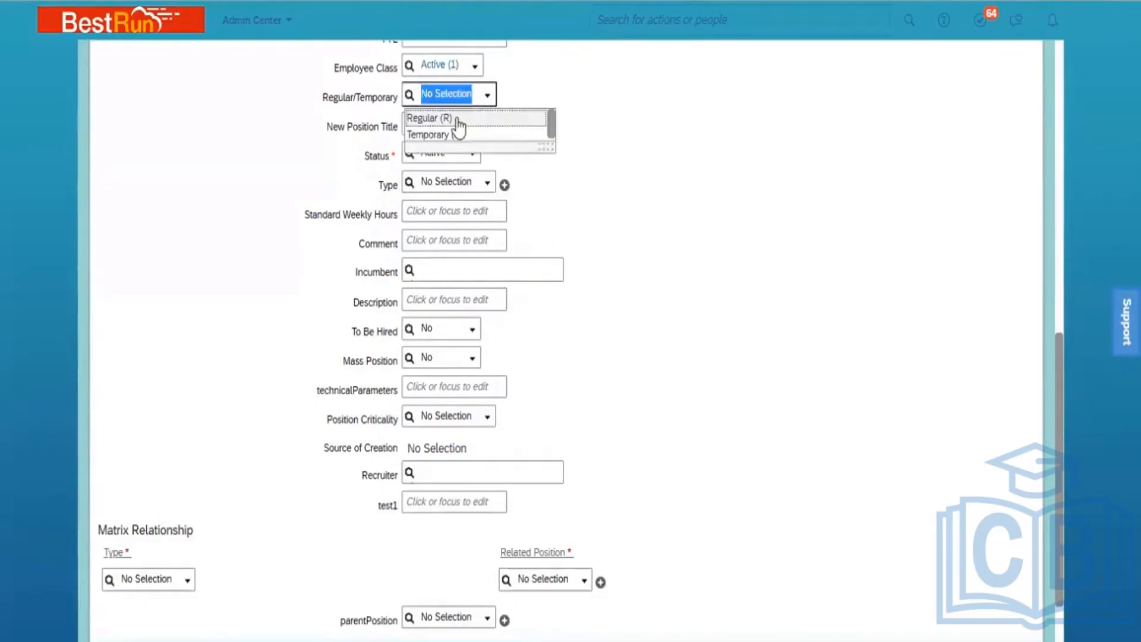
{"action": "left_click", "coordinate": [429, 119]}
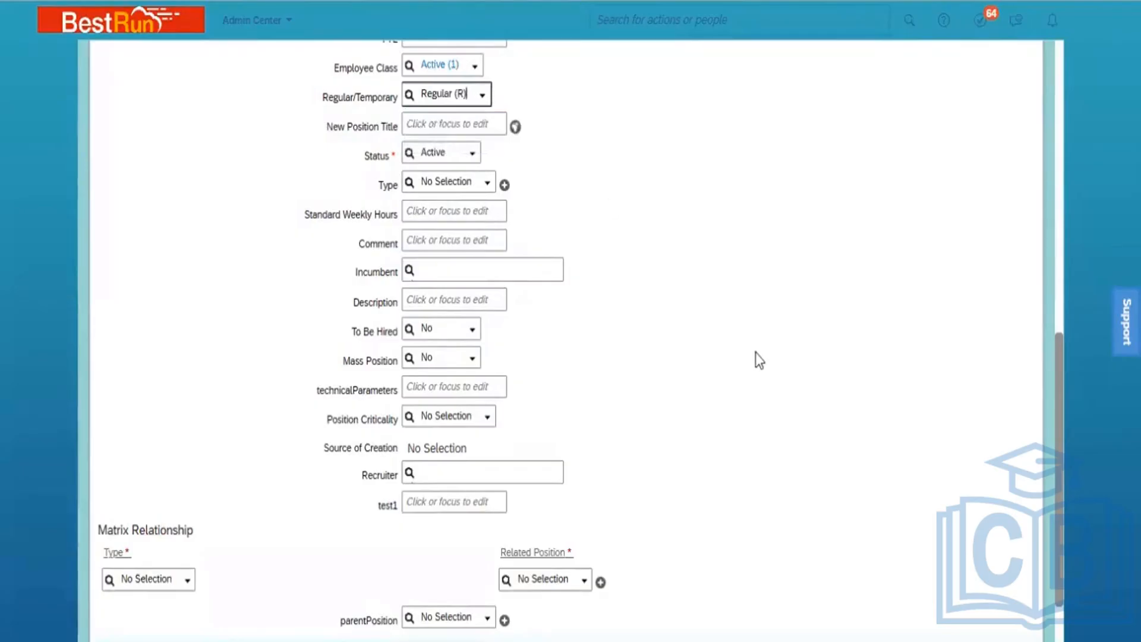
{"action": "left_click", "coordinate": [436, 210]}
{"action": "type", "text": "40"}
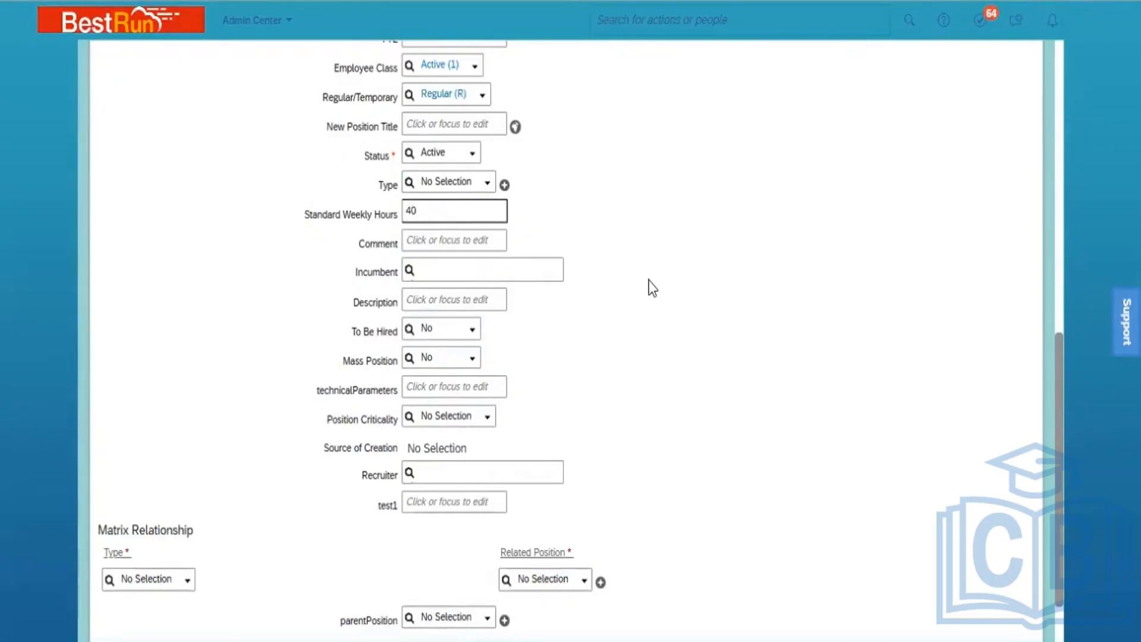
Mark the position as To Be Hired and save it
{"action": "left_click", "coordinate": [472, 331]}
{"action": "left_click", "coordinate": [463, 367]}
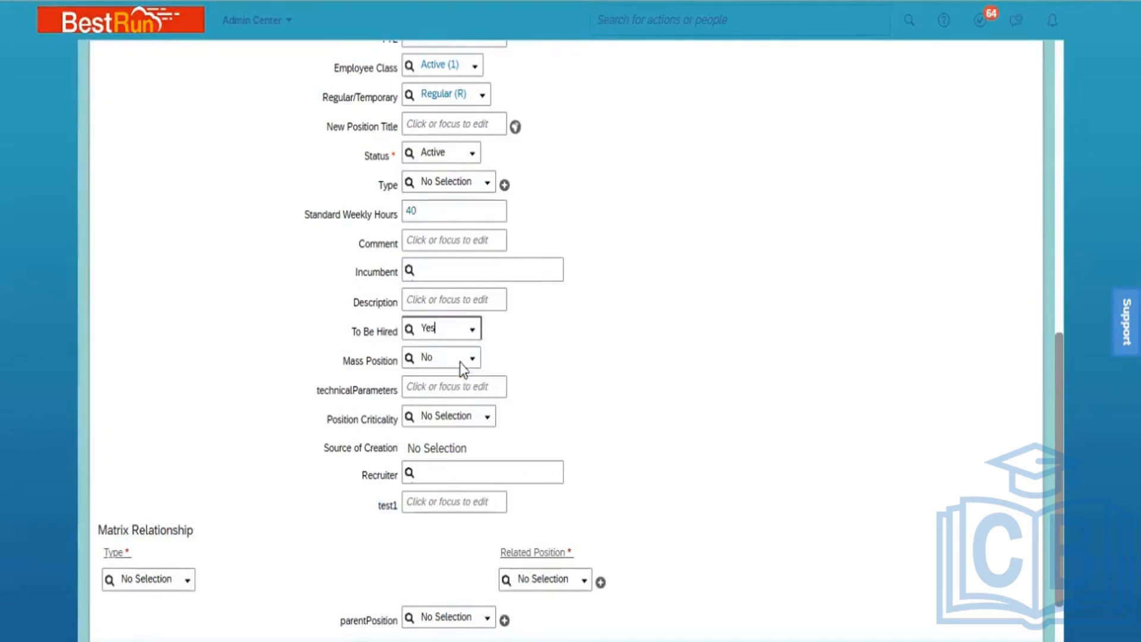
{"action": "left_click", "coordinate": [695, 406]}
{"action": "left_click_drag", "start_coordinate": [1057, 466], "coordinate": [1057, 515]}
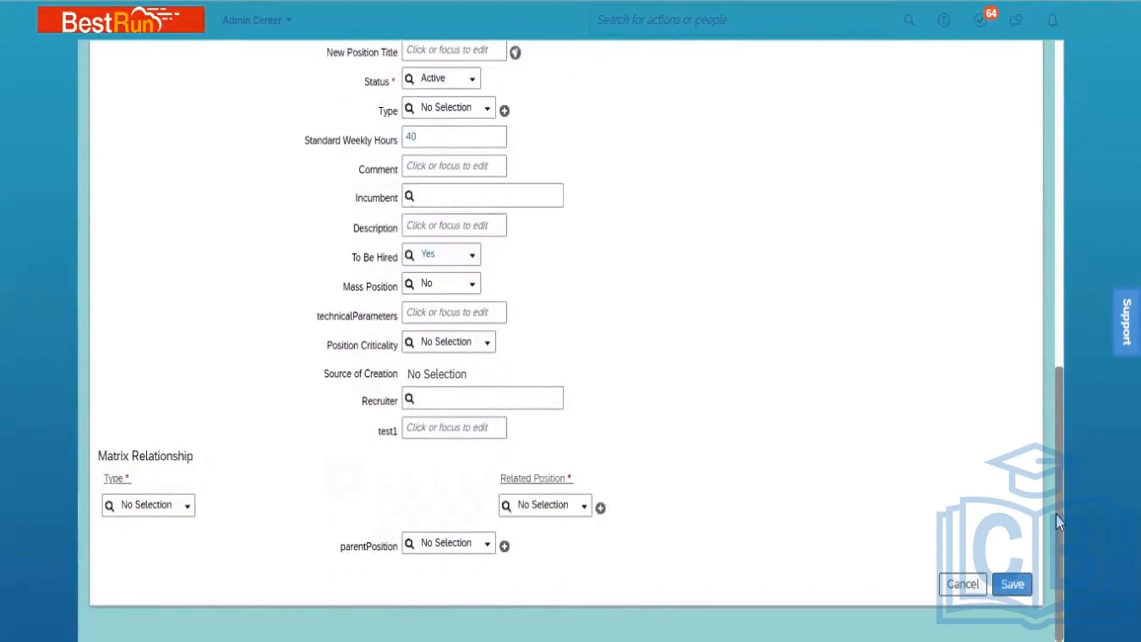
{"action": "left_click_drag", "start_coordinate": [1057, 514], "coordinate": [1044, 225]}
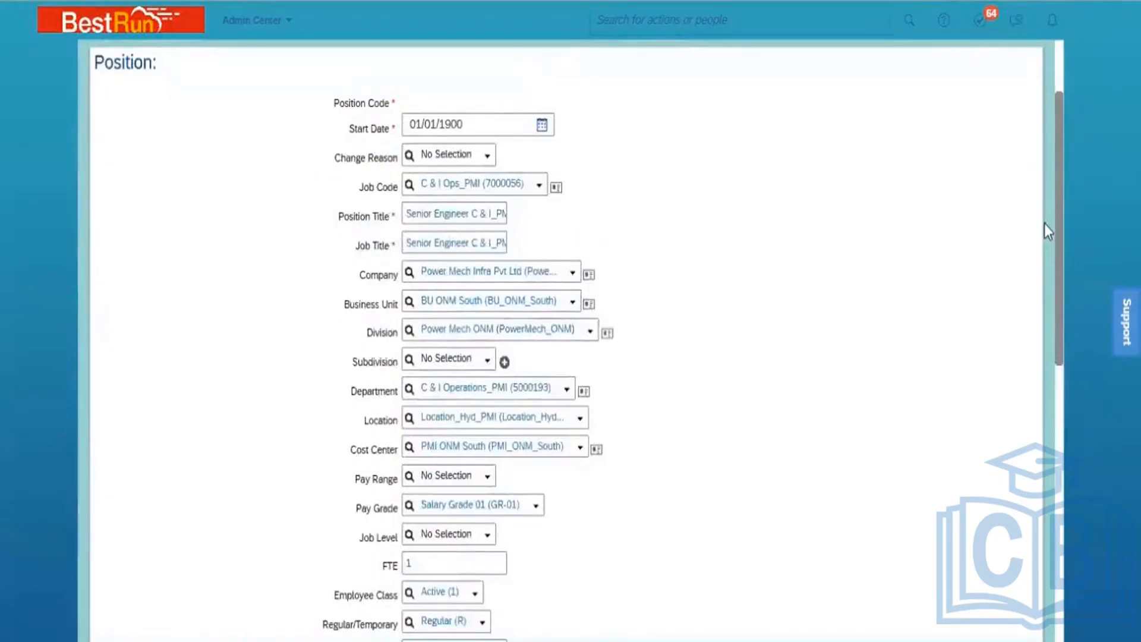
{"action": "left_click_drag", "start_coordinate": [1045, 226], "coordinate": [1083, 562]}
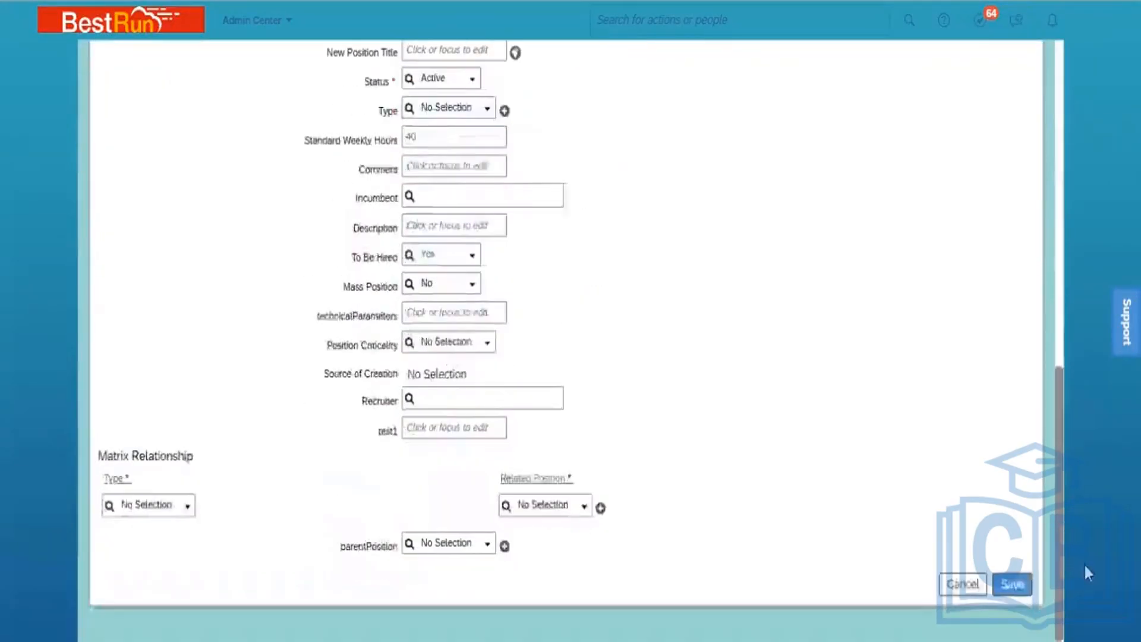
{"action": "left_click", "coordinate": [1010, 584]}
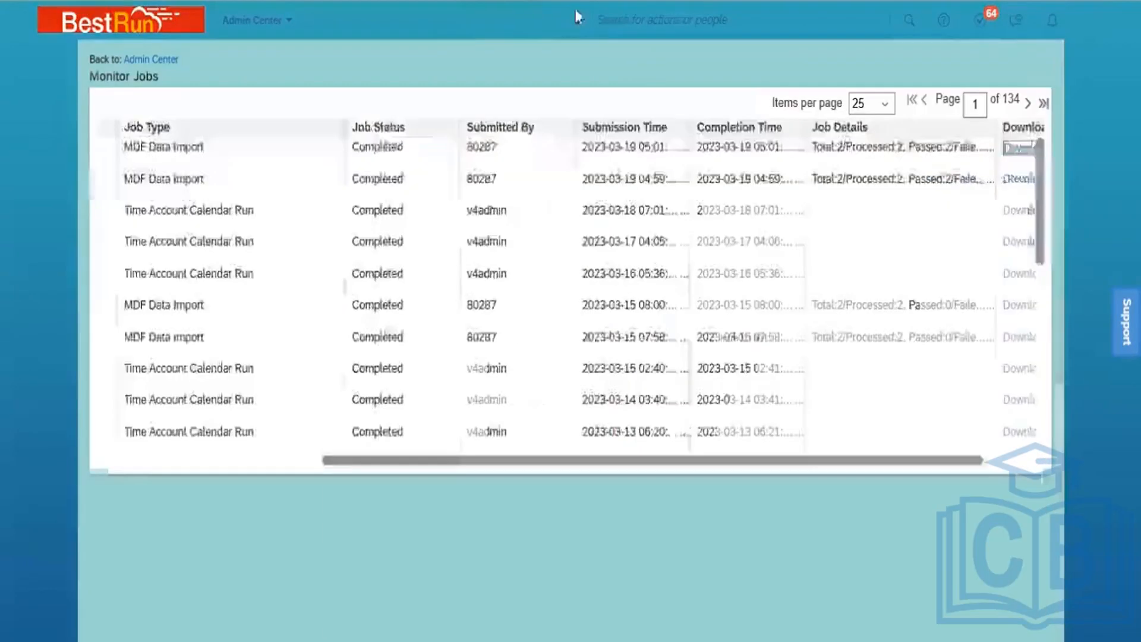
Search 'Add new employee' and launch the Add New Employee action
{"action": "left_click", "coordinate": [677, 19]}
{"action": "type", "text": "Ad"}
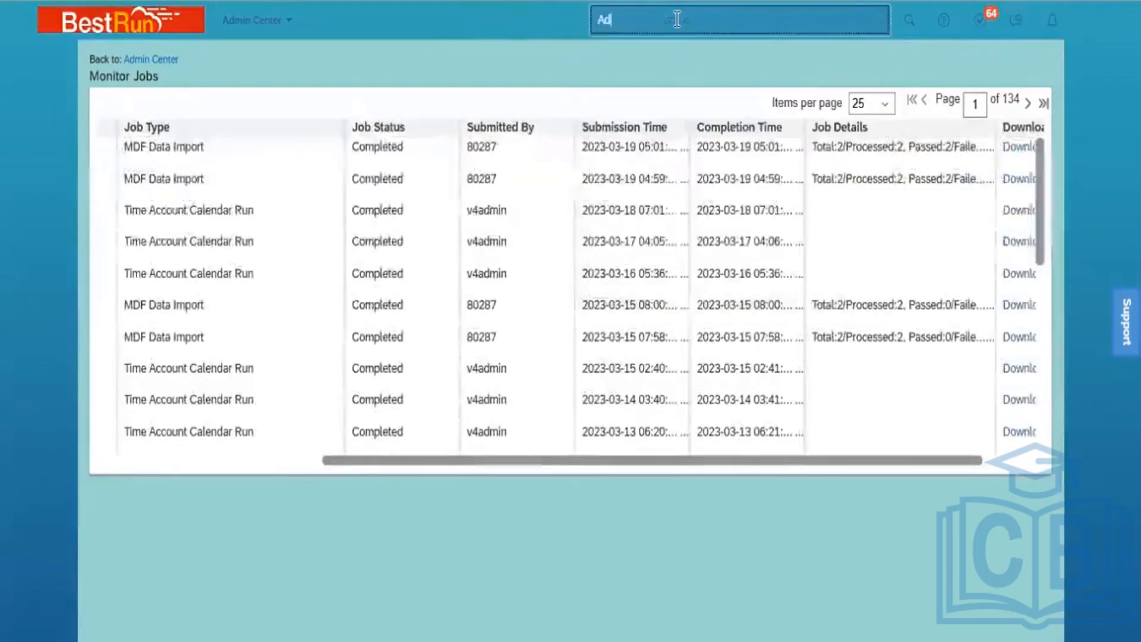
{"action": "type", "text": "d new employee"}
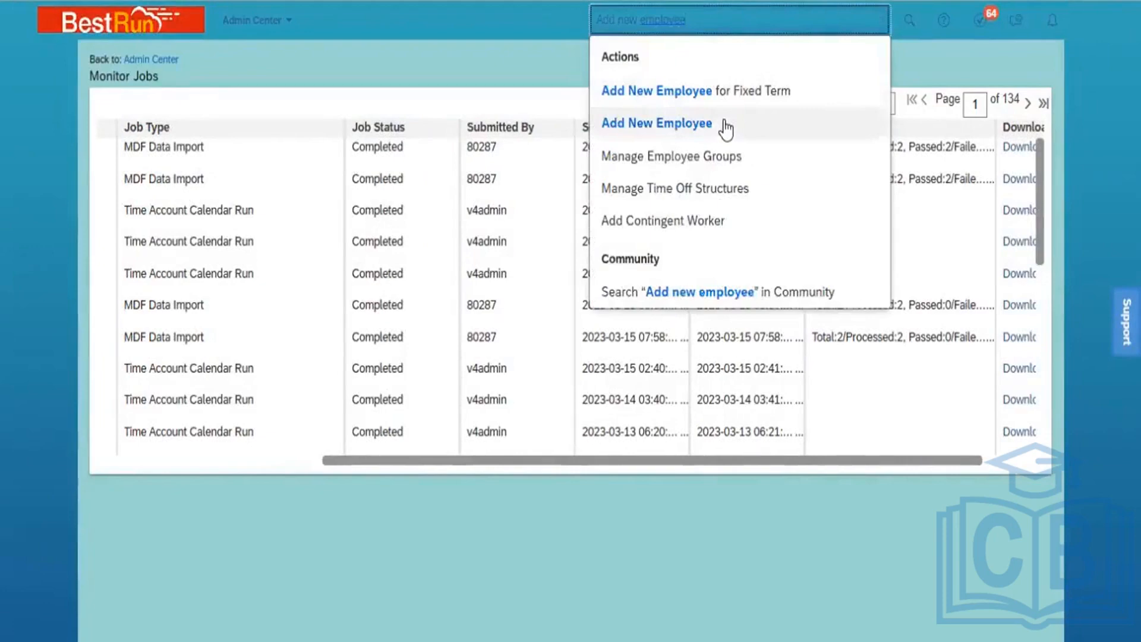
{"action": "left_click", "coordinate": [657, 123]}
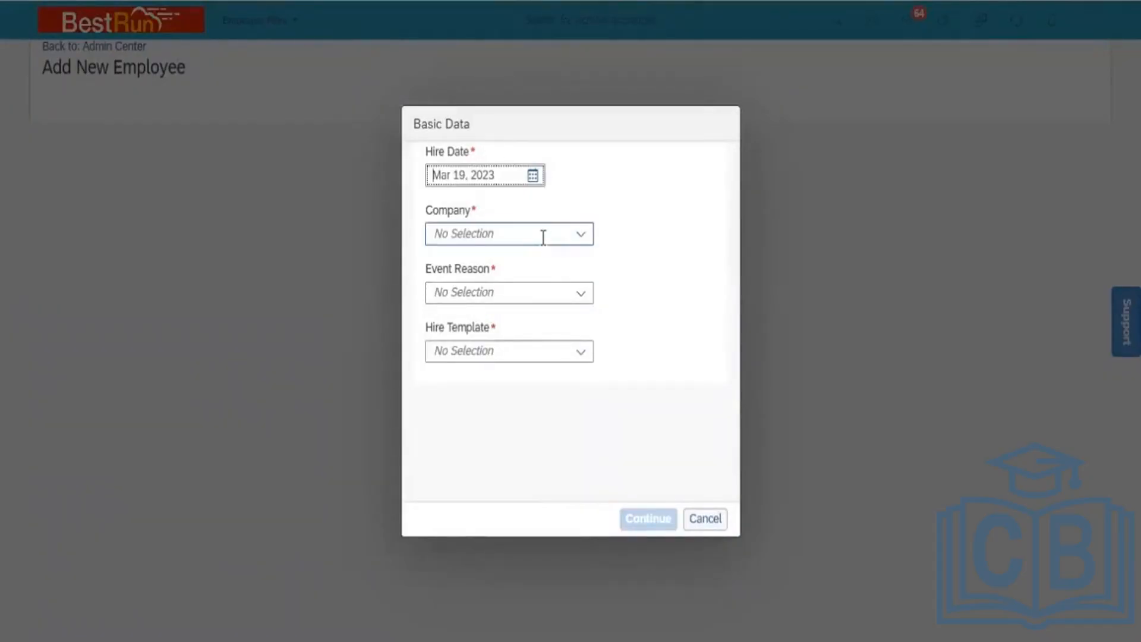
Set the hire date to January 1, 2020
{"action": "key", "text": "Tab"}
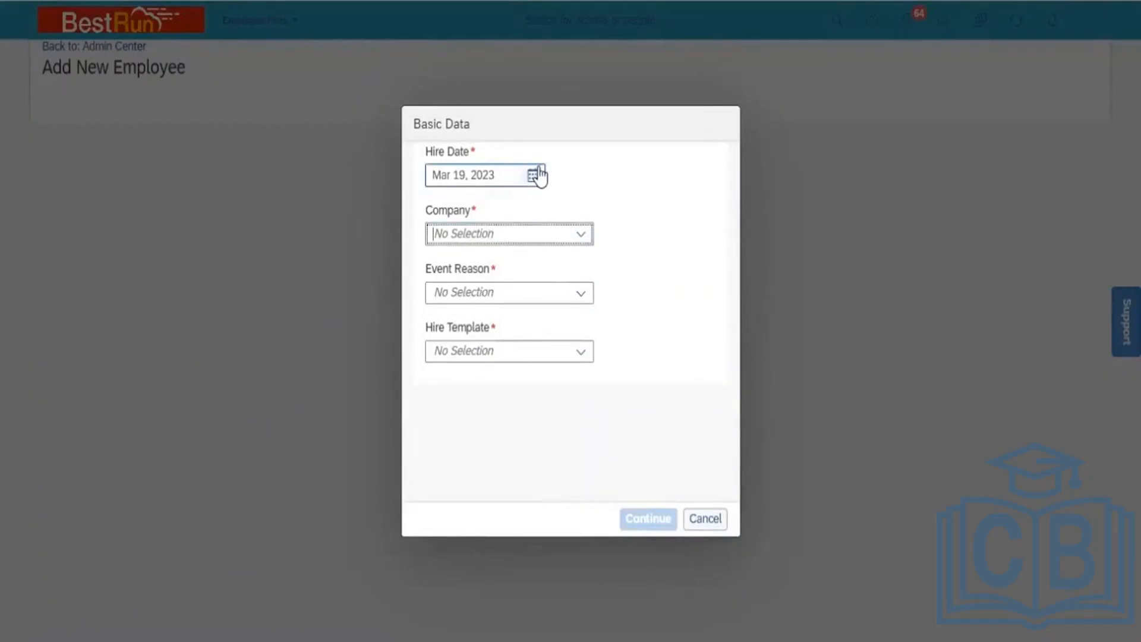
{"action": "left_click", "coordinate": [535, 176]}
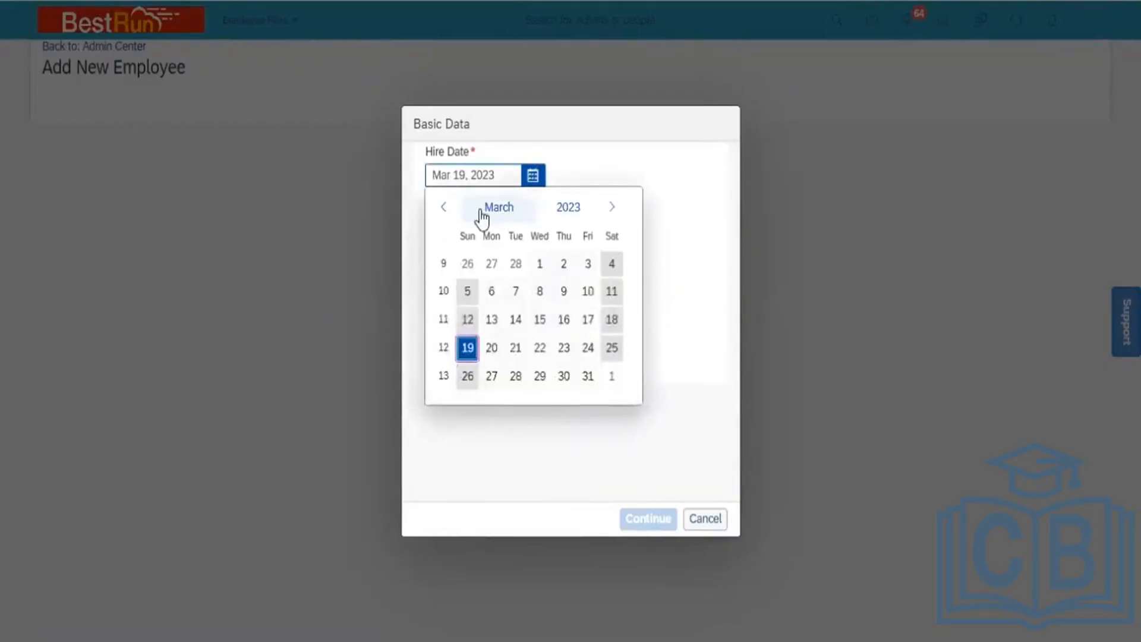
{"action": "left_click", "coordinate": [572, 206]}
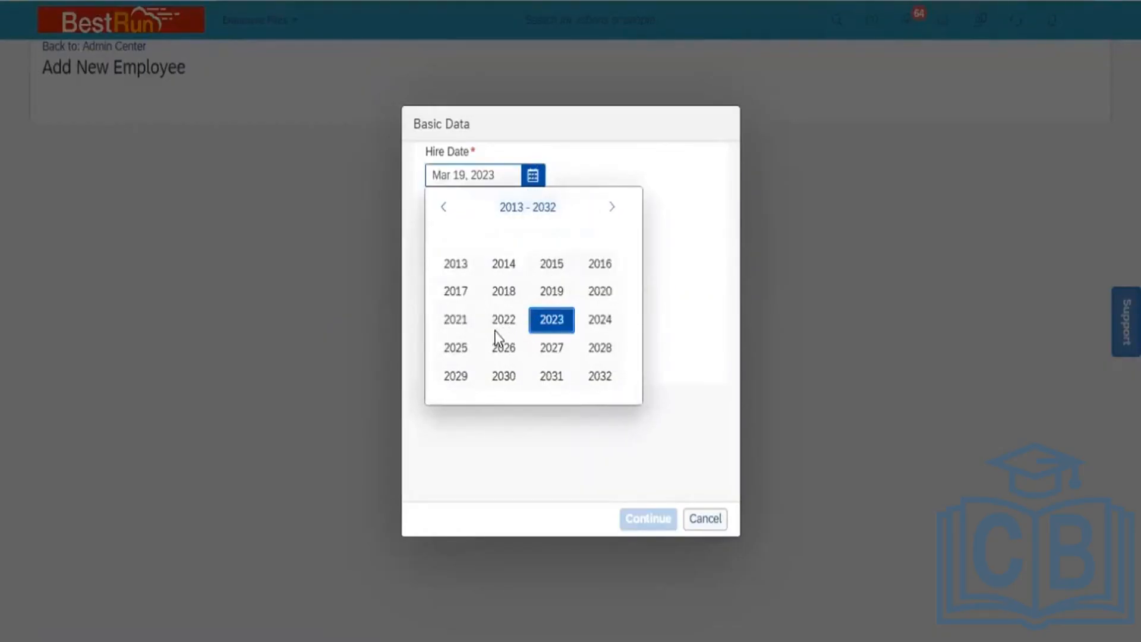
{"action": "left_click", "coordinate": [594, 293]}
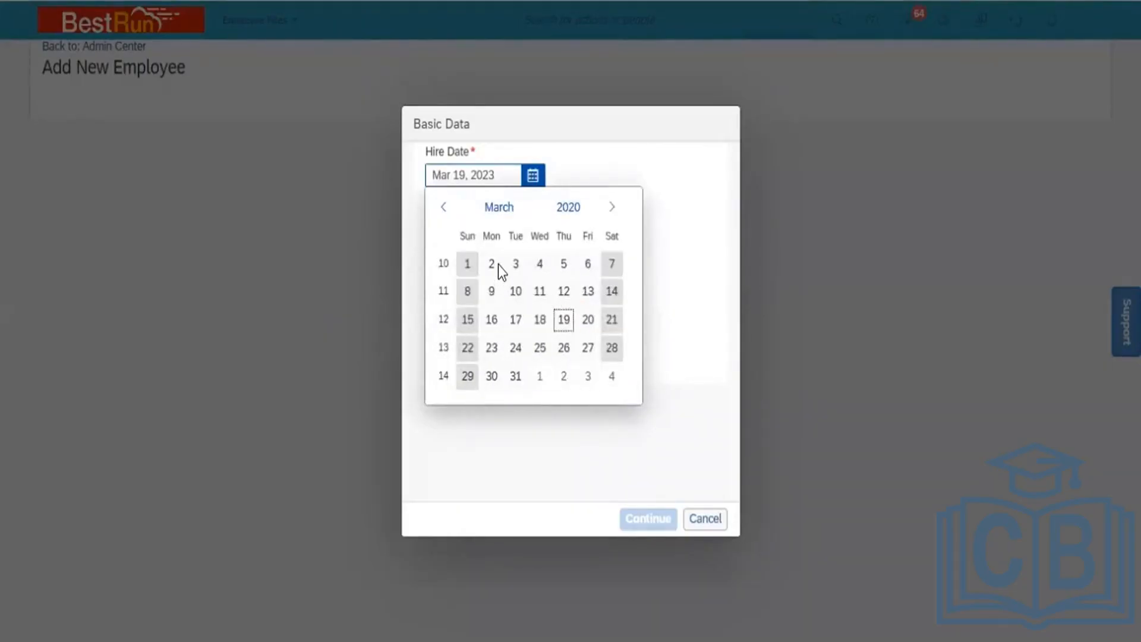
{"action": "left_click", "coordinate": [445, 208]}
{"action": "left_click", "coordinate": [444, 208]}
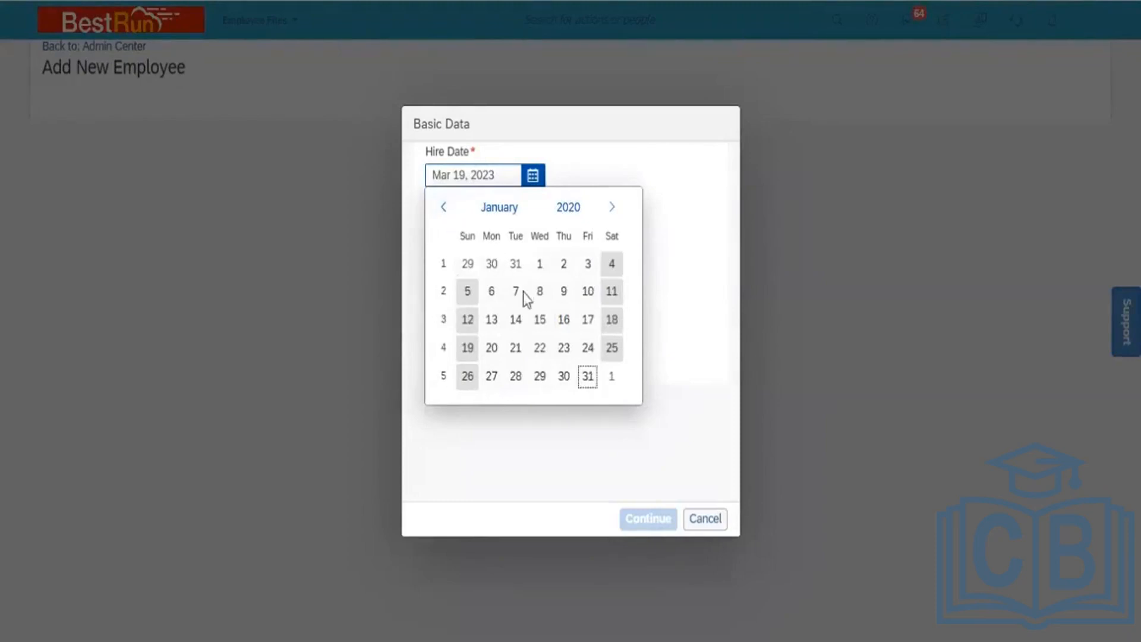
{"action": "left_click", "coordinate": [540, 268]}
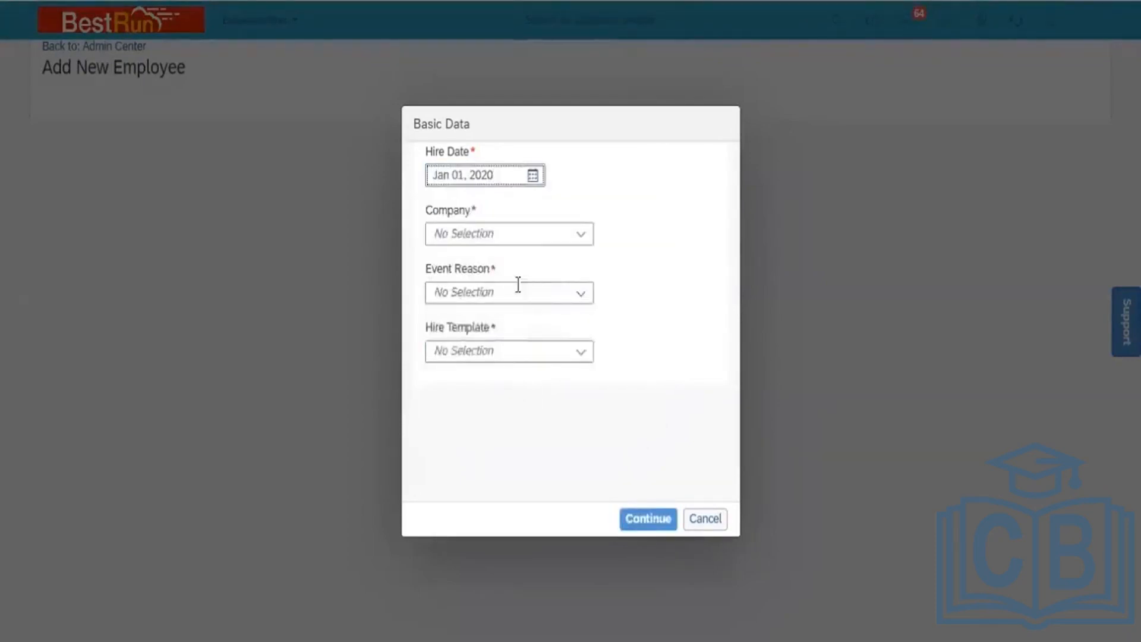
Choose company Power Mech Infra Pvt Ltd, find no Event Reason options, then select Manage Data's search type
{"action": "left_click", "coordinate": [543, 236]}
{"action": "type", "text": "power"}
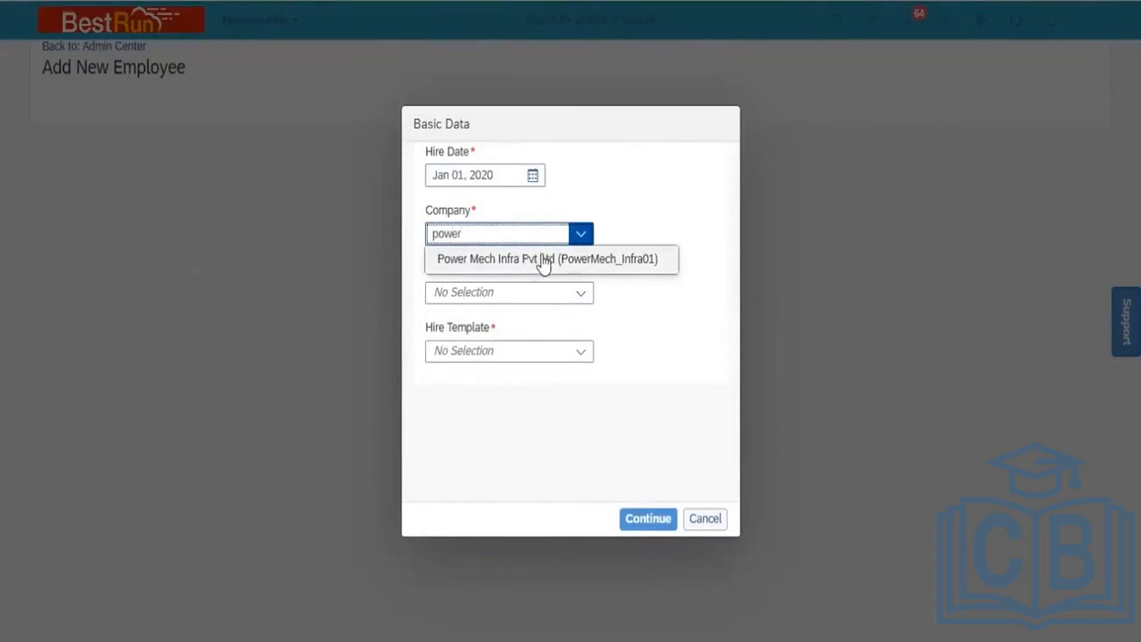
{"action": "left_click", "coordinate": [540, 260]}
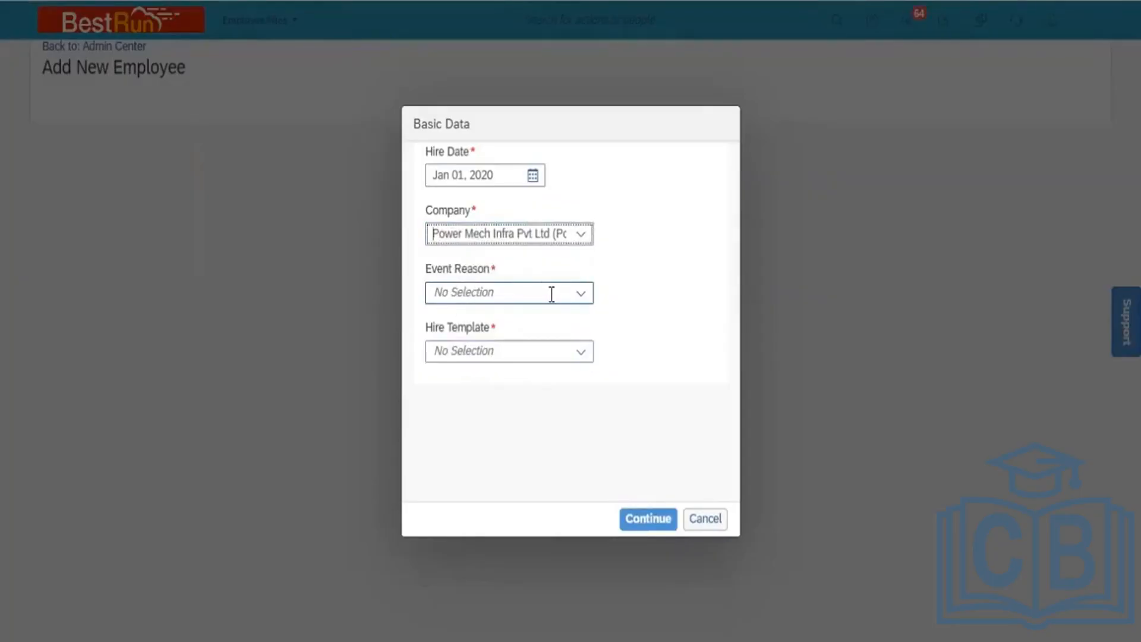
{"action": "left_click", "coordinate": [580, 294]}
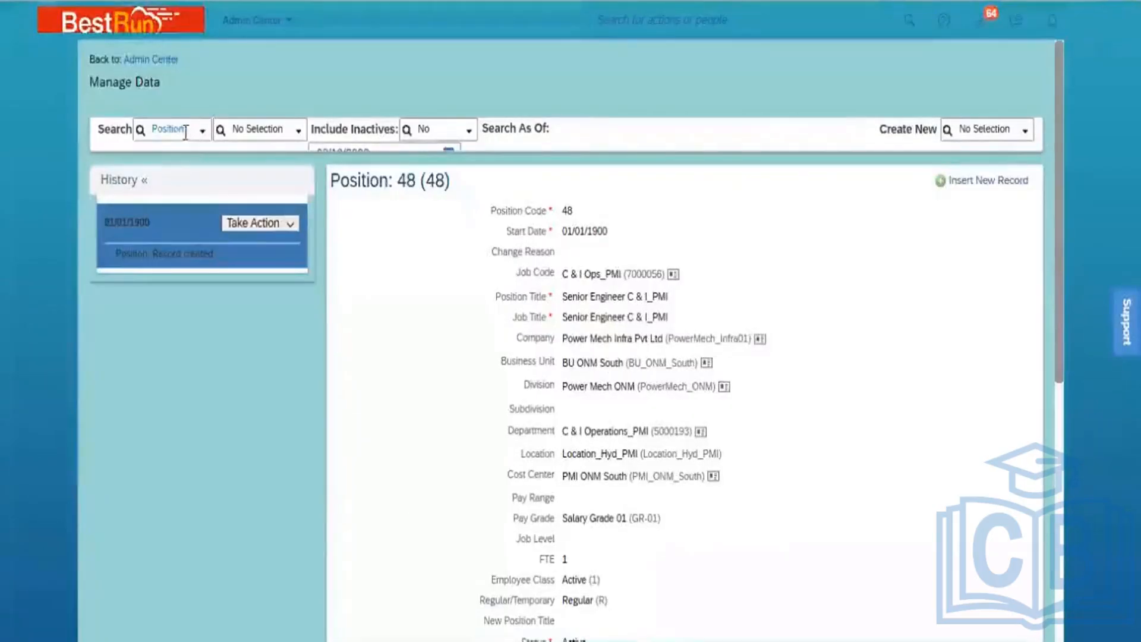
{"action": "left_click", "coordinate": [186, 132]}
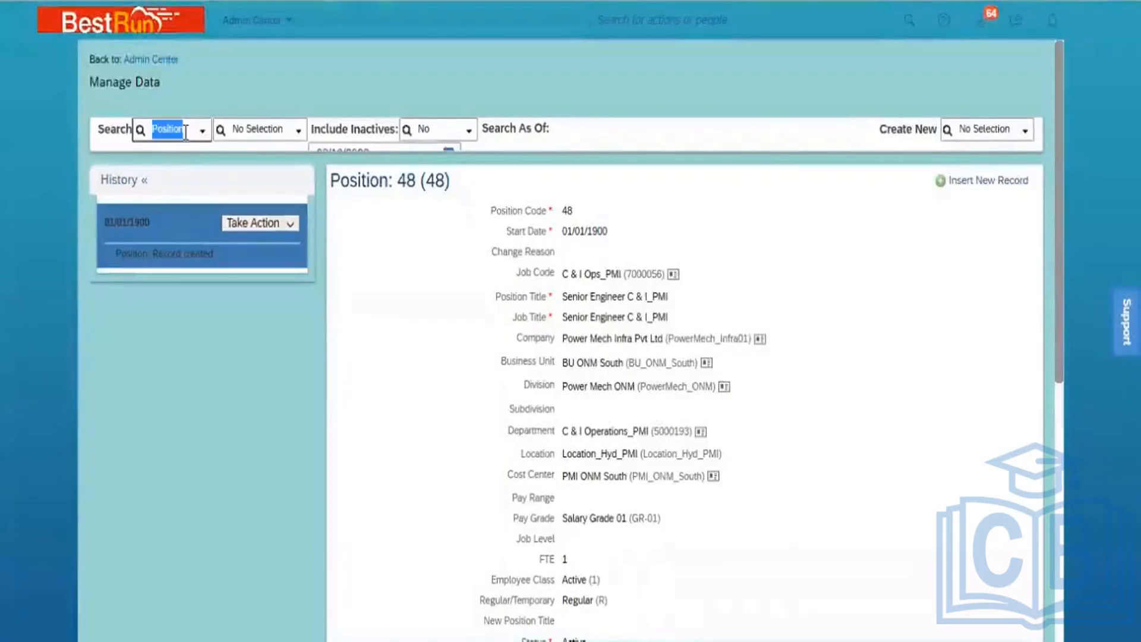
Search Manage Data for Legal Entity Power Mech Infra Pvt Ltd and open its record
{"action": "key", "text": "BackSpace"}
{"action": "type", "text": "legal"}
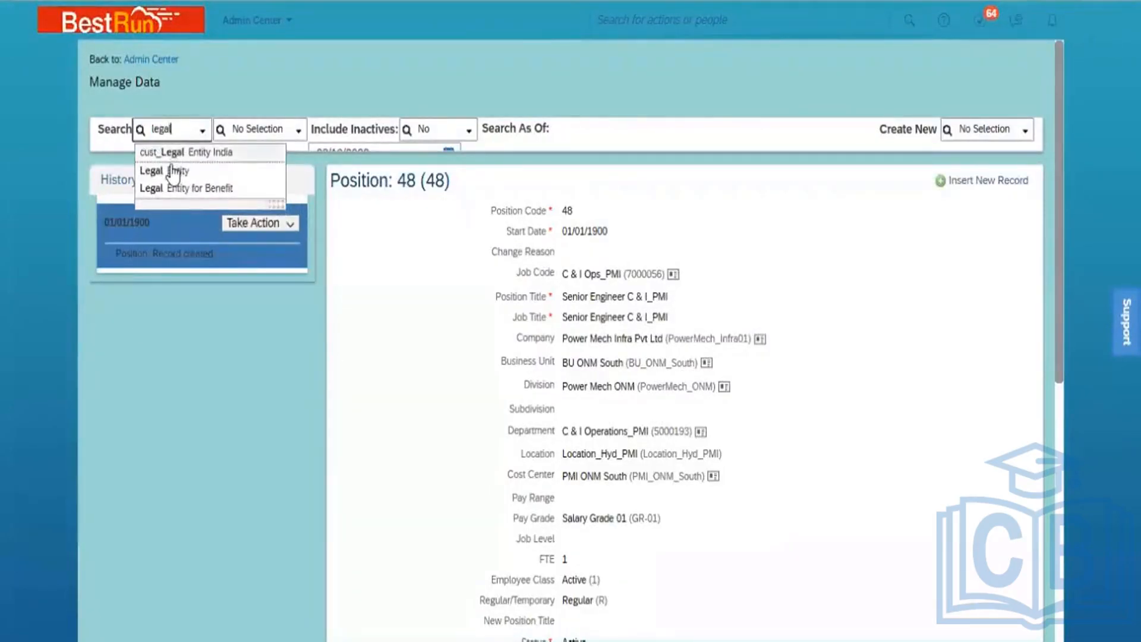
{"action": "left_click", "coordinate": [172, 172]}
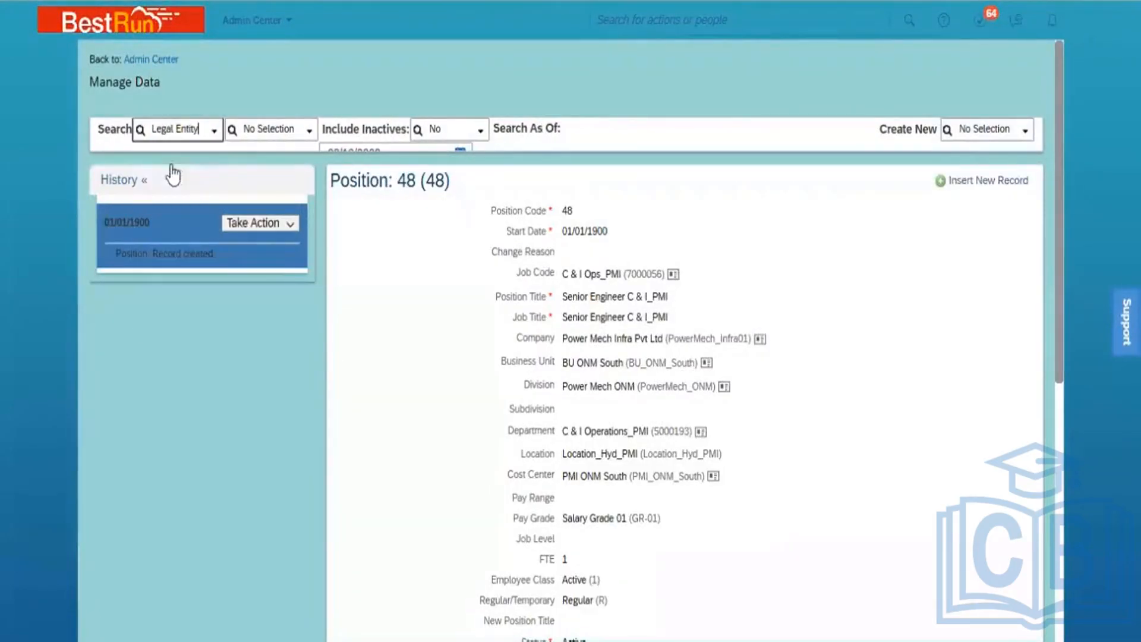
{"action": "left_click", "coordinate": [265, 129]}
{"action": "type", "text": "dower"}
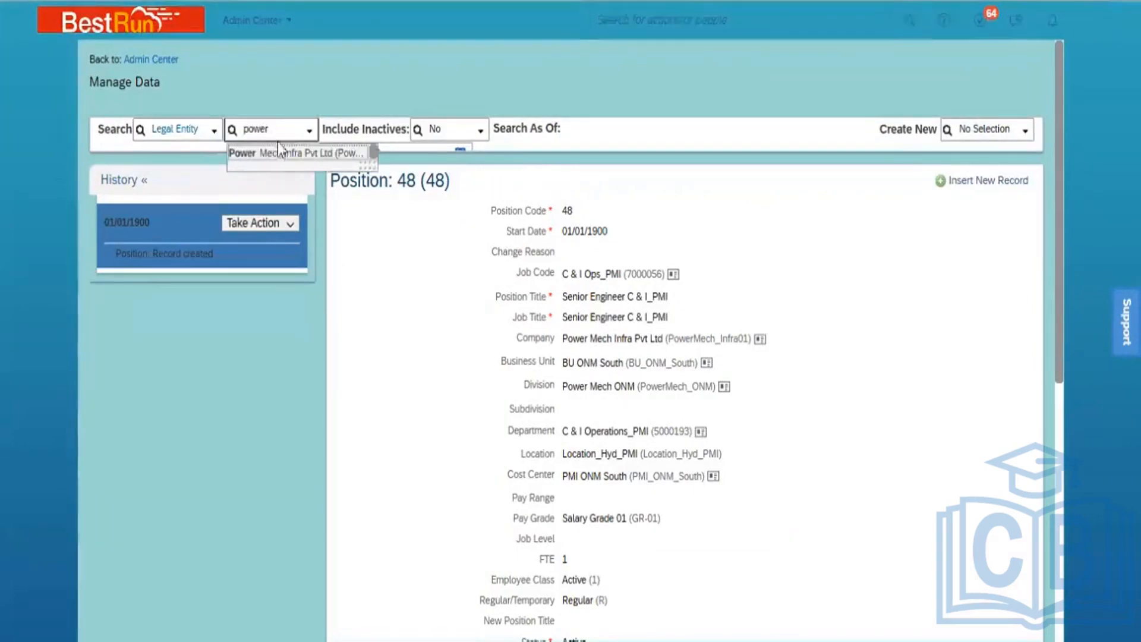
{"action": "left_click", "coordinate": [279, 148]}
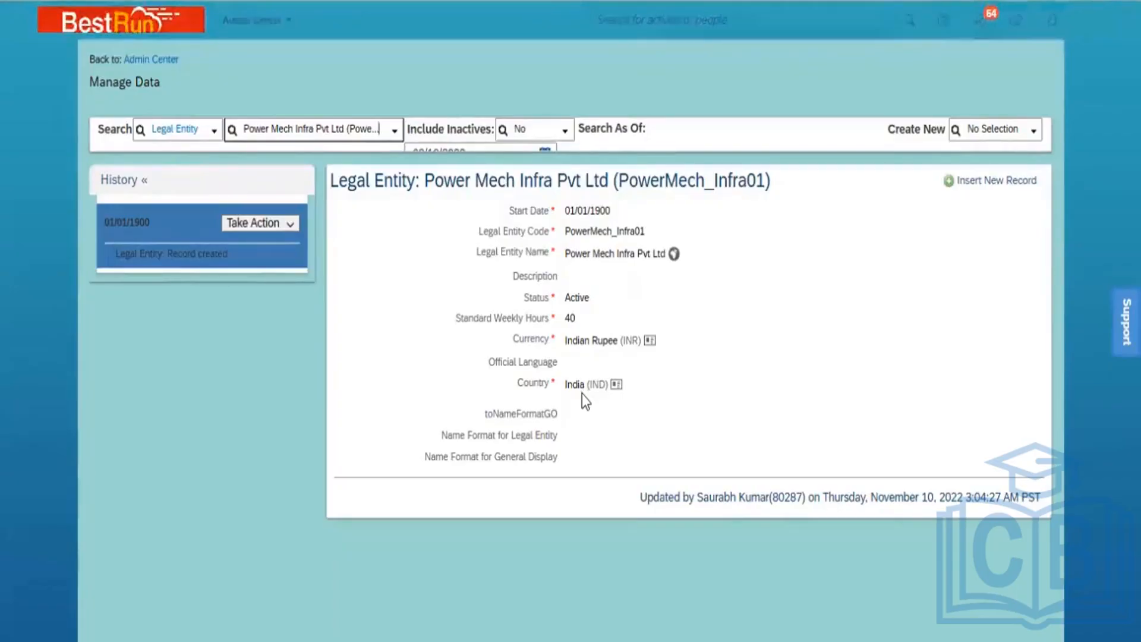
Open the Country/Region record for India (IND) in Manage Data
{"action": "left_click", "coordinate": [193, 131]}
{"action": "type", "text": "country"}
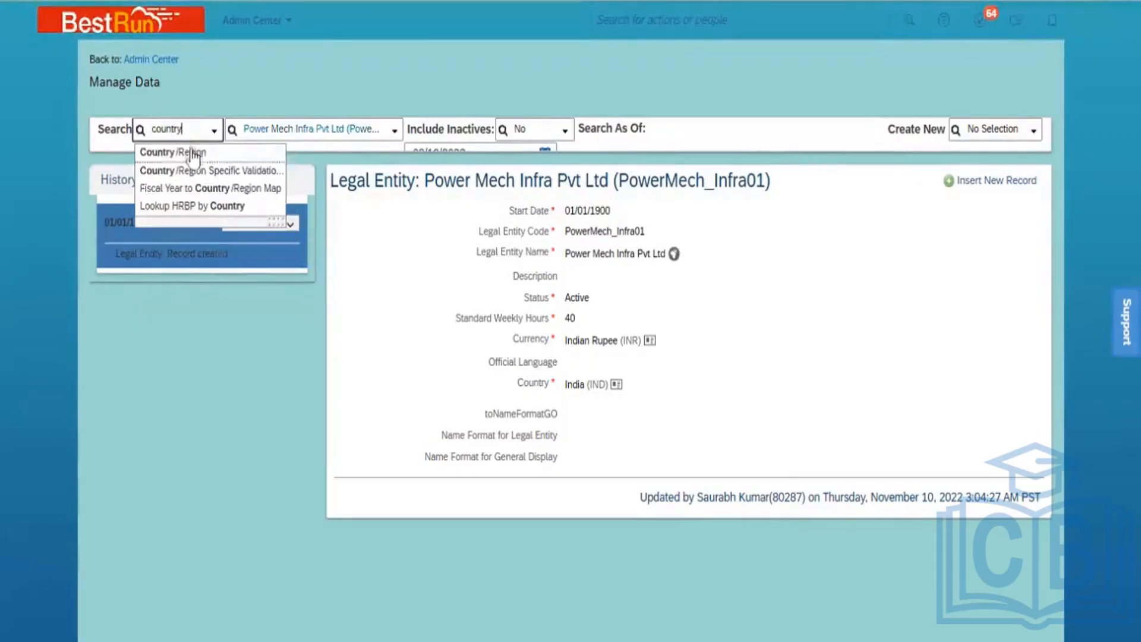
{"action": "left_click", "coordinate": [192, 153]}
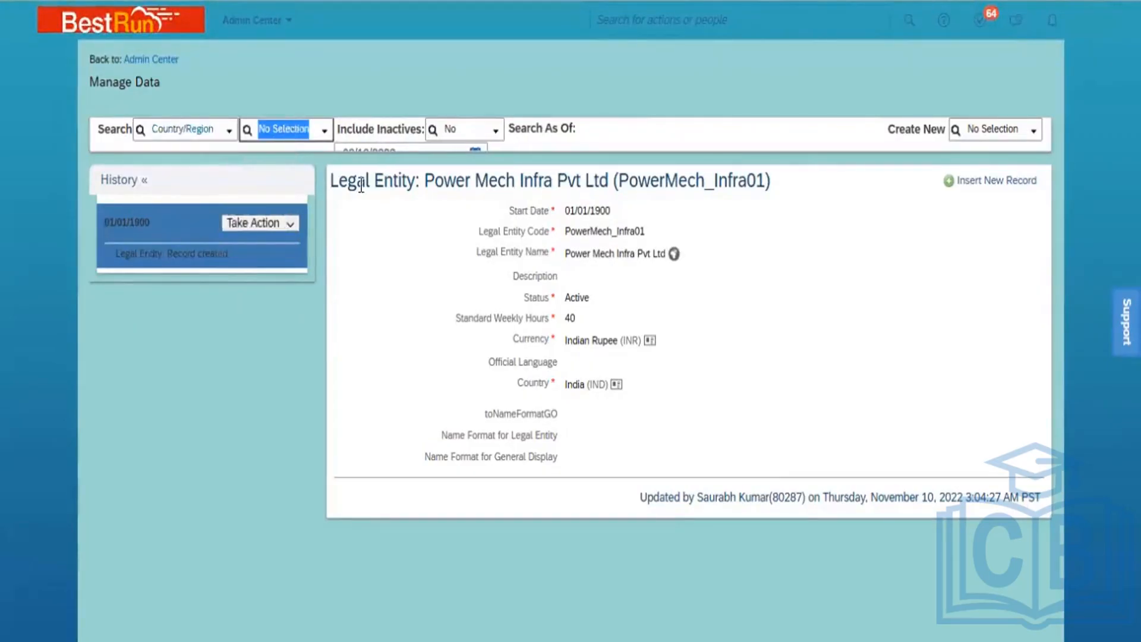
{"action": "type", "text": "IND"}
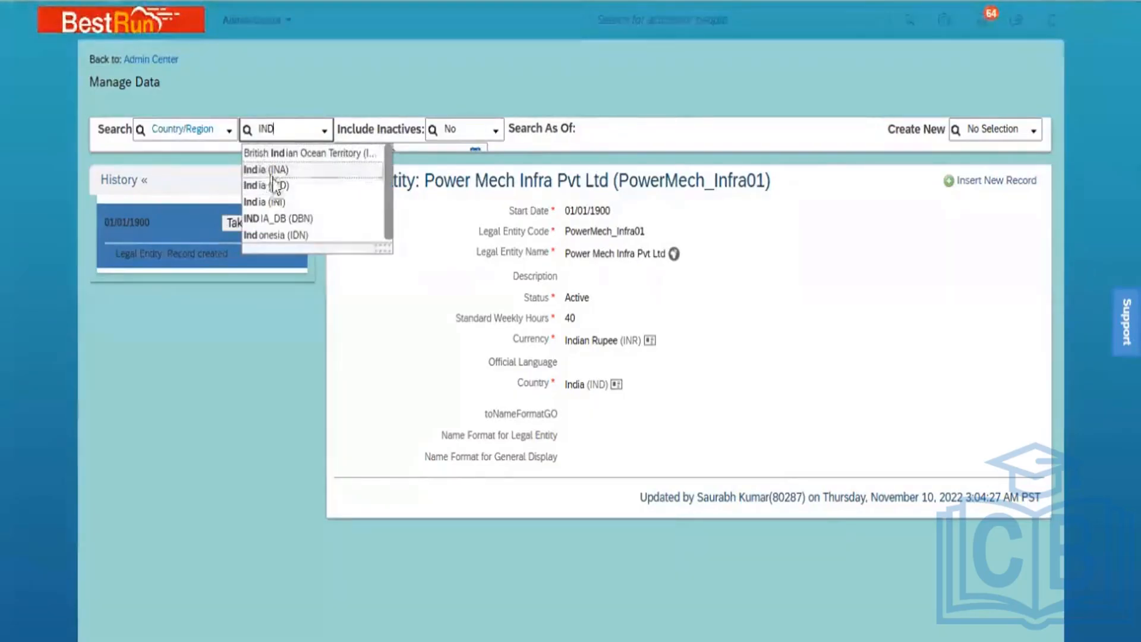
{"action": "left_click", "coordinate": [275, 186]}
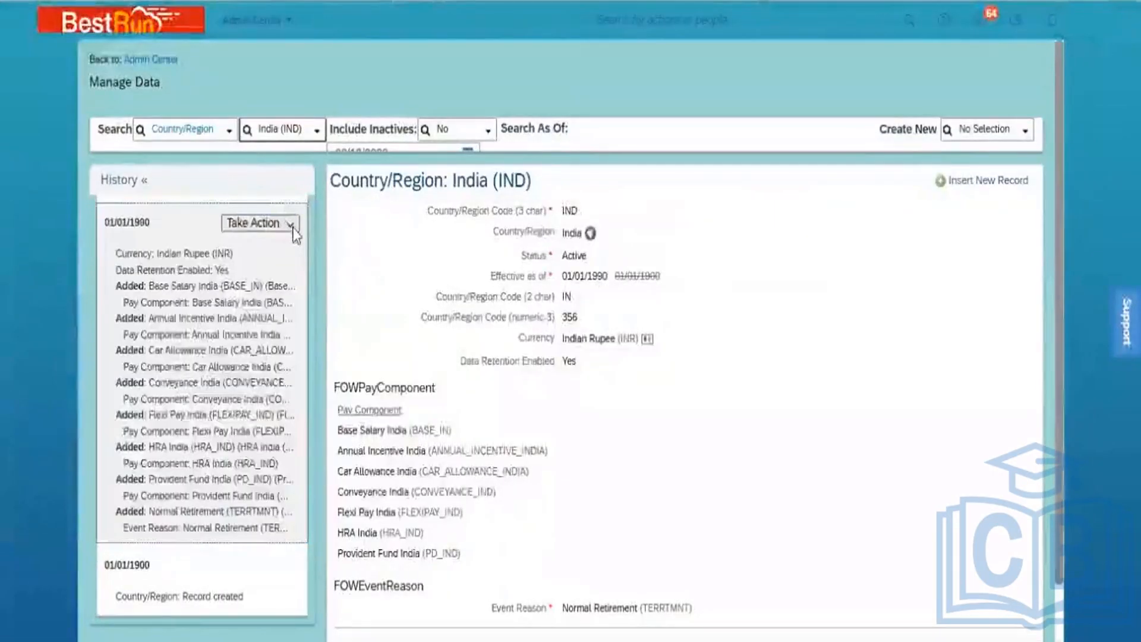
Correct the India record's event reason to New Hire (HIRNEW) and save it
{"action": "left_click", "coordinate": [289, 224]}
{"action": "left_click", "coordinate": [289, 246]}
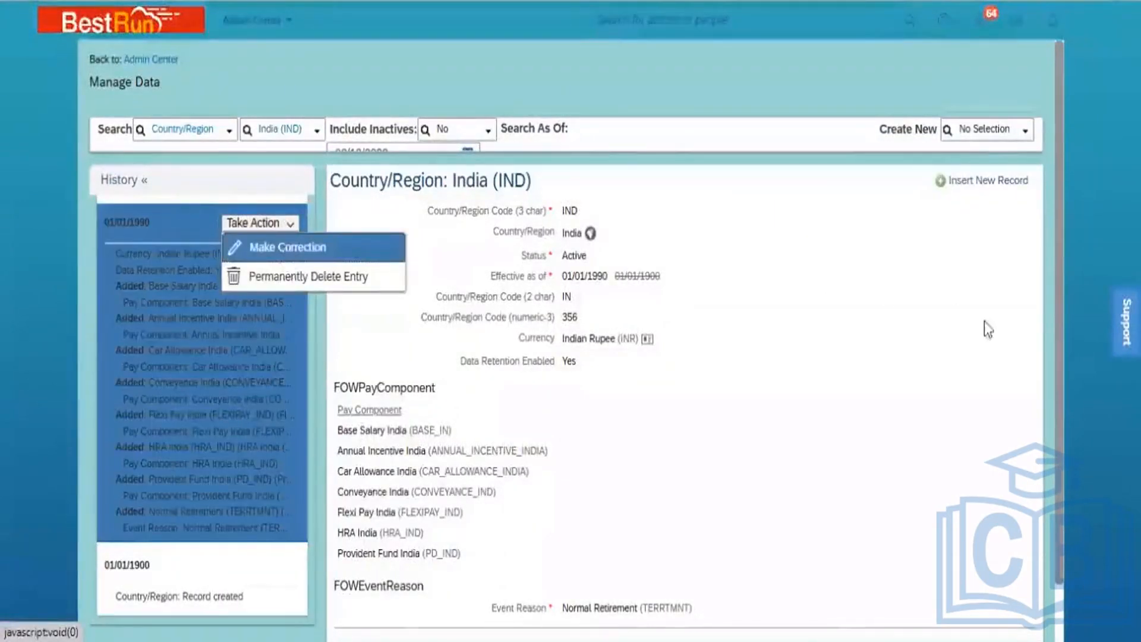
{"action": "scroll", "coordinate": [1058, 509], "scroll_direction": "down", "scroll_amount": 5}
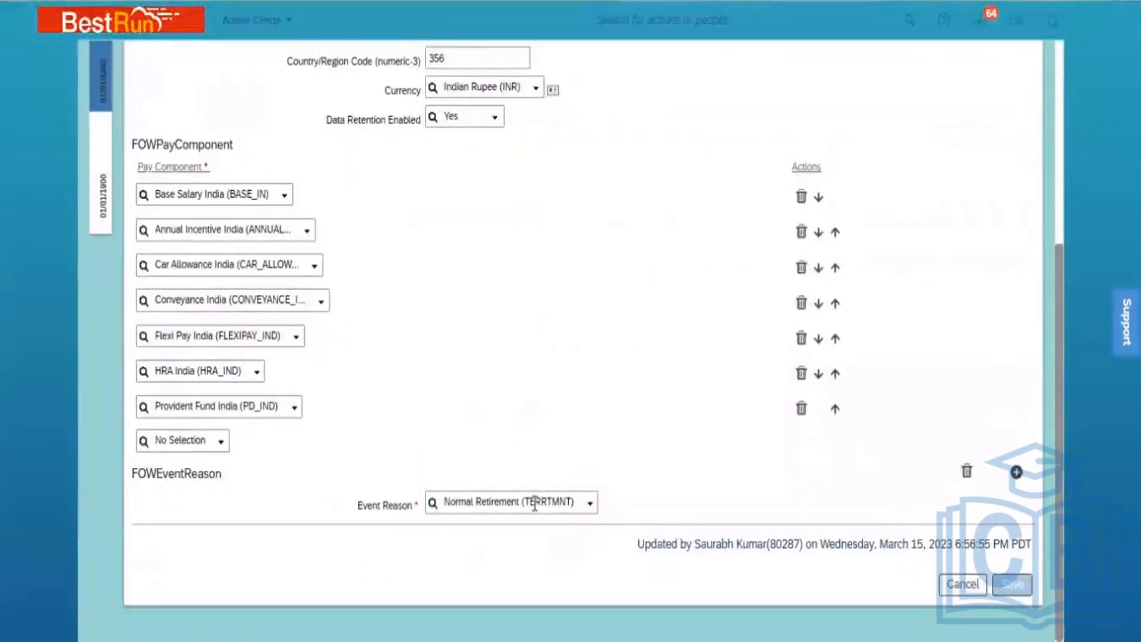
{"action": "left_click", "coordinate": [535, 504]}
{"action": "type", "text": "NEW"}
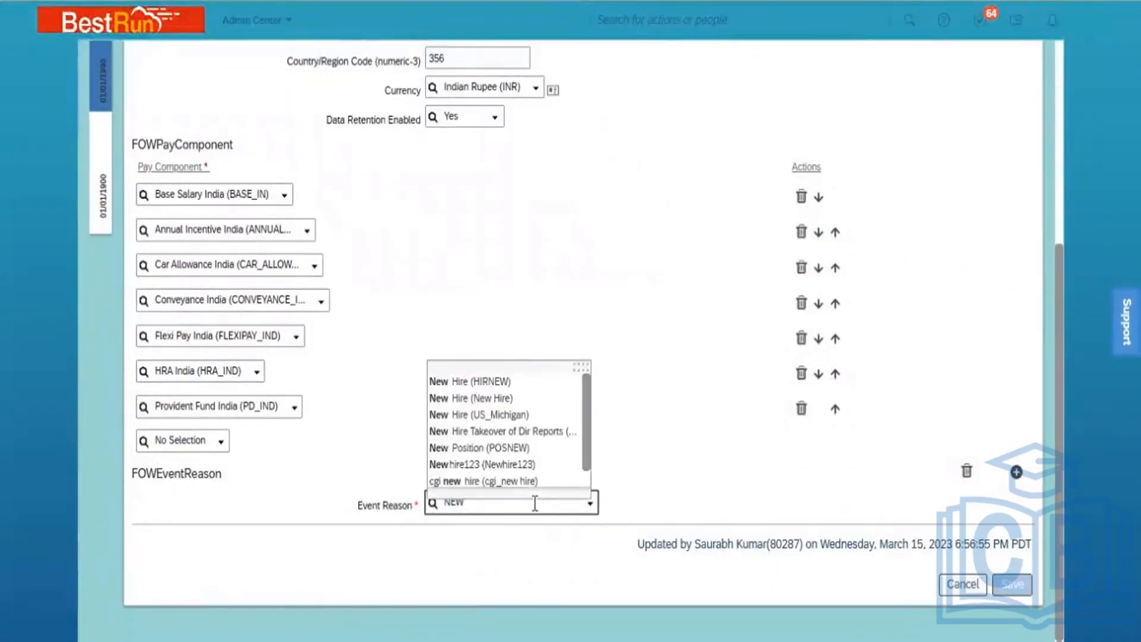
{"action": "left_click", "coordinate": [512, 380]}
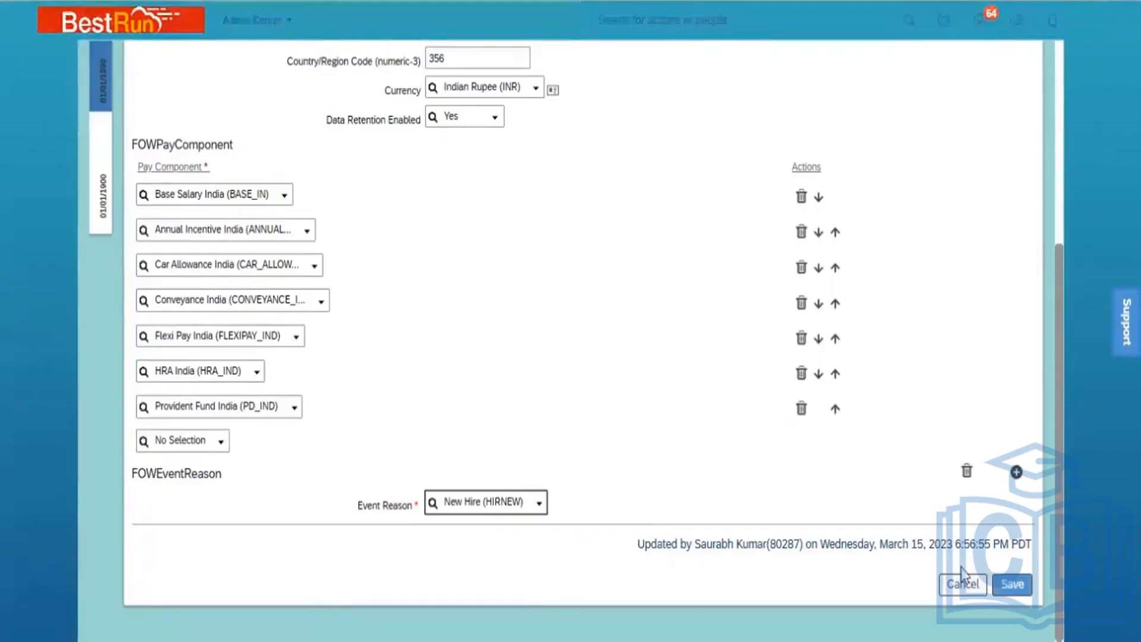
{"action": "left_click", "coordinate": [1014, 590]}
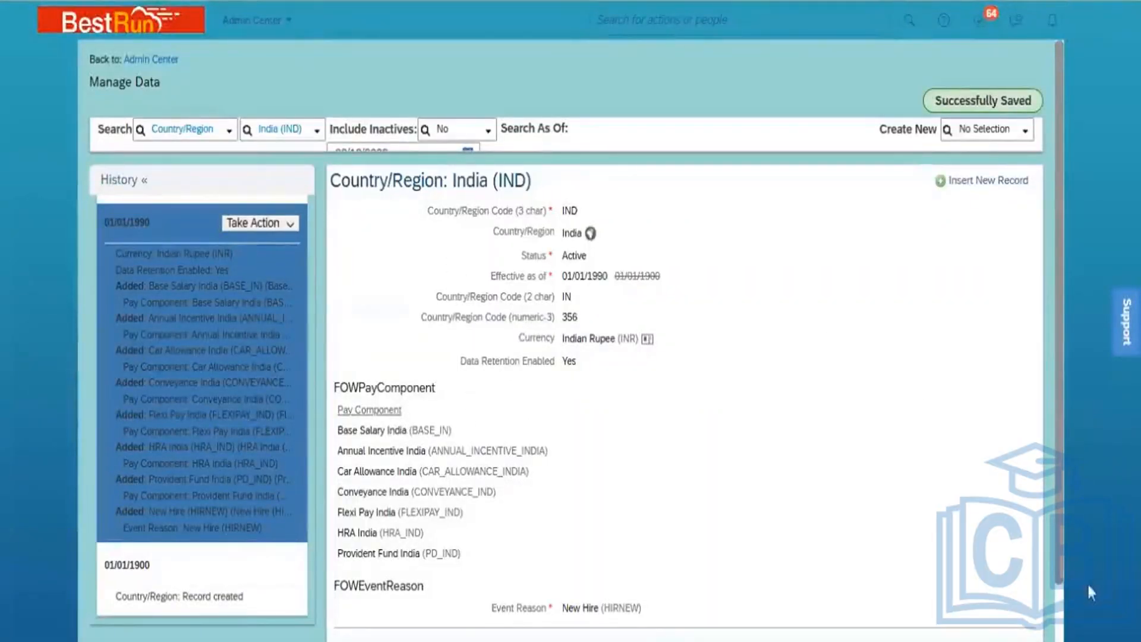
{"action": "scroll", "coordinate": [565, 333], "scroll_direction": "down", "scroll_amount": 1}
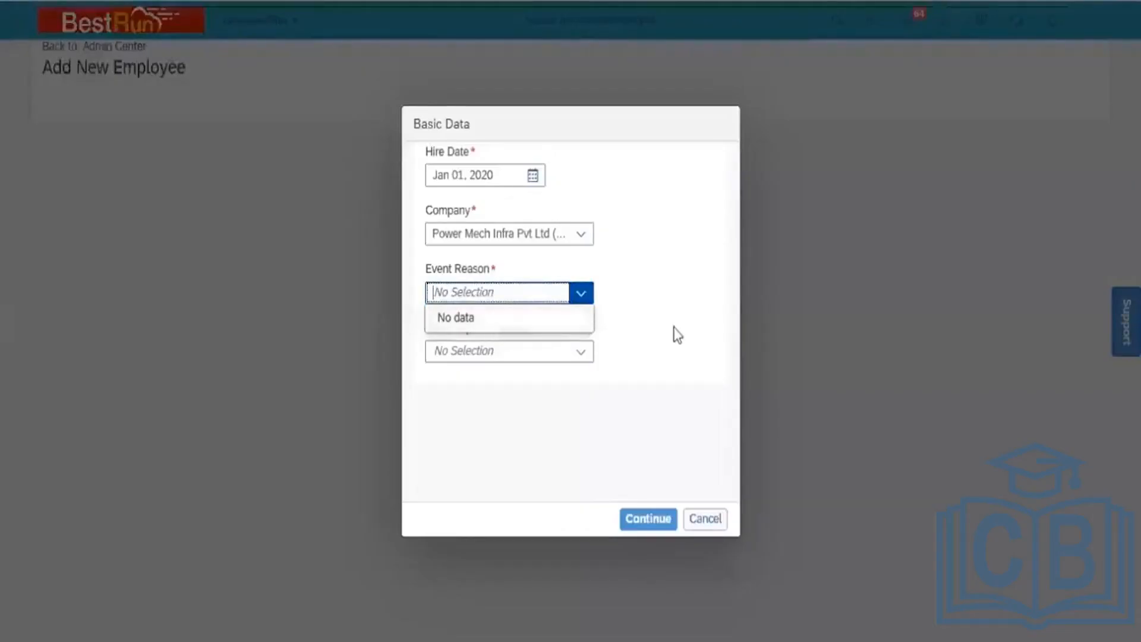
Choose Event Reason New Hire (HIRNEW) and Hire Template Standard Template, then continue to the hire form
{"action": "left_click", "coordinate": [674, 333]}
{"action": "left_click", "coordinate": [581, 293]}
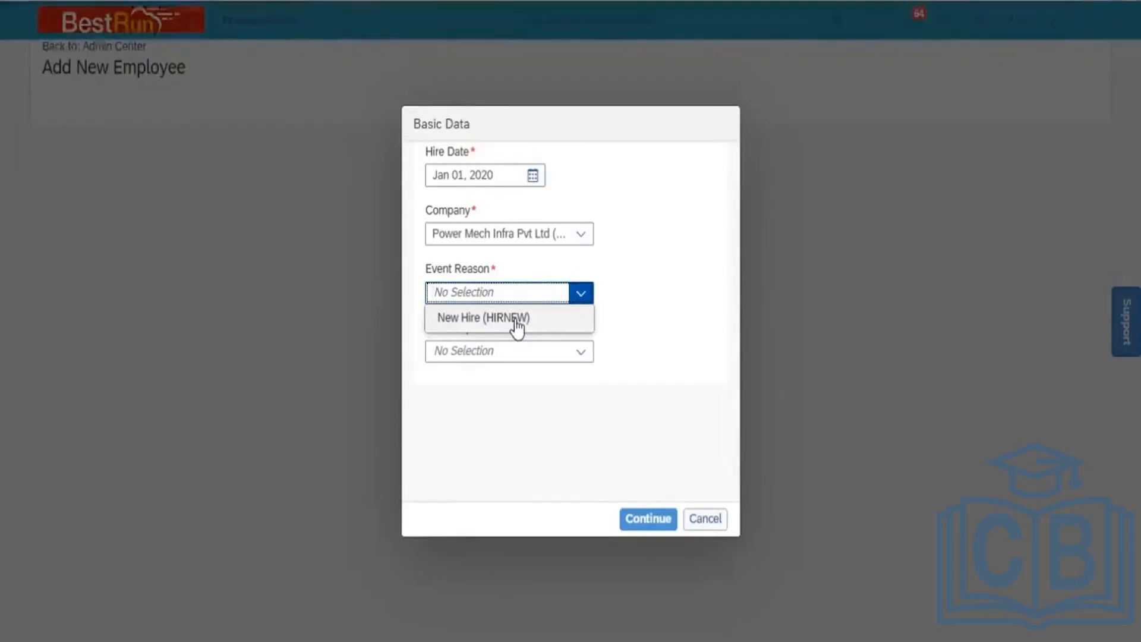
{"action": "left_click", "coordinate": [518, 321]}
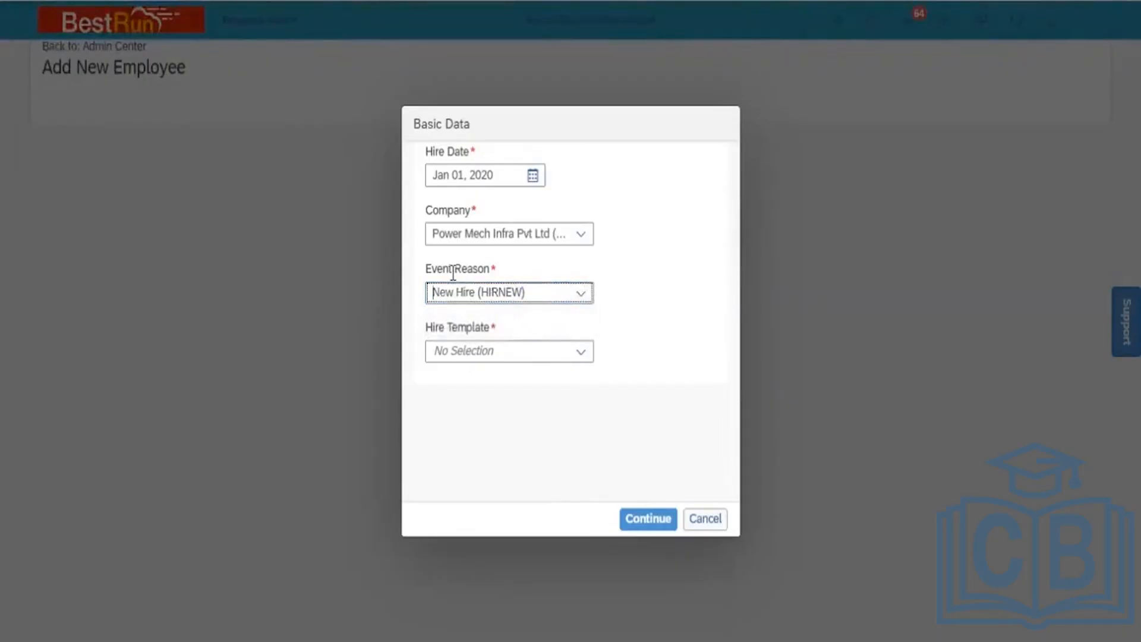
{"action": "left_click", "coordinate": [590, 357]}
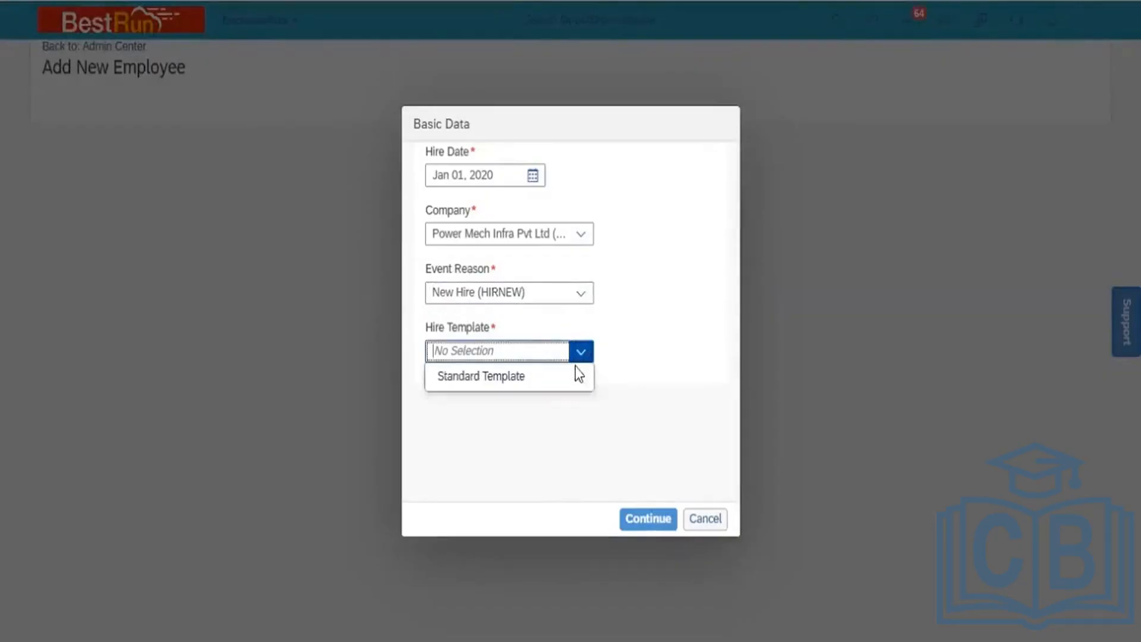
{"action": "left_click", "coordinate": [555, 378]}
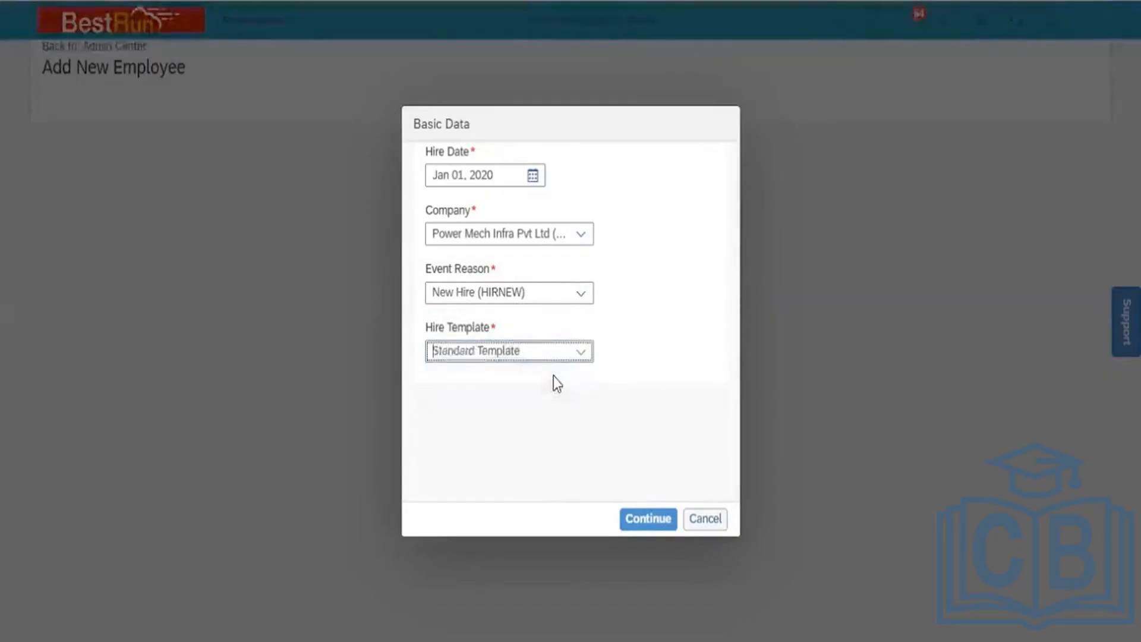
{"action": "left_click", "coordinate": [636, 519]}
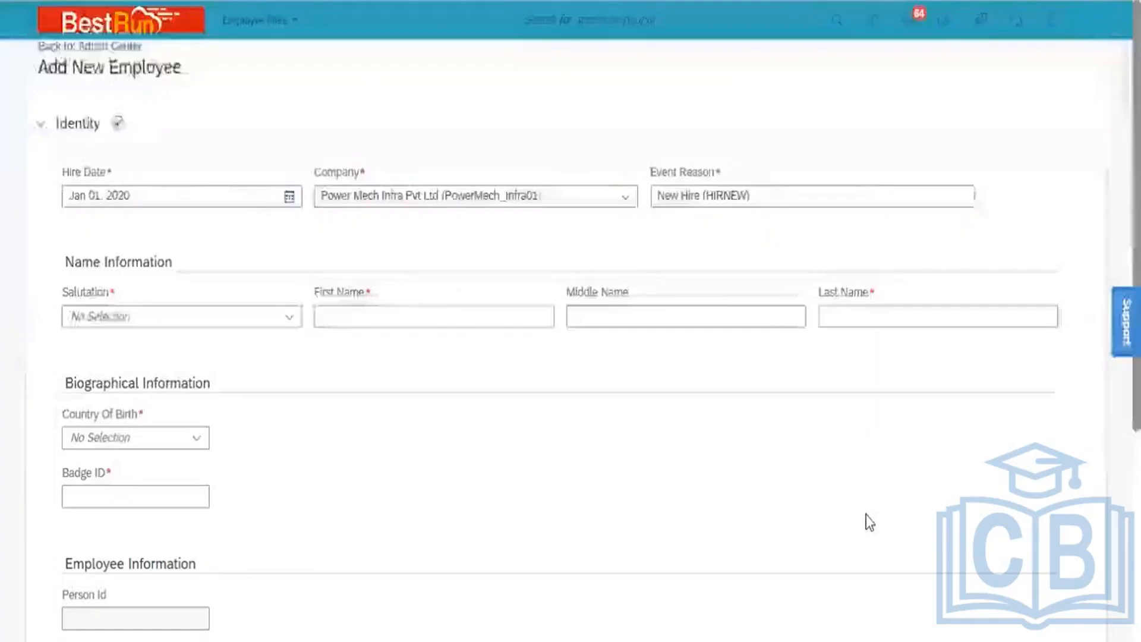
Review the Add New Employee form's Identity section and focus the First Name field
{"action": "left_click", "coordinate": [40, 124]}
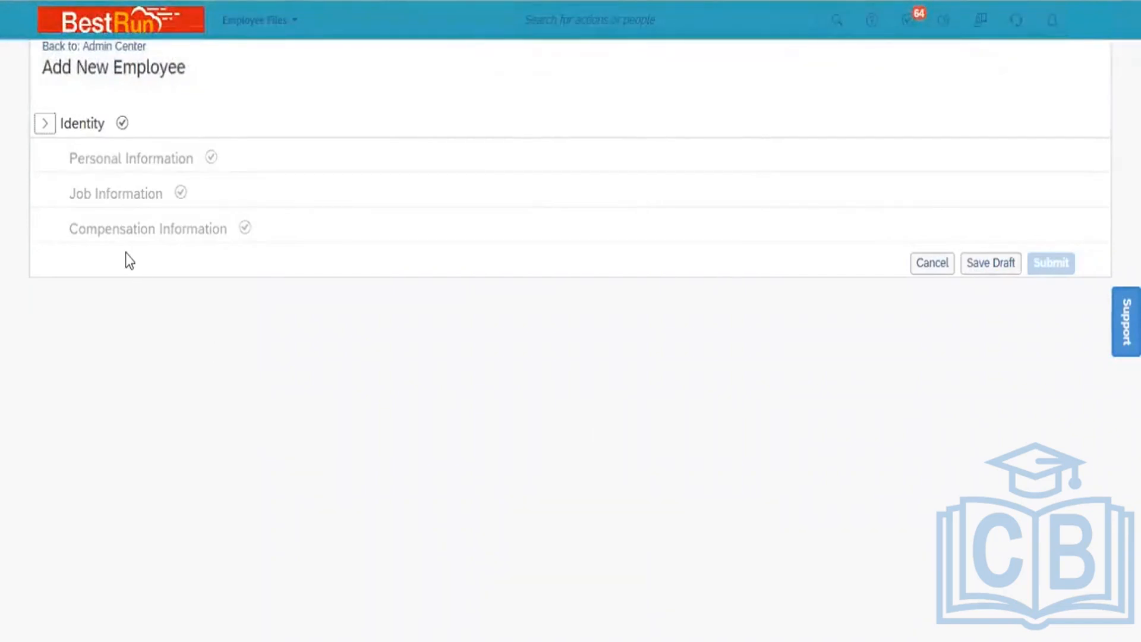
{"action": "left_click", "coordinate": [43, 124]}
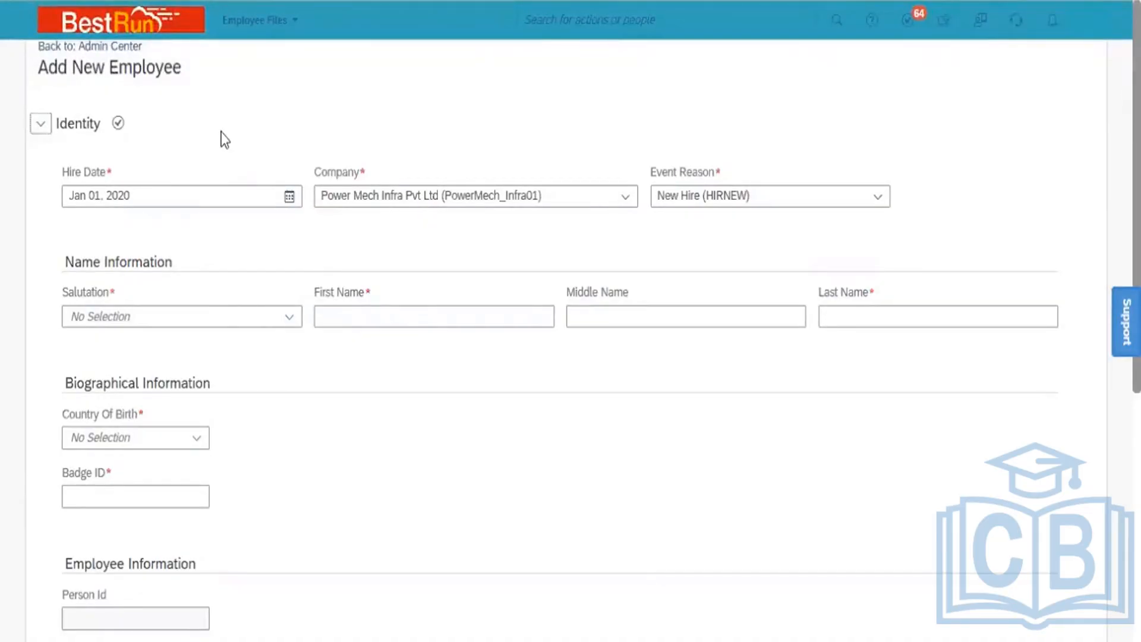
{"action": "left_click", "coordinate": [468, 483]}
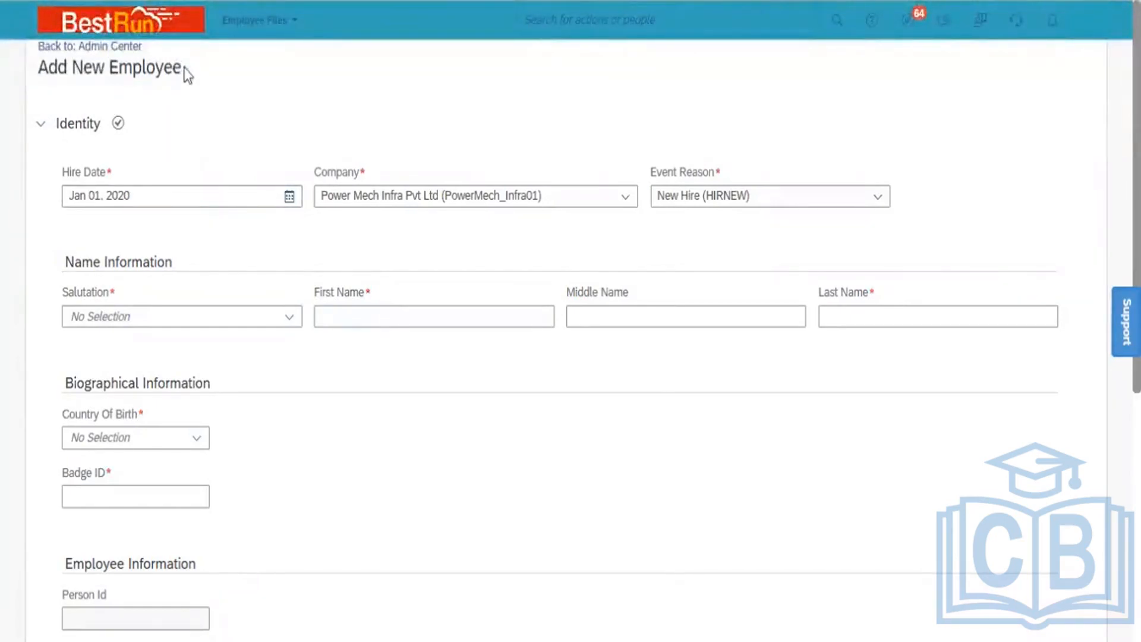
{"action": "left_click_drag", "start_coordinate": [183, 67], "coordinate": [42, 70]}
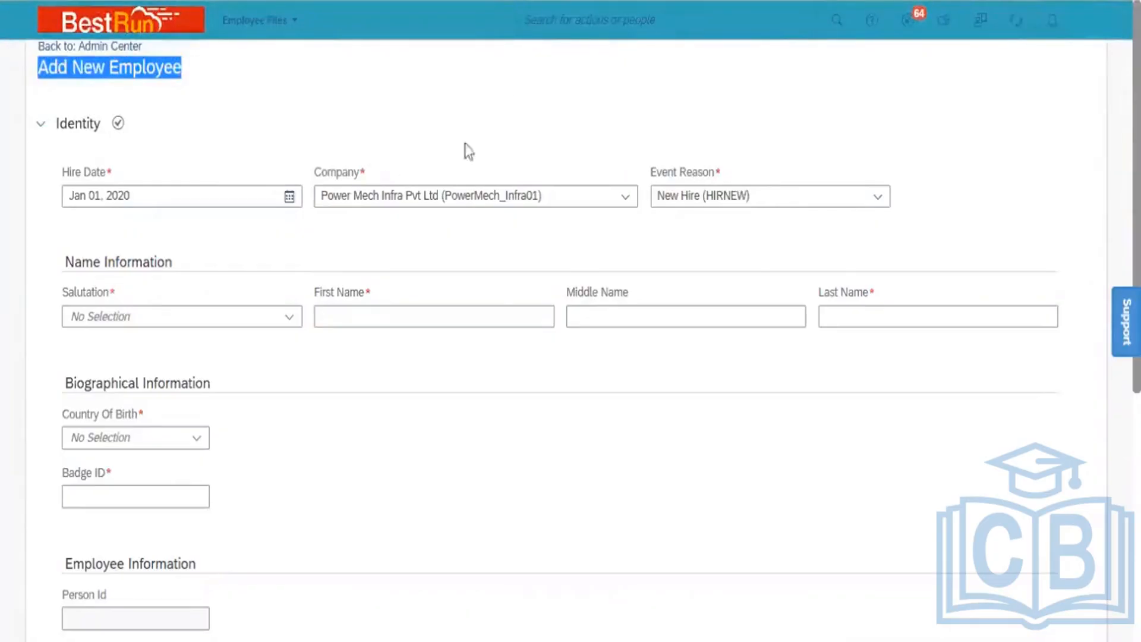
{"action": "left_click", "coordinate": [500, 316]}
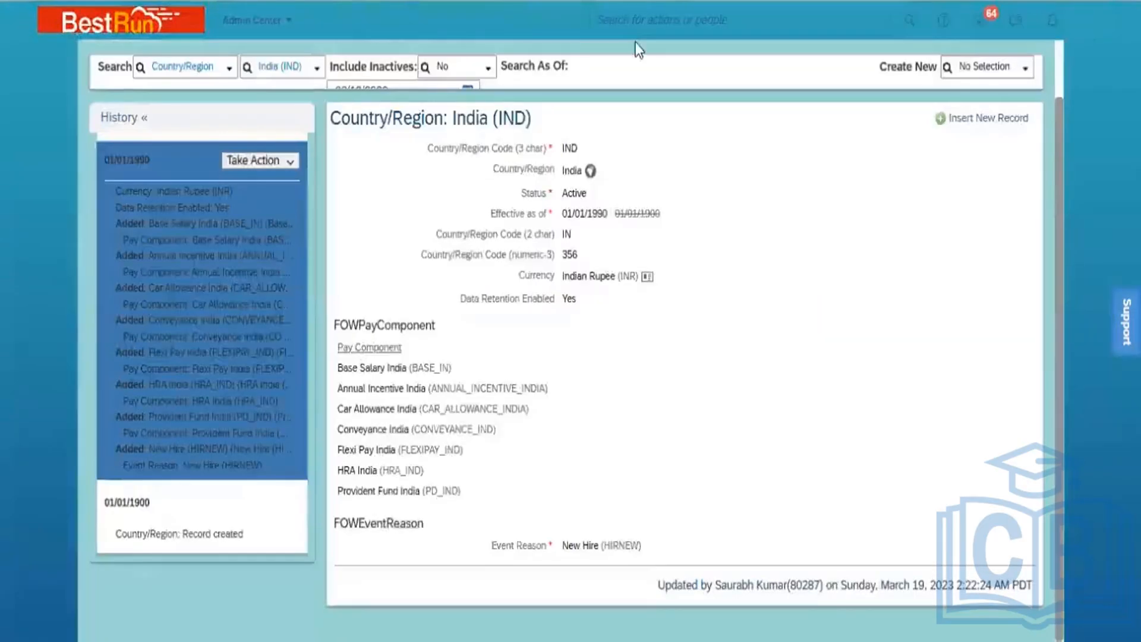
Find and open Manage Organization, Pay and Job Structures via the 'Manage org' action search
{"action": "left_click", "coordinate": [672, 17]}
{"action": "type", "text": "Manage"}
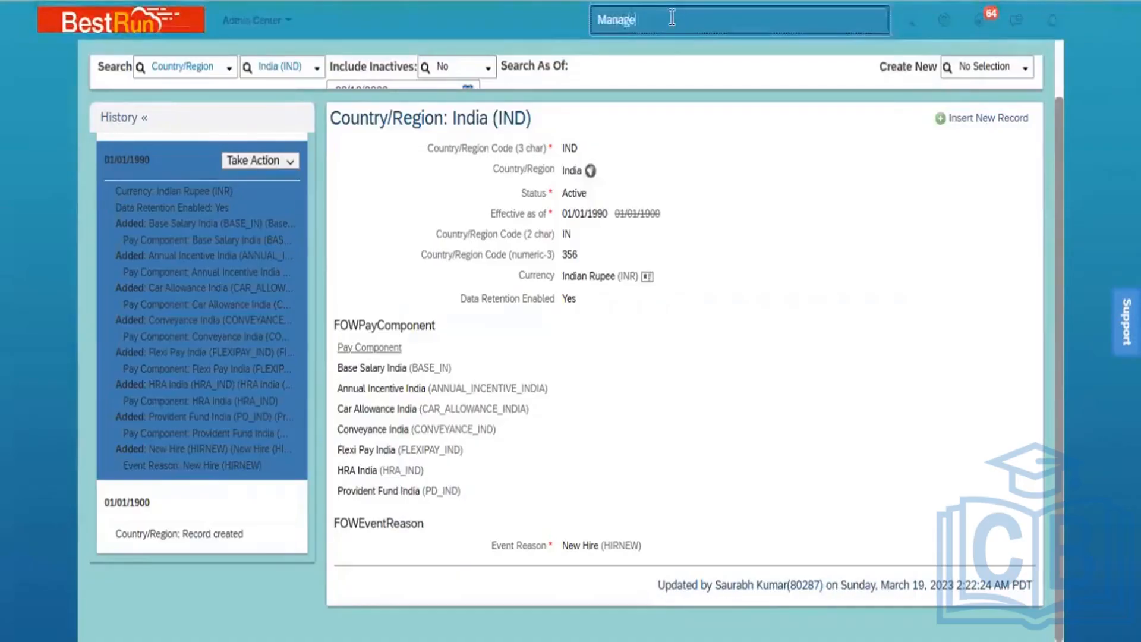
{"action": "type", "text": " pr"}
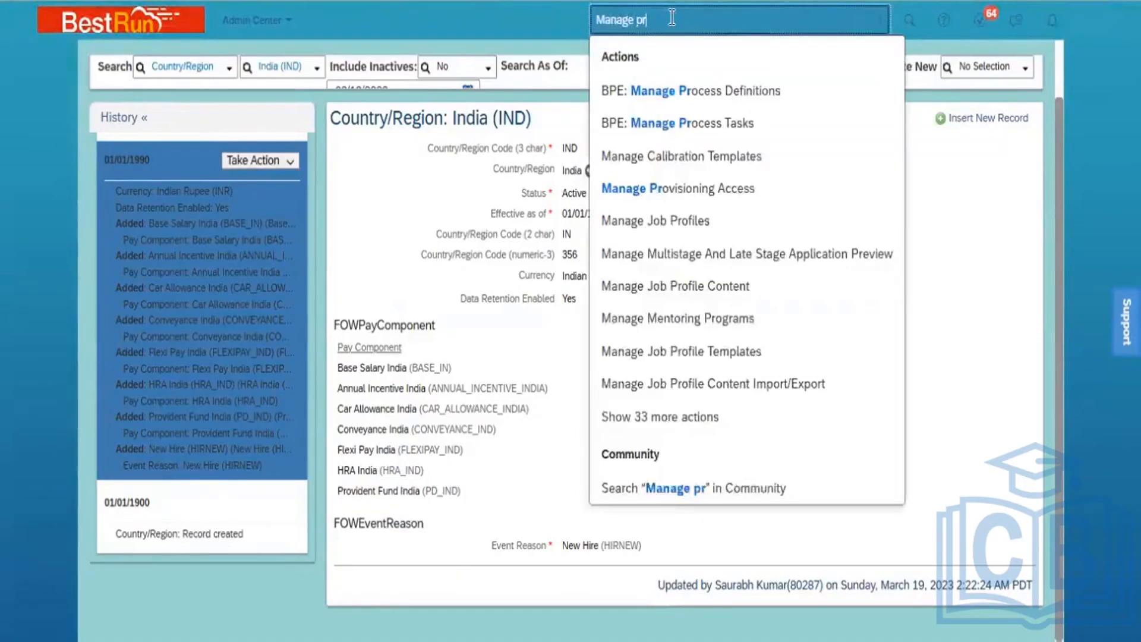
{"action": "key", "text": "BackSpace"}
{"action": "key", "text": "BackSpace"}
{"action": "type", "text": "o"}
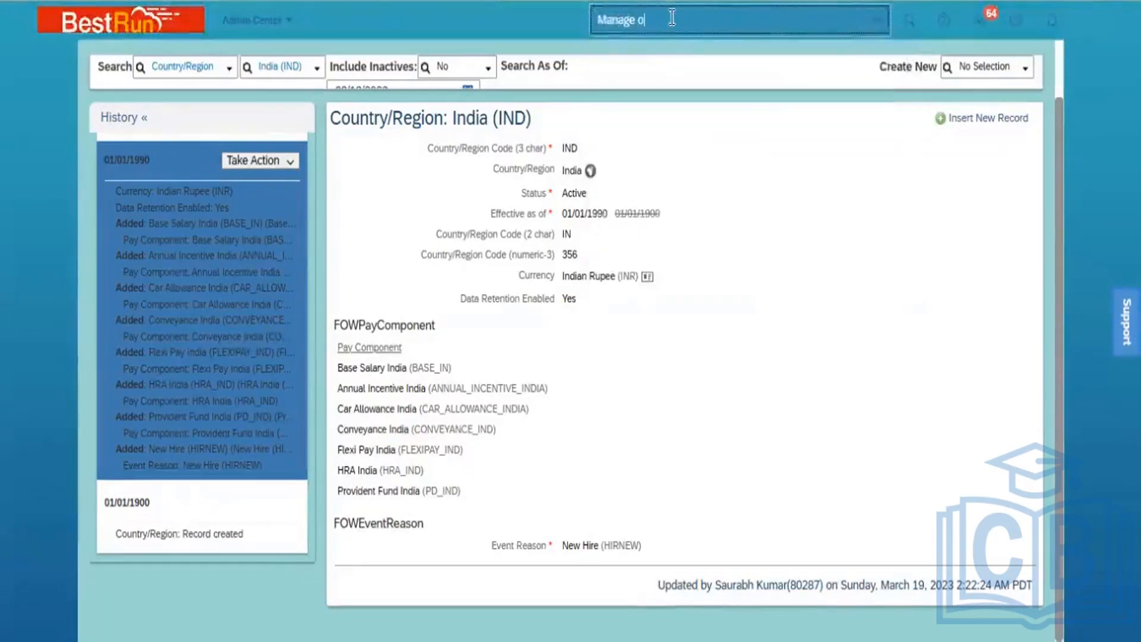
{"action": "type", "text": "rg"}
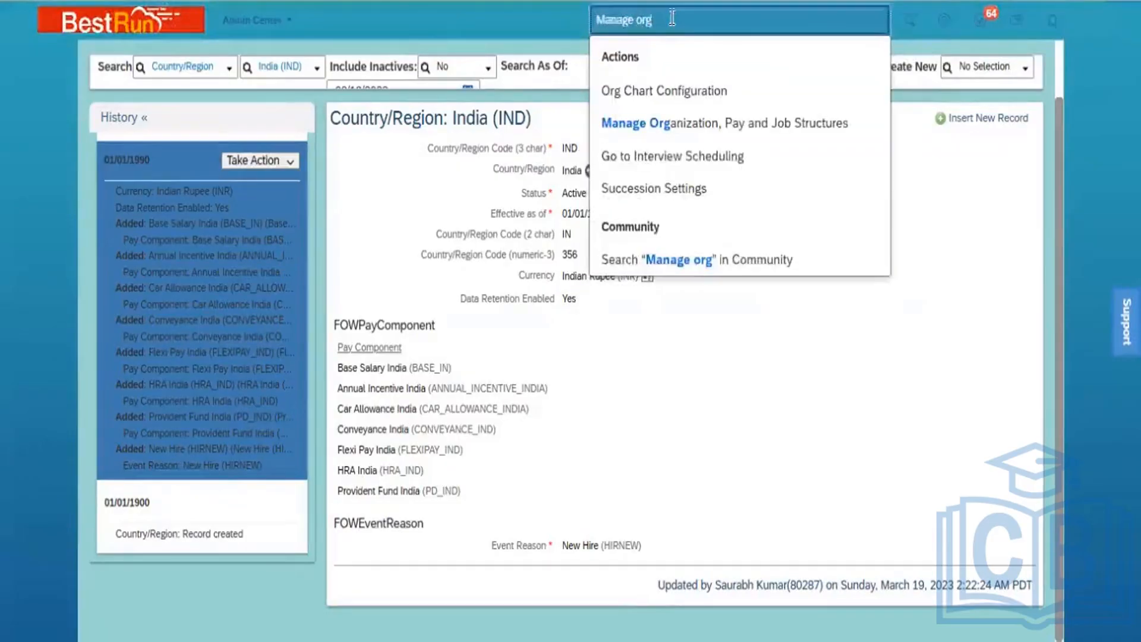
{"action": "left_click", "coordinate": [684, 123]}
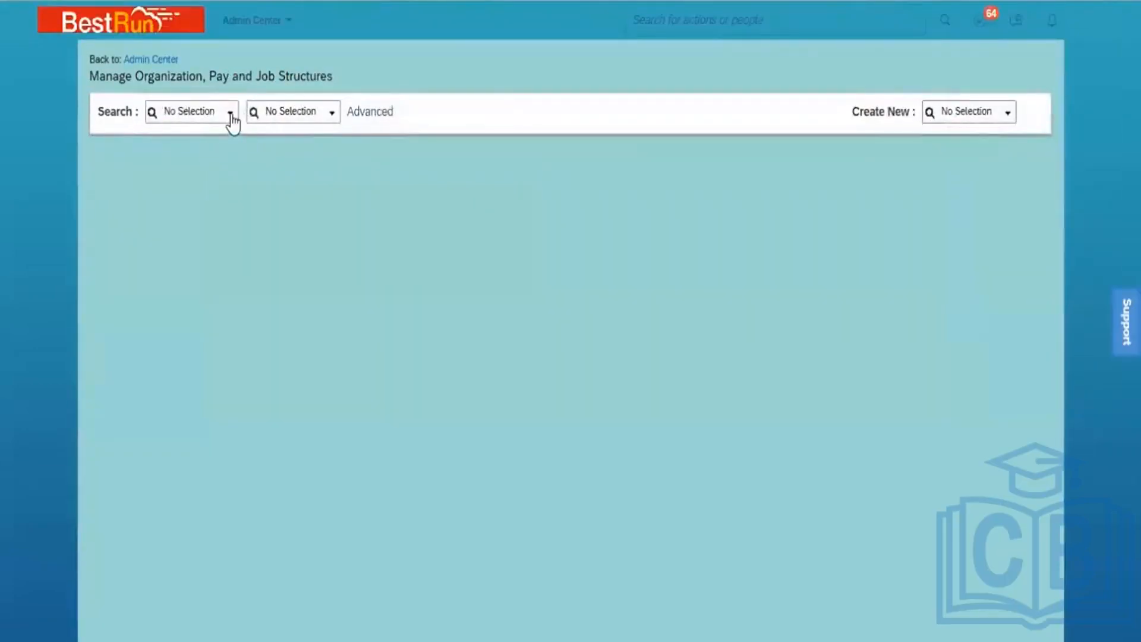
Search Event Reason for 'NEW' to load the New Hire (HIRNEW) details
{"action": "left_click", "coordinate": [231, 119]}
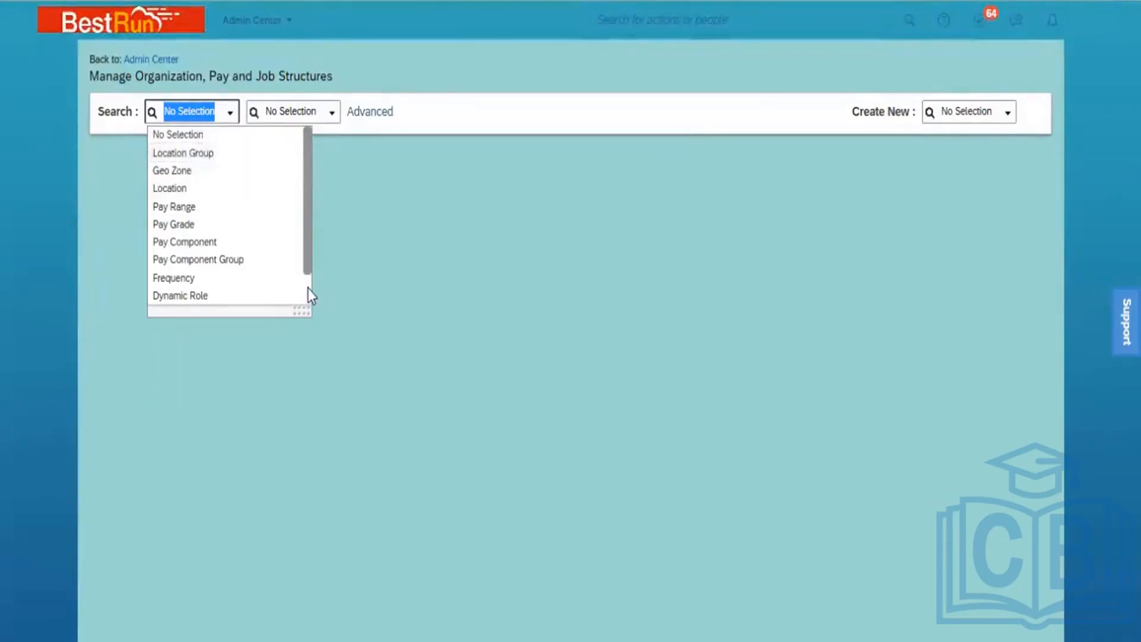
{"action": "scroll", "coordinate": [307, 288], "scroll_direction": "down", "scroll_amount": 1}
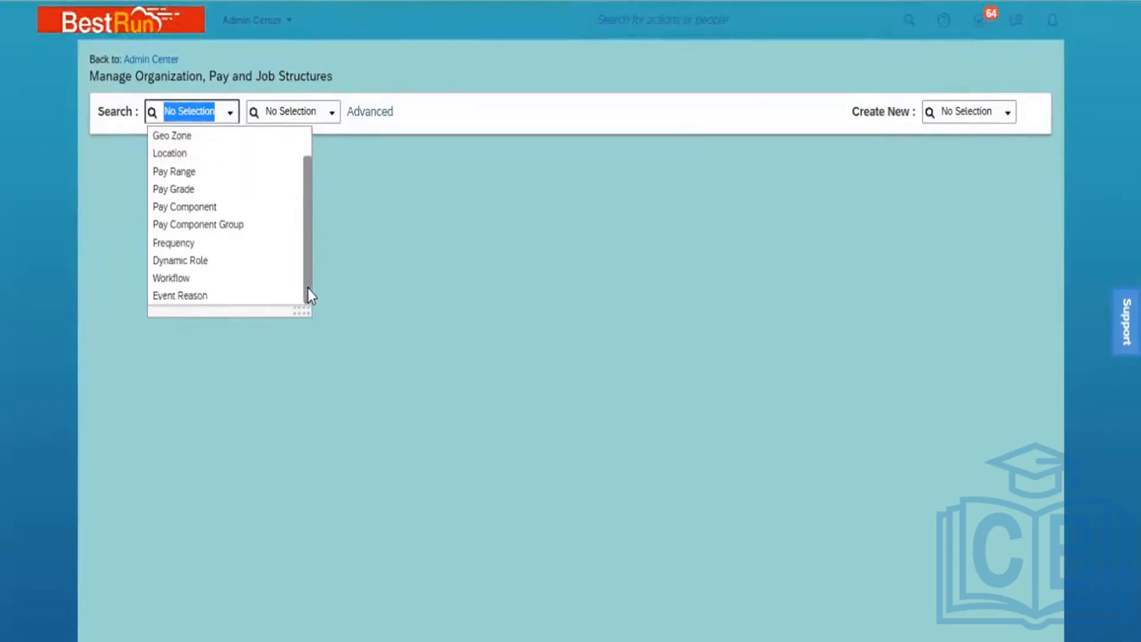
{"action": "left_click", "coordinate": [181, 297]}
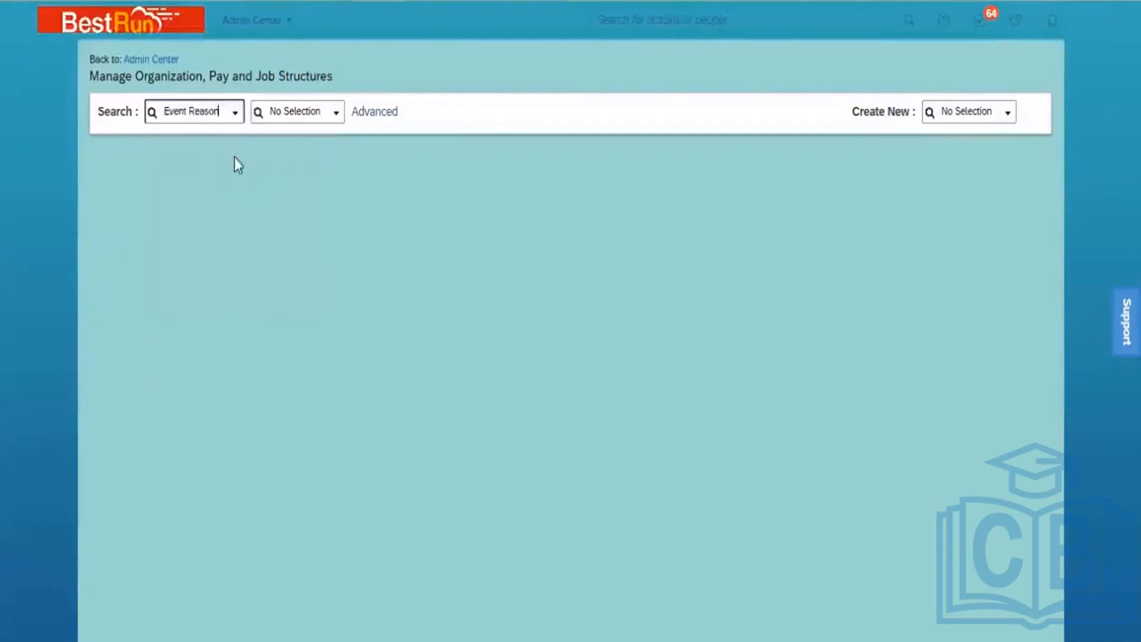
{"action": "left_click", "coordinate": [280, 110]}
{"action": "type", "text": "NE"}
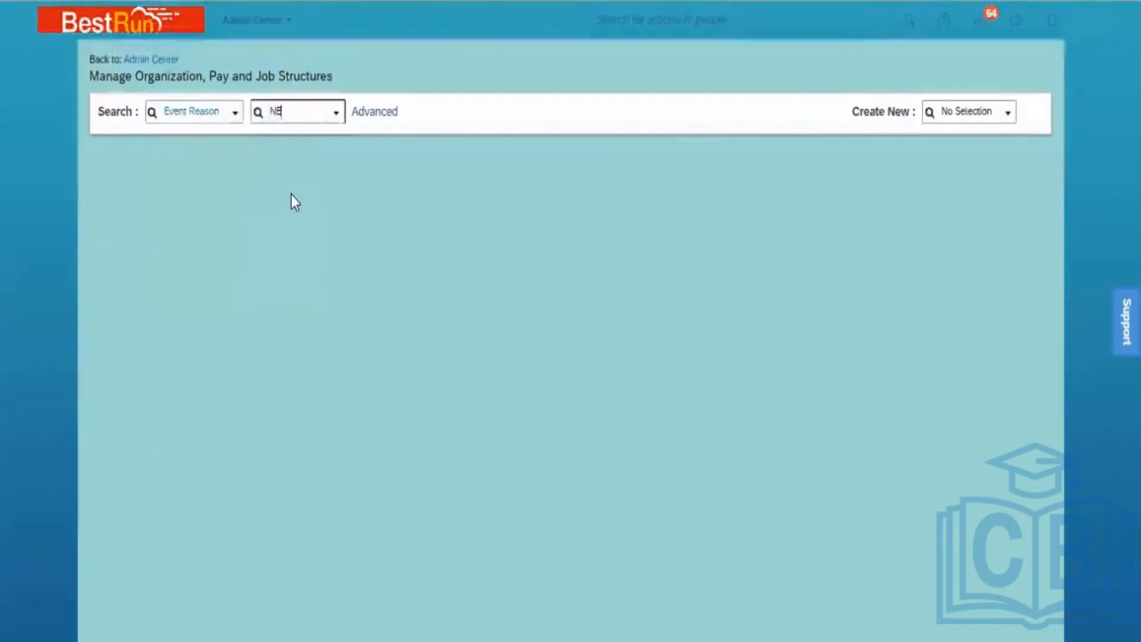
{"action": "type", "text": "W"}
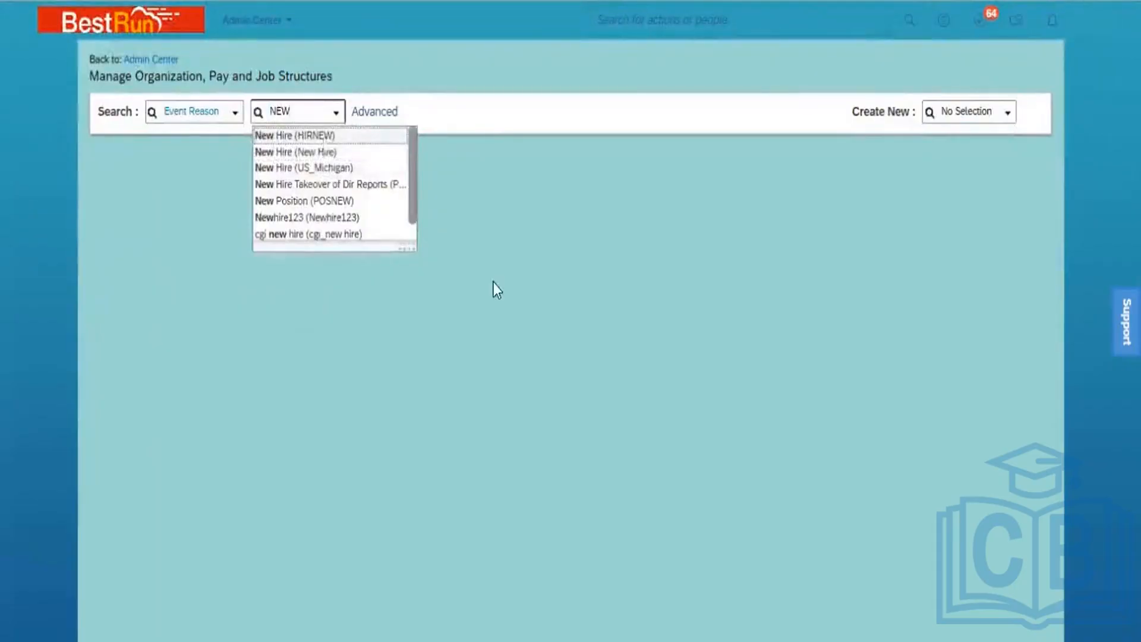
{"action": "key", "text": "Return"}
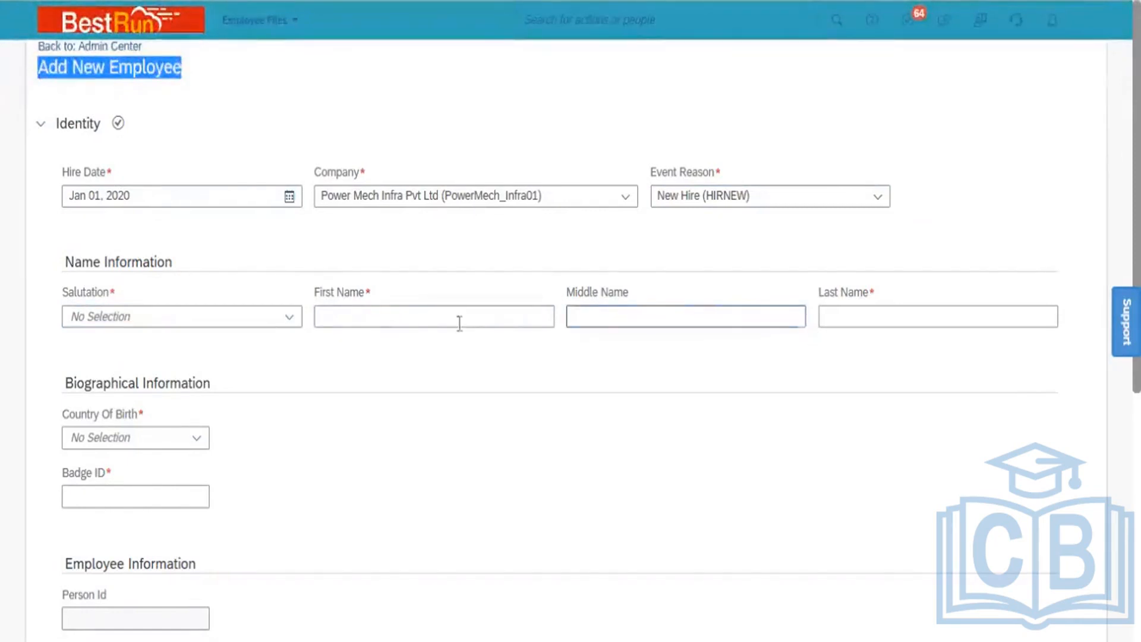
{"action": "left_click", "coordinate": [286, 319]}
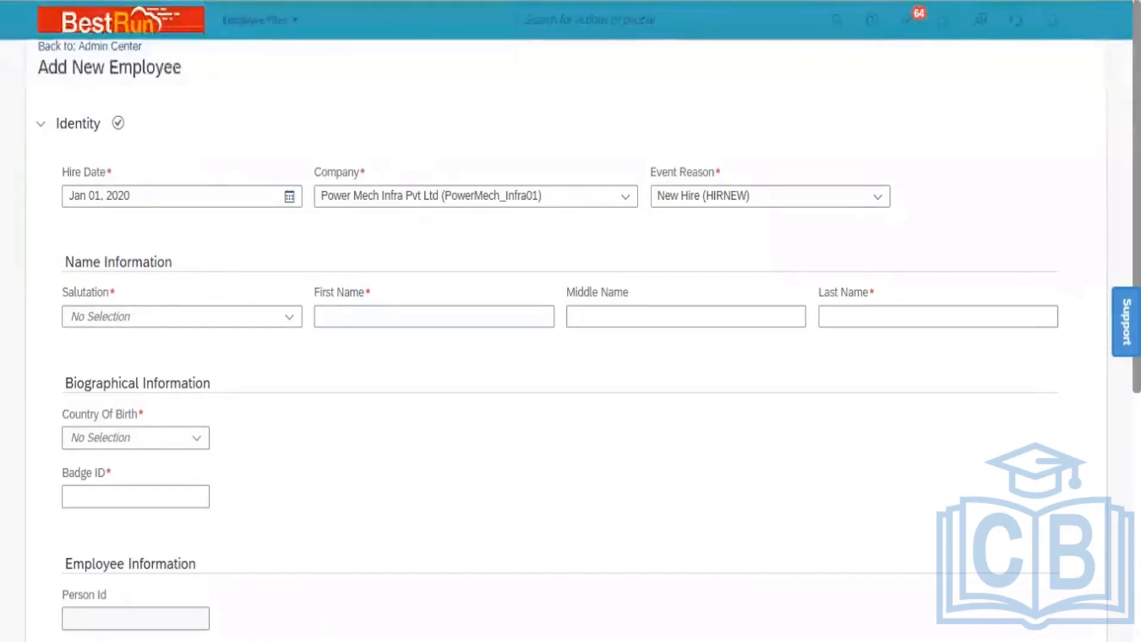
Choose salutation Mr. and enter the new hire's first and last names
{"action": "left_click", "coordinate": [291, 324]}
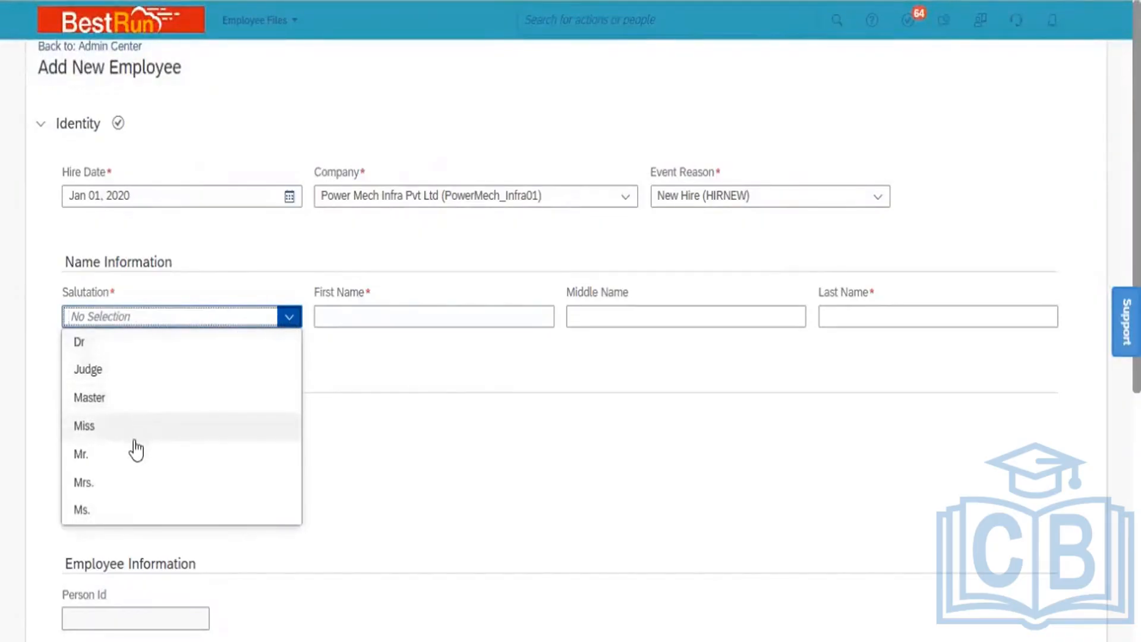
{"action": "left_click", "coordinate": [136, 454]}
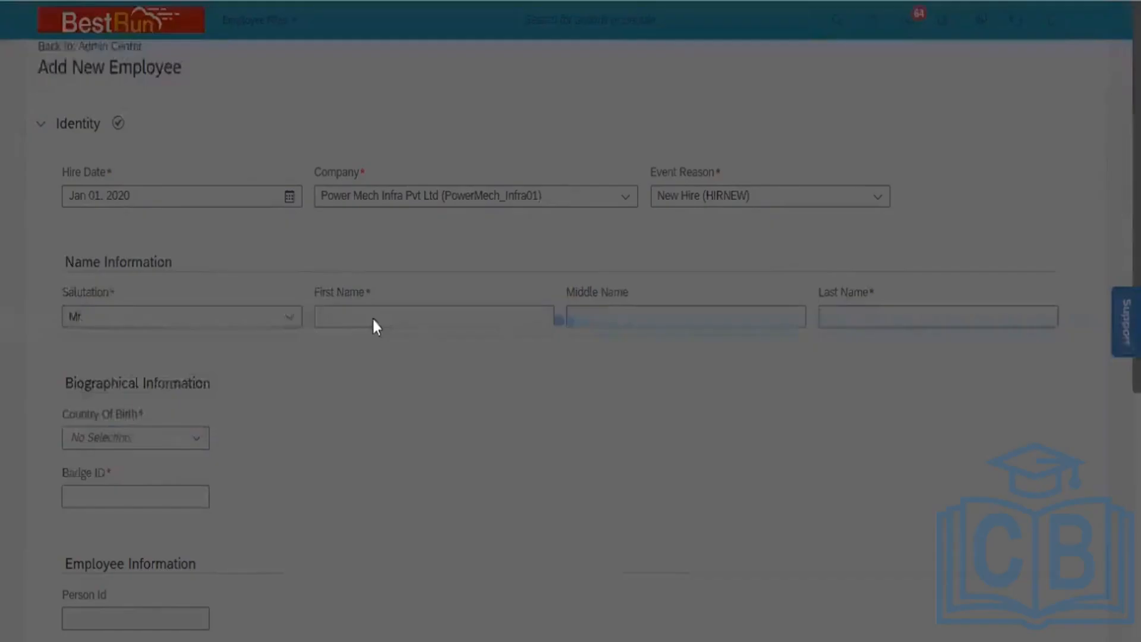
{"action": "left_click", "coordinate": [395, 317]}
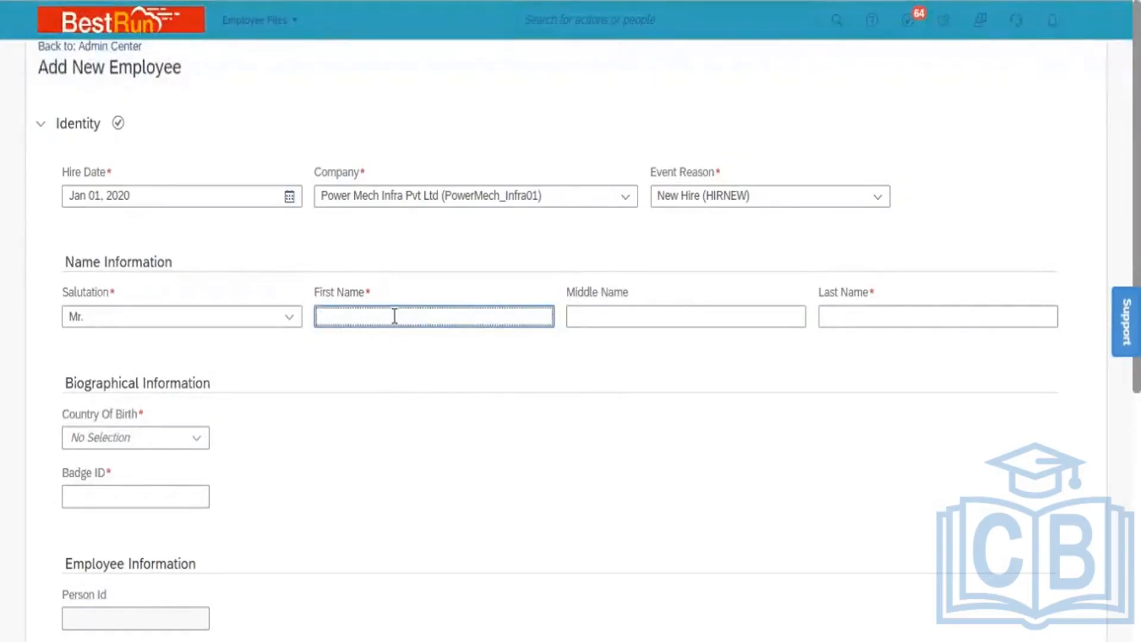
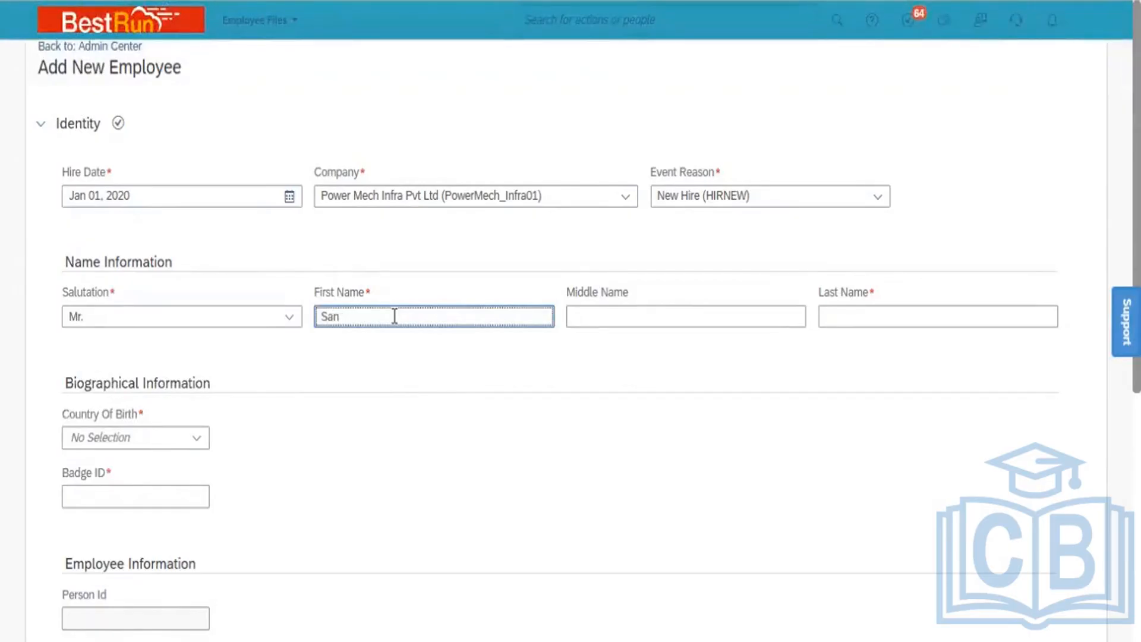
{"action": "key", "text": "Tab"}
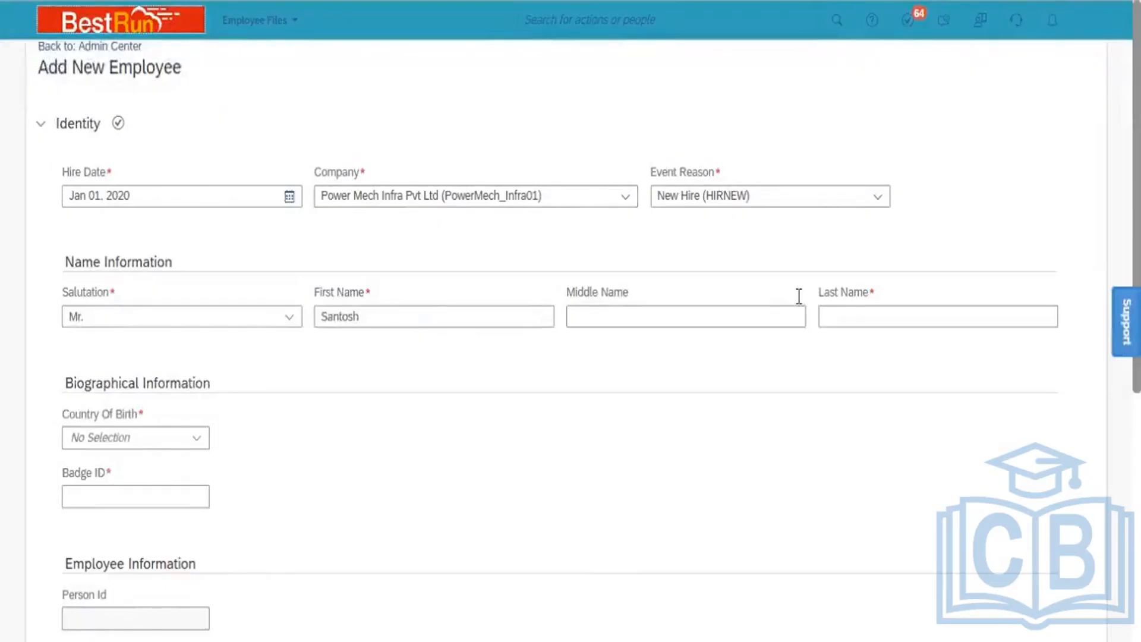
{"action": "left_click", "coordinate": [828, 316]}
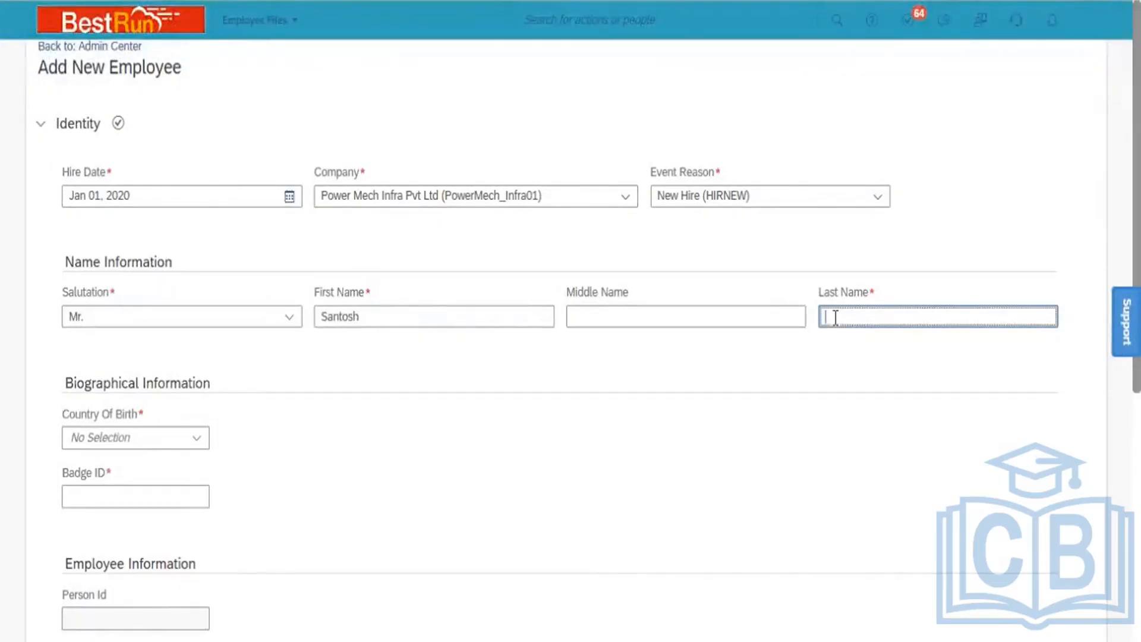
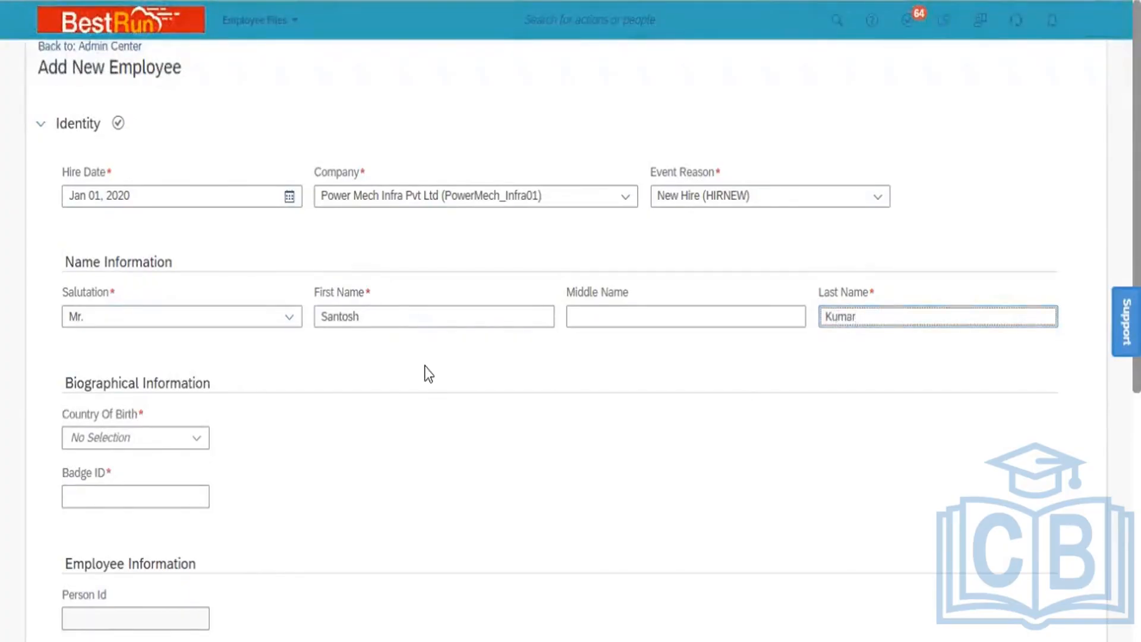
{"action": "left_click", "coordinate": [153, 438]}
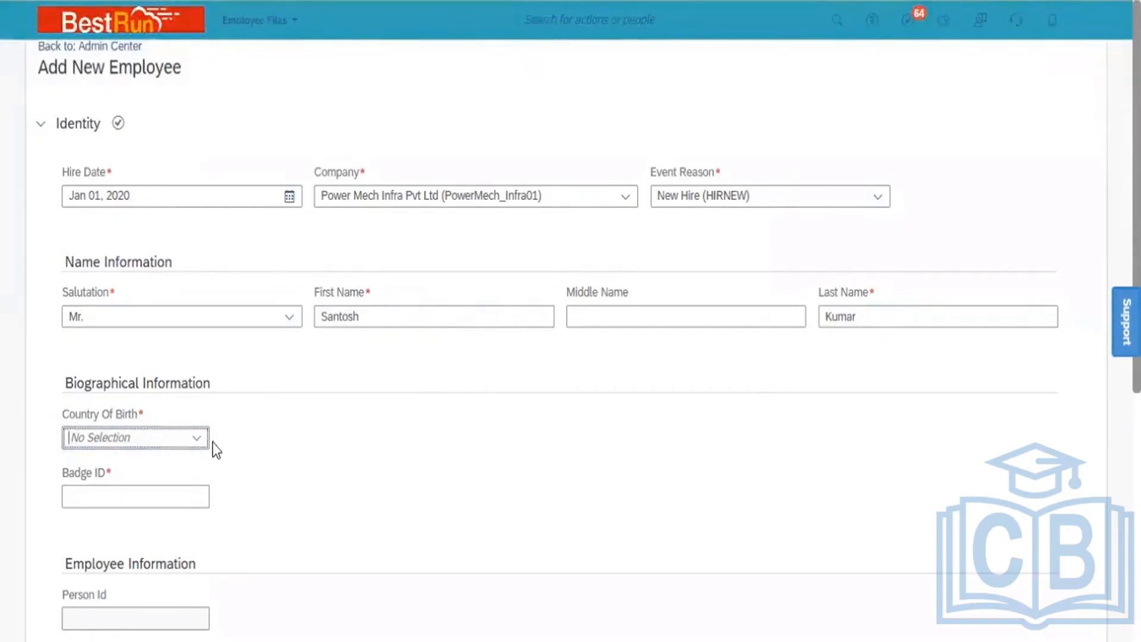
Set Country Of Birth to India and dismiss the minimum employment age error
{"action": "left_click", "coordinate": [198, 439]}
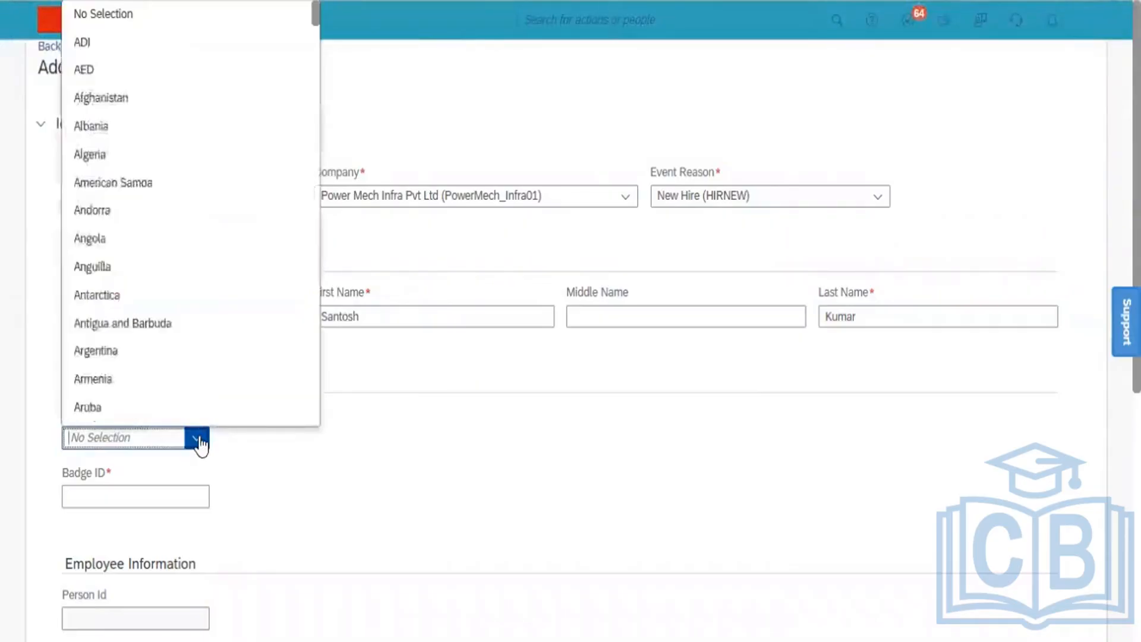
{"action": "type", "text": "Ind"}
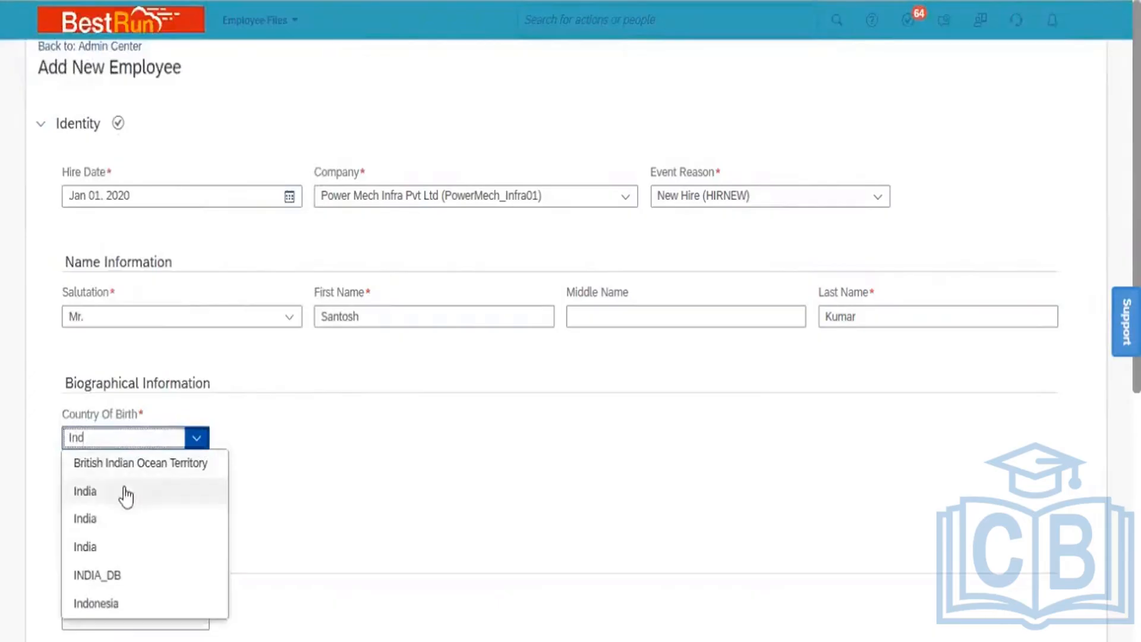
{"action": "left_click", "coordinate": [118, 493]}
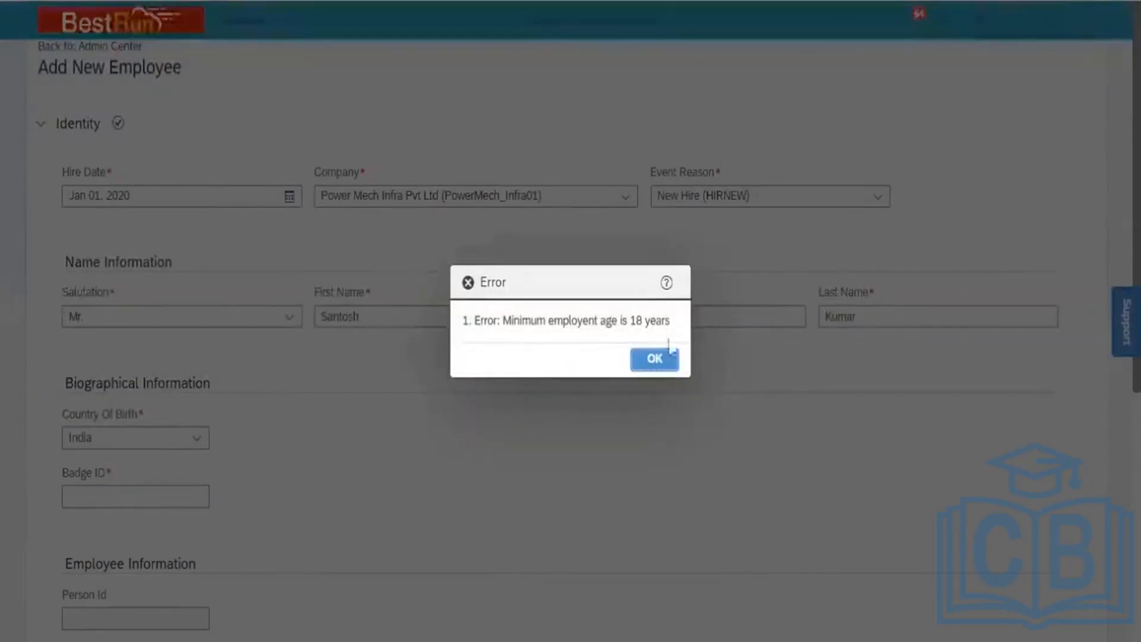
{"action": "left_click", "coordinate": [673, 360]}
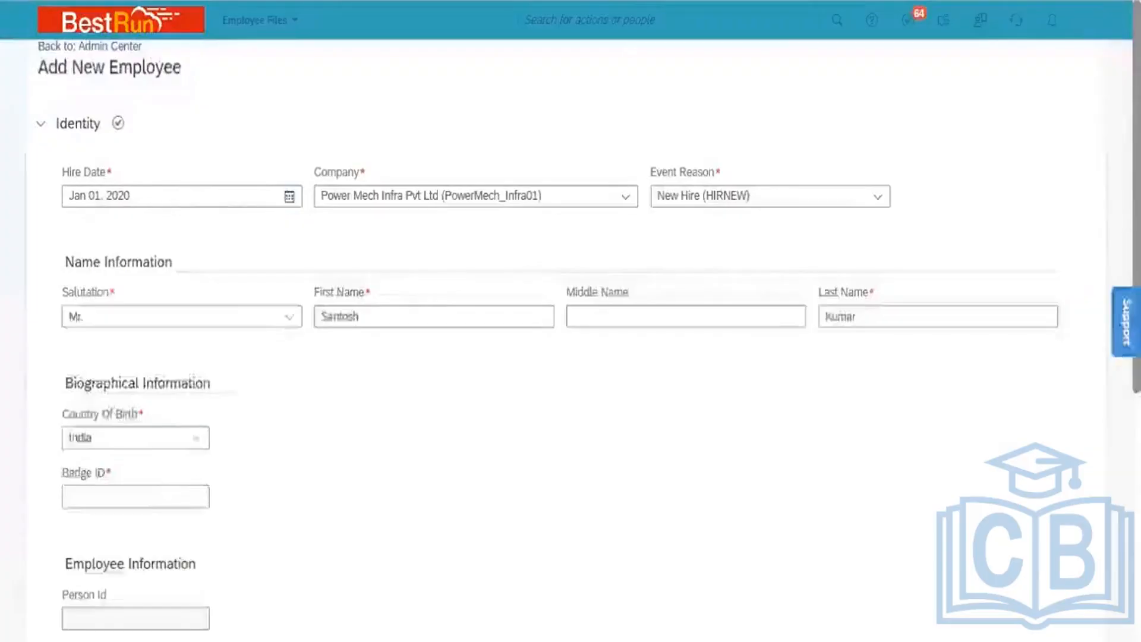
{"action": "left_click", "coordinate": [124, 495]}
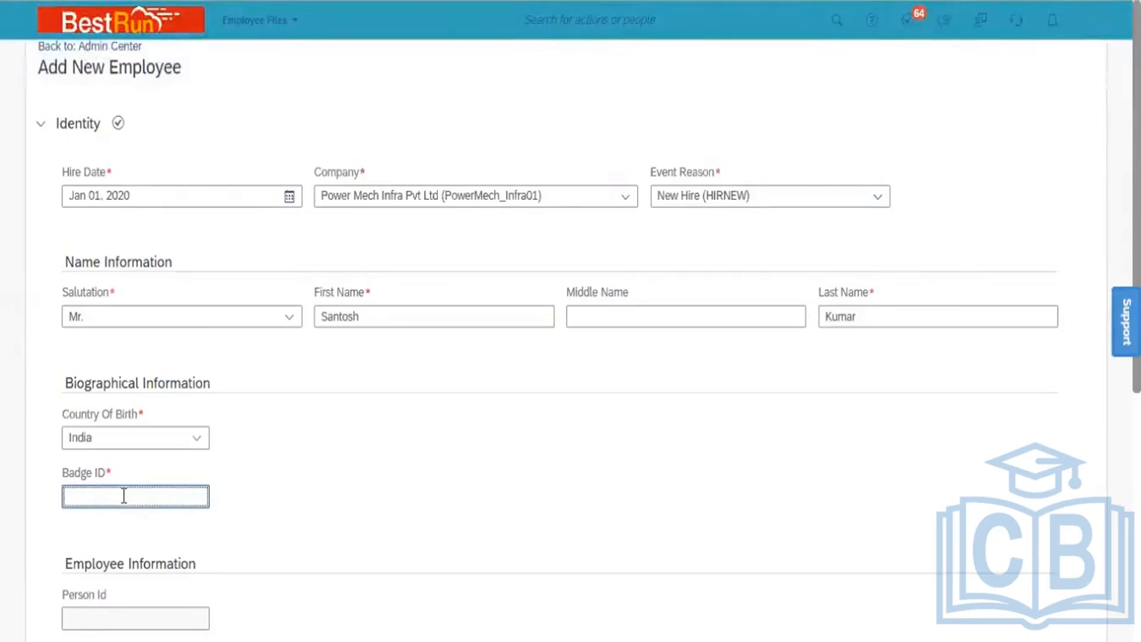
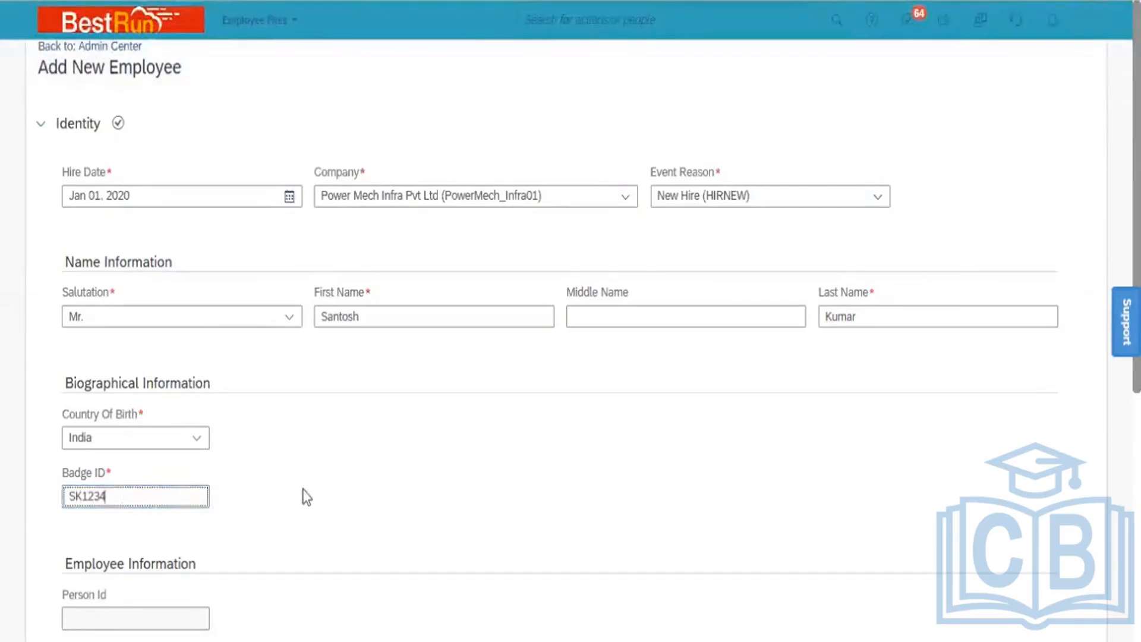
Enter the employee's badge ID and user name in the Identity section
{"action": "left_click", "coordinate": [329, 495]}
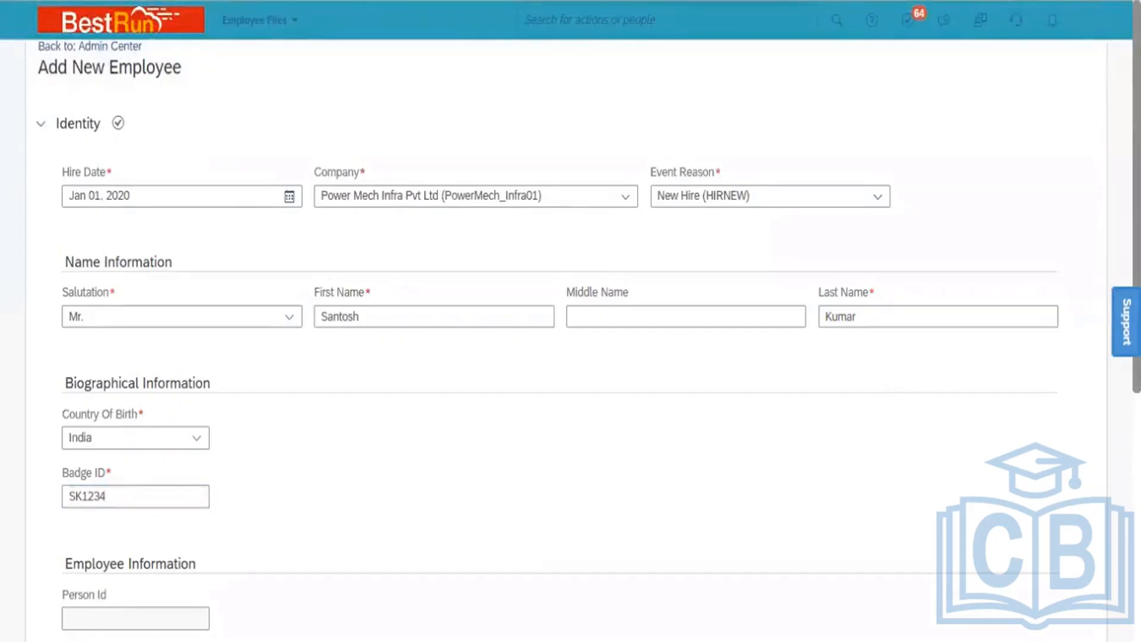
{"action": "scroll", "coordinate": [730, 405], "scroll_direction": "down", "scroll_amount": 6}
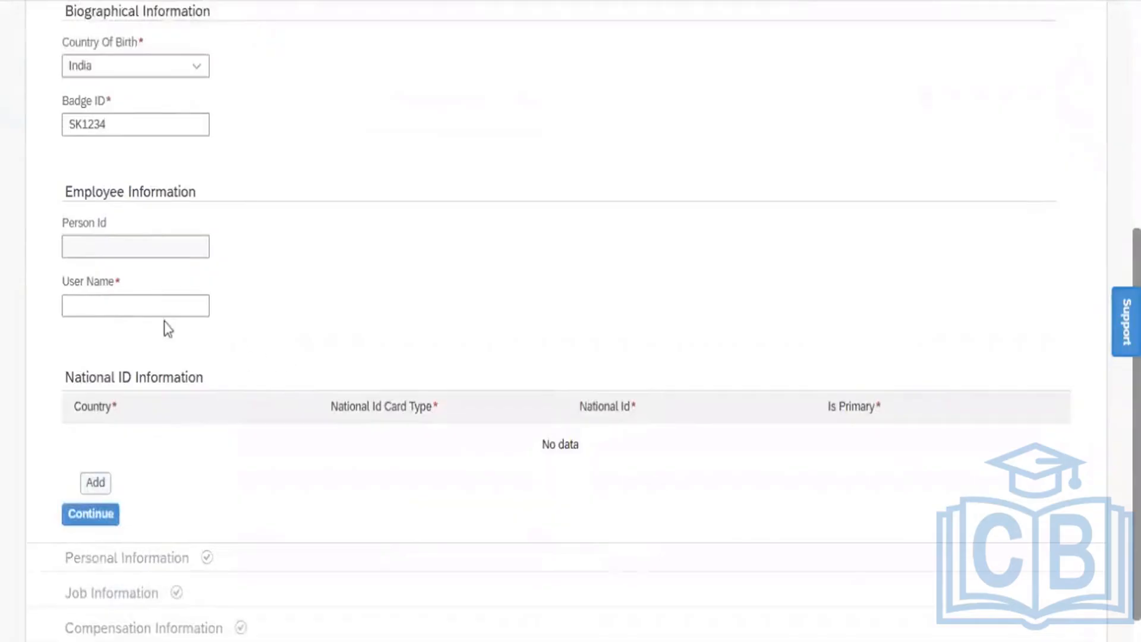
{"action": "left_click", "coordinate": [142, 304]}
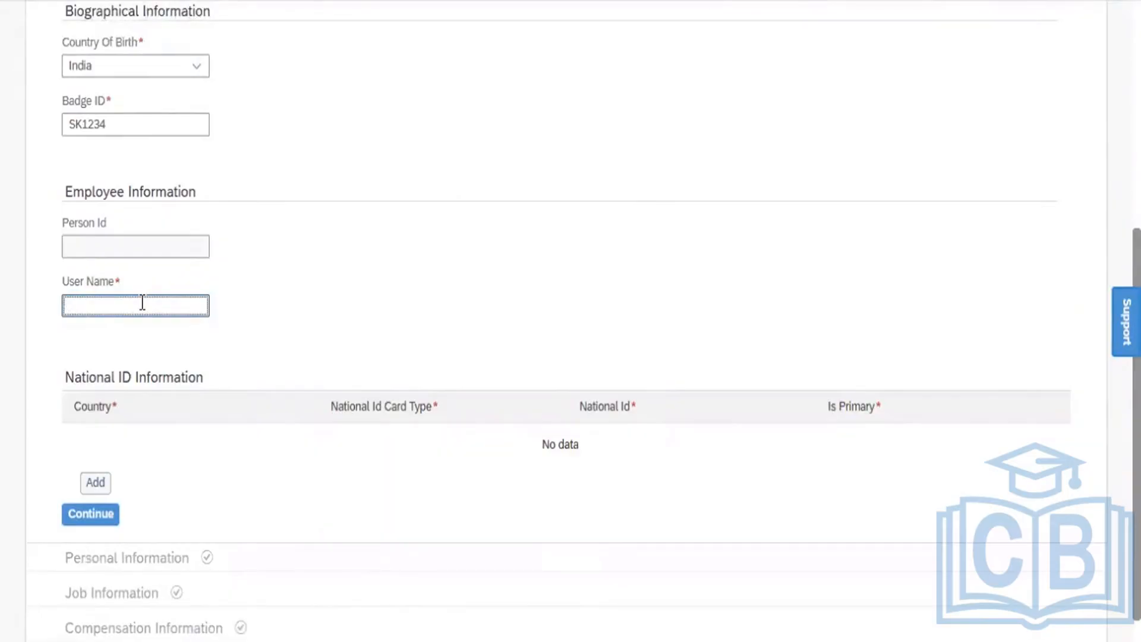
Confirm the Identity section with Continue to reach Personal Information
{"action": "left_click", "coordinate": [301, 305]}
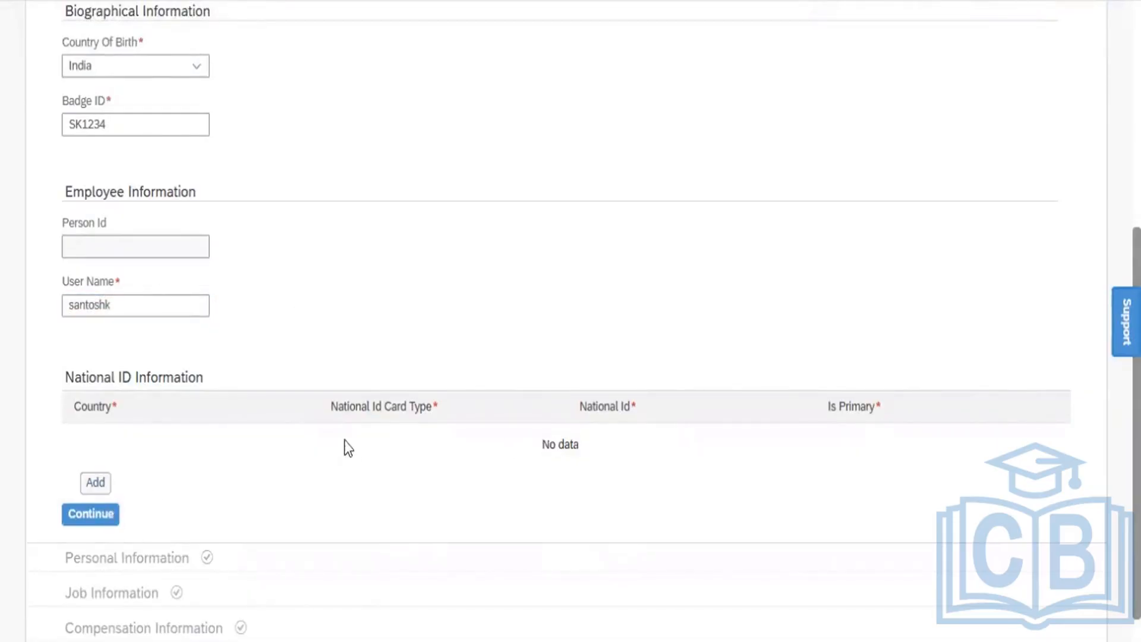
{"action": "left_click", "coordinate": [91, 514]}
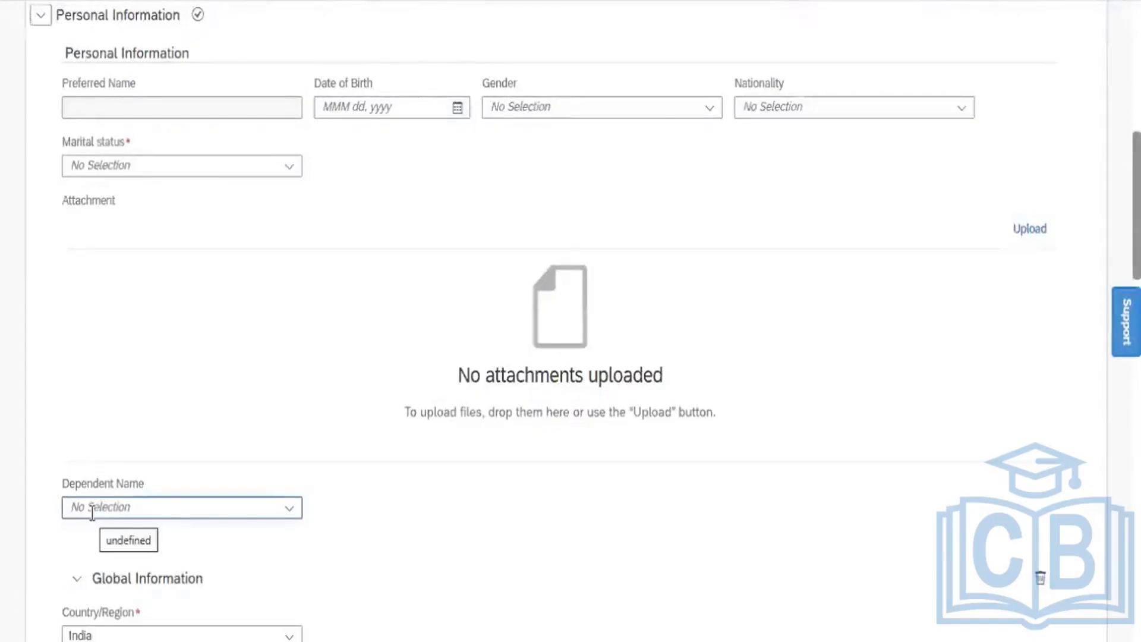
{"action": "scroll", "coordinate": [117, 483], "scroll_direction": "up", "scroll_amount": 9}
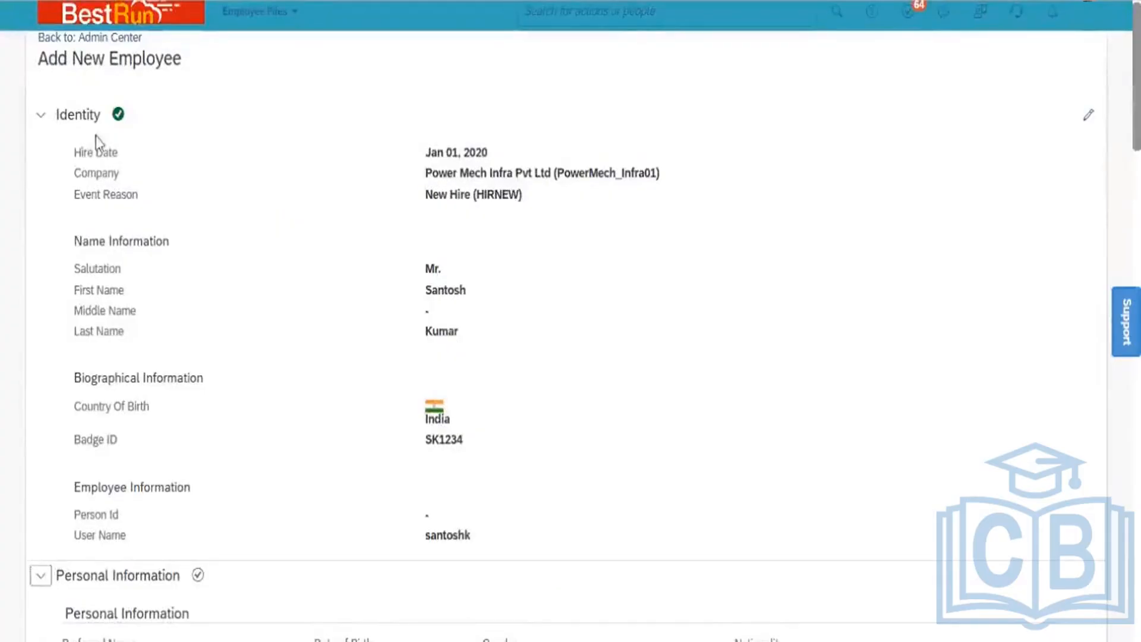
Collapse Identity and pick Mar 02, 1981 as the date of birth in the calendar
{"action": "left_click", "coordinate": [37, 121]}
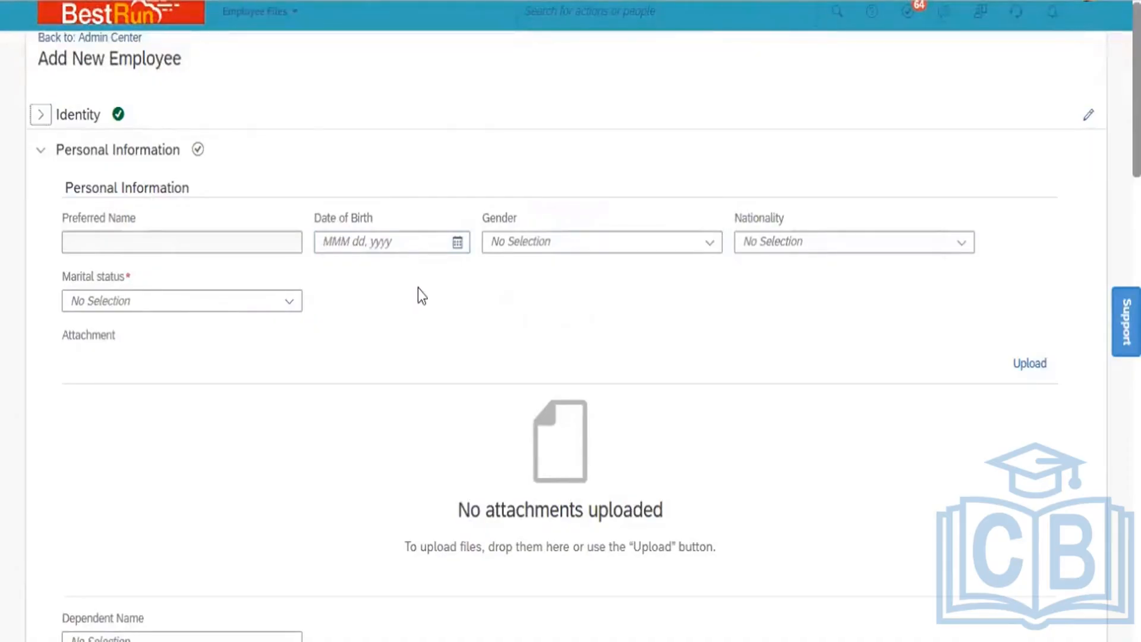
{"action": "left_click", "coordinate": [458, 243]}
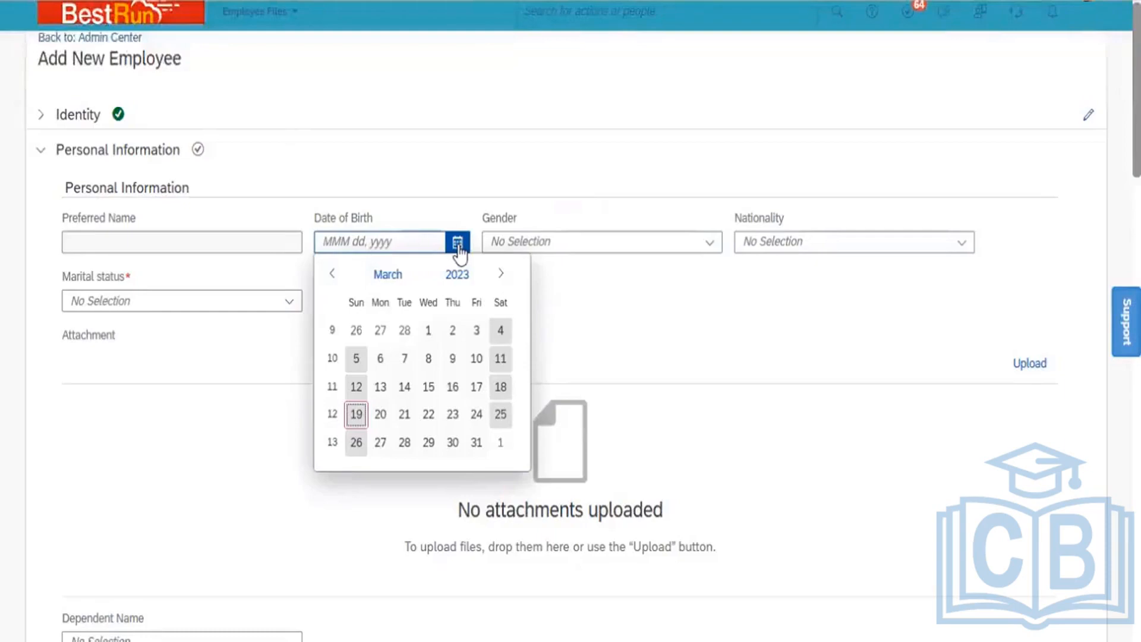
{"action": "left_click", "coordinate": [457, 275]}
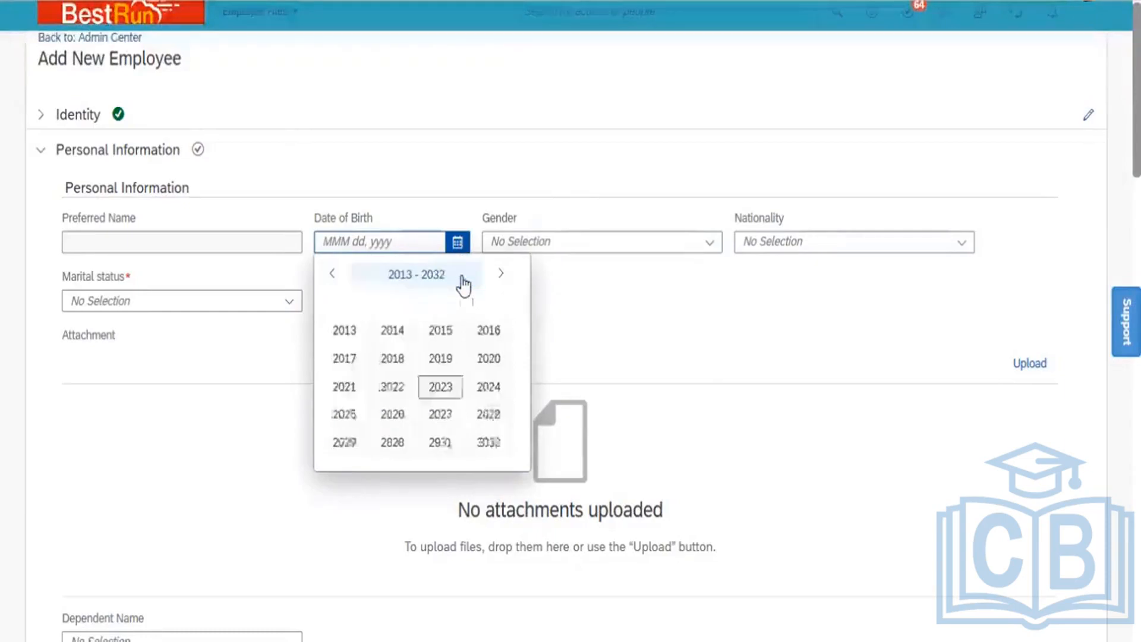
{"action": "left_click", "coordinate": [333, 275]}
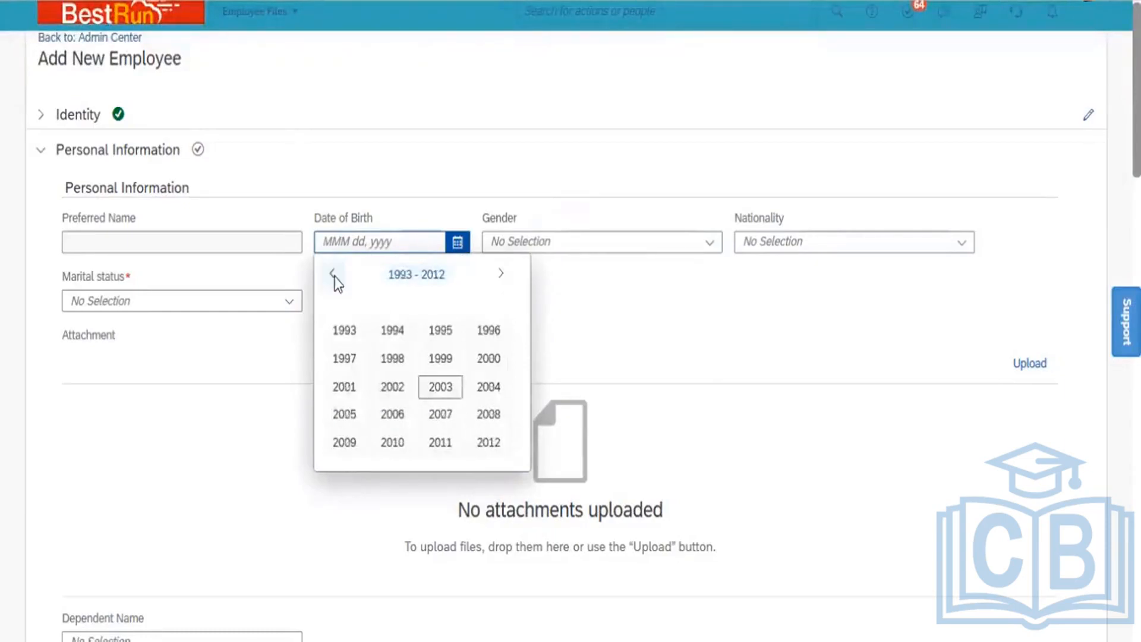
{"action": "left_click", "coordinate": [333, 274]}
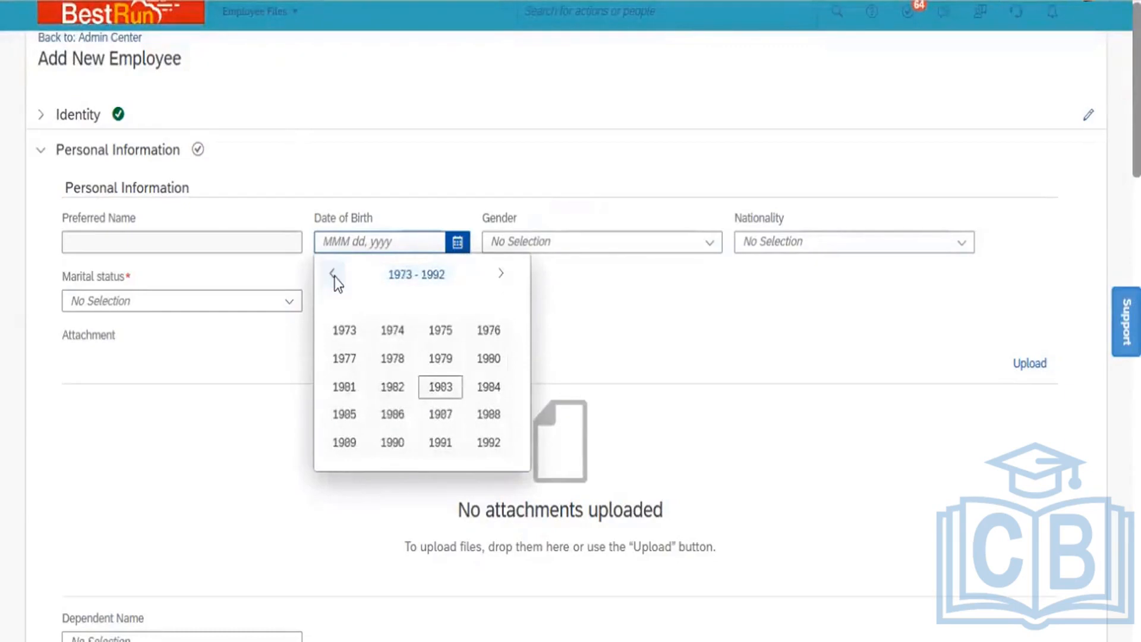
{"action": "left_click", "coordinate": [346, 387]}
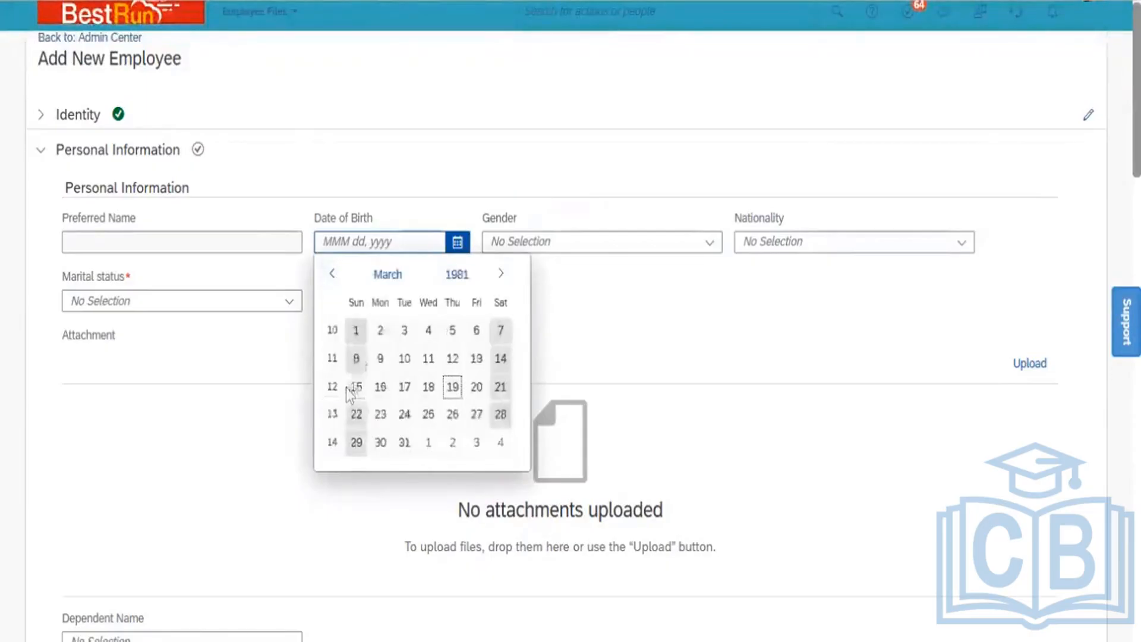
{"action": "left_click", "coordinate": [385, 332]}
{"action": "left_click", "coordinate": [711, 244]}
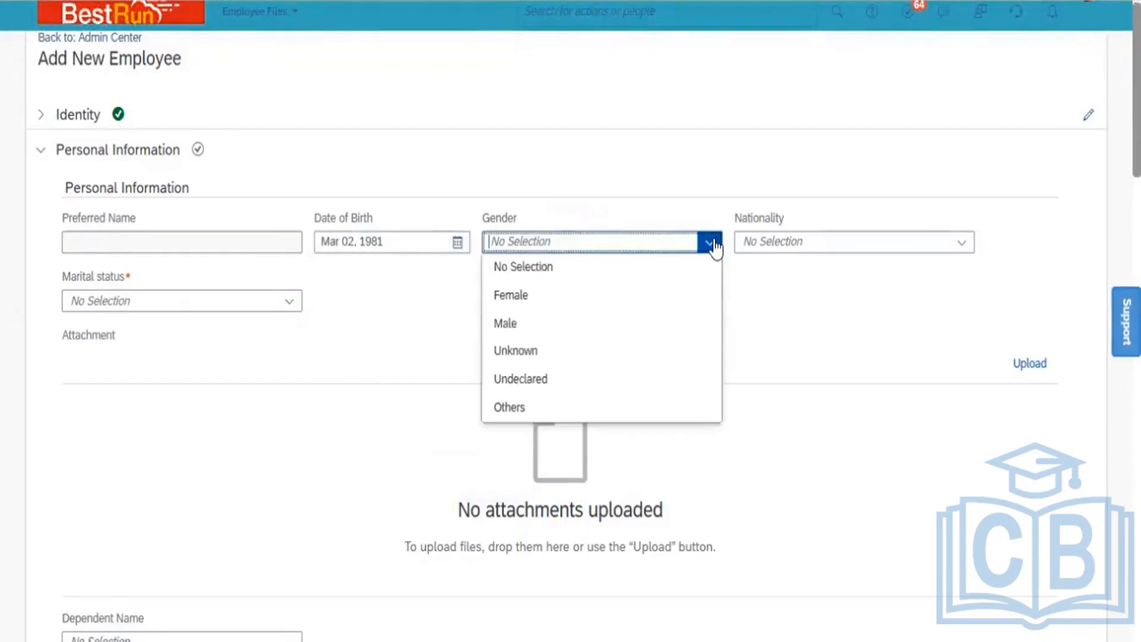
Set gender Male, marital status Single and nationality India
{"action": "left_click", "coordinate": [545, 325]}
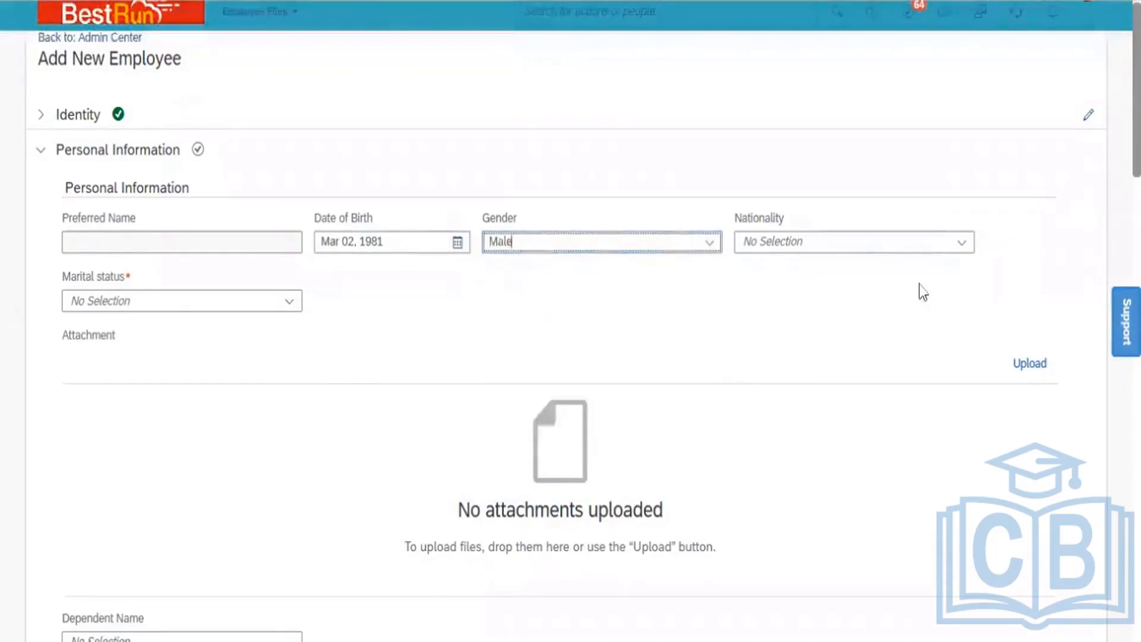
{"action": "left_click", "coordinate": [287, 303]}
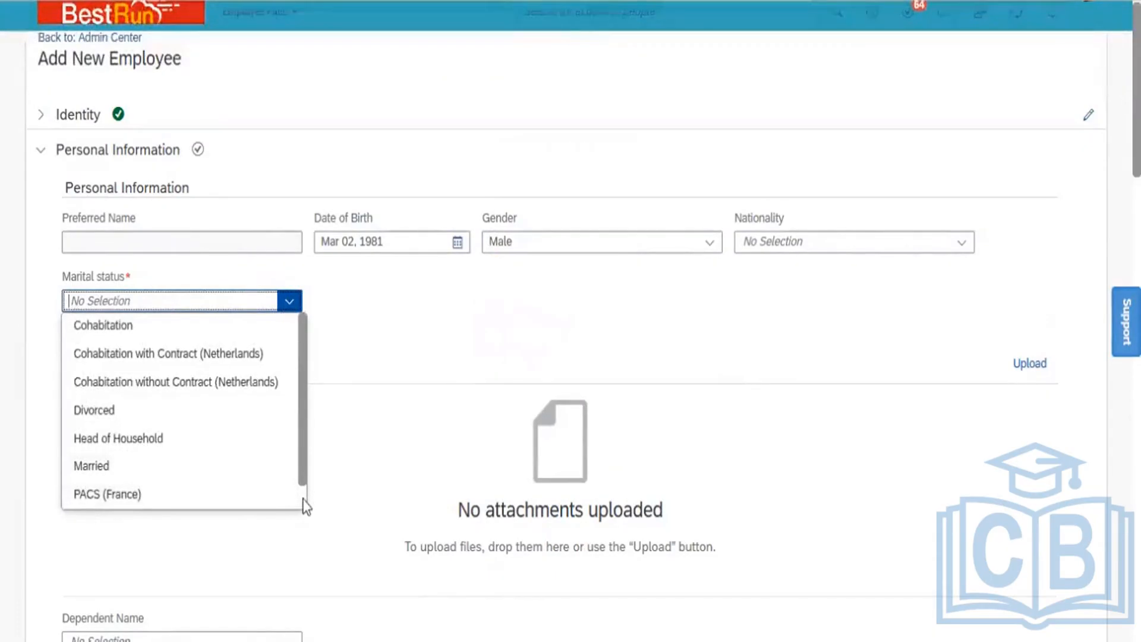
{"action": "scroll", "coordinate": [305, 506], "scroll_direction": "down", "scroll_amount": 5}
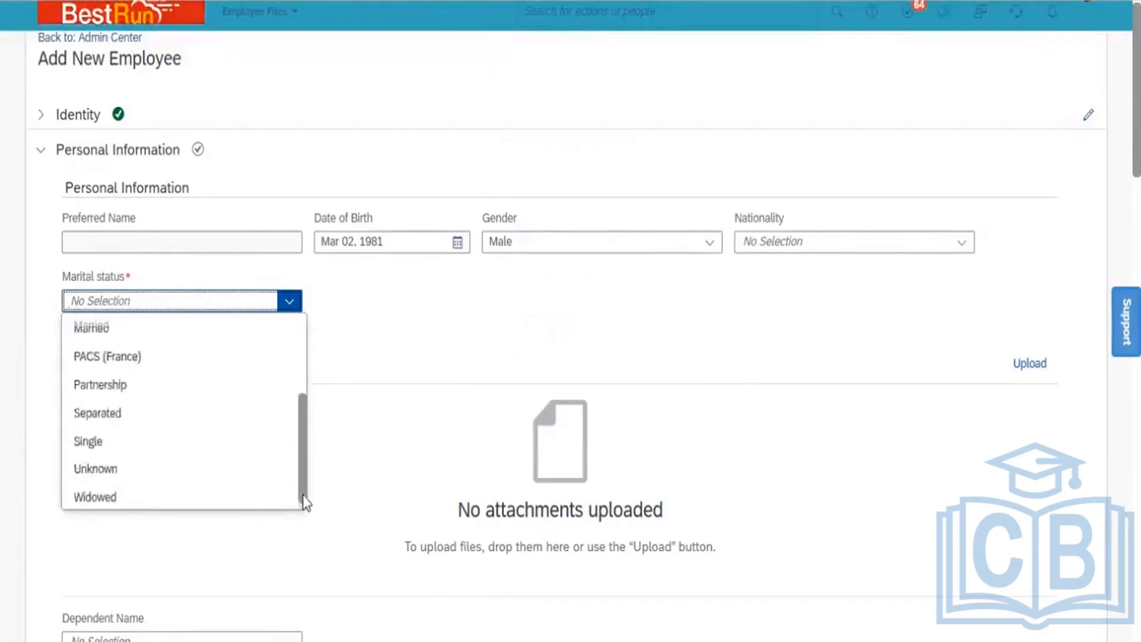
{"action": "left_click", "coordinate": [138, 441]}
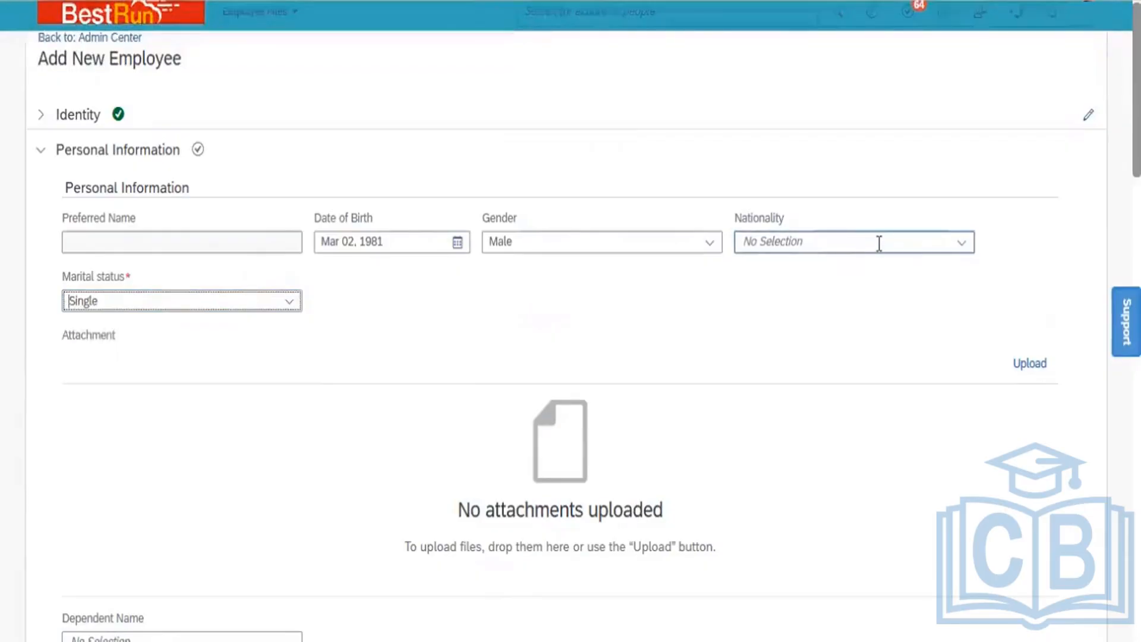
{"action": "left_click", "coordinate": [879, 242]}
{"action": "type", "text": "India"}
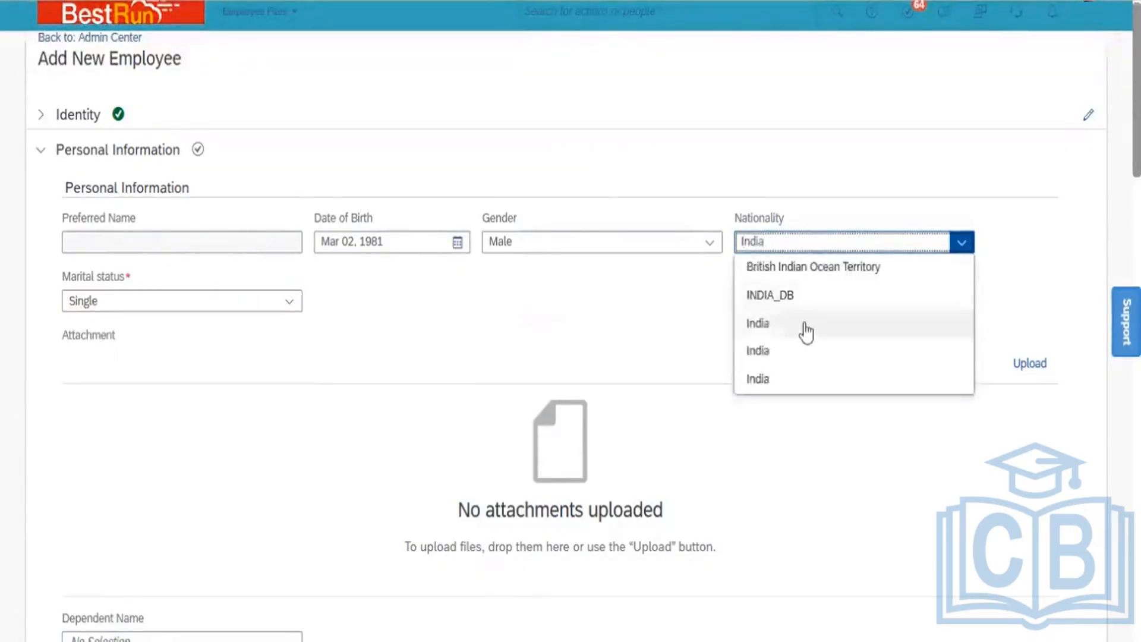
{"action": "left_click", "coordinate": [799, 327]}
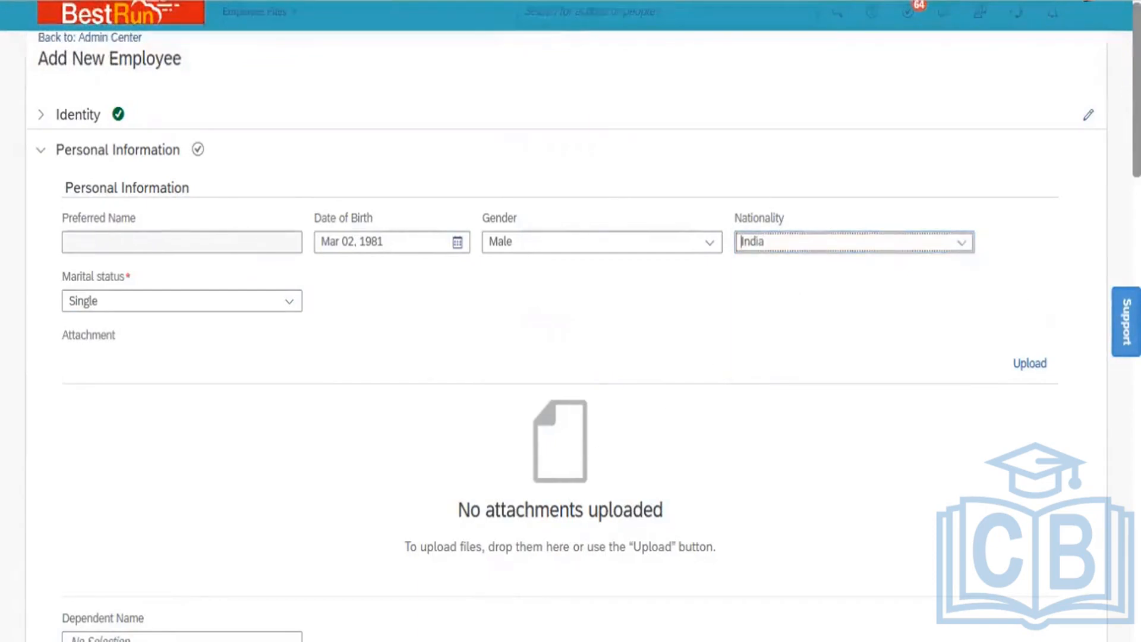
Delete the empty Global Information entry
{"action": "scroll", "coordinate": [571, 321], "scroll_direction": "down", "scroll_amount": 6}
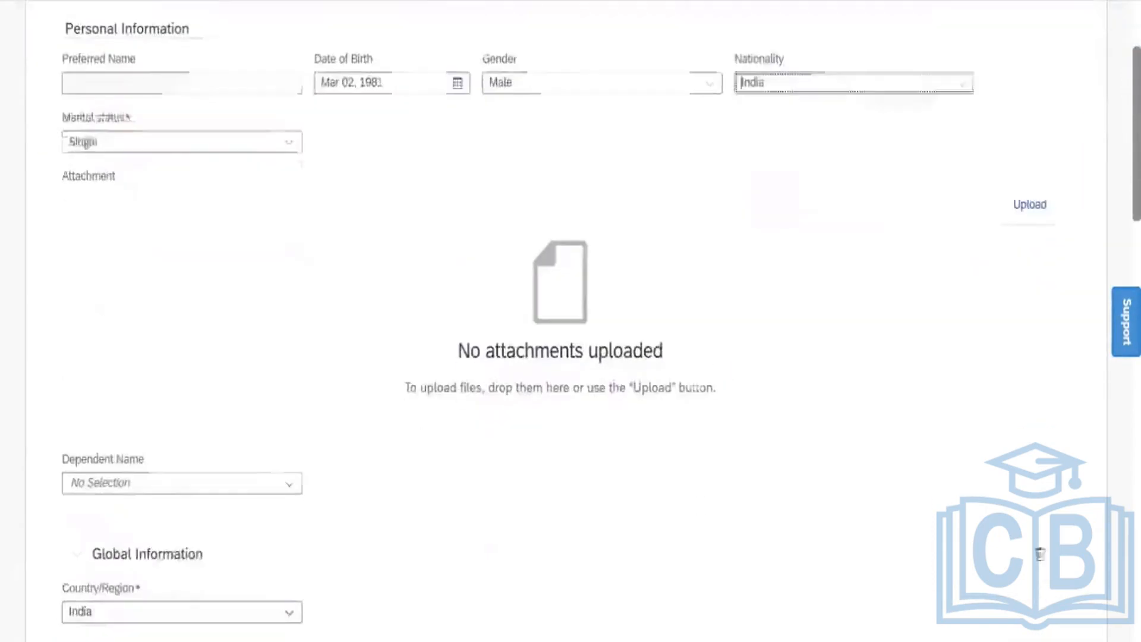
{"action": "scroll", "coordinate": [571, 321], "scroll_direction": "down", "scroll_amount": 3}
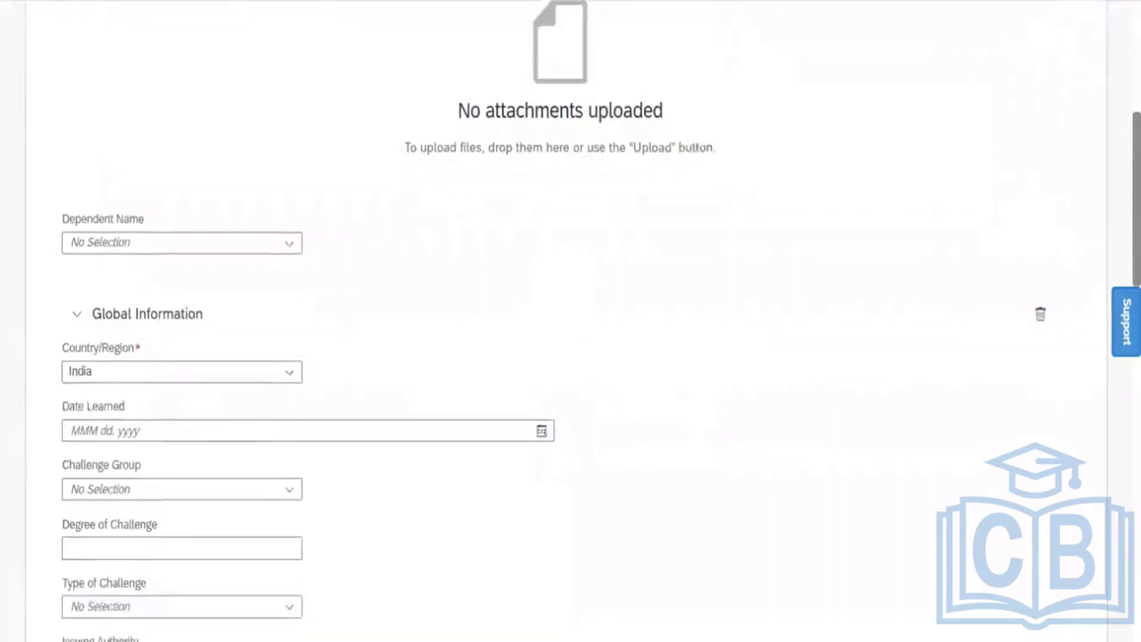
{"action": "scroll", "coordinate": [571, 321], "scroll_direction": "down", "scroll_amount": 1}
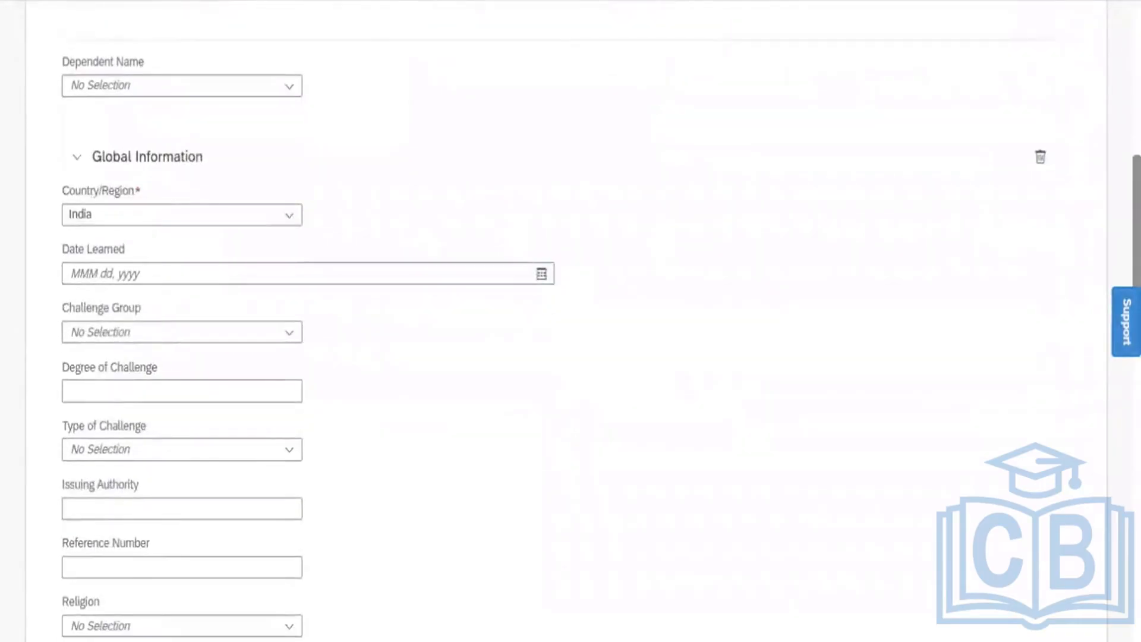
{"action": "left_click", "coordinate": [1040, 158]}
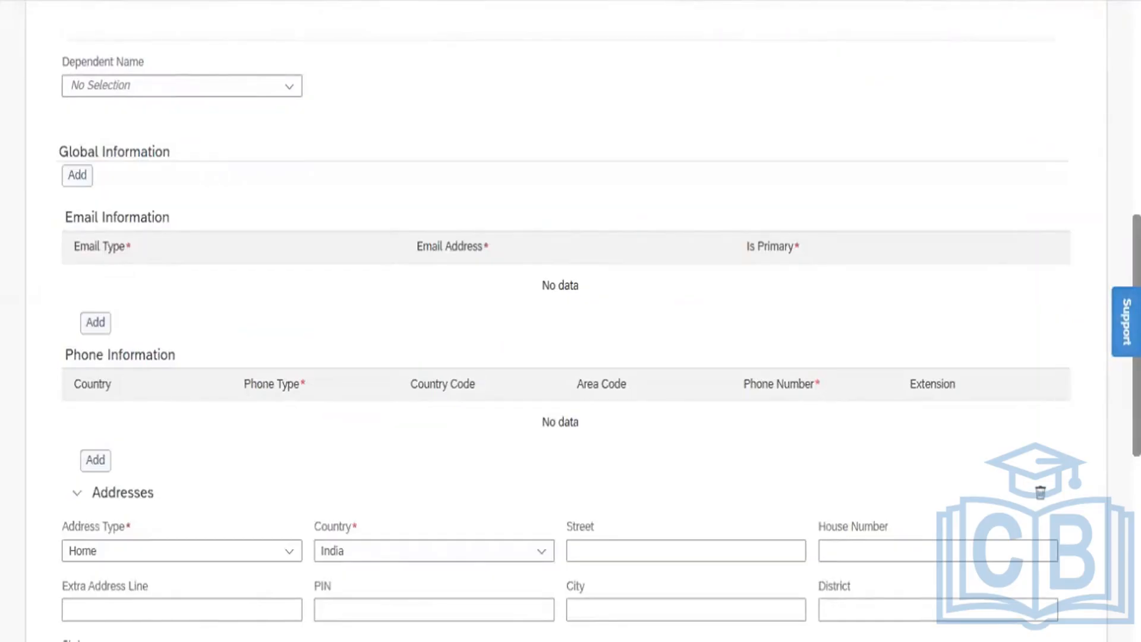
Add a Business email row and paste in the employee's email address
{"action": "left_click", "coordinate": [96, 324]}
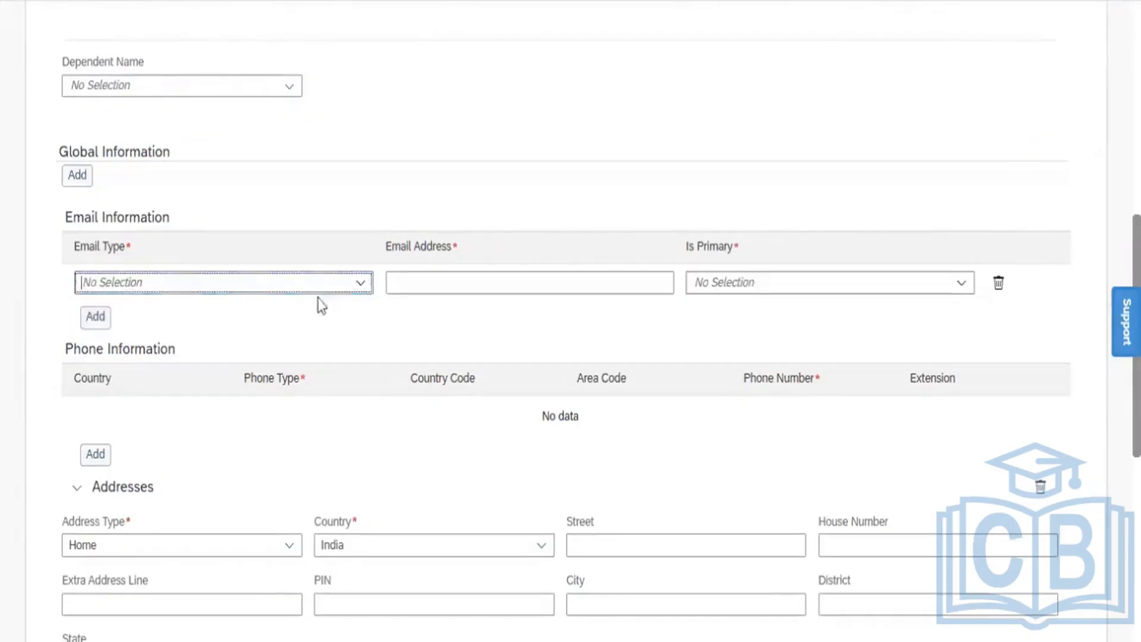
{"action": "left_click", "coordinate": [364, 285]}
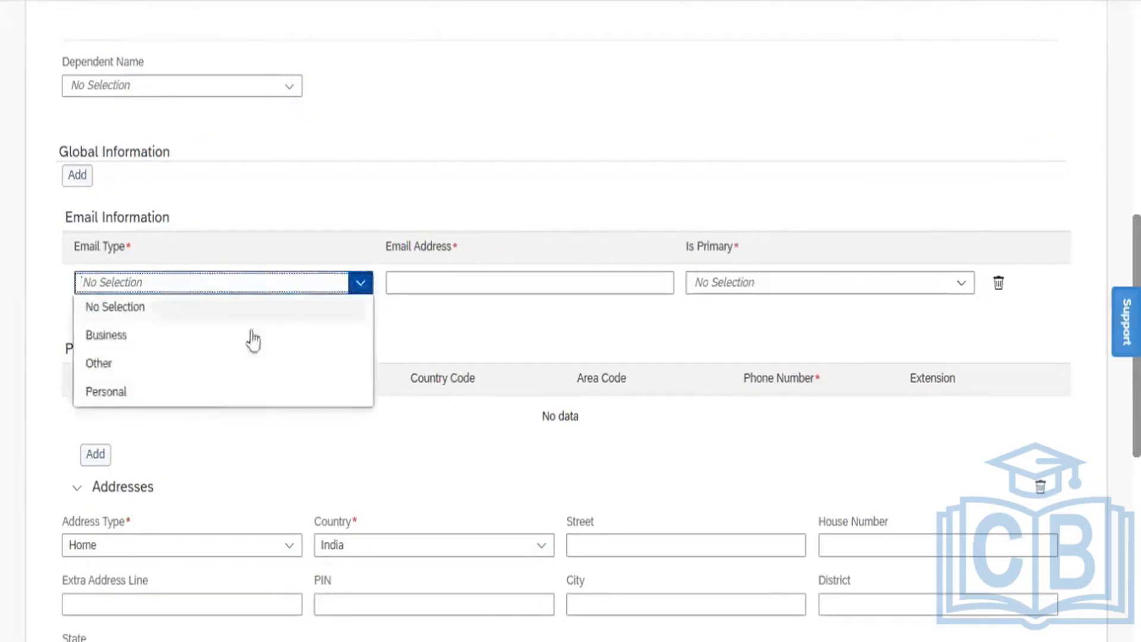
{"action": "left_click", "coordinate": [424, 280]}
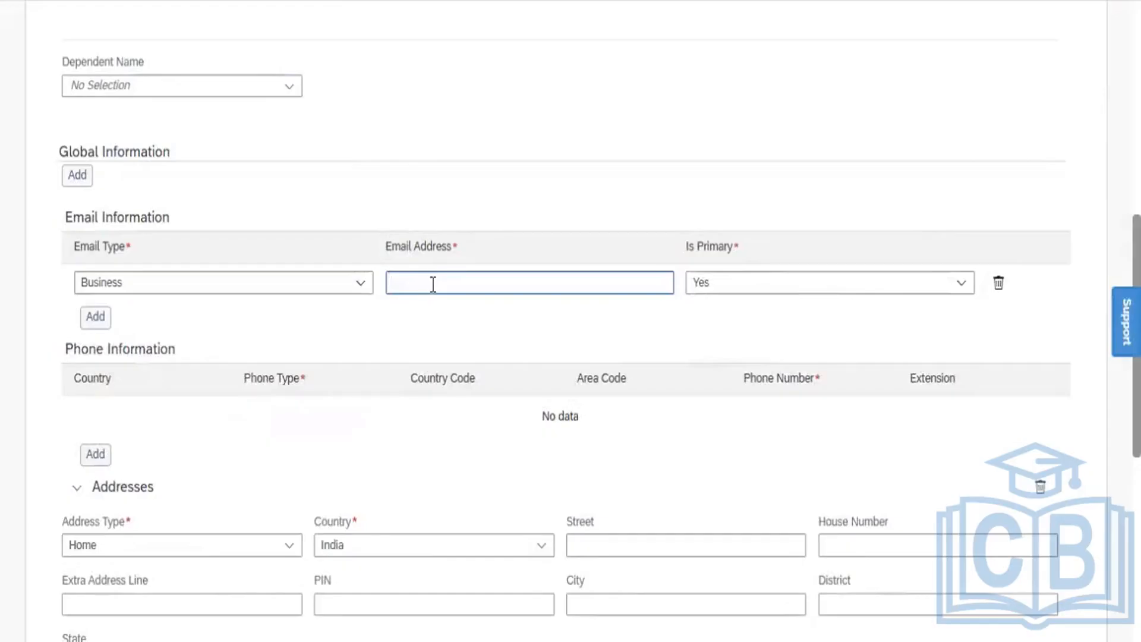
{"action": "key", "text": "ctrl+v"}
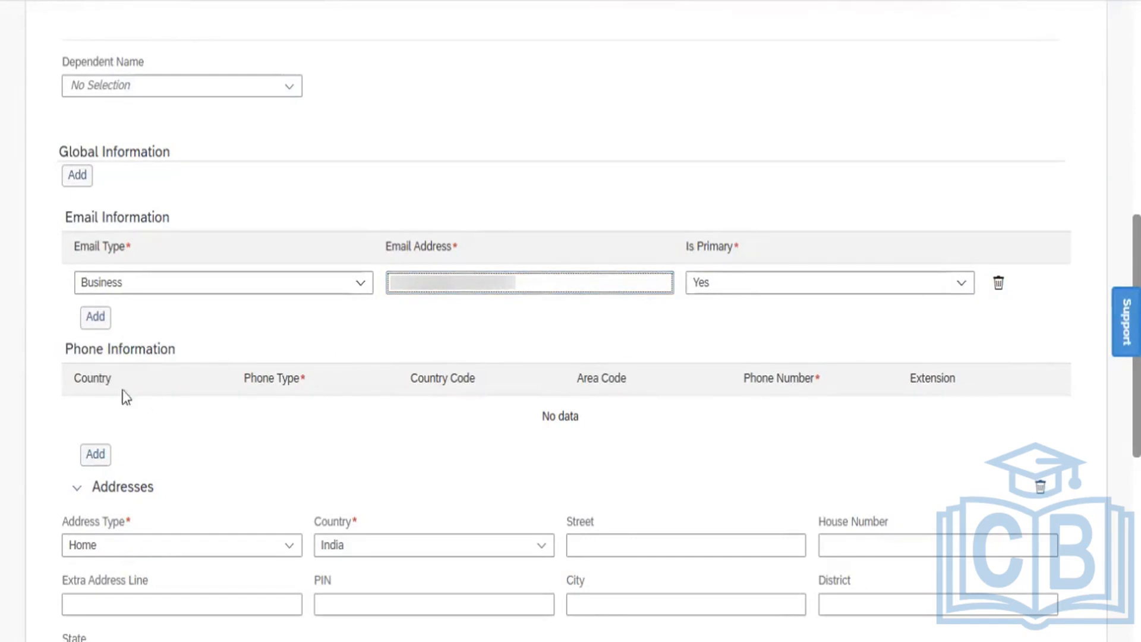
Add a Business phone row with country India and paste in the phone number
{"action": "left_click", "coordinate": [98, 455]}
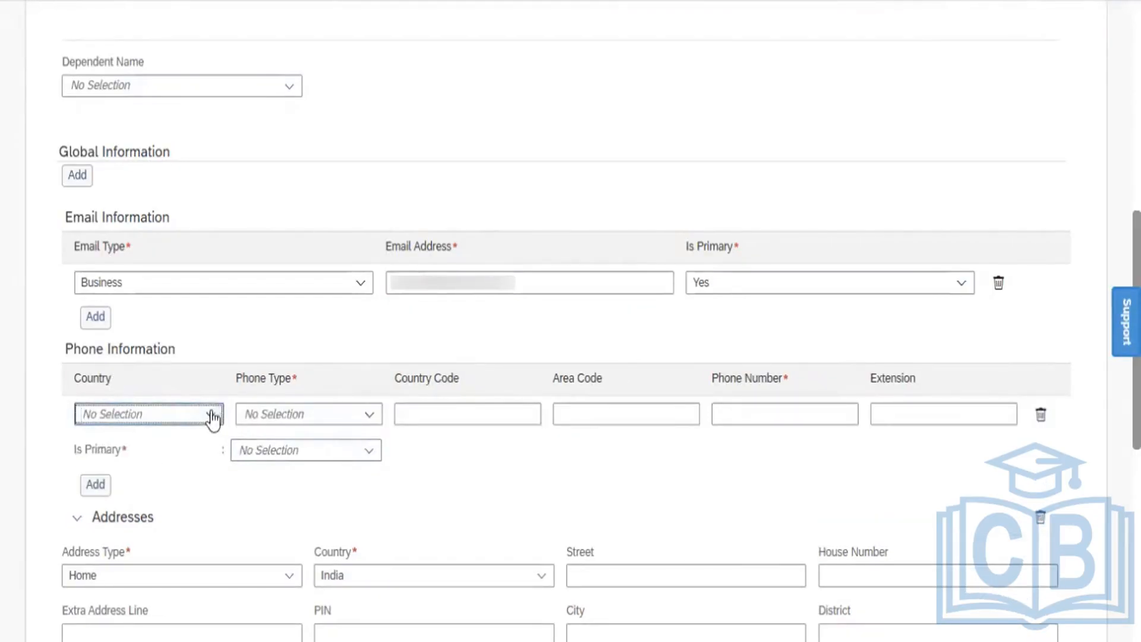
{"action": "left_click", "coordinate": [212, 416]}
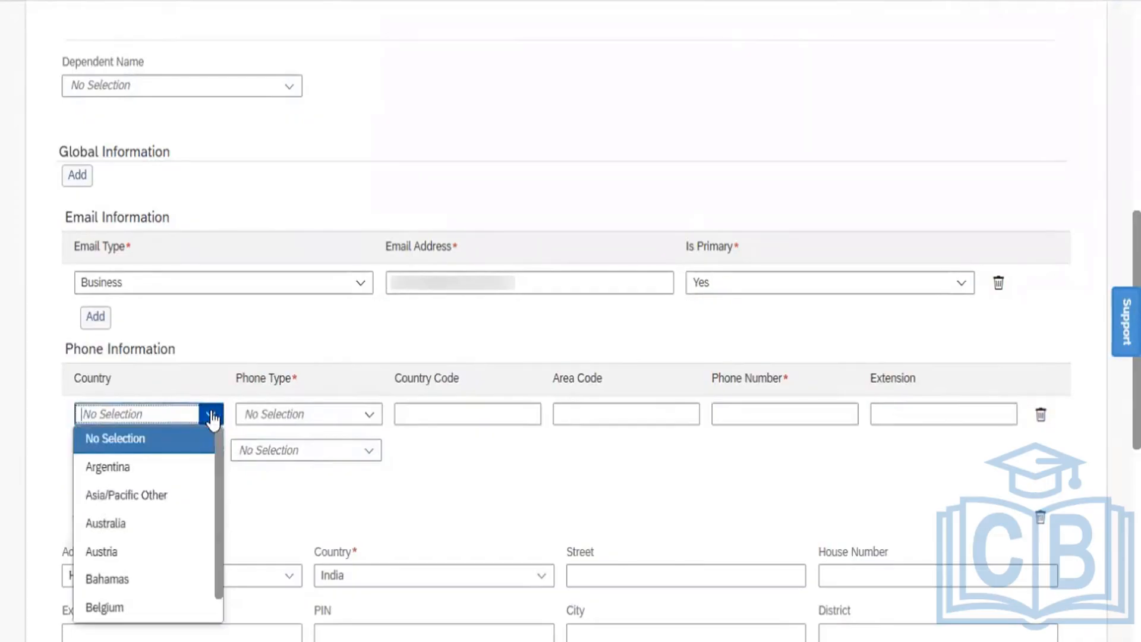
{"action": "type", "text": "ind"}
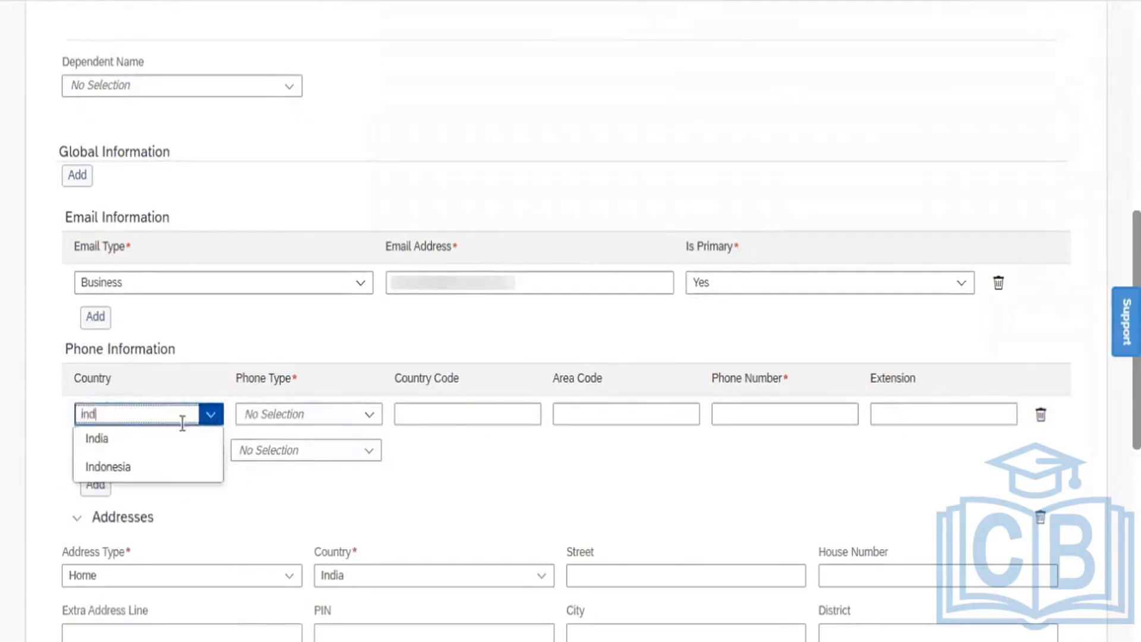
{"action": "left_click", "coordinate": [165, 438]}
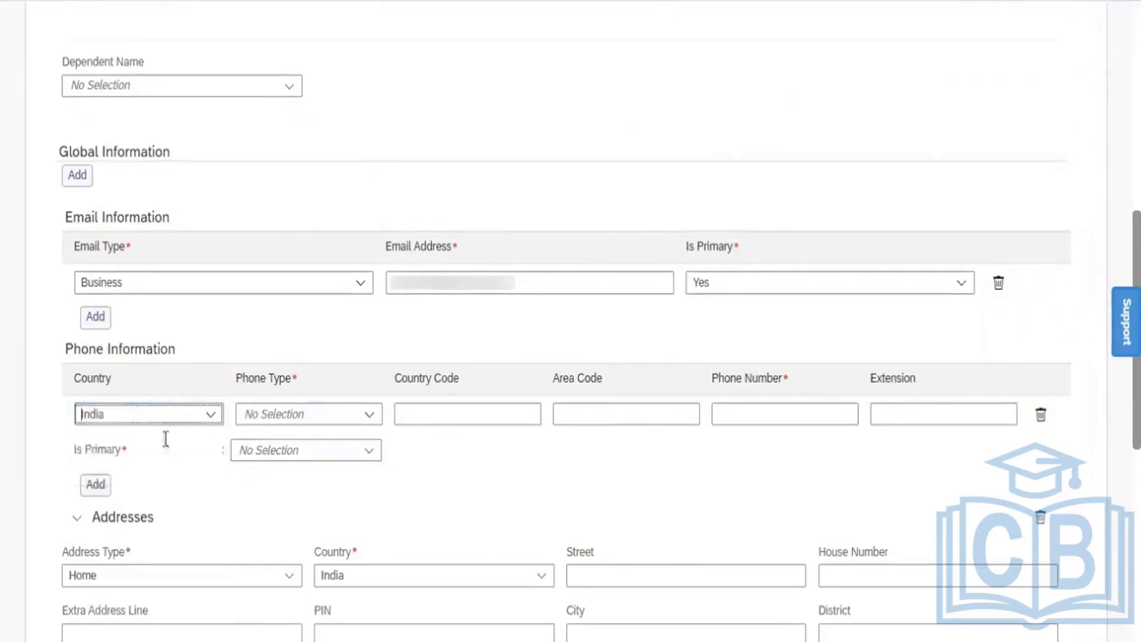
{"action": "left_click", "coordinate": [367, 414]}
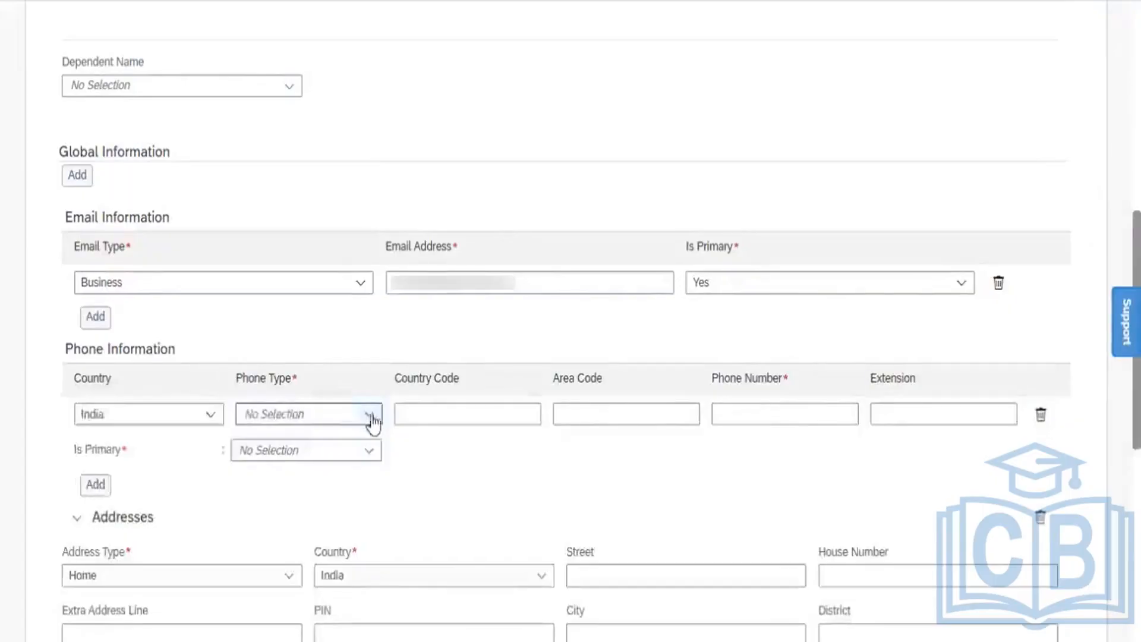
{"action": "left_click", "coordinate": [370, 417]}
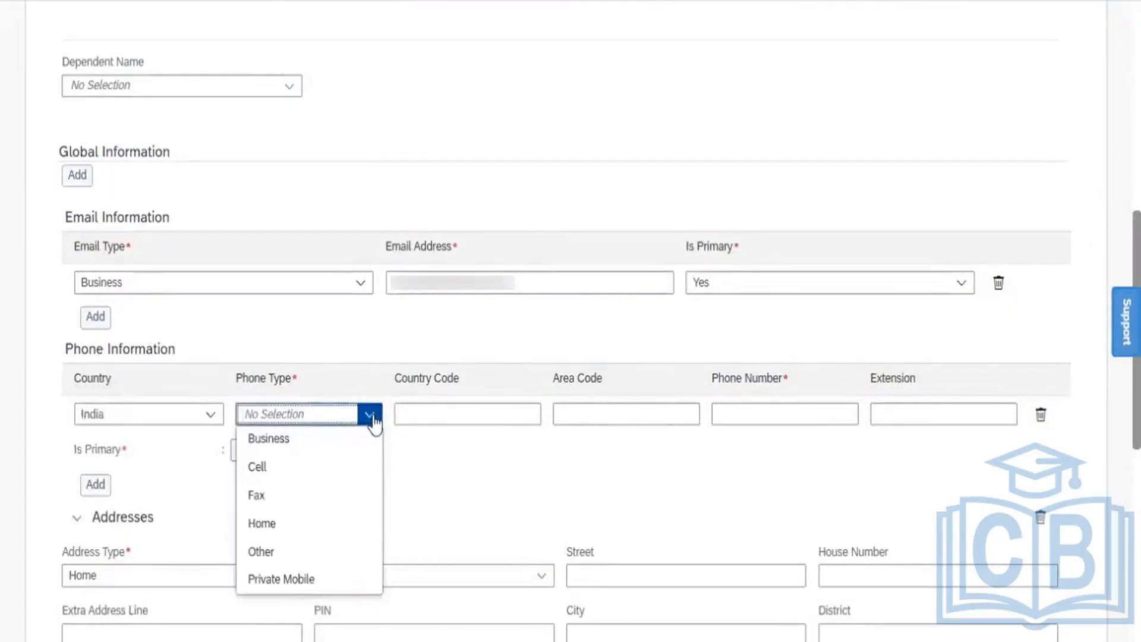
{"action": "left_click", "coordinate": [329, 440]}
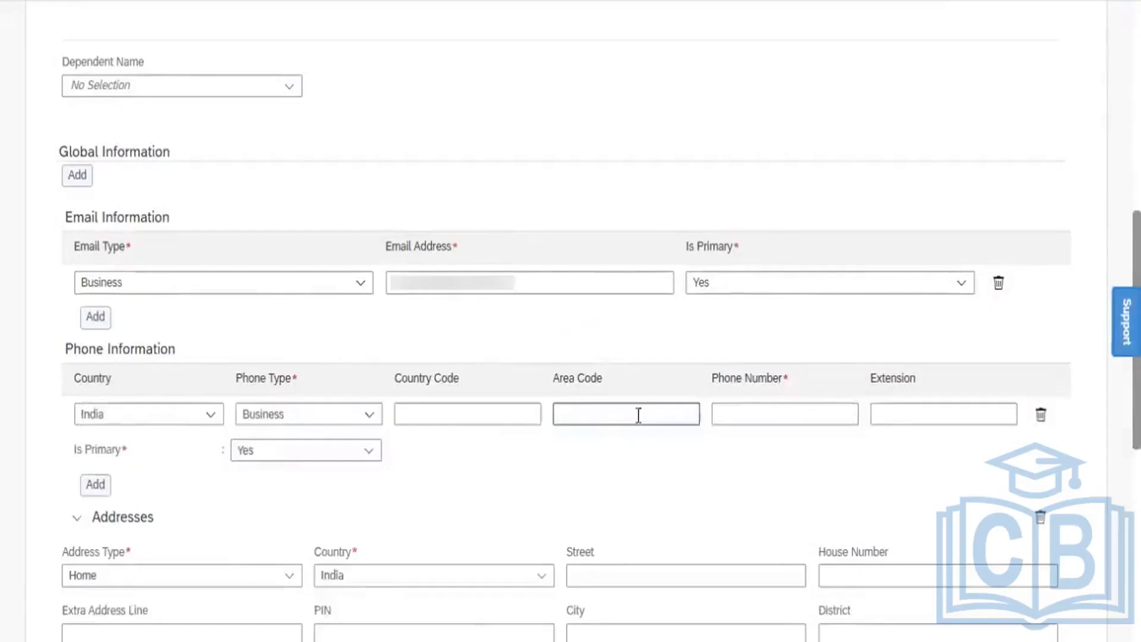
{"action": "left_click", "coordinate": [721, 414]}
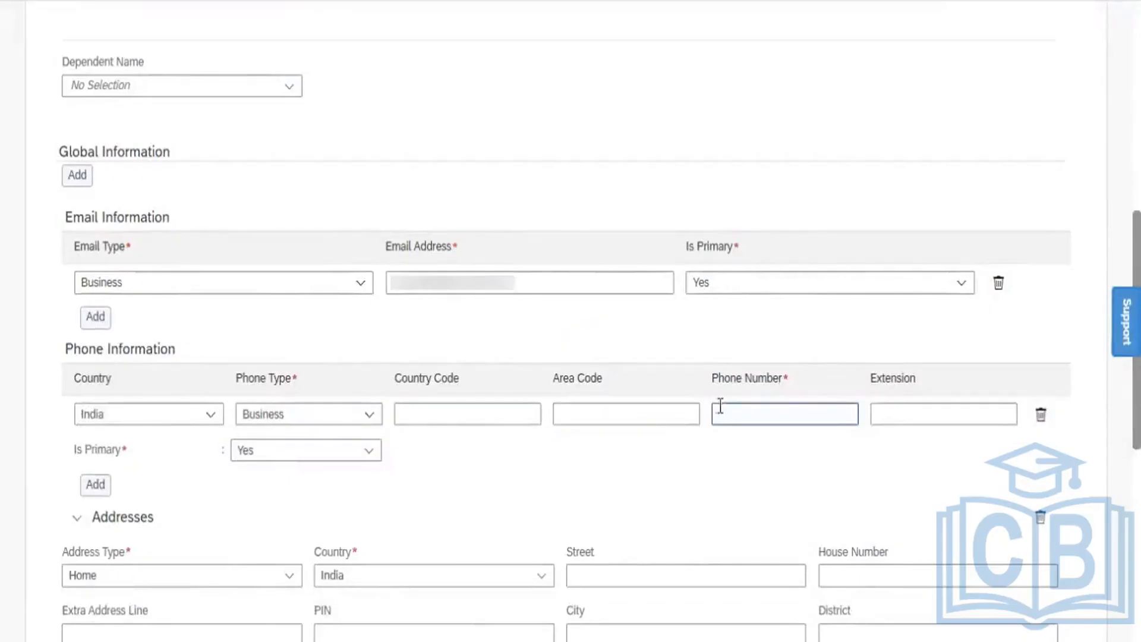
{"action": "left_click", "coordinate": [628, 412]}
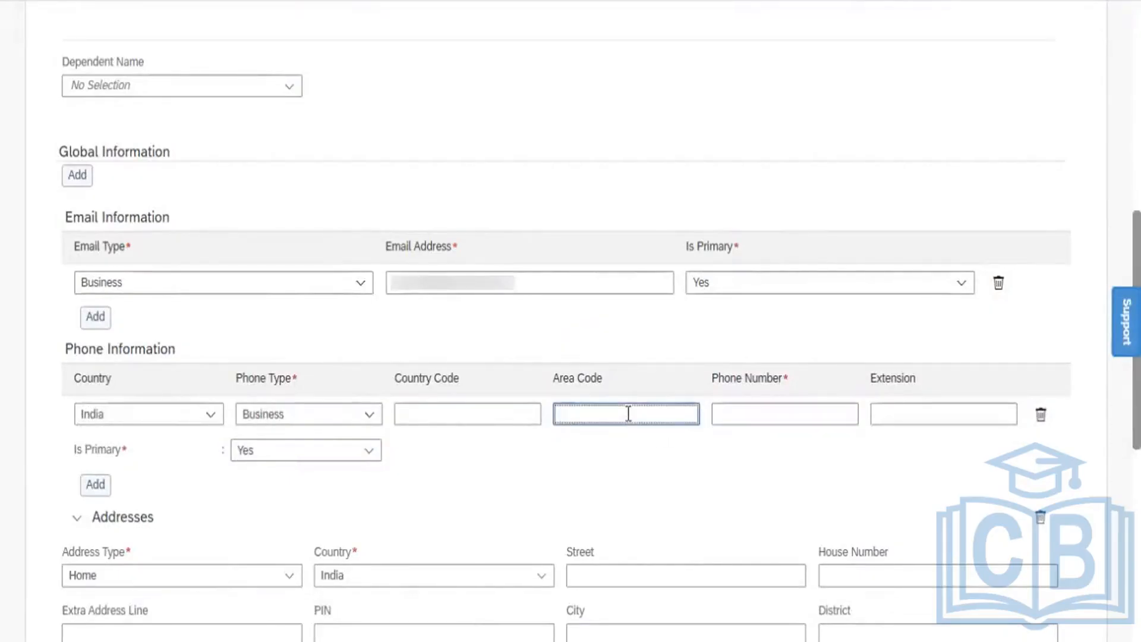
{"action": "left_click", "coordinate": [739, 415]}
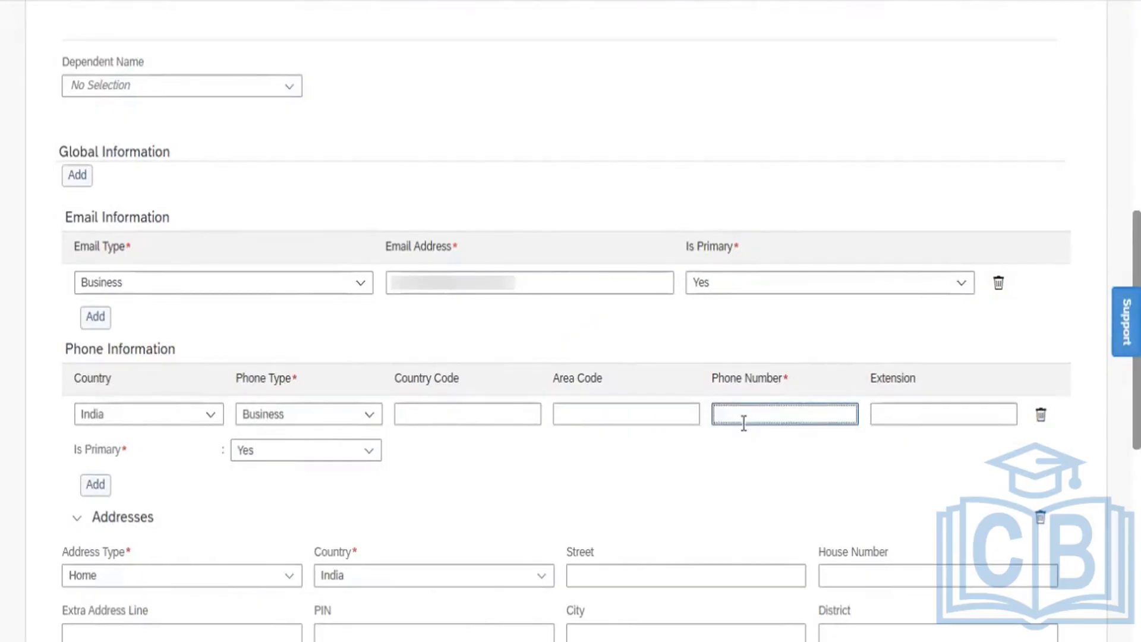
{"action": "key", "text": "ctrl+v"}
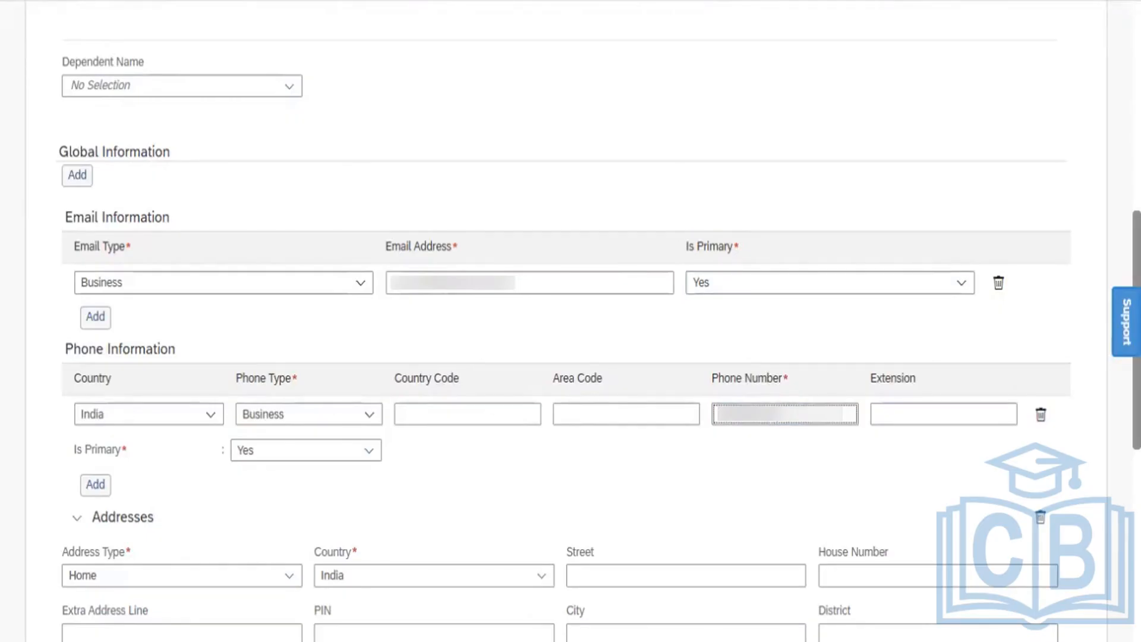
Enter the home street, house number and PIN, city Hyderabad and district Telangana
{"action": "scroll", "coordinate": [753, 203], "scroll_direction": "down", "scroll_amount": 7}
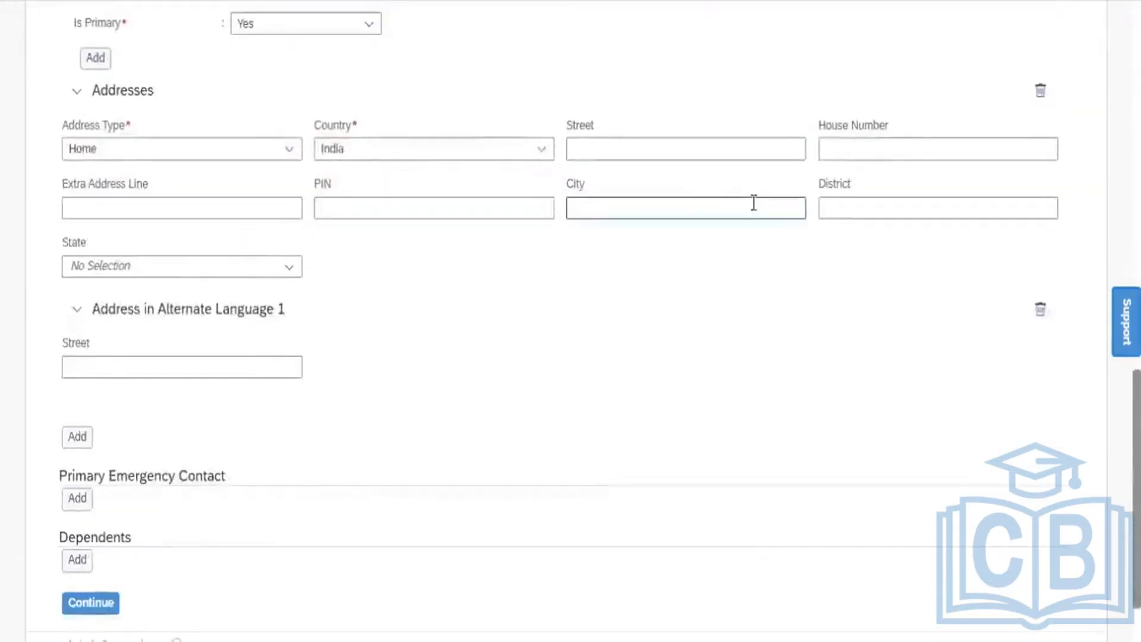
{"action": "left_click", "coordinate": [594, 145]}
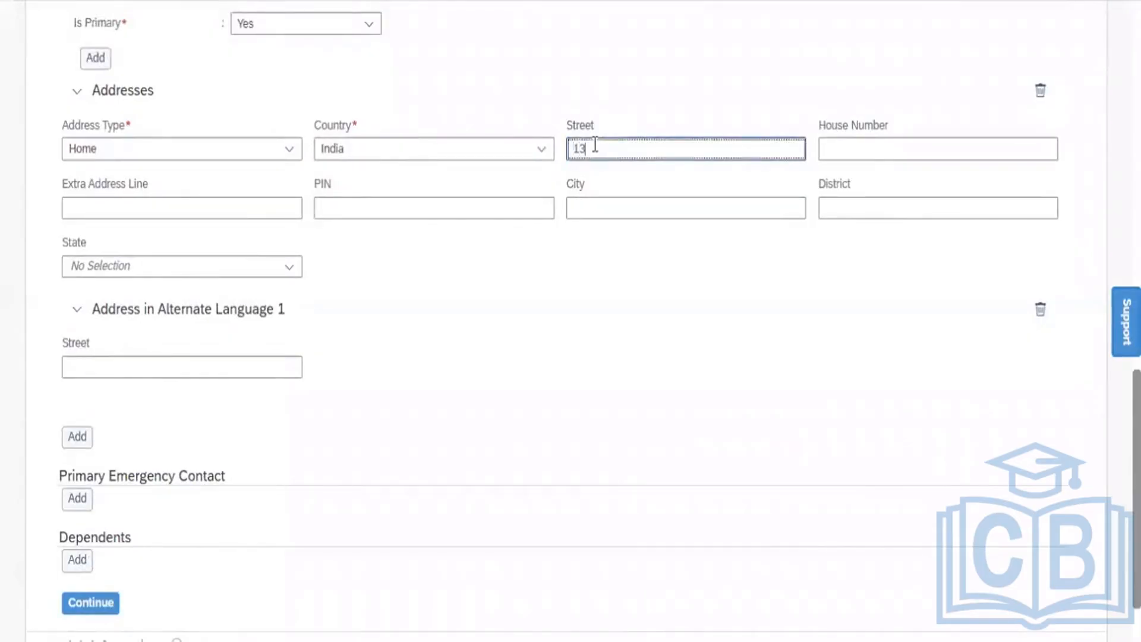
{"action": "left_click", "coordinate": [869, 150]}
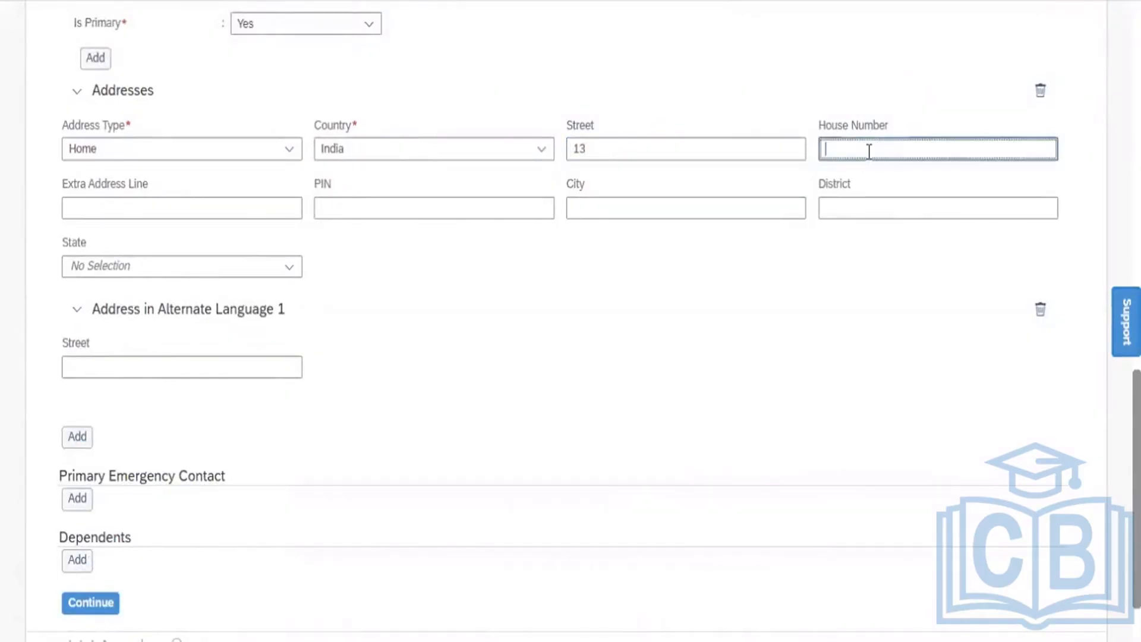
{"action": "left_click", "coordinate": [448, 206]}
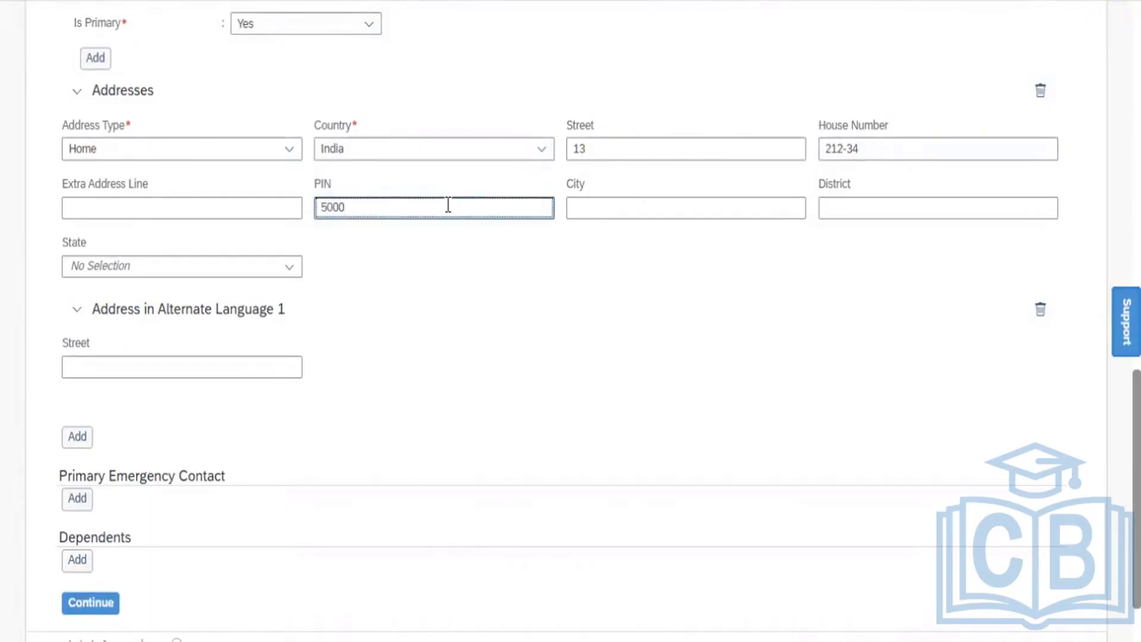
{"action": "left_click", "coordinate": [648, 210]}
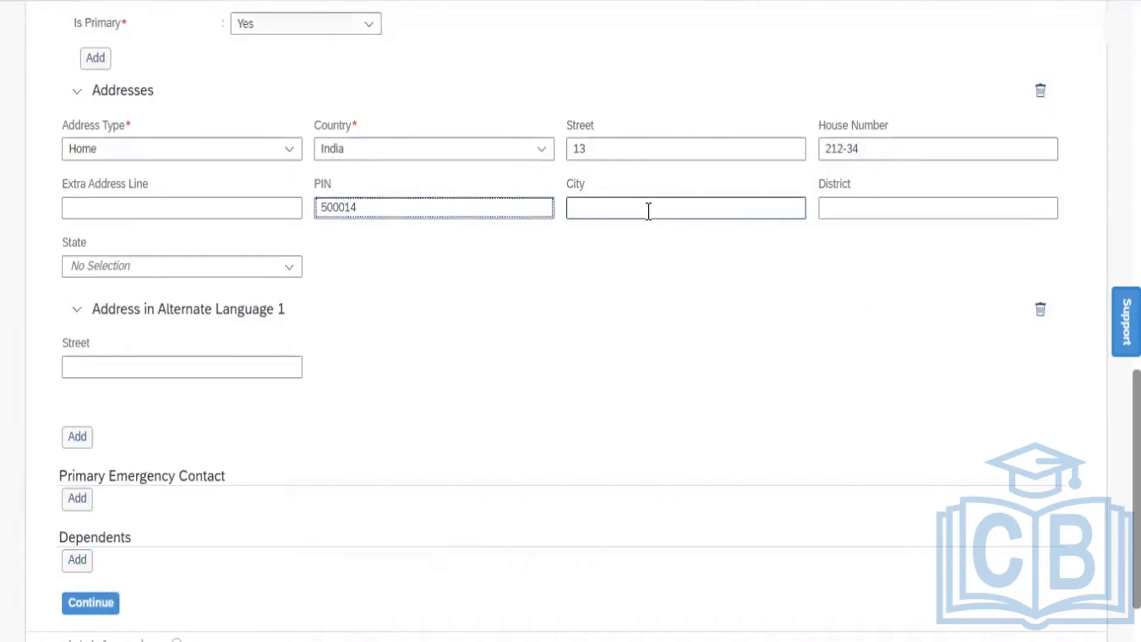
{"action": "type", "text": "Hyderabad"}
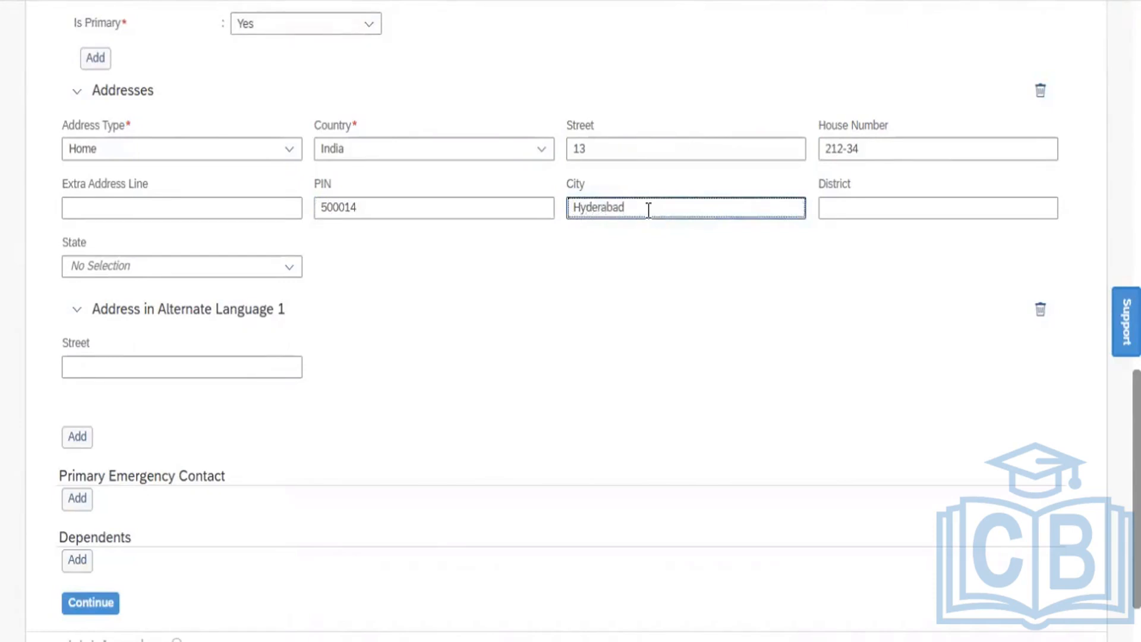
{"action": "left_click", "coordinate": [854, 205]}
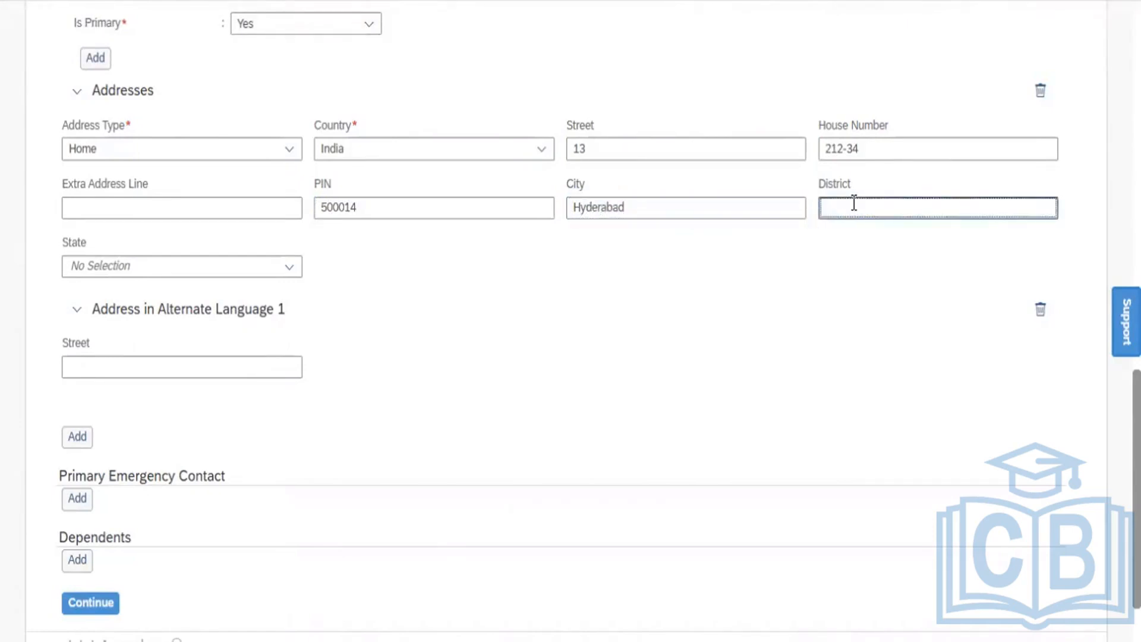
{"action": "type", "text": "Telangana"}
Choose Telangana as the state and submit Personal Information
{"action": "left_click", "coordinate": [290, 273]}
{"action": "type", "text": "Tel"}
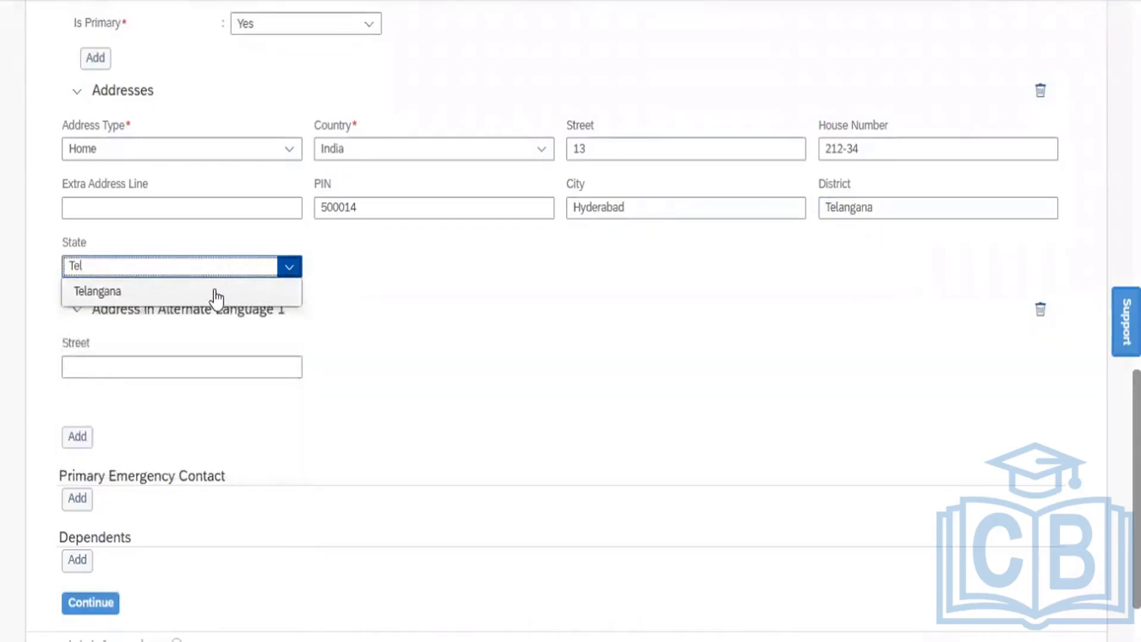
{"action": "left_click", "coordinate": [217, 297]}
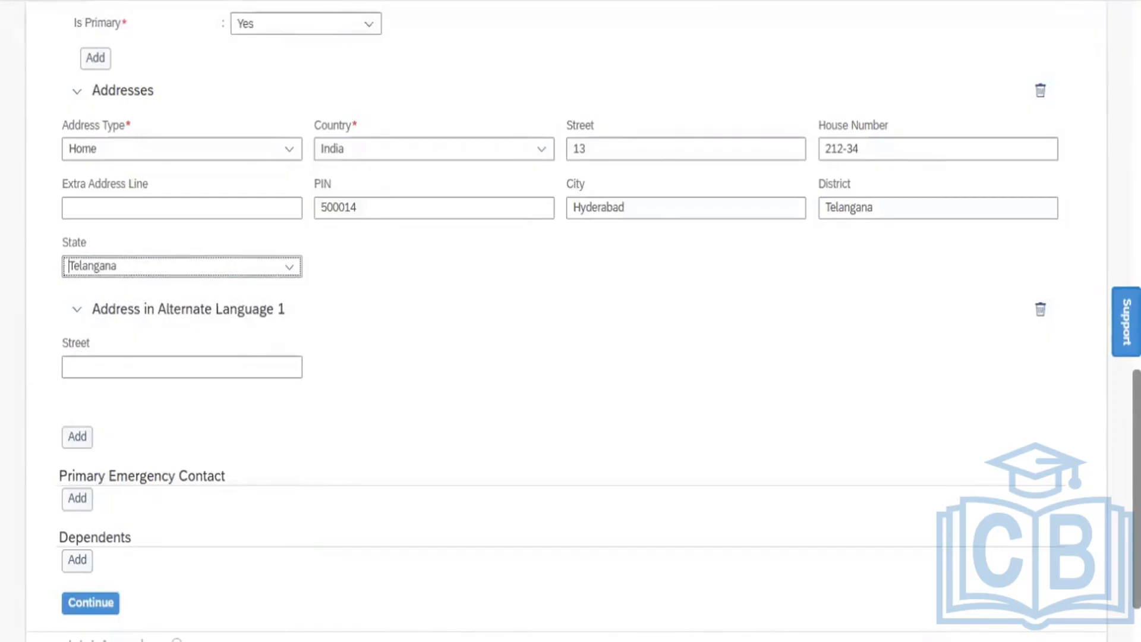
{"action": "scroll", "coordinate": [440, 488], "scroll_direction": "down", "scroll_amount": 2}
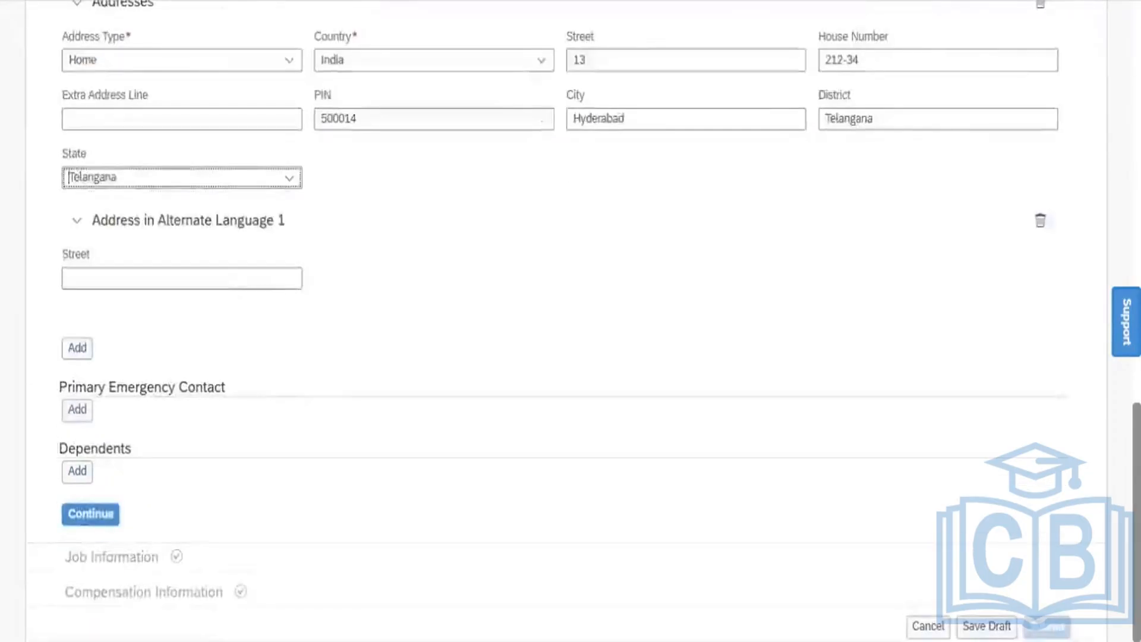
{"action": "left_click", "coordinate": [95, 516]}
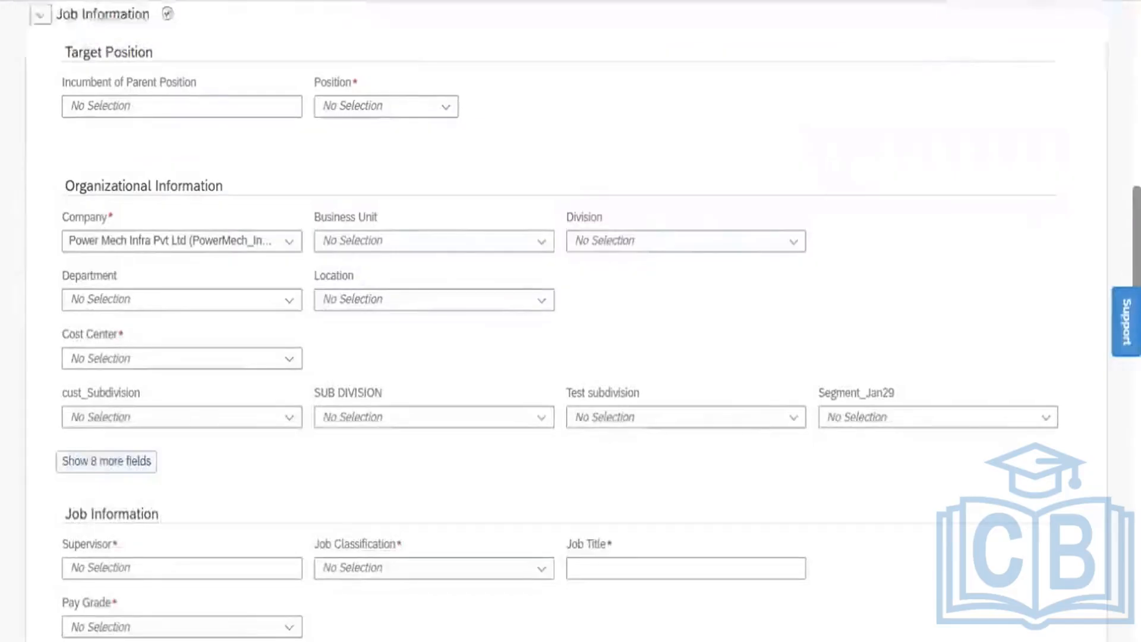
Collapse Personal Information and choose position 48 (48) in Job Information to auto-fill its organisation fields
{"action": "scroll", "coordinate": [570, 321], "scroll_direction": "up", "scroll_amount": 9}
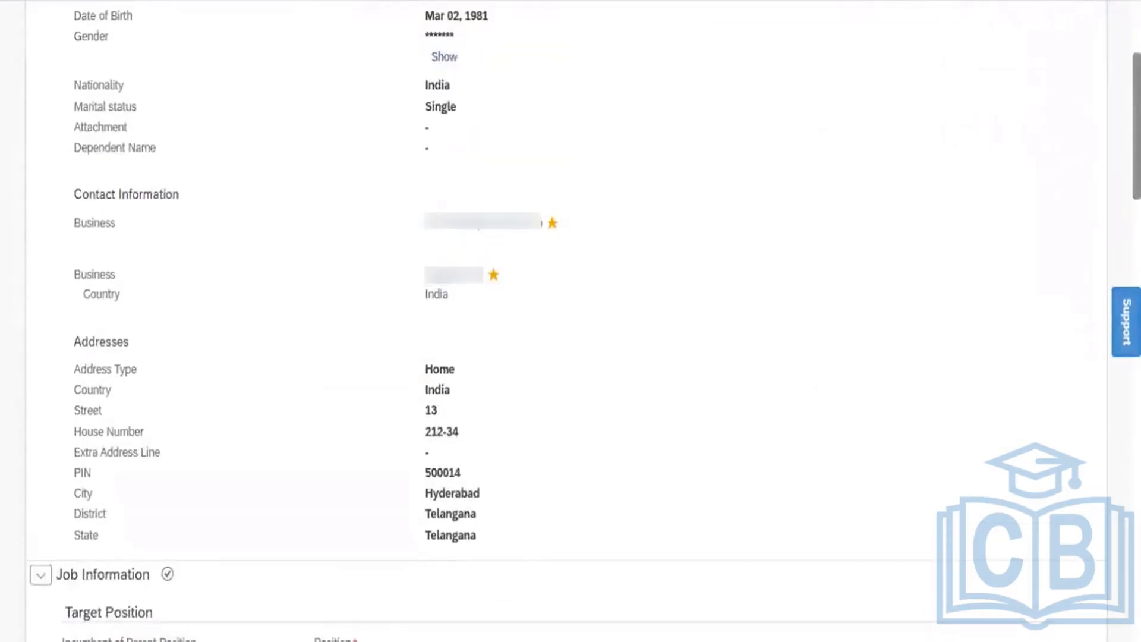
{"action": "scroll", "coordinate": [438, 116], "scroll_direction": "up", "scroll_amount": 2}
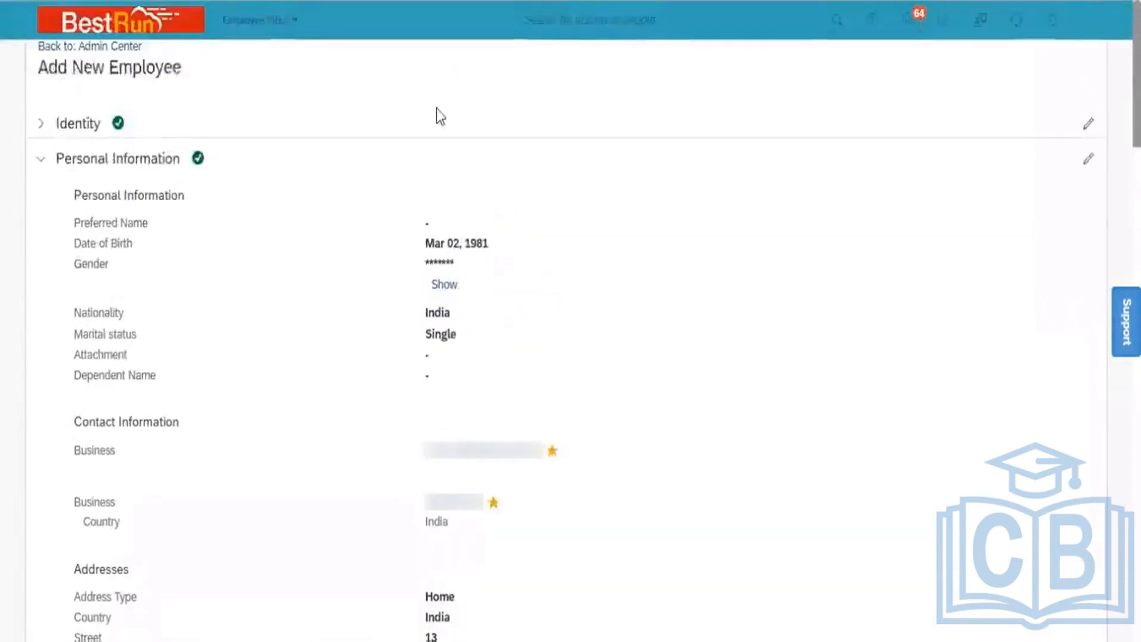
{"action": "left_click", "coordinate": [40, 161]}
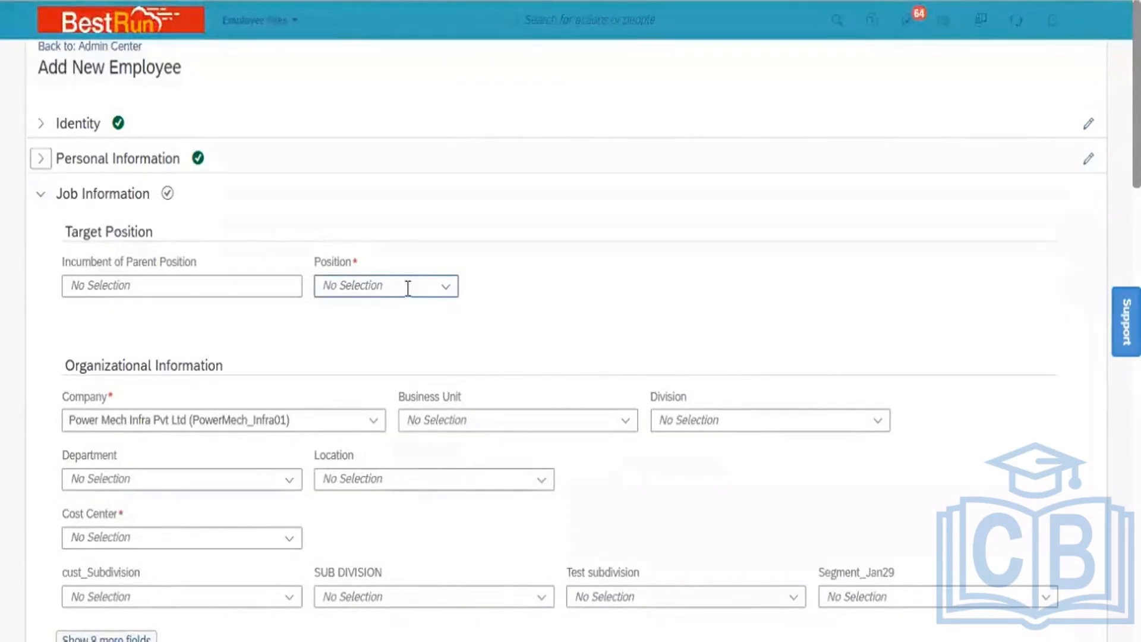
{"action": "left_click", "coordinate": [445, 287]}
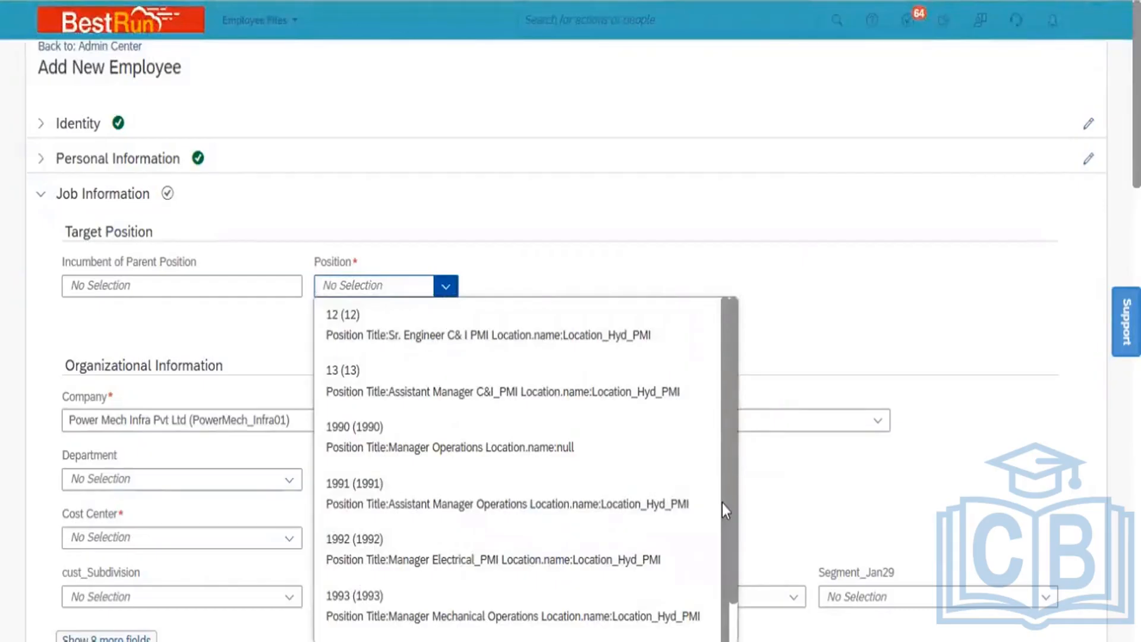
{"action": "scroll", "coordinate": [720, 565], "scroll_direction": "down", "scroll_amount": 2}
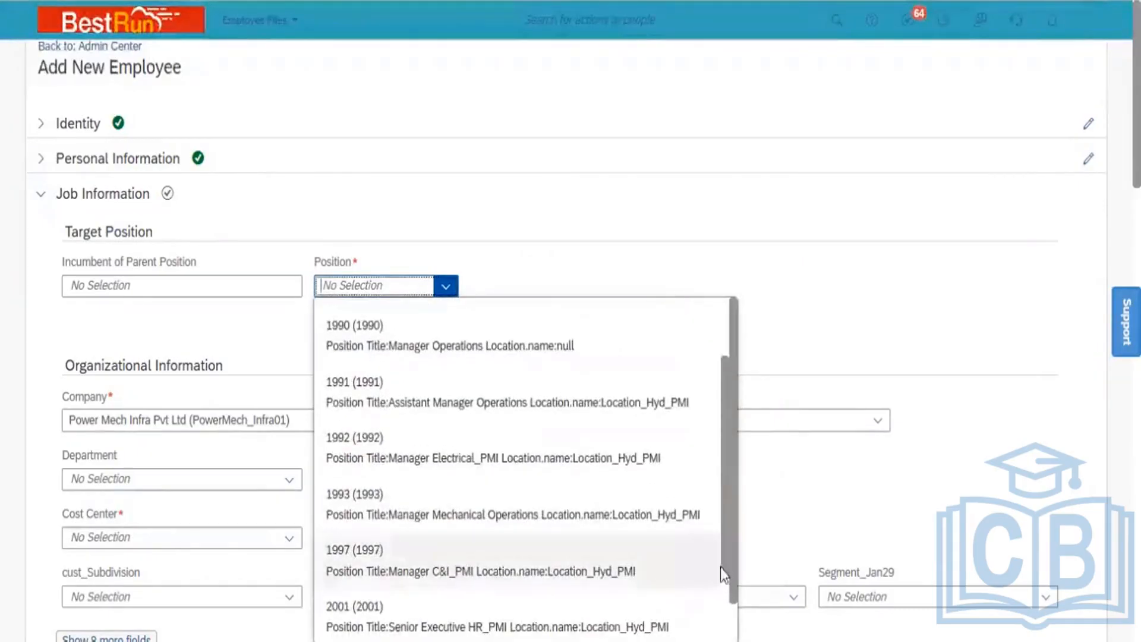
{"action": "scroll", "coordinate": [730, 600], "scroll_direction": "down", "scroll_amount": 1}
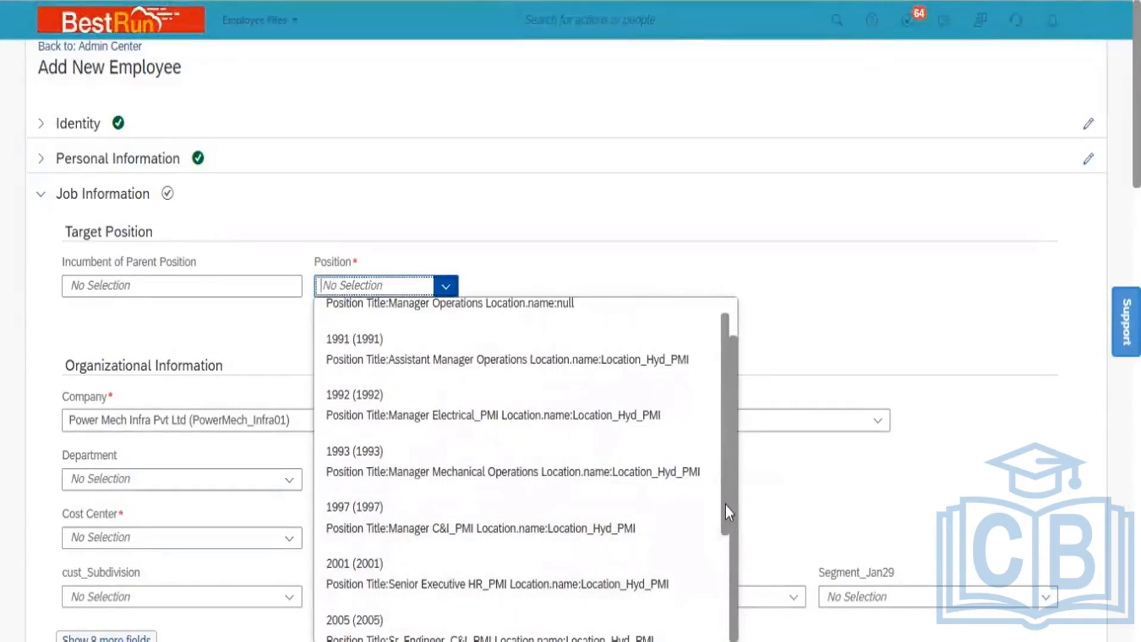
{"action": "scroll", "coordinate": [726, 505], "scroll_direction": "down", "scroll_amount": 1}
{"action": "scroll", "coordinate": [727, 564], "scroll_direction": "down", "scroll_amount": 3}
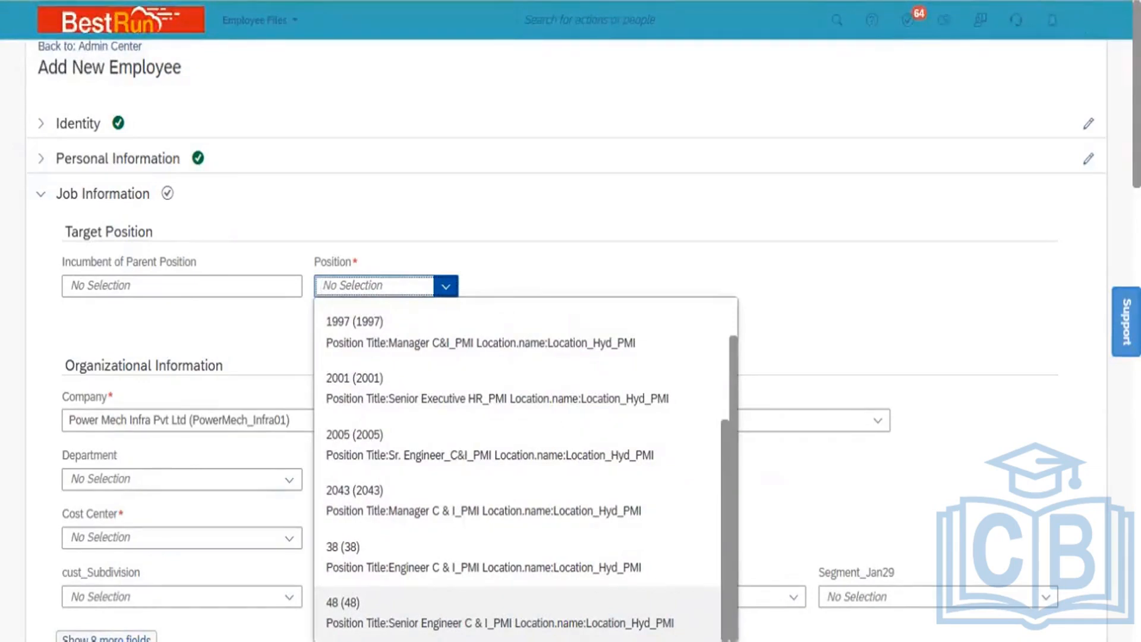
{"action": "key", "text": "Return"}
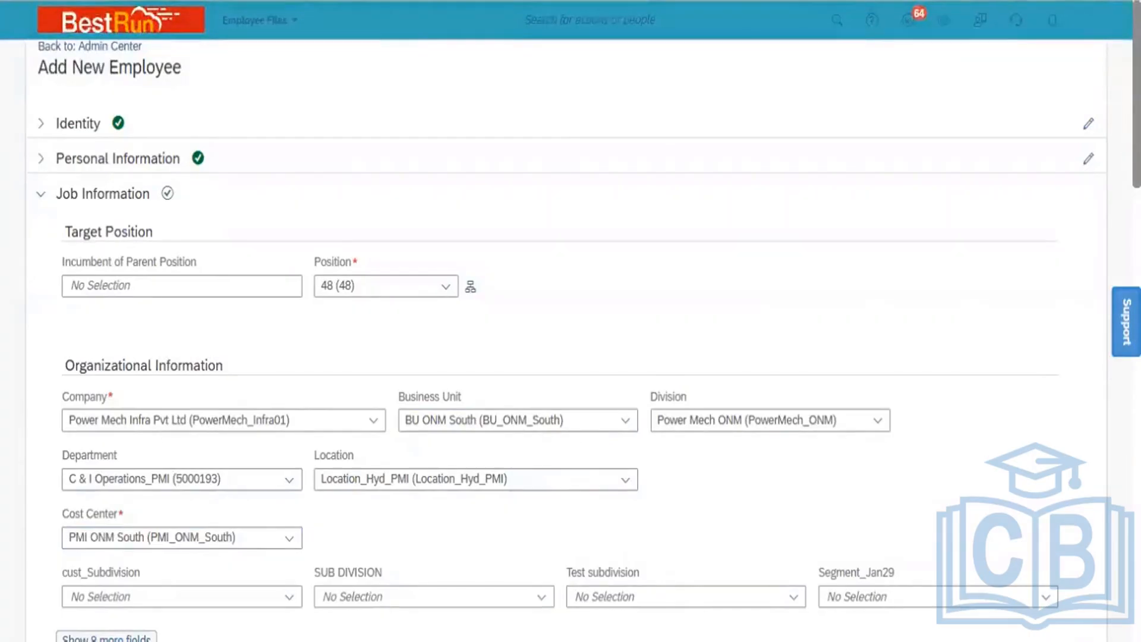
Pick Jan 01, 2020 as First Date Worked, then expand the six hidden Employment Details fields
{"action": "scroll", "coordinate": [571, 321], "scroll_direction": "down", "scroll_amount": 4}
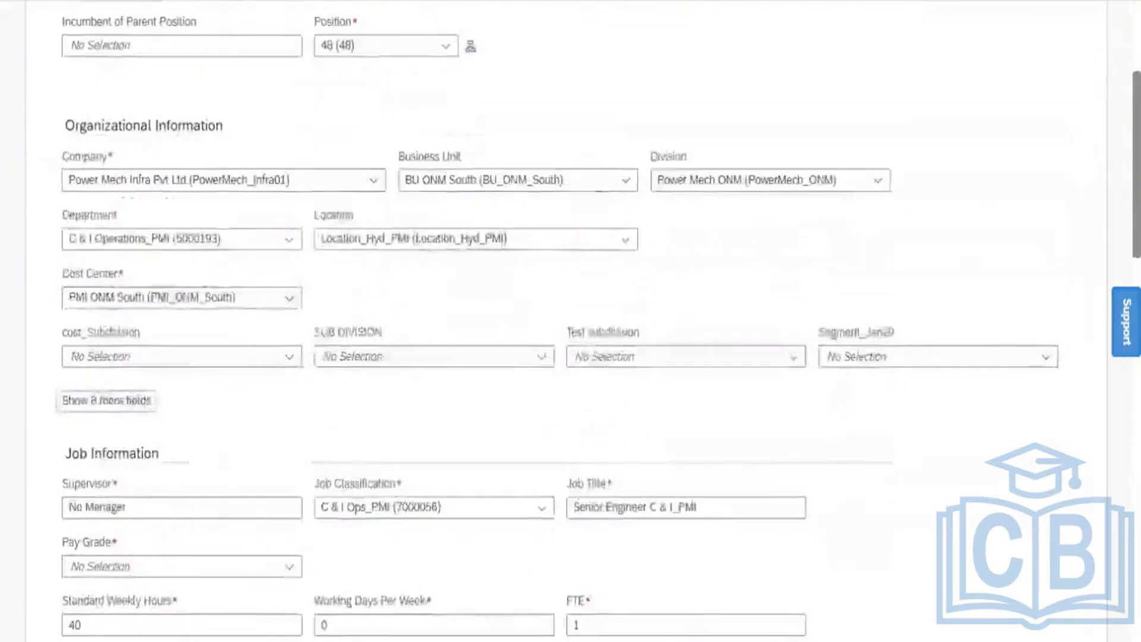
{"action": "scroll", "coordinate": [571, 321], "scroll_direction": "down", "scroll_amount": 4}
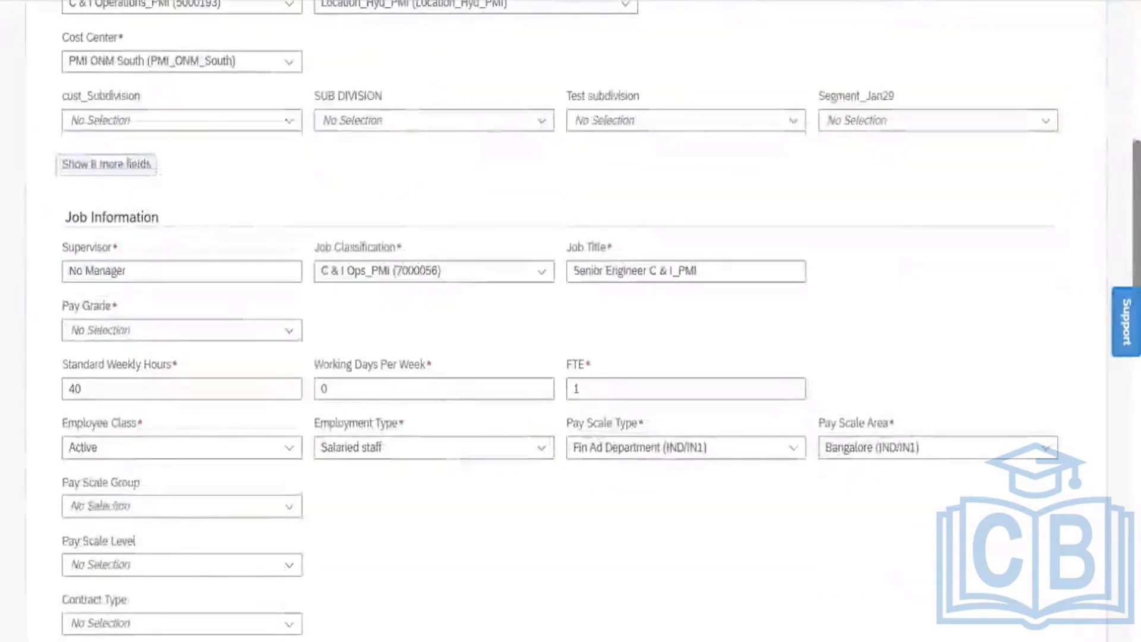
{"action": "scroll", "coordinate": [1108, 364], "scroll_direction": "down", "scroll_amount": 3}
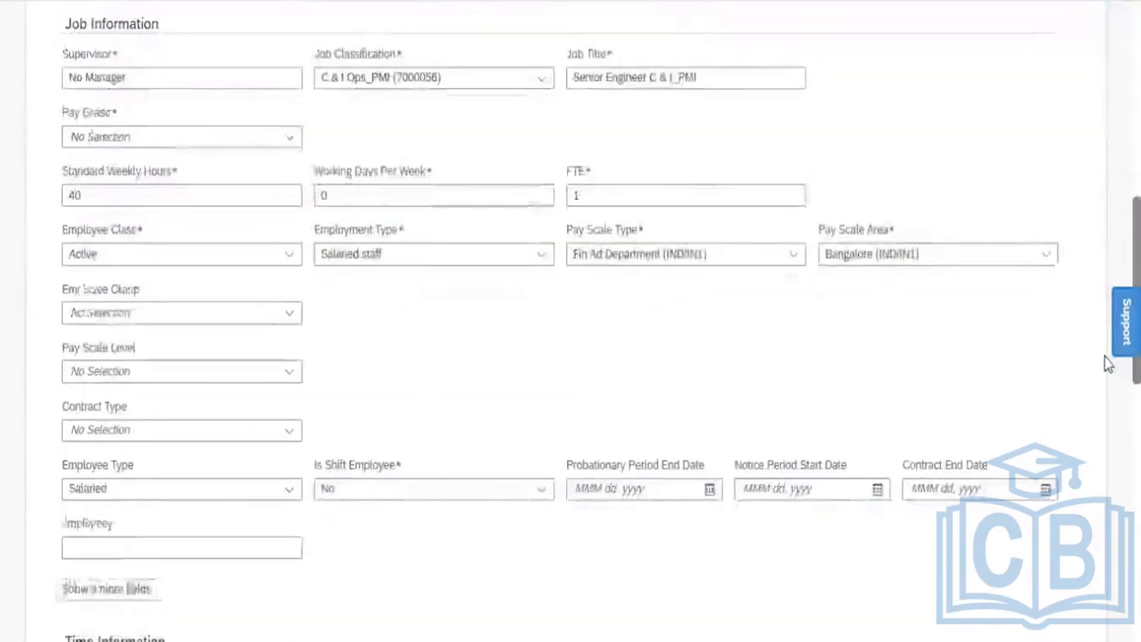
{"action": "scroll", "coordinate": [1109, 364], "scroll_direction": "down", "scroll_amount": 5}
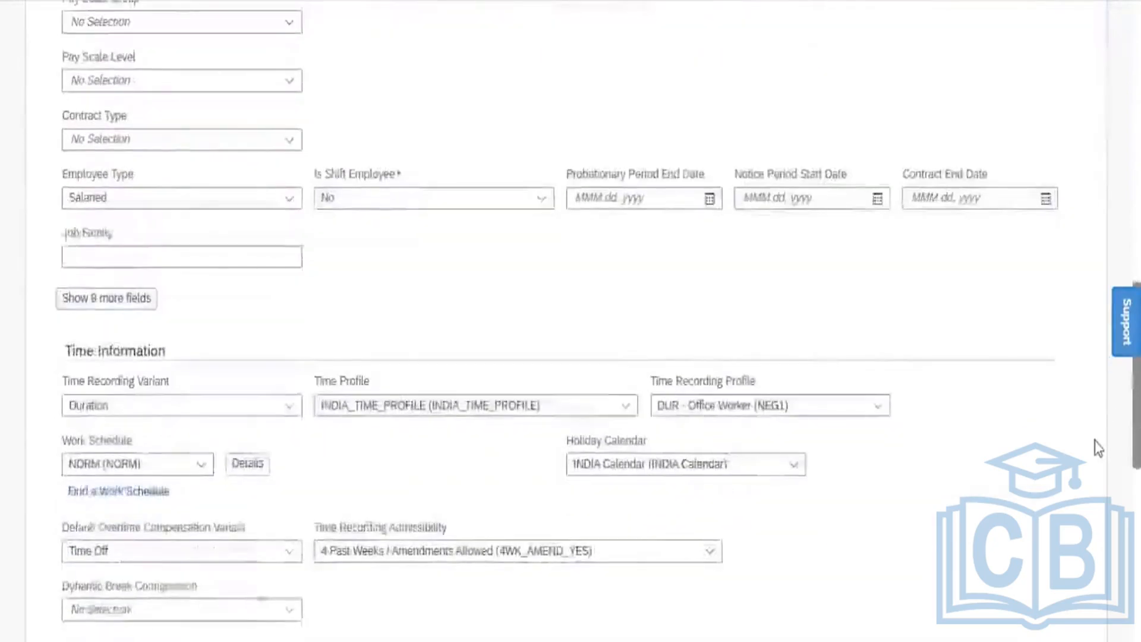
{"action": "scroll", "coordinate": [1098, 447], "scroll_direction": "down", "scroll_amount": 7}
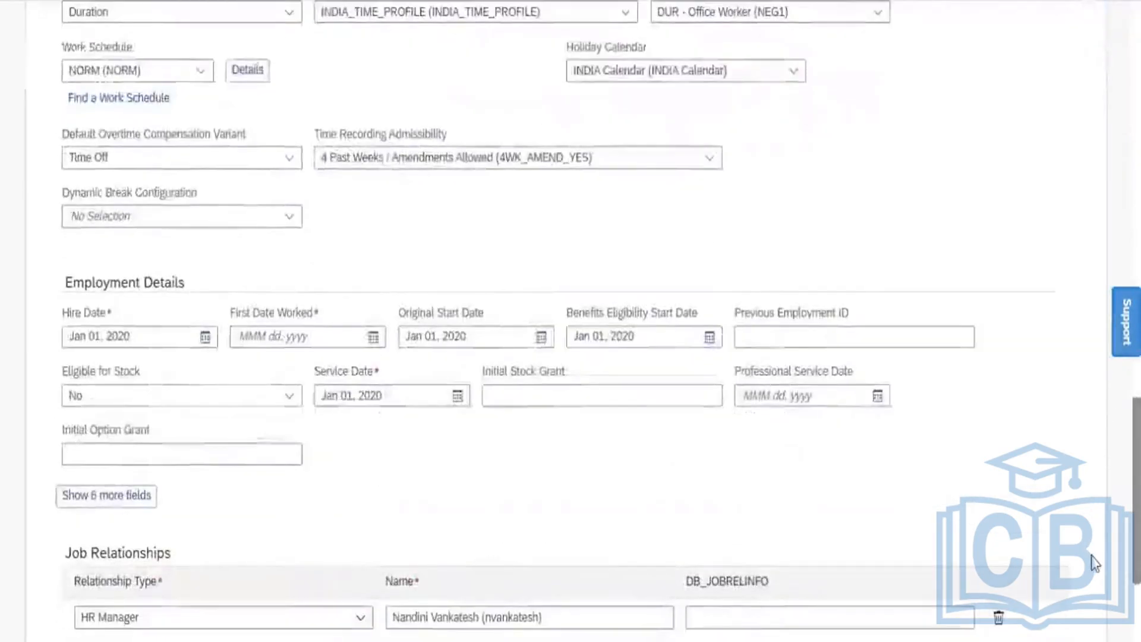
{"action": "left_click", "coordinate": [376, 336]}
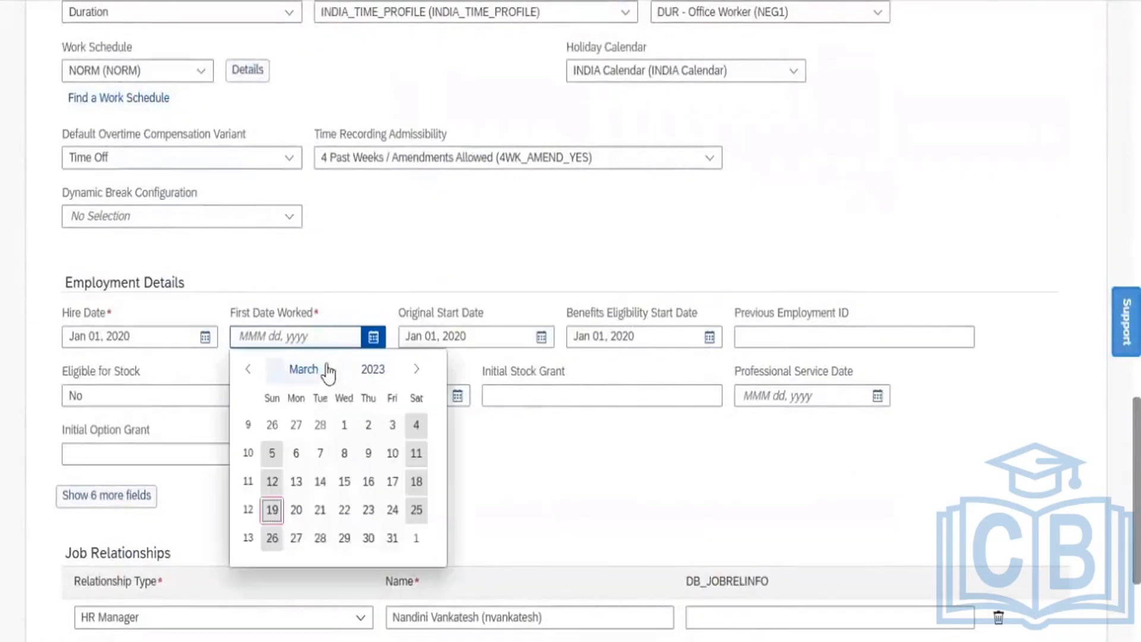
{"action": "left_click", "coordinate": [370, 376]}
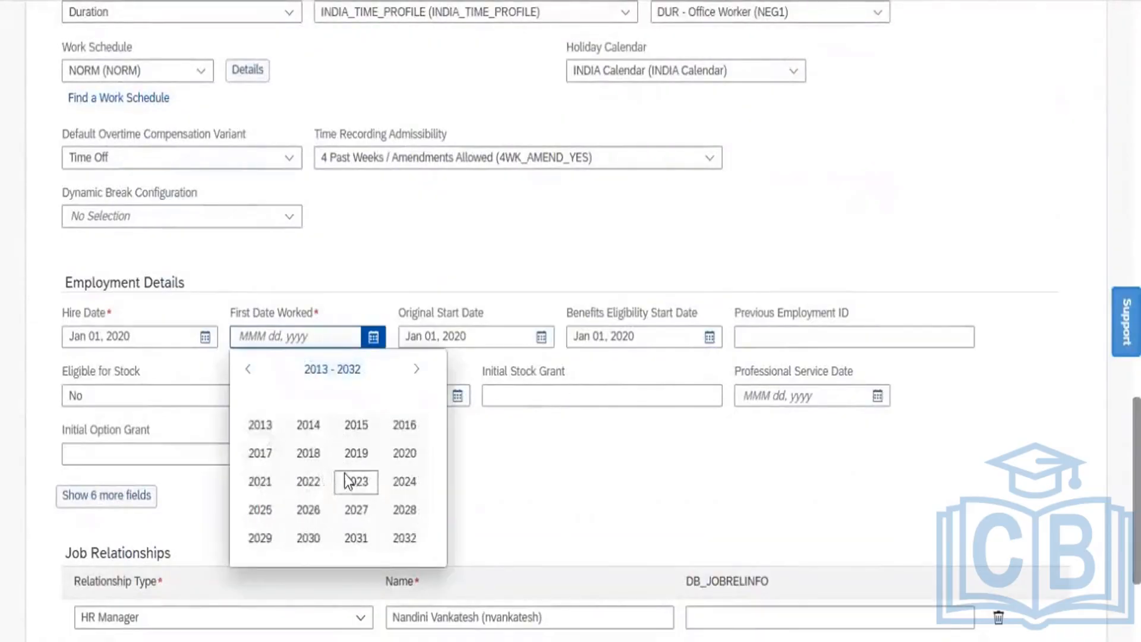
{"action": "left_click", "coordinate": [404, 455]}
{"action": "left_click", "coordinate": [304, 369]}
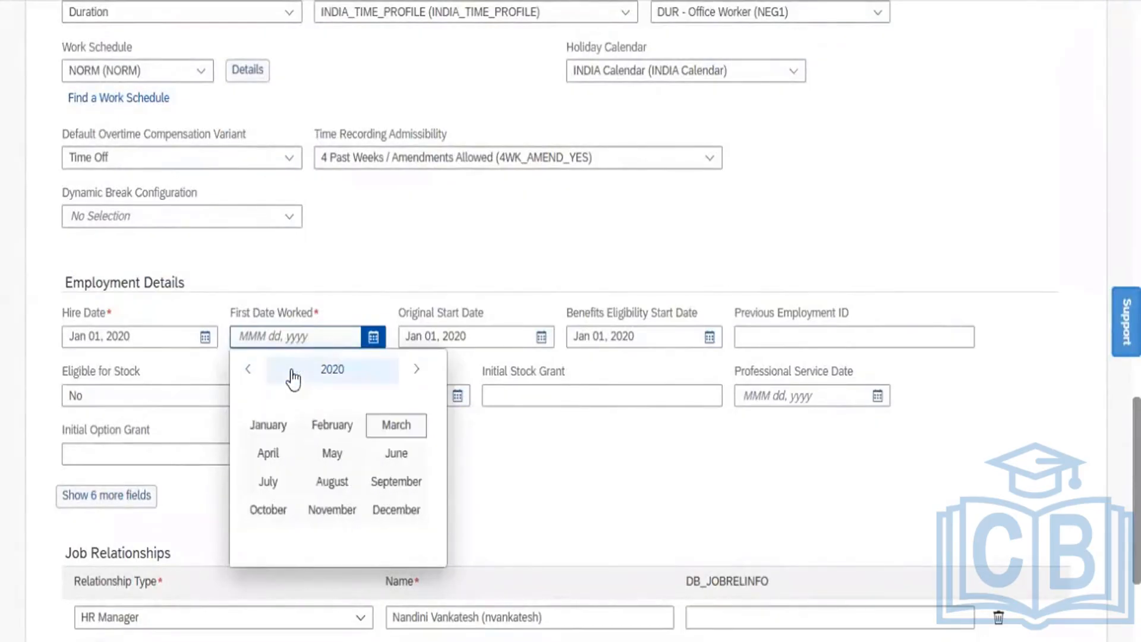
{"action": "left_click", "coordinate": [269, 426]}
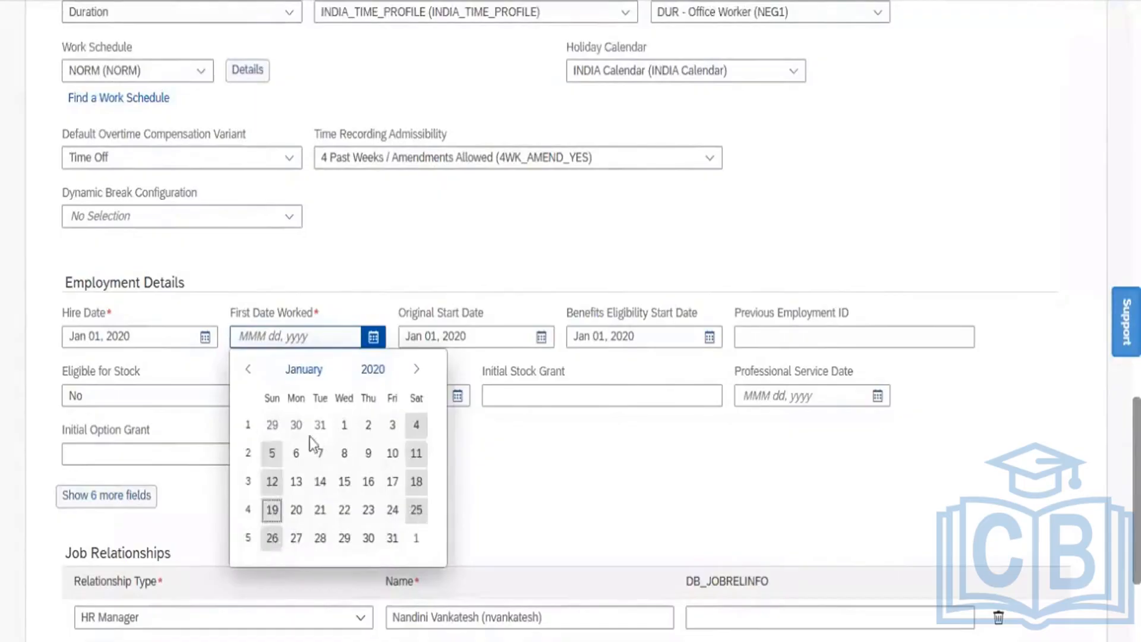
{"action": "left_click", "coordinate": [343, 429]}
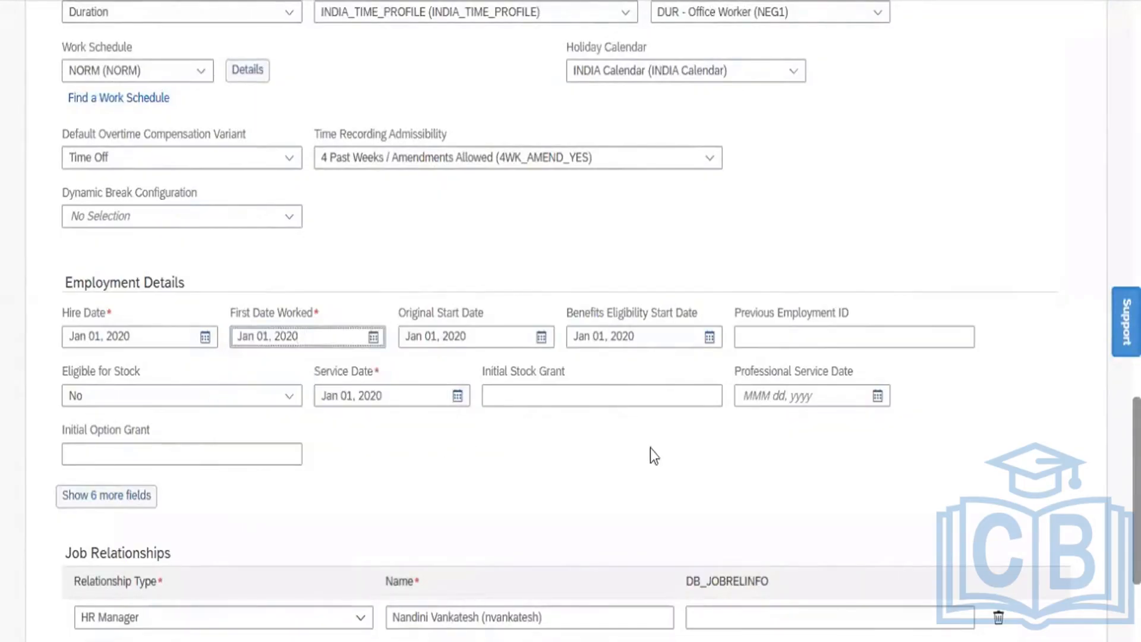
{"action": "left_click", "coordinate": [120, 498]}
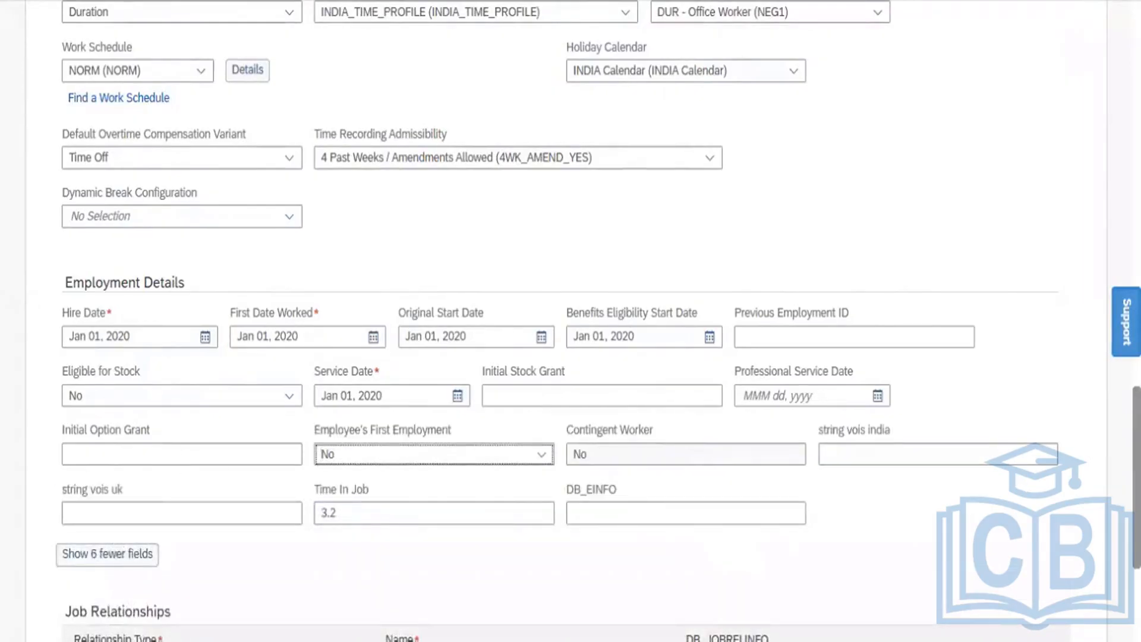
{"action": "scroll", "coordinate": [570, 321], "scroll_direction": "down", "scroll_amount": 4}
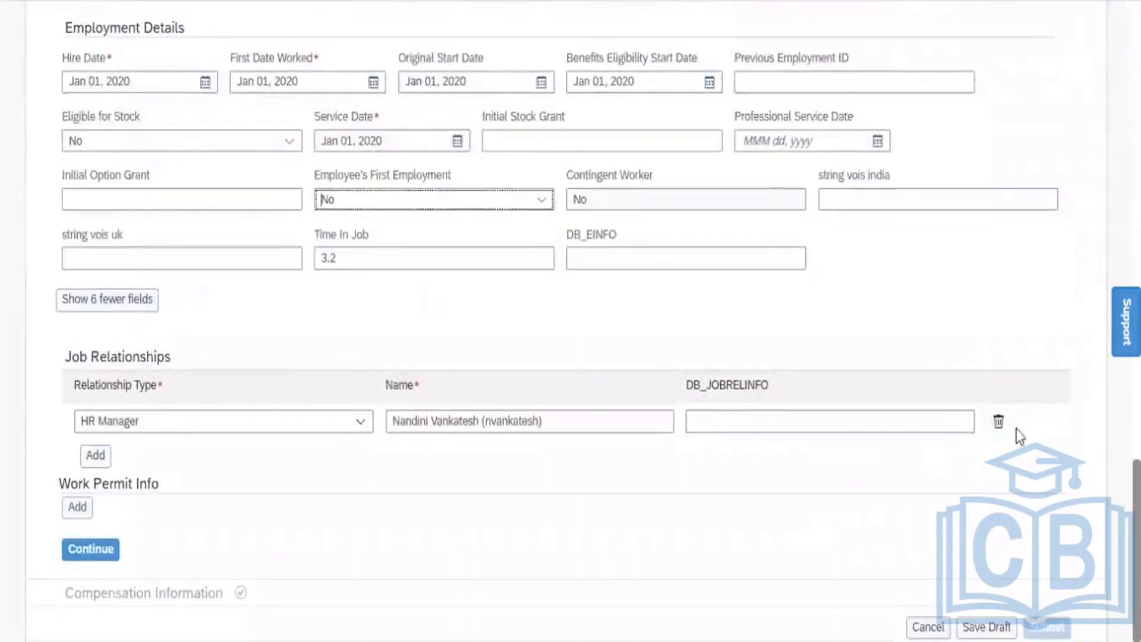
Delete the HR Manager job relationship row and dismiss the missing Pay Grade error
{"action": "left_click", "coordinate": [1001, 422]}
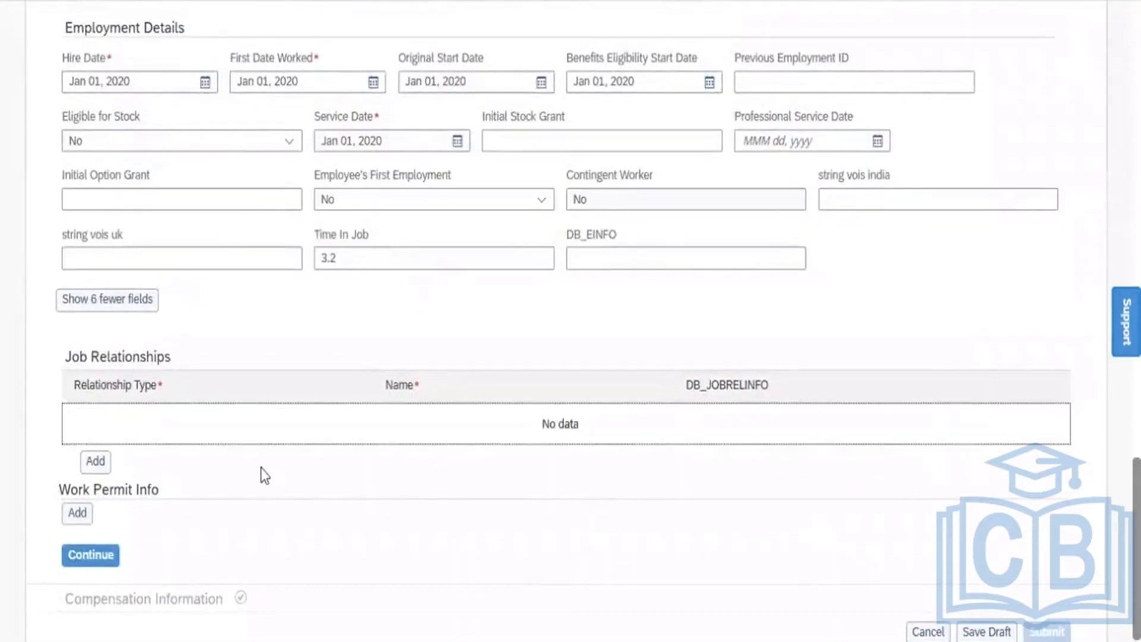
{"action": "left_click", "coordinate": [75, 560]}
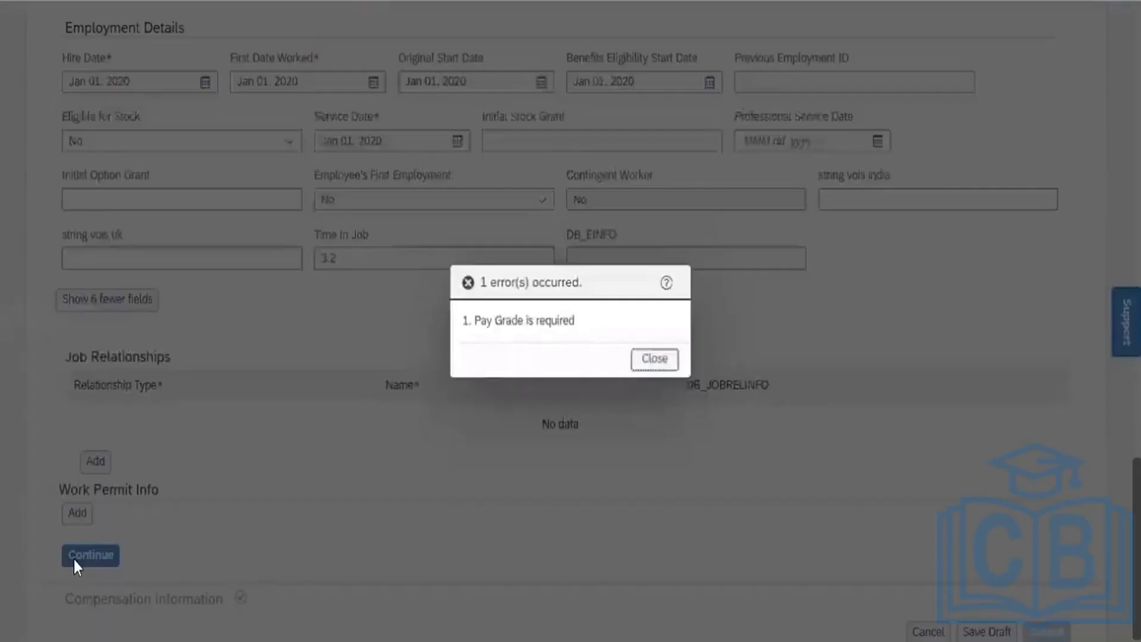
{"action": "left_click", "coordinate": [653, 359]}
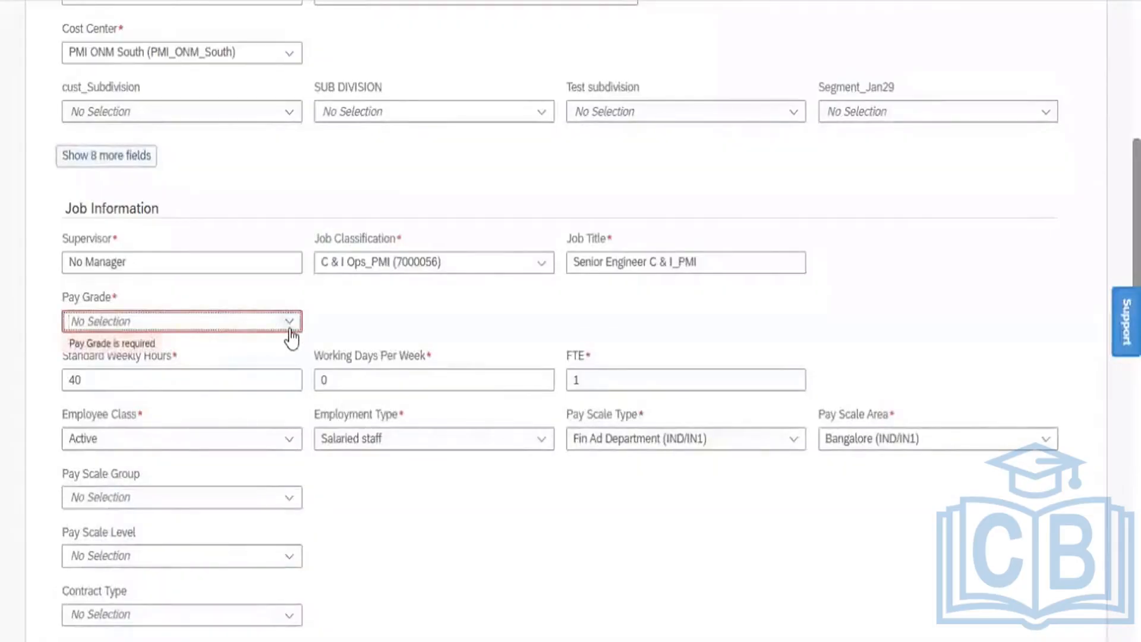
Set Pay Grade to Salary Grade 01 (GR-01)
{"action": "left_click", "coordinate": [290, 323]}
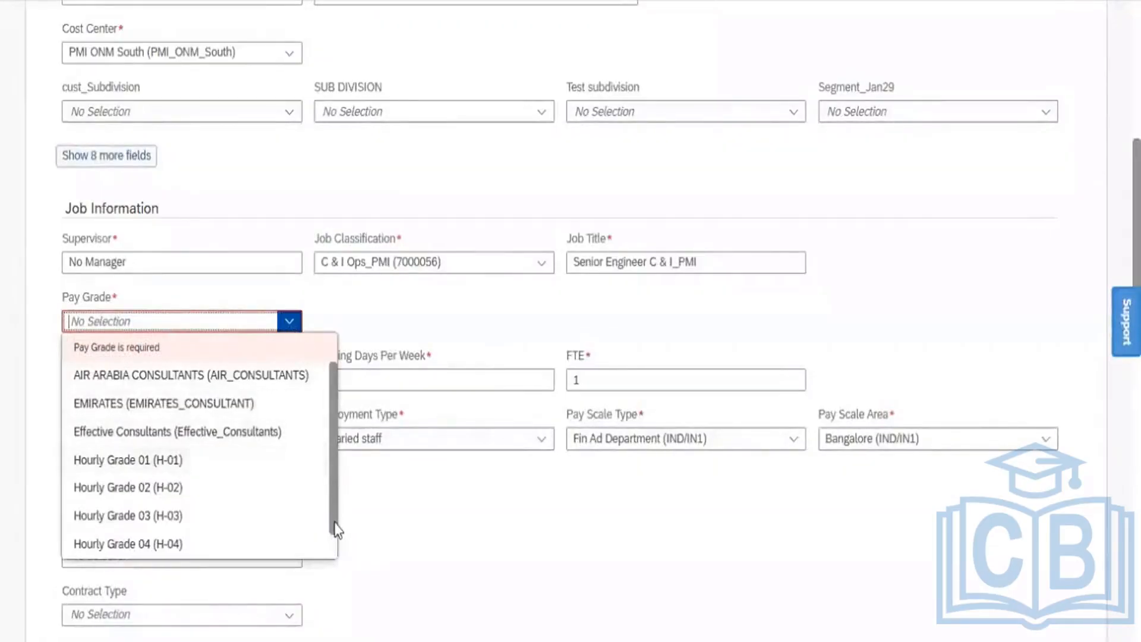
{"action": "scroll", "coordinate": [334, 529], "scroll_direction": "down", "scroll_amount": 1}
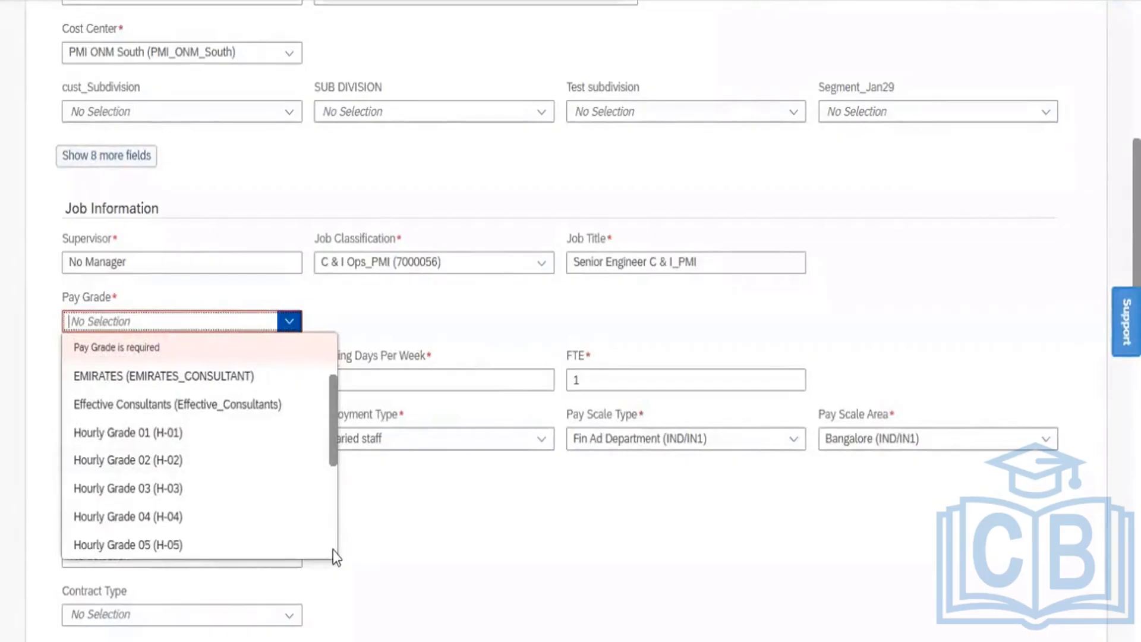
{"action": "scroll", "coordinate": [333, 551], "scroll_direction": "down", "scroll_amount": 3}
{"action": "scroll", "coordinate": [333, 551], "scroll_direction": "down", "scroll_amount": 1}
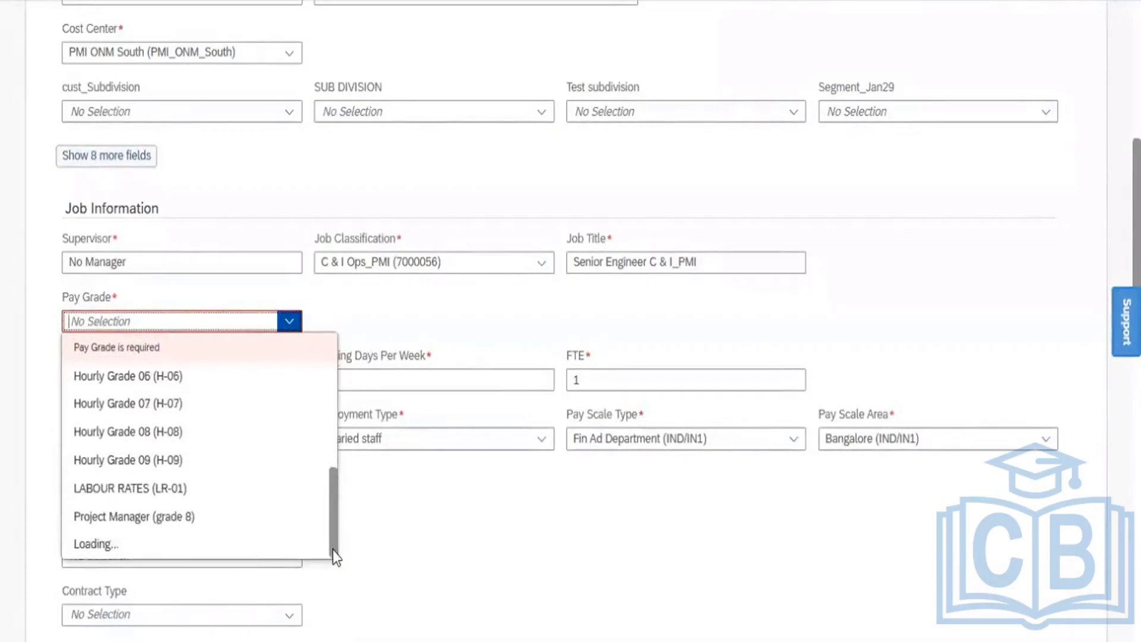
{"action": "scroll", "coordinate": [333, 551], "scroll_direction": "down", "scroll_amount": 3}
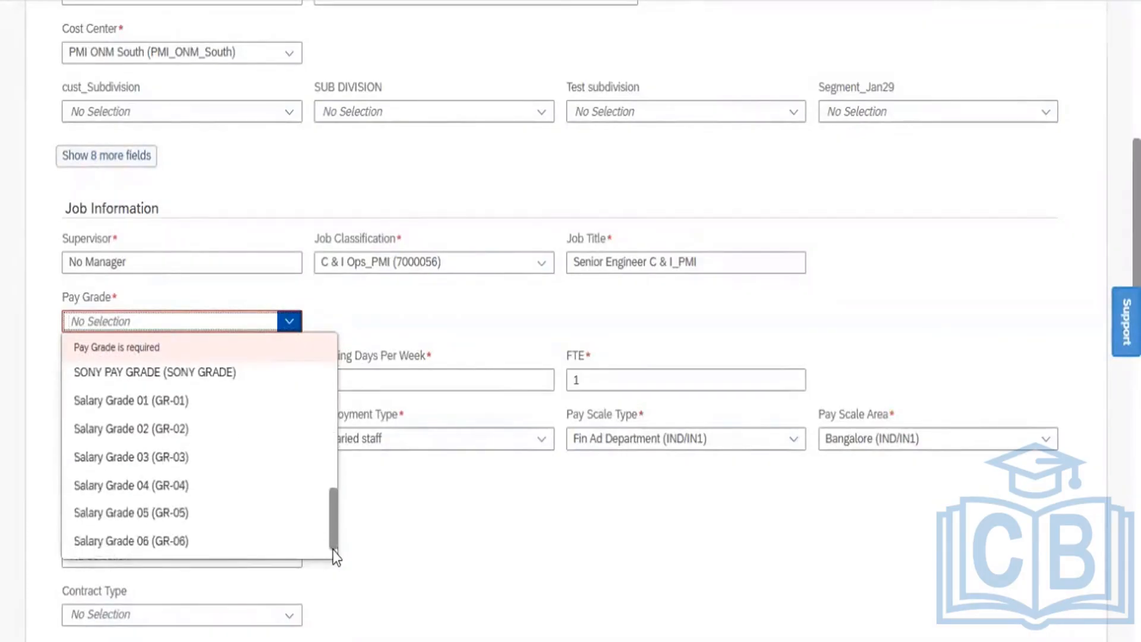
{"action": "left_click", "coordinate": [118, 402]}
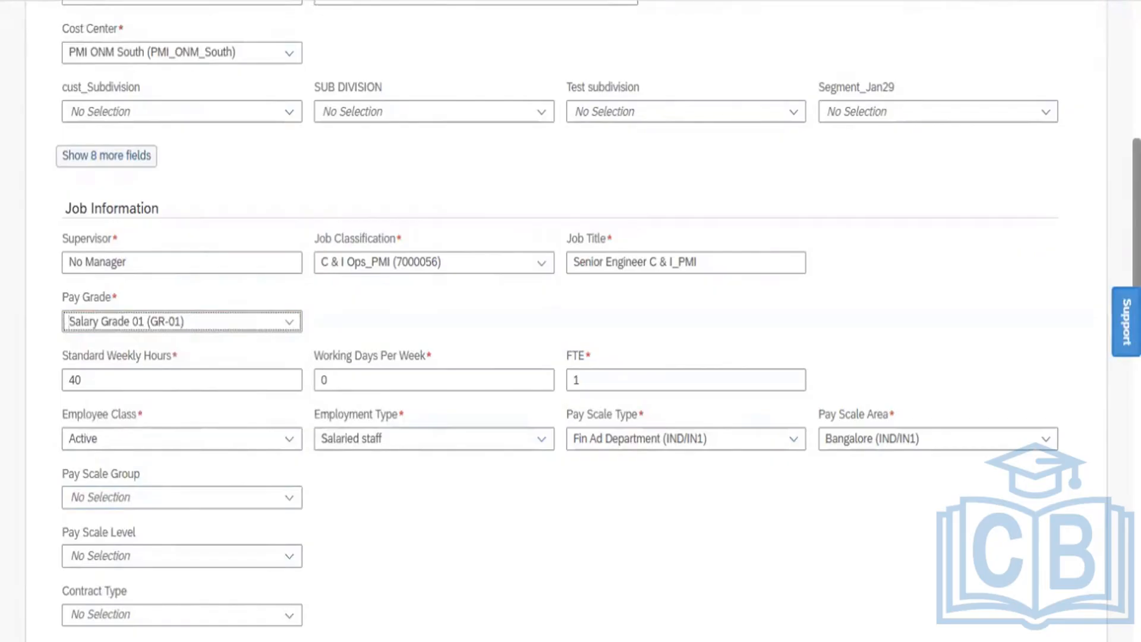
{"action": "scroll", "coordinate": [570, 321], "scroll_direction": "down", "scroll_amount": 15}
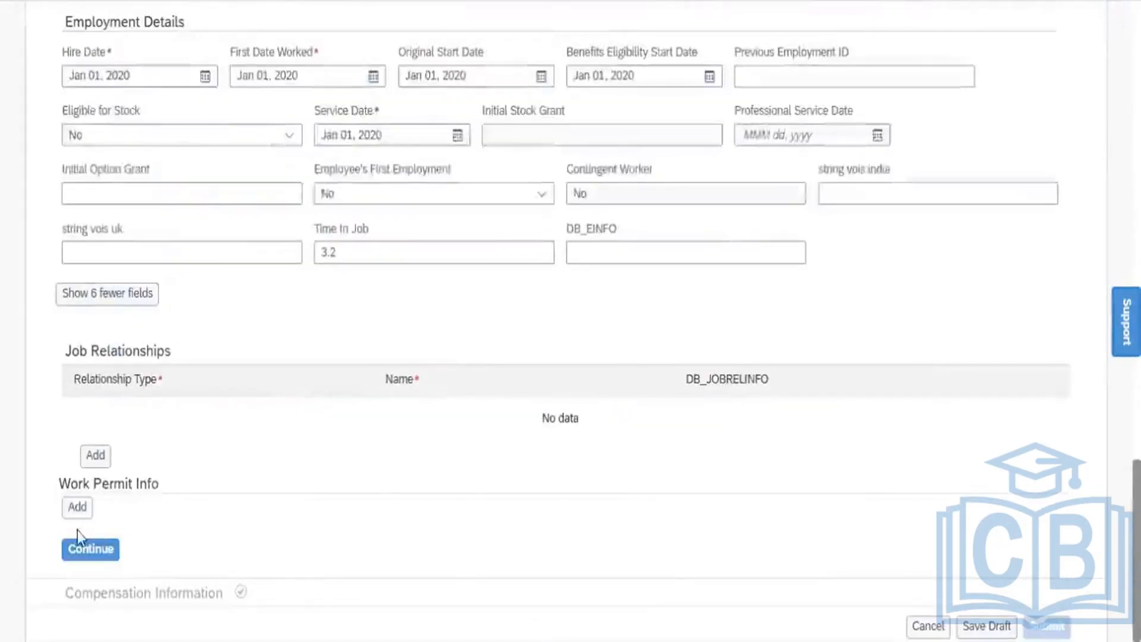
Confirm Job Information and collapse its summary to reach Compensation Information
{"action": "left_click", "coordinate": [79, 551]}
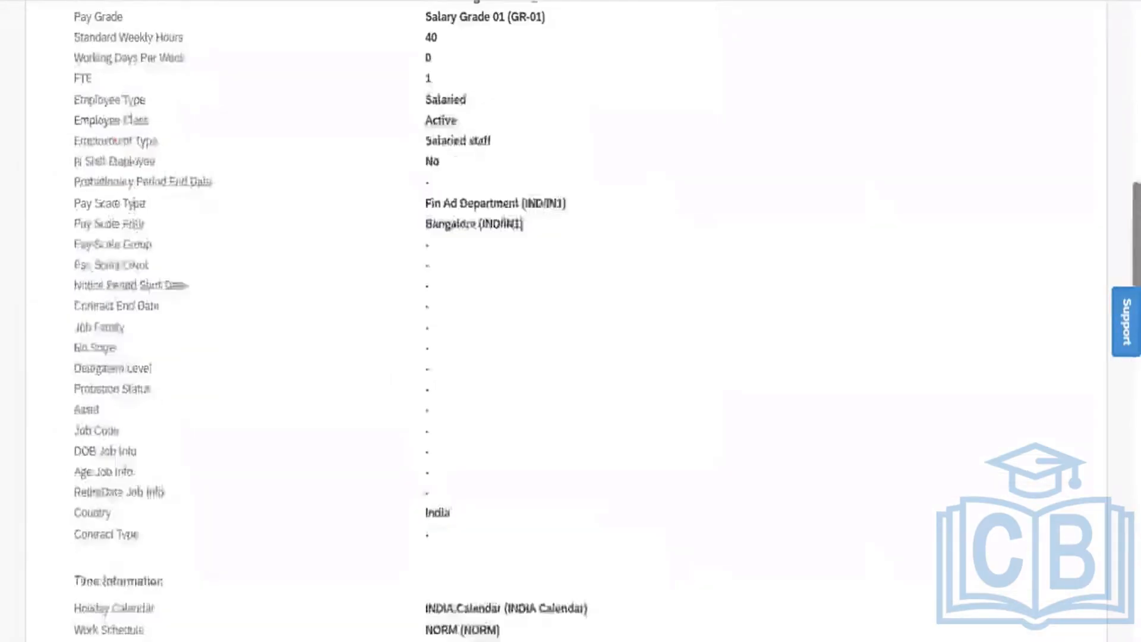
{"action": "scroll", "coordinate": [571, 321], "scroll_direction": "up", "scroll_amount": 15}
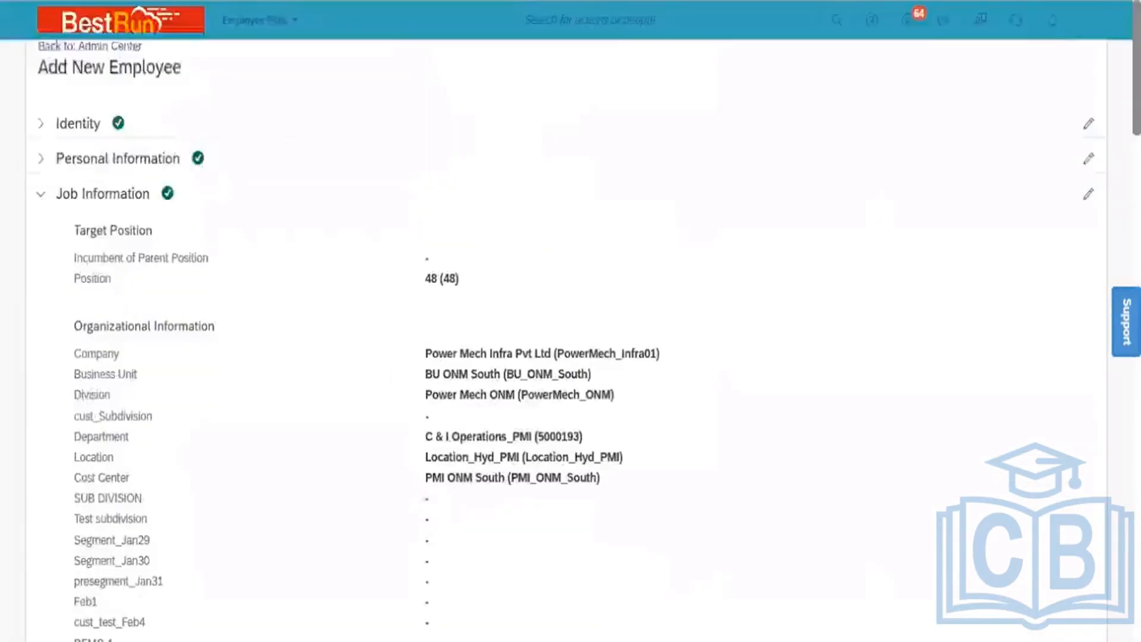
{"action": "left_click", "coordinate": [39, 197]}
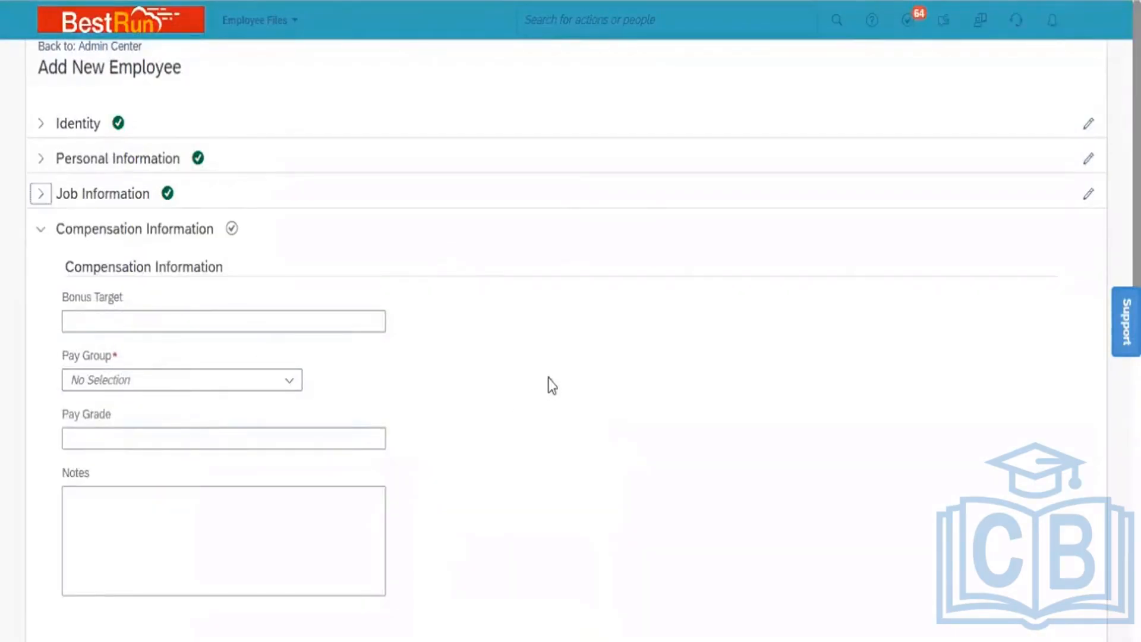
Search 'N6' and set Pay Group to India Monthly (N6)
{"action": "left_click", "coordinate": [249, 379]}
{"action": "type", "text": "N"}
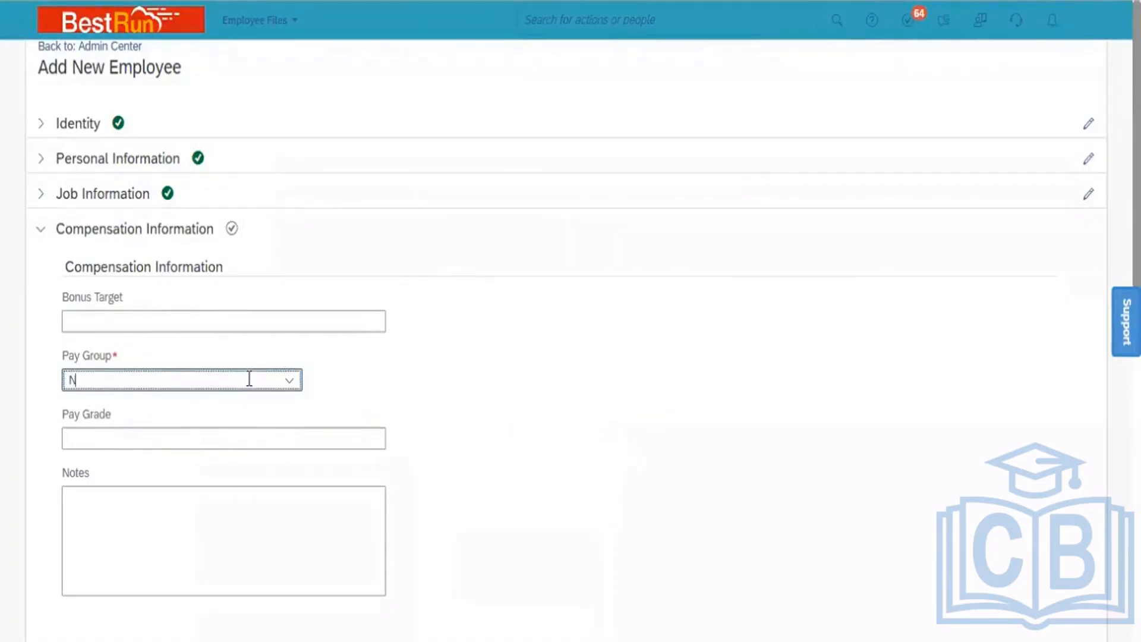
{"action": "type", "text": "6"}
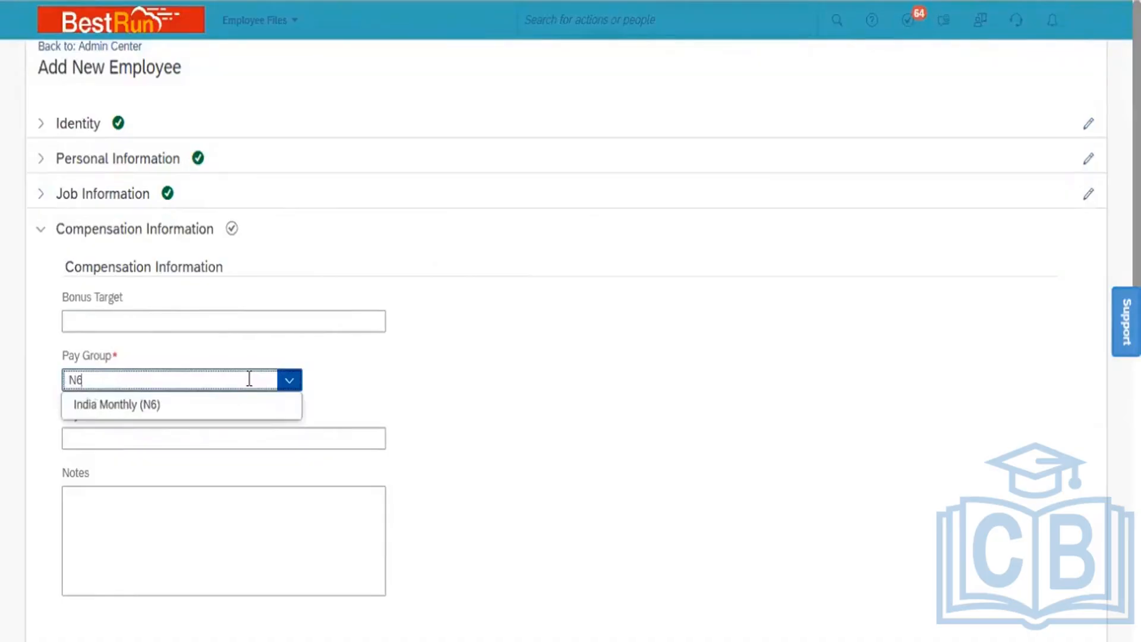
{"action": "left_click", "coordinate": [201, 404]}
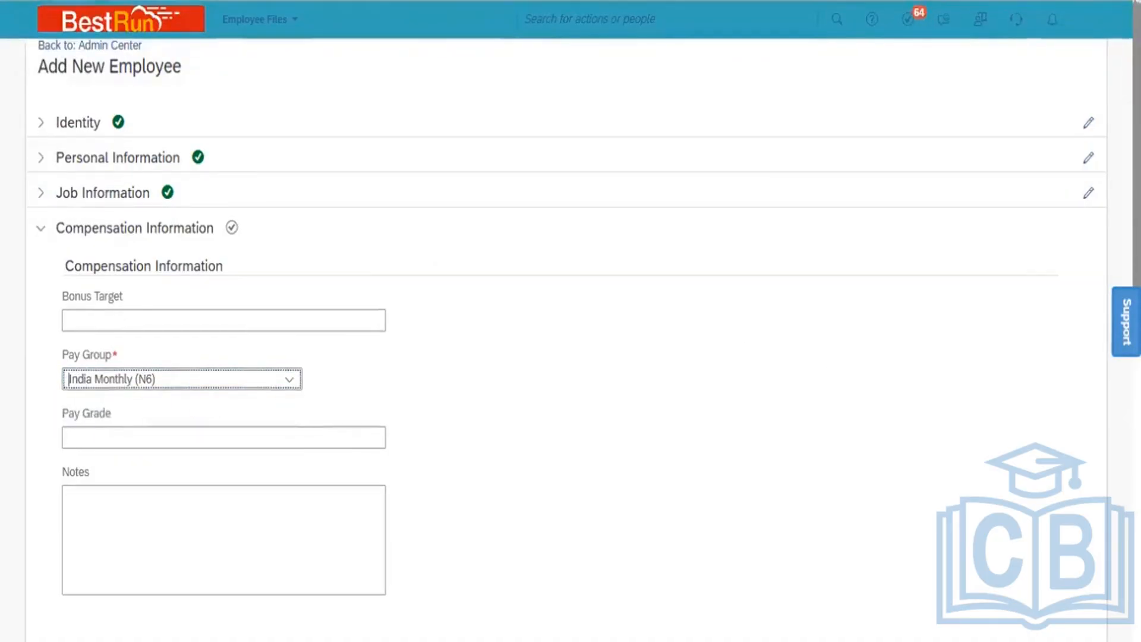
{"action": "scroll", "coordinate": [1111, 558], "scroll_direction": "down", "scroll_amount": 10}
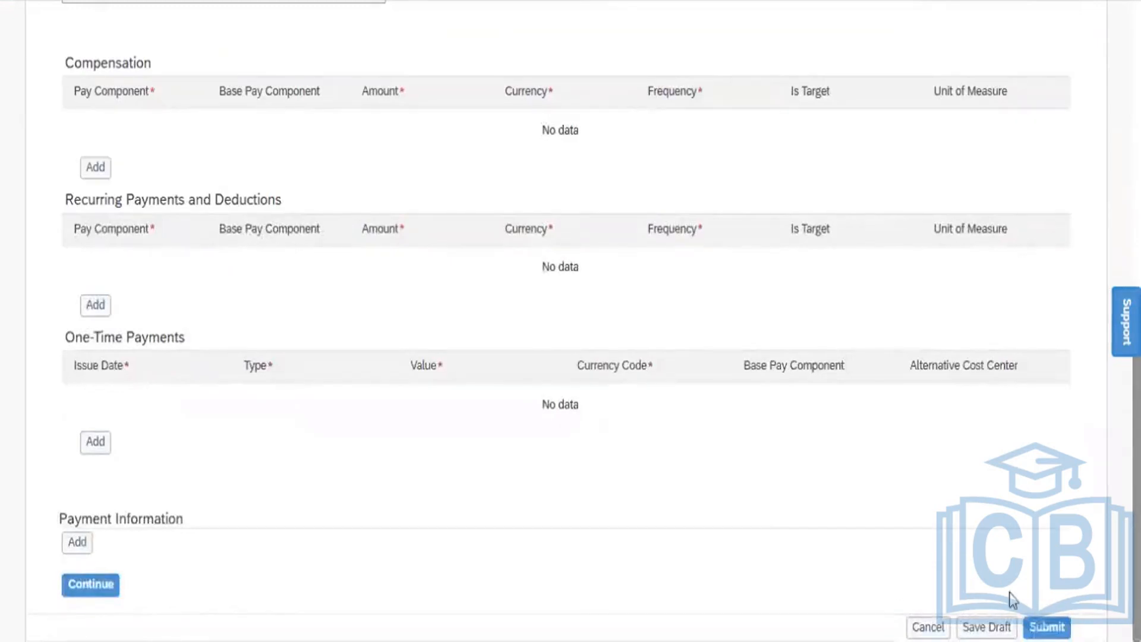
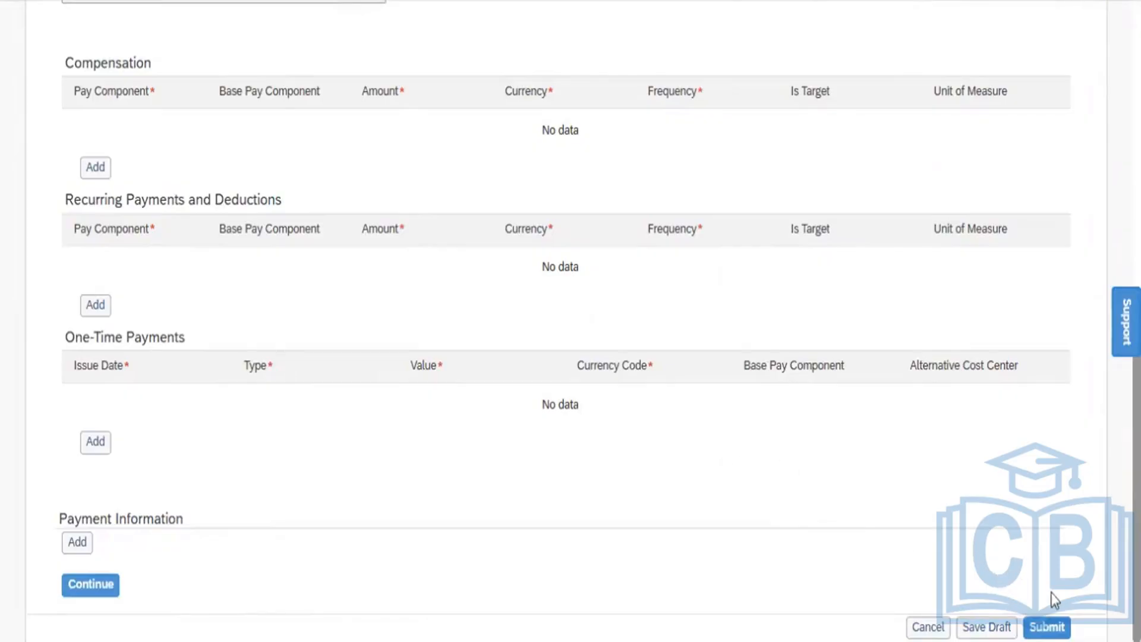
Submit the new employee's hire, confirmed with hire date 01/01/2020
{"action": "left_click", "coordinate": [1047, 627]}
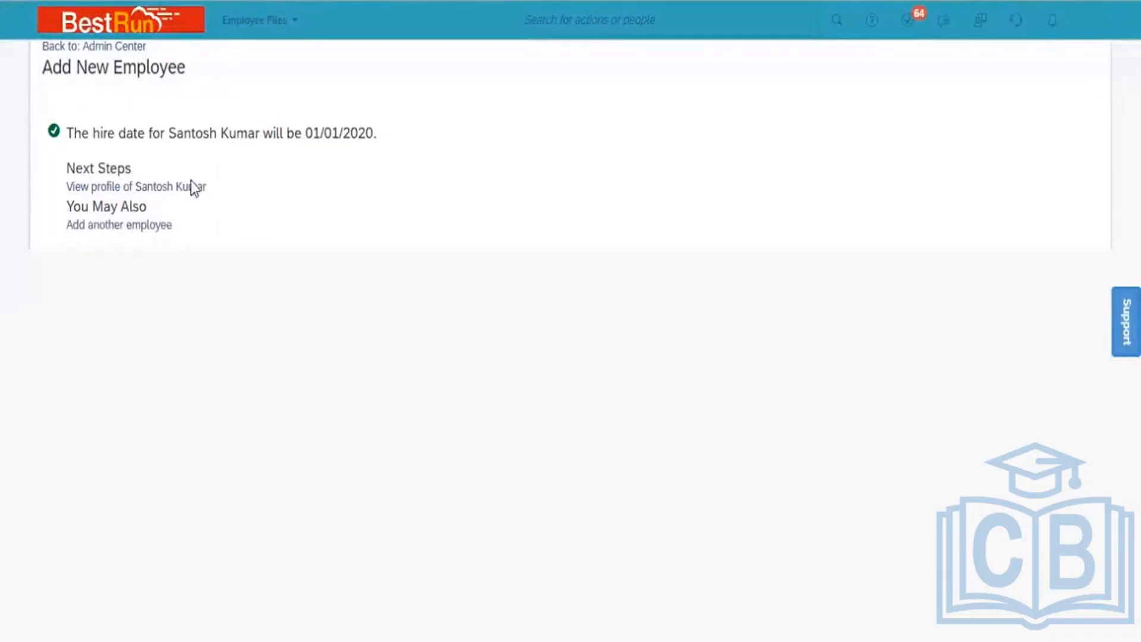
Open the new hire's profile and review the Personal Information and Employment records effective Jan 1, 2020
{"action": "left_click", "coordinate": [153, 188]}
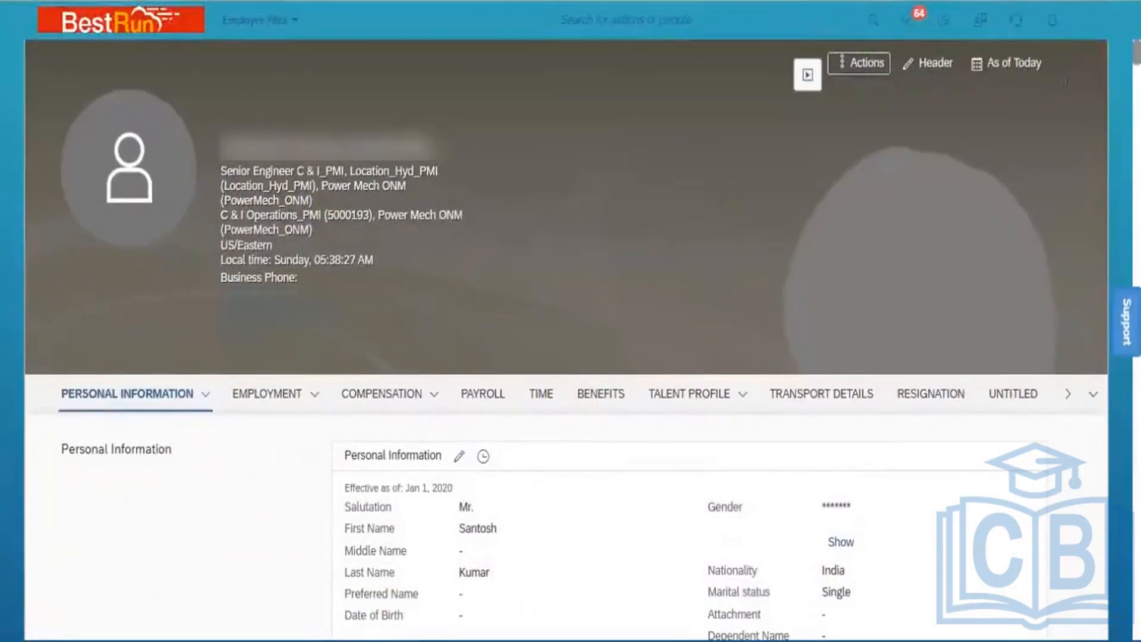
{"action": "scroll", "coordinate": [565, 339], "scroll_direction": "down", "scroll_amount": 5}
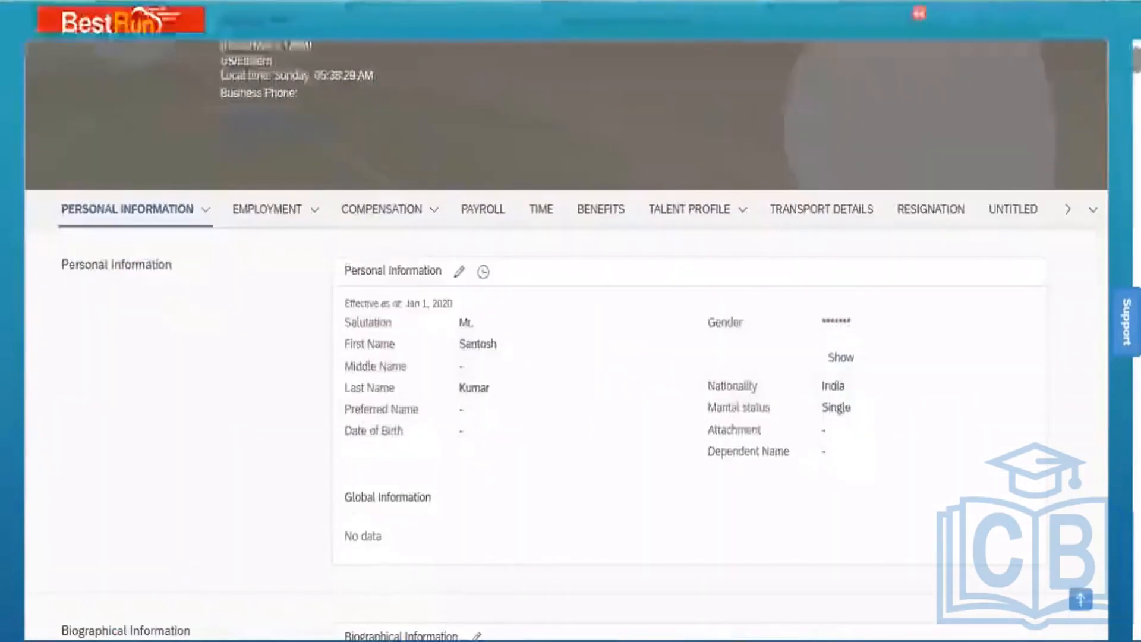
{"action": "scroll", "coordinate": [565, 357], "scroll_direction": "down", "scroll_amount": 5}
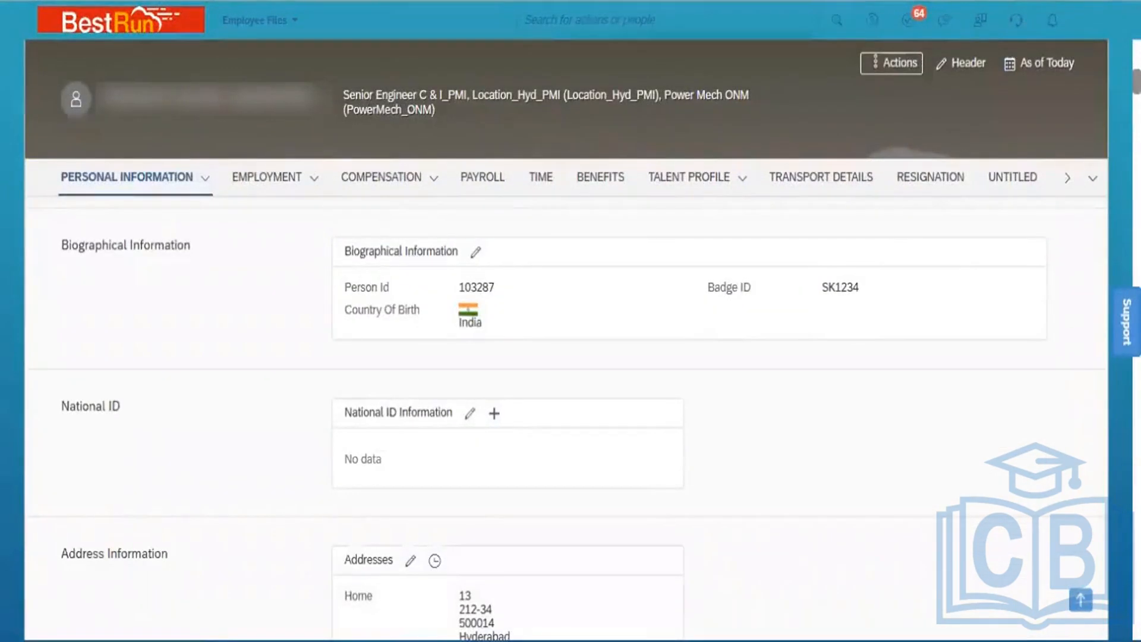
{"action": "scroll", "coordinate": [564, 416], "scroll_direction": "down", "scroll_amount": 3}
{"action": "scroll", "coordinate": [565, 417], "scroll_direction": "down", "scroll_amount": 4}
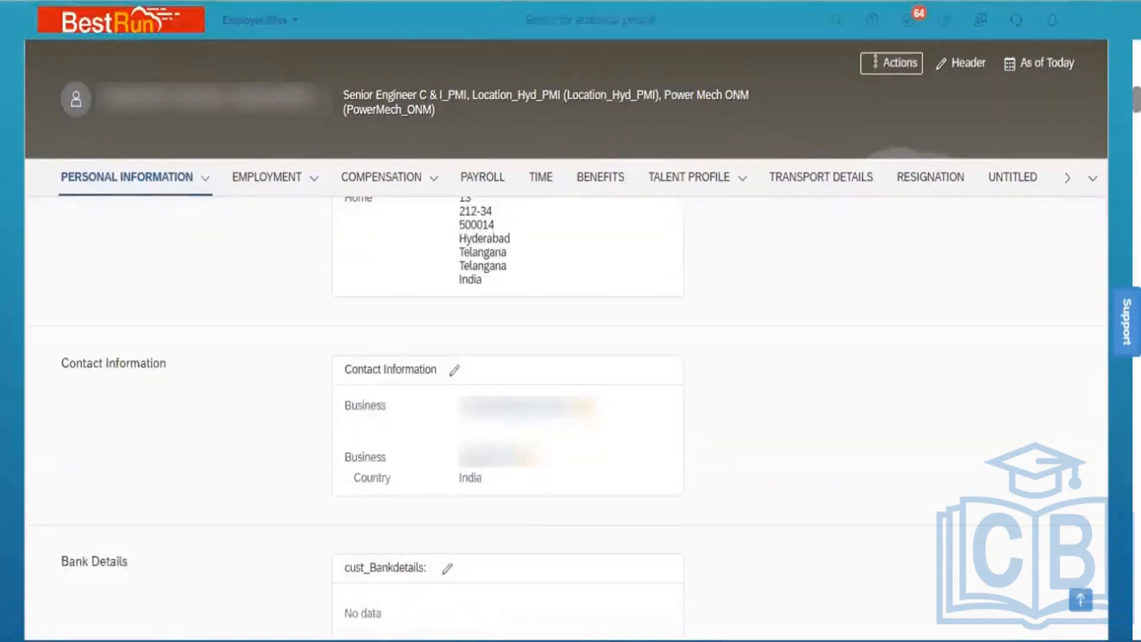
{"action": "scroll", "coordinate": [565, 416], "scroll_direction": "down", "scroll_amount": 2}
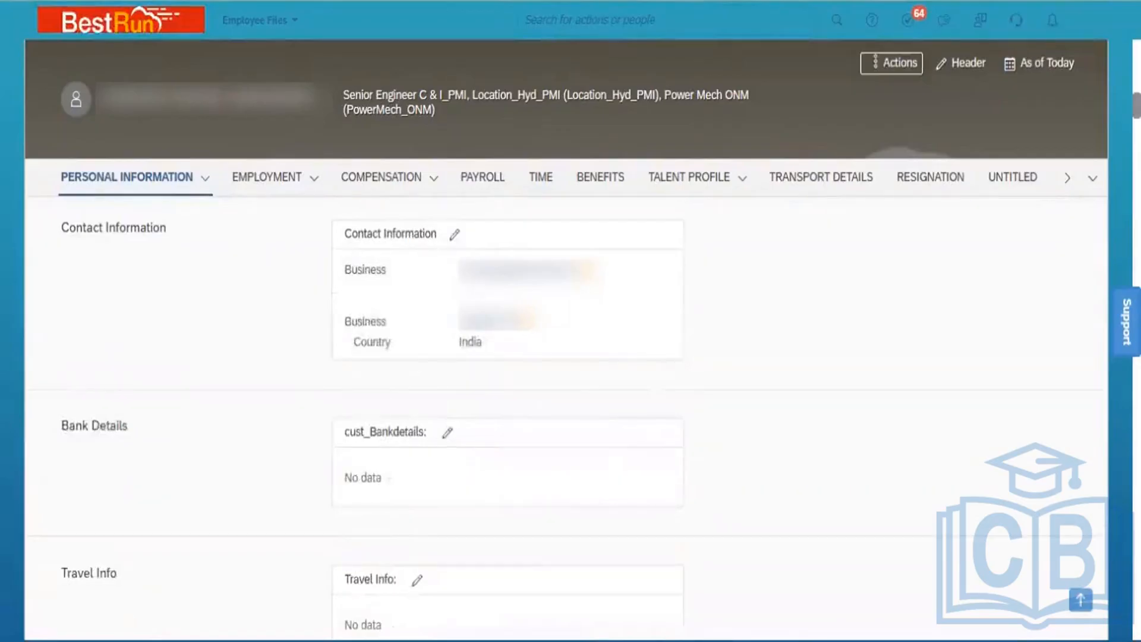
{"action": "scroll", "coordinate": [565, 417], "scroll_direction": "down", "scroll_amount": 2}
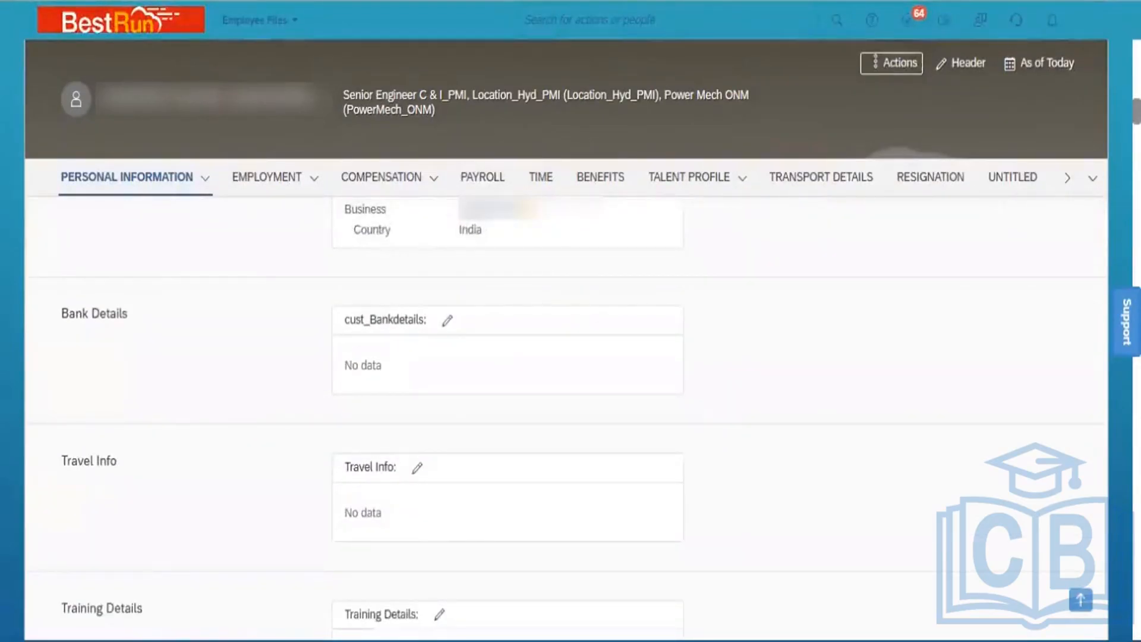
{"action": "scroll", "coordinate": [564, 416], "scroll_direction": "down", "scroll_amount": 3}
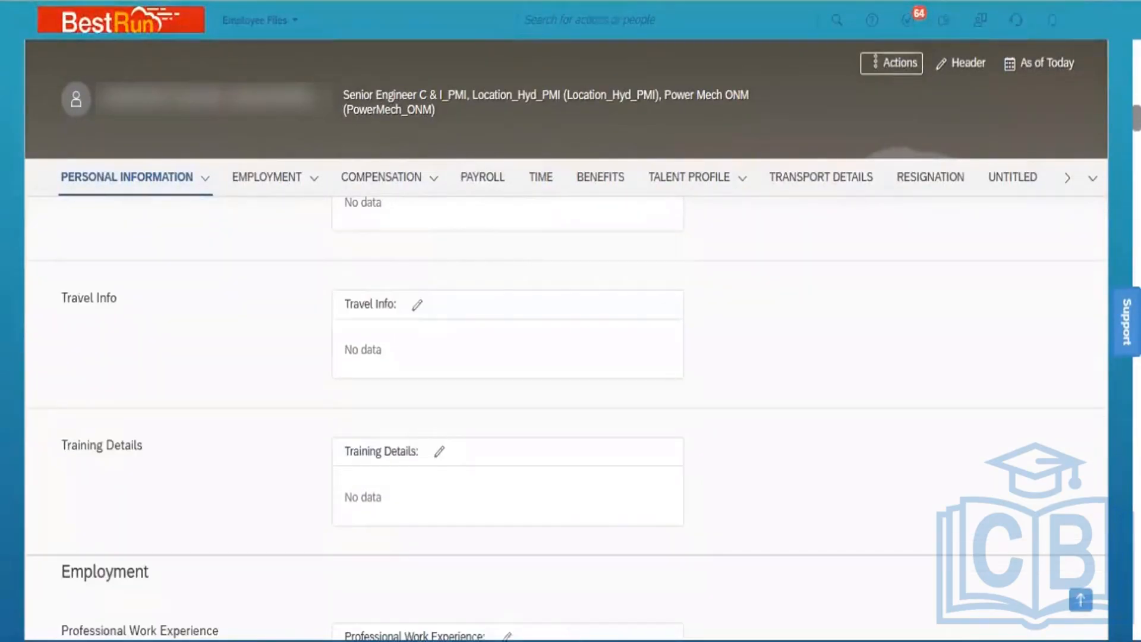
{"action": "scroll", "coordinate": [564, 416], "scroll_direction": "down", "scroll_amount": 8}
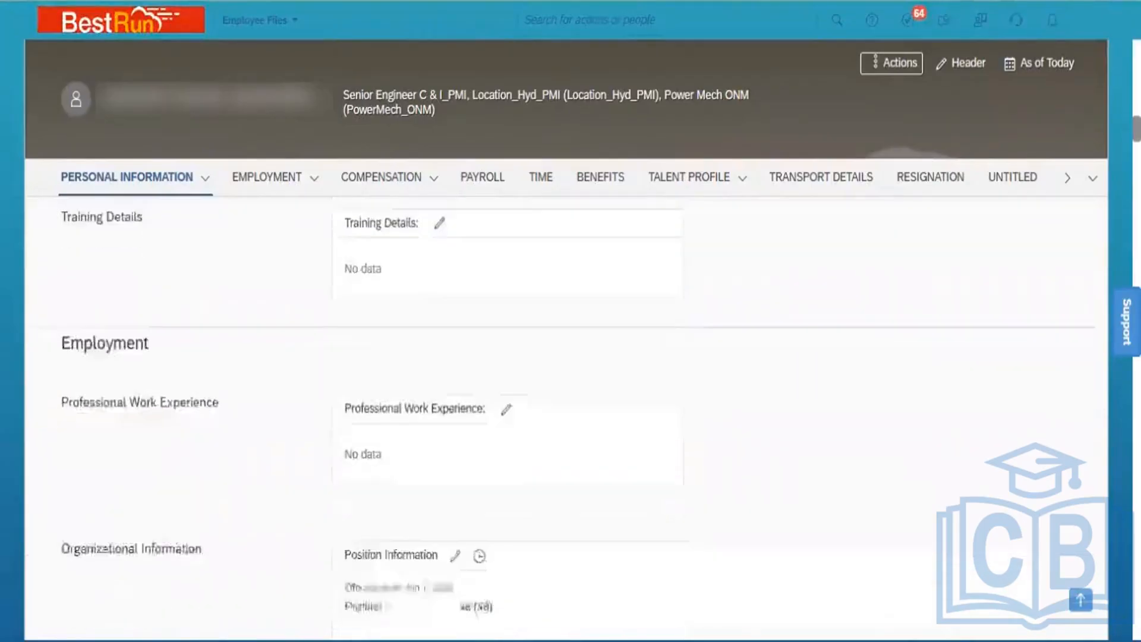
{"action": "scroll", "coordinate": [565, 416], "scroll_direction": "down", "scroll_amount": 8}
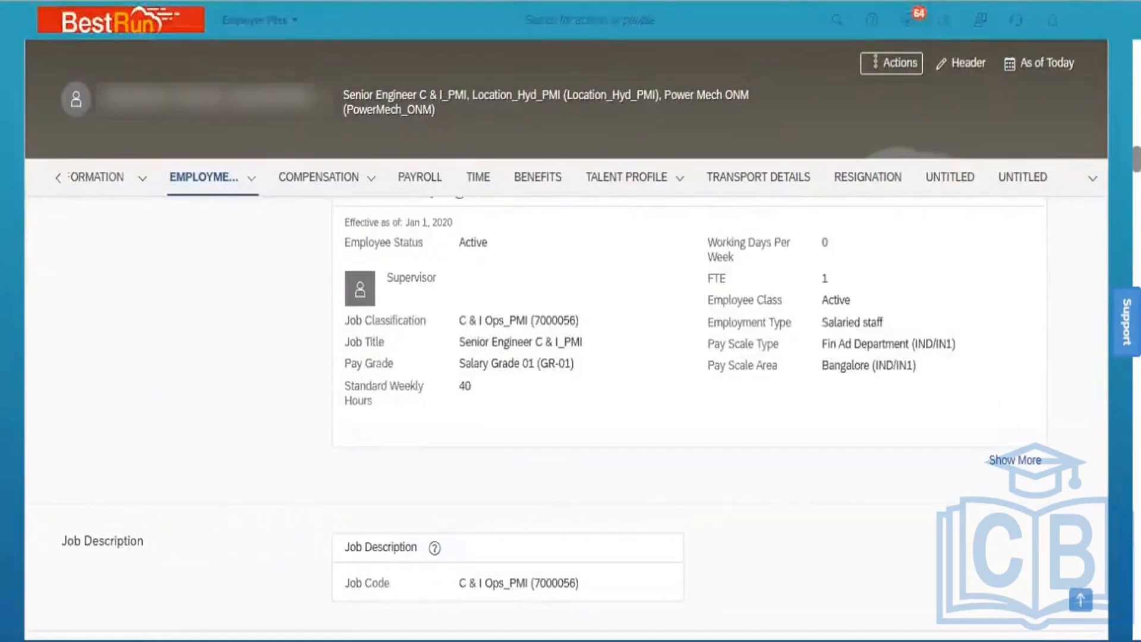
{"action": "scroll", "coordinate": [565, 416], "scroll_direction": "down", "scroll_amount": 2}
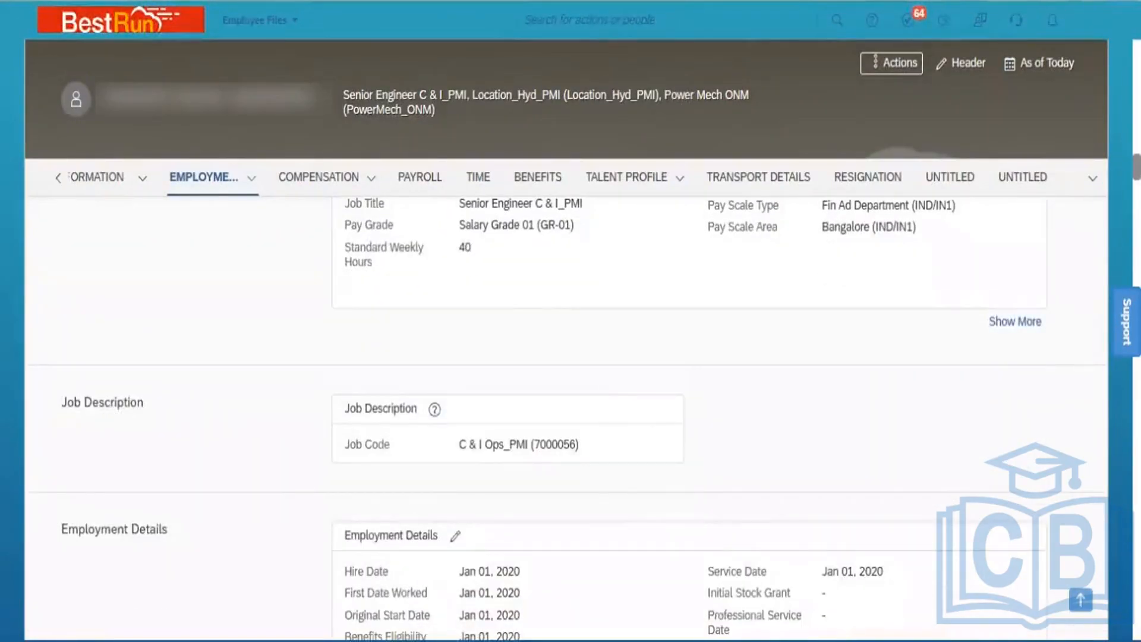
{"action": "scroll", "coordinate": [564, 416], "scroll_direction": "down", "scroll_amount": 3}
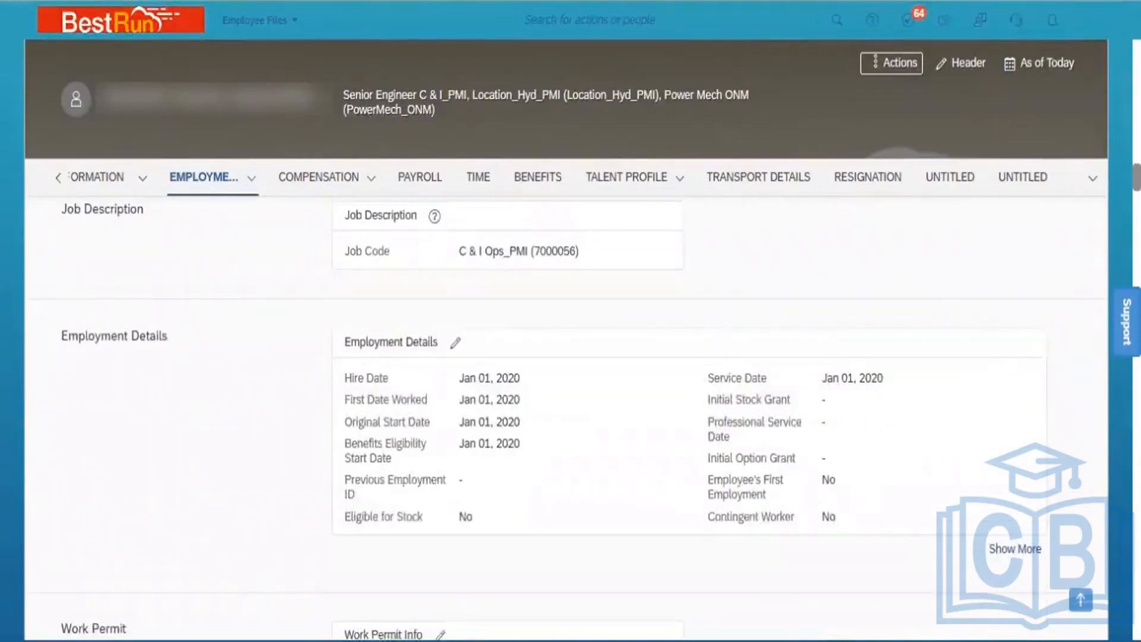
{"action": "scroll", "coordinate": [565, 416], "scroll_direction": "down", "scroll_amount": 6}
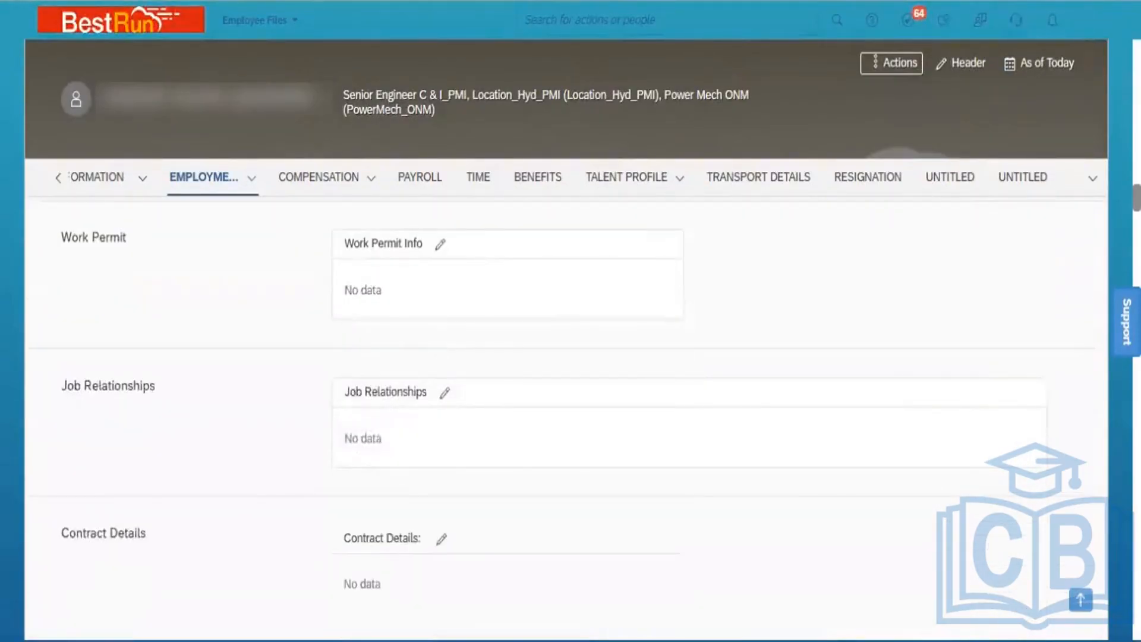
{"action": "scroll", "coordinate": [565, 416], "scroll_direction": "down", "scroll_amount": 5}
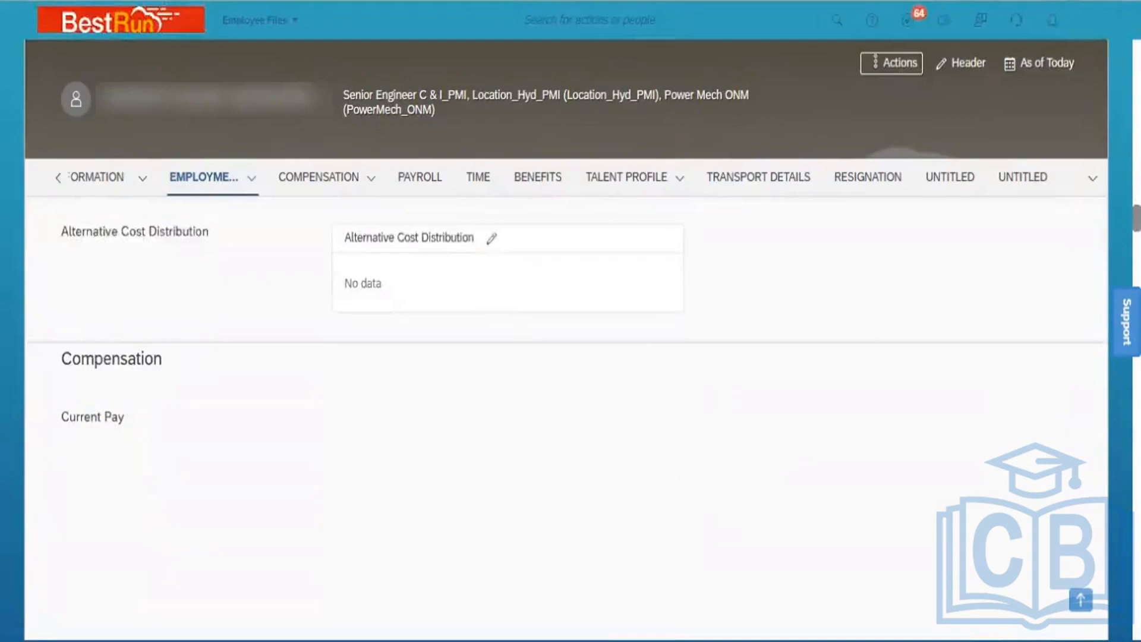
{"action": "scroll", "coordinate": [565, 416], "scroll_direction": "up", "scroll_amount": 15}
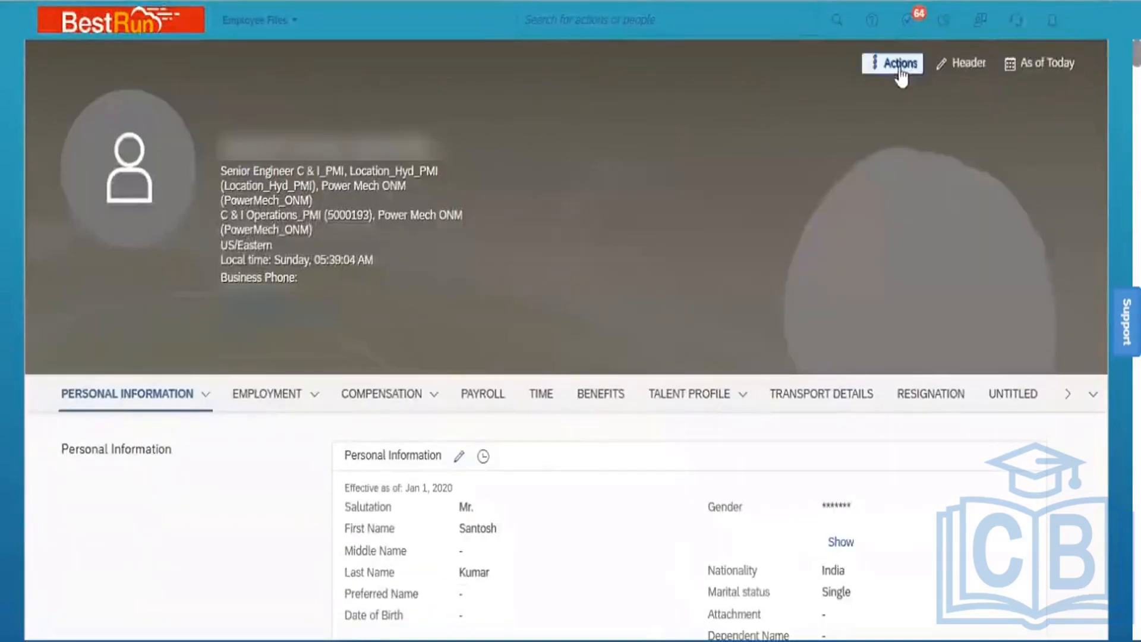
Browse the employee's Actions menu and Talent Profile sections without choosing anything
{"action": "left_click", "coordinate": [900, 65]}
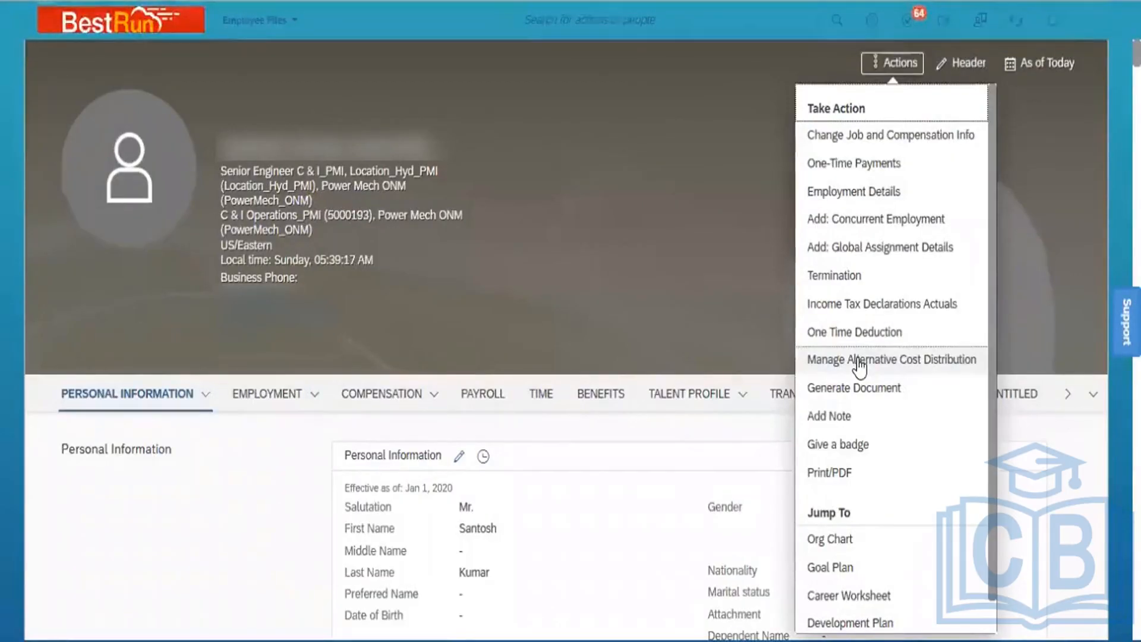
{"action": "left_click", "coordinate": [741, 440]}
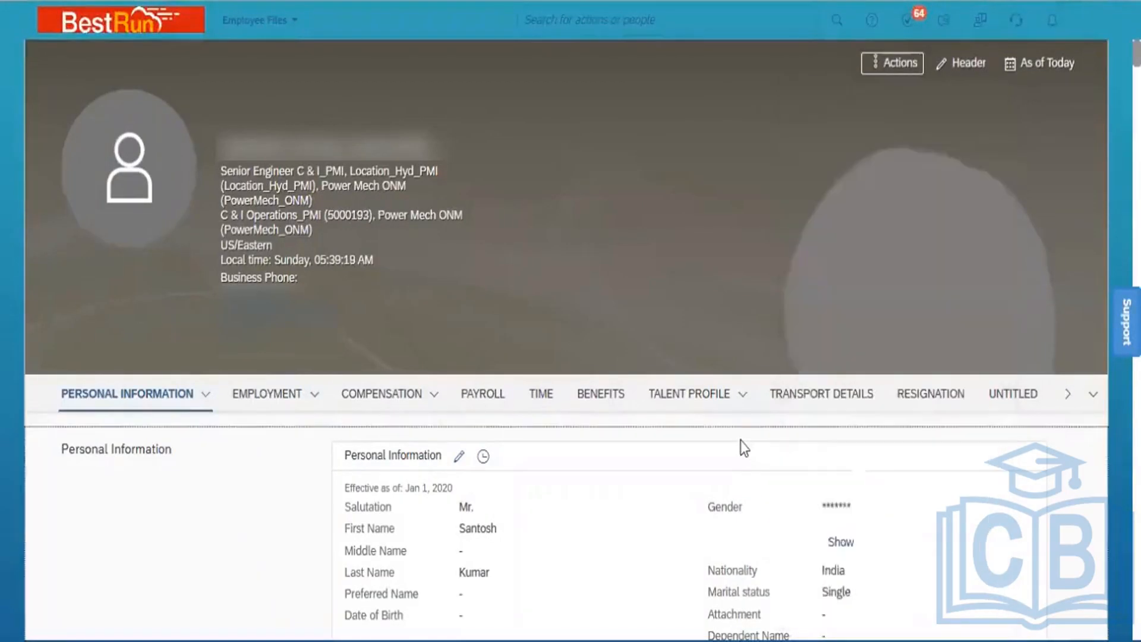
{"action": "left_click", "coordinate": [732, 396]}
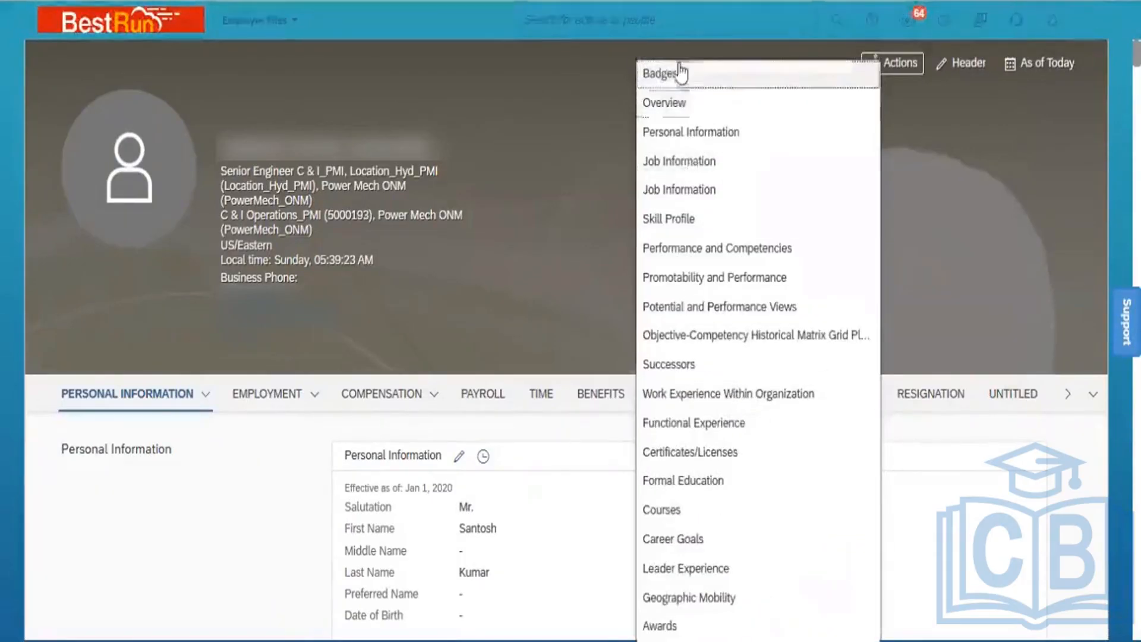
{"action": "left_click", "coordinate": [579, 440]}
Jump from the Actions menu to the new hire's Org Chart, showing no manager above
{"action": "left_click", "coordinate": [898, 66]}
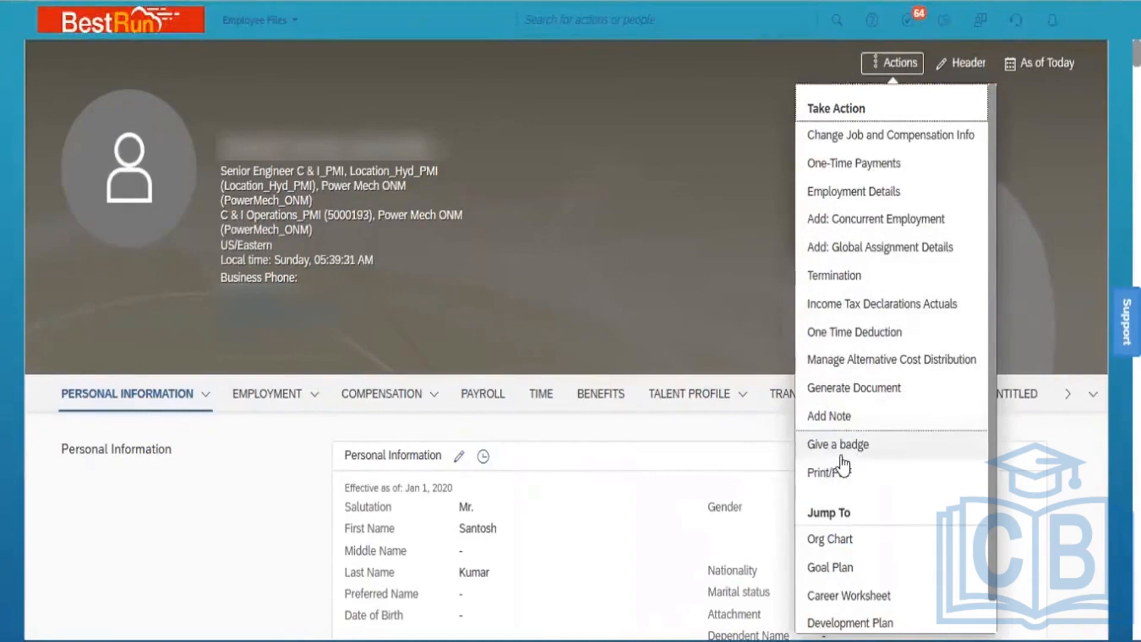
{"action": "left_click", "coordinate": [719, 441]}
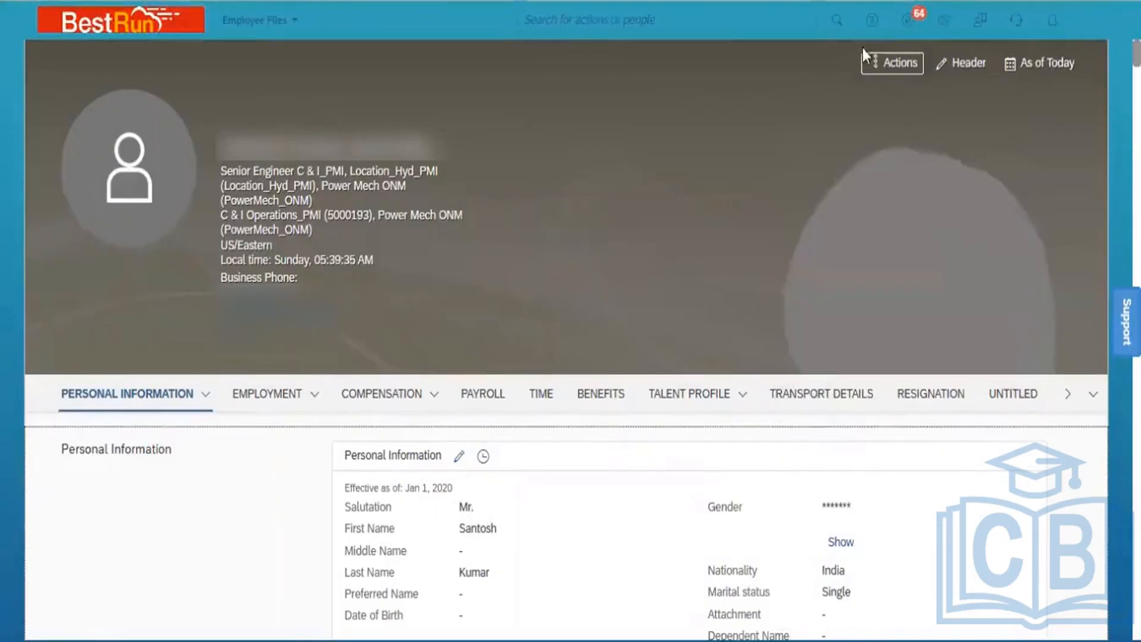
{"action": "left_click", "coordinate": [895, 64]}
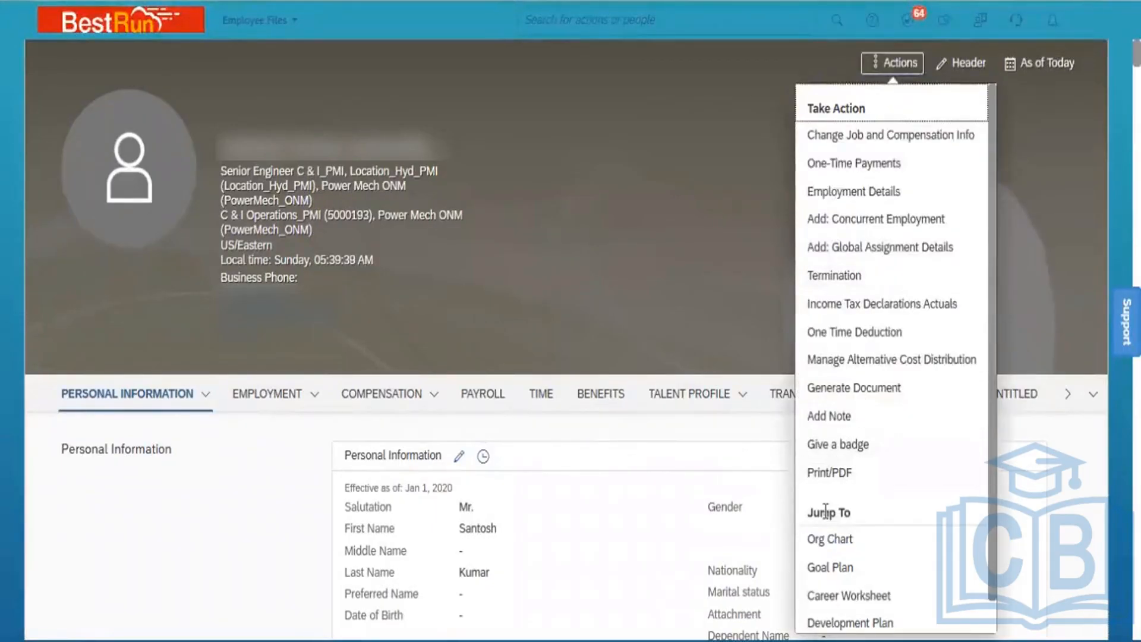
{"action": "left_click", "coordinate": [842, 540]}
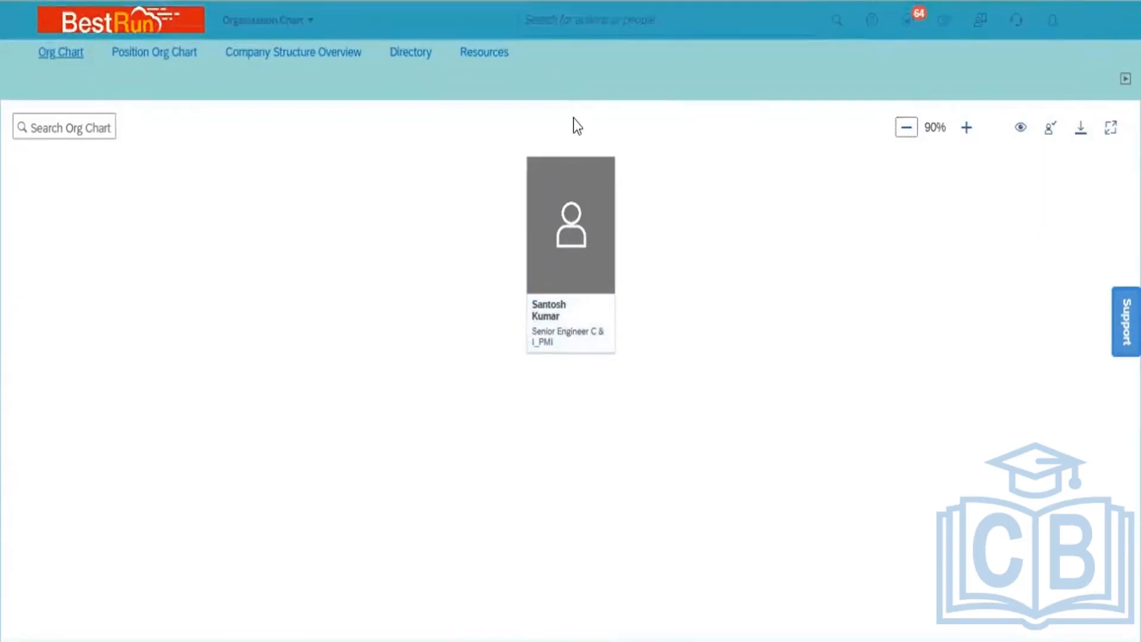
Search for the SVP Operations & Maintenance by name and open their profile
{"action": "left_click", "coordinate": [602, 28]}
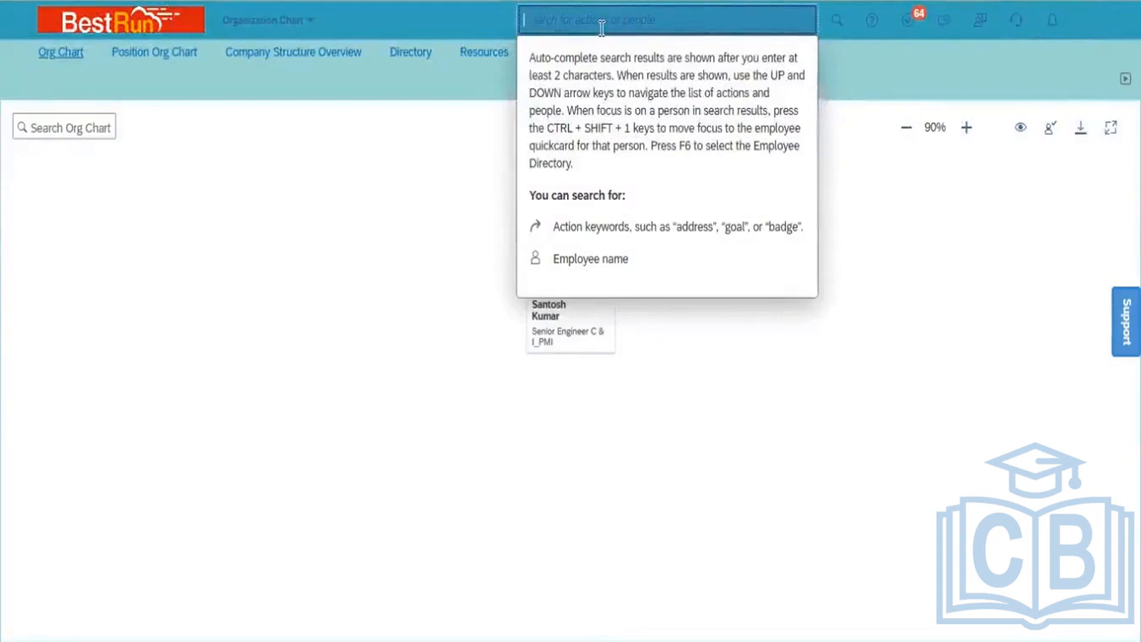
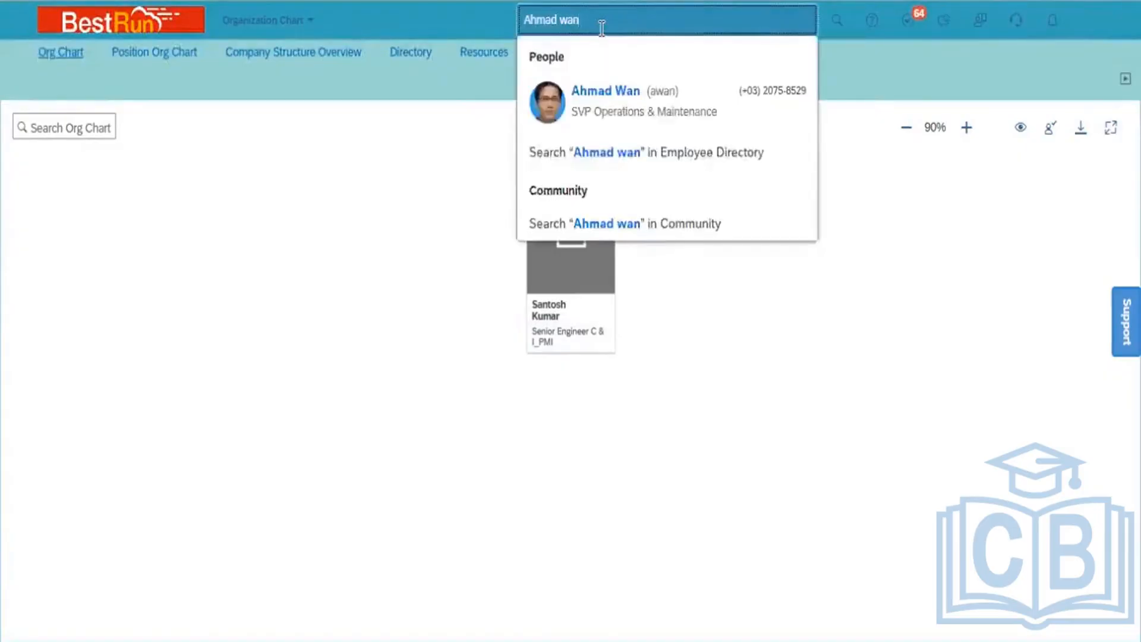
{"action": "left_click", "coordinate": [638, 115]}
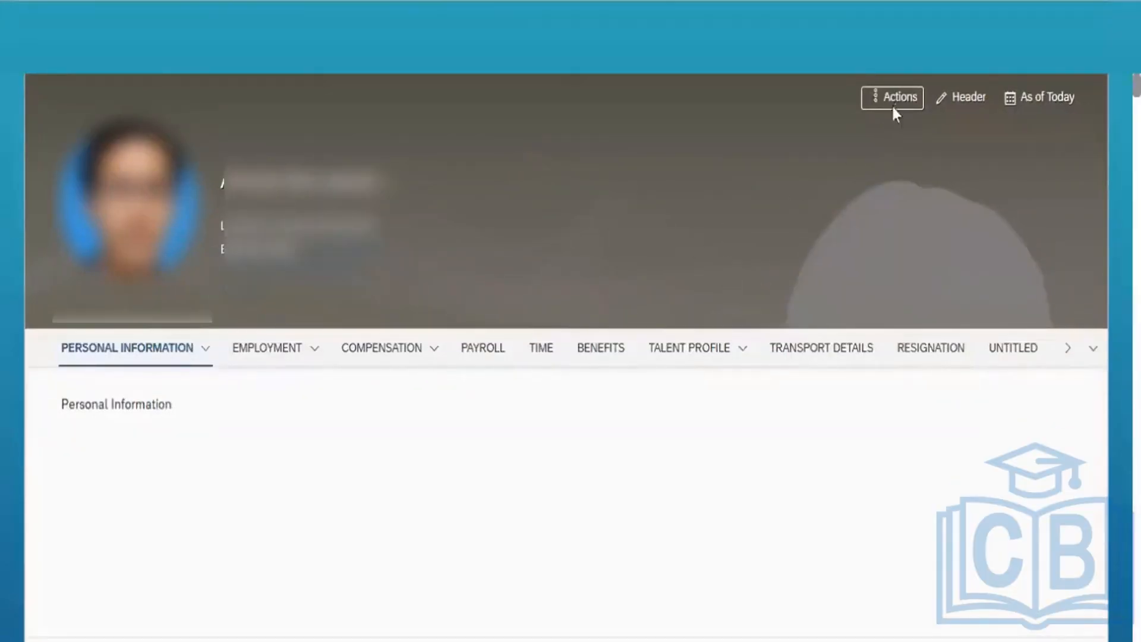
Open the SVP's Org Chart showing their five direct reports
{"action": "left_click", "coordinate": [902, 98]}
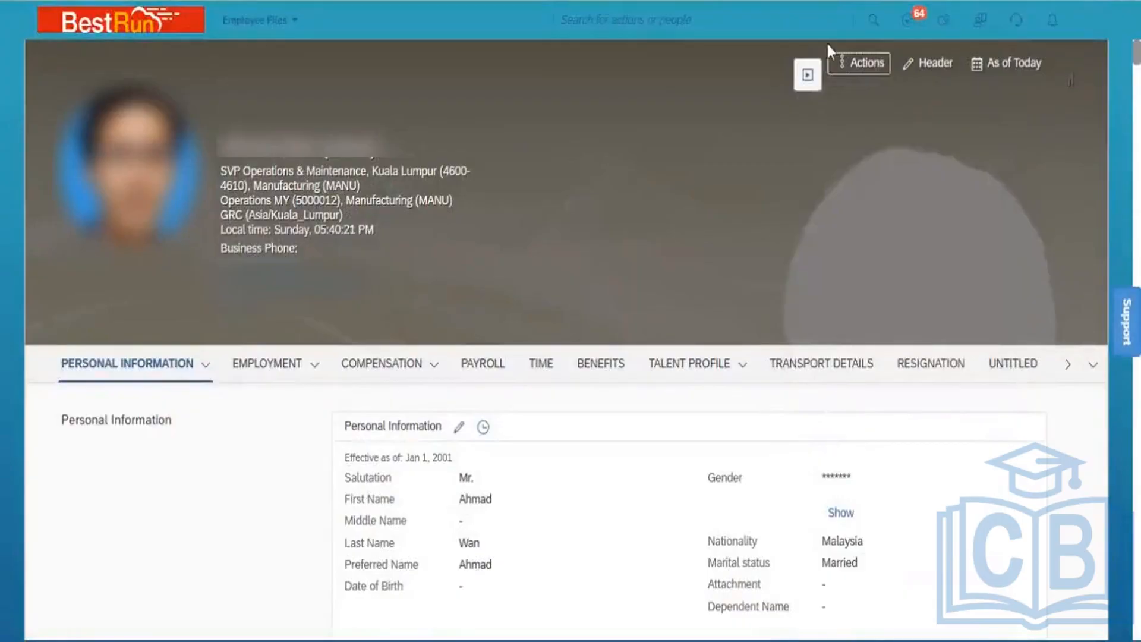
{"action": "left_click", "coordinate": [862, 65]}
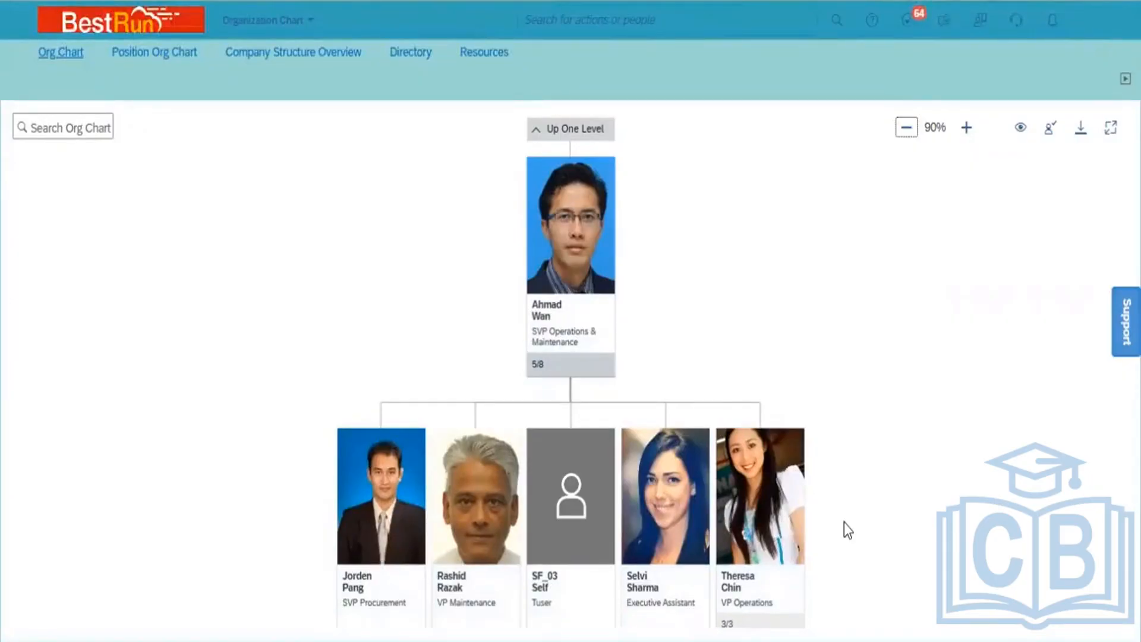
Move the Org Chart up one level to the President SEA and reposition the view
{"action": "left_click", "coordinate": [573, 131]}
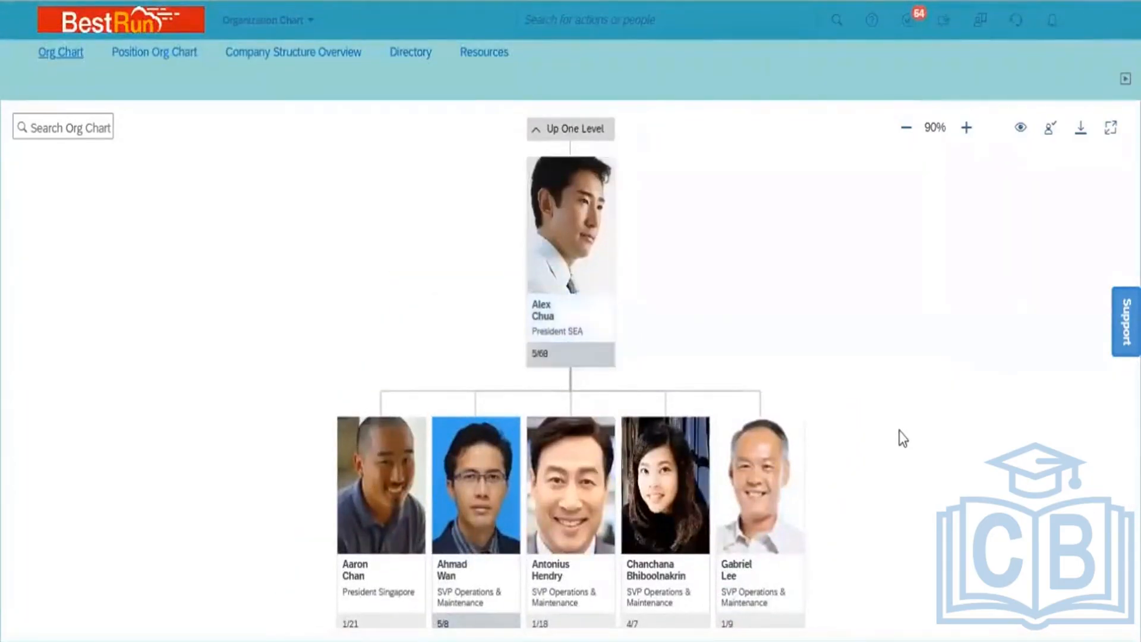
{"action": "mouse_move", "coordinate": [899, 436]}
{"action": "left_mouse_down"}
{"action": "mouse_move", "coordinate": [958, 157]}
{"action": "mouse_move", "coordinate": [878, 463]}
{"action": "mouse_move", "coordinate": [884, 430]}
{"action": "left_mouse_up"}
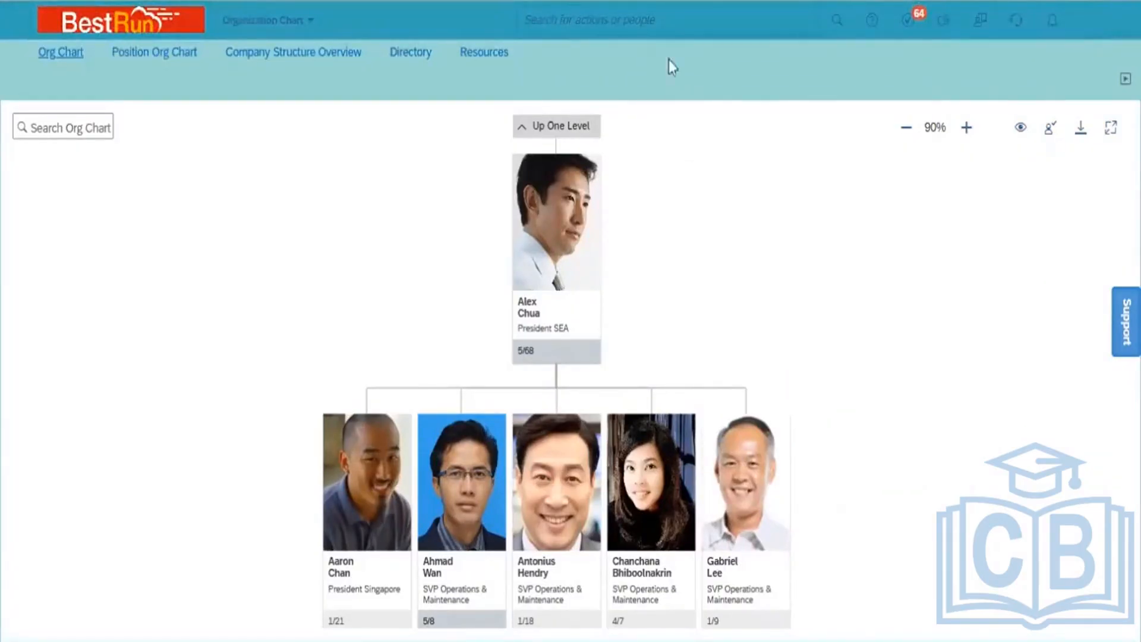
Search for the new hire, open their profile and start Change Job and Compensation Info
{"action": "left_click", "coordinate": [567, 18]}
{"action": "type", "text": "s"}
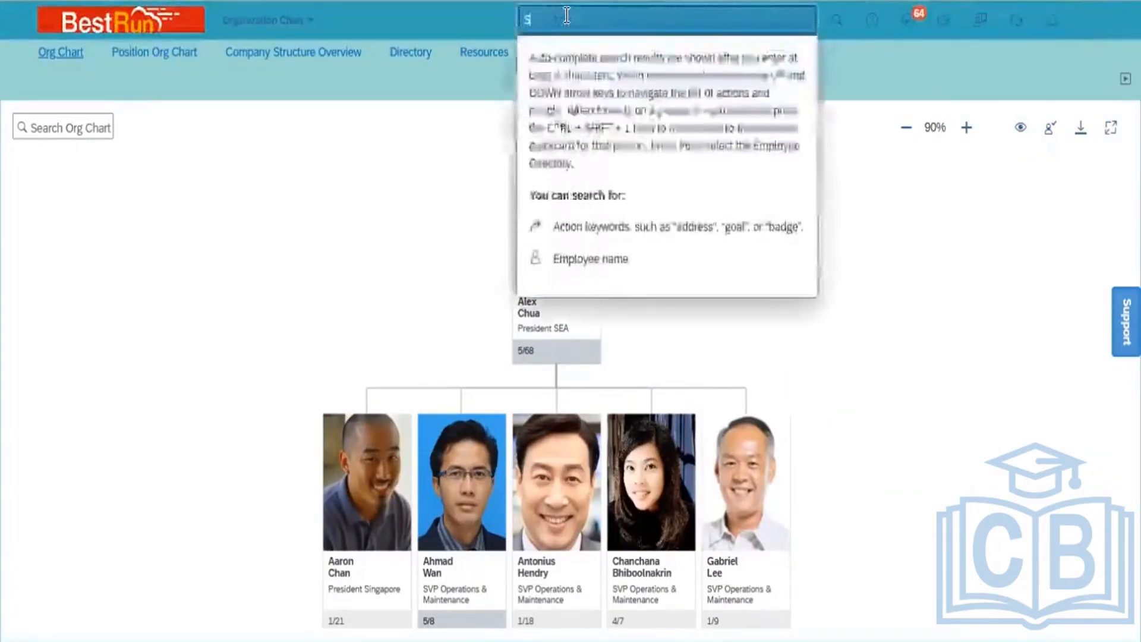
{"action": "type", "text": "antosh"}
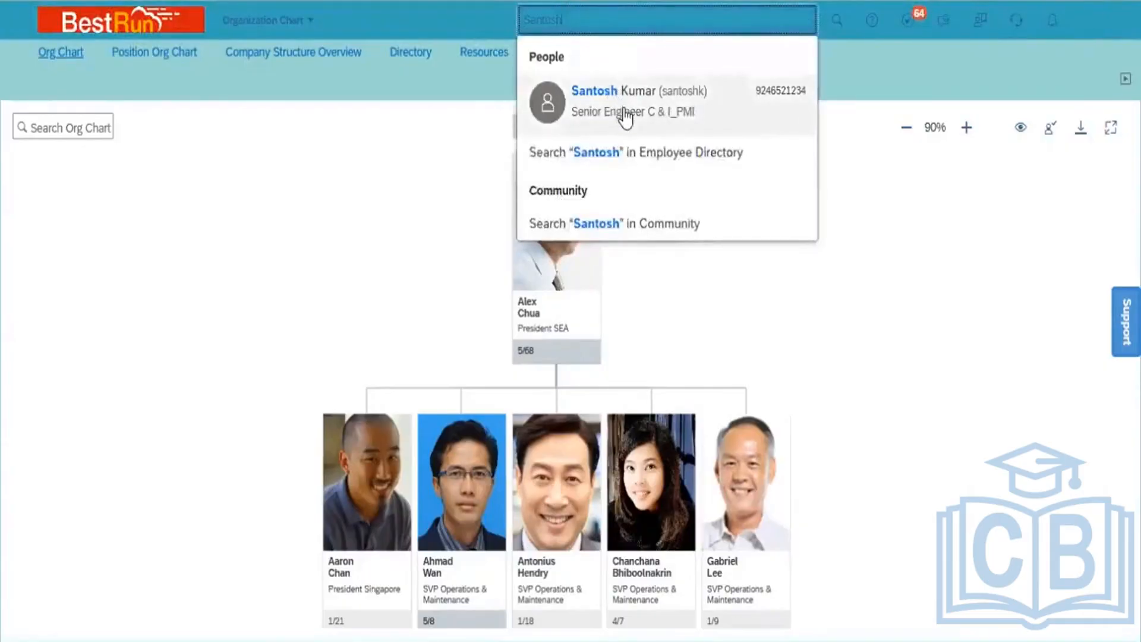
{"action": "mouse_move", "coordinate": [625, 117]}
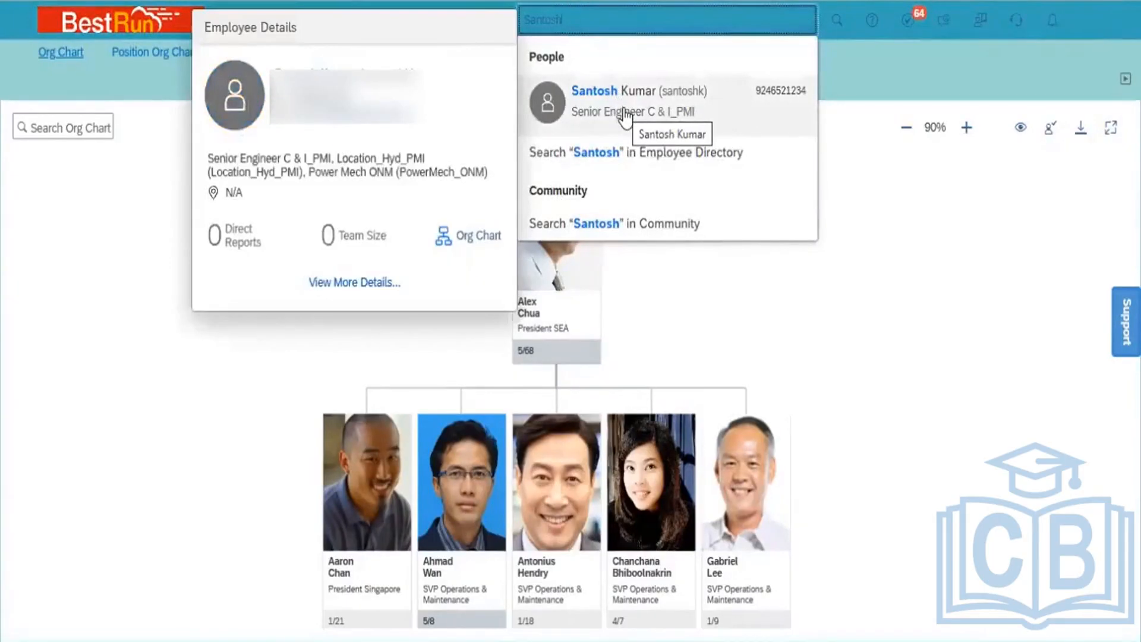
{"action": "left_click", "coordinate": [624, 115]}
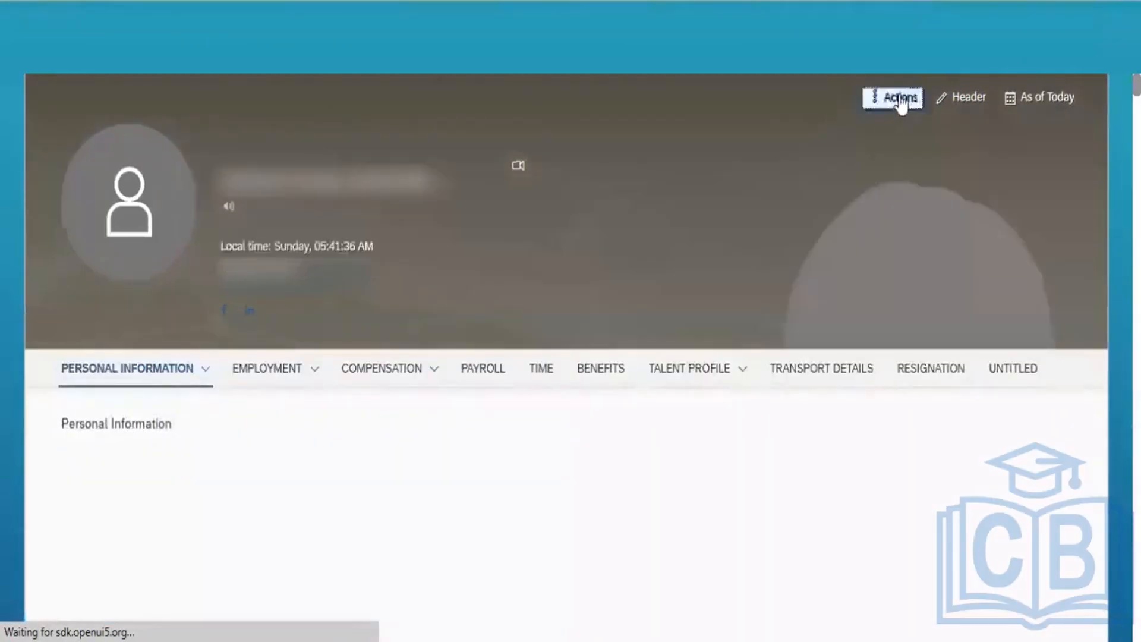
{"action": "left_click", "coordinate": [899, 98]}
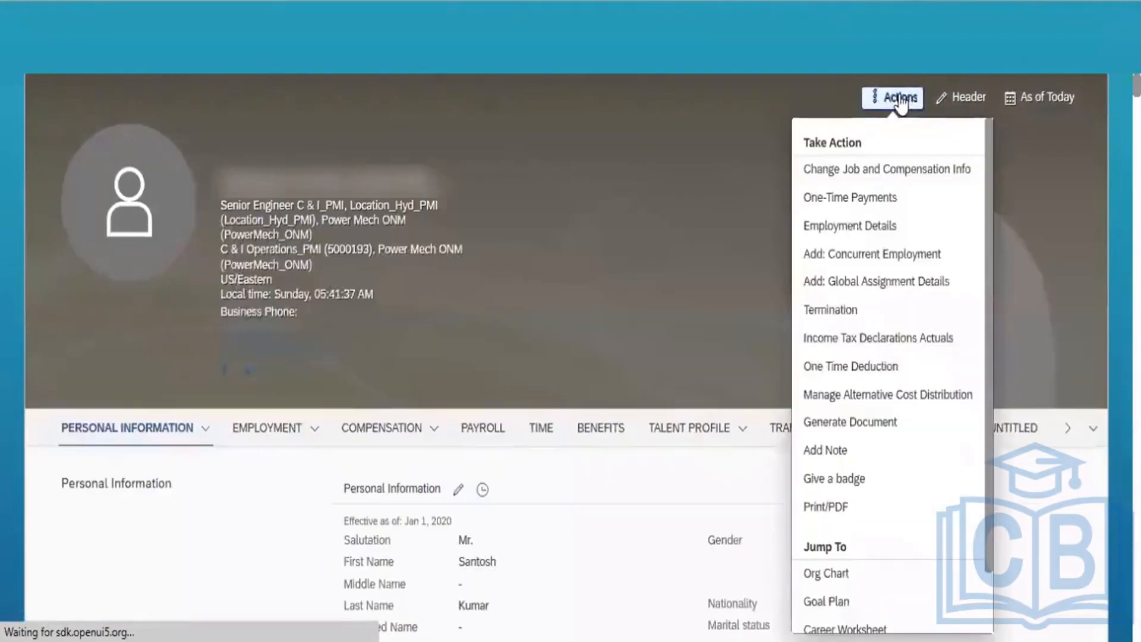
{"action": "left_click", "coordinate": [859, 172]}
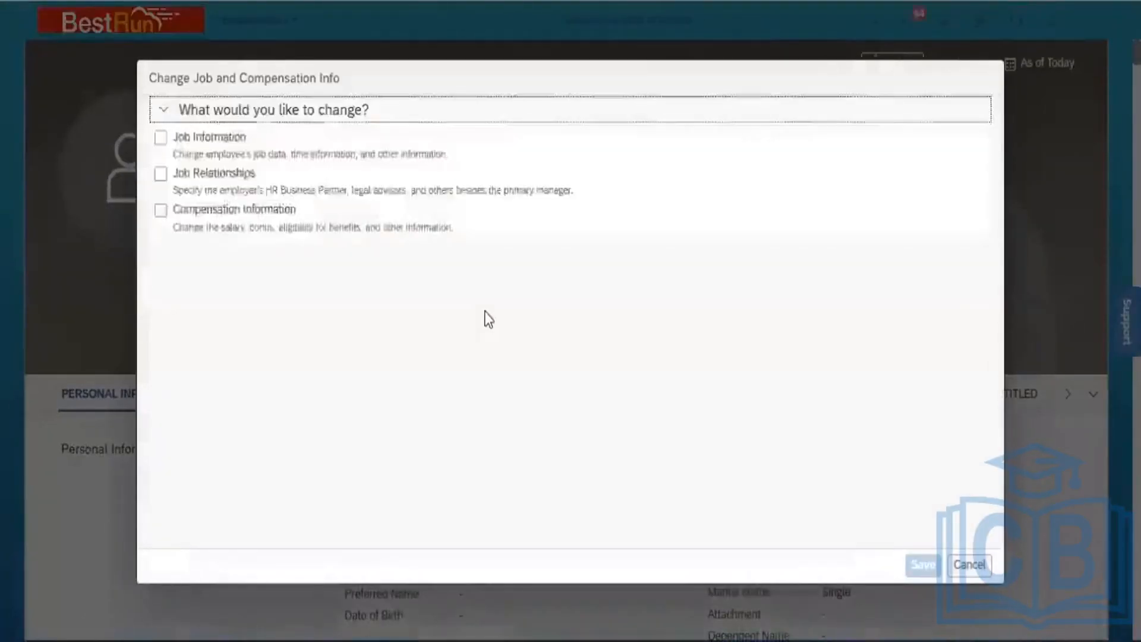
Select Job Information with effective date Jan 01, 2023 and scroll to its fields
{"action": "left_click", "coordinate": [159, 141]}
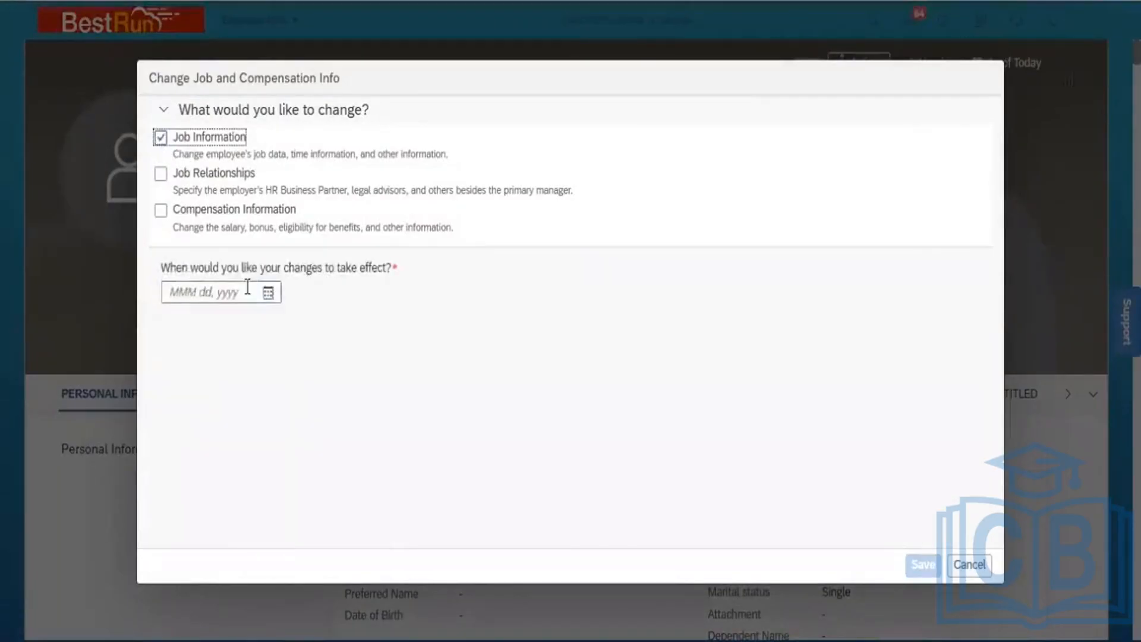
{"action": "left_click", "coordinate": [269, 293]}
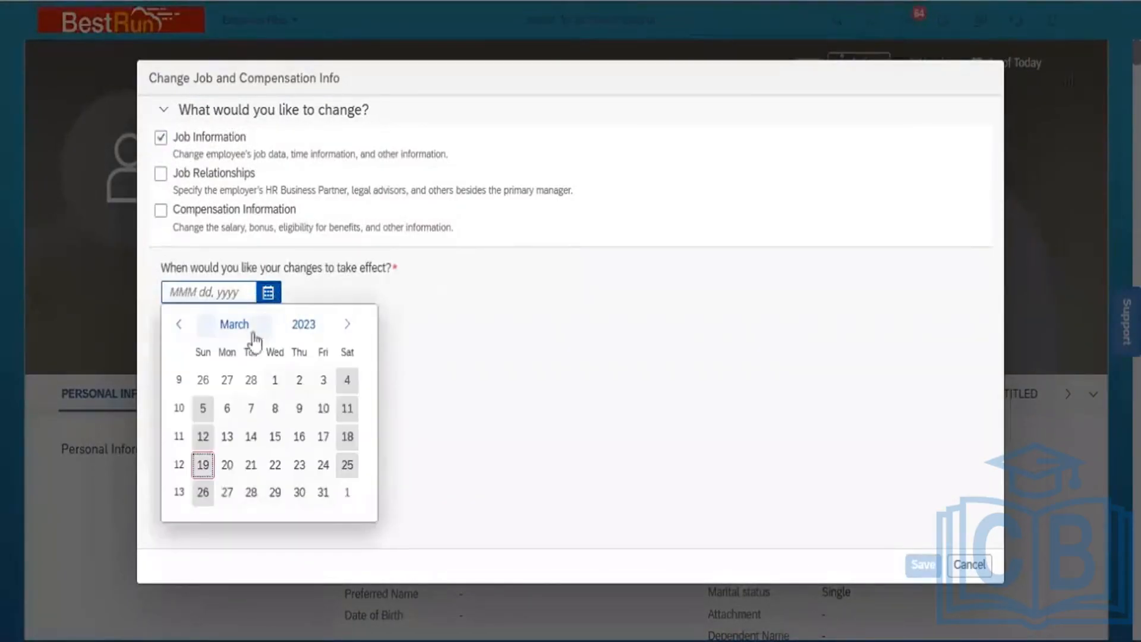
{"action": "left_click", "coordinate": [235, 325]}
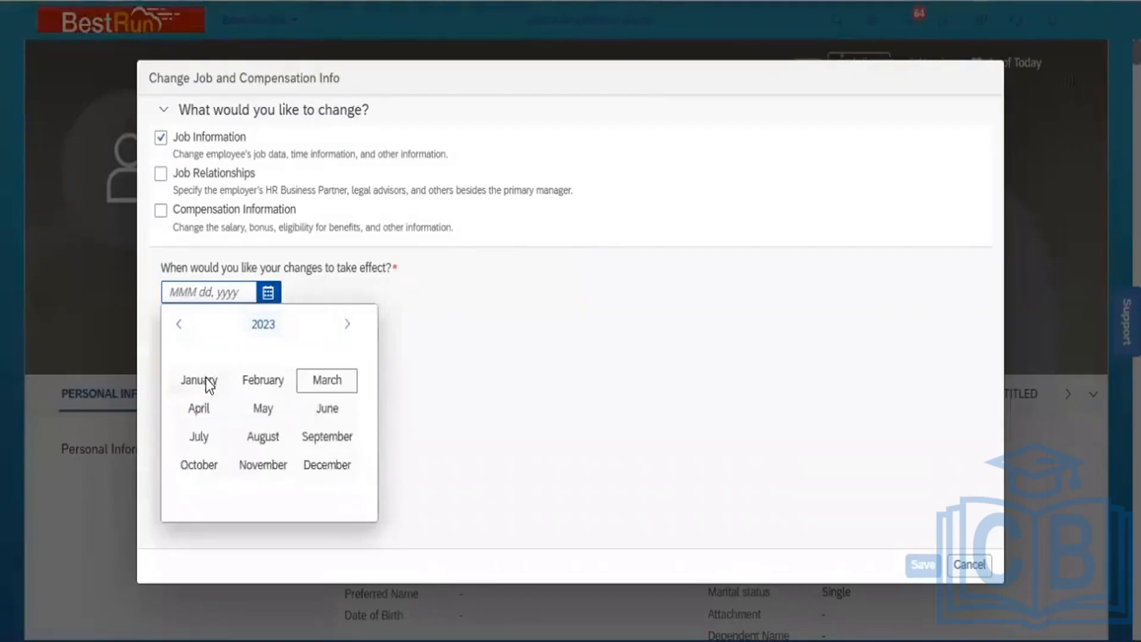
{"action": "left_click", "coordinate": [175, 387]}
{"action": "left_click", "coordinate": [209, 385]}
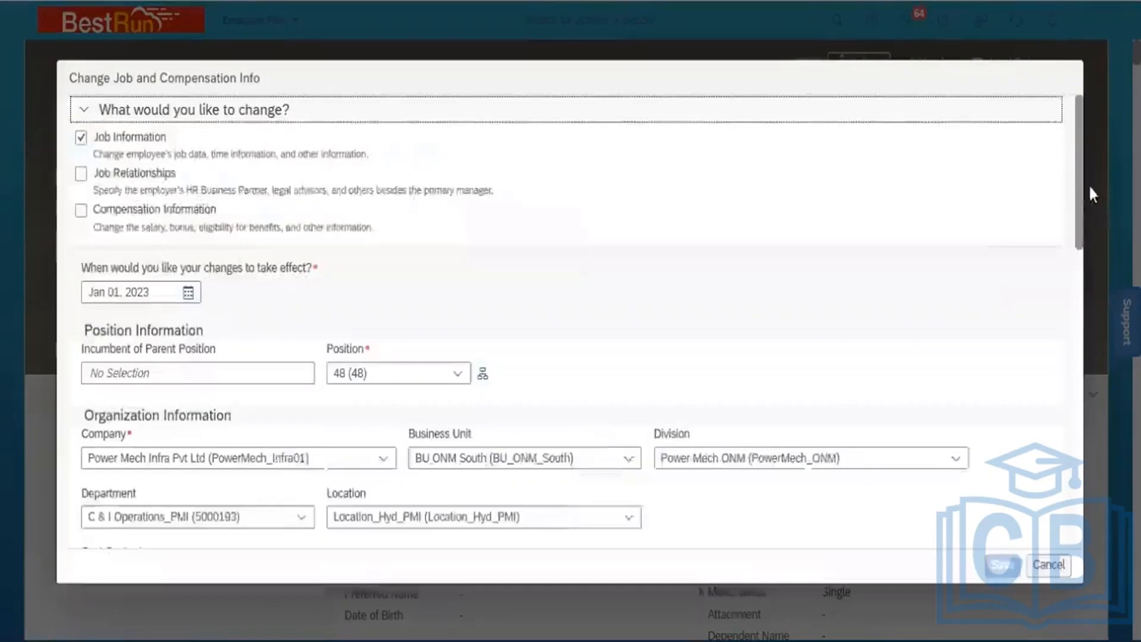
{"action": "left_click_drag", "start_coordinate": [1082, 185], "coordinate": [1075, 319]}
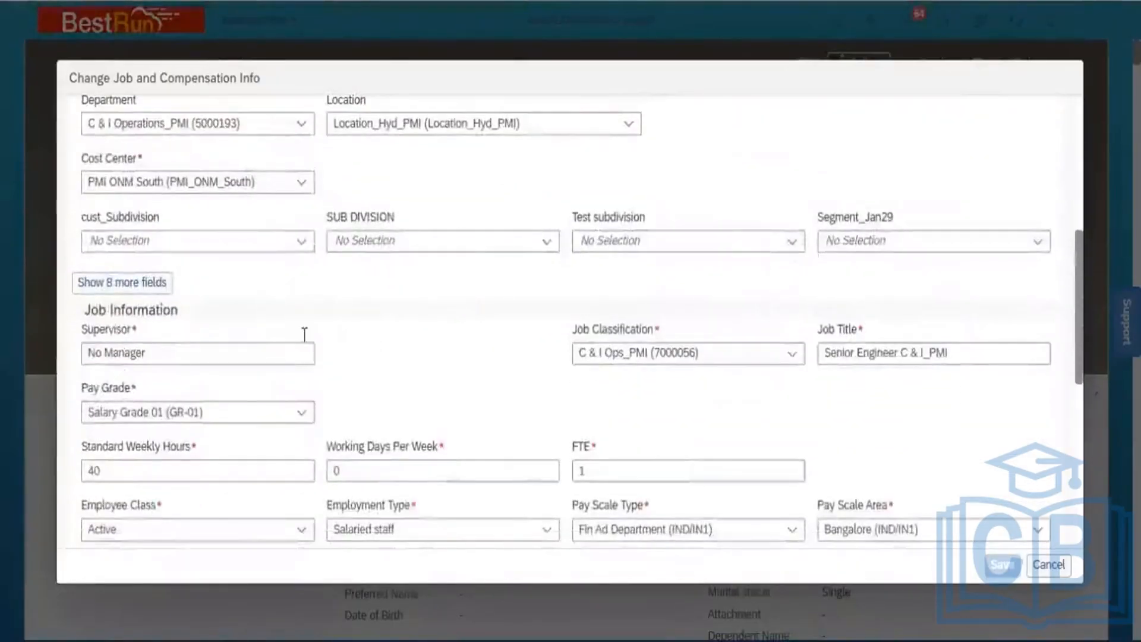
Replace the No Manager supervisor with the SVP Operations & Maintenance
{"action": "left_click", "coordinate": [159, 352]}
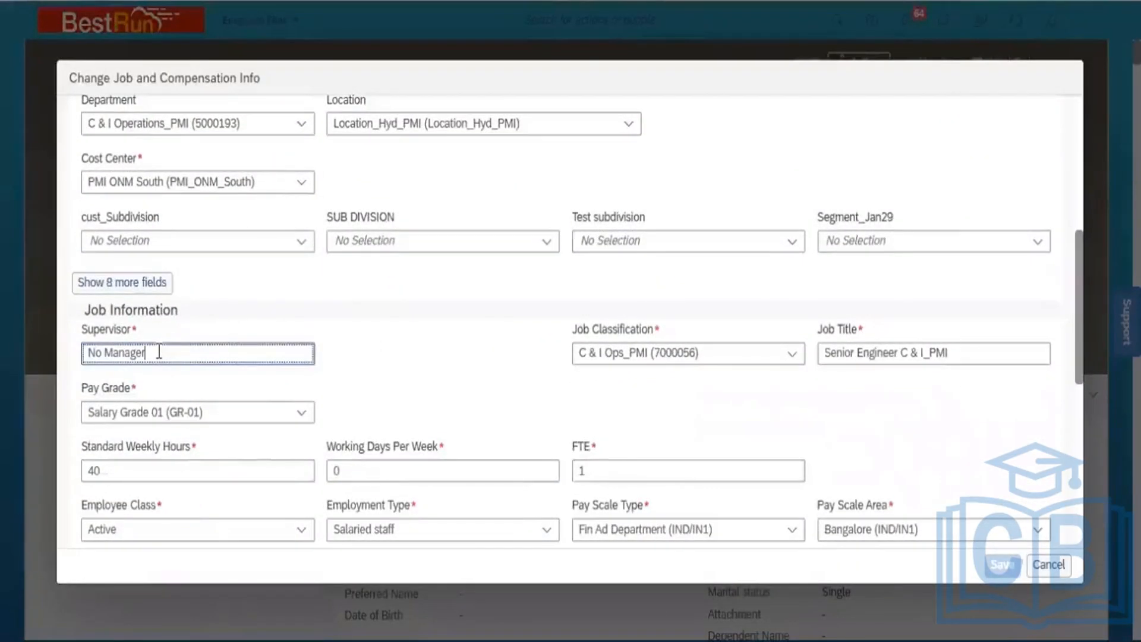
{"action": "key", "text": "shift+Left"}
{"action": "key", "text": "shift+Left"}
{"action": "key", "text": "shift+Left"}
{"action": "key", "text": "shift+Left"}
{"action": "key", "text": "shift+Left"}
{"action": "key", "text": "shift+Left"}
{"action": "key", "text": "shift+Left"}
{"action": "key", "text": "shift+Left"}
{"action": "key", "text": "shift+Left"}
{"action": "key", "text": "shift+Left"}
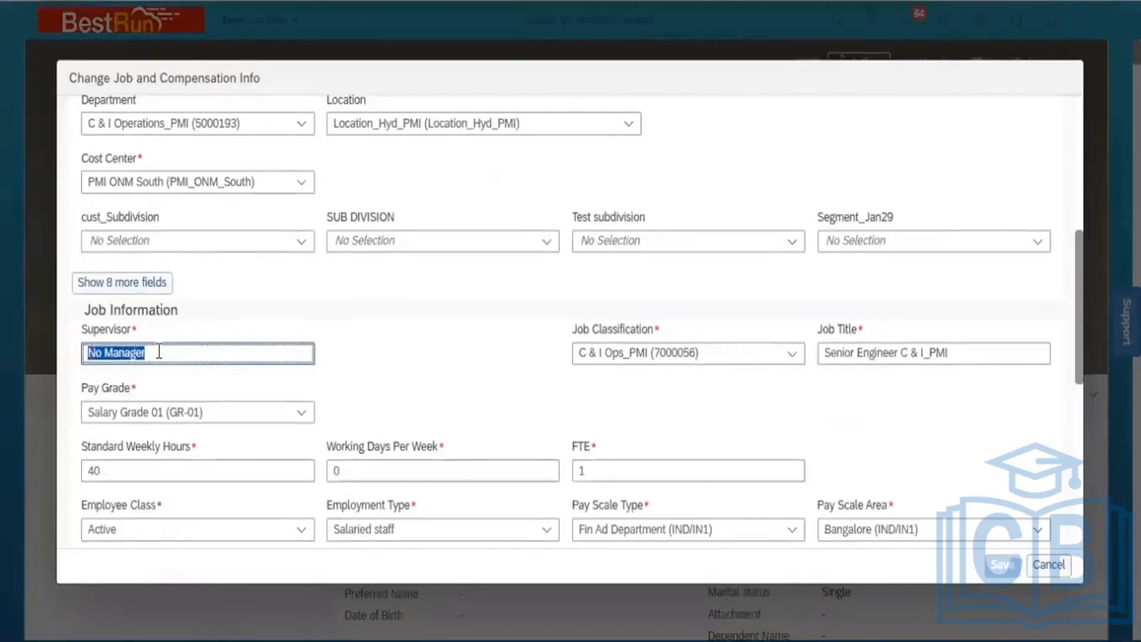
{"action": "type", "text": "Ahmad"}
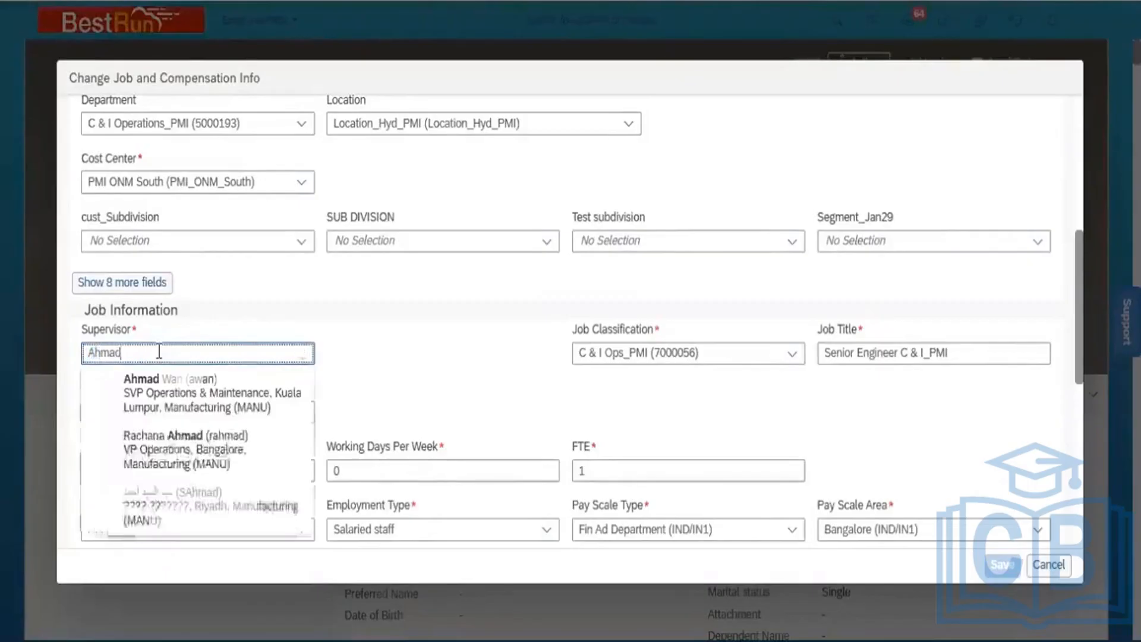
{"action": "left_click", "coordinate": [191, 396]}
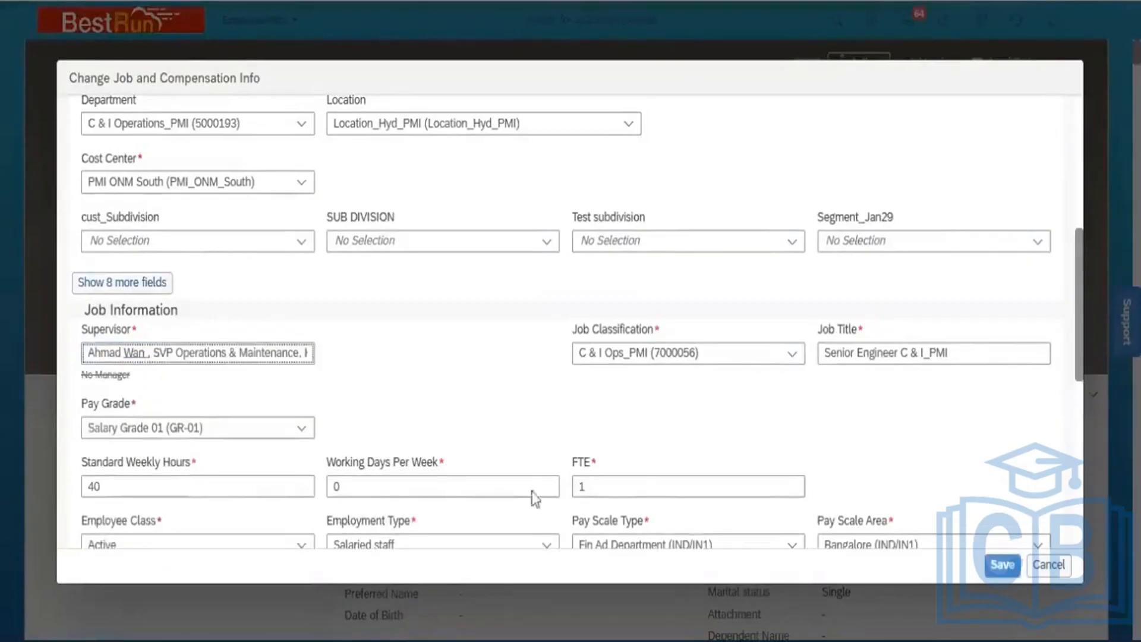
Save the change, close the EventReason error, and cancel the change
{"action": "left_click", "coordinate": [994, 565]}
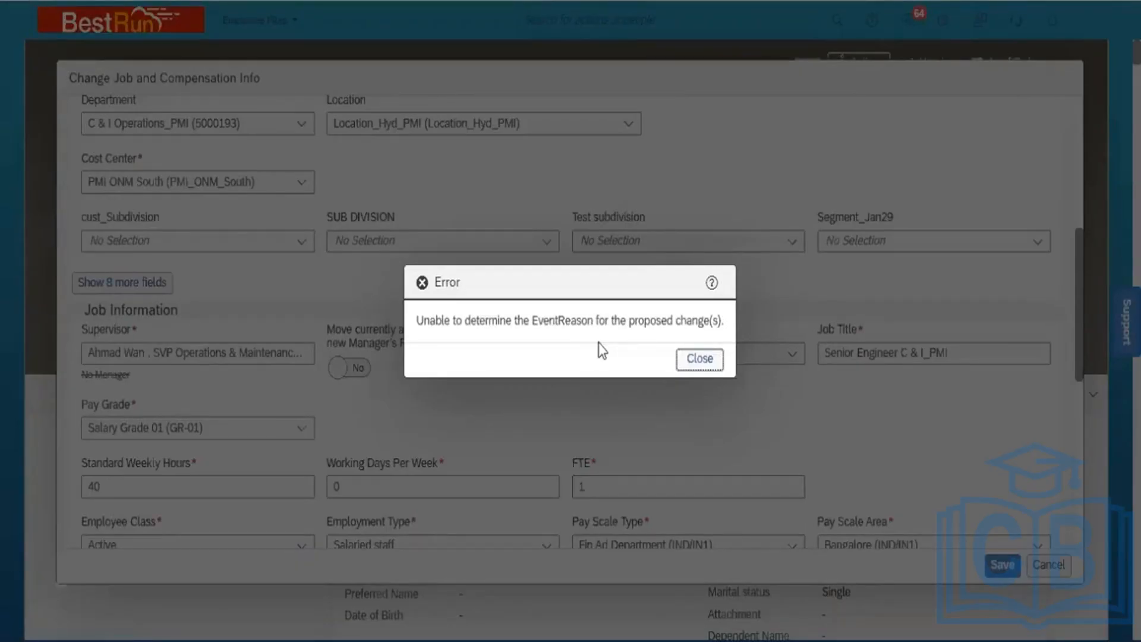
{"action": "left_click", "coordinate": [699, 360]}
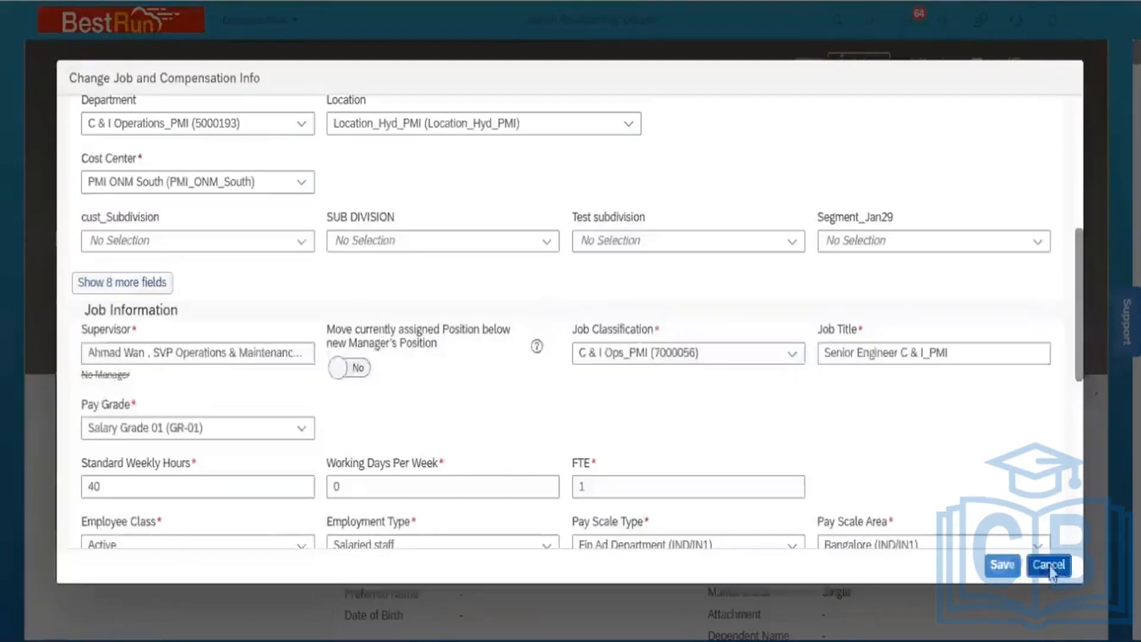
{"action": "left_click", "coordinate": [1048, 565]}
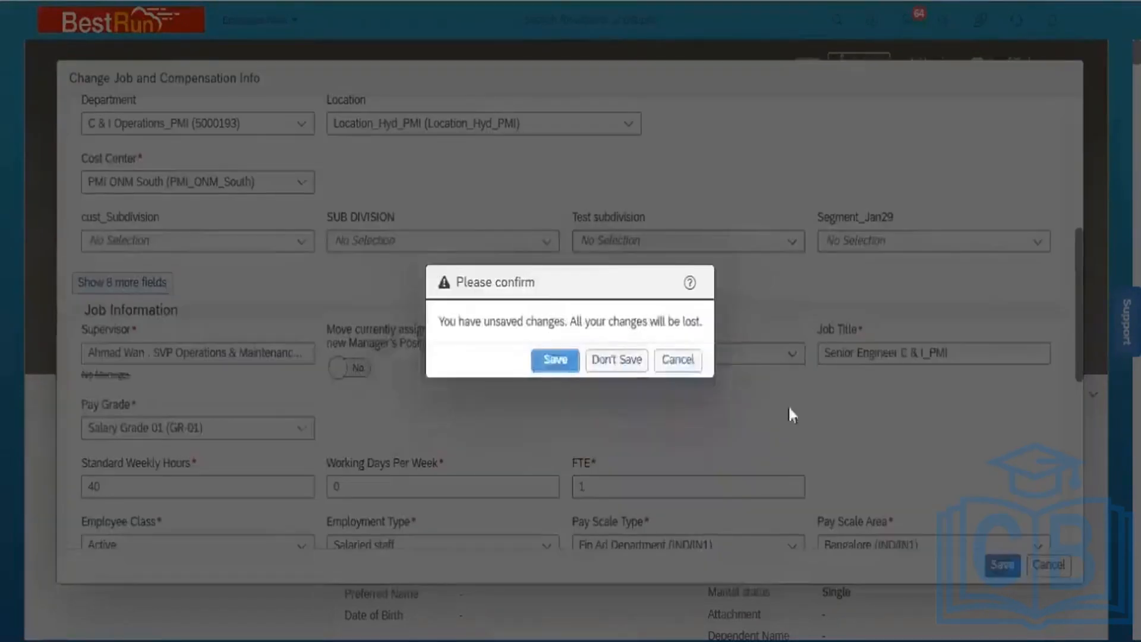
Discard the unsaved change and open the employee file's Job Information section for editing
{"action": "left_click", "coordinate": [619, 360]}
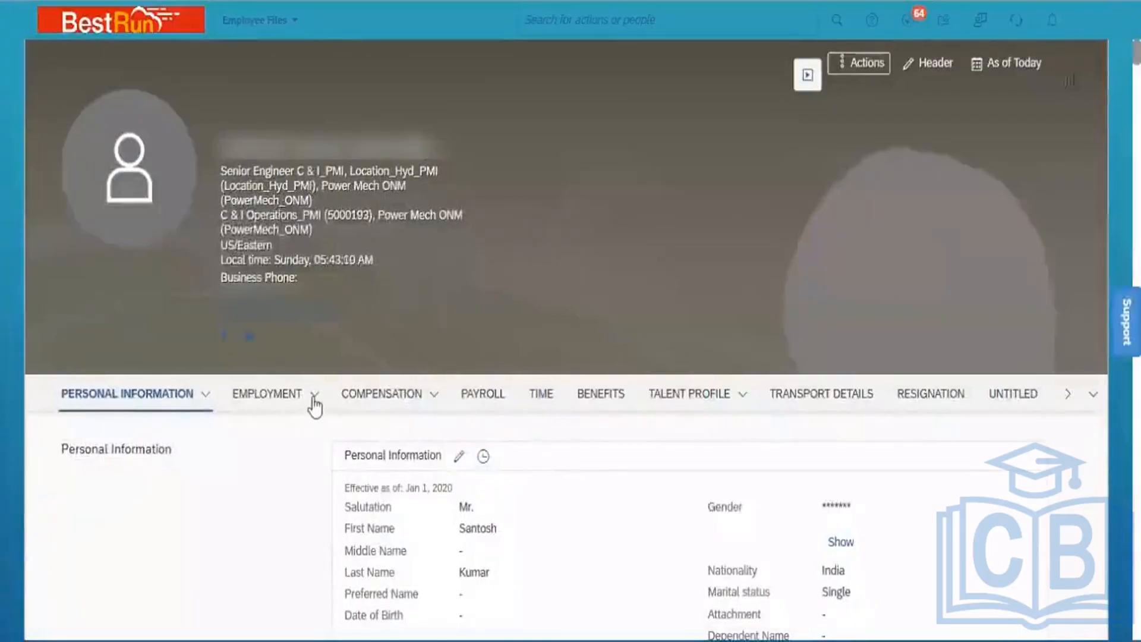
{"action": "mouse_move", "coordinate": [308, 395]}
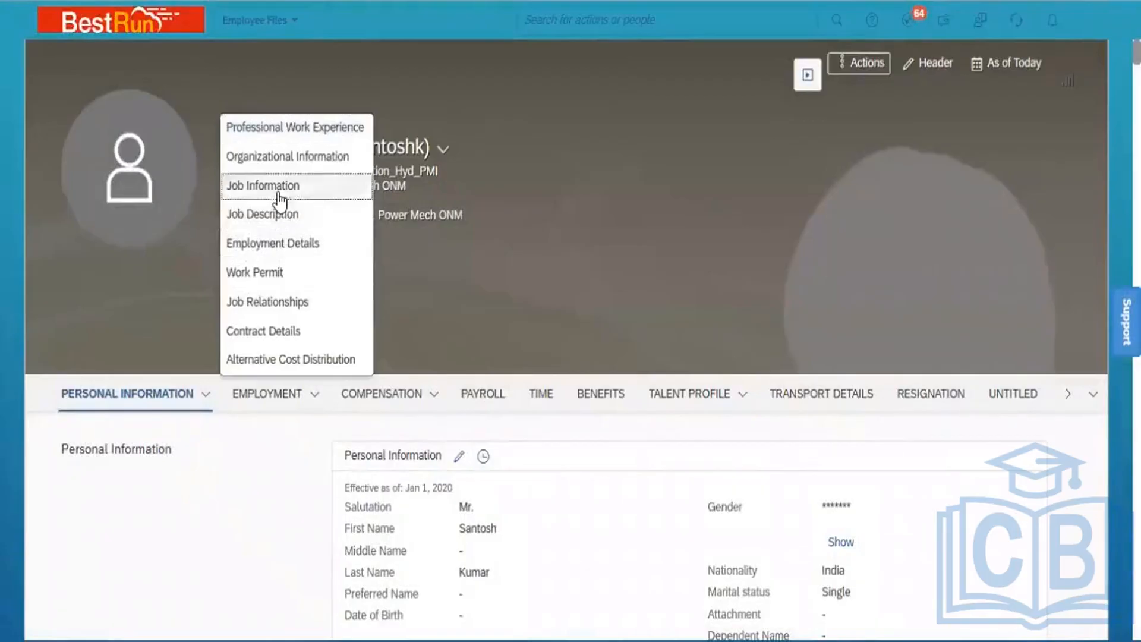
{"action": "left_click", "coordinate": [301, 187]}
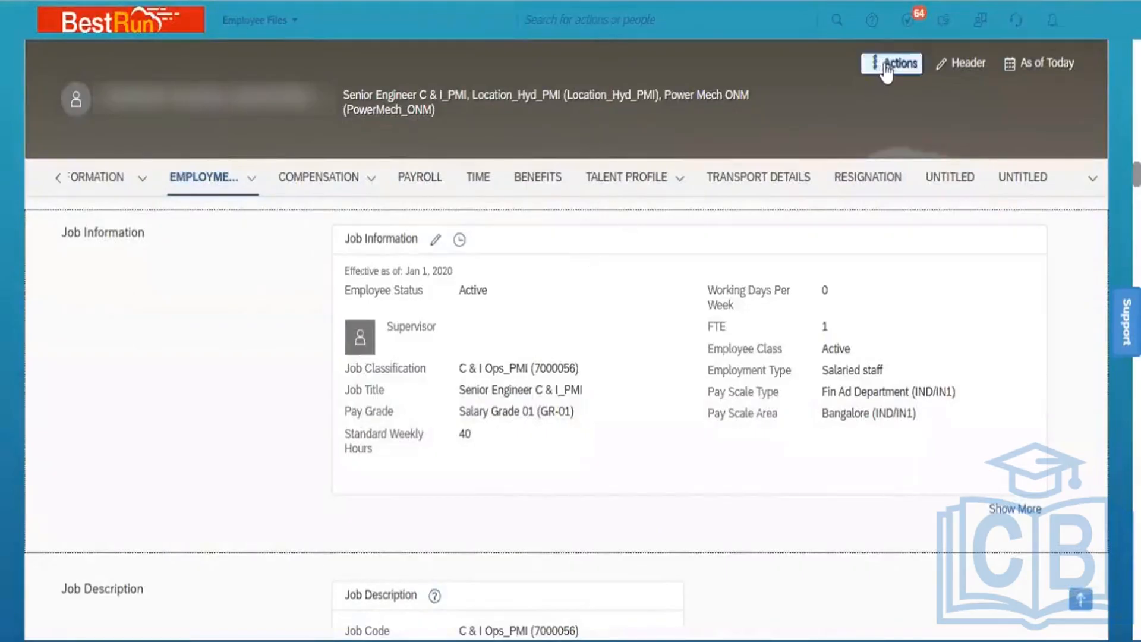
{"action": "left_click", "coordinate": [434, 241]}
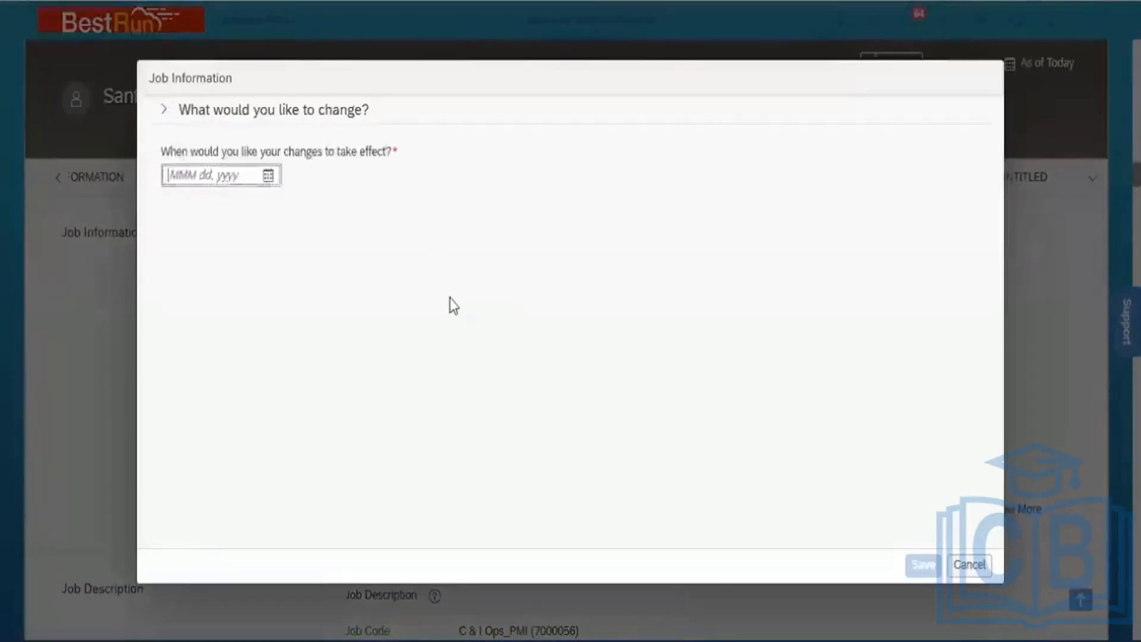
Set the Job Information effective date to Jan 02, 2023 and scroll down to the job fields
{"action": "left_click", "coordinate": [268, 176]}
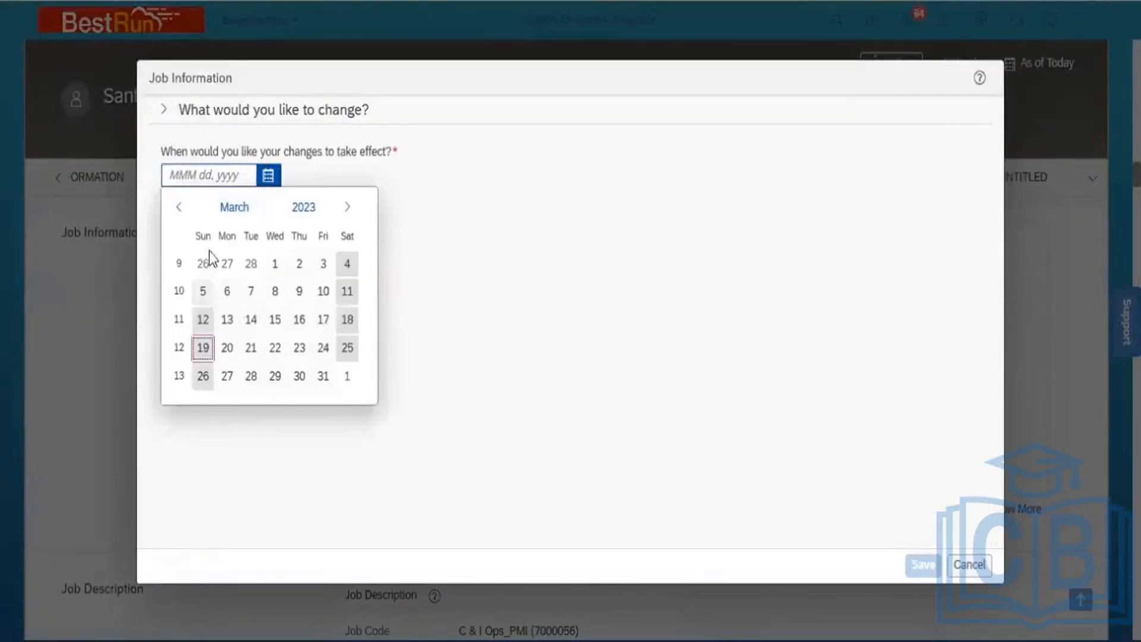
{"action": "left_click", "coordinate": [233, 213]}
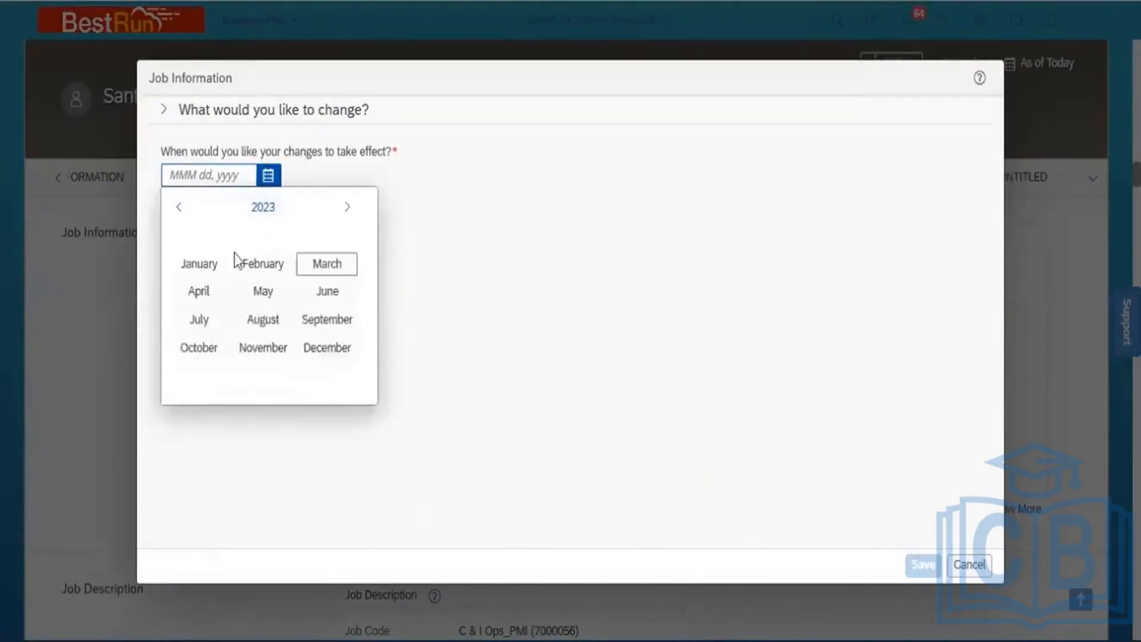
{"action": "left_click", "coordinate": [203, 265]}
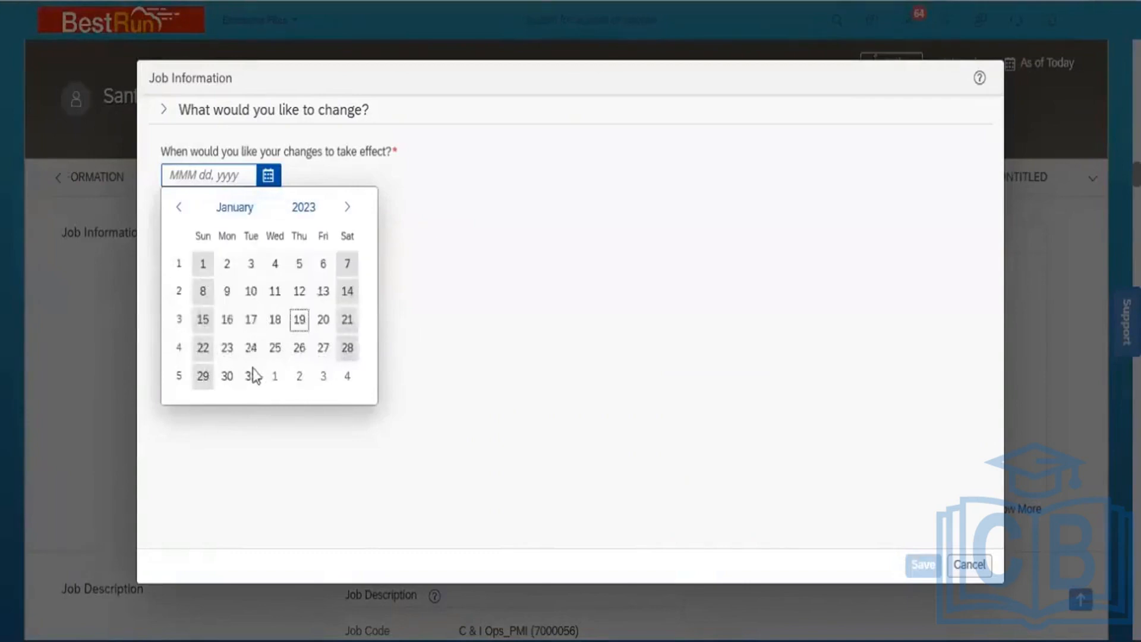
{"action": "left_click", "coordinate": [223, 264]}
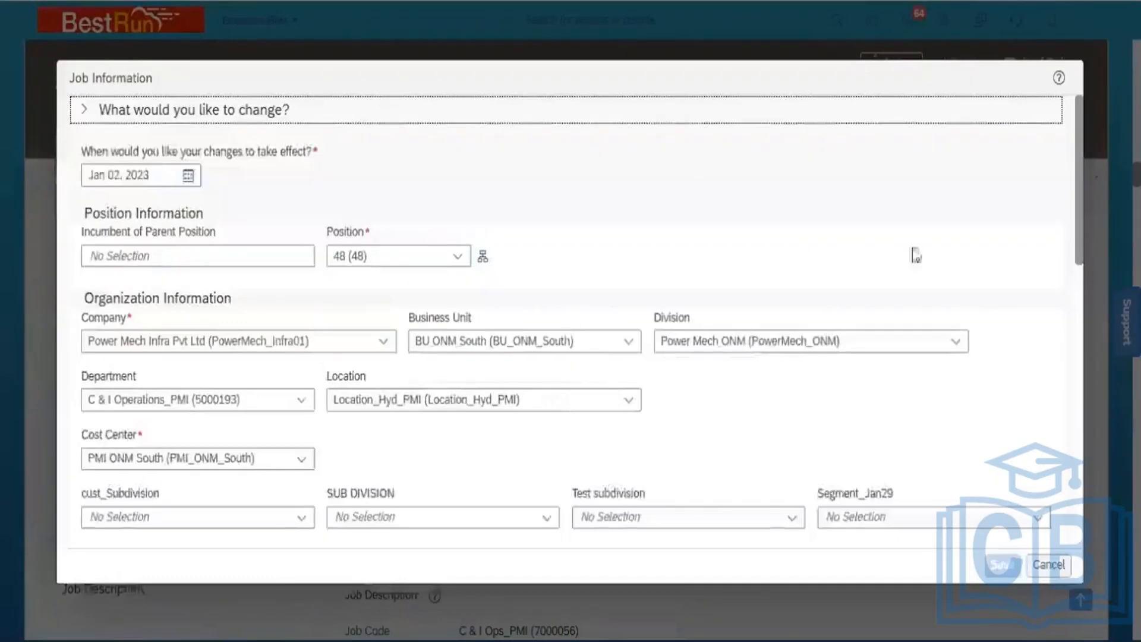
{"action": "left_click", "coordinate": [1079, 198]}
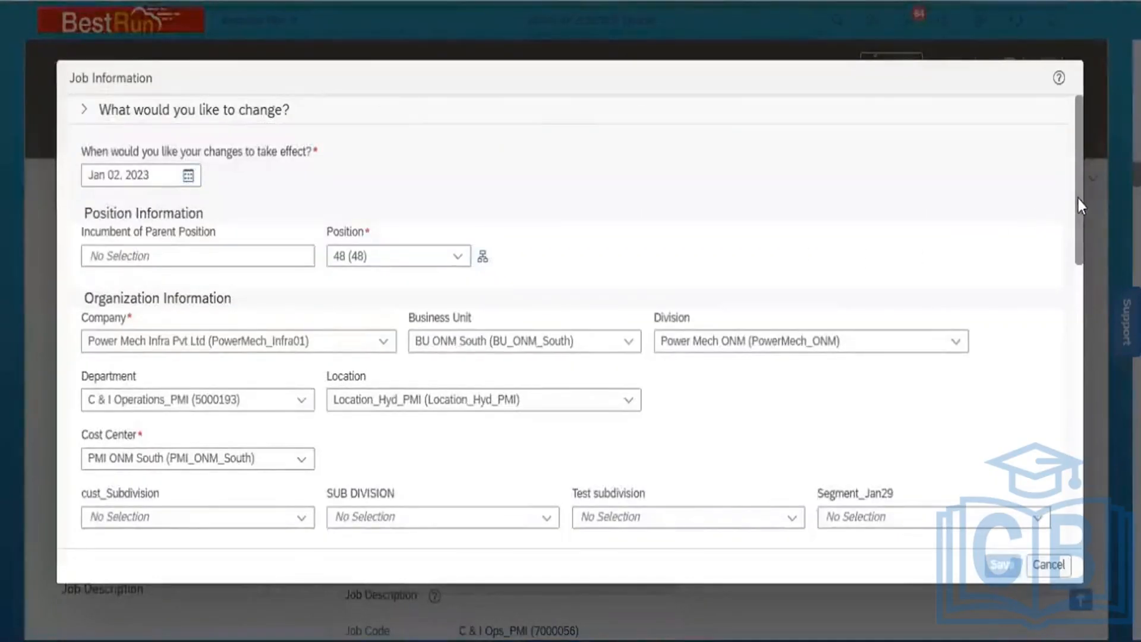
{"action": "left_click_drag", "start_coordinate": [1078, 199], "coordinate": [1082, 357]}
{"action": "left_click", "coordinate": [393, 325]}
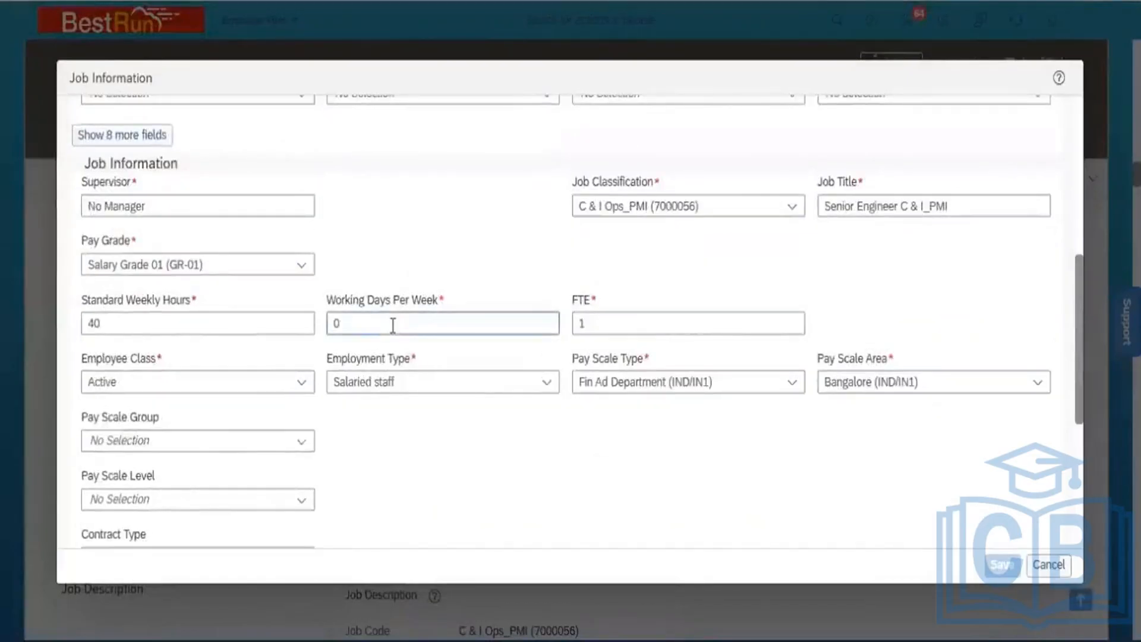
Replace No Manager with the SVP Operations & Maintenance manager as supervisor
{"action": "left_click", "coordinate": [204, 205]}
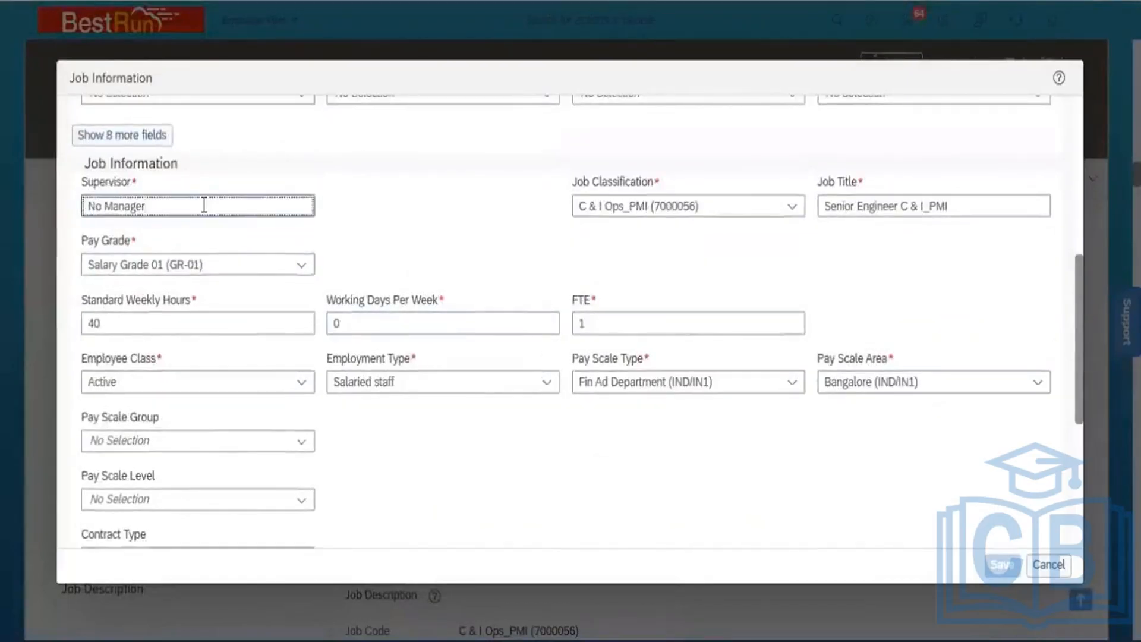
{"action": "triple_click", "coordinate": [204, 204]}
{"action": "type", "text": "A"}
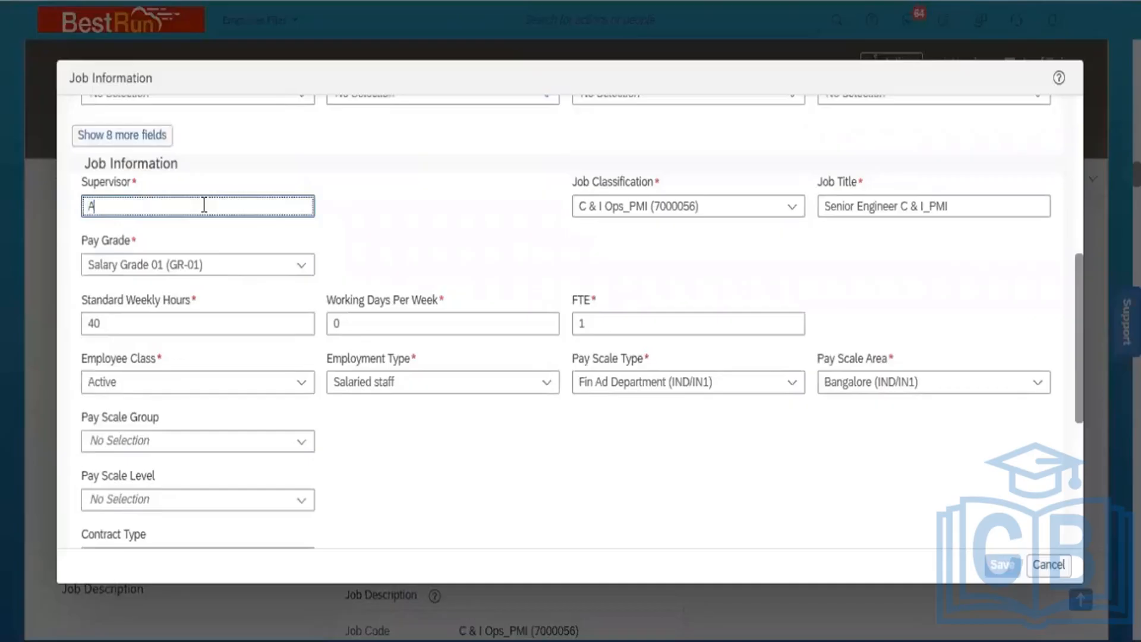
{"action": "type", "text": "hmad"}
{"action": "left_click", "coordinate": [172, 241]}
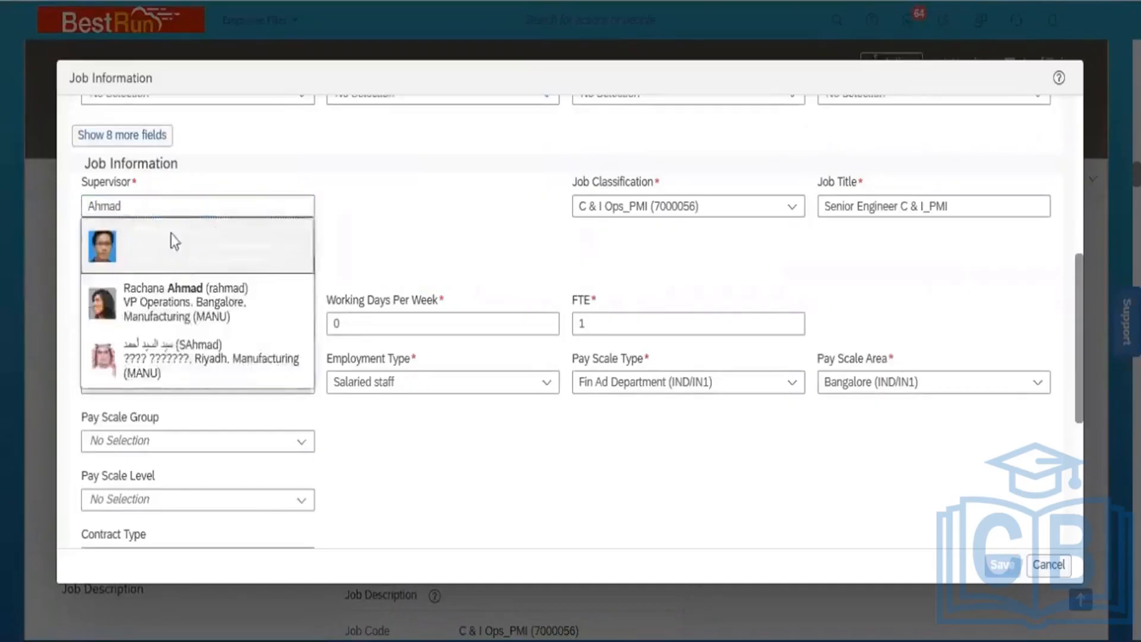
Try saving the supervisor change and dismiss the resulting EventReason error
{"action": "left_click", "coordinate": [996, 564]}
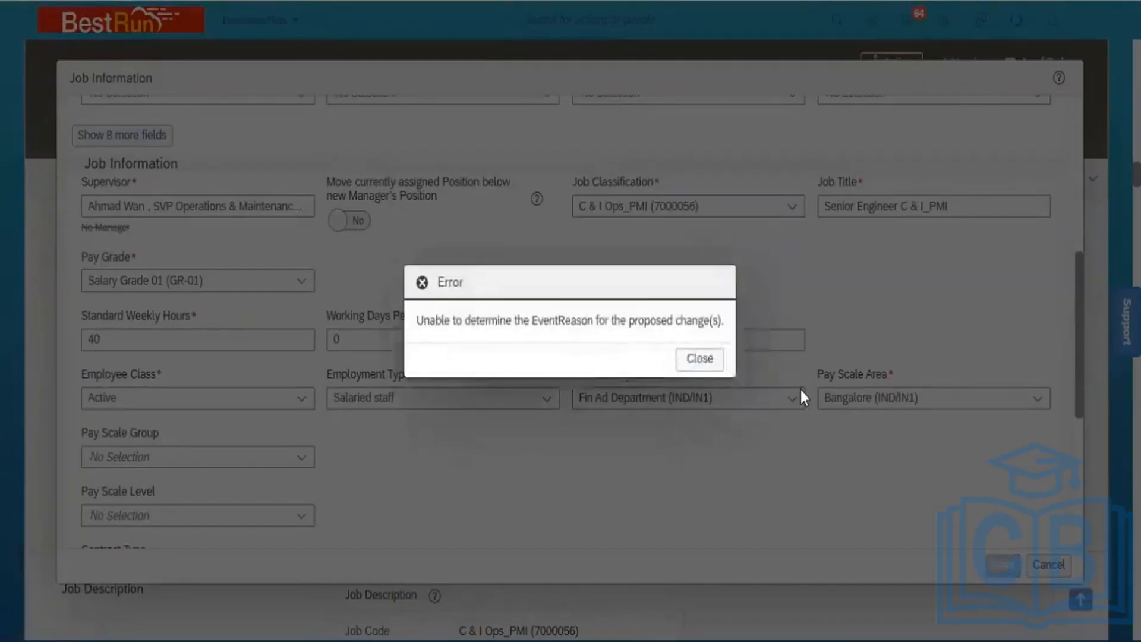
{"action": "left_click", "coordinate": [699, 359]}
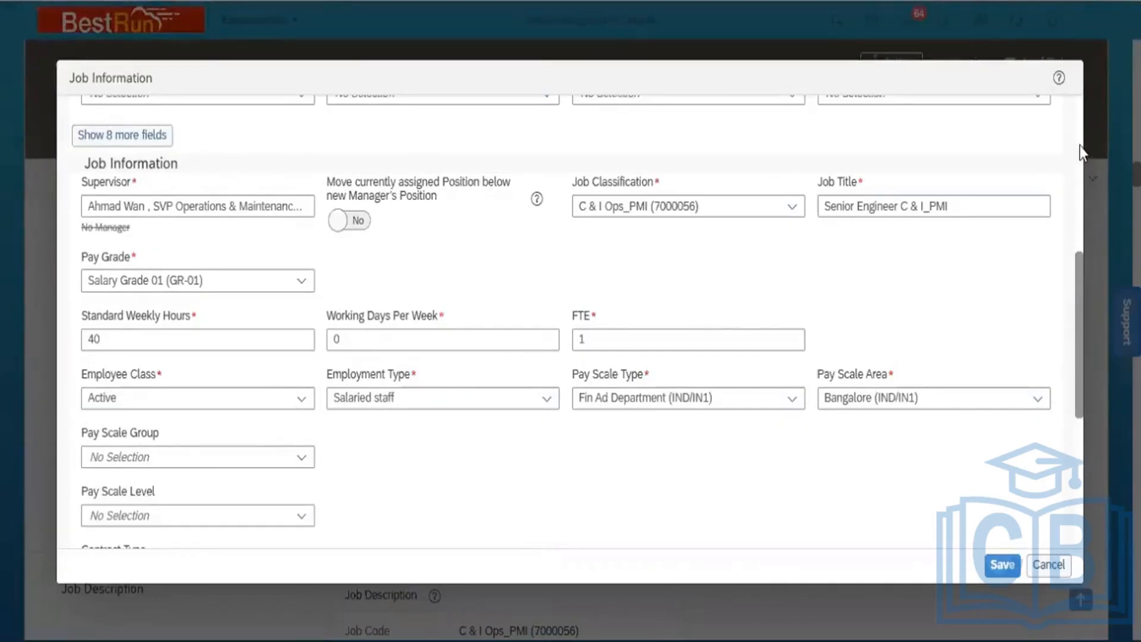
{"action": "scroll", "coordinate": [1079, 145], "scroll_direction": "up", "scroll_amount": 6}
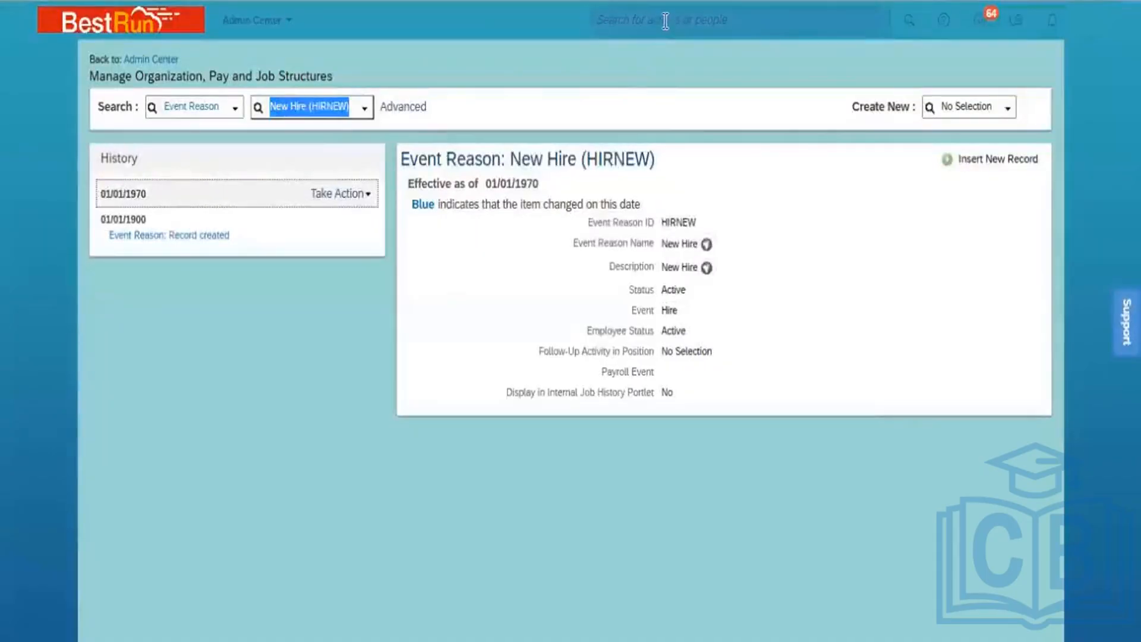
Find and open the Manage Data admin page
{"action": "left_click", "coordinate": [666, 21]}
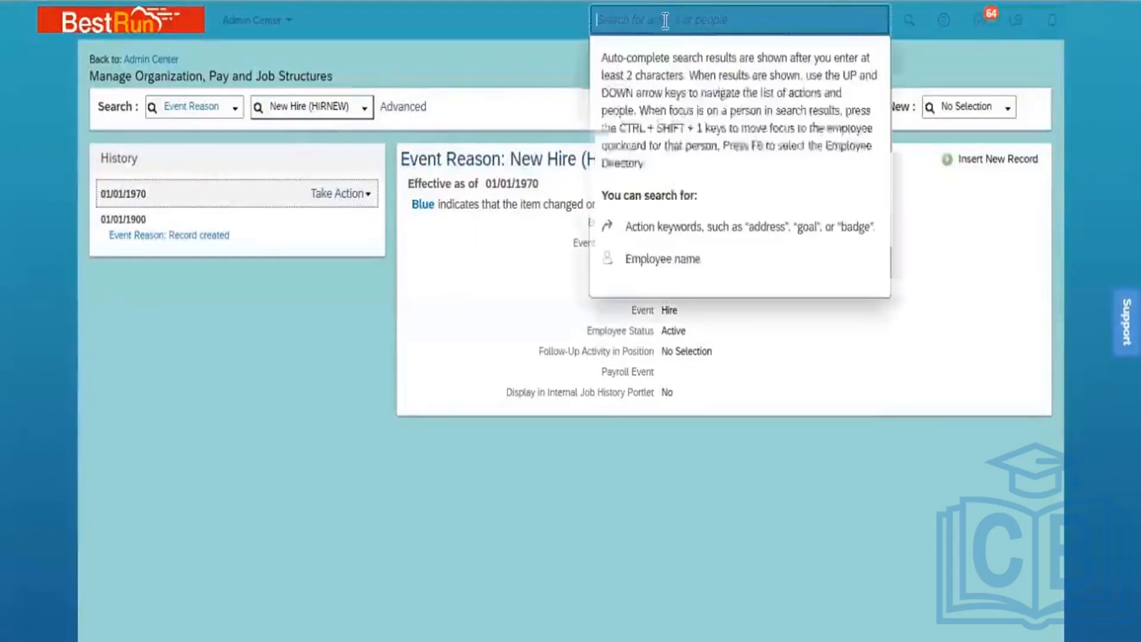
{"action": "type", "text": "Manage da"}
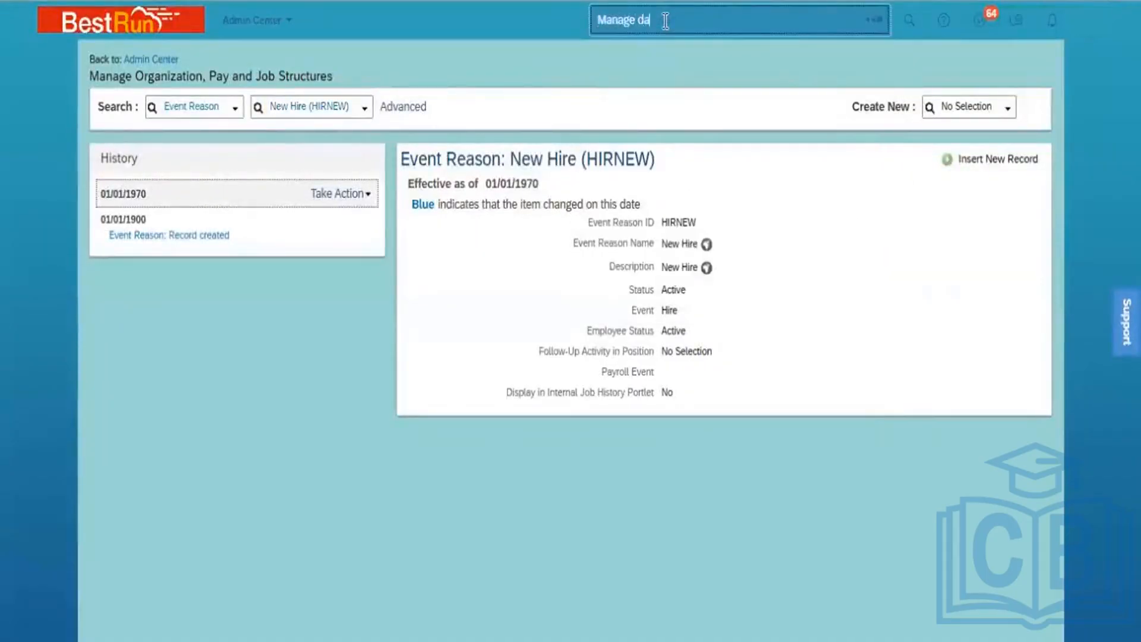
{"action": "type", "text": "ta"}
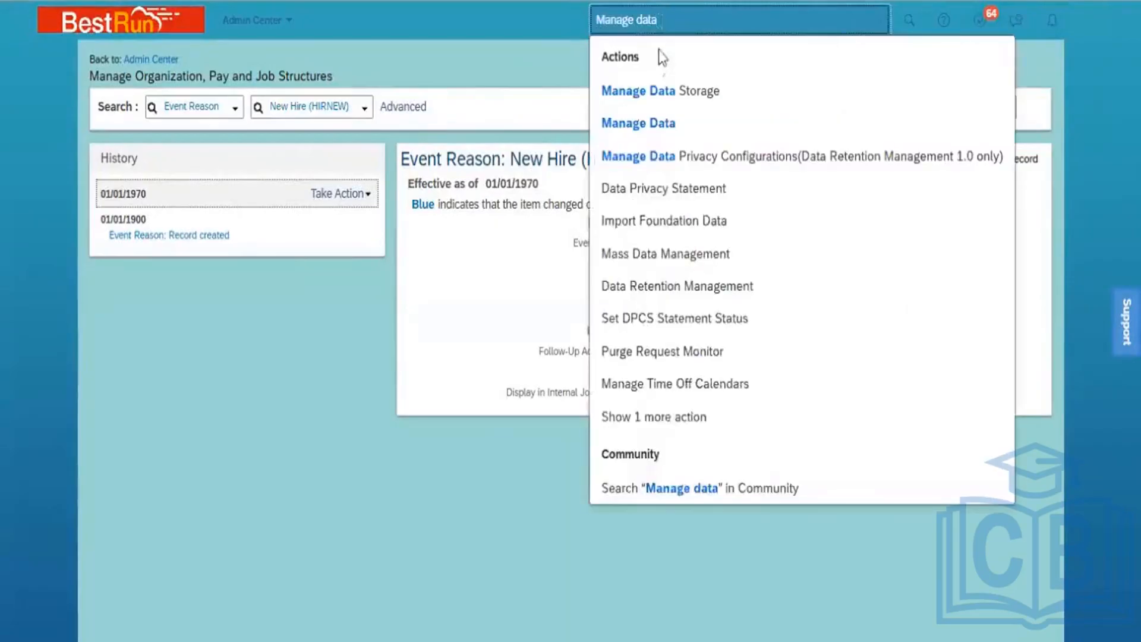
{"action": "left_click", "coordinate": [644, 125]}
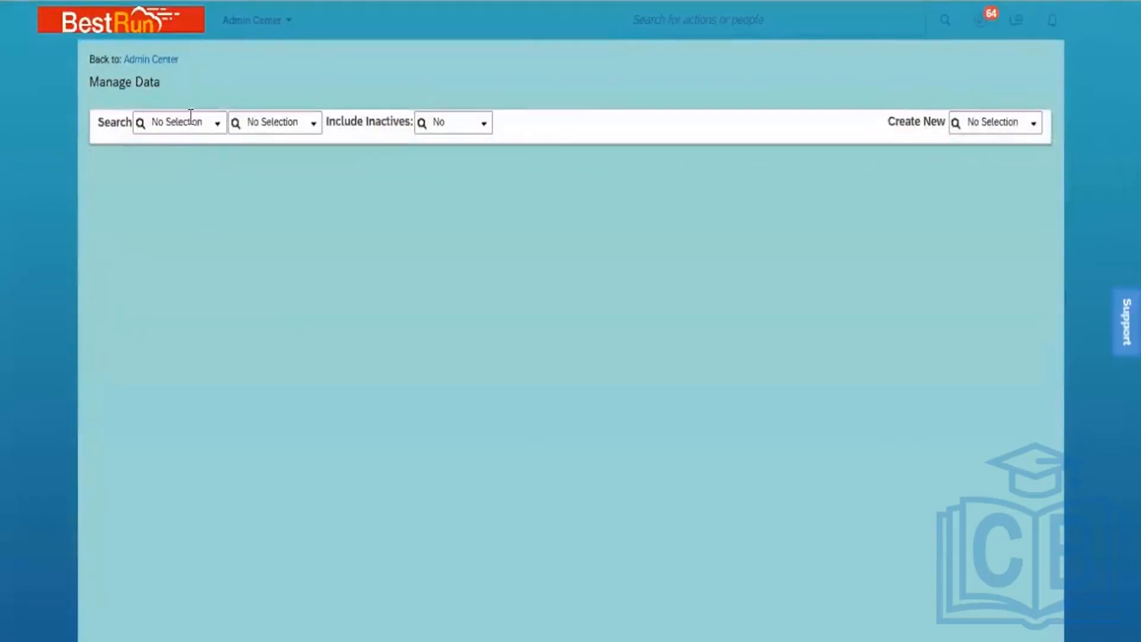
Search Country/Region records for IND and open India (IND)
{"action": "left_click", "coordinate": [191, 114]}
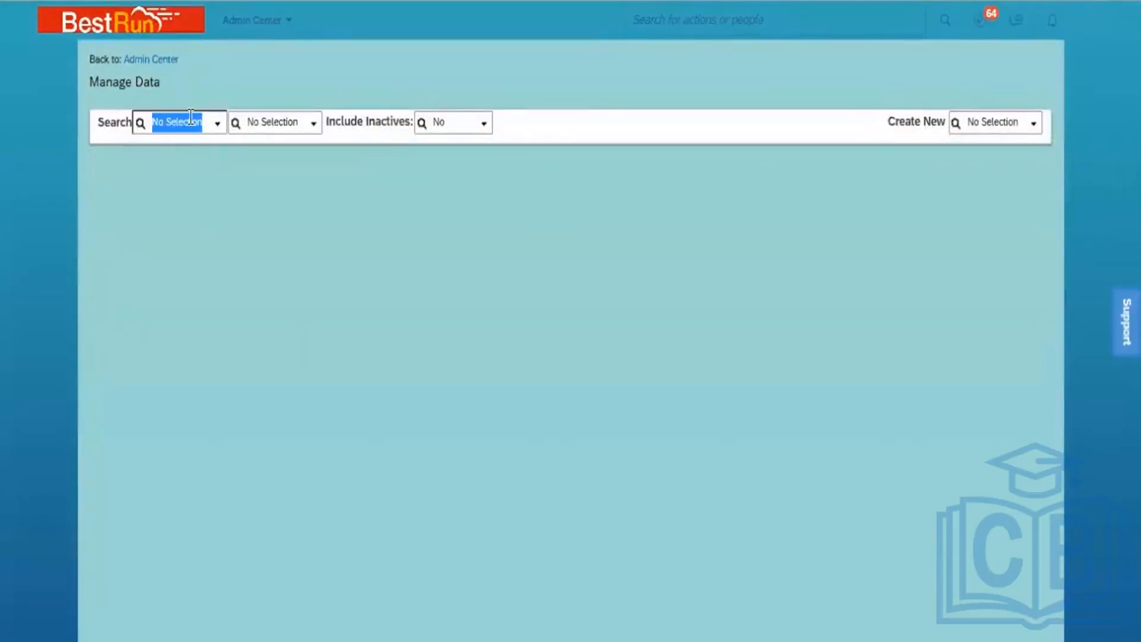
{"action": "type", "text": "country"}
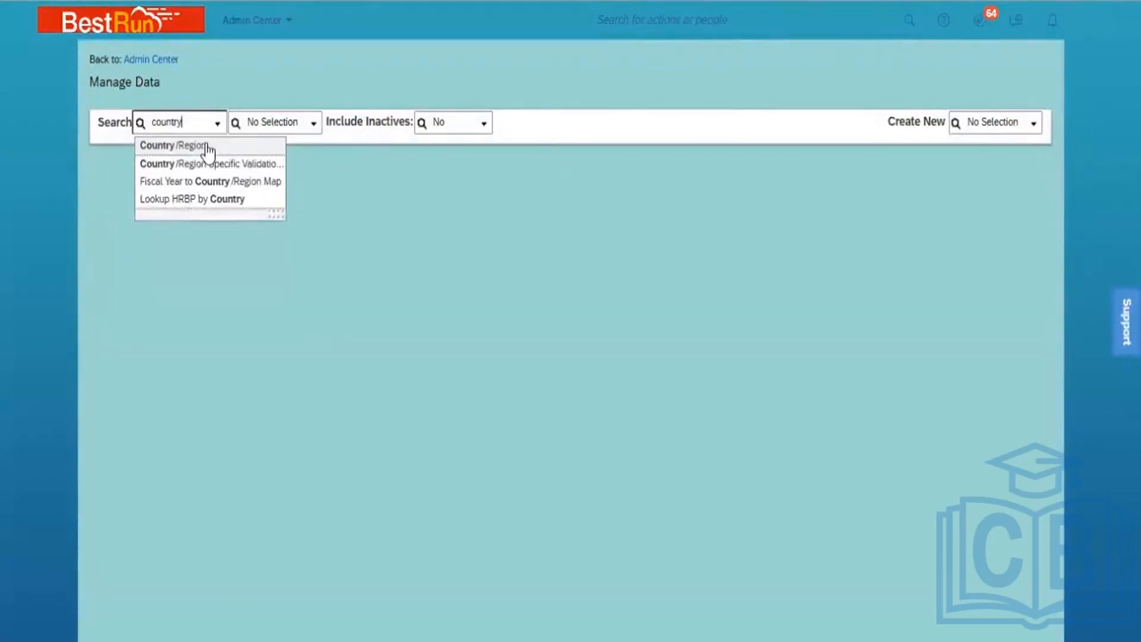
{"action": "left_click", "coordinate": [205, 146]}
{"action": "left_click", "coordinate": [291, 121]}
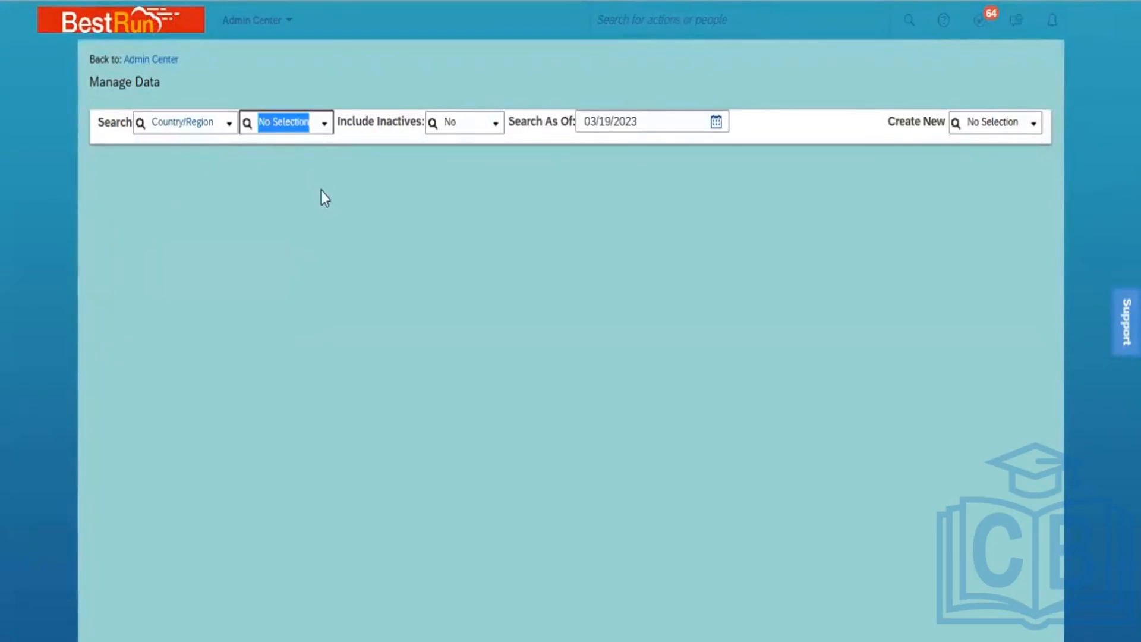
{"action": "type", "text": "IND"}
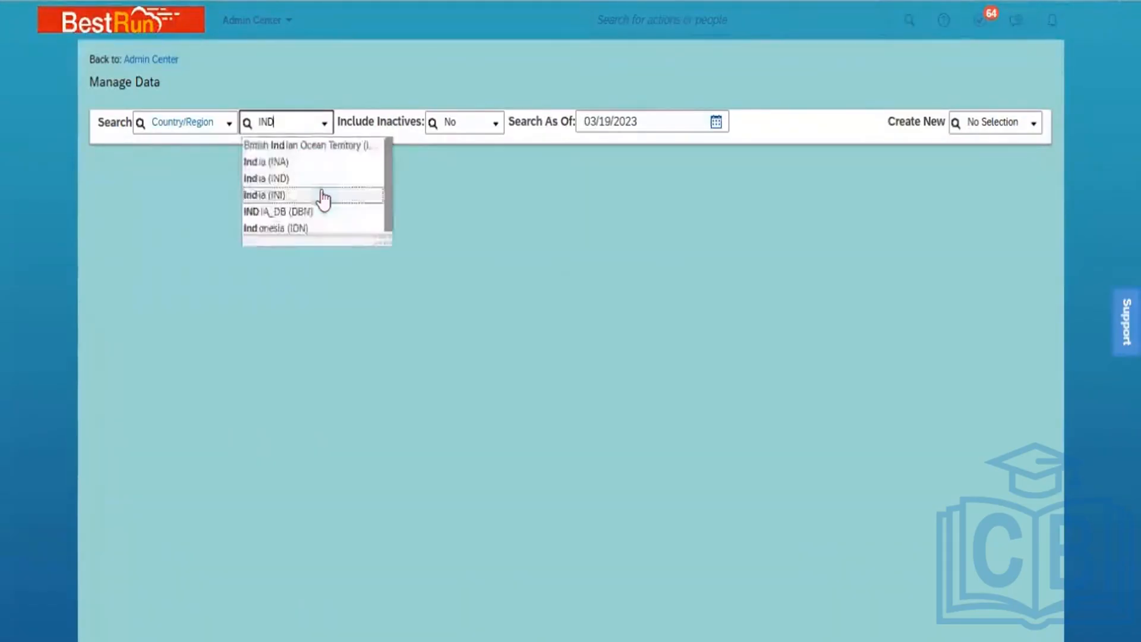
{"action": "left_click", "coordinate": [291, 179]}
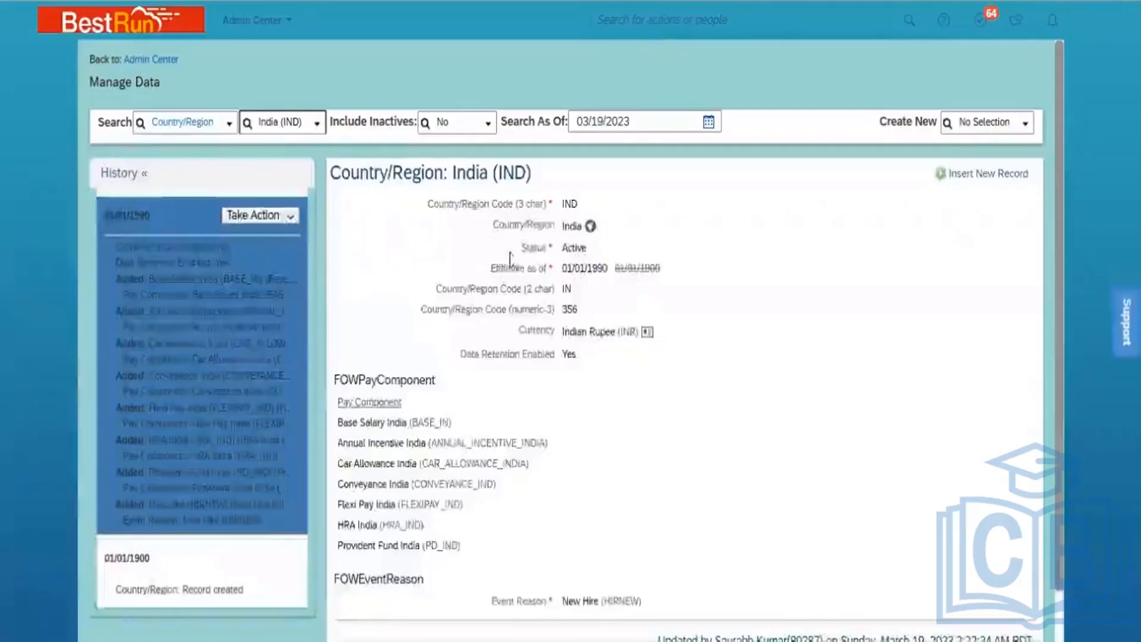
Open the 01/01/1990 India record for correction and scroll to its event reason
{"action": "left_click", "coordinate": [286, 218]}
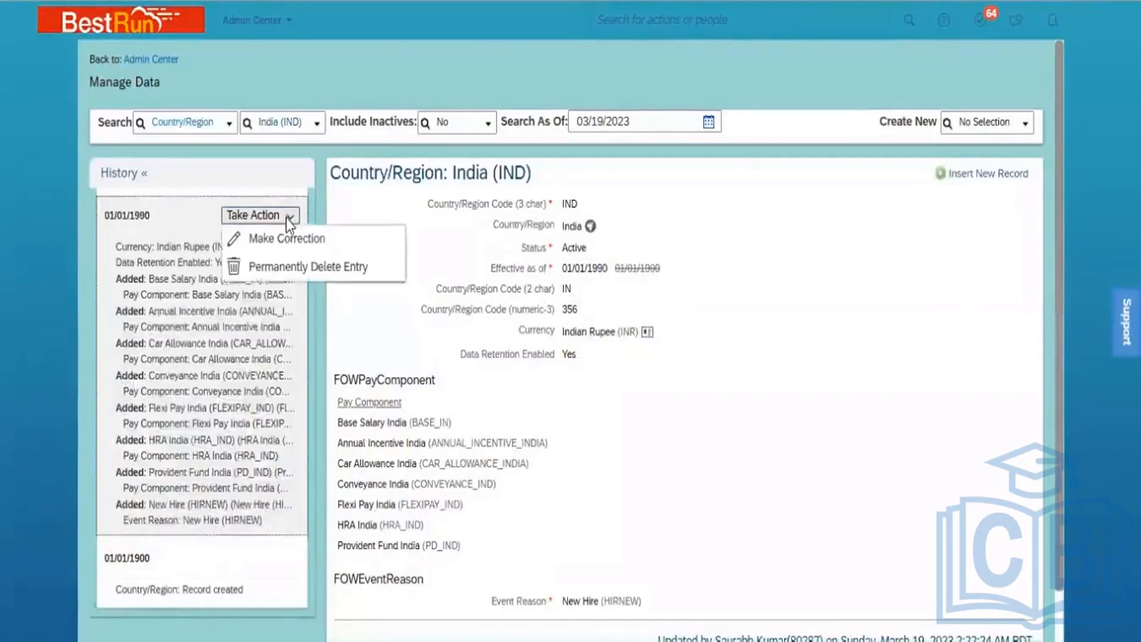
{"action": "left_click", "coordinate": [277, 241]}
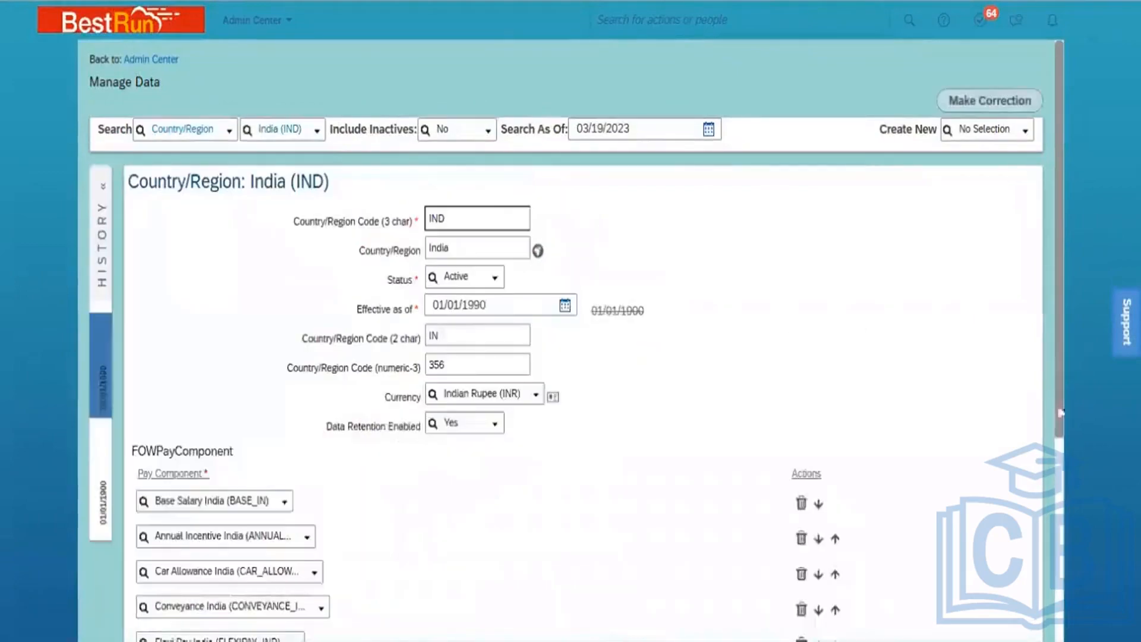
{"action": "scroll", "coordinate": [1058, 500], "scroll_direction": "down", "scroll_amount": 1}
{"action": "scroll", "coordinate": [1058, 494], "scroll_direction": "down", "scroll_amount": 5}
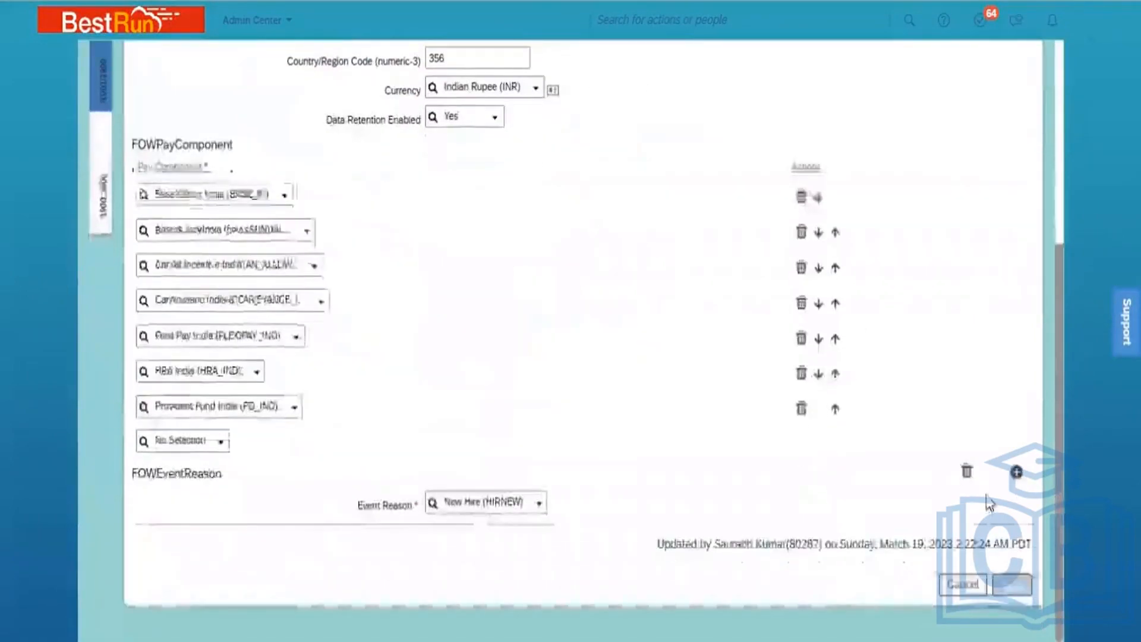
{"action": "left_click", "coordinate": [1017, 471]}
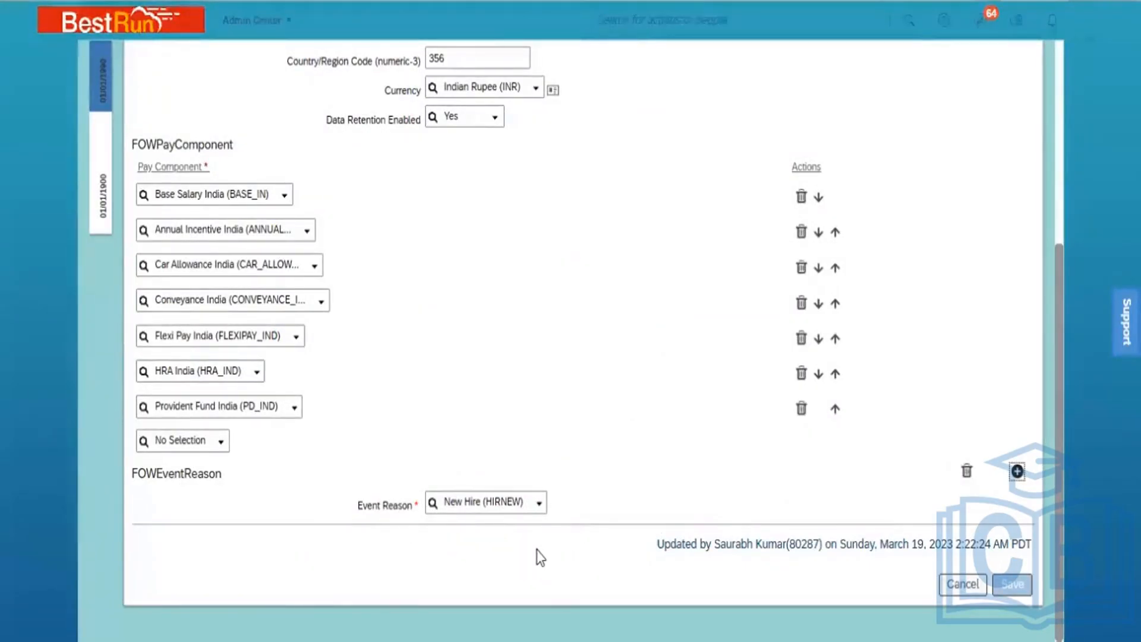
Change the event reason from New Hire (HIRNEW) to Data Change (DATACHG) and save
{"action": "left_click", "coordinate": [518, 503]}
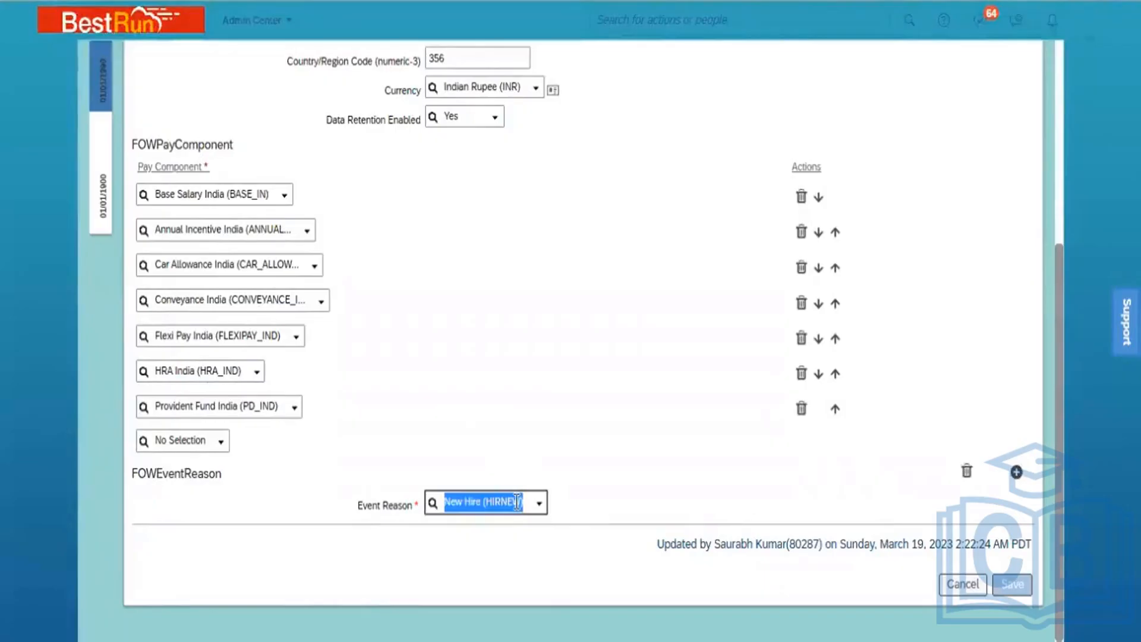
{"action": "type", "text": "data"}
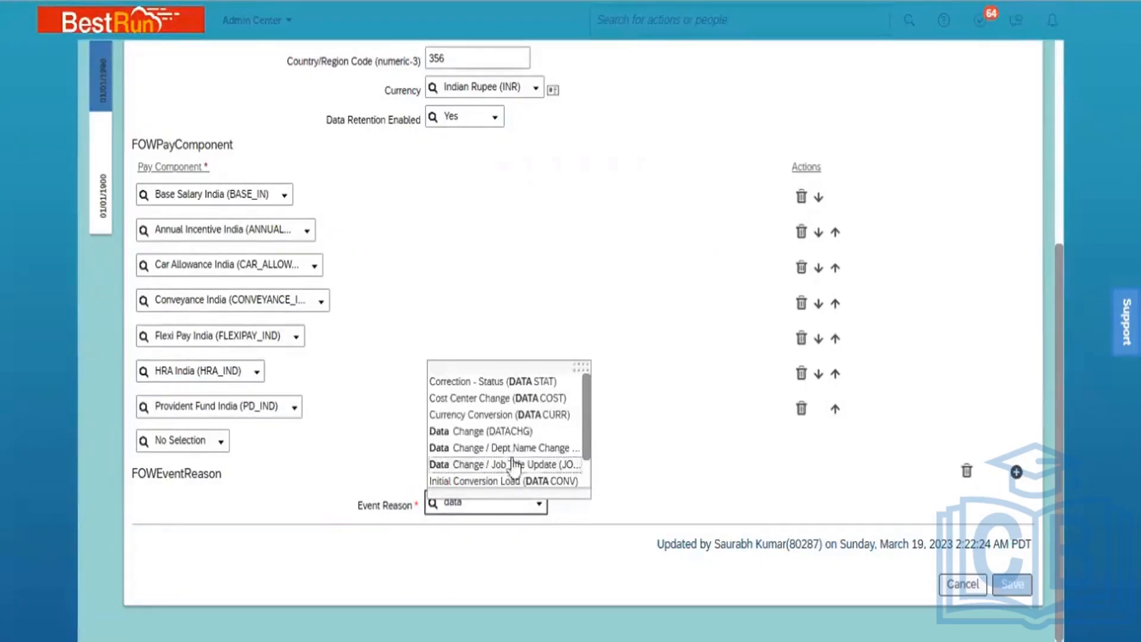
{"action": "left_click", "coordinate": [515, 434]}
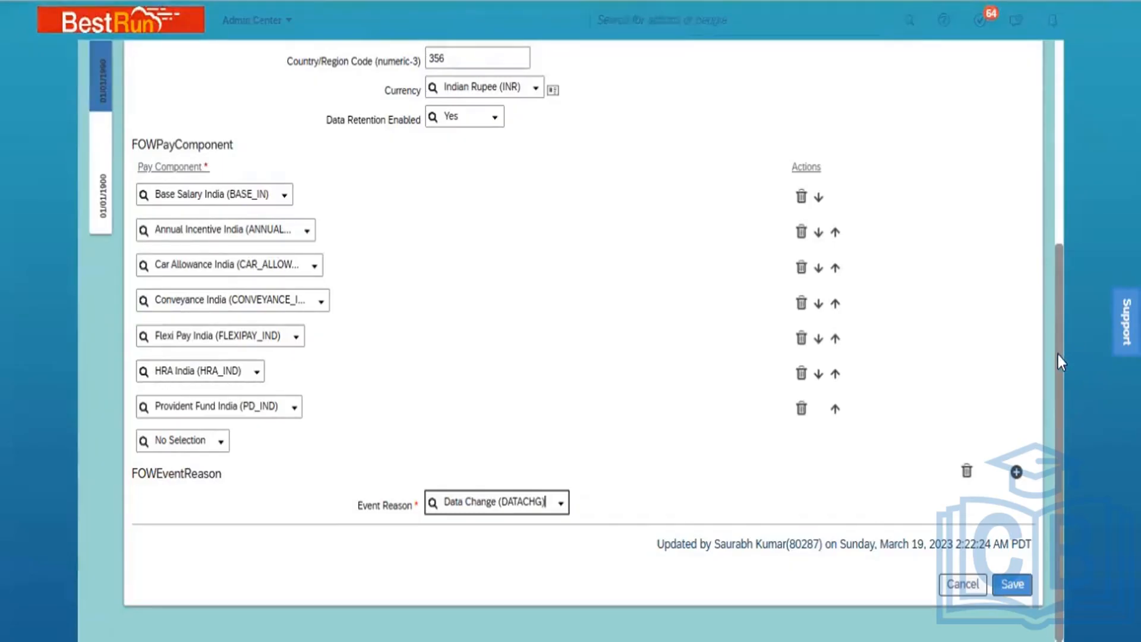
{"action": "left_click_drag", "start_coordinate": [1058, 355], "coordinate": [1063, 148]}
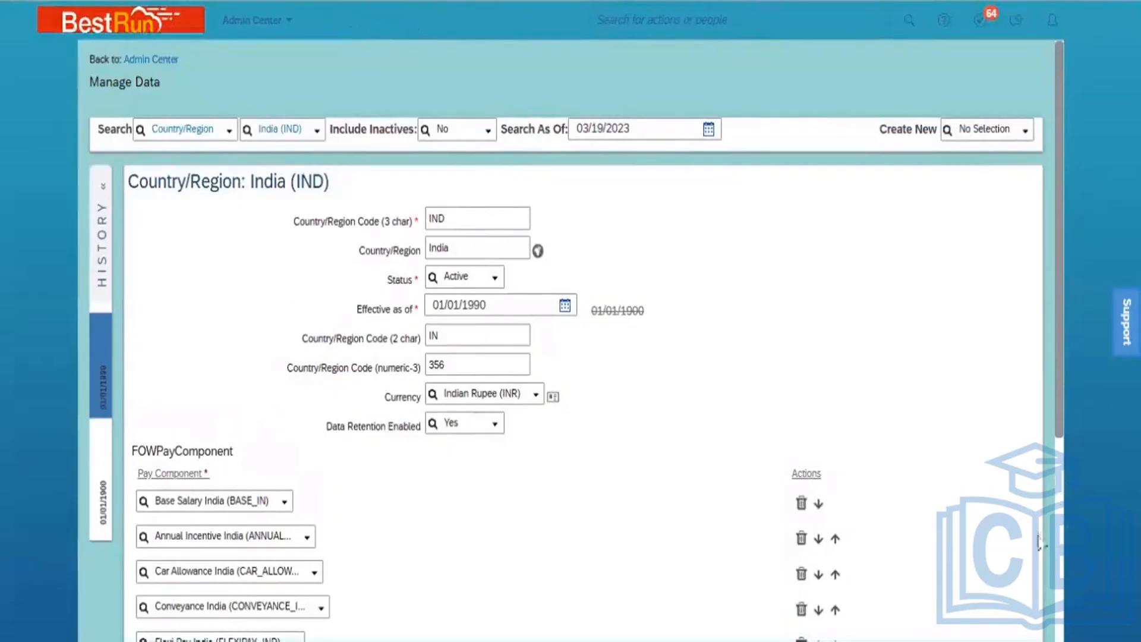
{"action": "scroll", "coordinate": [1058, 514], "scroll_direction": "down", "scroll_amount": 5}
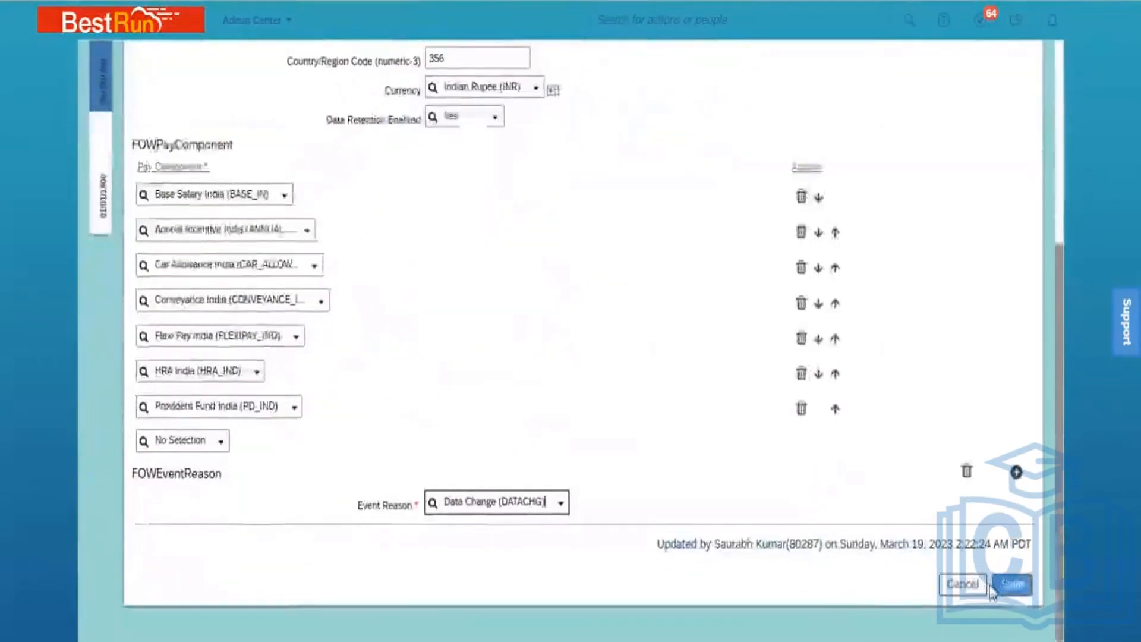
{"action": "left_click", "coordinate": [1008, 585]}
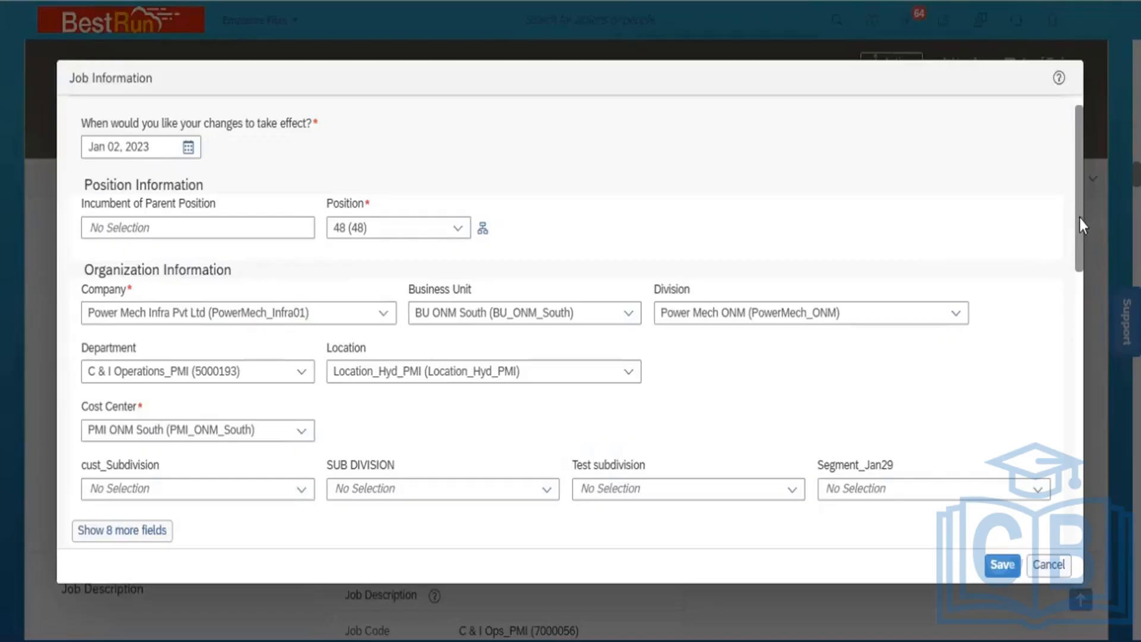
Retry saving the supervisor change, close the EventReason error, and discard the edit
{"action": "left_click_drag", "start_coordinate": [1079, 218], "coordinate": [1096, 370]}
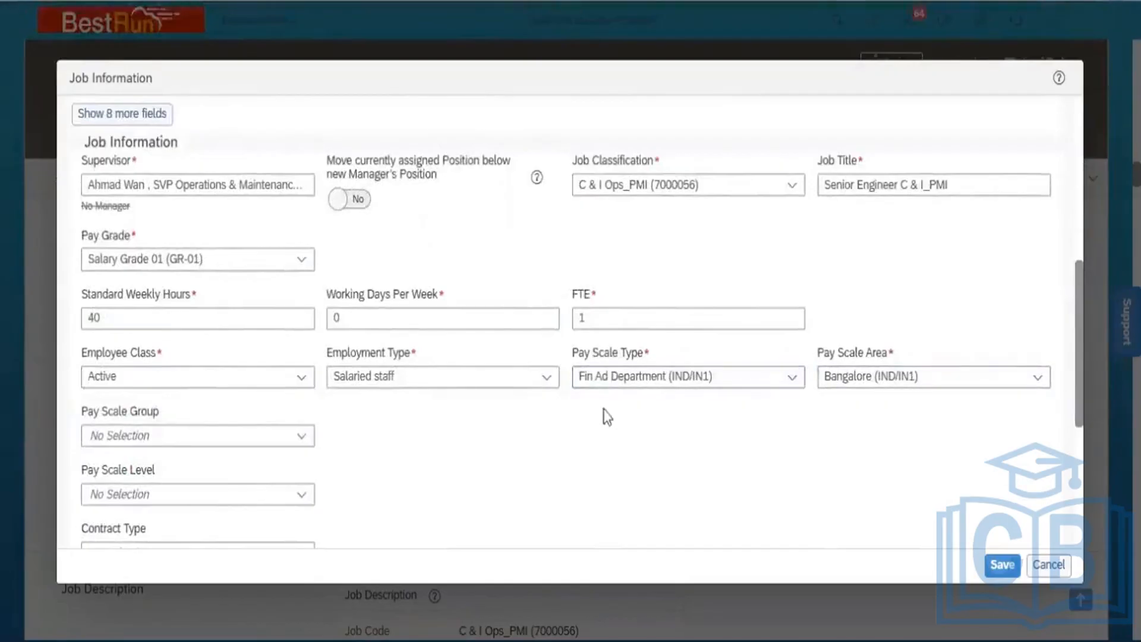
{"action": "left_click", "coordinate": [1002, 564]}
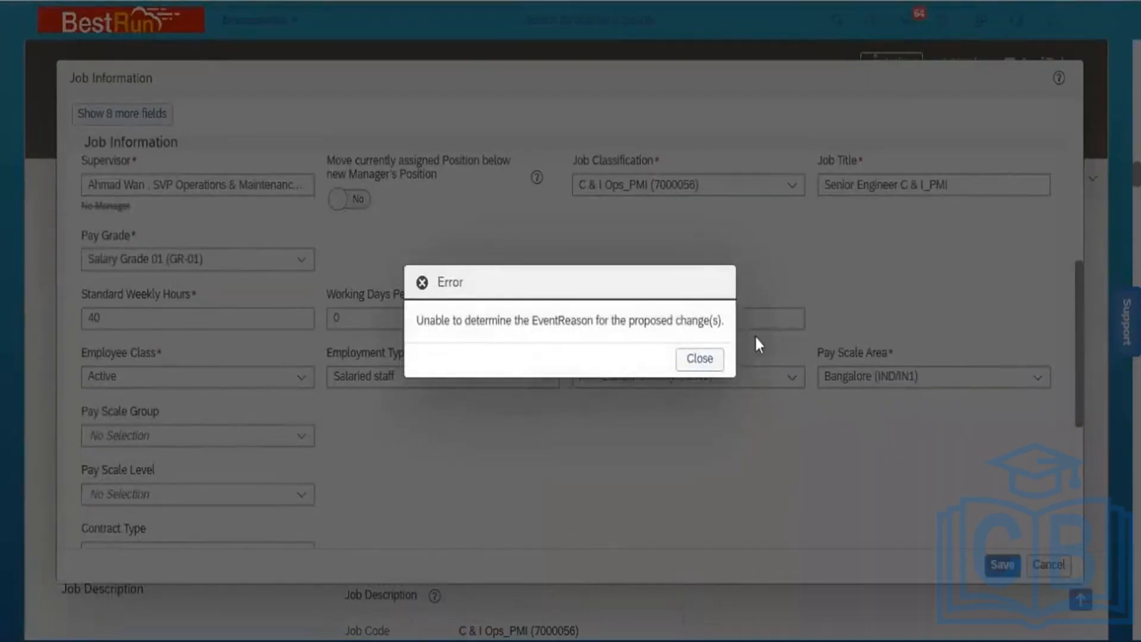
{"action": "left_click", "coordinate": [693, 360]}
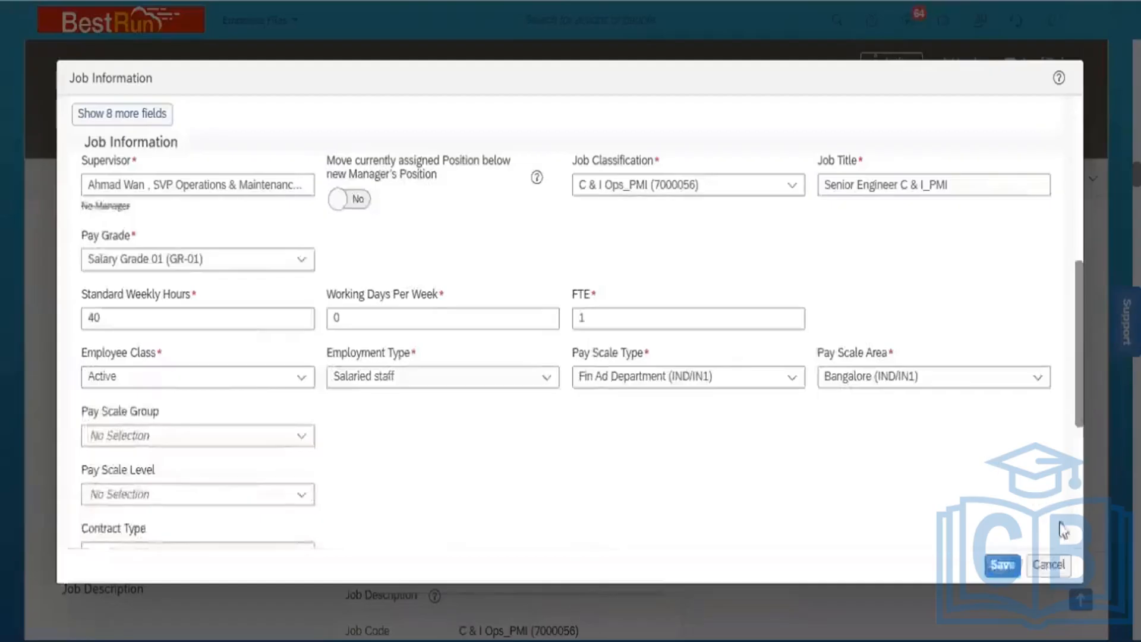
{"action": "left_click", "coordinate": [1049, 565]}
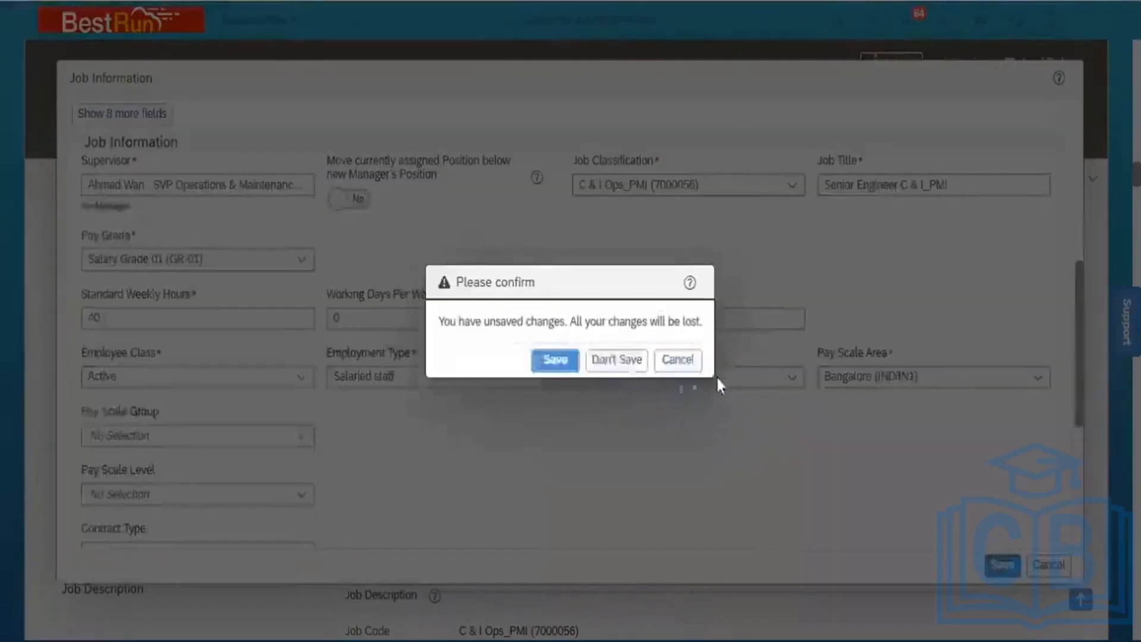
{"action": "left_click", "coordinate": [609, 362]}
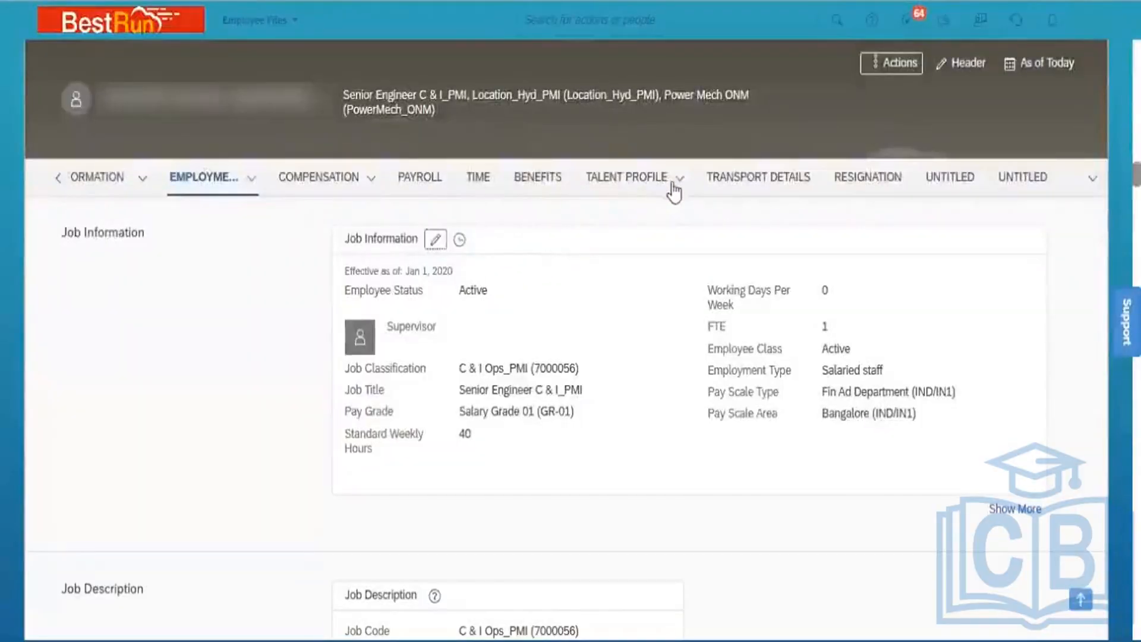
Begin a new Job Information edit with effective date Jan 02, 2023
{"action": "left_click", "coordinate": [435, 240]}
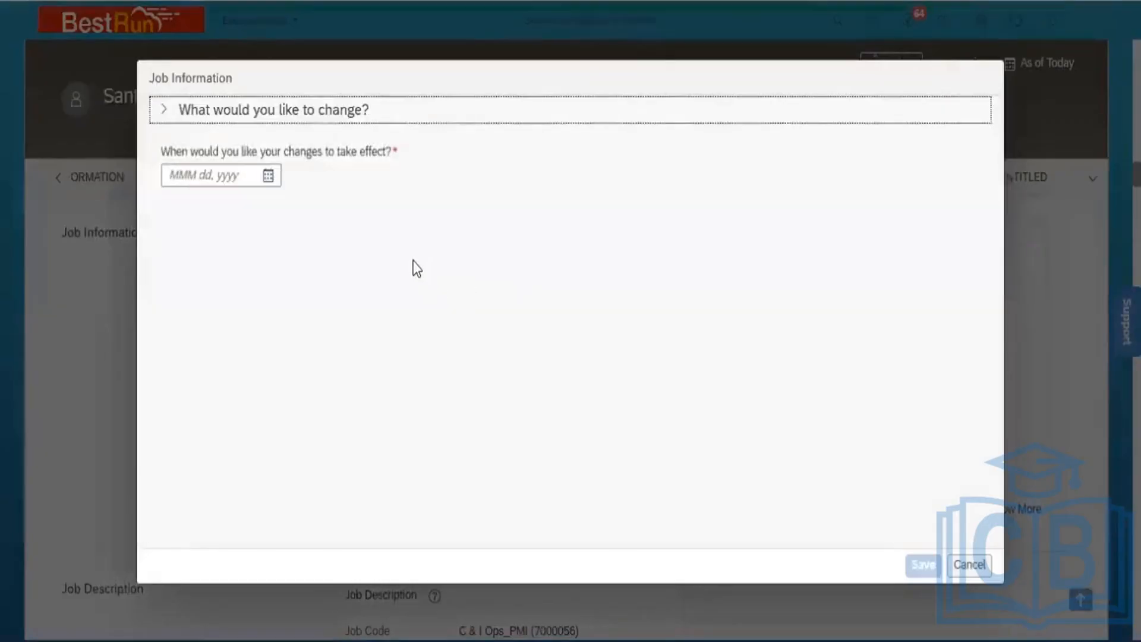
{"action": "left_click", "coordinate": [268, 176]}
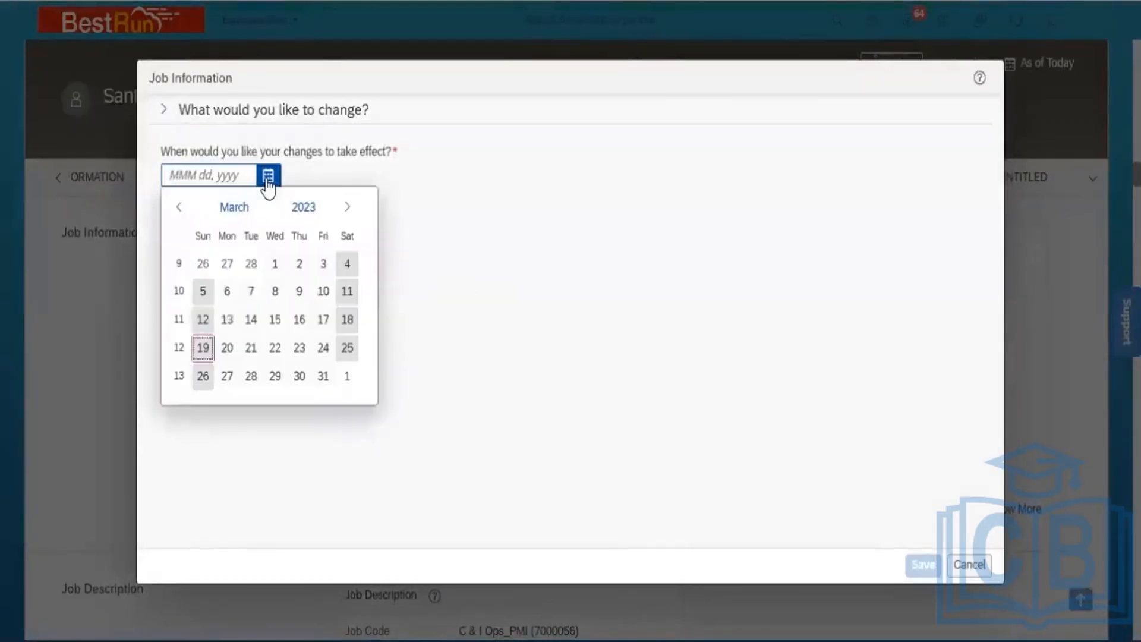
{"action": "left_click", "coordinate": [234, 208]}
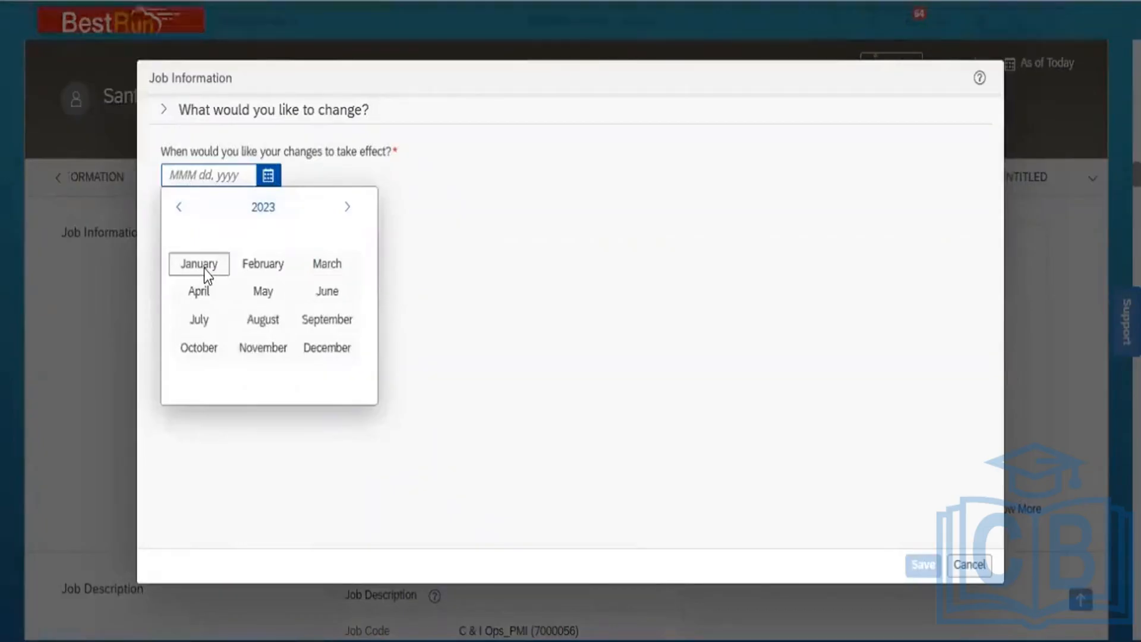
{"action": "left_click", "coordinate": [205, 269]}
{"action": "left_click", "coordinate": [225, 266]}
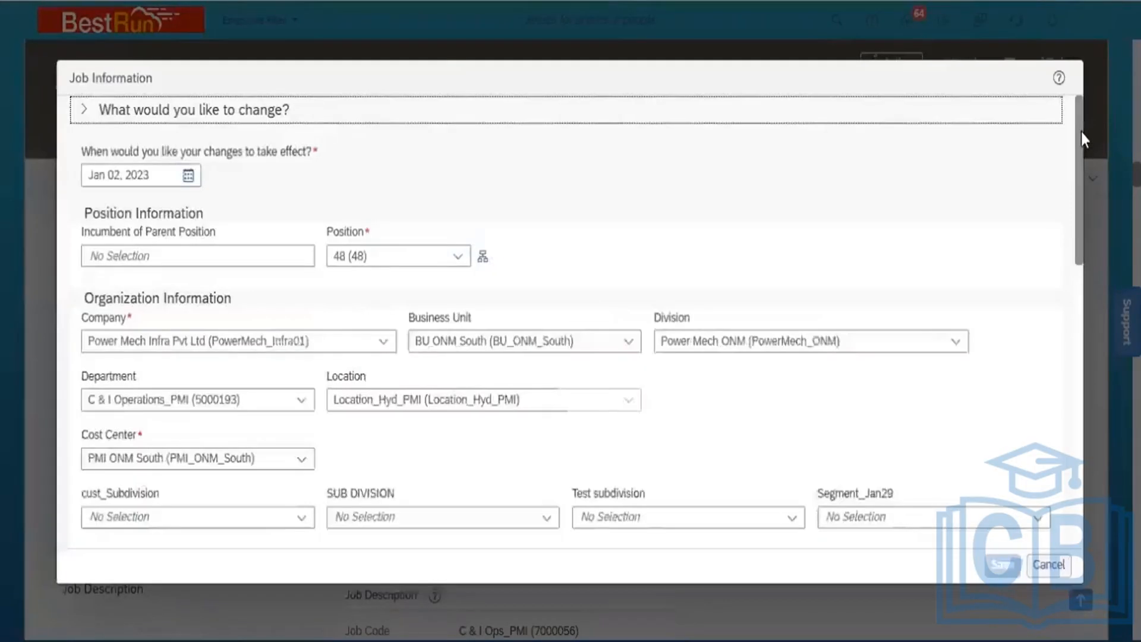
Set the searched manager as supervisor and turn Move Position to Yes
{"action": "left_click_drag", "start_coordinate": [1082, 144], "coordinate": [1085, 251]}
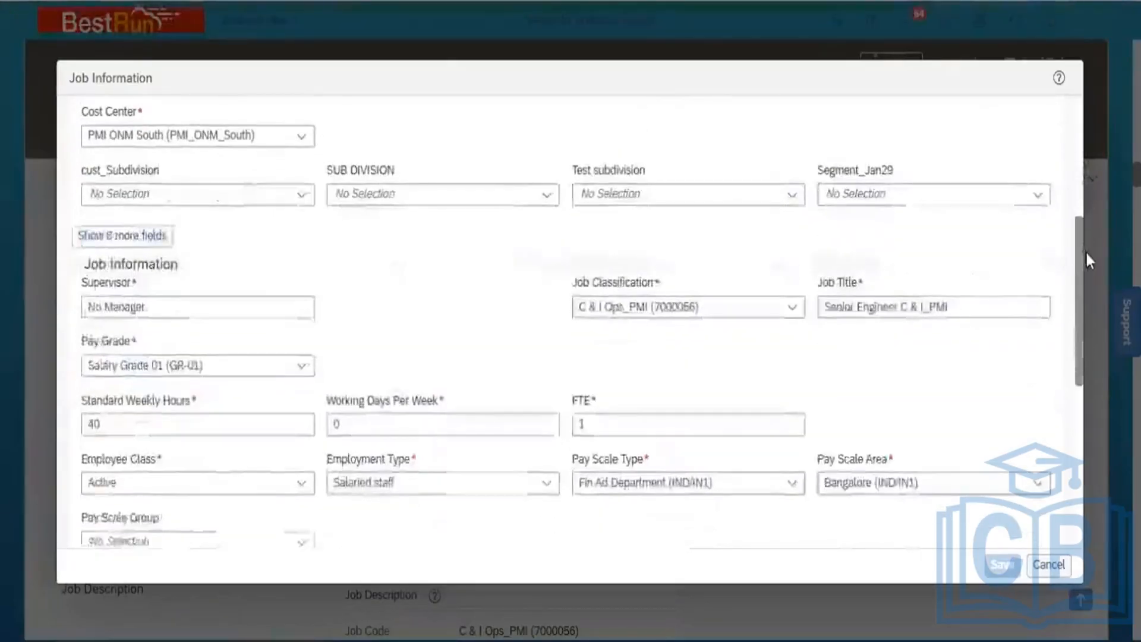
{"action": "triple_click", "coordinate": [177, 310]}
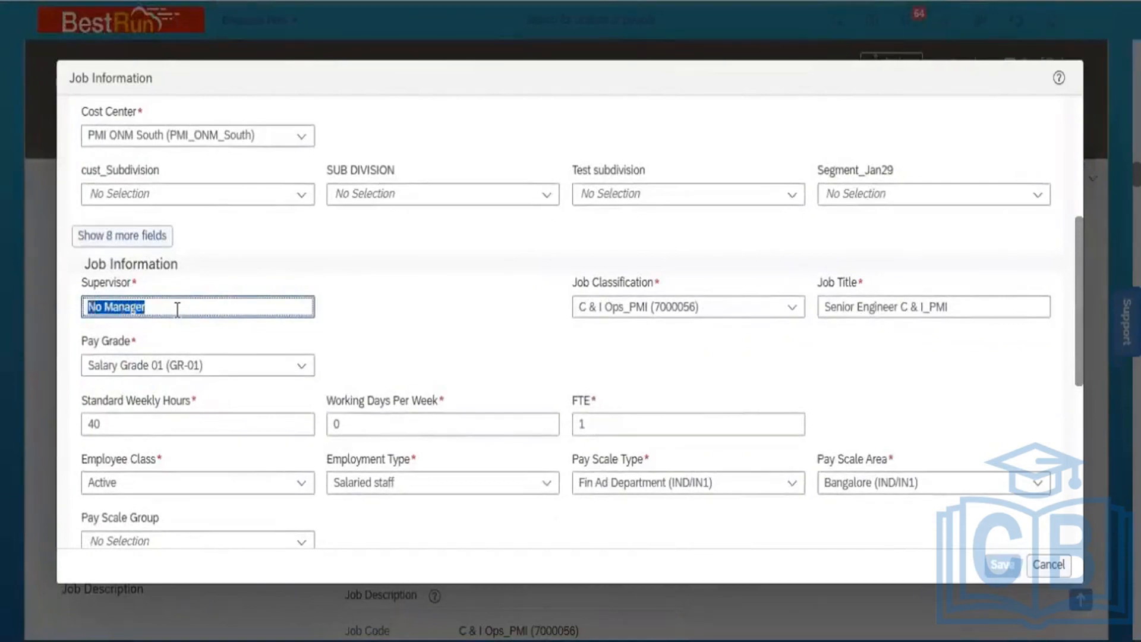
{"action": "type", "text": "Ah"}
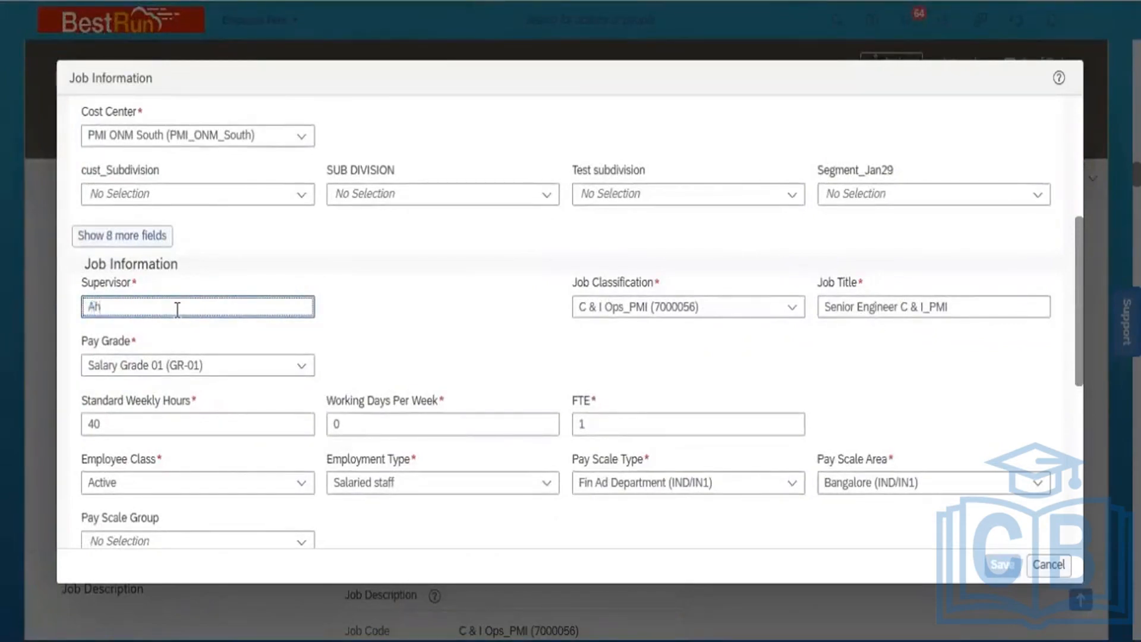
{"action": "type", "text": "mad"}
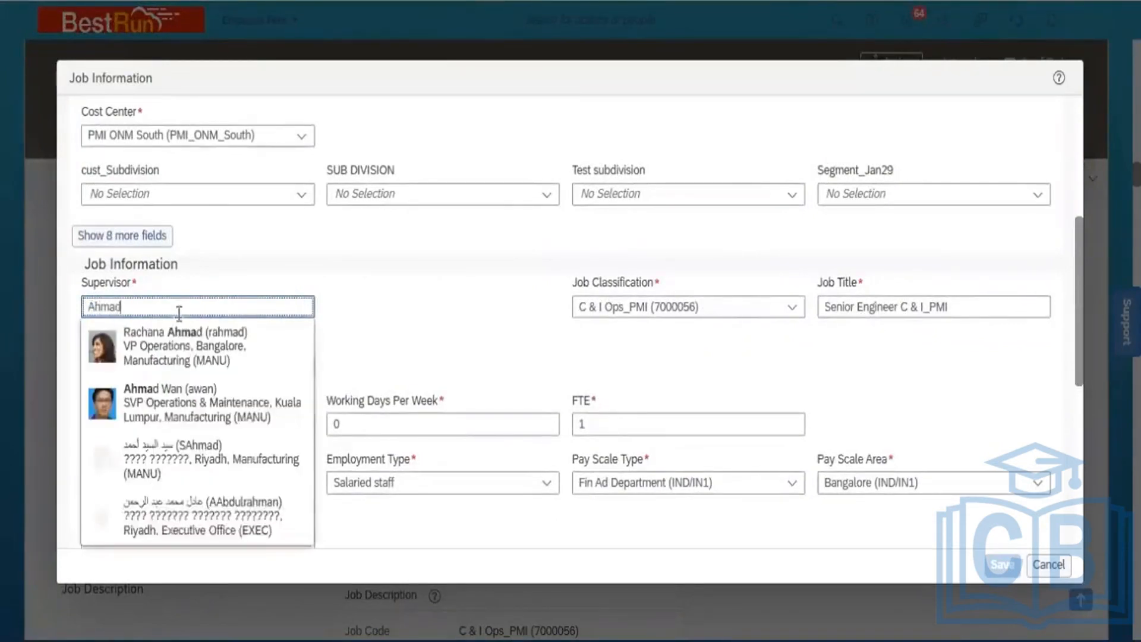
{"action": "left_click", "coordinate": [198, 399]}
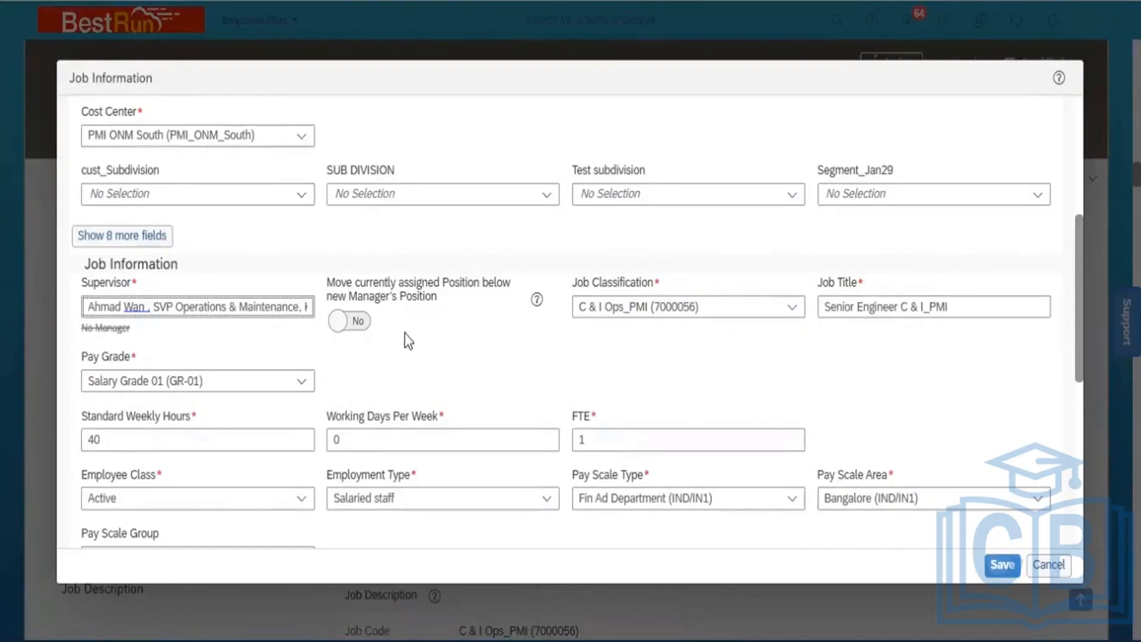
{"action": "left_click", "coordinate": [361, 321]}
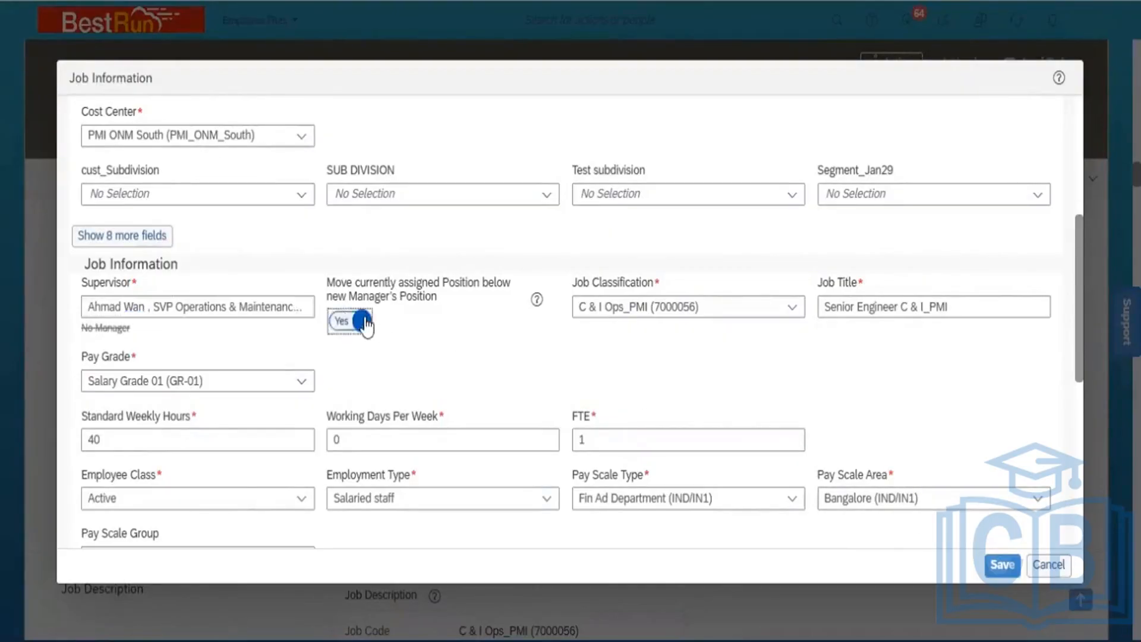
Attempt to save the change and close the EventReason error
{"action": "left_click", "coordinate": [1002, 571]}
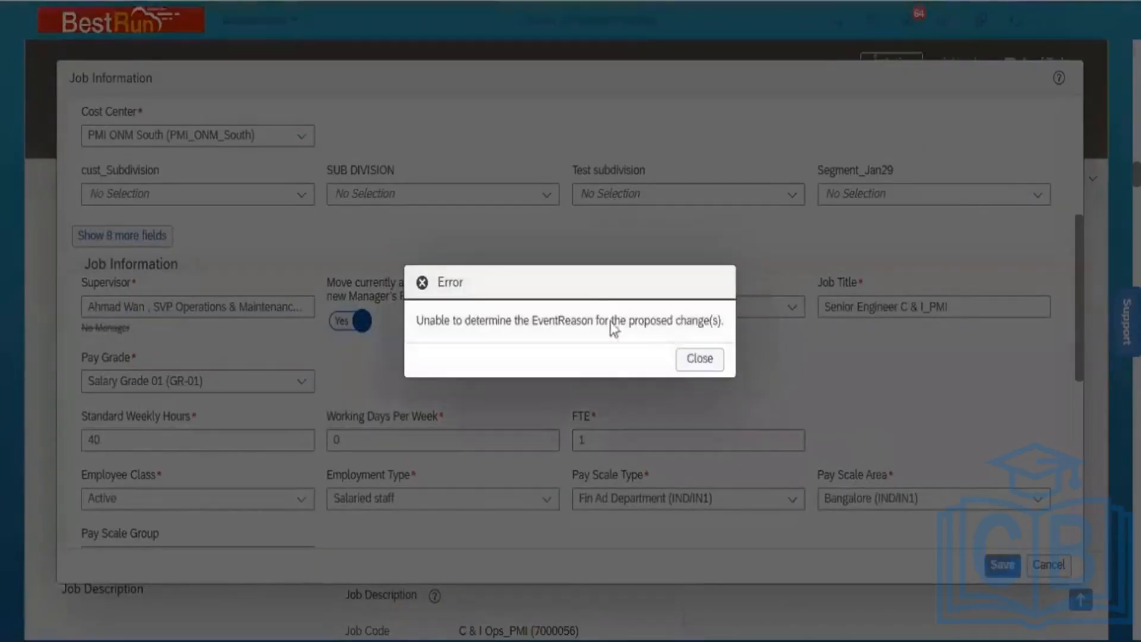
{"action": "left_click", "coordinate": [711, 364]}
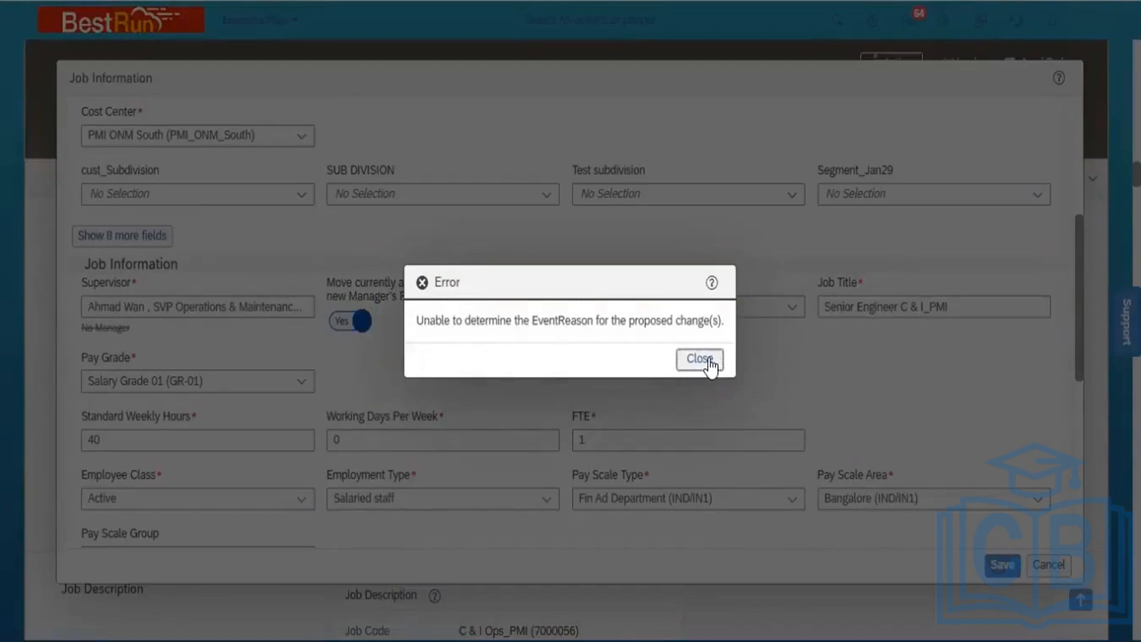
{"action": "left_click", "coordinate": [711, 364]}
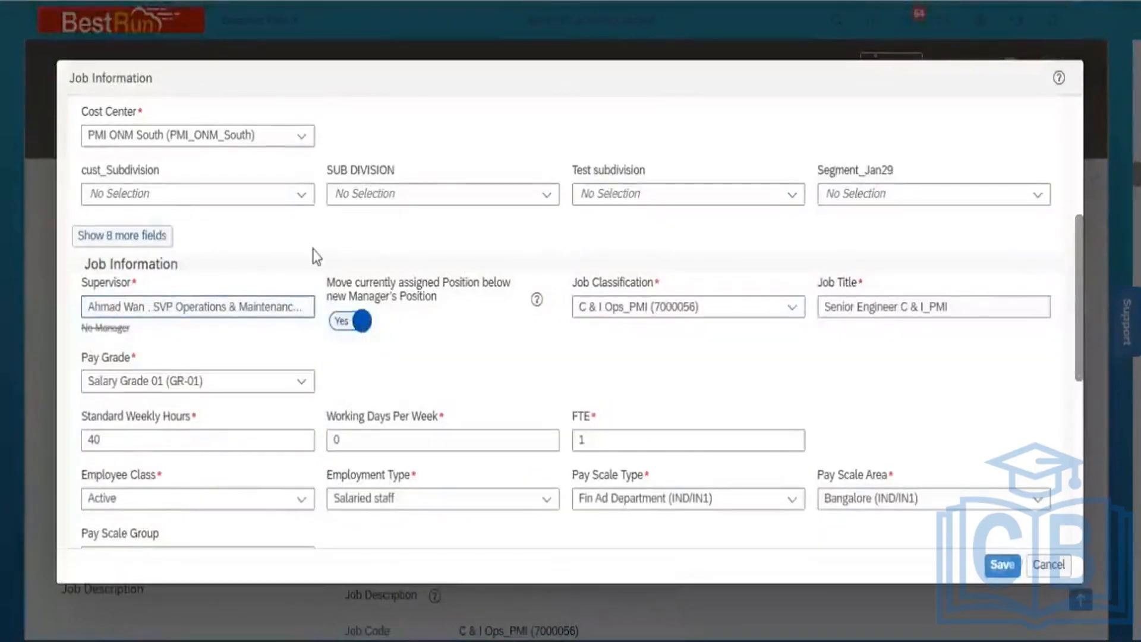
Discard the unsaved supervisor change and go to the employee's Org Chart via Actions > Jump To
{"action": "left_click", "coordinate": [306, 138]}
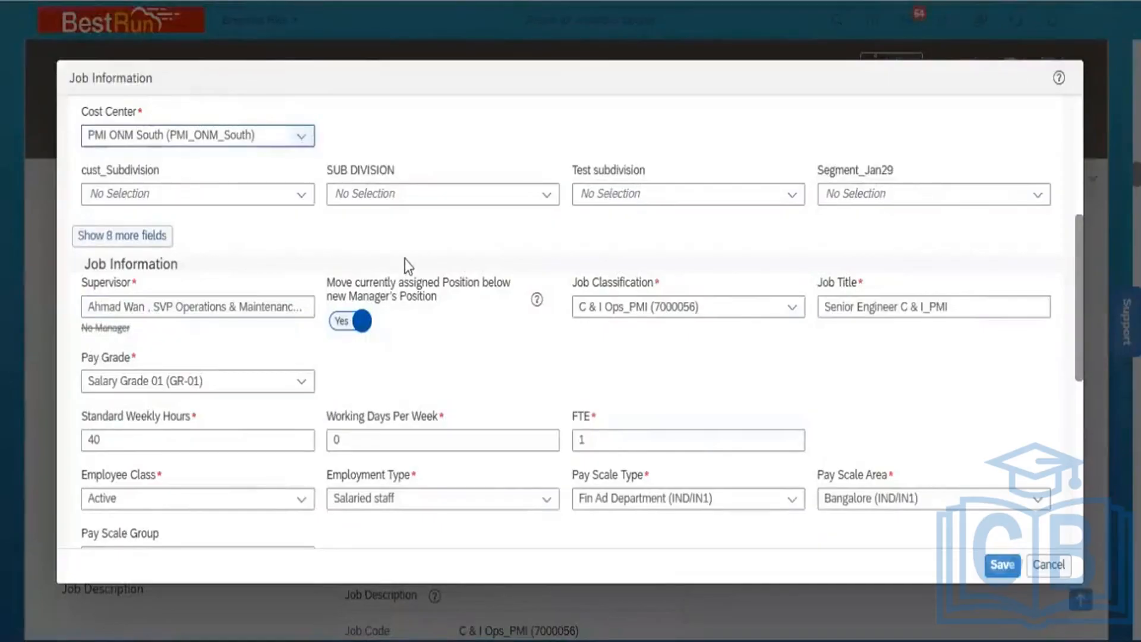
{"action": "left_click", "coordinate": [1055, 570]}
{"action": "left_click", "coordinate": [621, 362]}
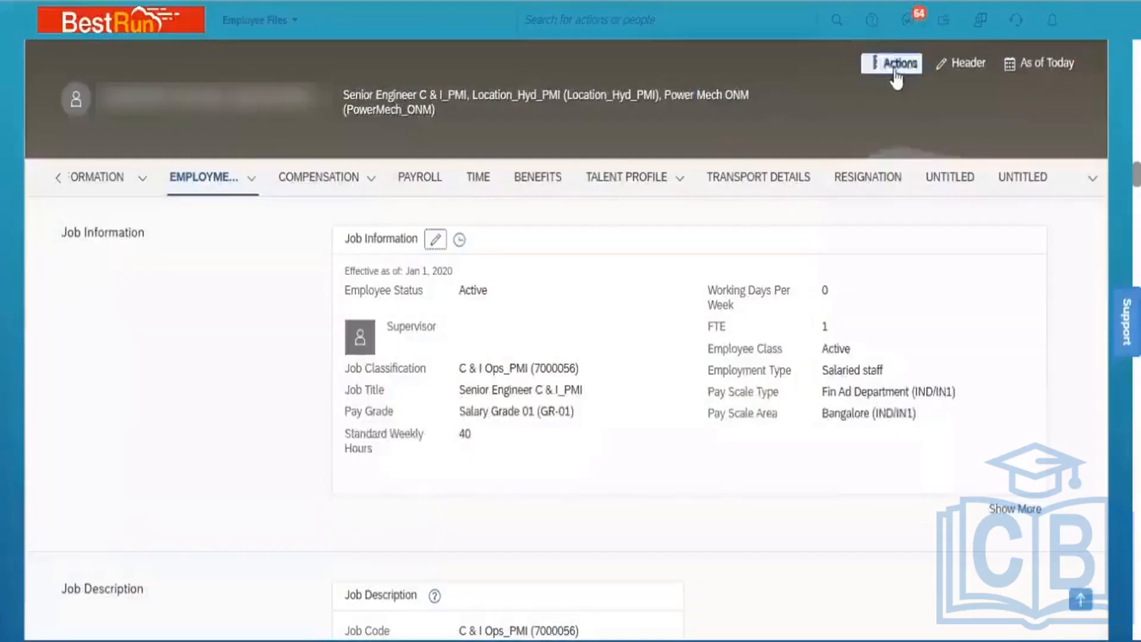
{"action": "left_click", "coordinate": [895, 64]}
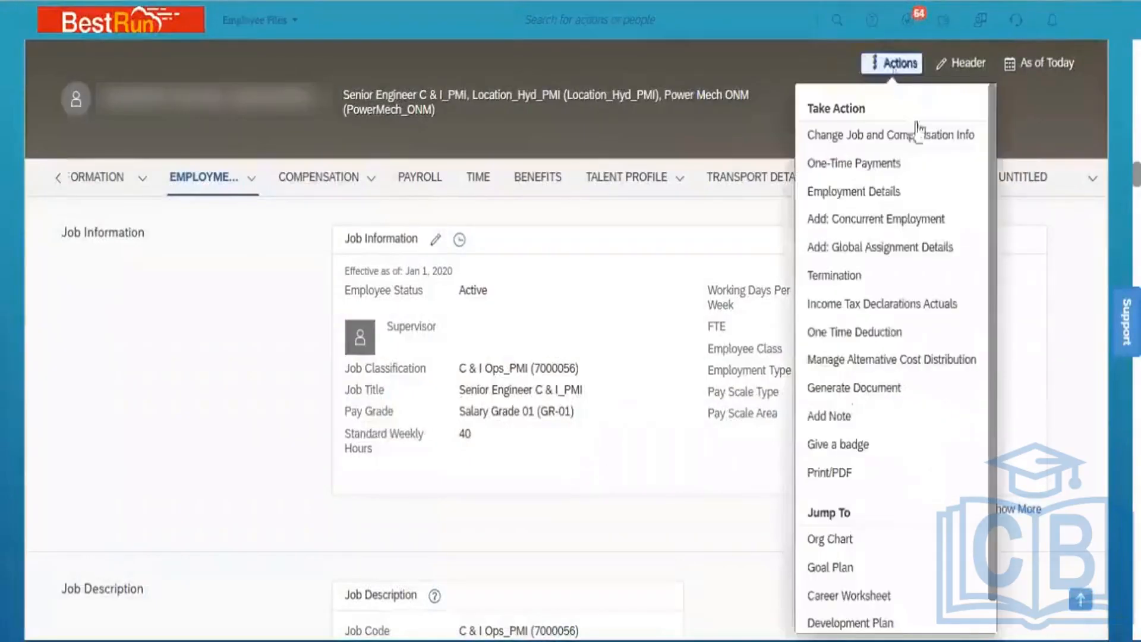
{"action": "left_click", "coordinate": [861, 545]}
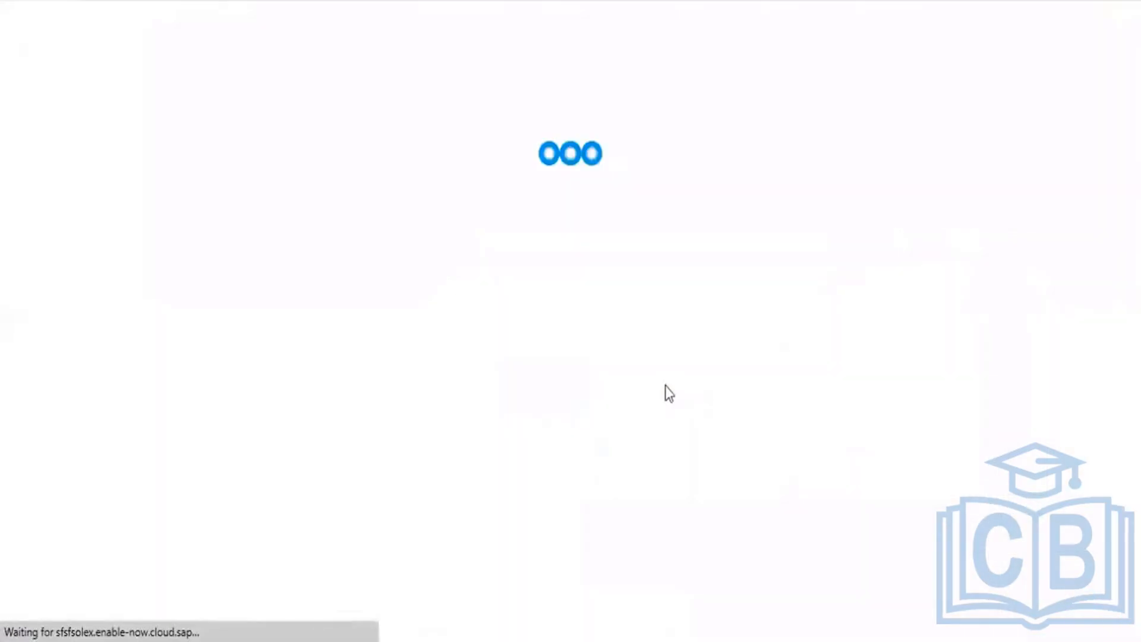